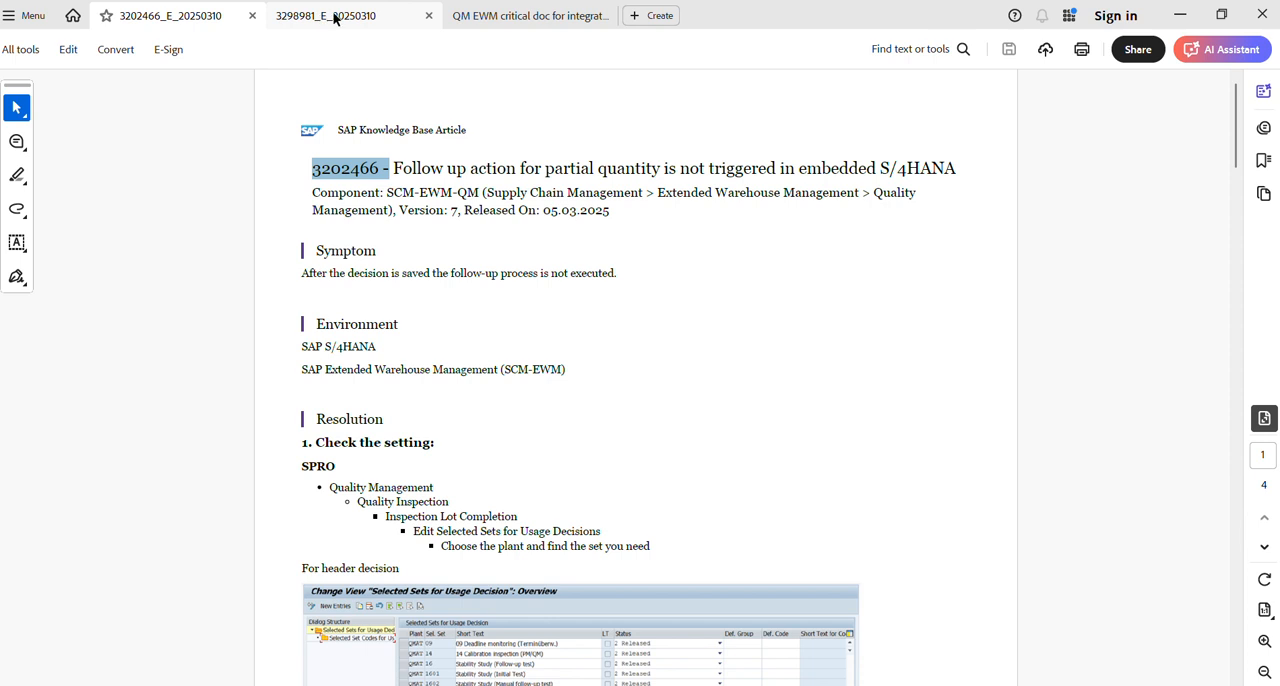
Look through SAP note 3298981 and the QM EWM How-To Guide, from its cover title to its table of contents.
left_click(336, 22)
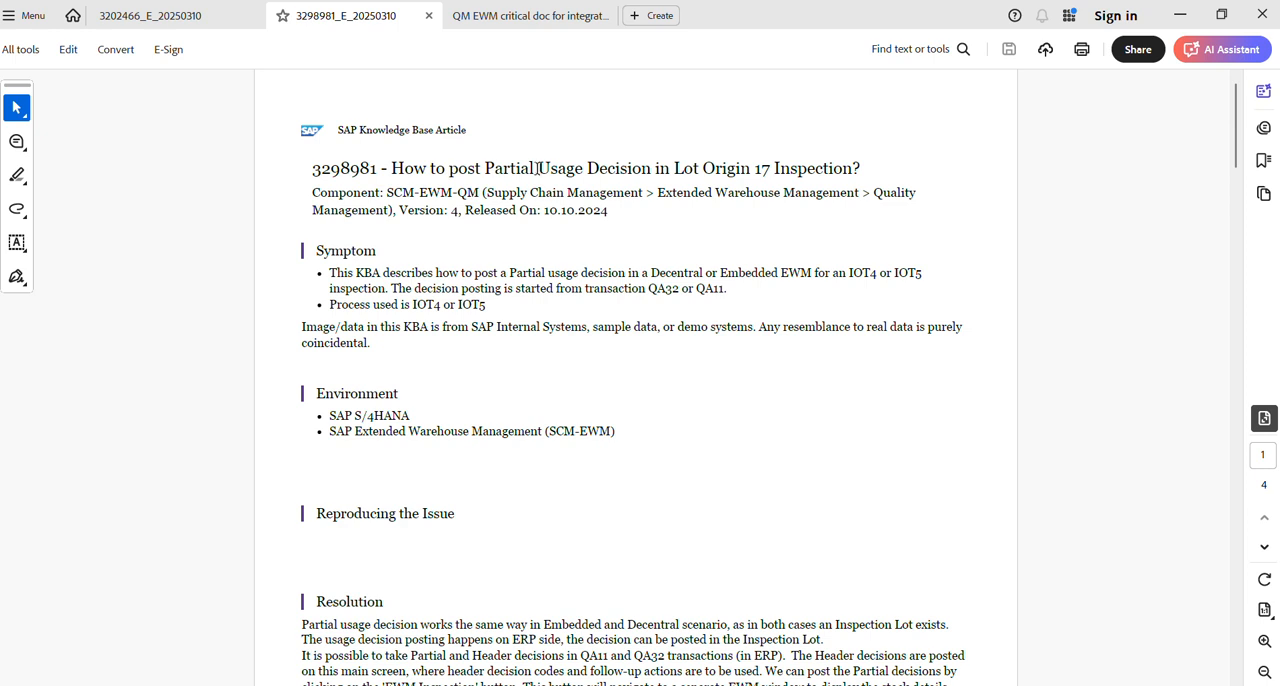
left_click(471, 20)
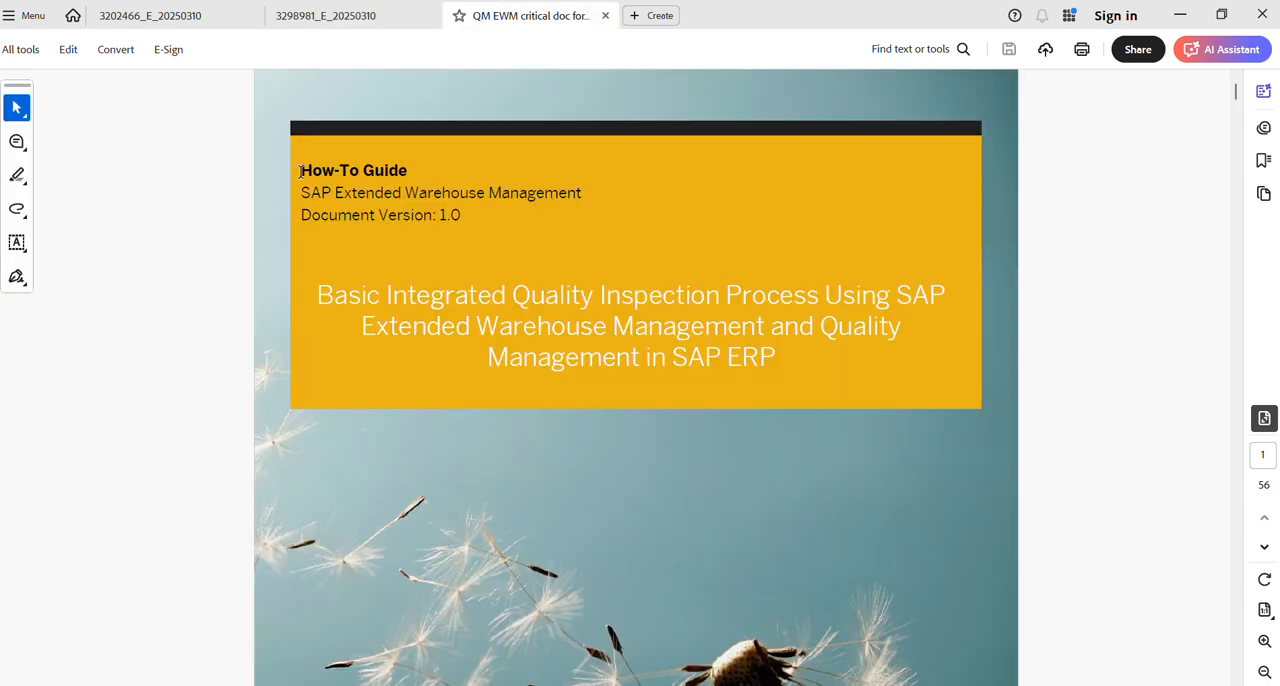
left_click_drag(299, 170, 525, 230)
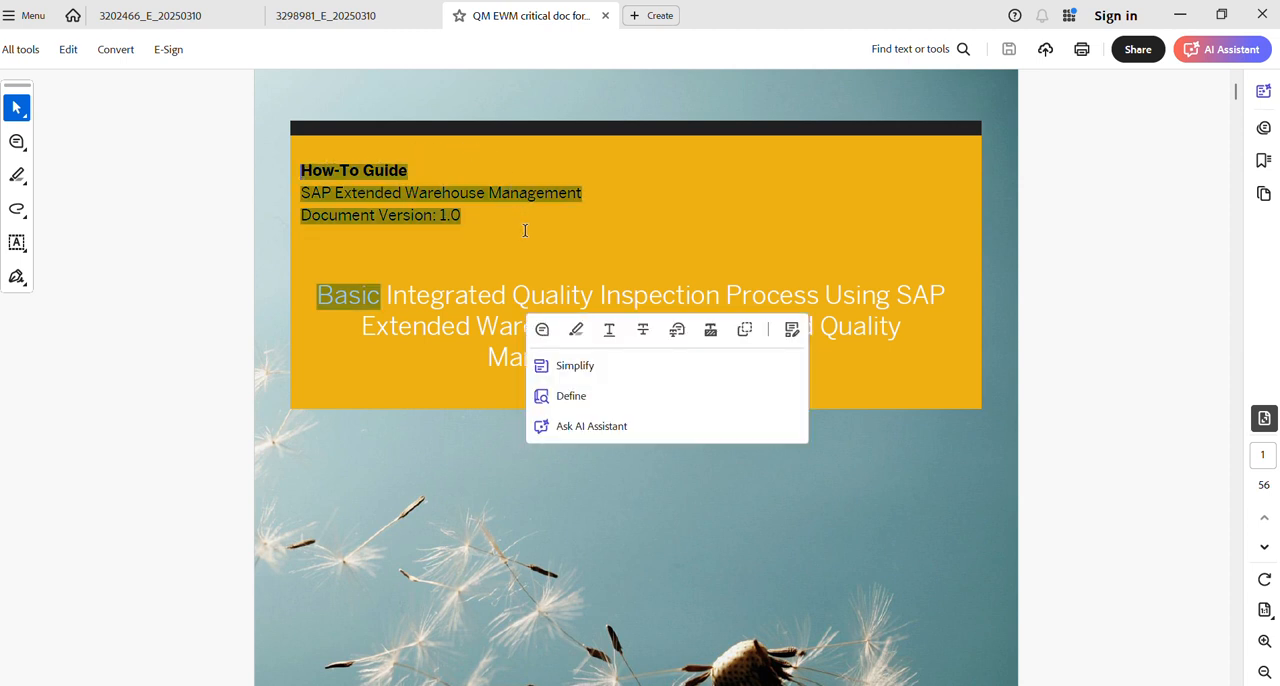
left_click(1107, 227)
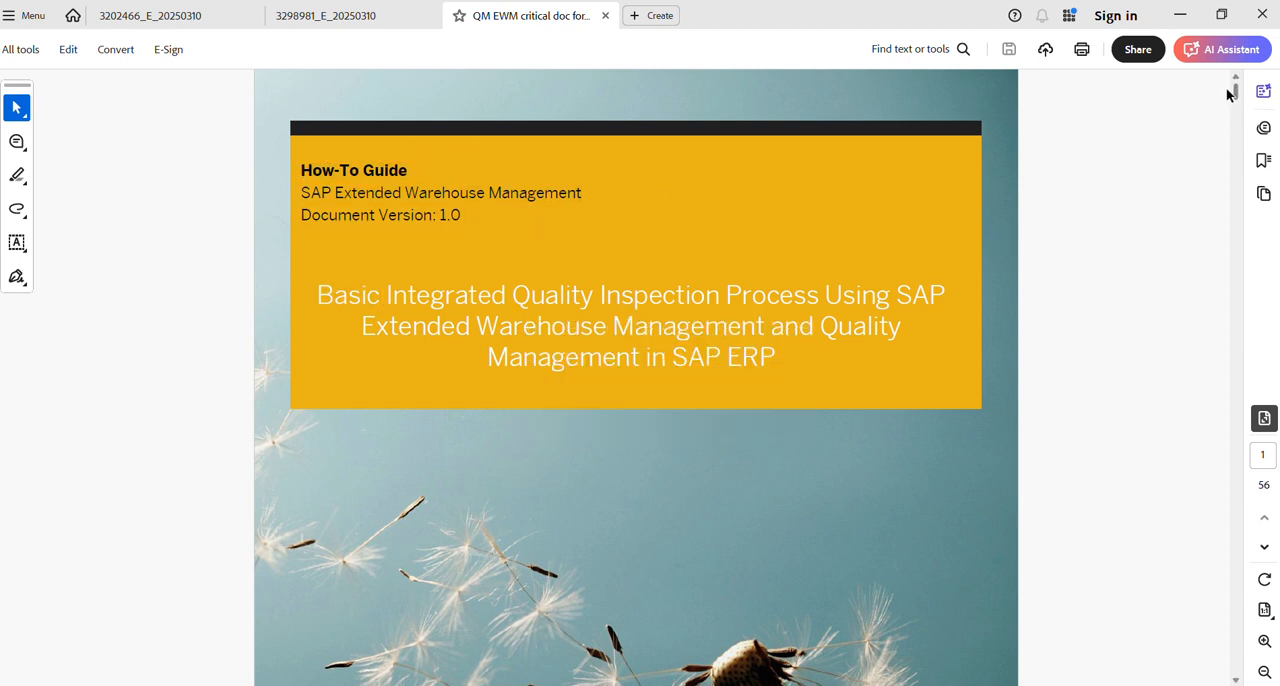
mouse_move(1236, 97)
left_mouse_down()
mouse_move(1237, 135)
mouse_move(1238, 116)
left_mouse_up()
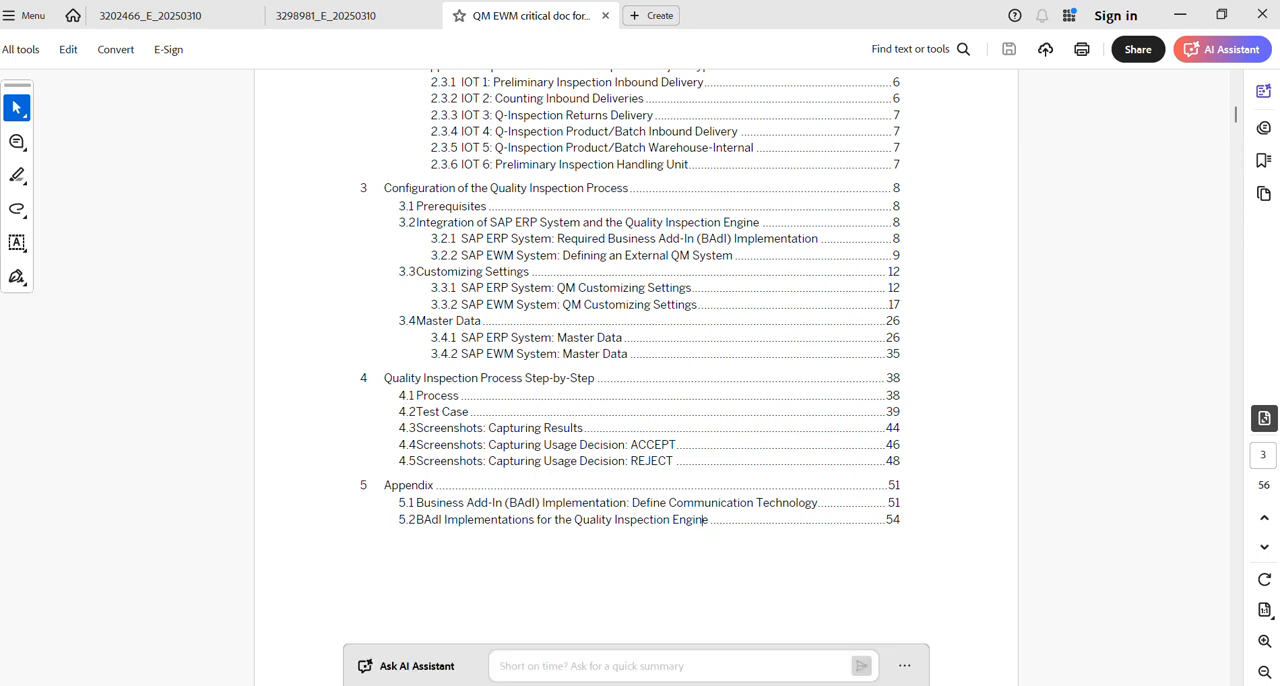
Switch to the QM notes in Notepad and review prerequisites 1 to 5, from WPT determination to packing in the IBD.
left_click(820, 630)
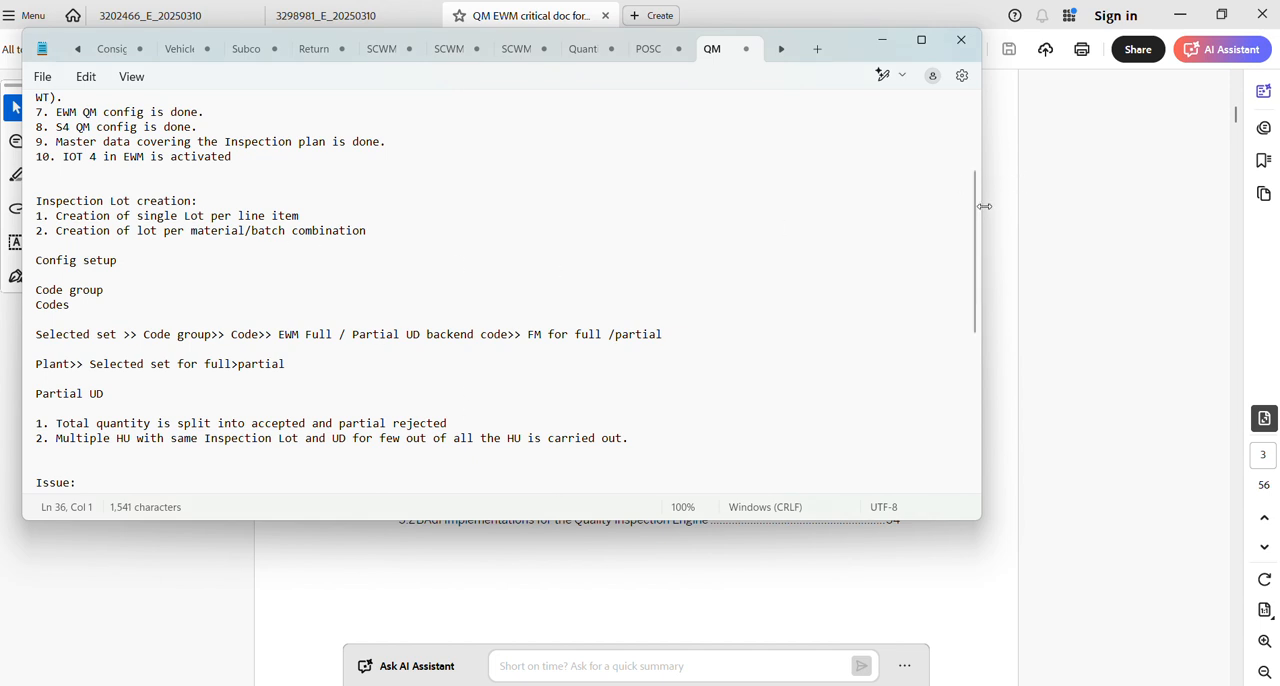
left_click_drag(980, 220, 976, 147)
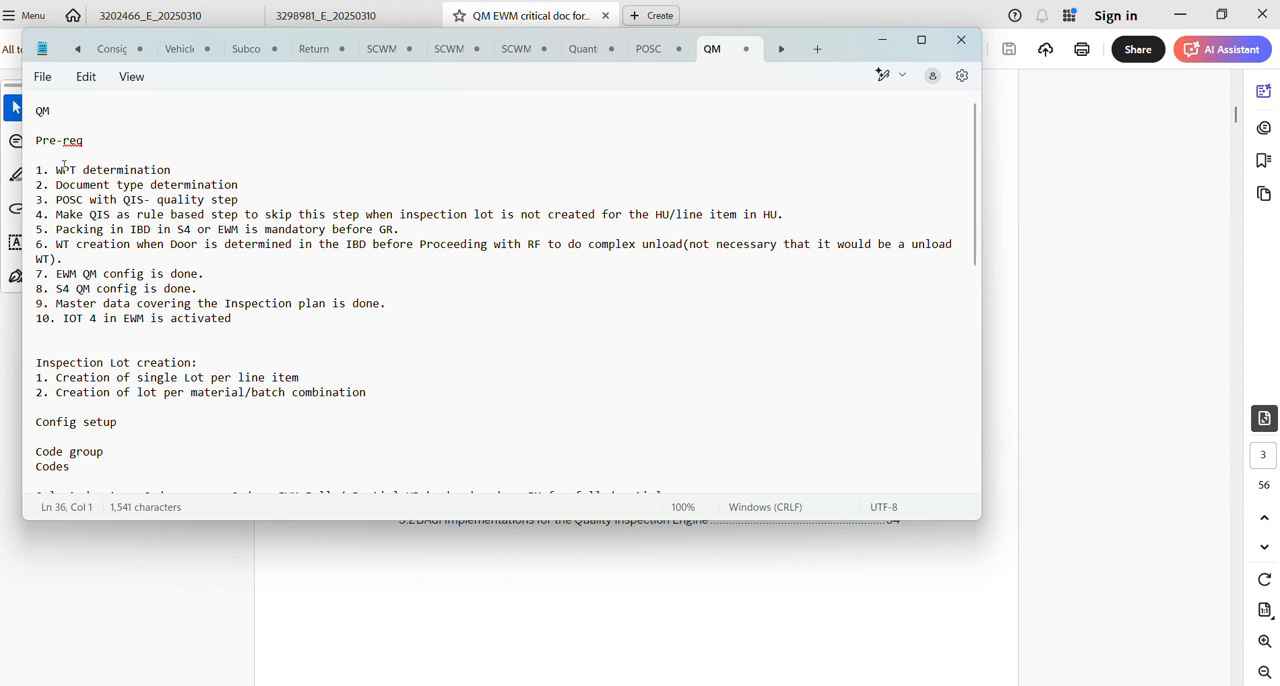
left_click_drag(56, 170, 198, 177)
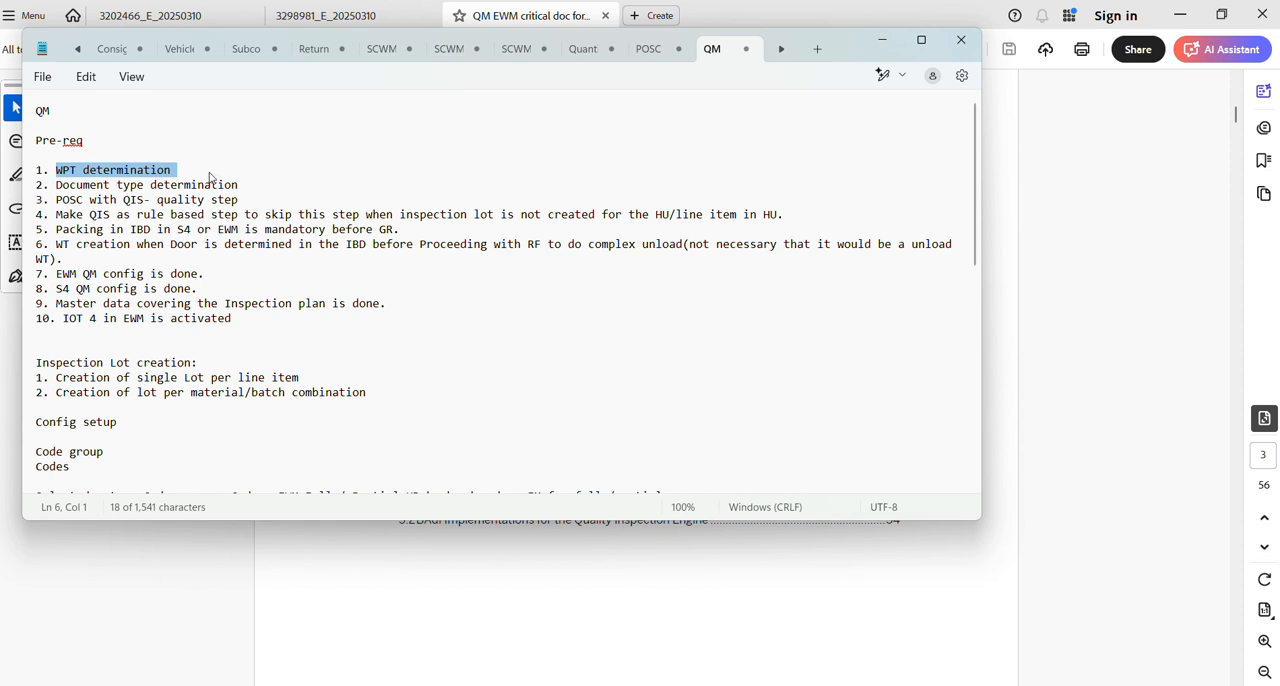
left_click_drag(57, 200, 178, 200)
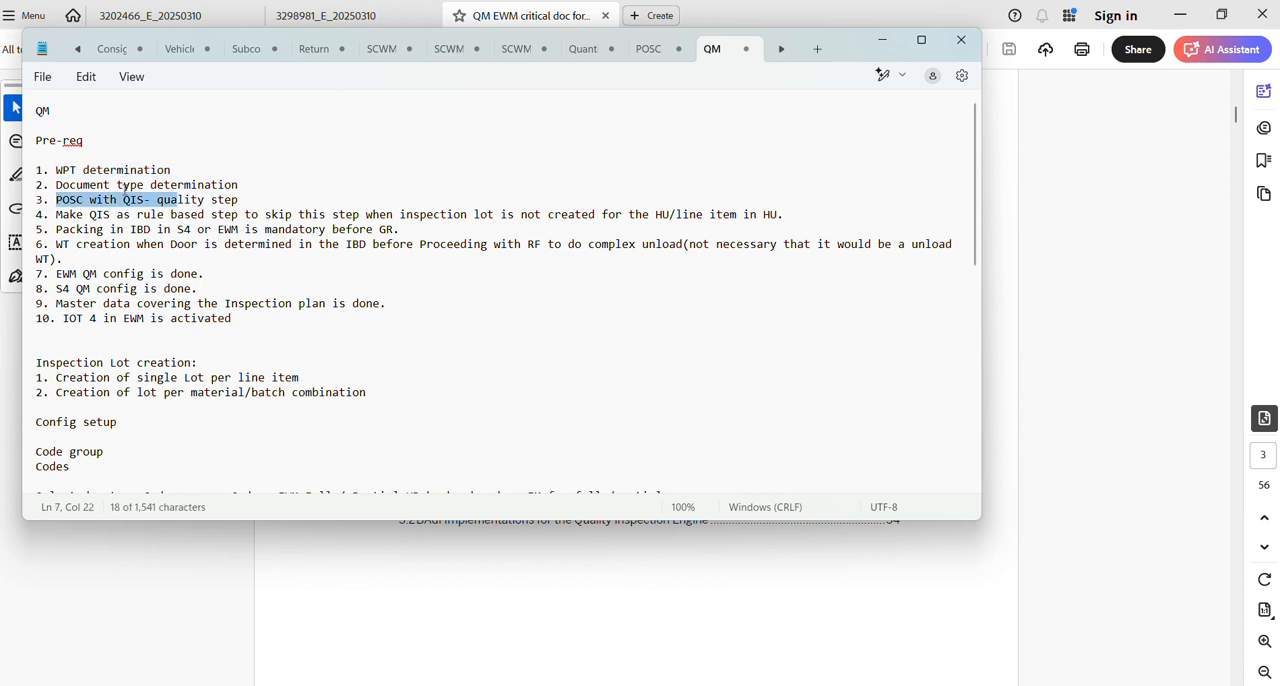
mouse_move(55, 172)
left_mouse_down()
mouse_move(257, 185)
mouse_move(126, 185)
mouse_move(35, 167)
left_mouse_up()
left_click(257, 185)
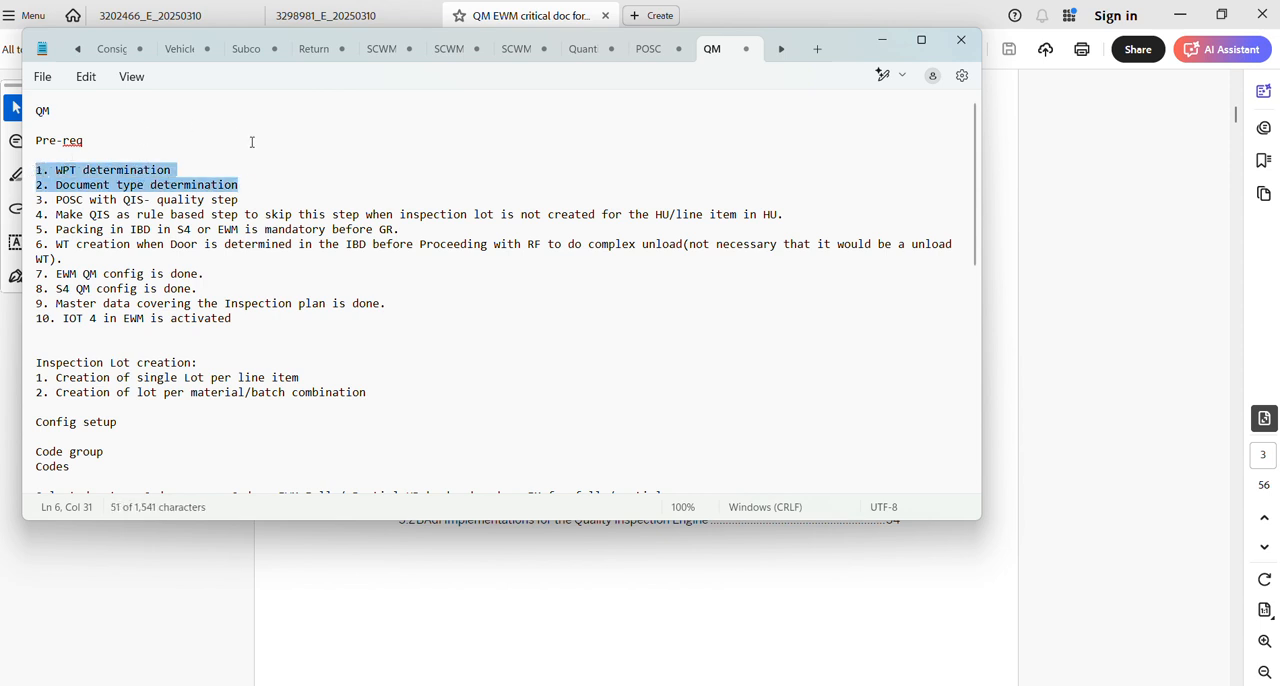
left_click(260, 184)
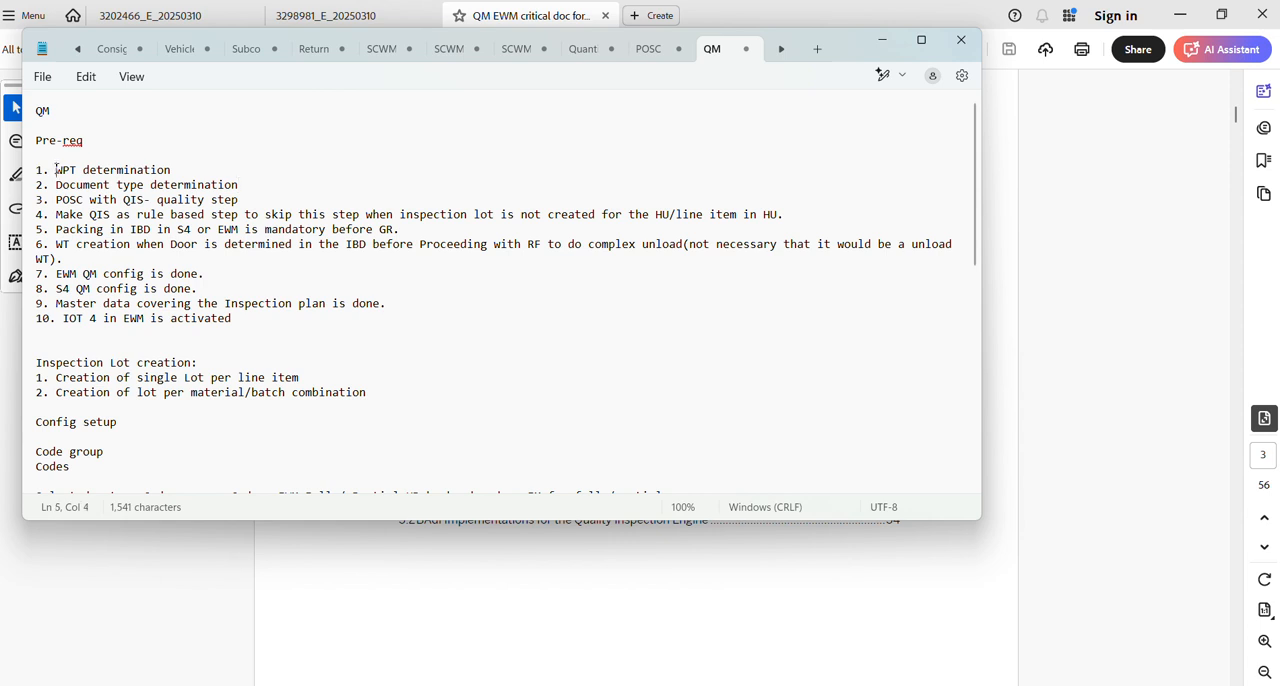
left_click_drag(56, 168, 65, 203)
left_click(250, 194)
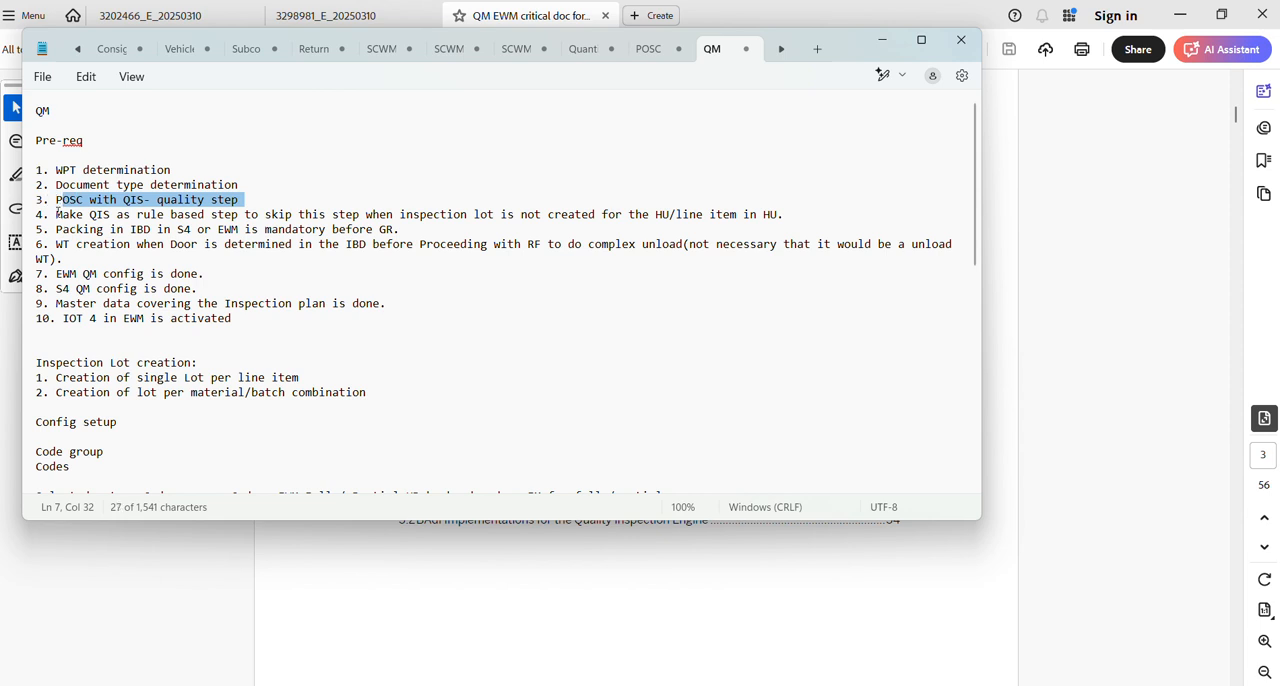
left_click_drag(57, 216, 164, 216)
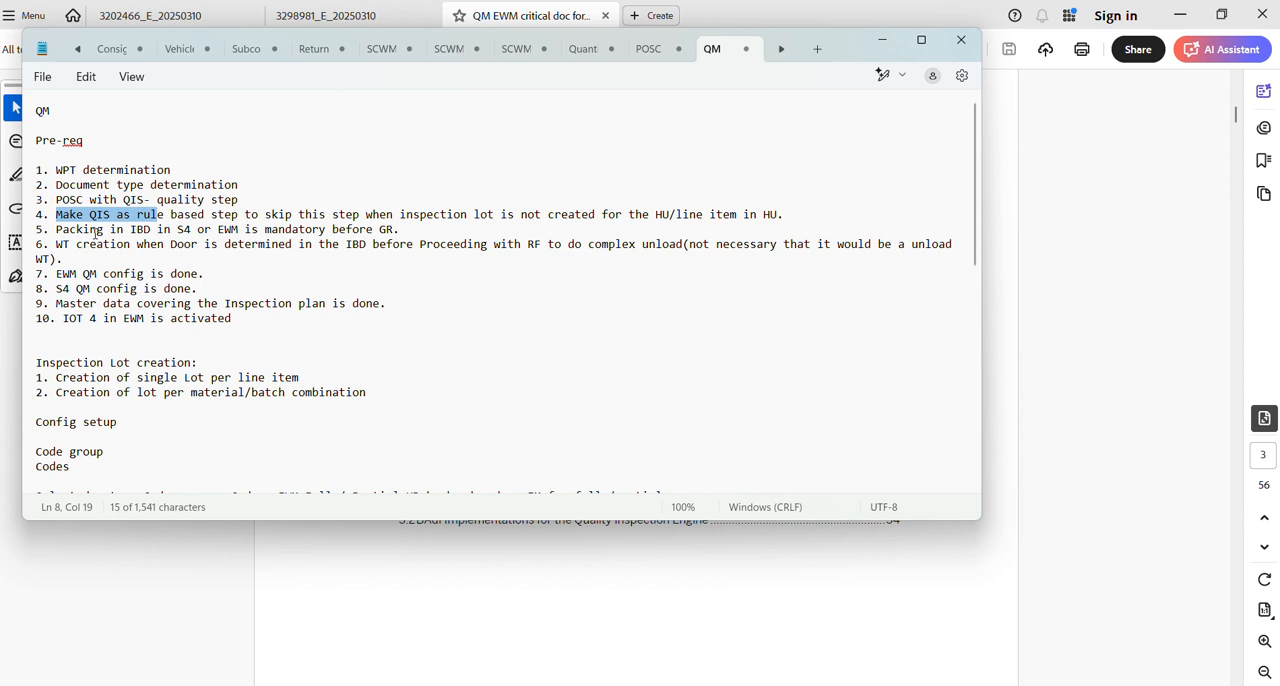
left_click_drag(69, 230, 150, 232)
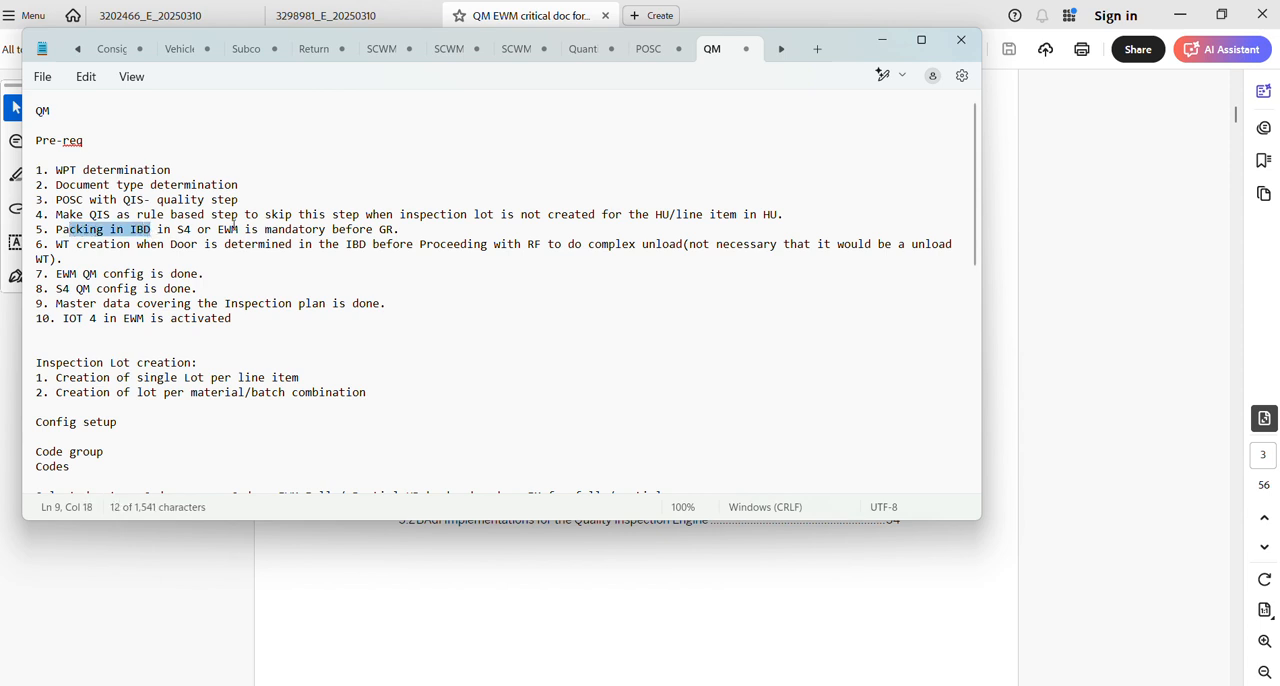
Append "Pack in IBD in S4 , Pack in IBD in EWM in PRDI, Pack in RF," to prerequisite 5.
left_click(430, 228)
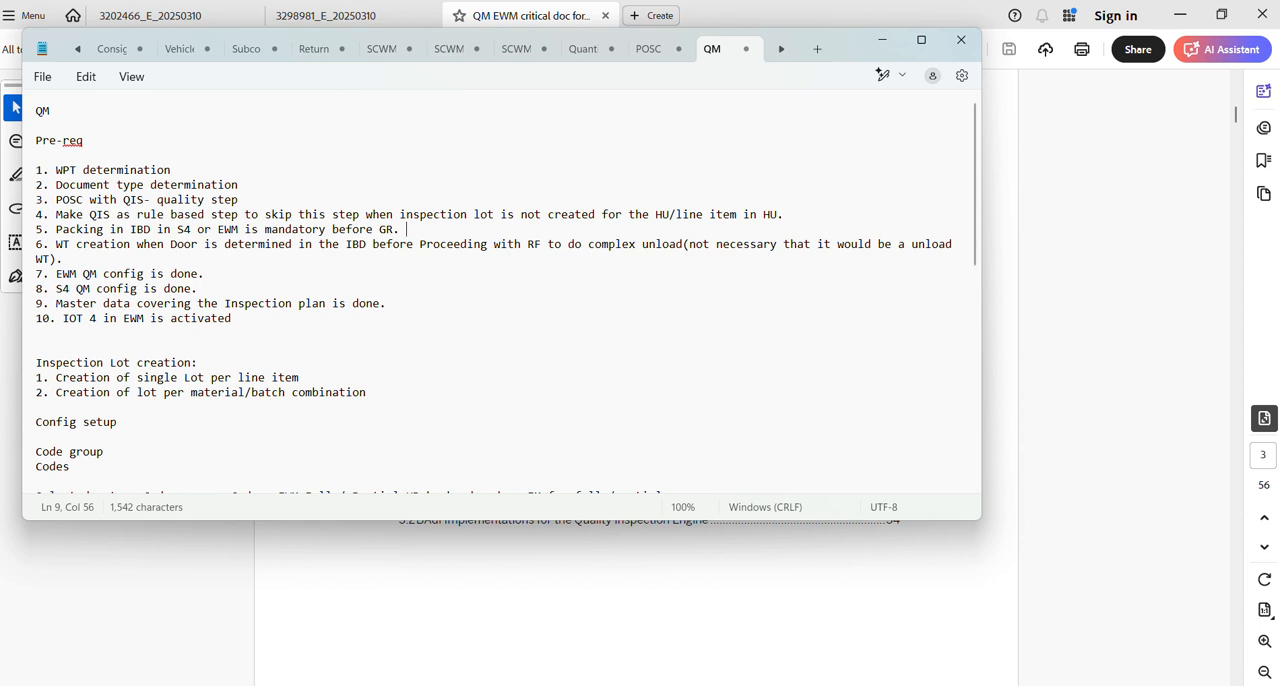
type("Pack in IBD in S4 , Pack ")
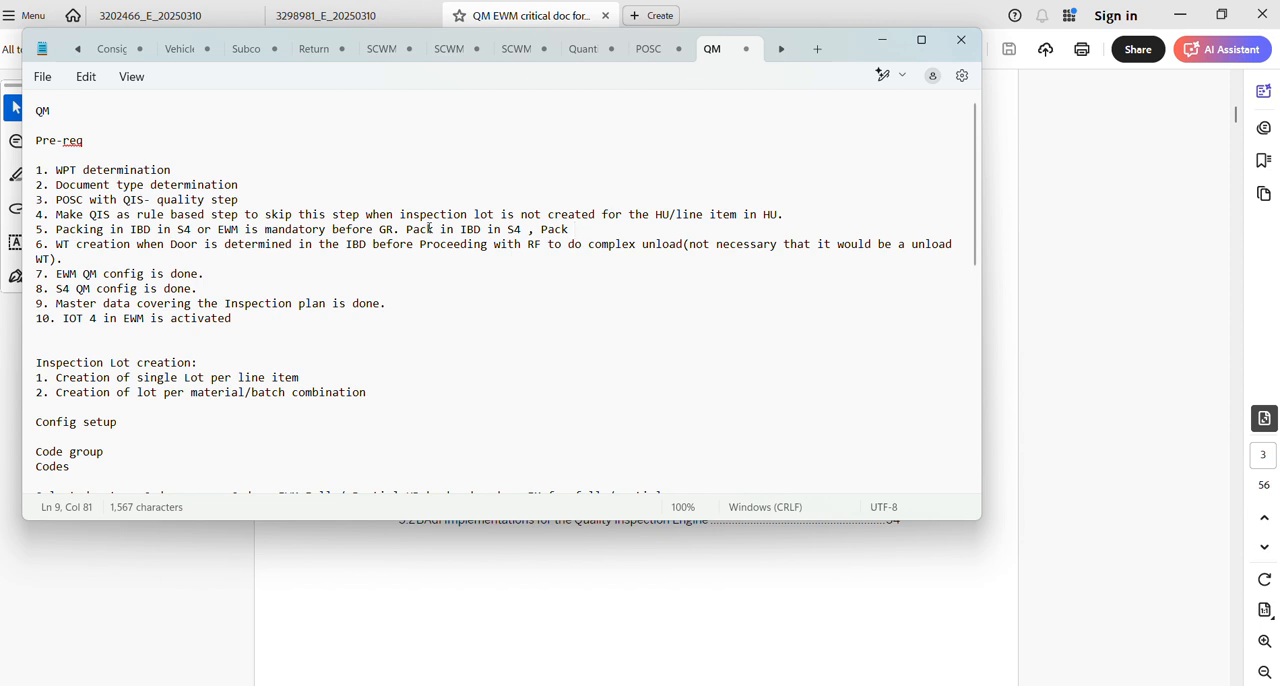
type("in IBD in EWM in PRD")
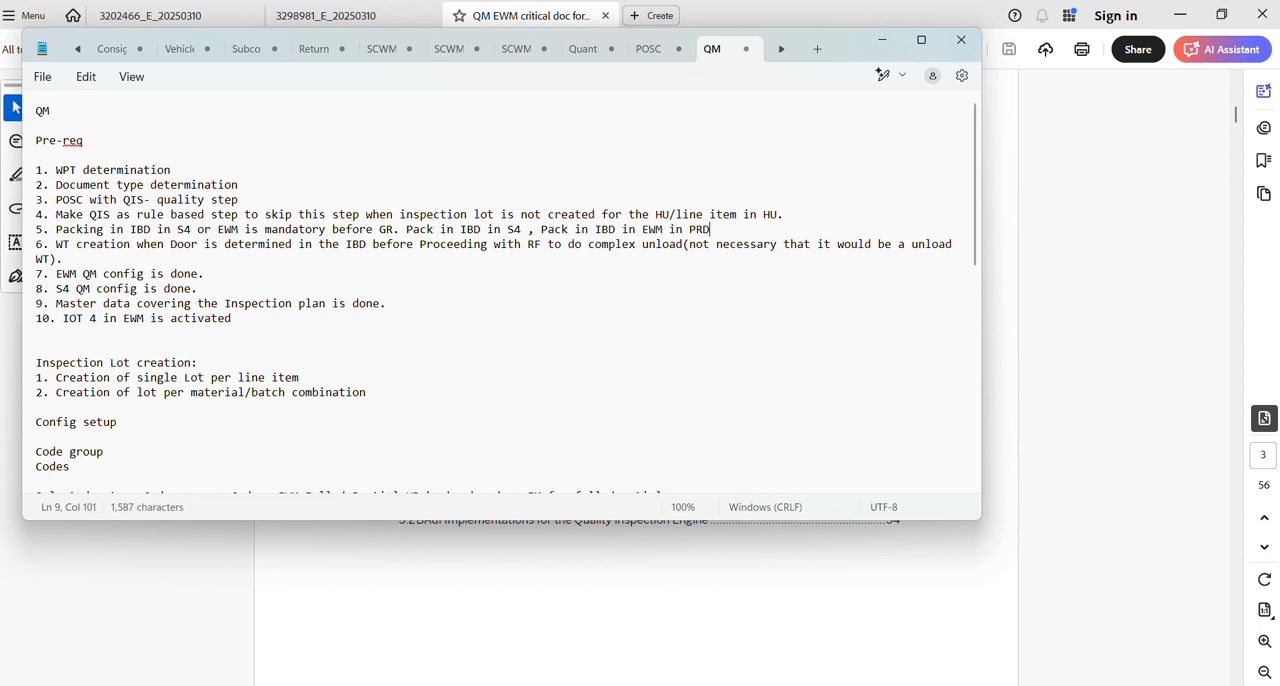
type("I, Pack in RF, Pack in")
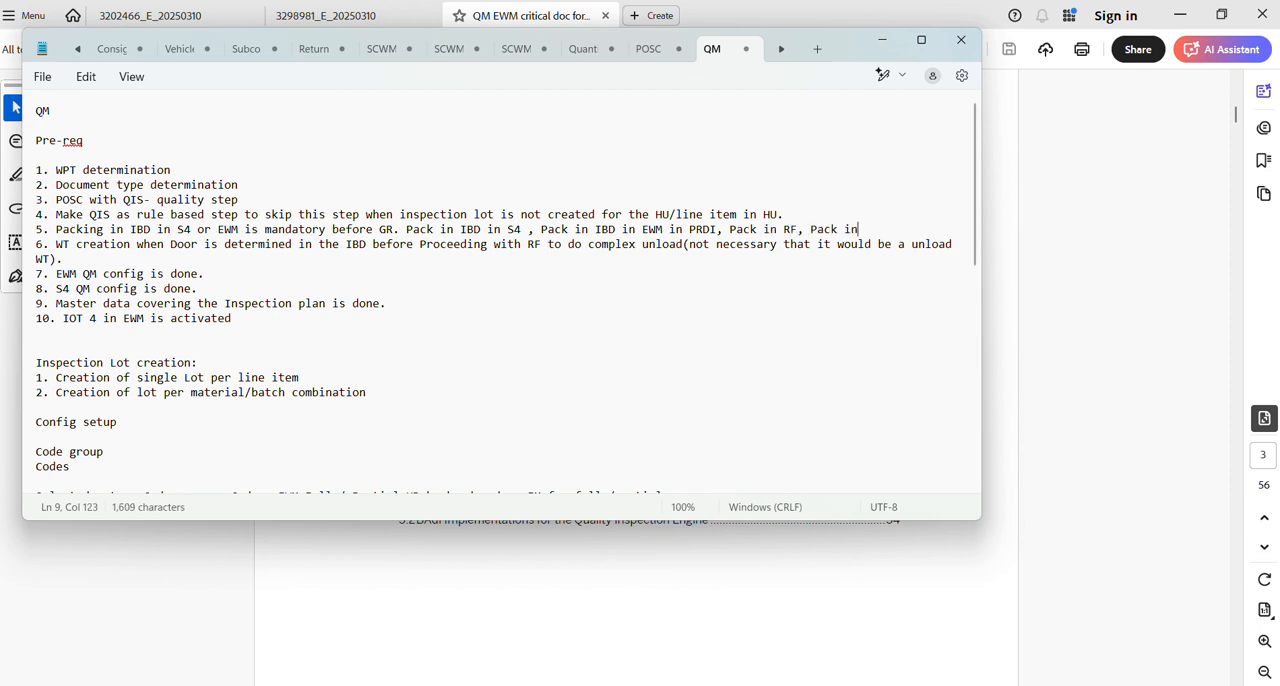
type("struction to pack in IBD ")
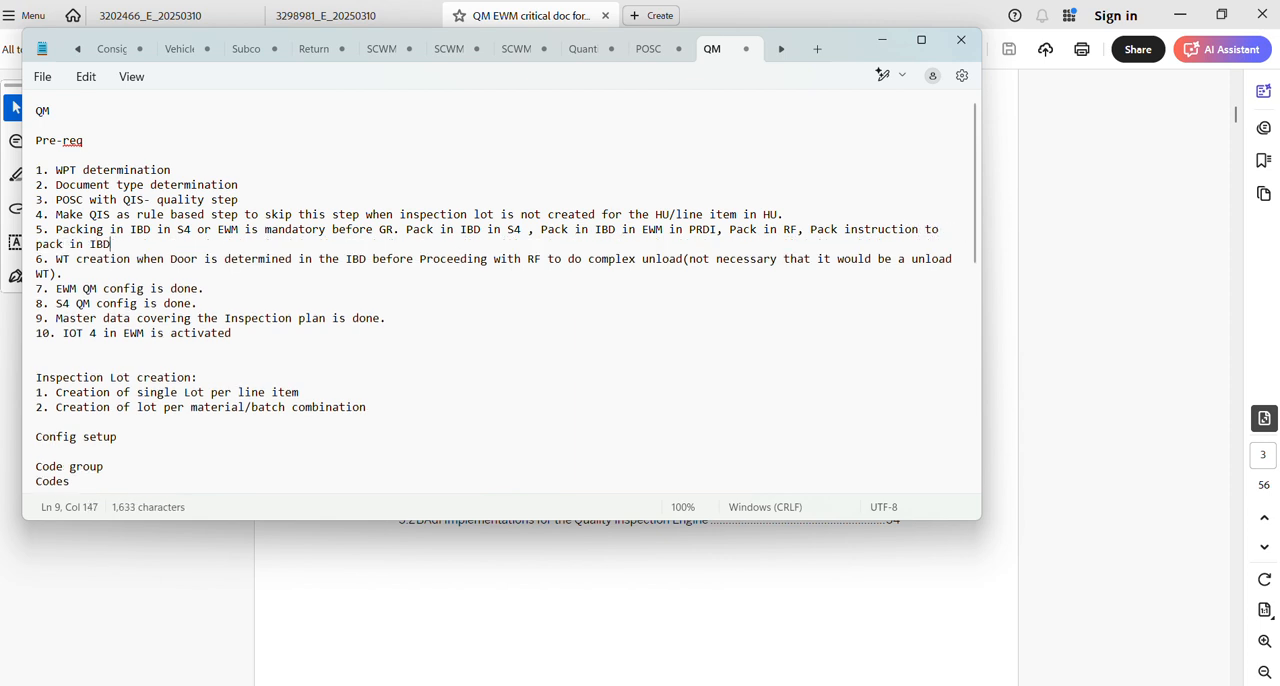
type("POP1, /SCWM/Packspec n")
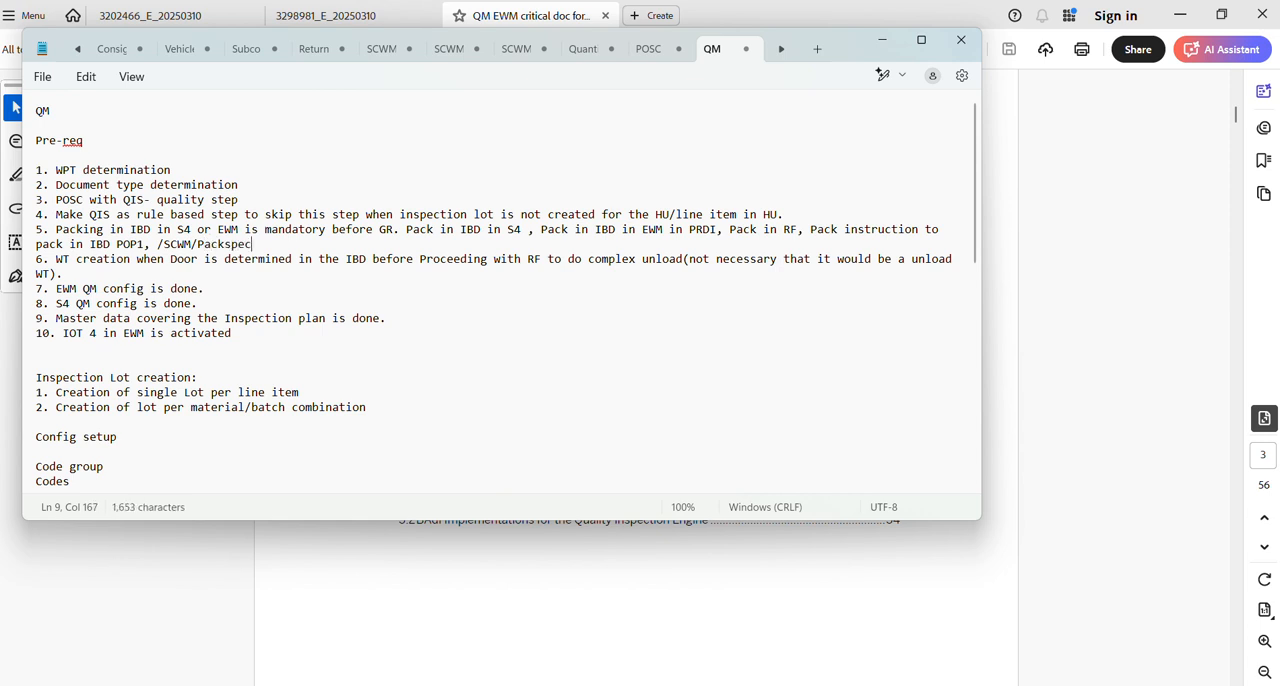
Continue prerequisite 5 with "Pack instruction to pack in IBD POP1, /SCWM/Packspec in EWM." and a line break.
key("BackSpace")
key("BackSpace")
type("in EWM.")
key("Return")
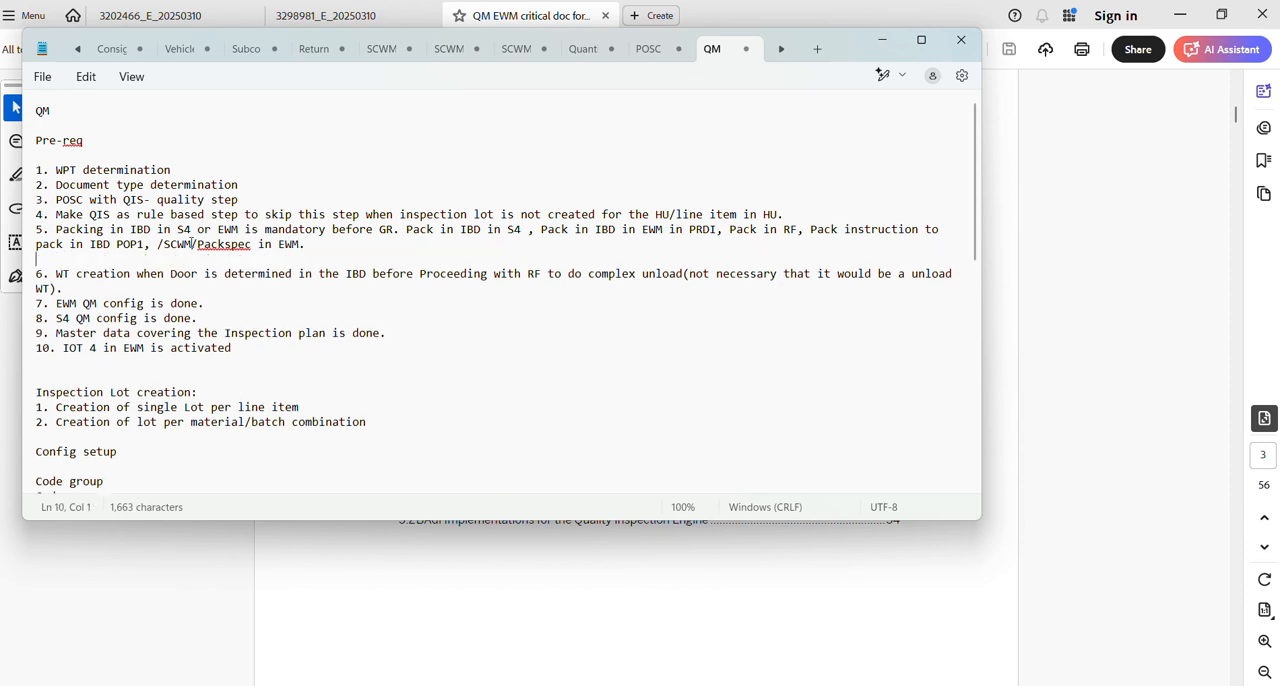
Add "WOCR and packprofile which packspec." at the end of prerequisite 5.
left_click(365, 250)
type("WOCR  ")
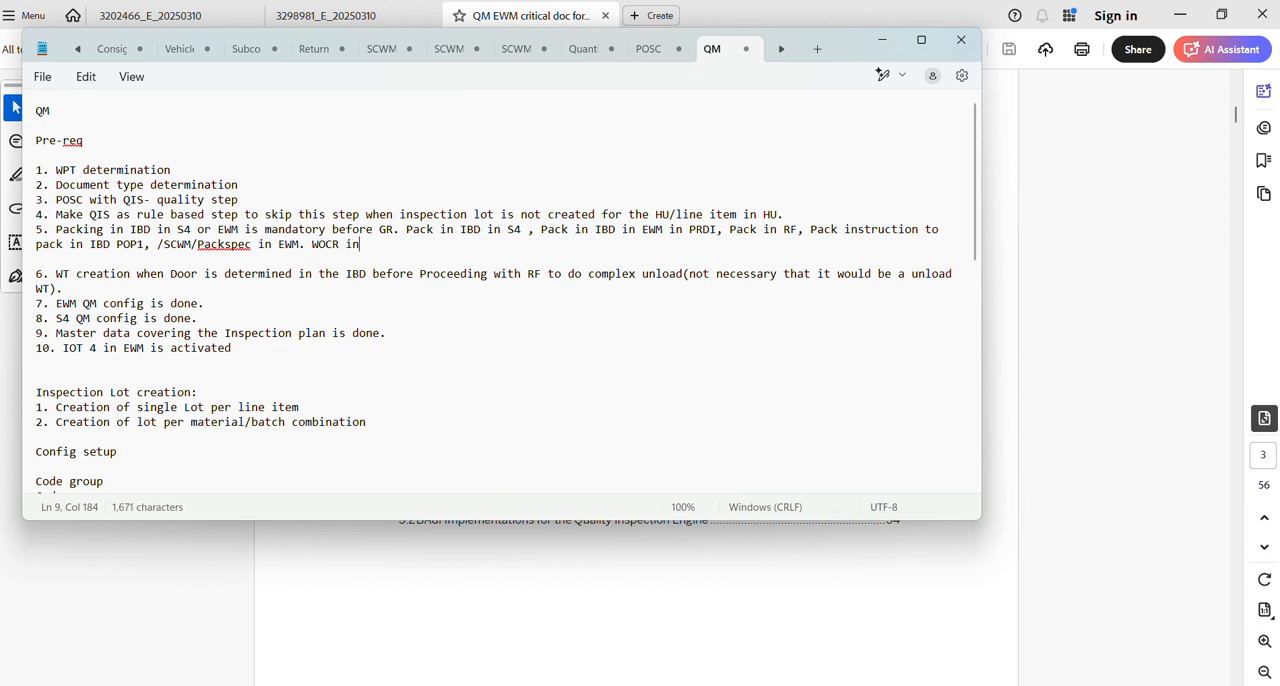
type("and packprfi")
key("BackSpace")
key("BackSpace")
type("ofile ")
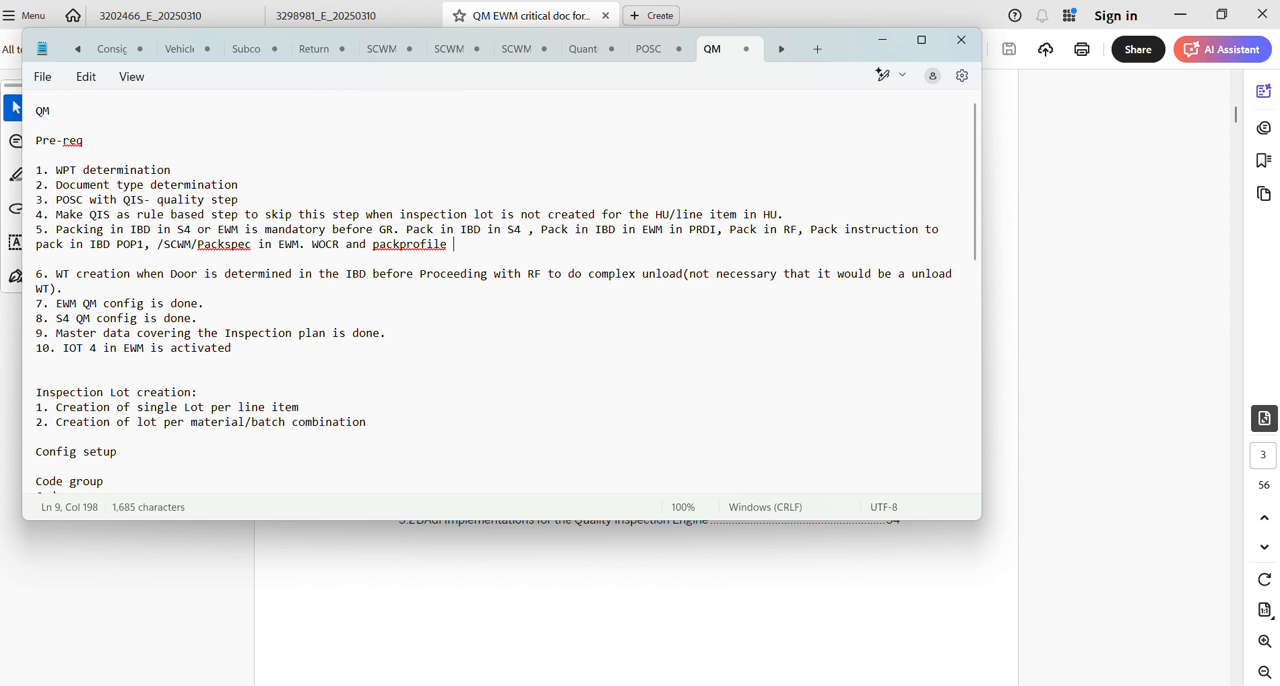
type("which pack")
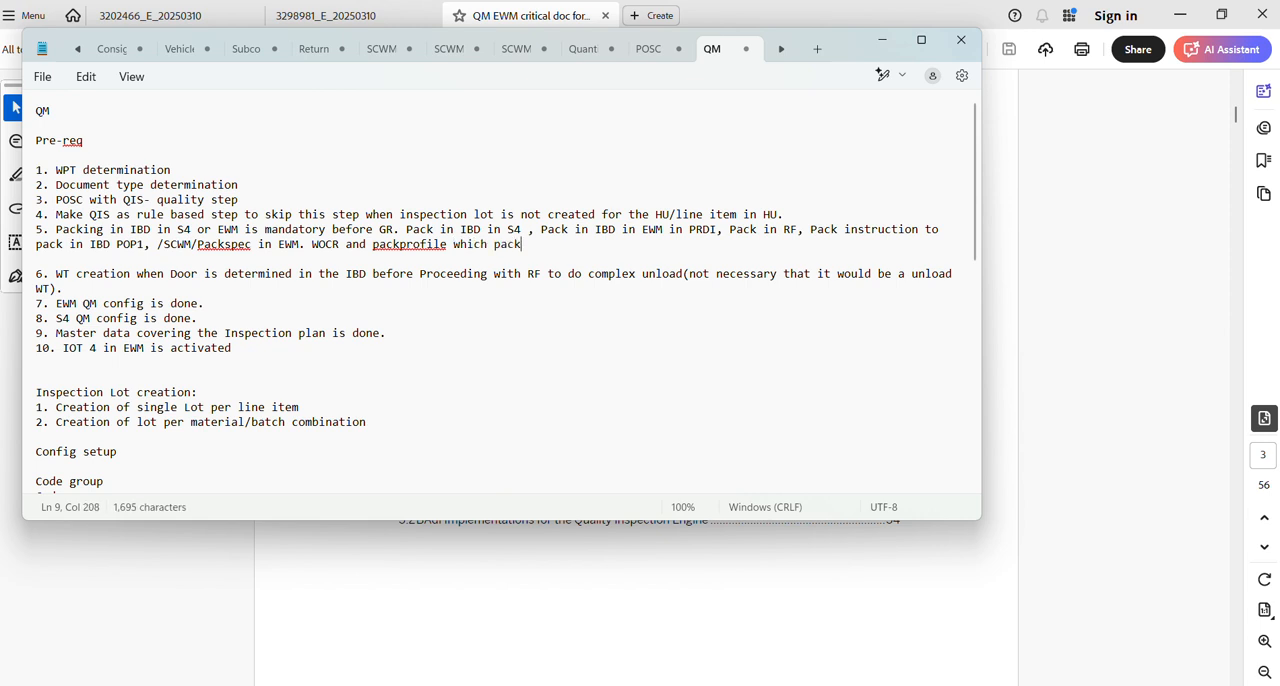
type("spec.")
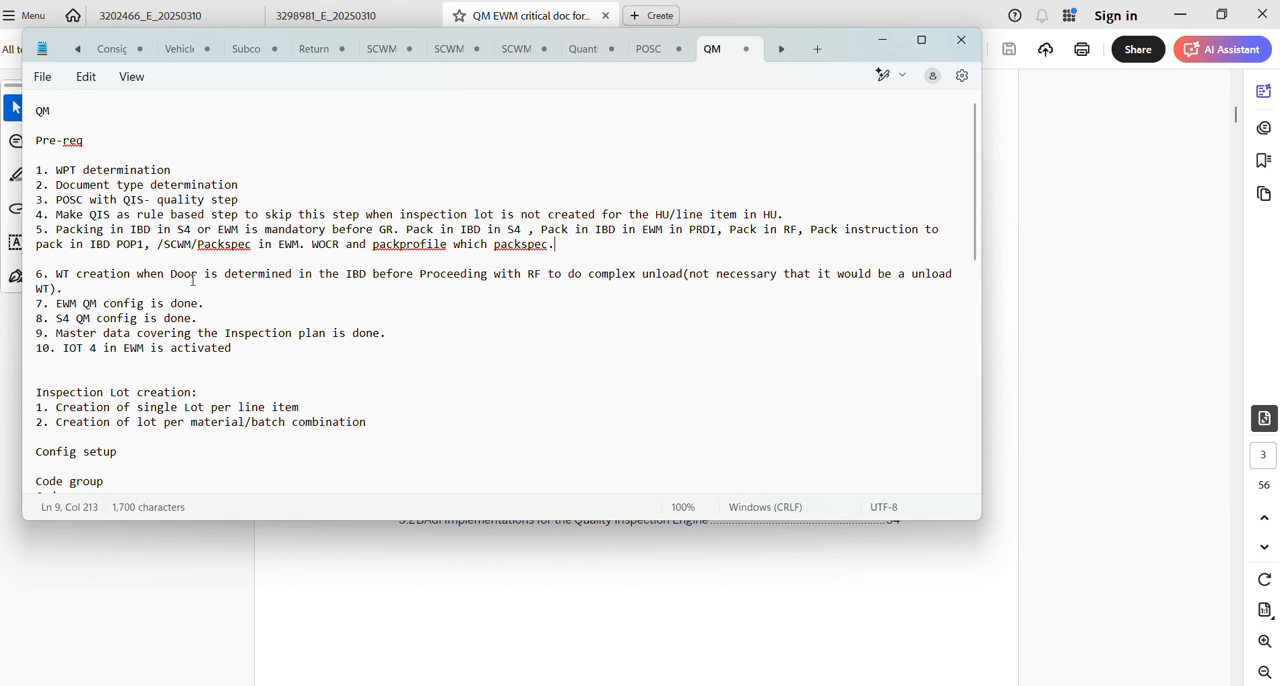
left_click(315, 243)
key("shift+Right")
key("shift+Right")
key("shift+Right")
key("shift+Right")
key("shift+Right")
key("shift+Right")
key("shift+Right")
key("shift+Right")
key("shift+Right")
key("shift+Right")
key("shift+Right")
key("shift+Right")
key("shift+Right")
key("shift+Right")
key("shift+Right")
key("shift+Right")
key("shift+Right")
key("shift+Right")
key("shift+Right")
key("shift+Right")
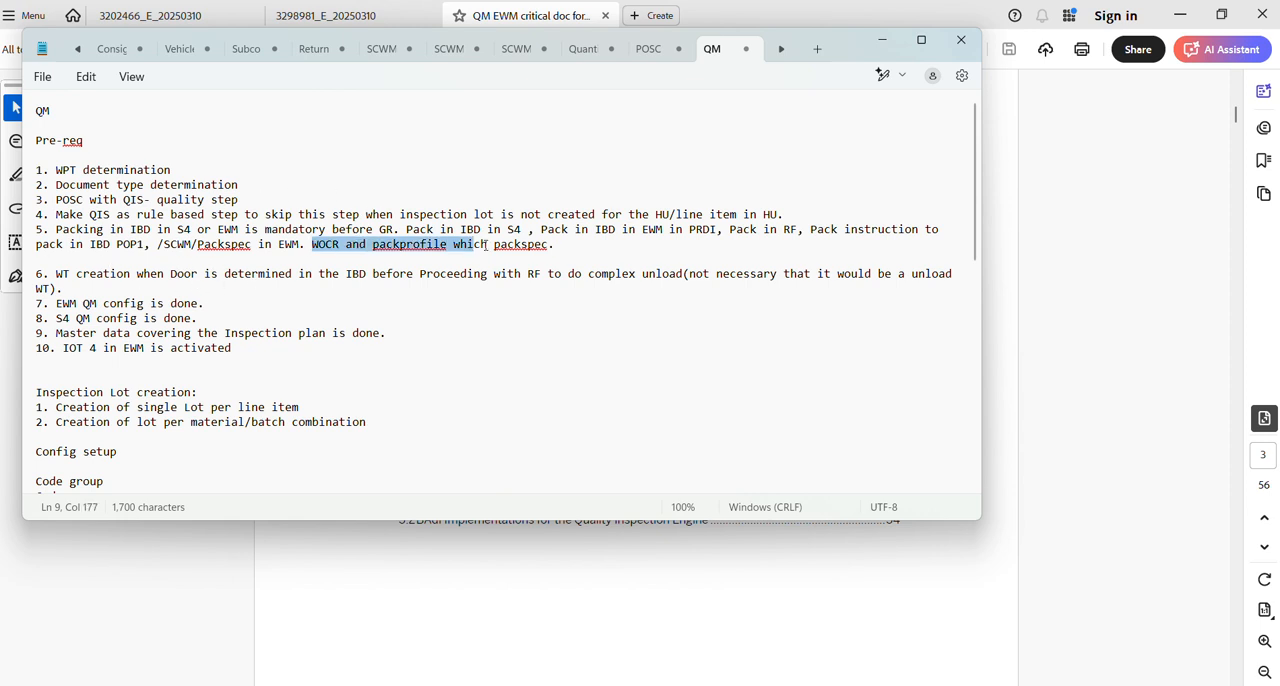
left_click(420, 213)
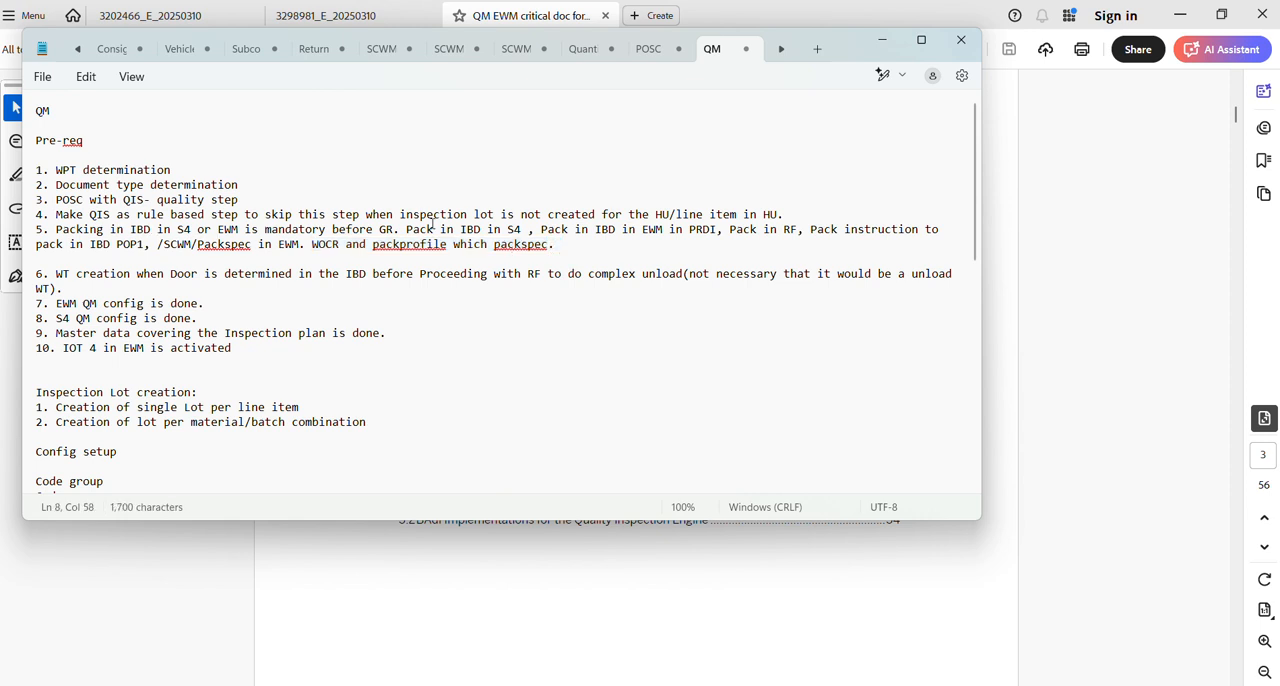
Add "UPB" after the packspec remark in prerequisite 5.
left_click(612, 257)
left_click(579, 243)
type("UPB")
Review prerequisites 6 to 10, from WT creation to IOT 4 activation, and the notes on config setup, partial UD and issues.
left_click_drag(103, 275, 380, 287)
left_click(386, 286)
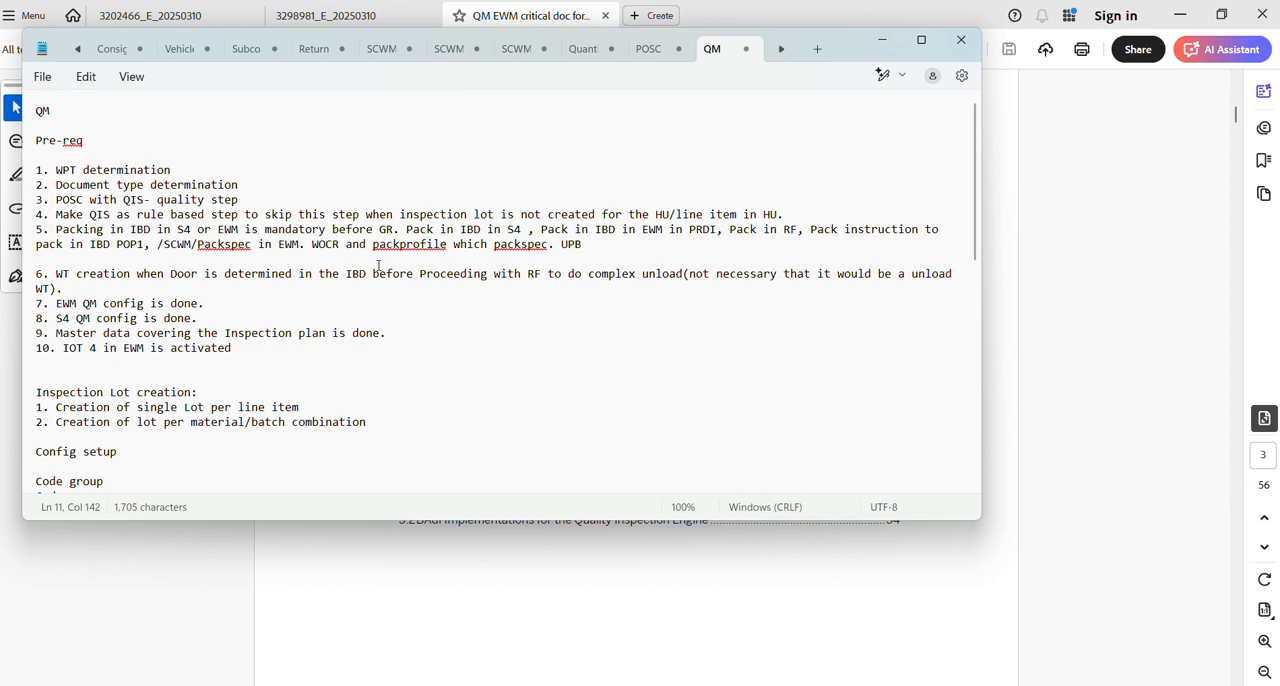
left_click_drag(218, 273, 414, 274)
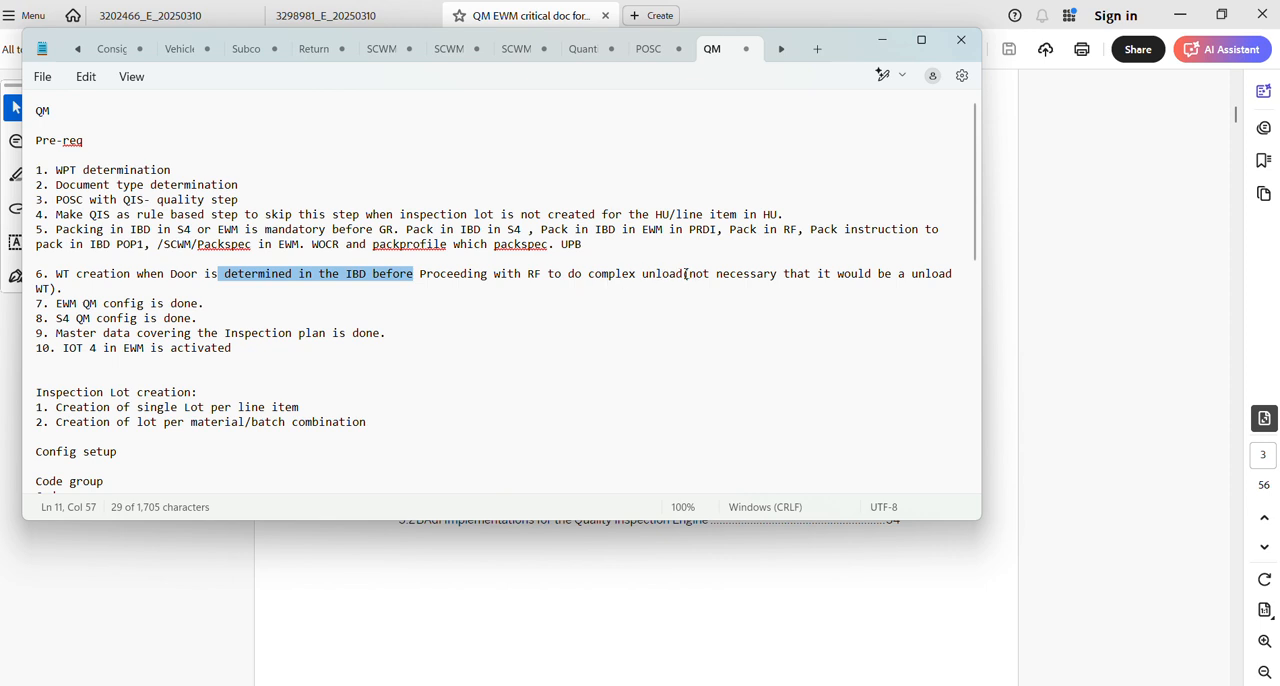
left_click_drag(685, 273, 595, 273)
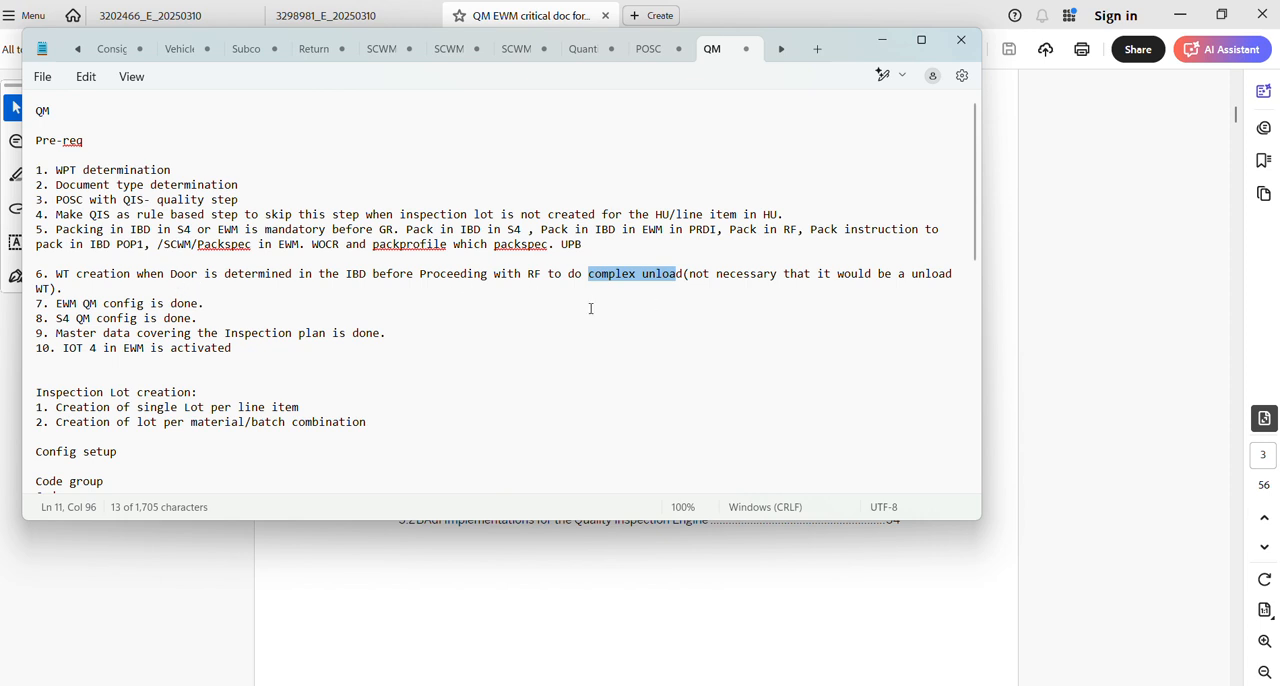
left_click_drag(53, 303, 272, 350)
left_click(276, 351)
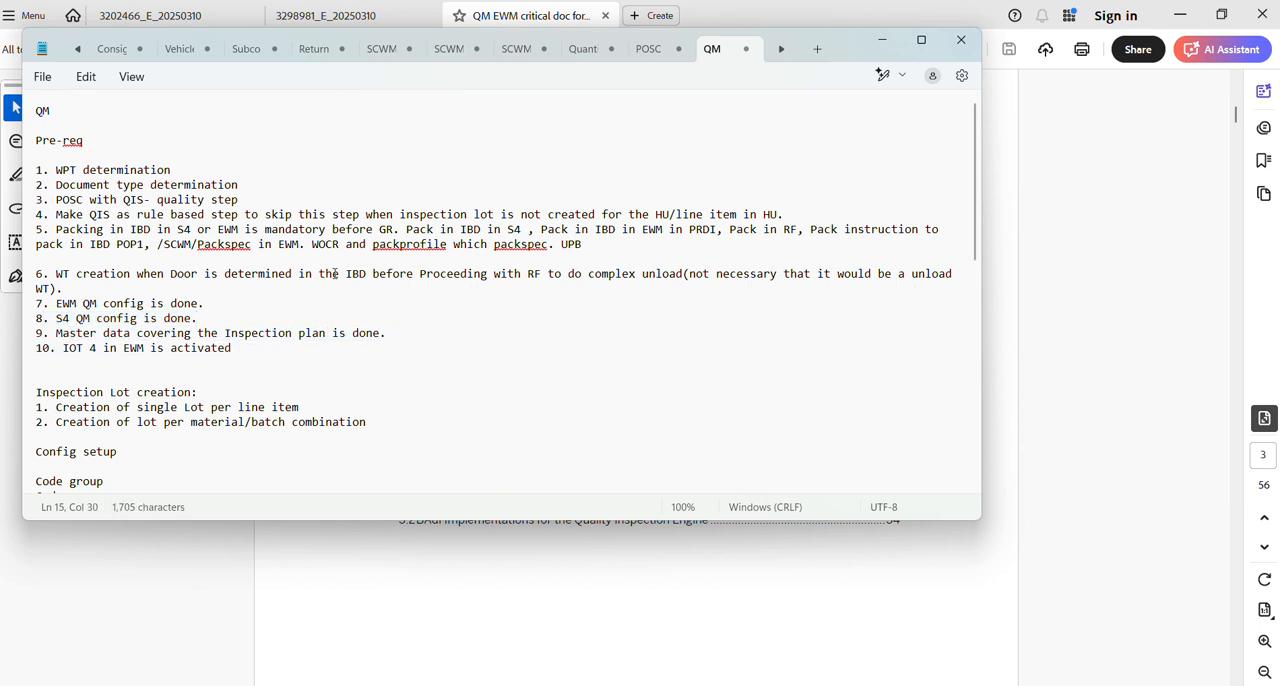
left_click_drag(972, 200, 975, 335)
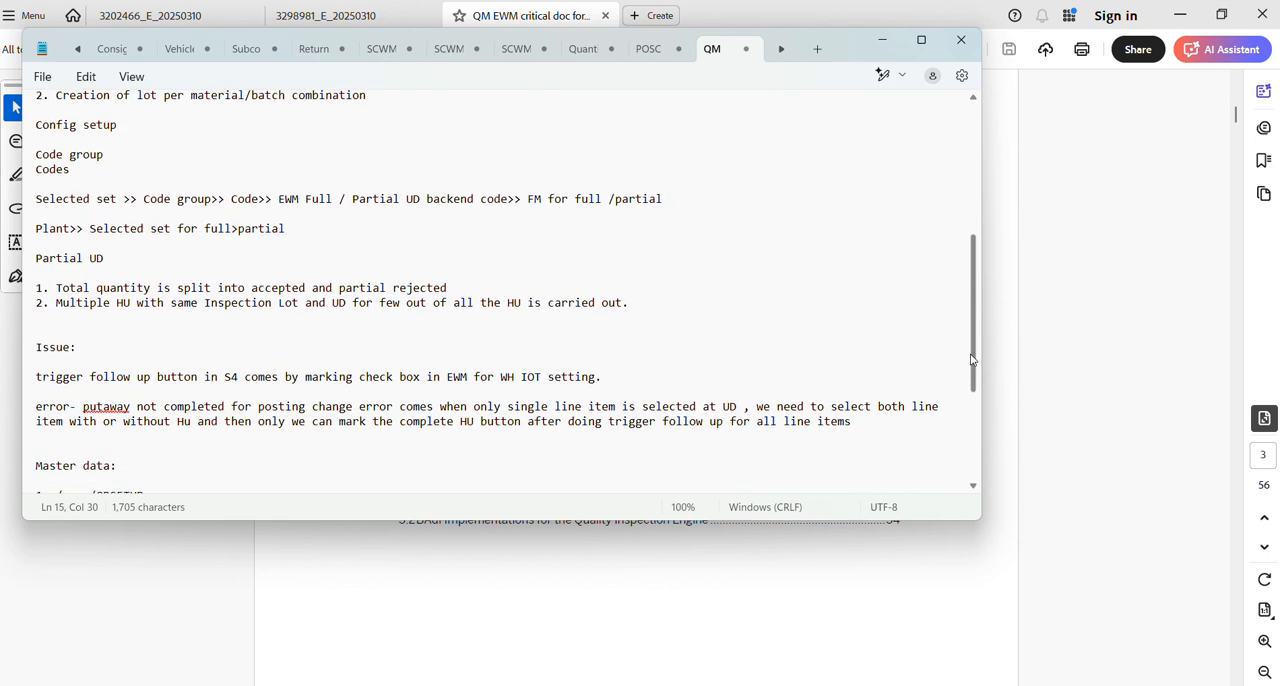
Switch to SAP Logon and log on to the SAP system through the first listed connection.
left_click(817, 585)
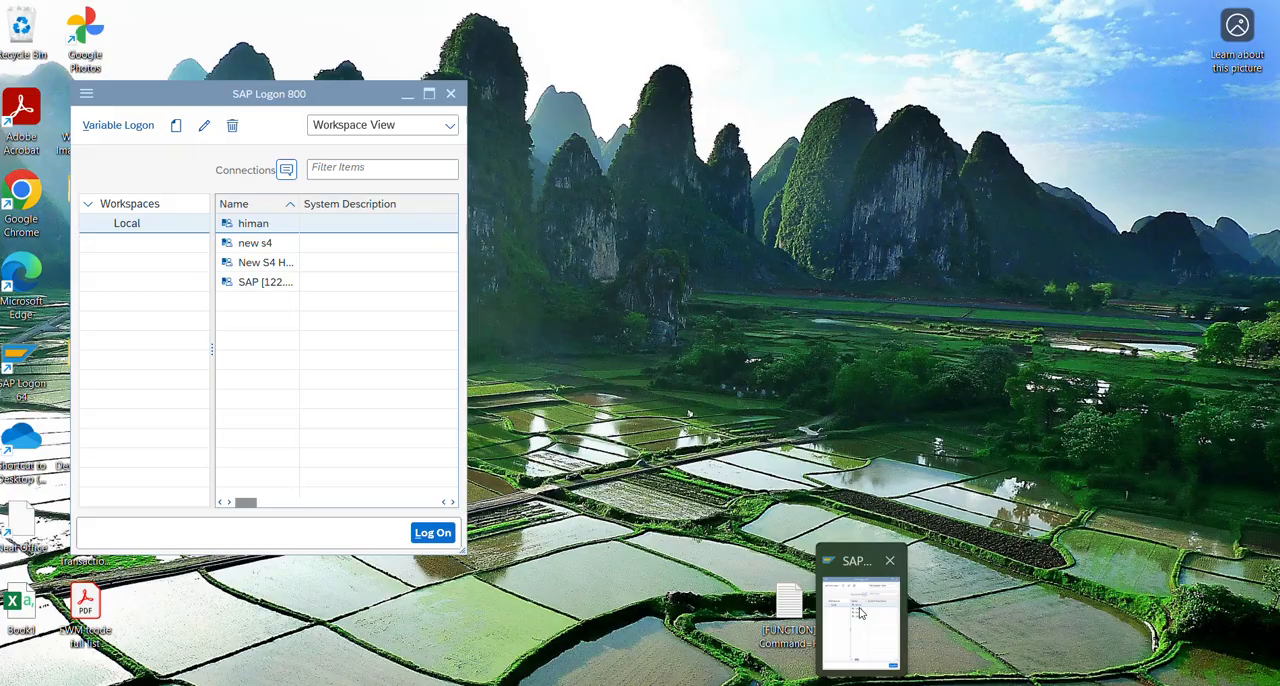
left_click(860, 620)
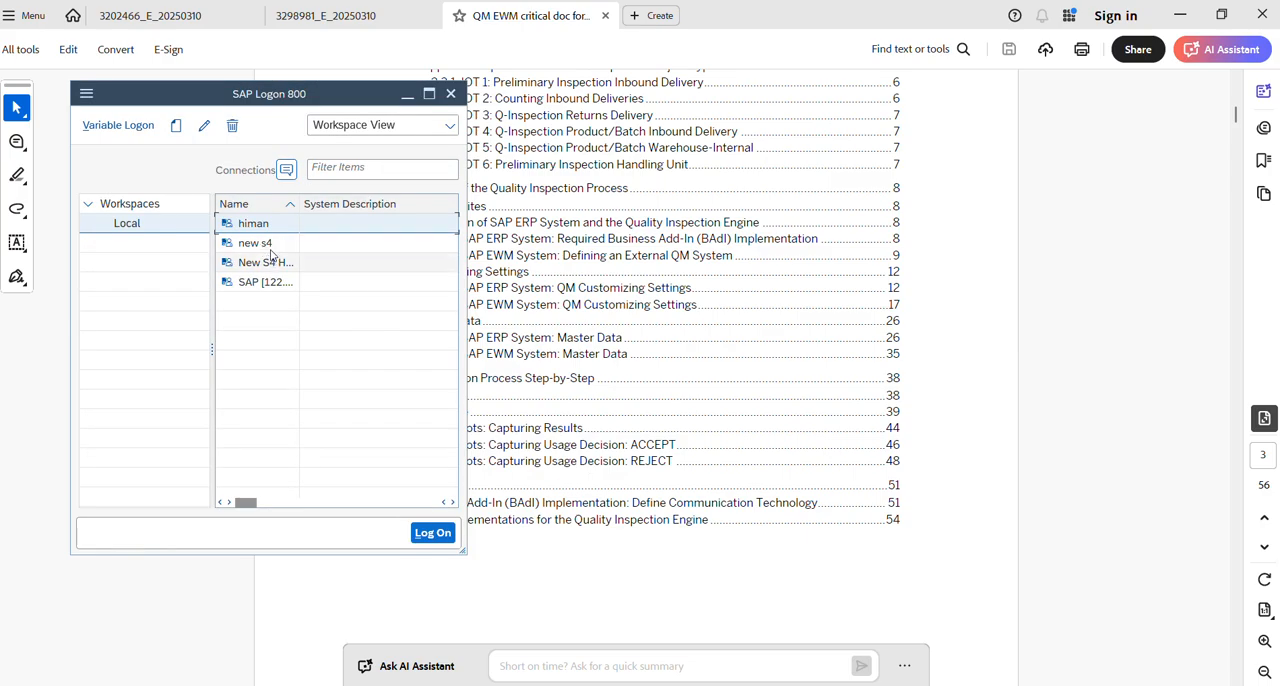
double_click(262, 231)
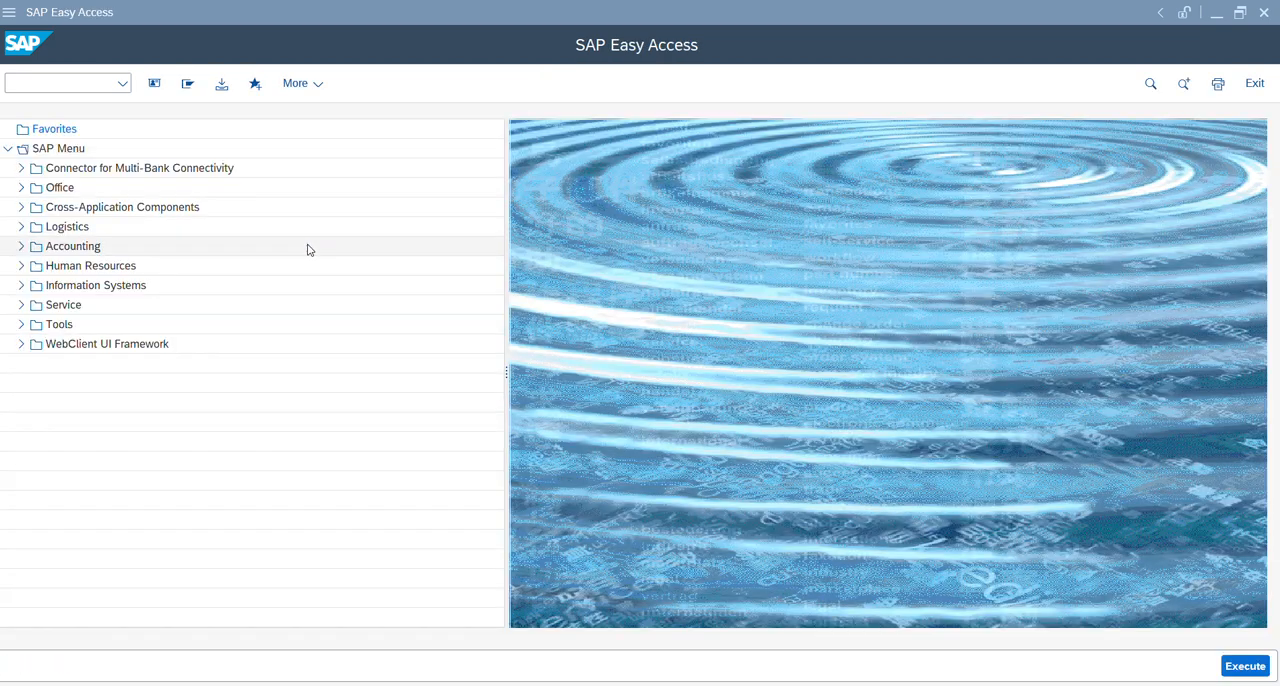
Start transaction VL31N to create an inbound delivery.
left_click(80, 83)
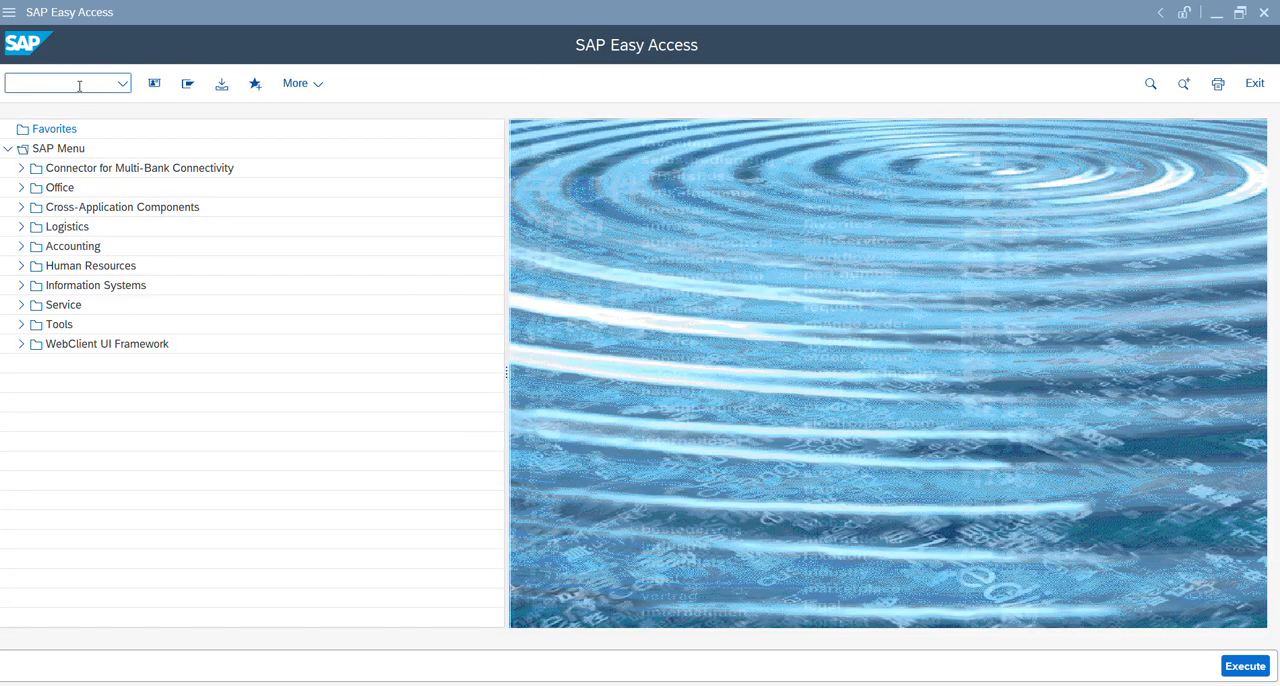
type("v")
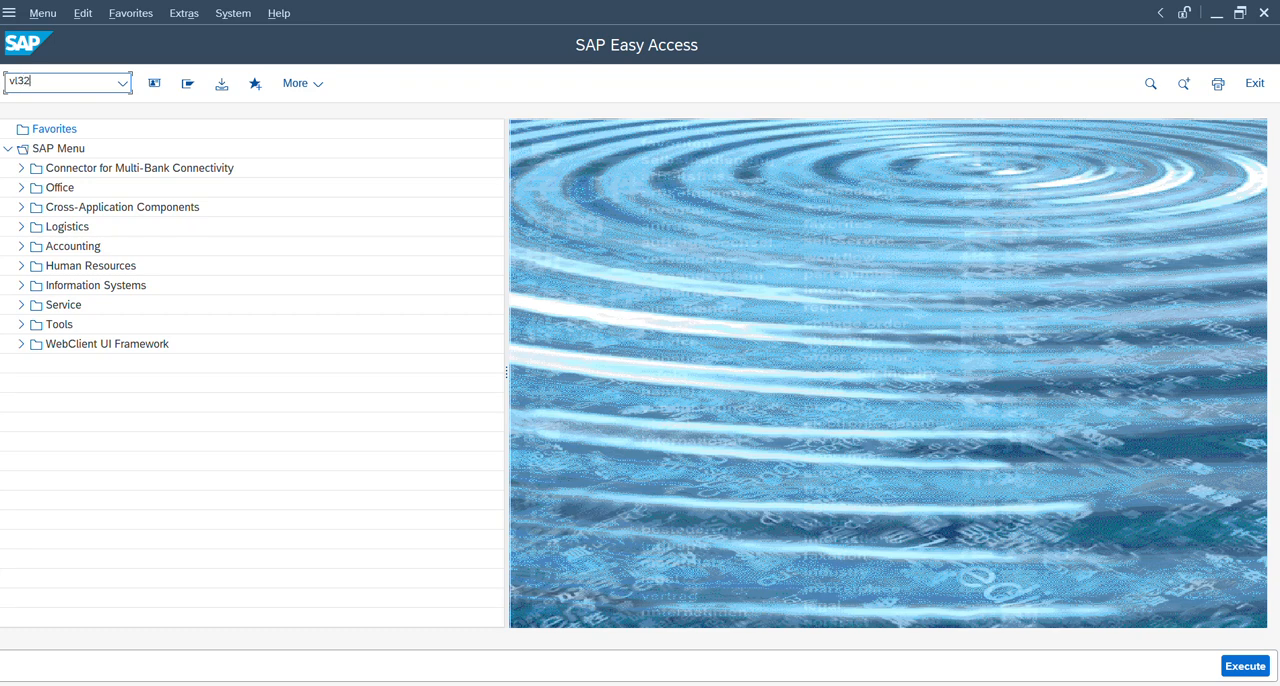
type("l31n")
key("Return")
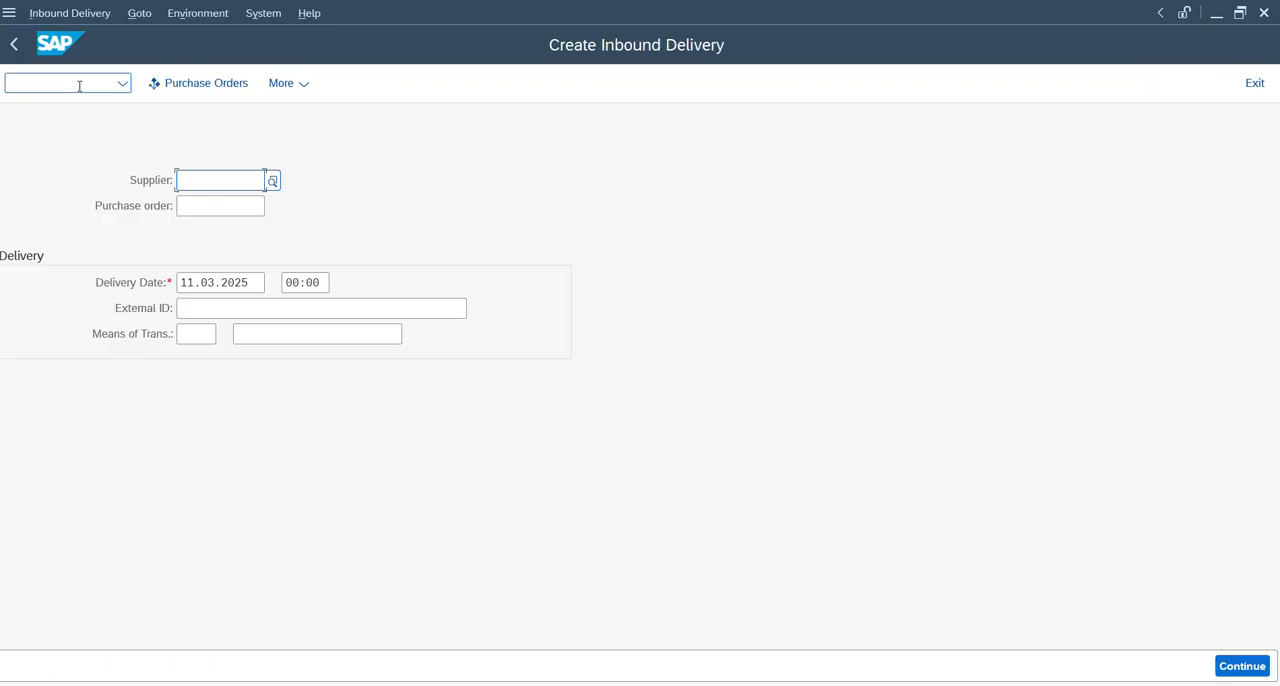
Try to create an inbound delivery for the second purchase order in the input history.
left_click(213, 206)
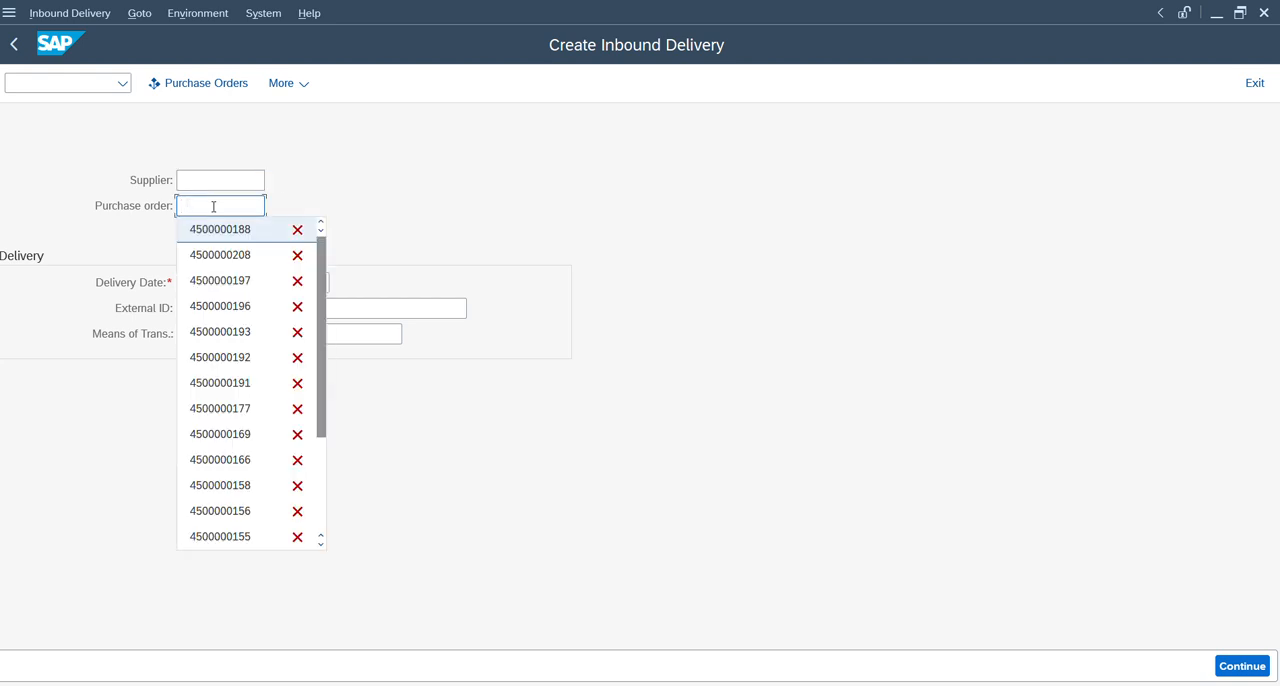
key("Down")
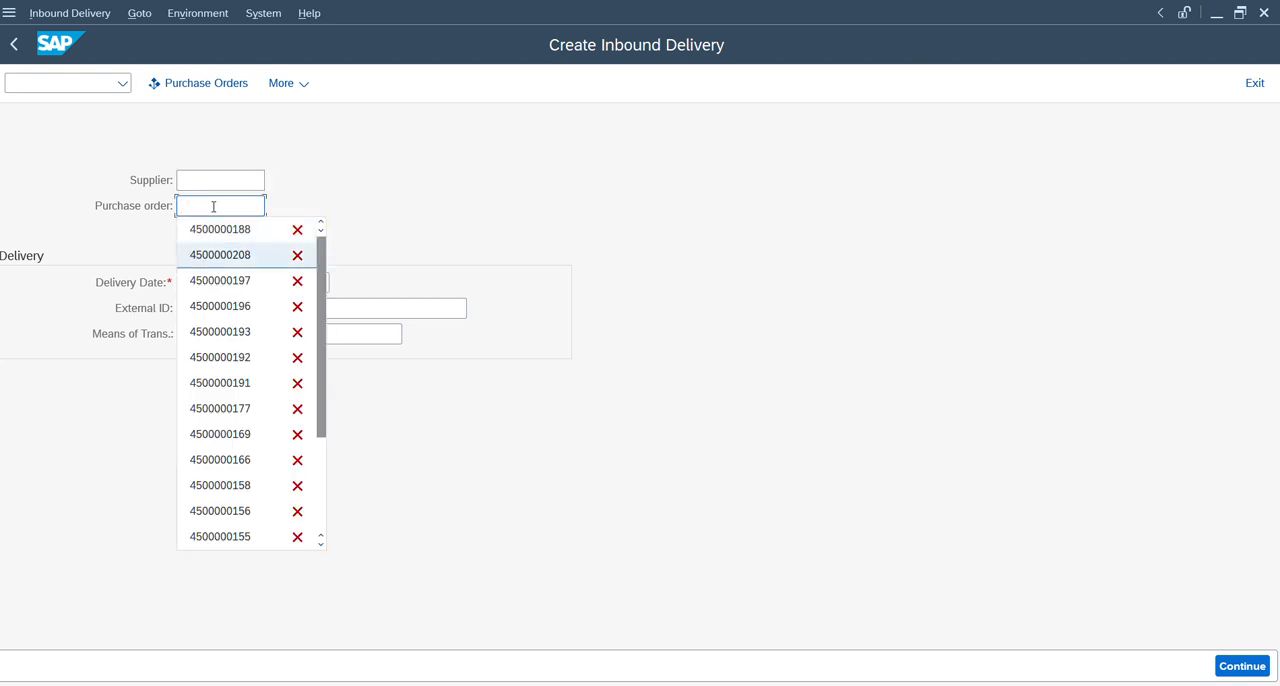
key("Return")
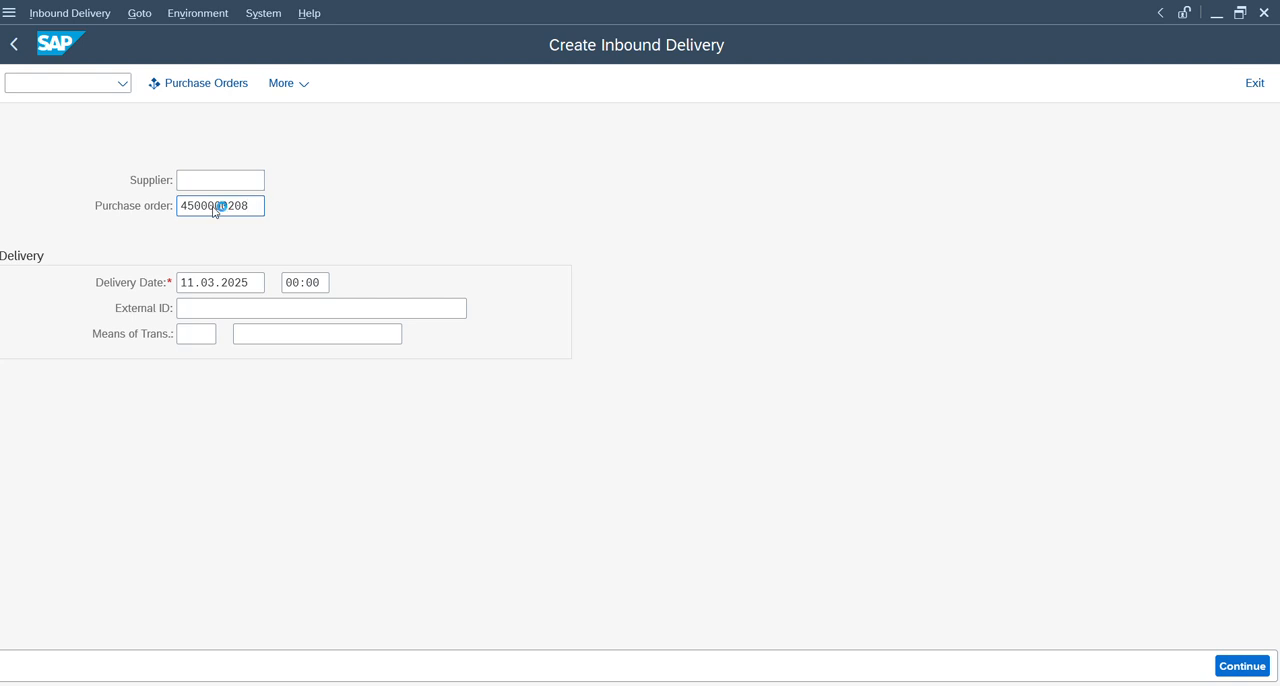
key("Return")
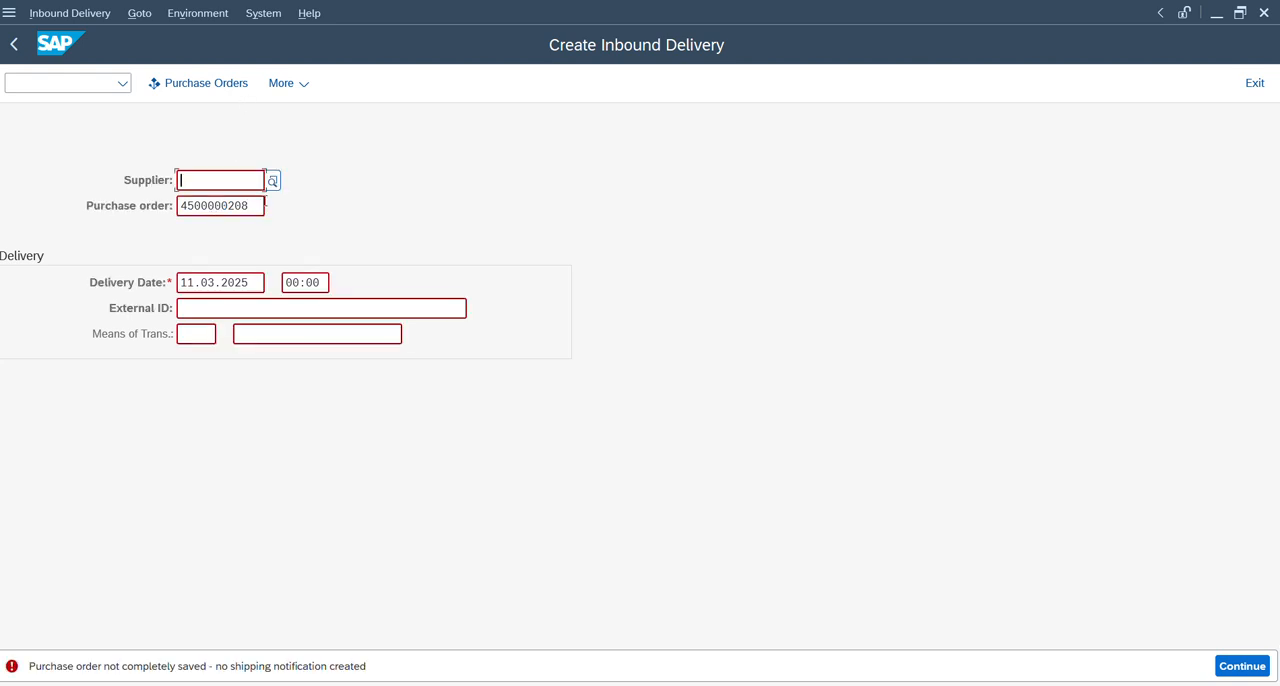
Replace the purchase order number with the other recent one, ending in 188, and proceed to the inbound delivery overview.
left_click(256, 206)
key("BackSpace")
key("BackSpace")
key("BackSpace")
key("BackSpace")
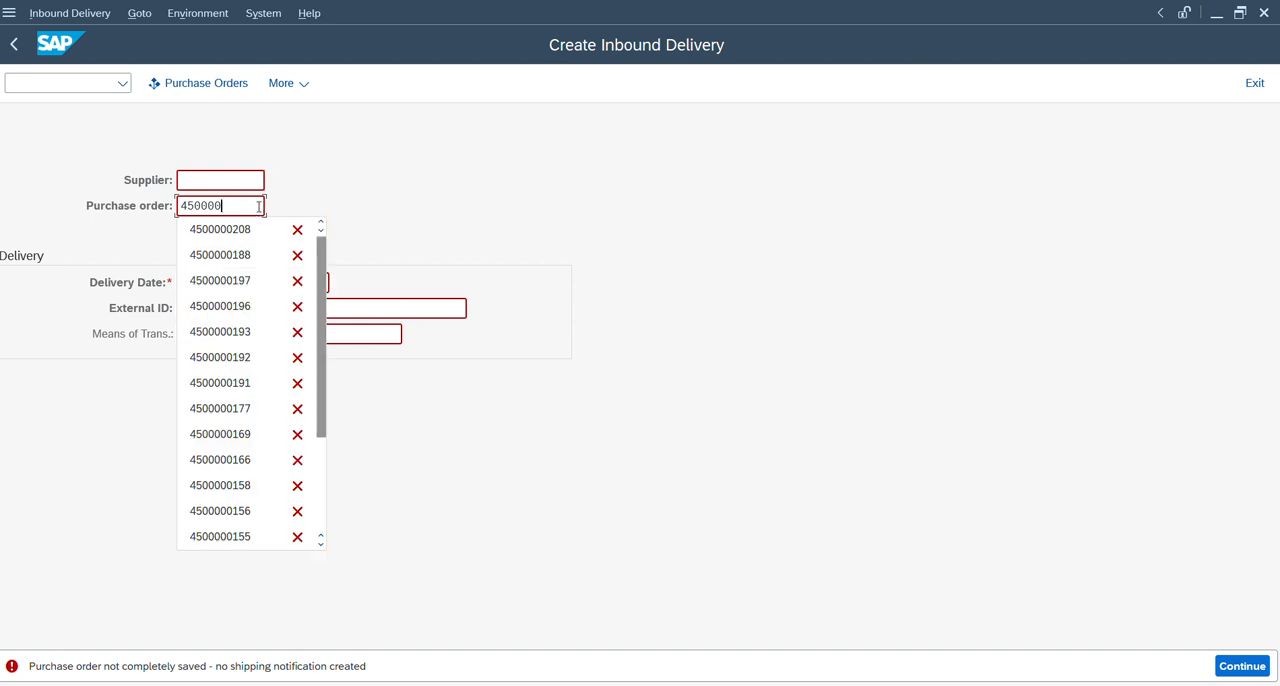
key("BackSpace")
key("BackSpace")
key("BackSpace")
key("BackSpace")
key("BackSpace")
key("BackSpace")
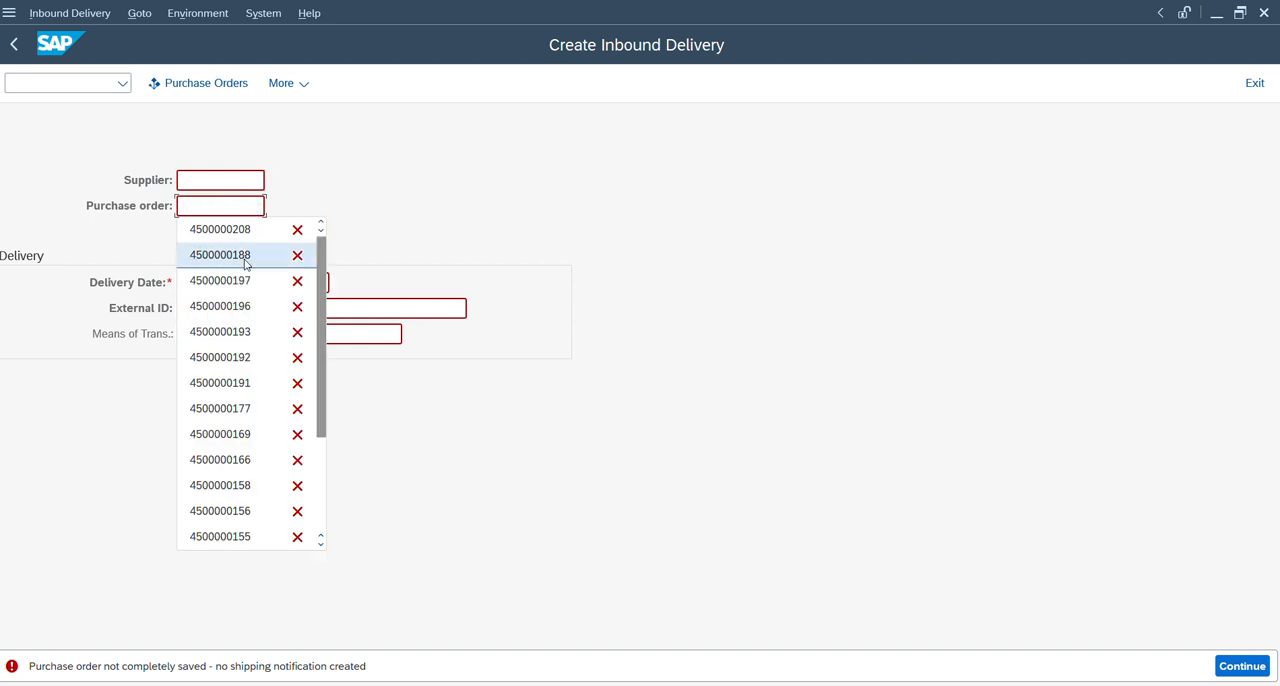
left_click(230, 255)
key("Return")
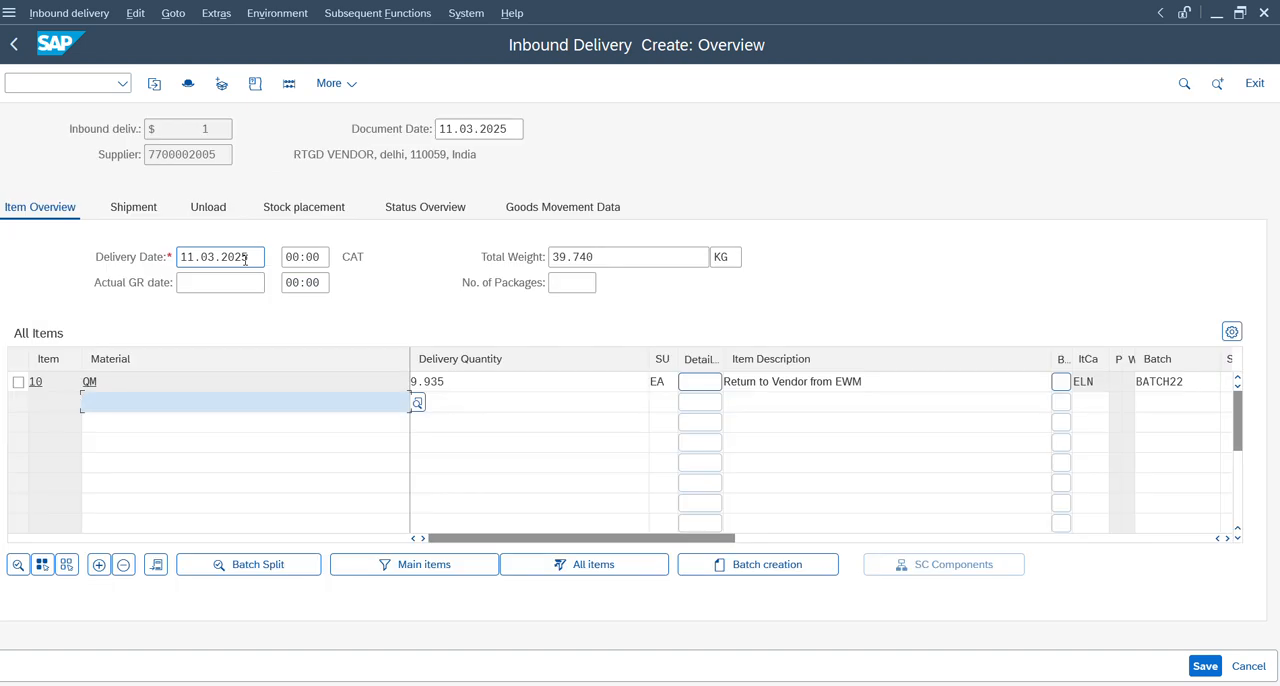
Set the delivery quantity of item 10, material QM, to 9 EA.
left_click(455, 386)
key("BackSpace")
key("BackSpace")
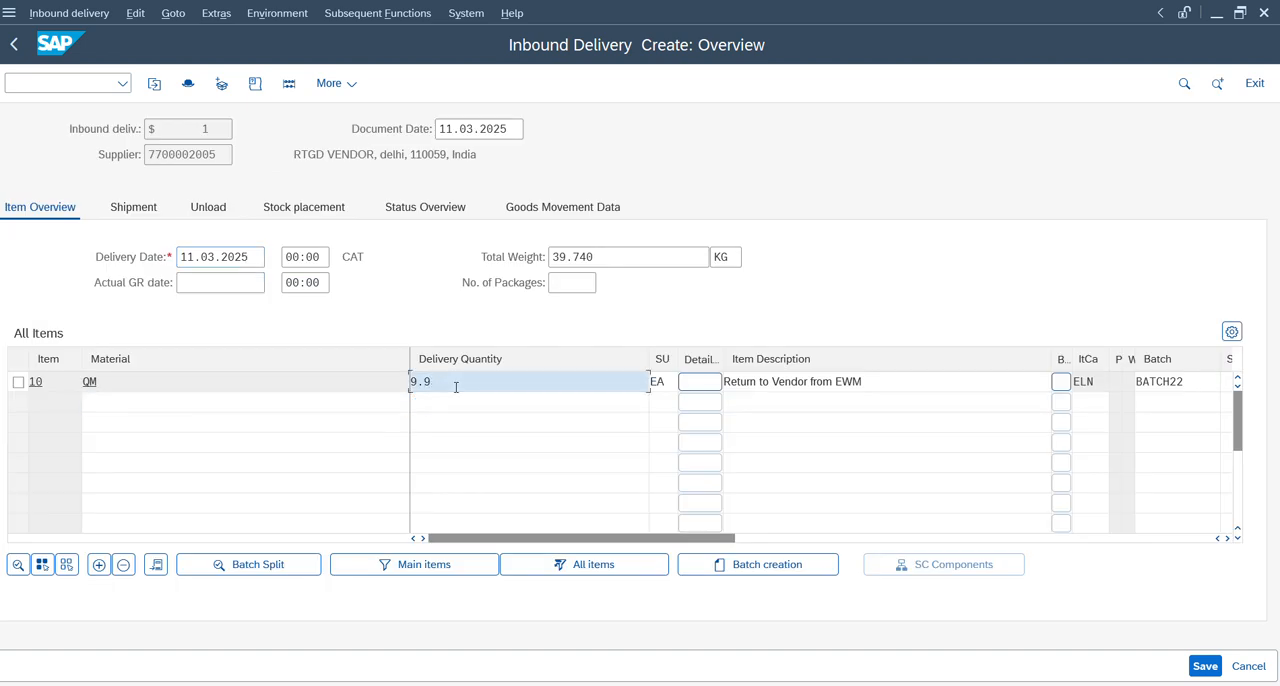
Display the material master of item 10 with only the Quality Management view selected.
left_click(17, 381)
left_click(277, 13)
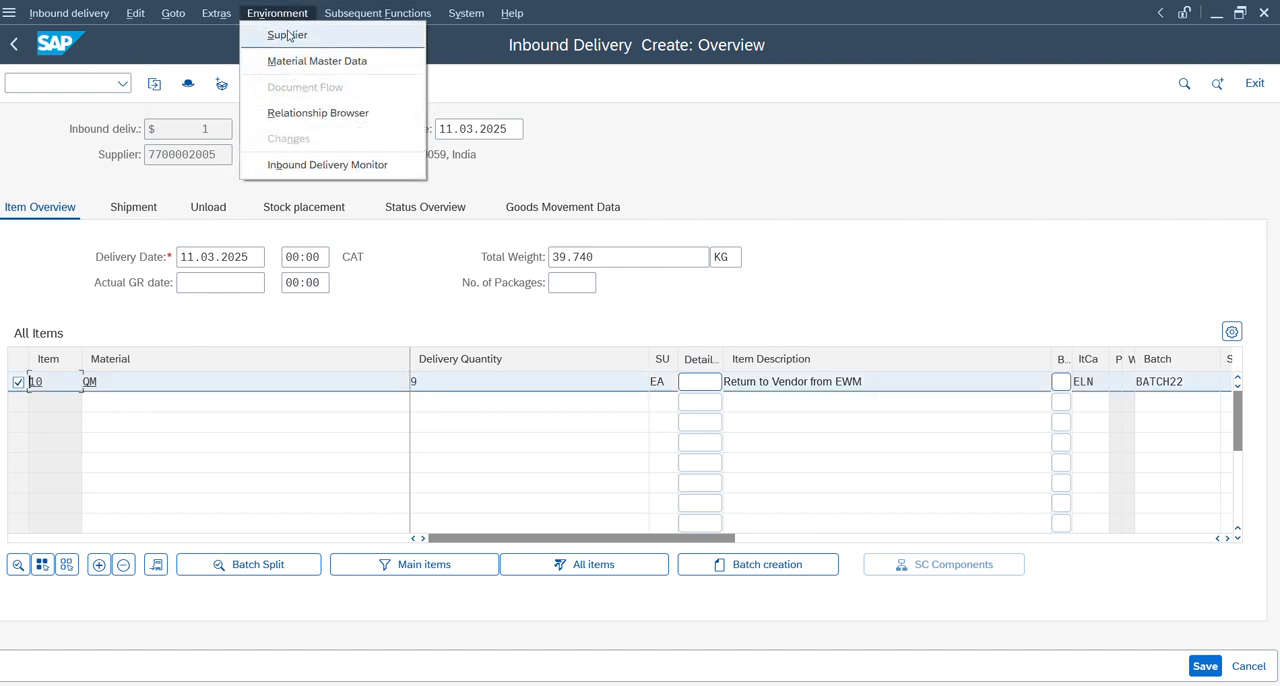
left_click(296, 66)
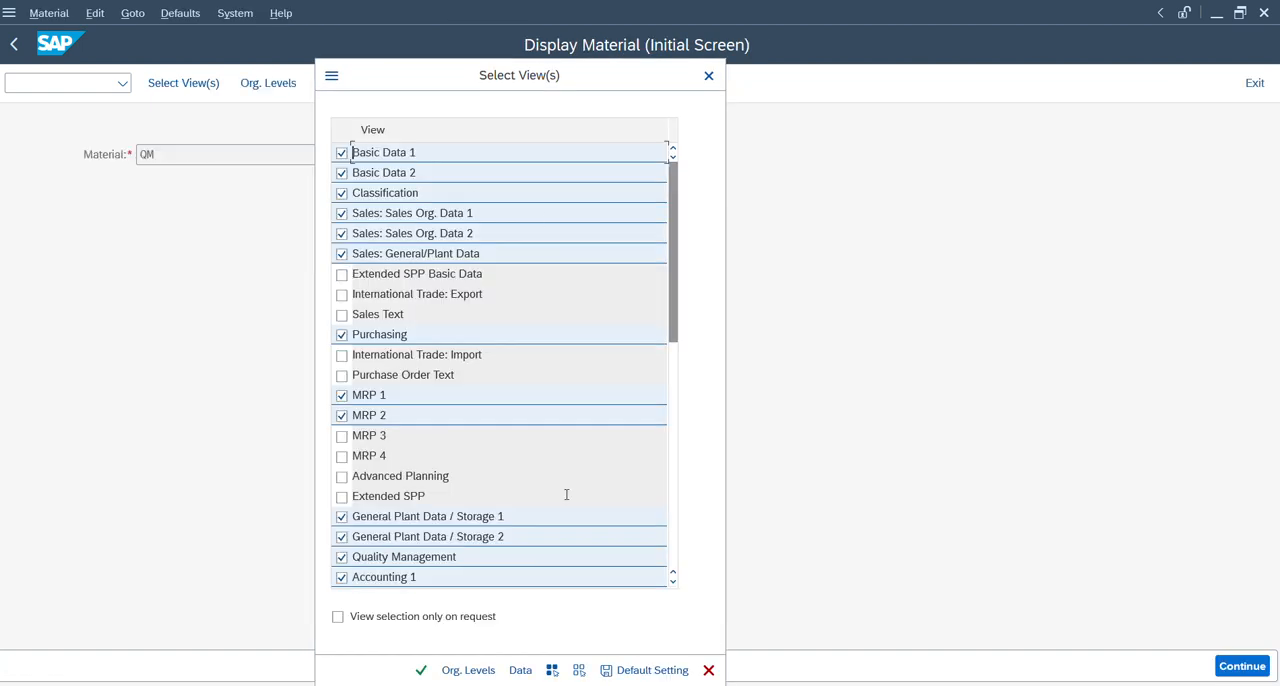
left_click(579, 670)
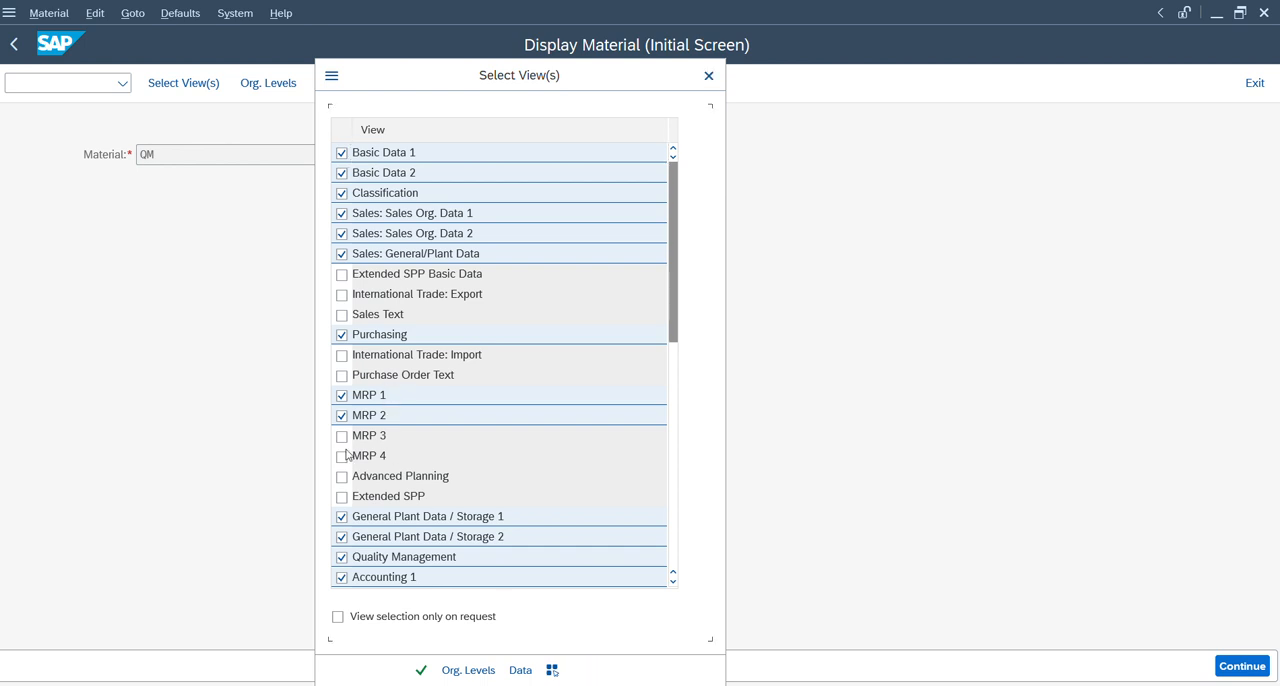
left_click(341, 557)
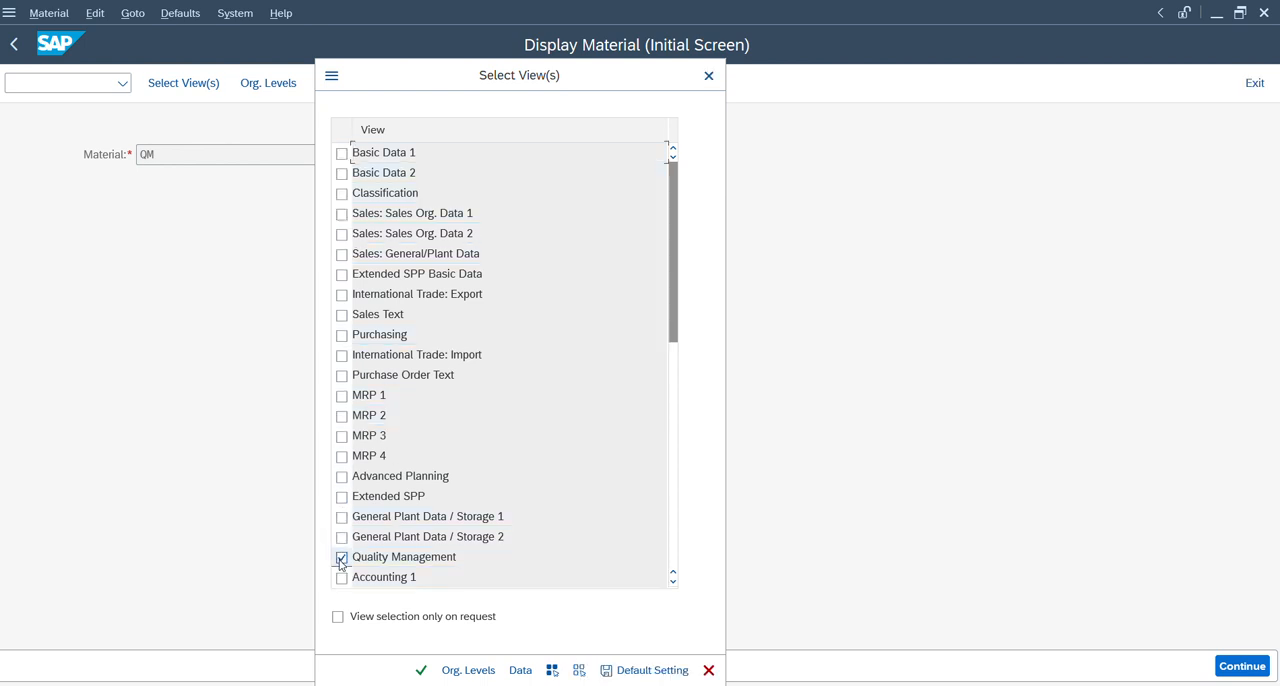
left_click(421, 670)
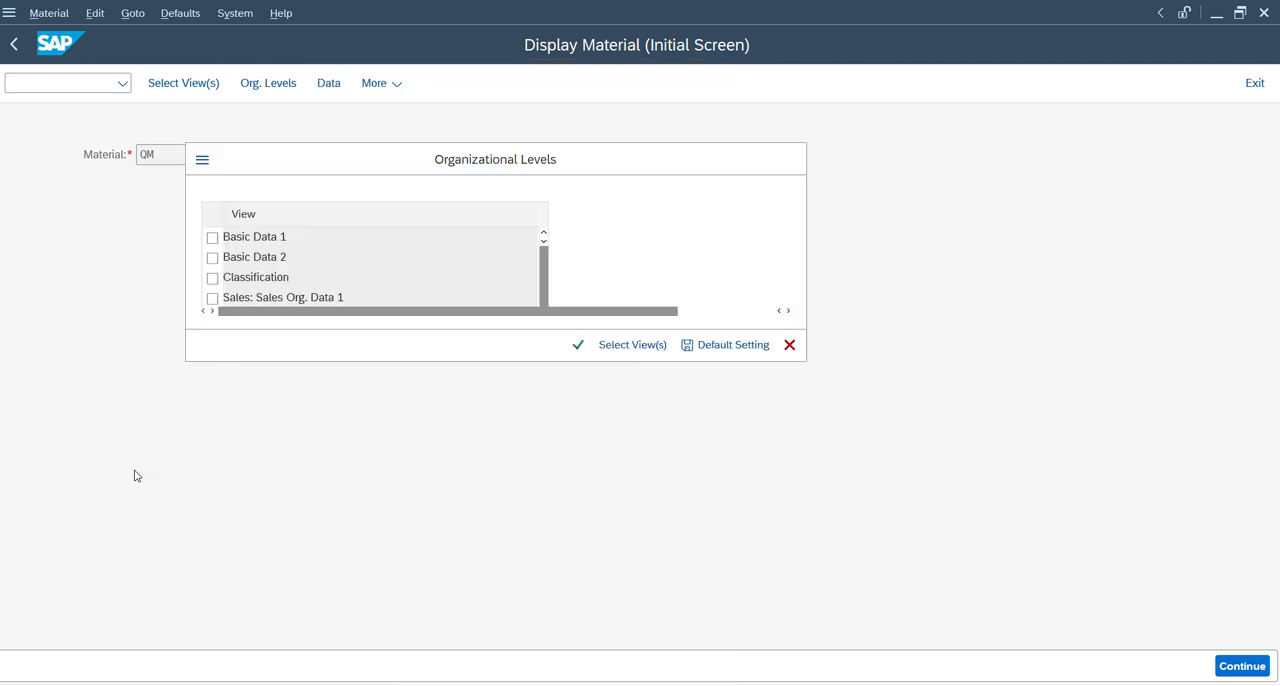
key("Return")
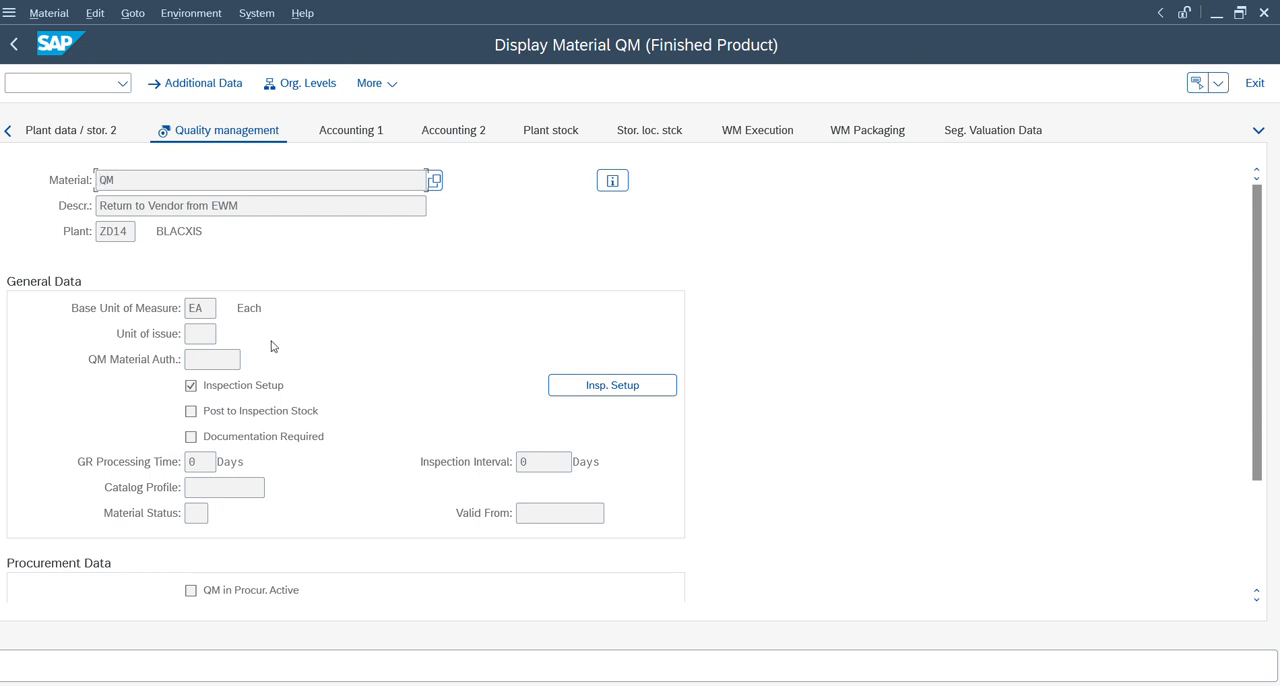
Examine the active inspection type in QM's inspection setup, and return to the inbound delivery.
left_click(650, 390)
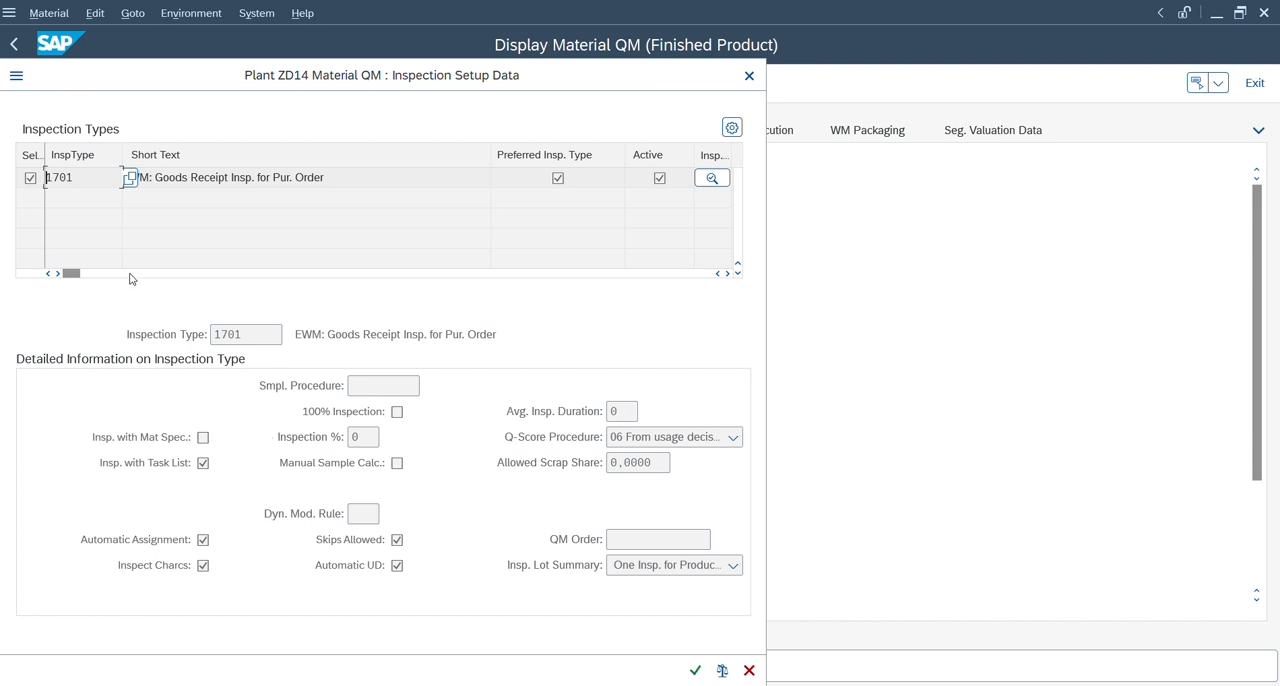
left_click_drag(78, 178, 5, 181)
left_click(695, 670)
left_click(15, 45)
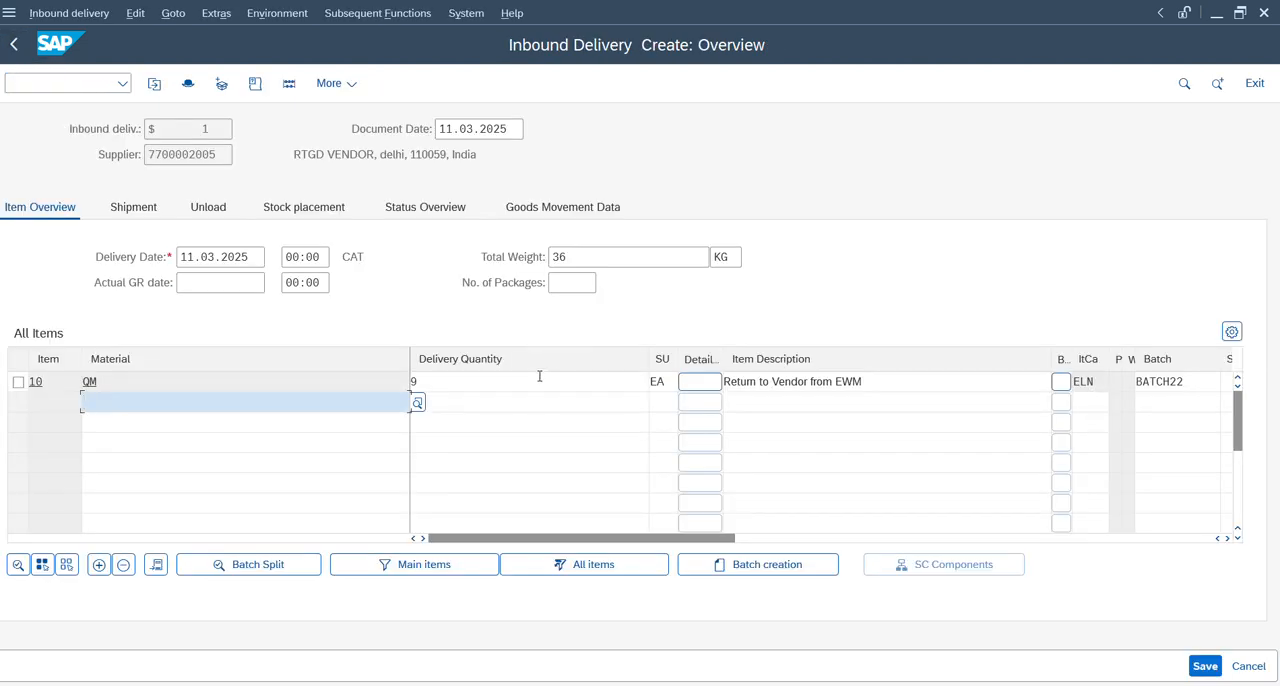
Pack the 9 EA of material QM into a new handling unit with packaging material BOX and save the inbound delivery.
left_click(18, 382)
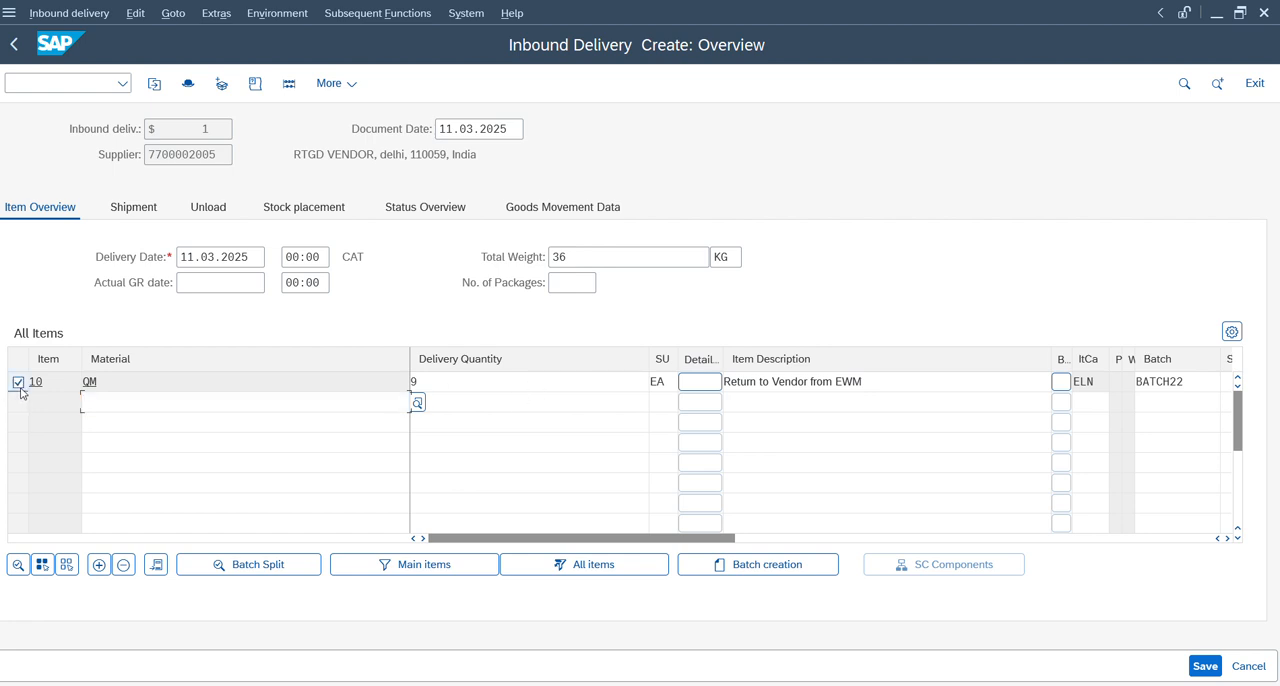
left_click(221, 84)
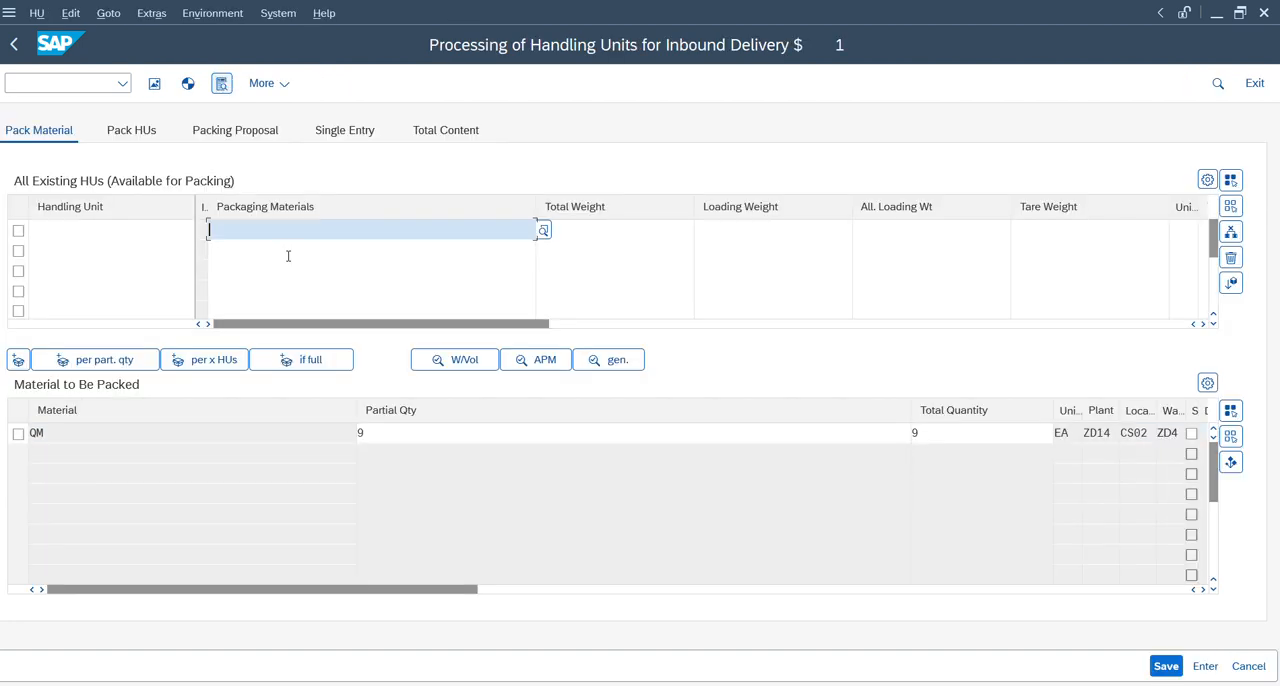
left_click(298, 263)
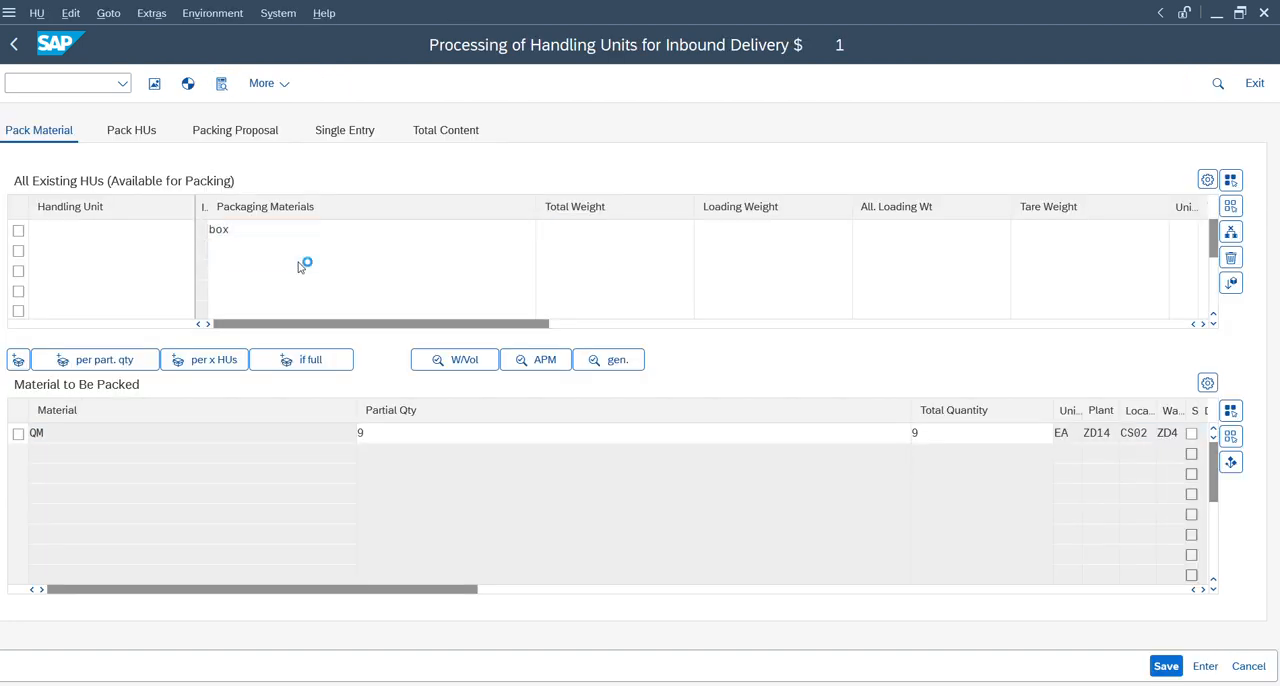
left_click(18, 231)
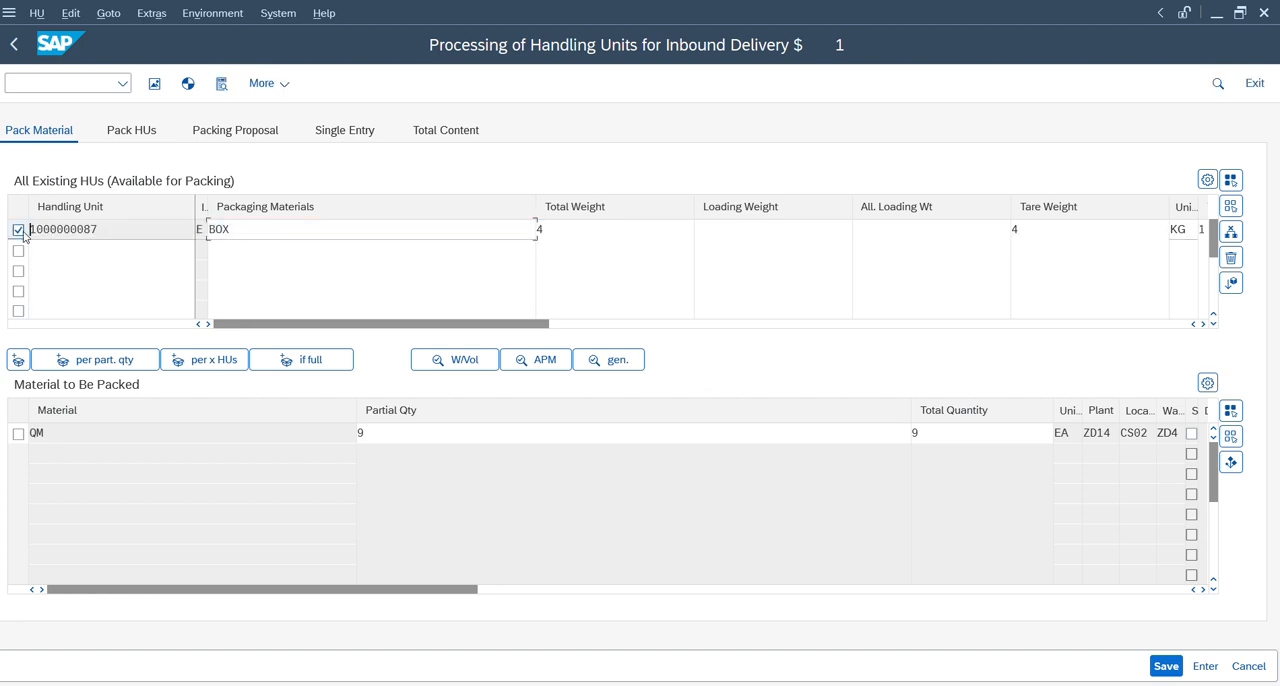
left_click(18, 436)
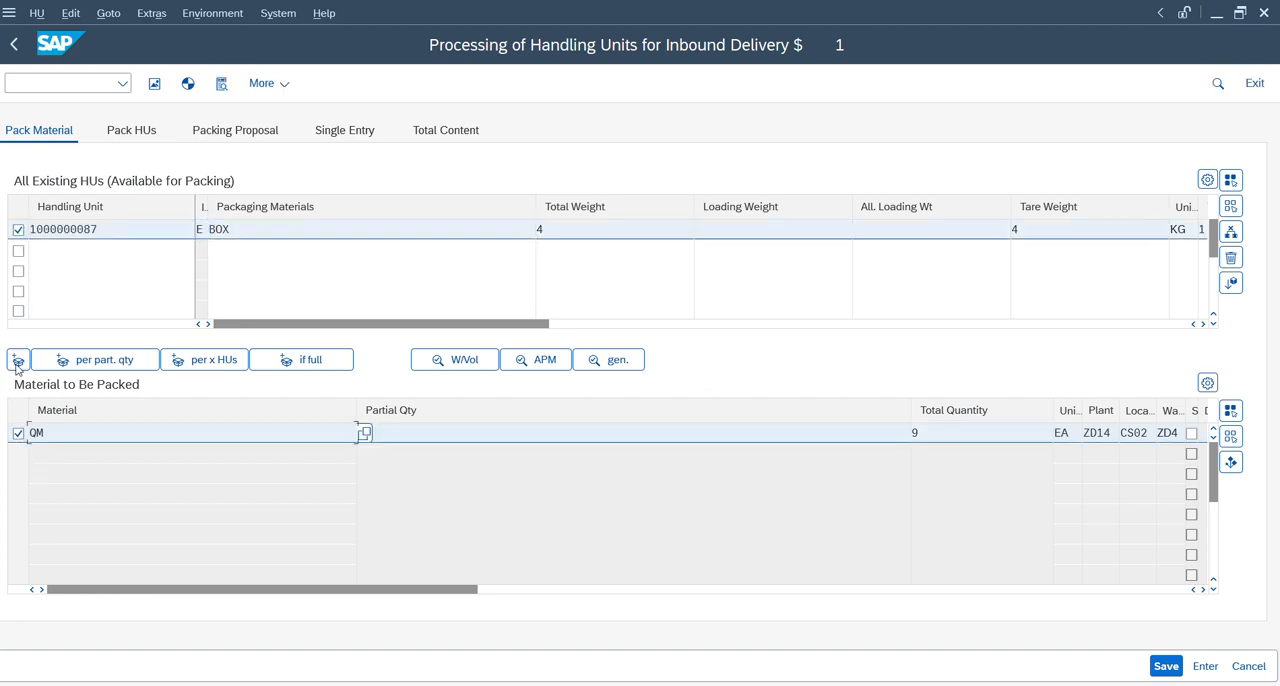
double_click(307, 235)
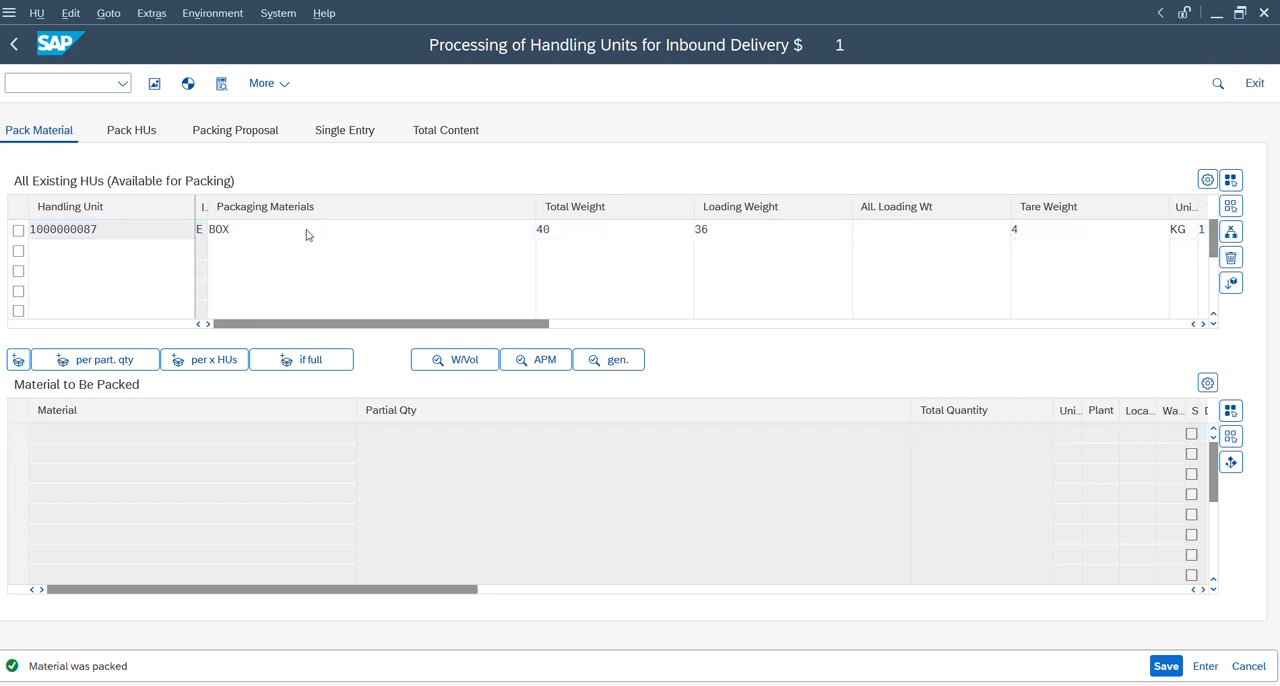
key("ctrl+s")
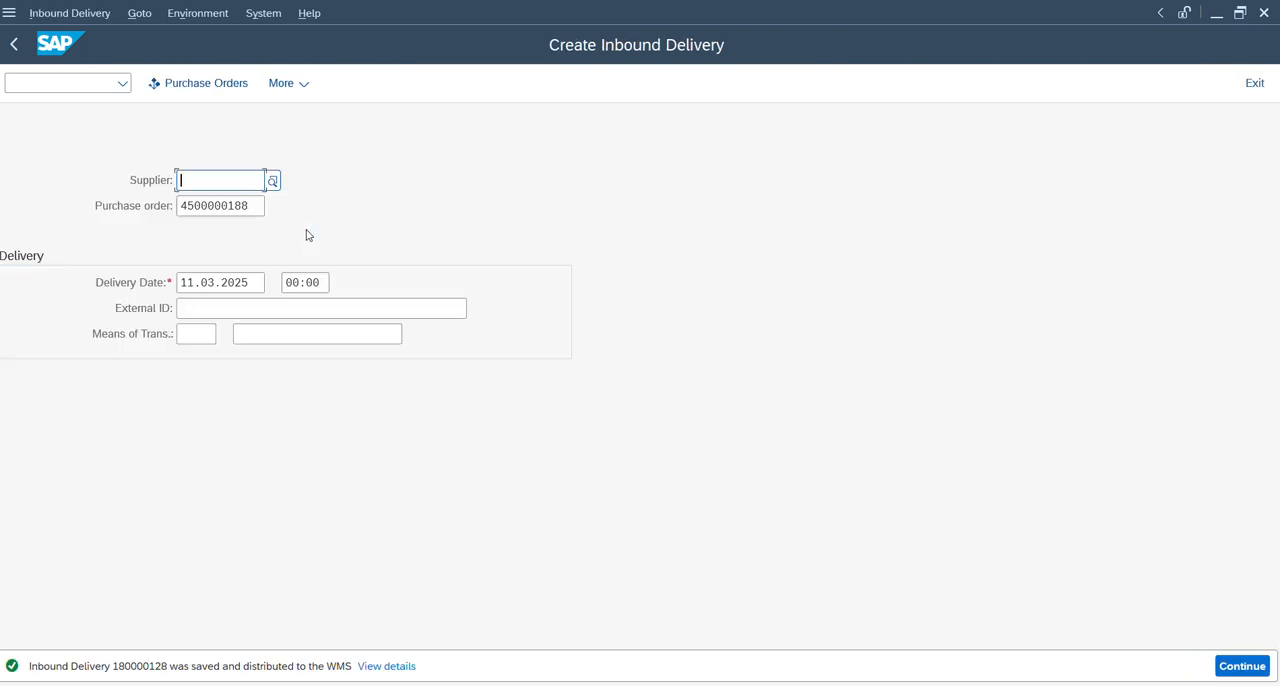
Go to the change screen for the saved inbound delivery and copy its delivery number.
left_click(63, 13)
left_click(66, 88)
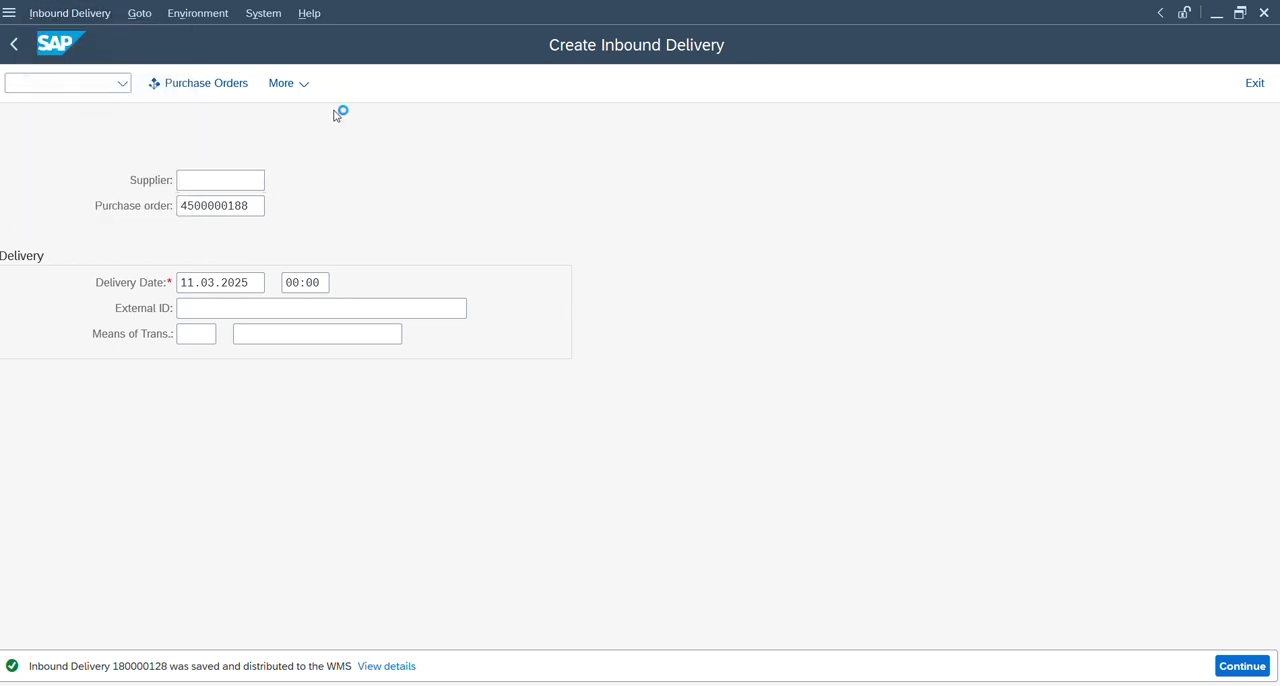
left_click_drag(271, 178, 131, 191)
key("ctrl+c")
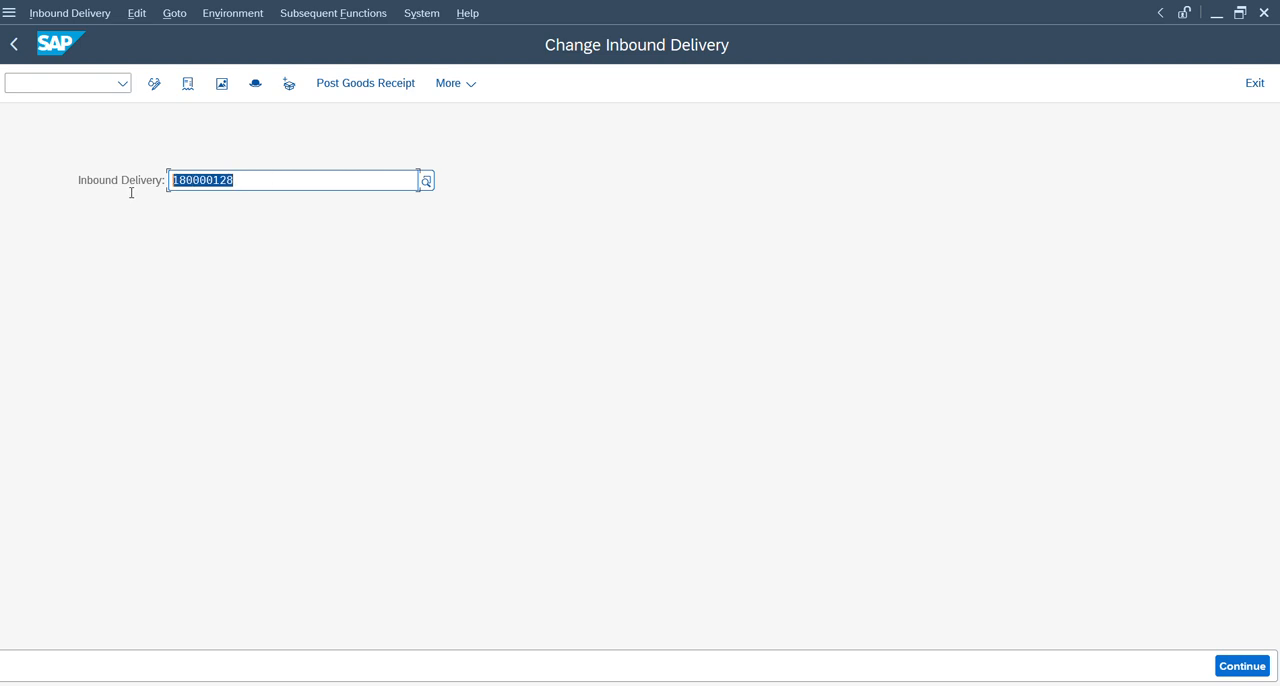
Open the EWM transaction for maintaining inbound deliveries in warehouse ZD14.
left_click(67, 82)
type("/n/s")
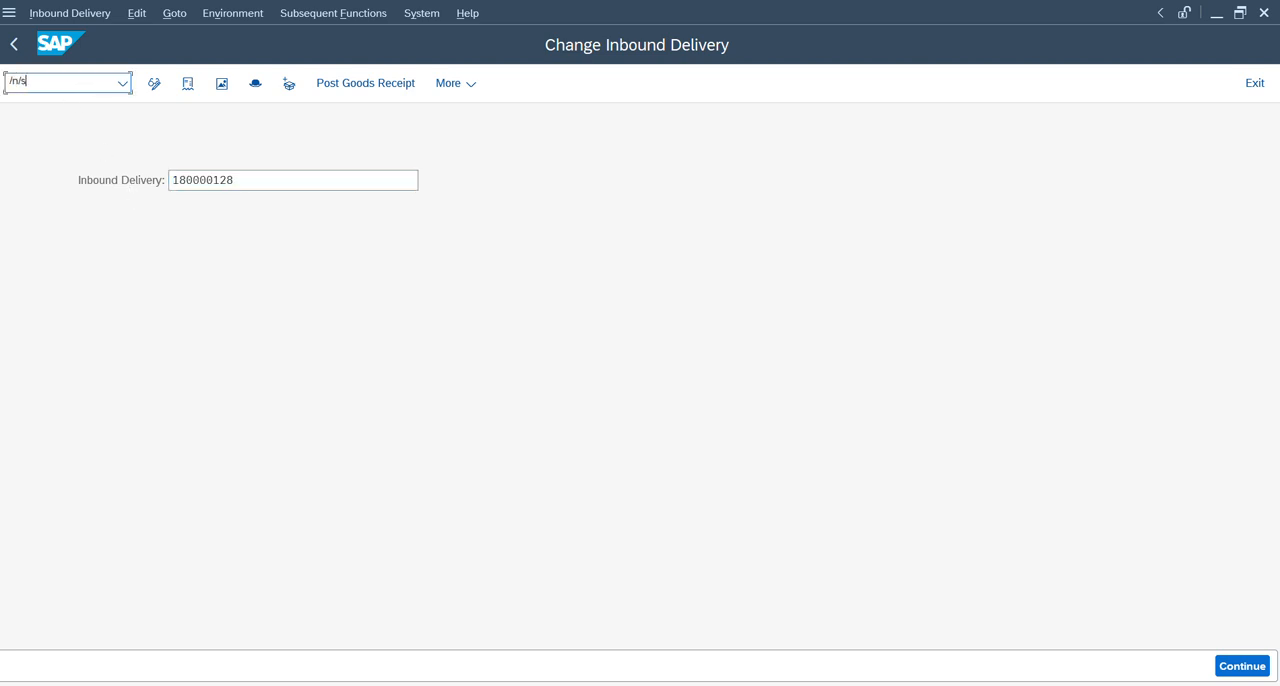
type("cwm/prd")
key("Return")
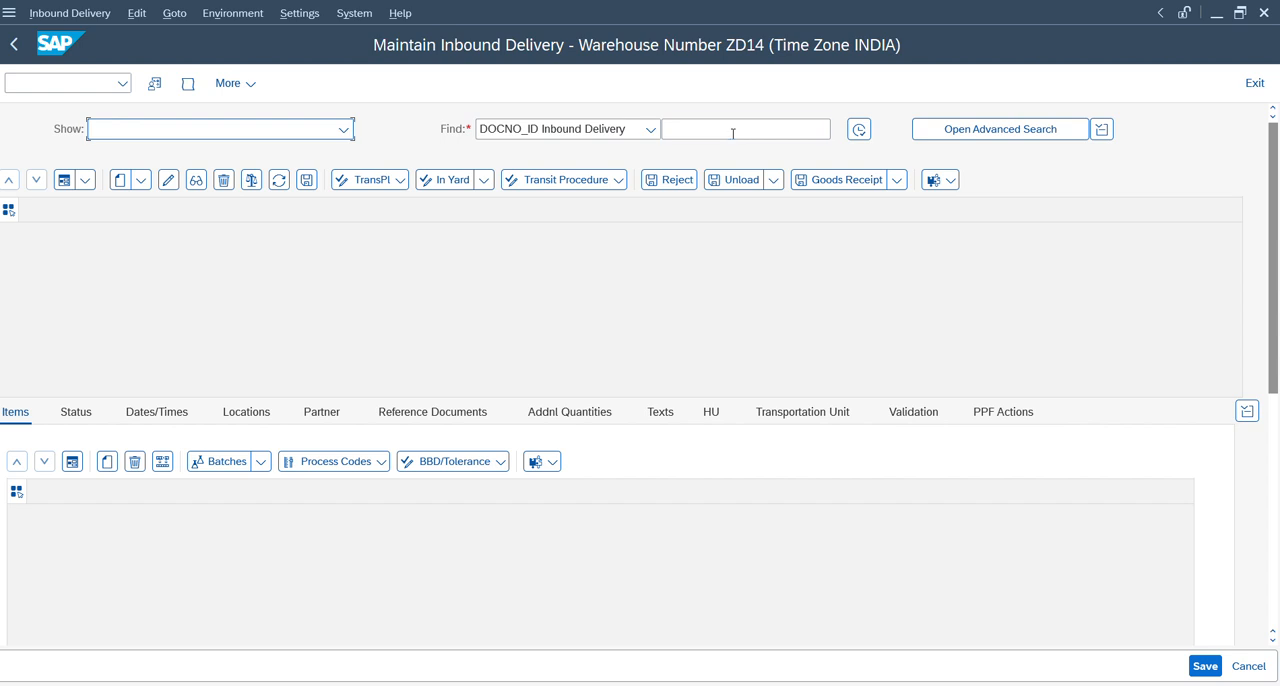
Find the inbound delivery in the warehouse by the copied delivery number.
left_click(732, 133)
key("ctrl+v")
left_click(858, 129)
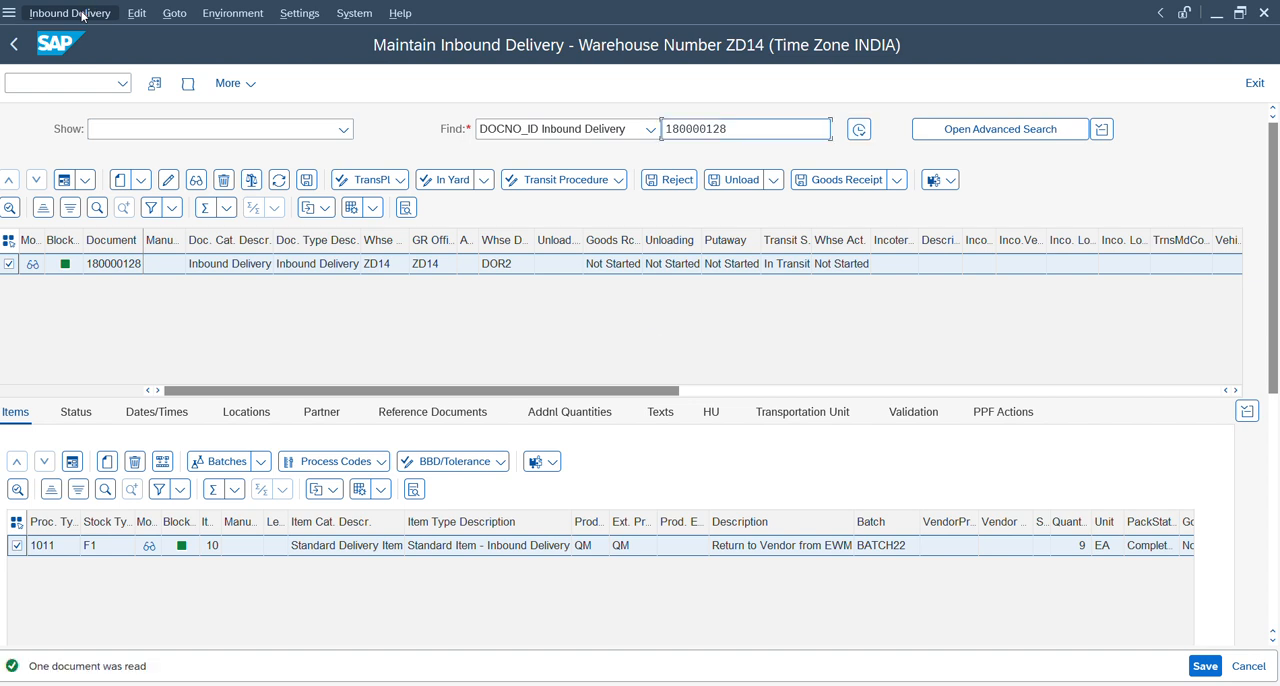
Create and save a putaway warehouse task for the BOX handling unit of the inbound delivery.
left_click(714, 416)
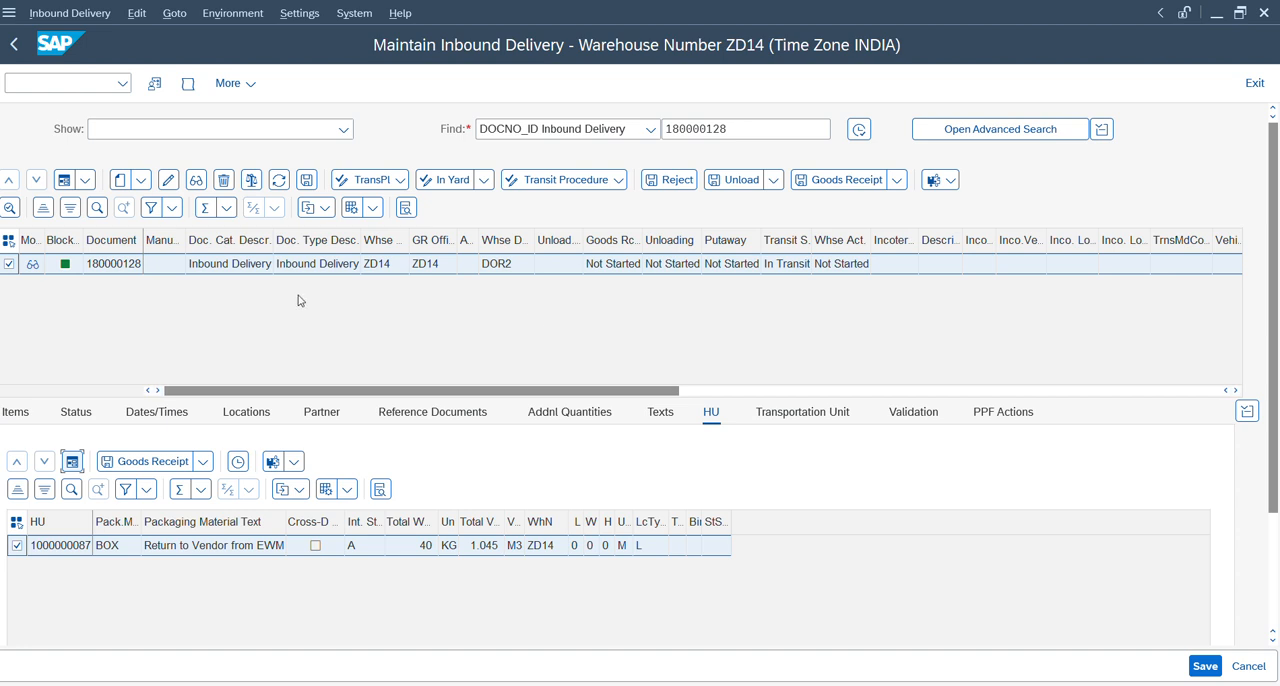
left_click(102, 13)
mouse_move(116, 62)
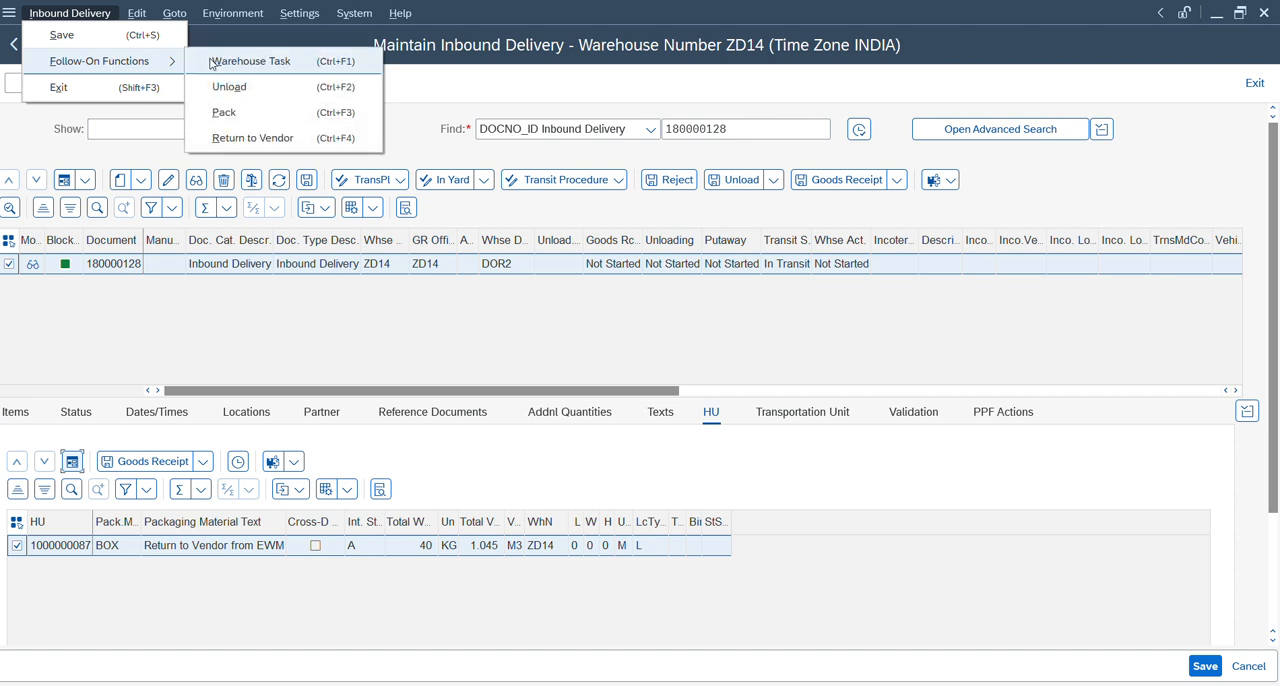
left_click(213, 62)
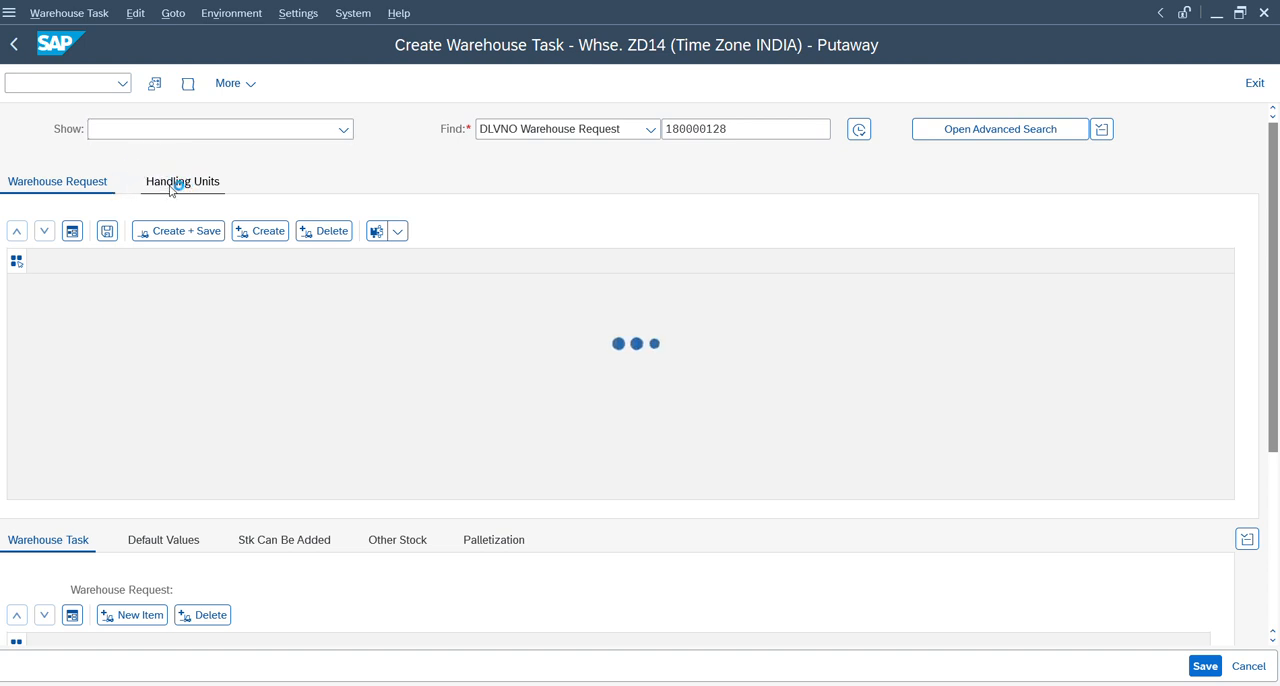
left_click(183, 170)
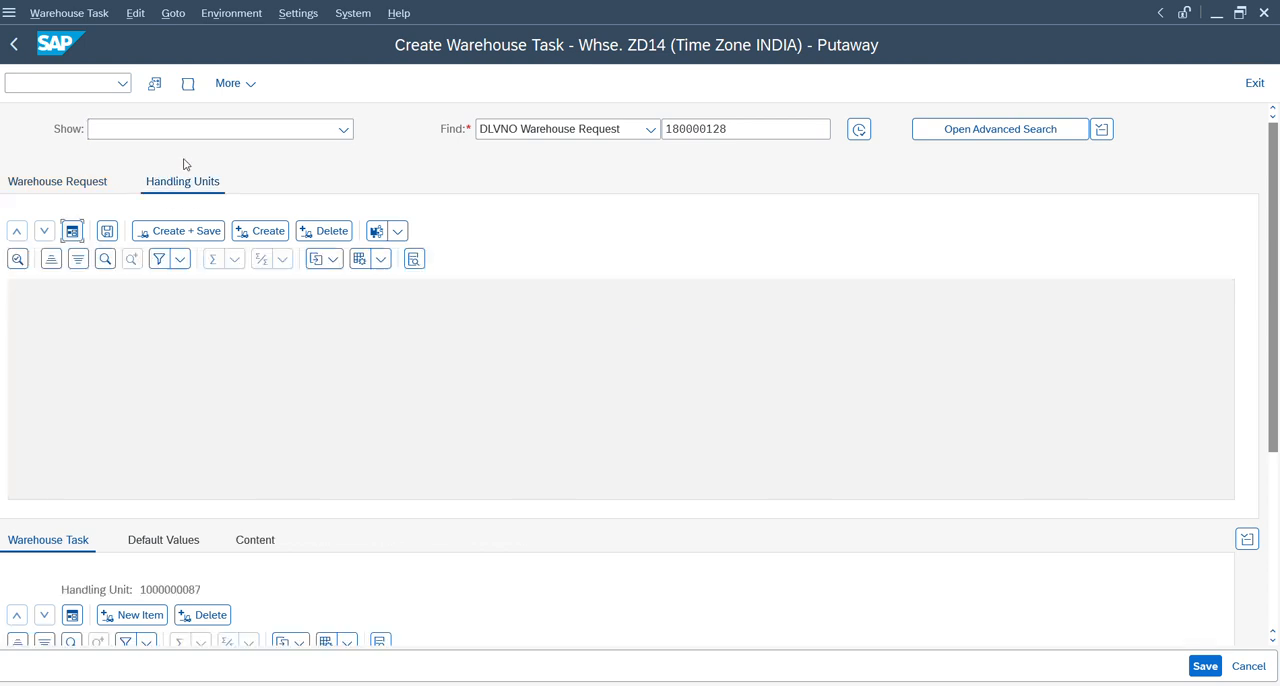
left_click(175, 231)
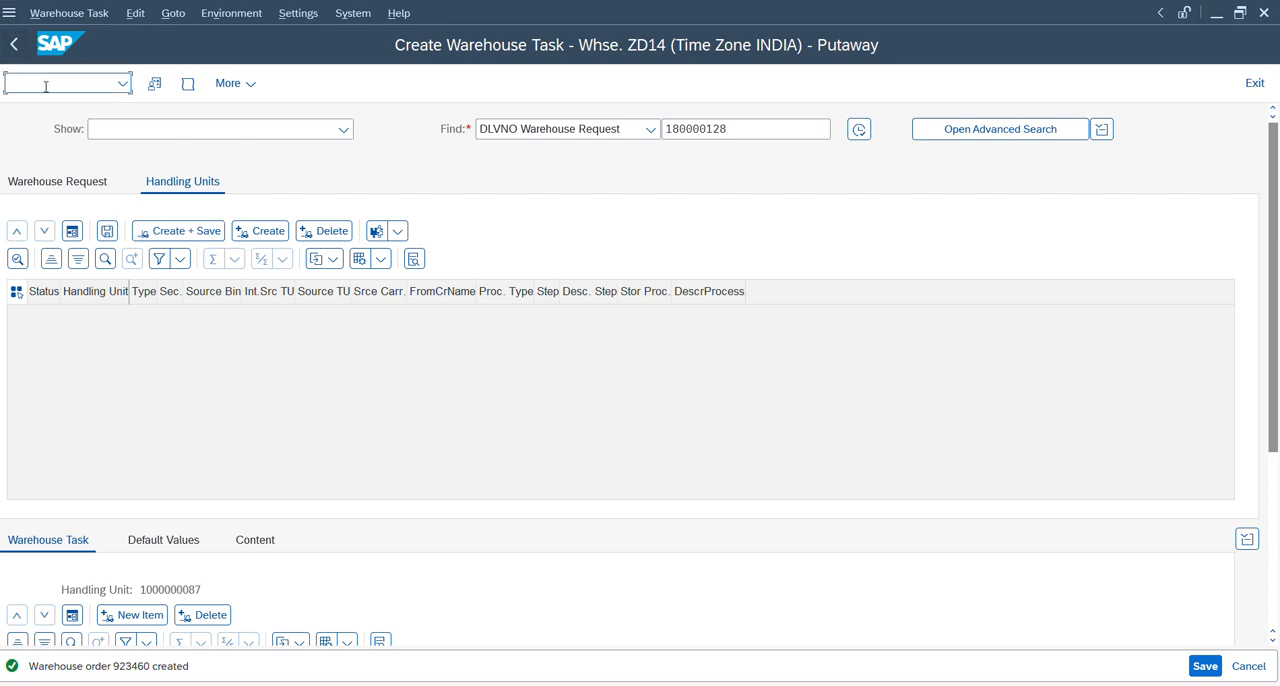
Open the new warehouse order for confirmation, assign it to queue INBOUND and save the change.
left_click(72, 14)
left_click(79, 93)
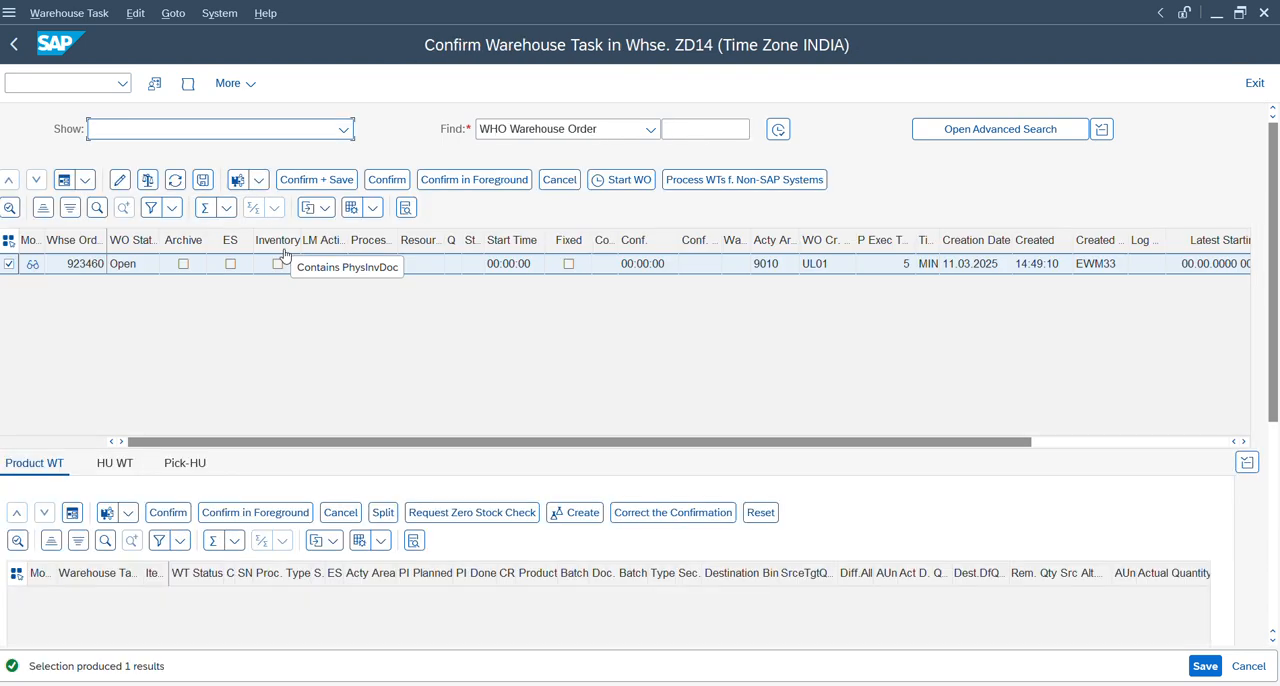
left_click(119, 180)
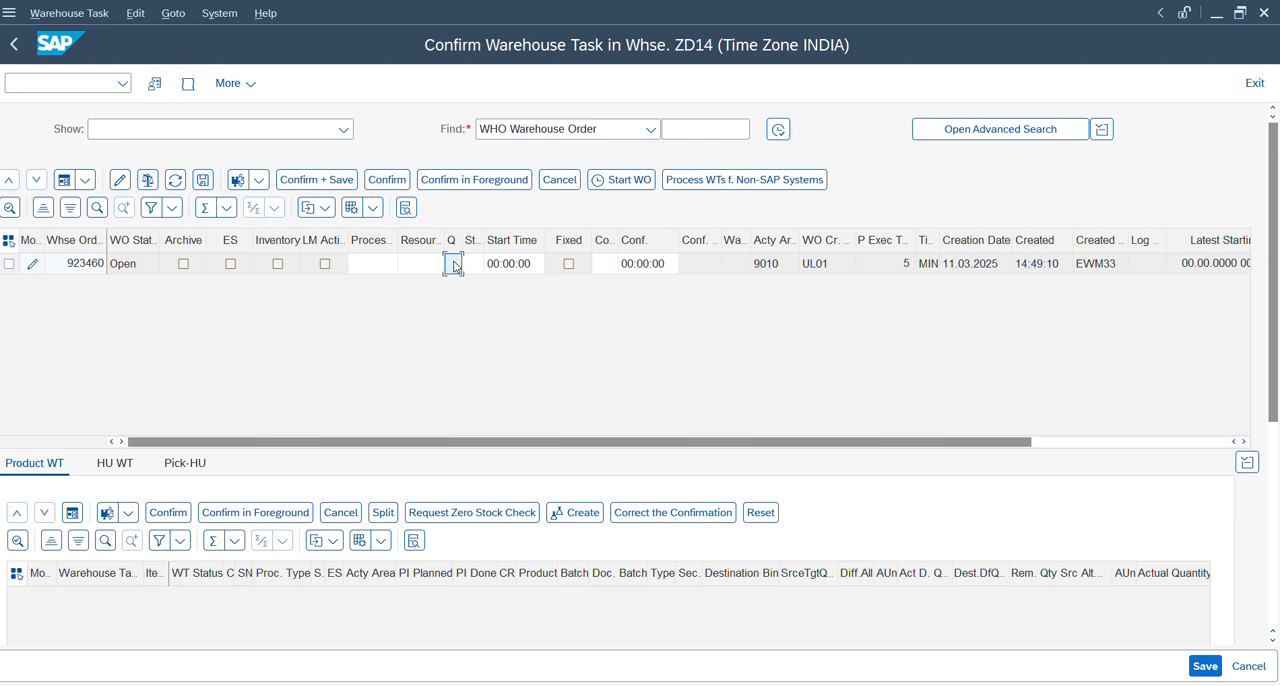
left_click(454, 266)
type("i")
key("Return")
left_click(204, 181)
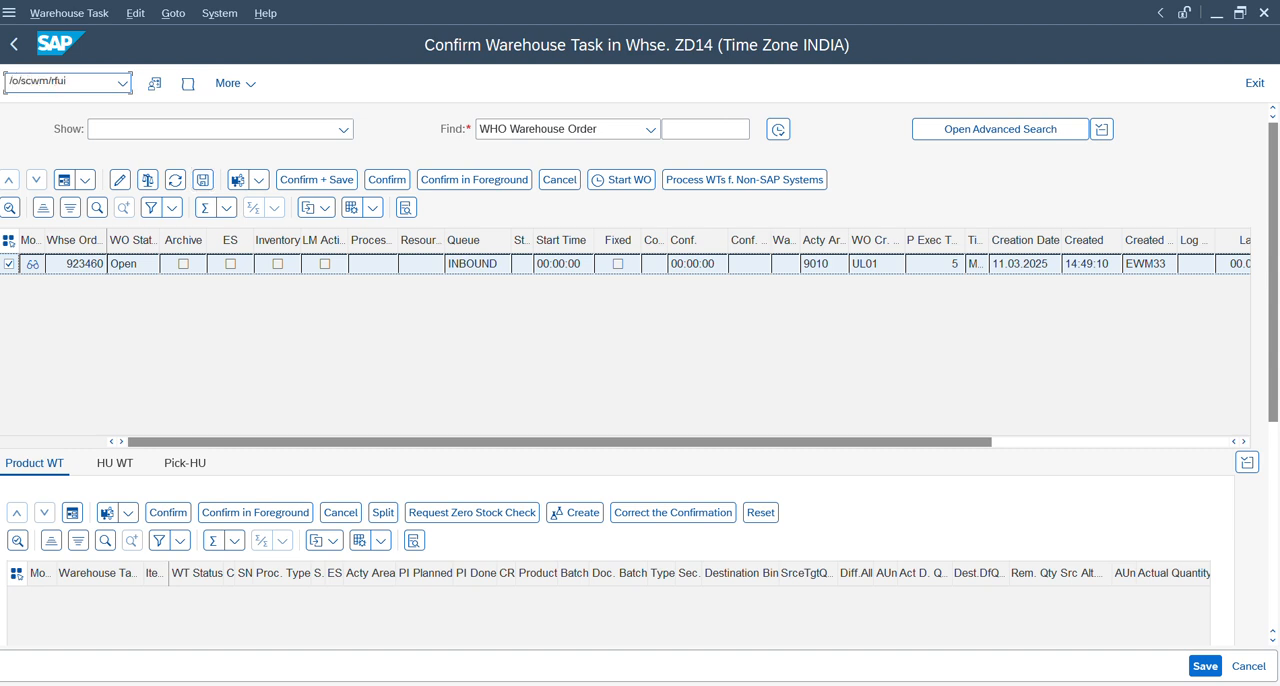
Start transaction /scwm/rfui in a new session, log on and go to unloading by delivery in the inbound processes.
key("Return")
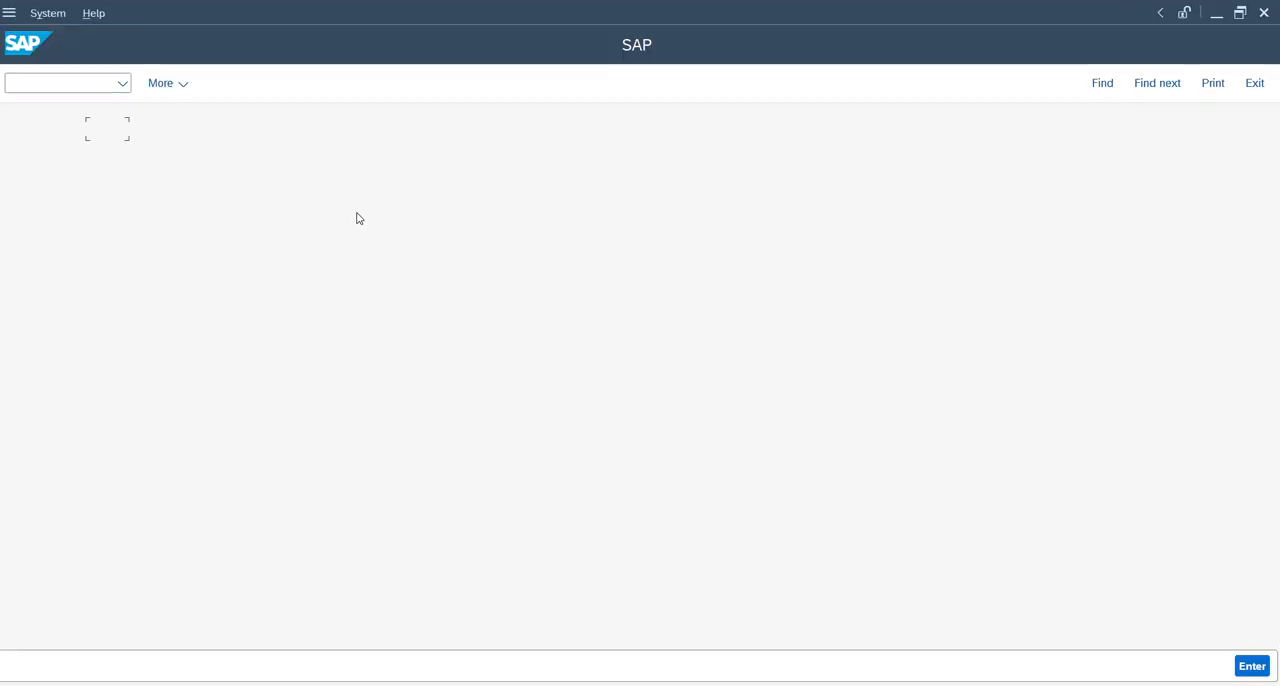
key("Return")
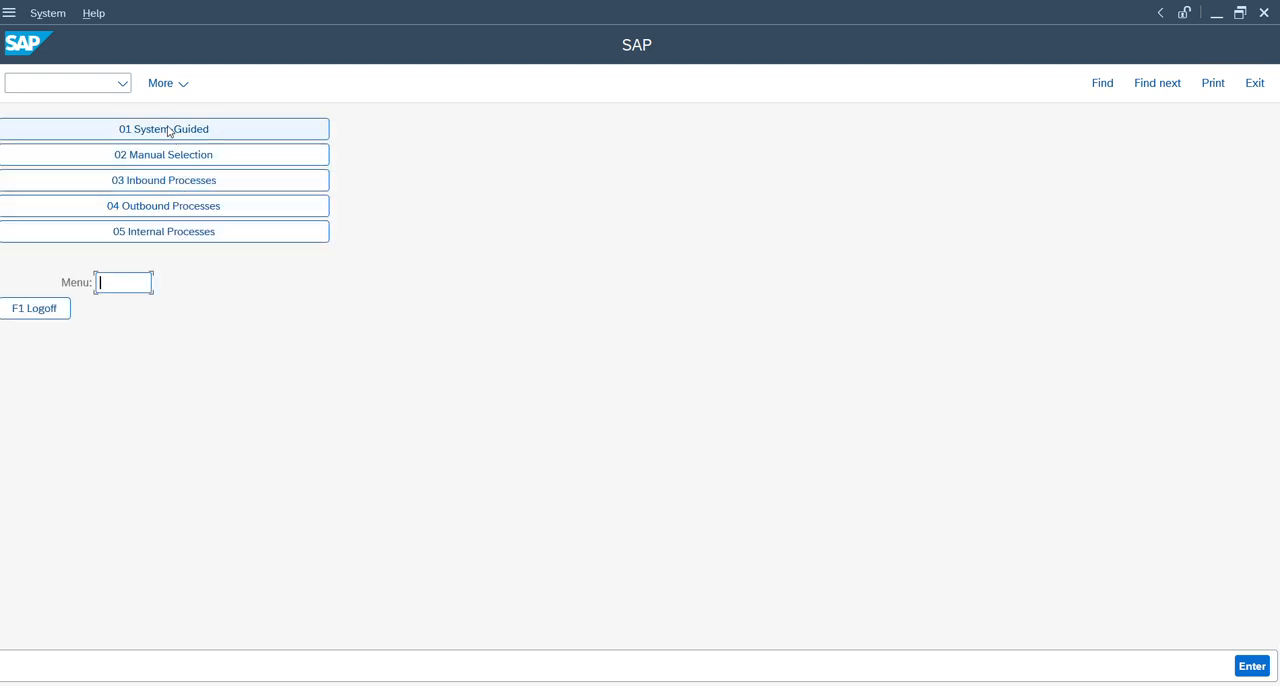
left_click(168, 180)
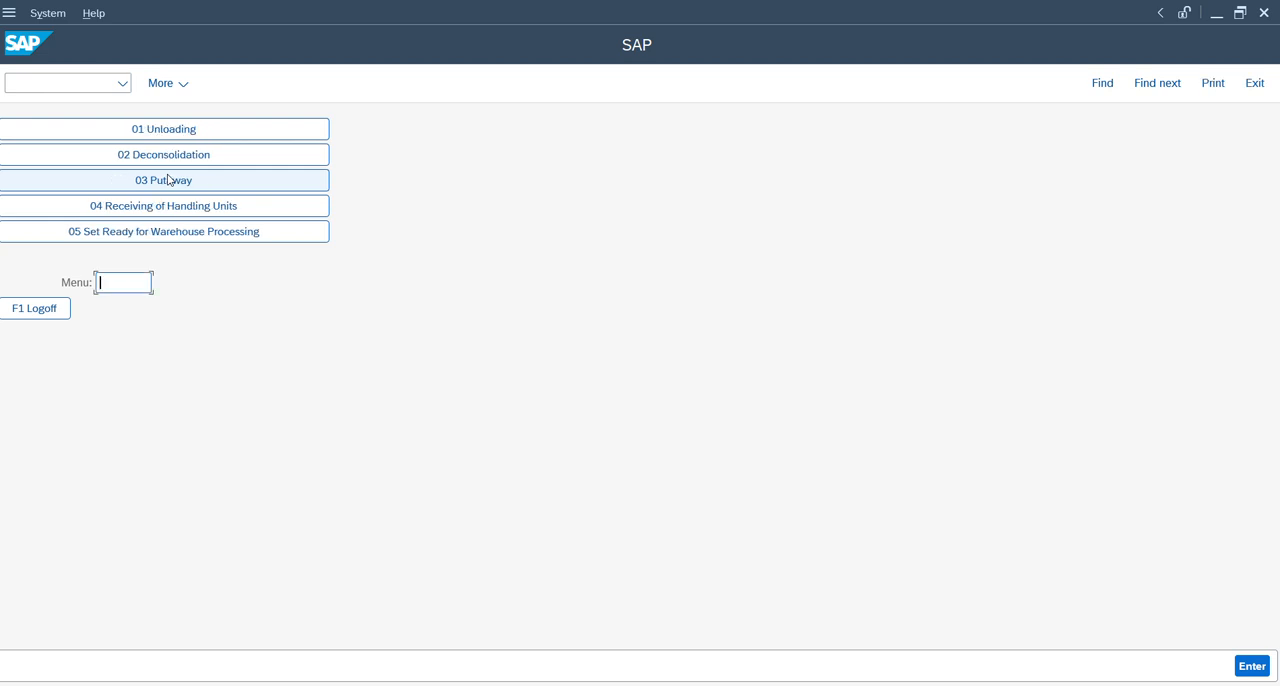
left_click(163, 128)
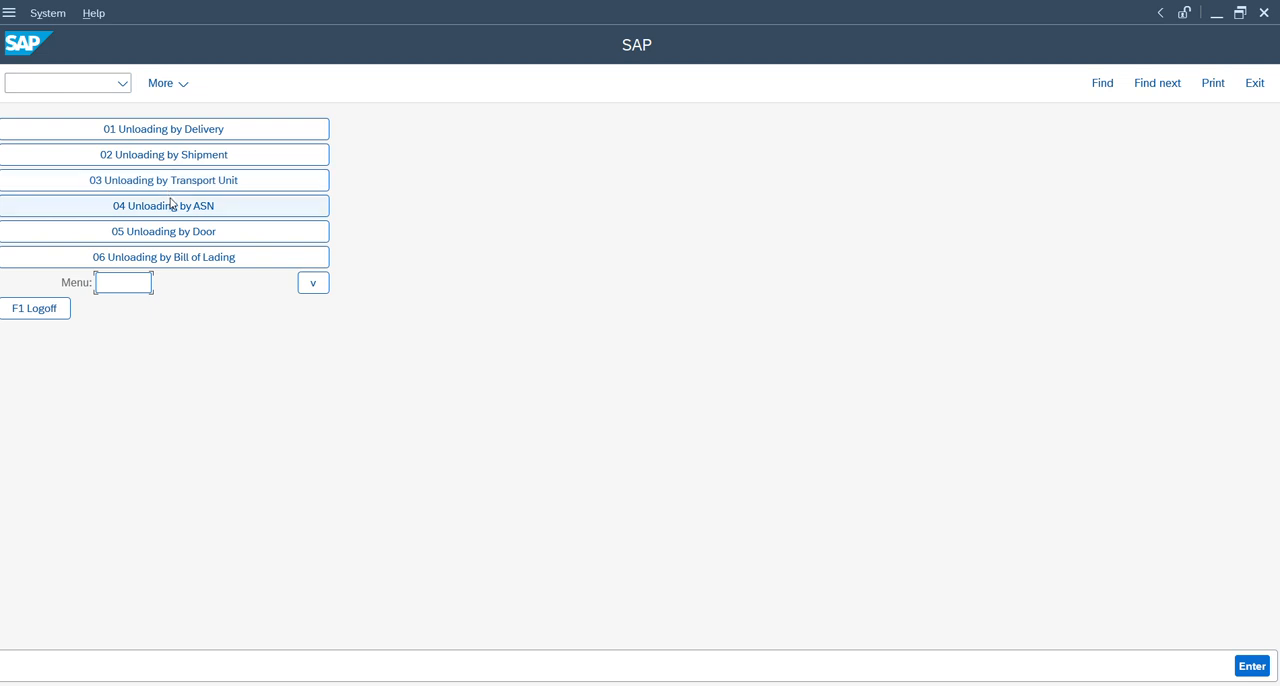
left_click(165, 131)
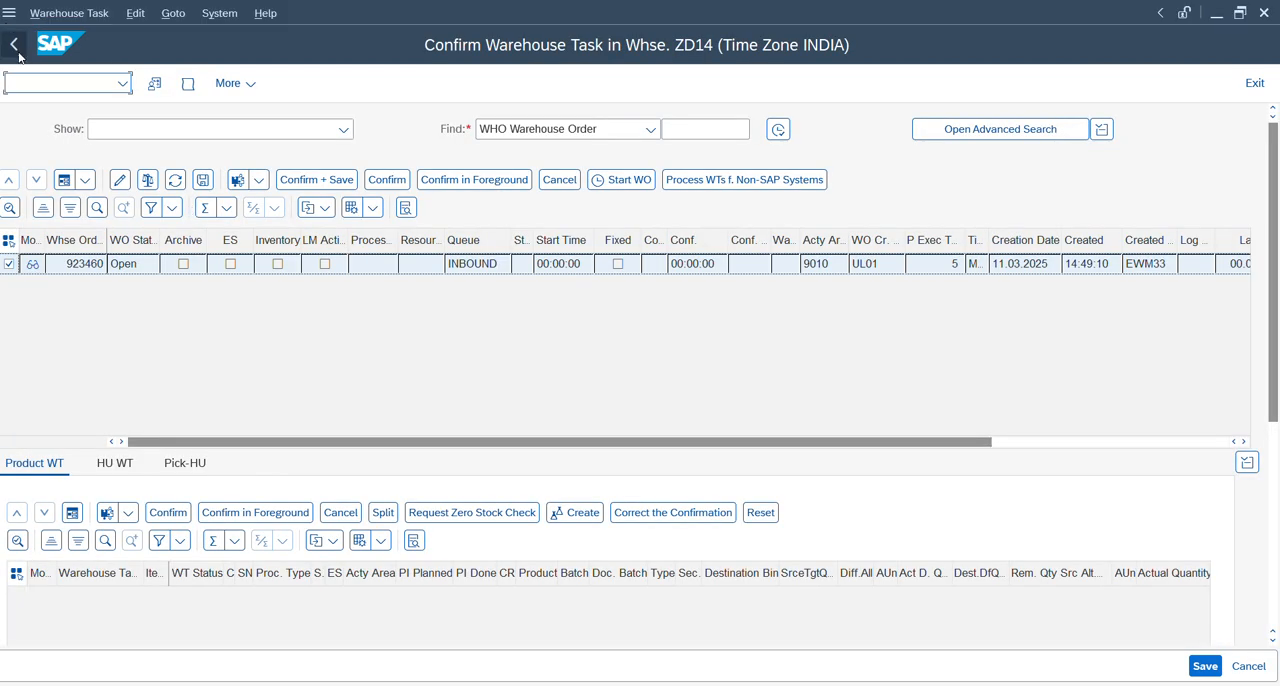
Return to the inbound delivery, copy its delivery number and enter it for unloading in the RF session.
left_click(14, 46)
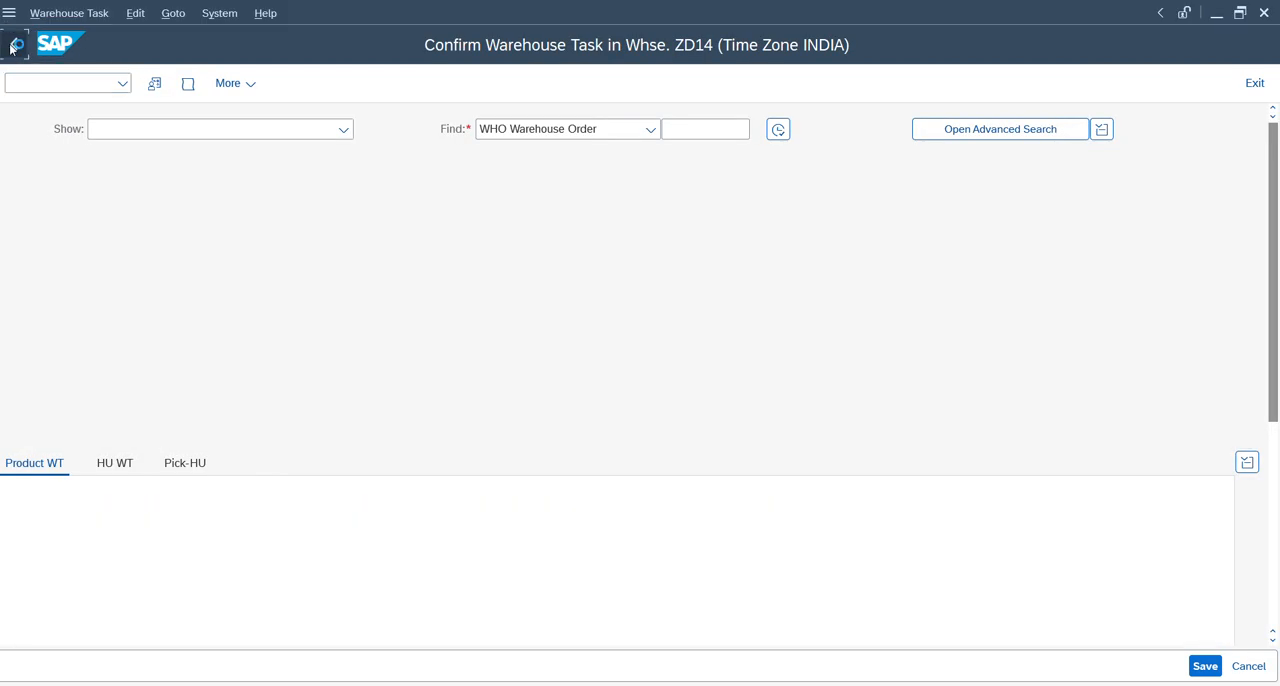
left_click(12, 46)
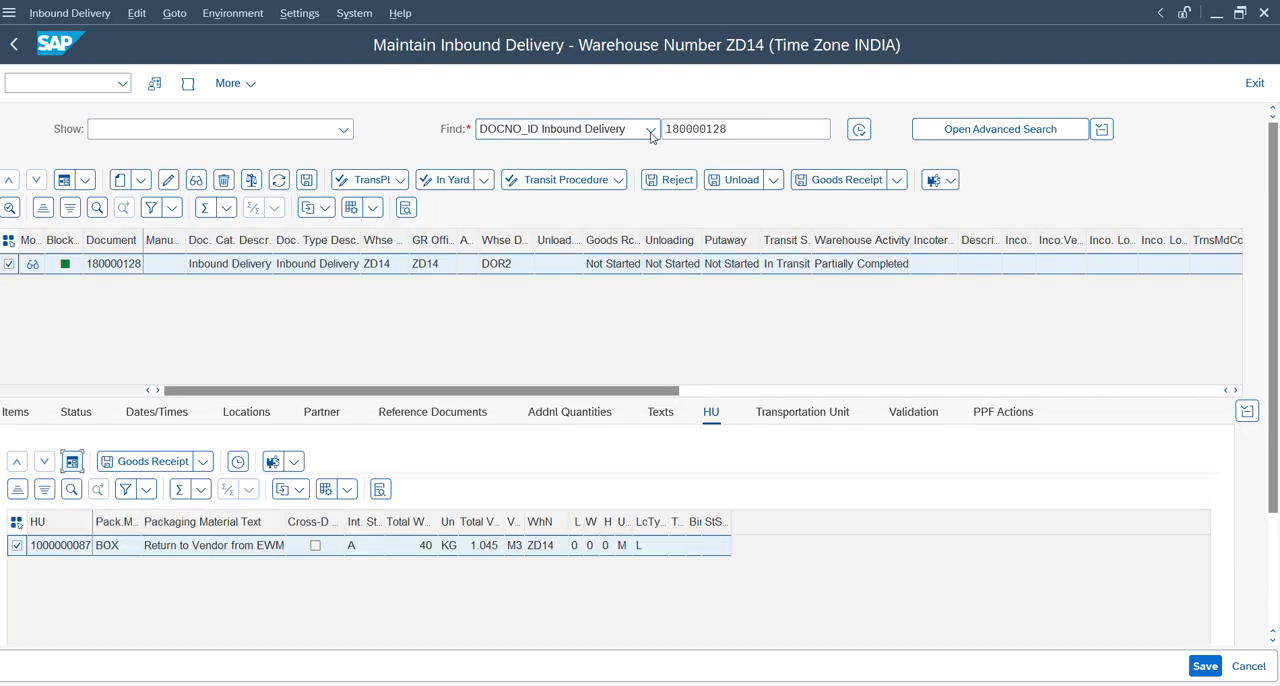
double_click(687, 131)
key("ctrl+c")
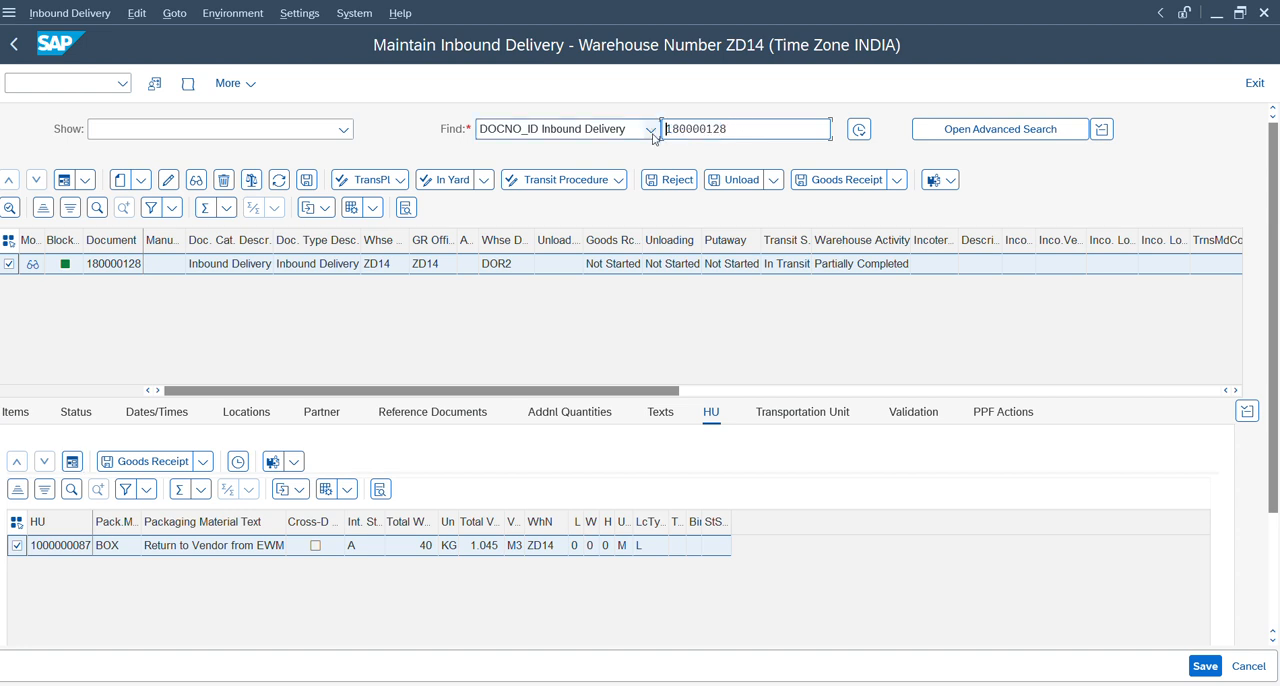
key("alt+Tab")
key("ctrl+v")
key("Return")
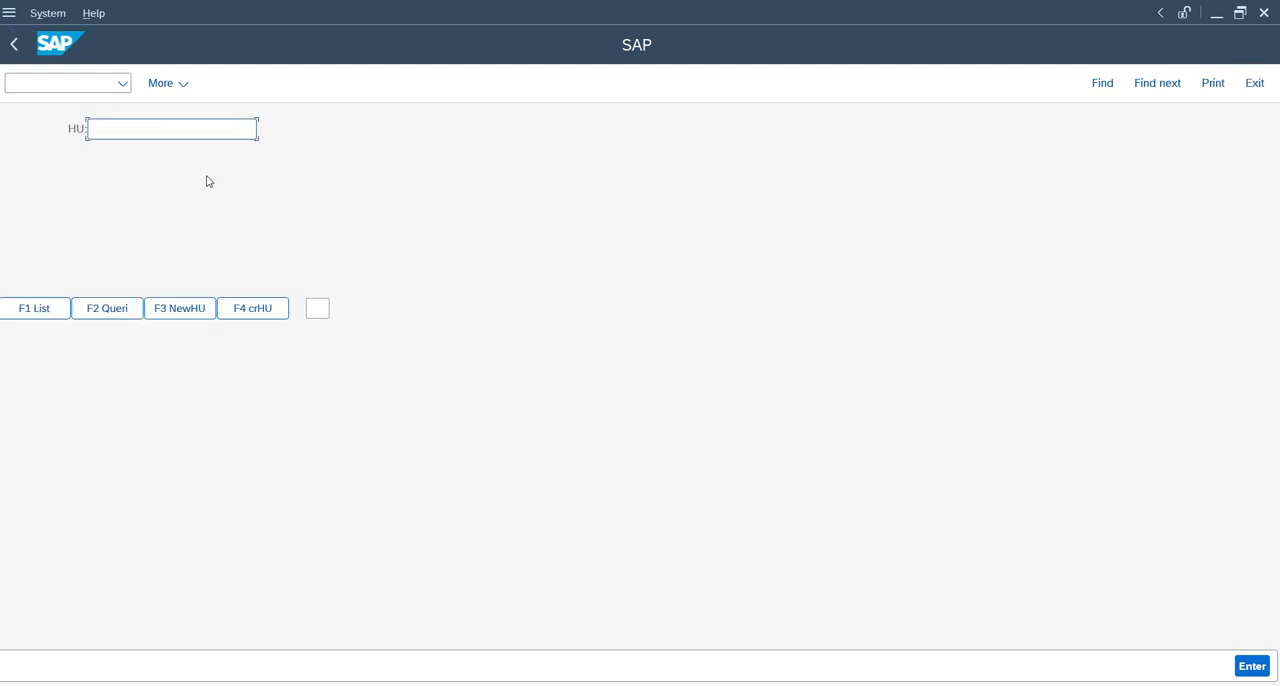
Choose the handling unit from the list, confirm its unloading to bin STAGEBIN02 and declare the delivery completely unloaded.
left_click(49, 312)
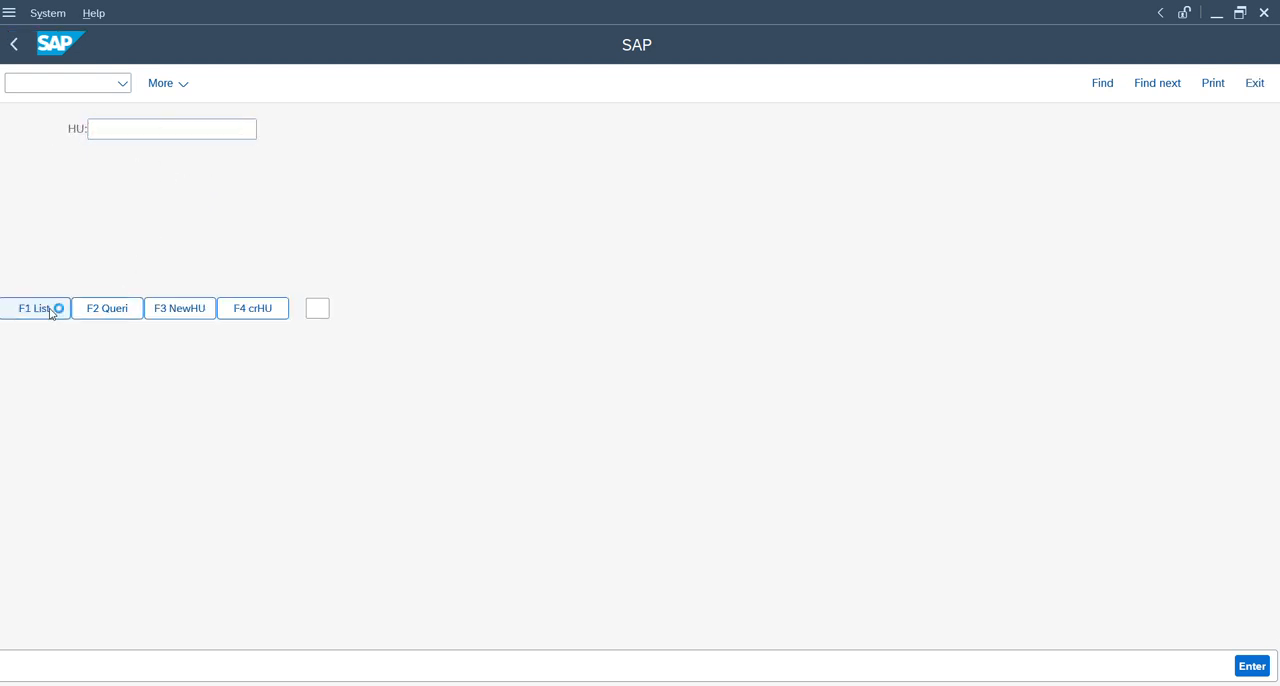
type("1000000087")
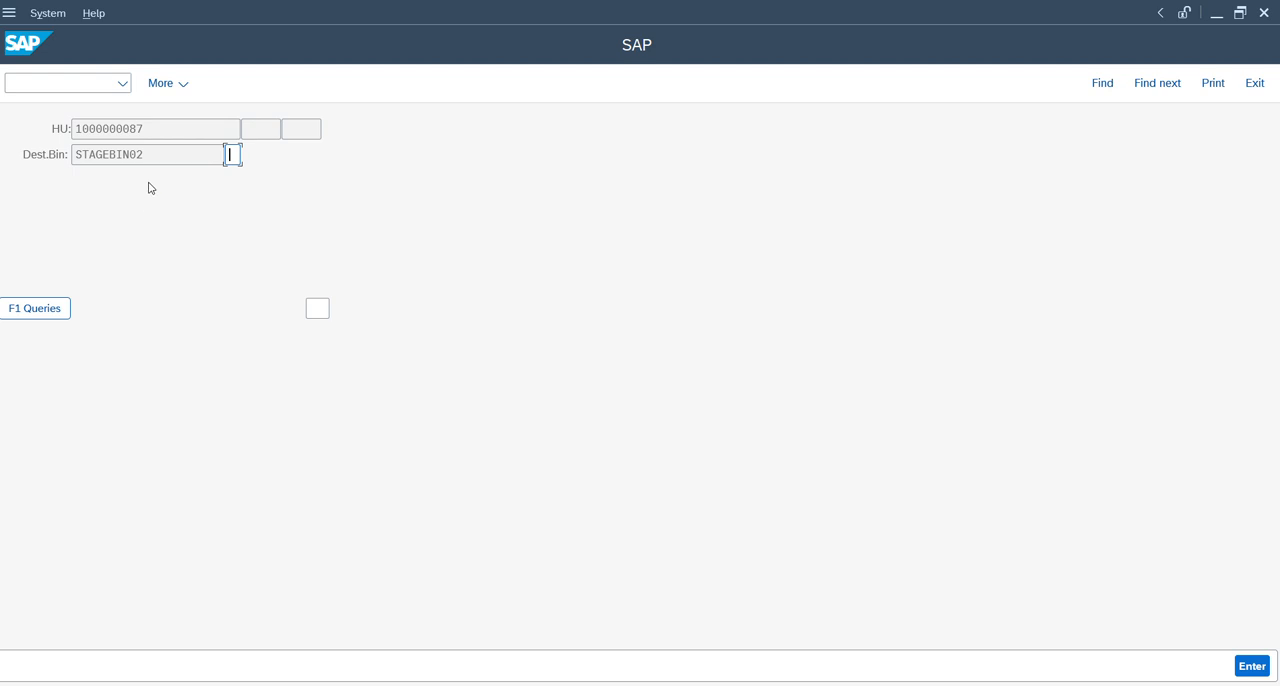
key("shift+Tab")
key("Tab")
type("2")
key("Return")
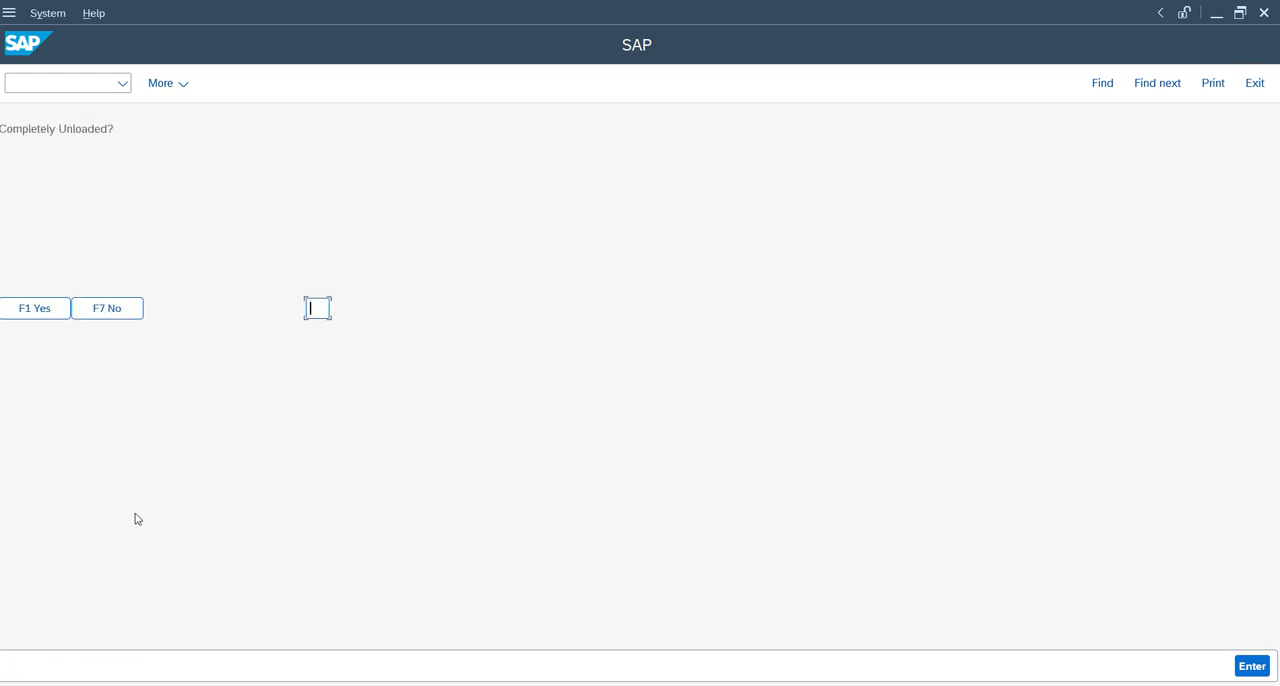
left_click(34, 306)
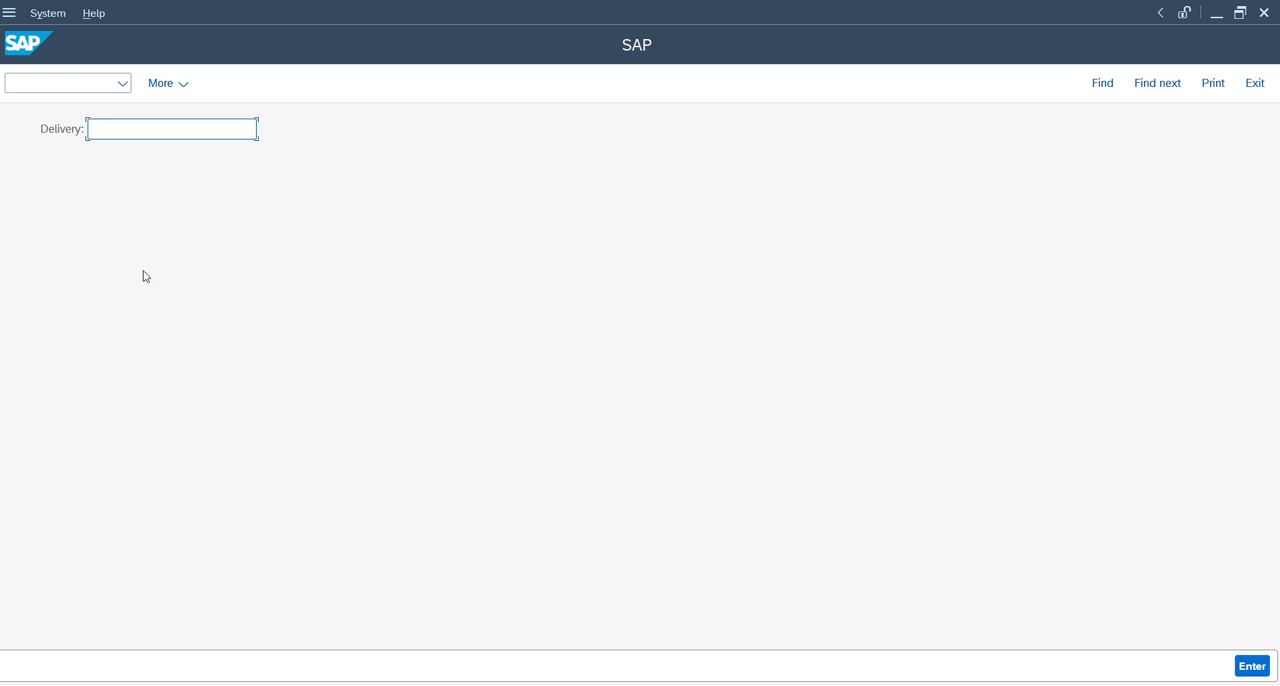
Switch to the inbound delivery, reload it, and examine its status, item stock type, document flow and warehouse tasks.
key("alt+Tab")
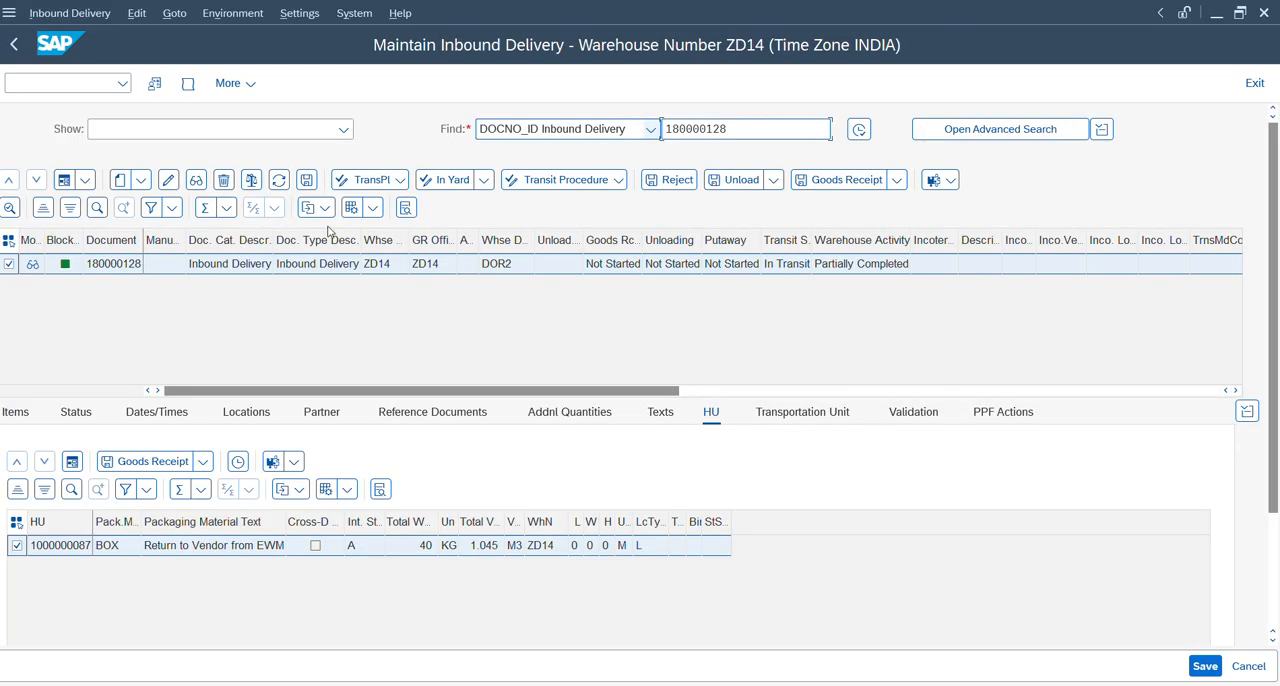
left_click(858, 130)
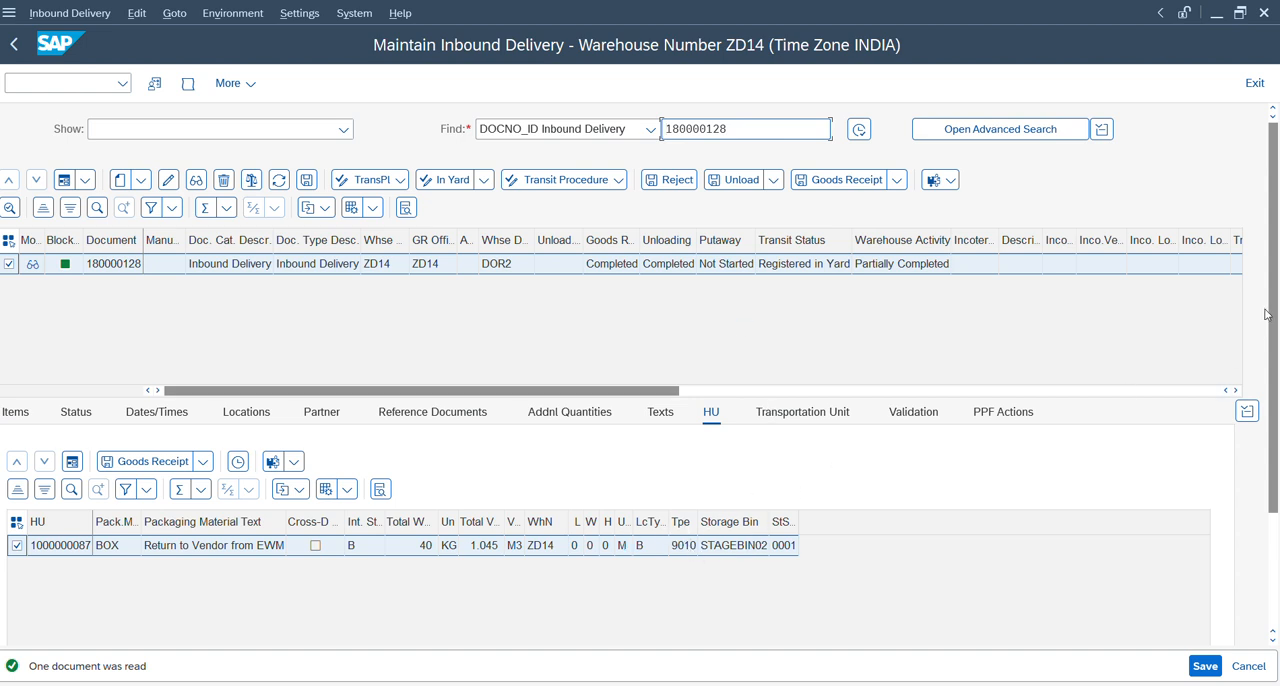
left_click_drag(1275, 476, 1275, 594)
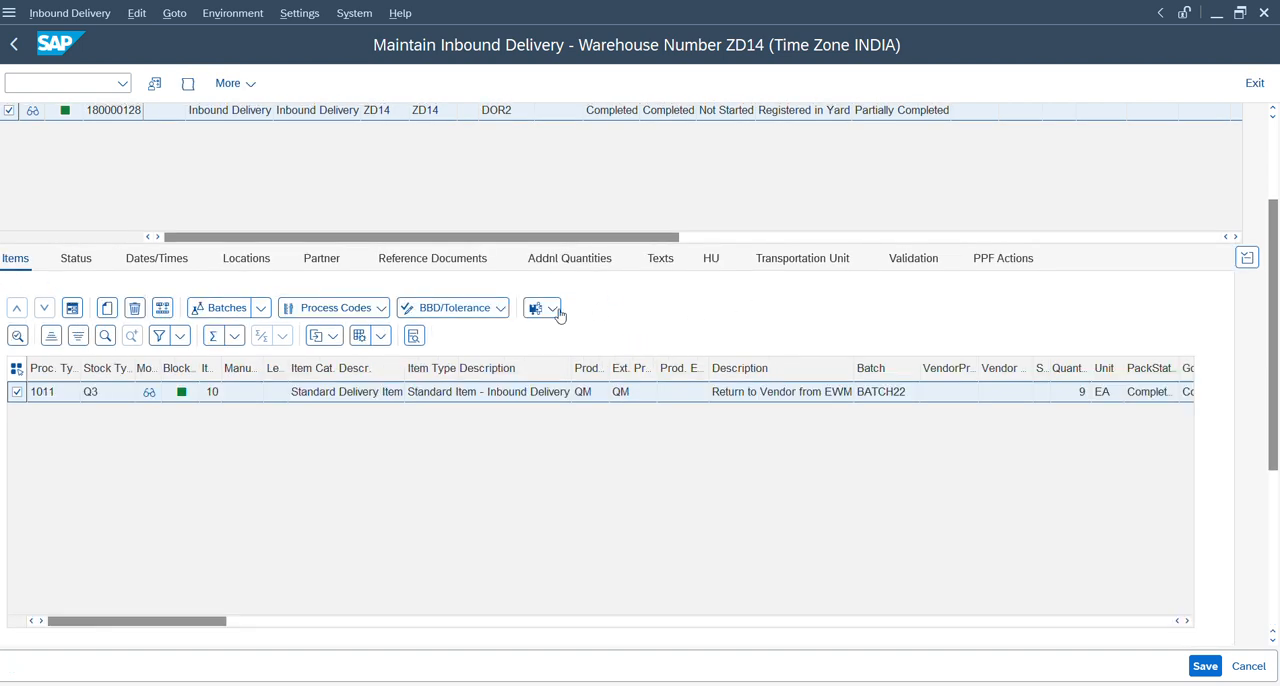
left_click(546, 310)
left_click(551, 313)
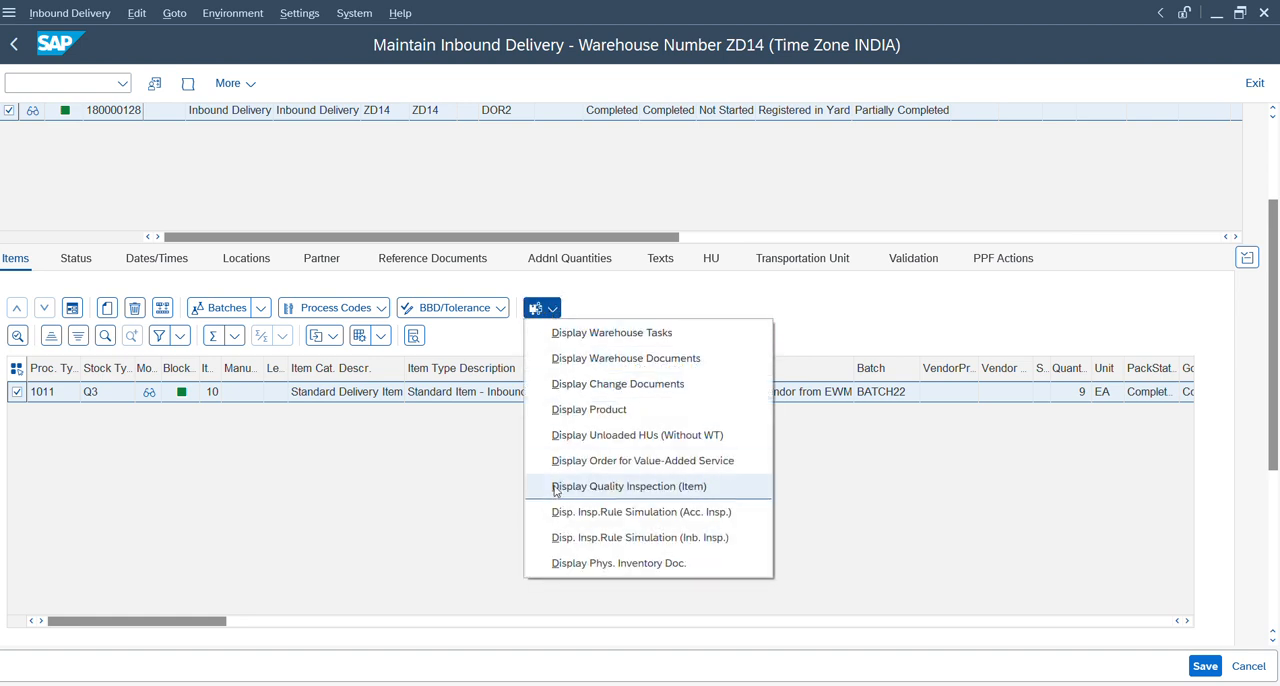
left_click(480, 515)
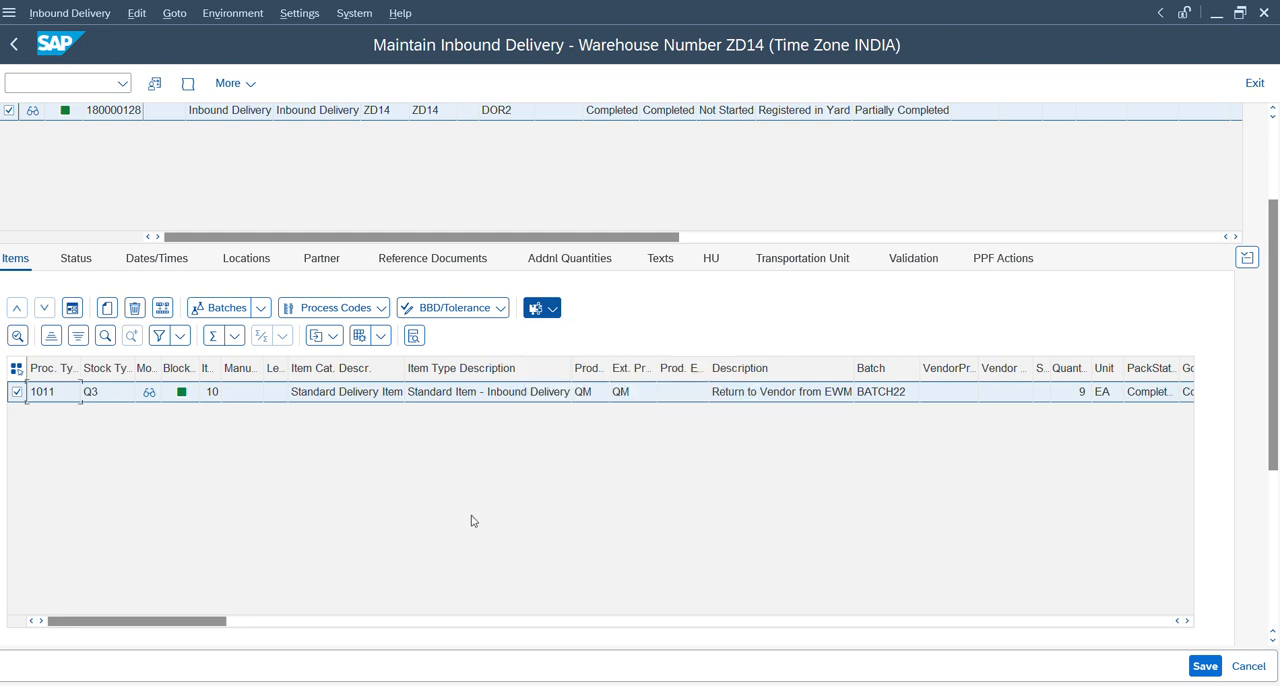
left_click_drag(1277, 372, 1275, 517)
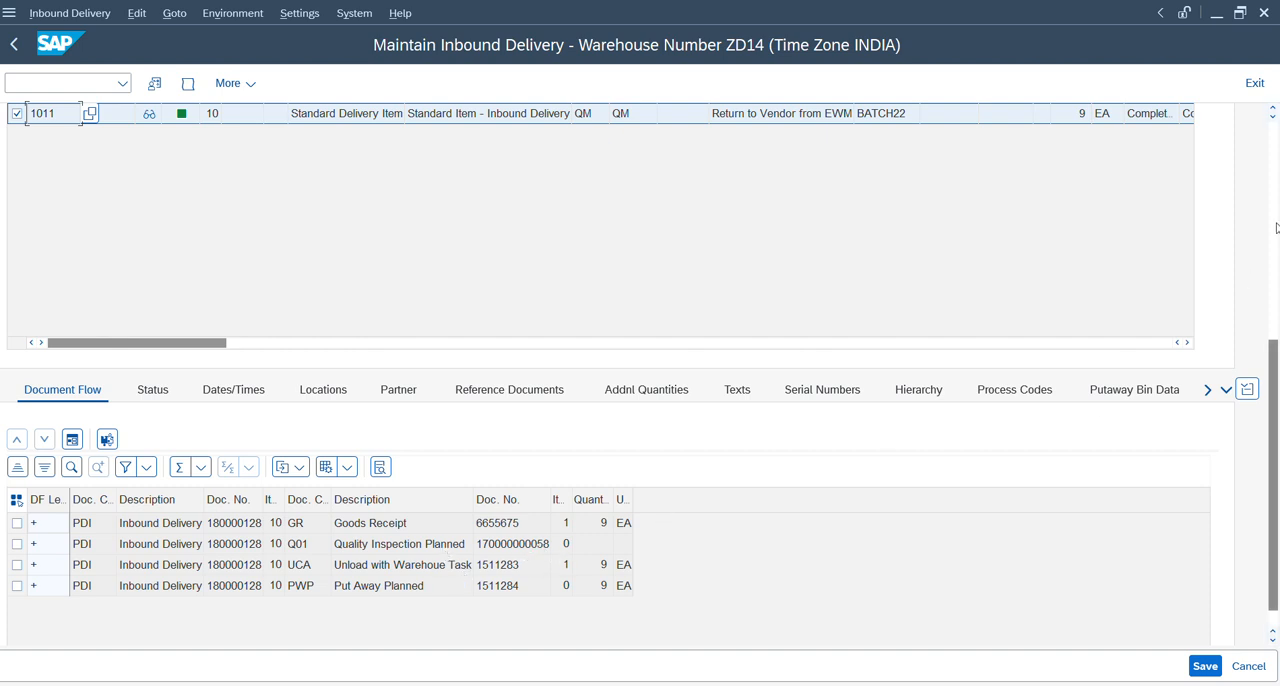
left_click(1274, 180)
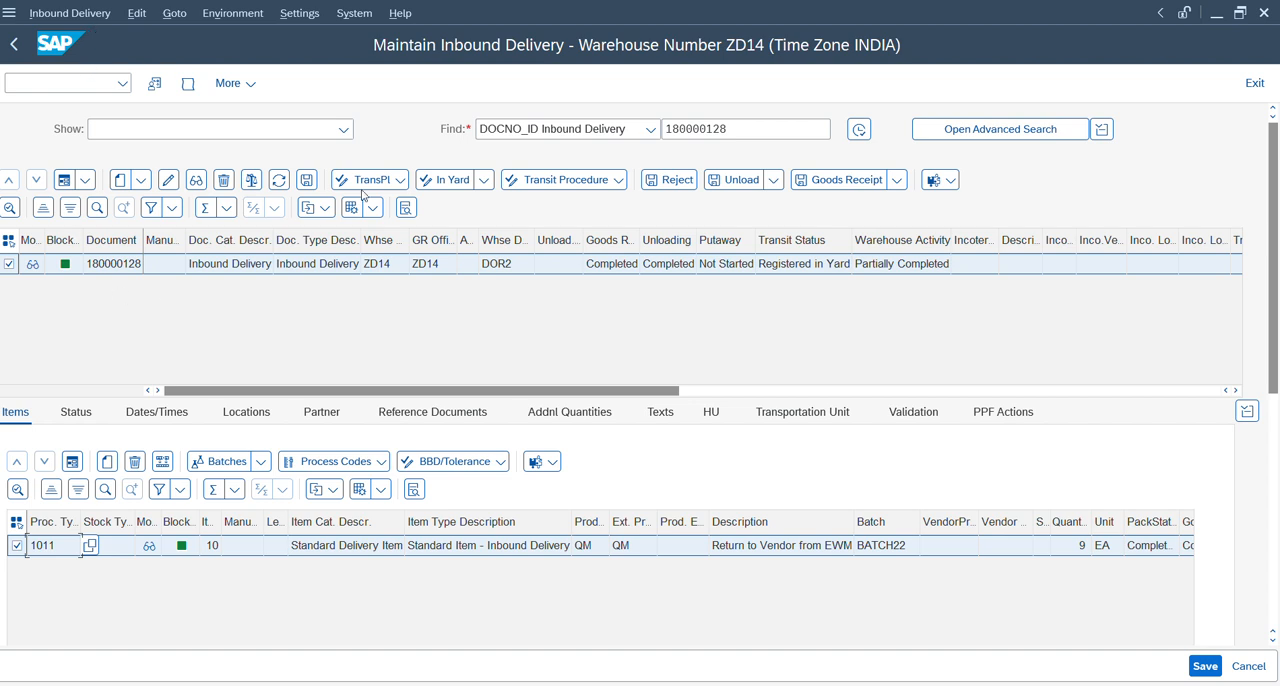
left_click(948, 182)
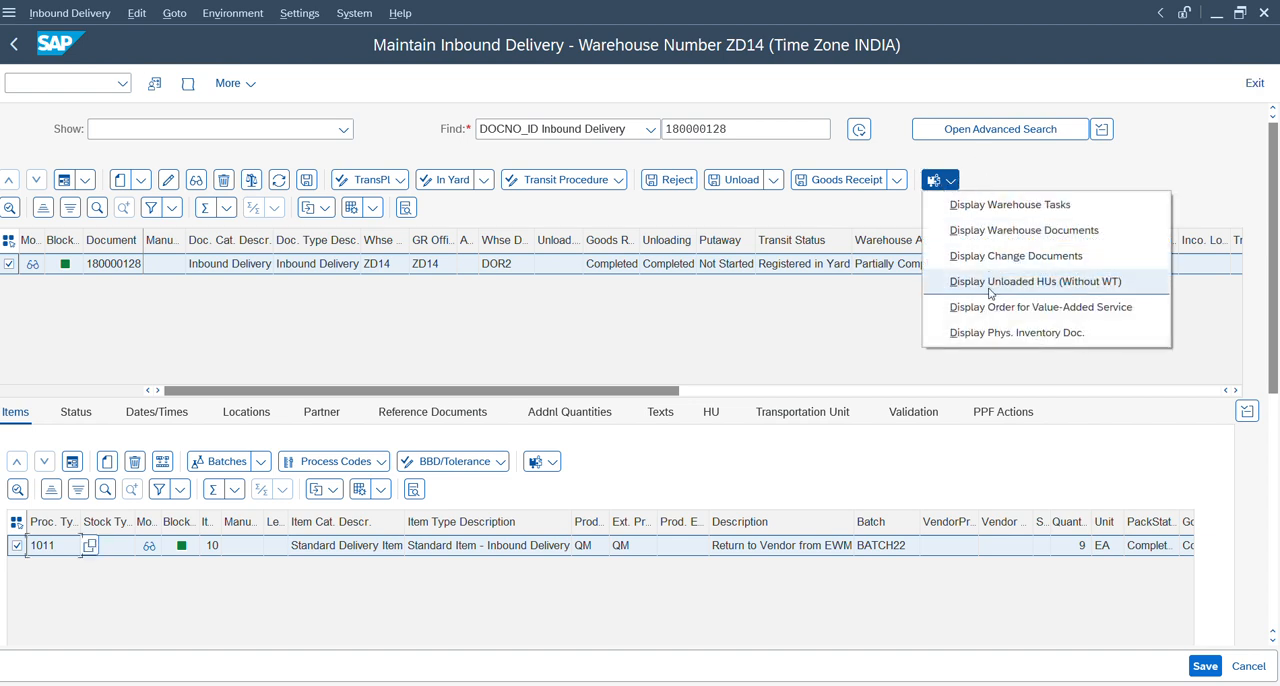
left_click(996, 206)
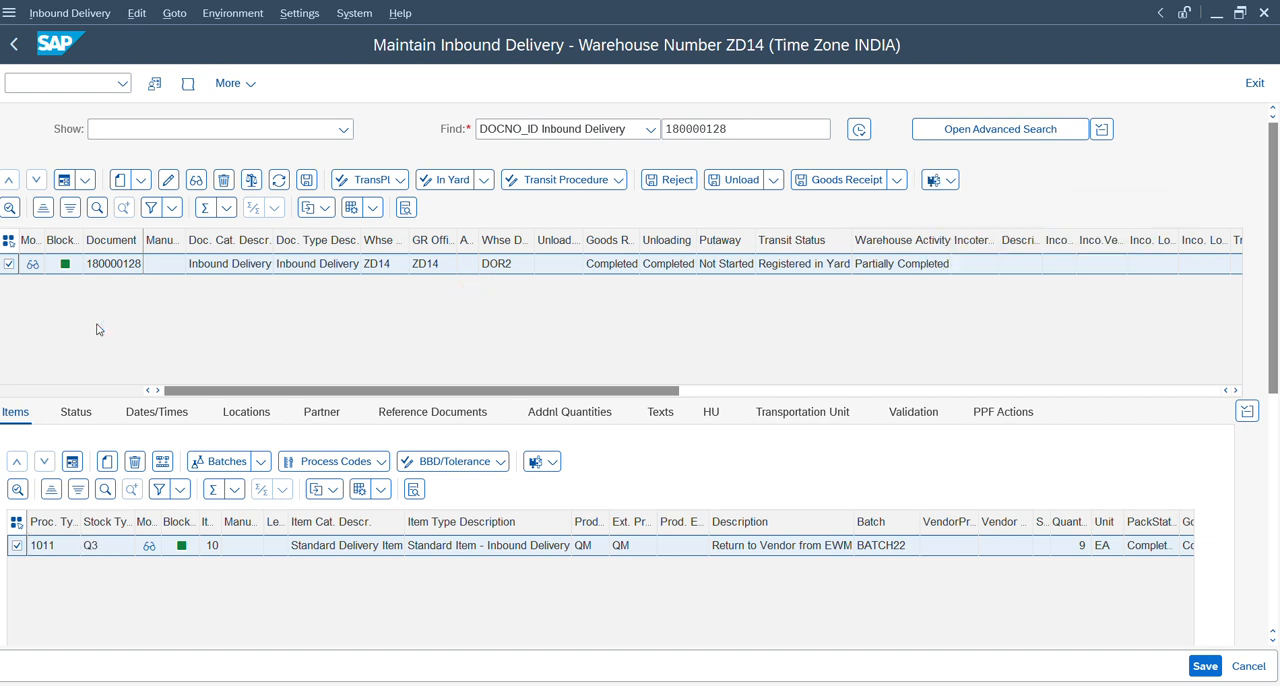
Switch to the RF session and go back from the delivery unloading entry to the main RF menu.
key("alt+Tab")
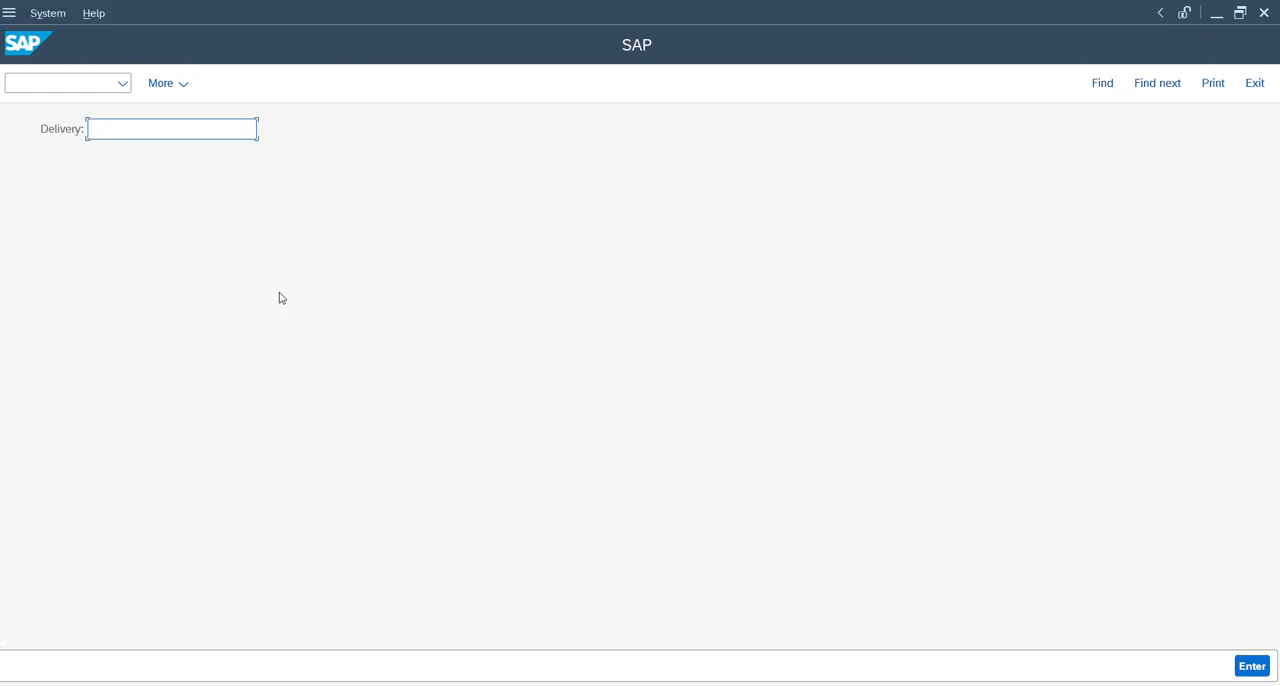
key("F7")
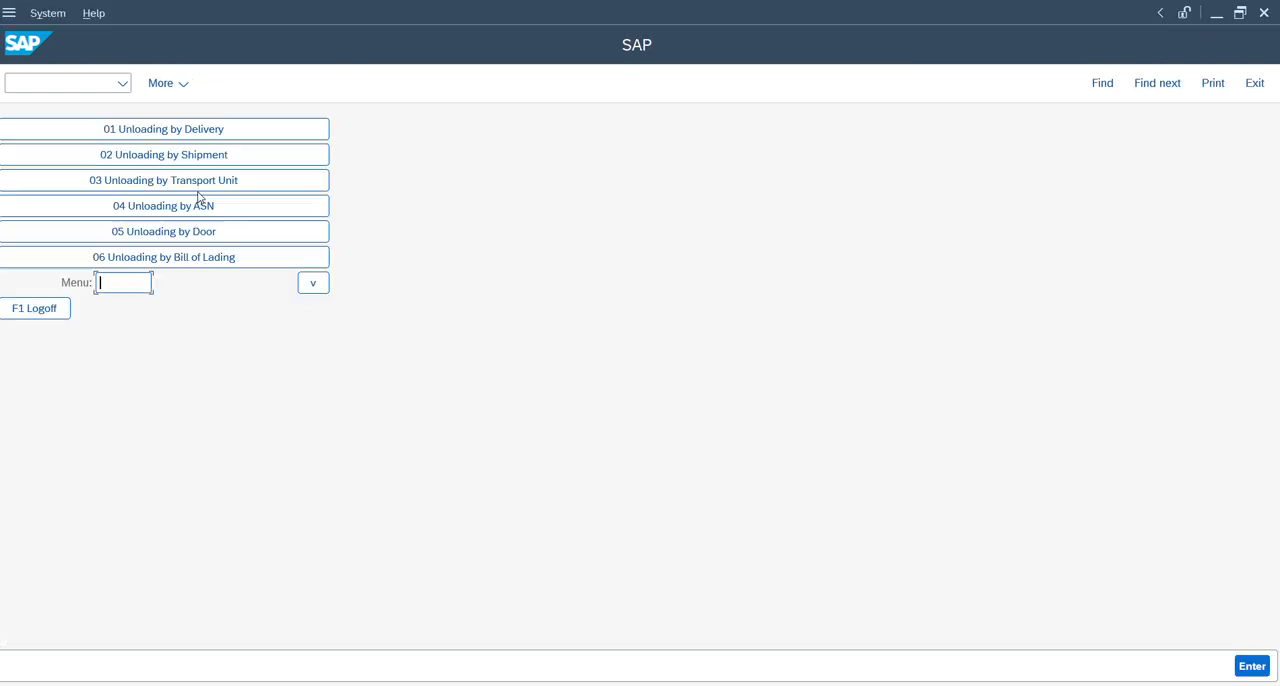
key("F7")
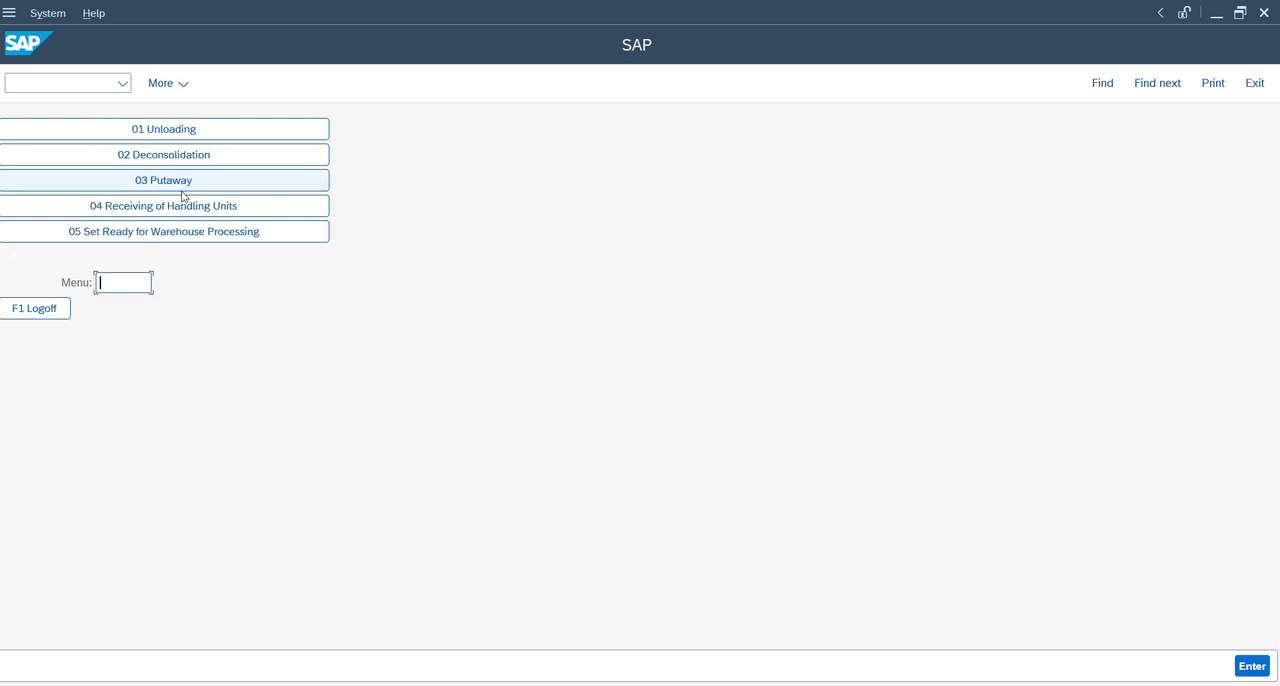
key("F7")
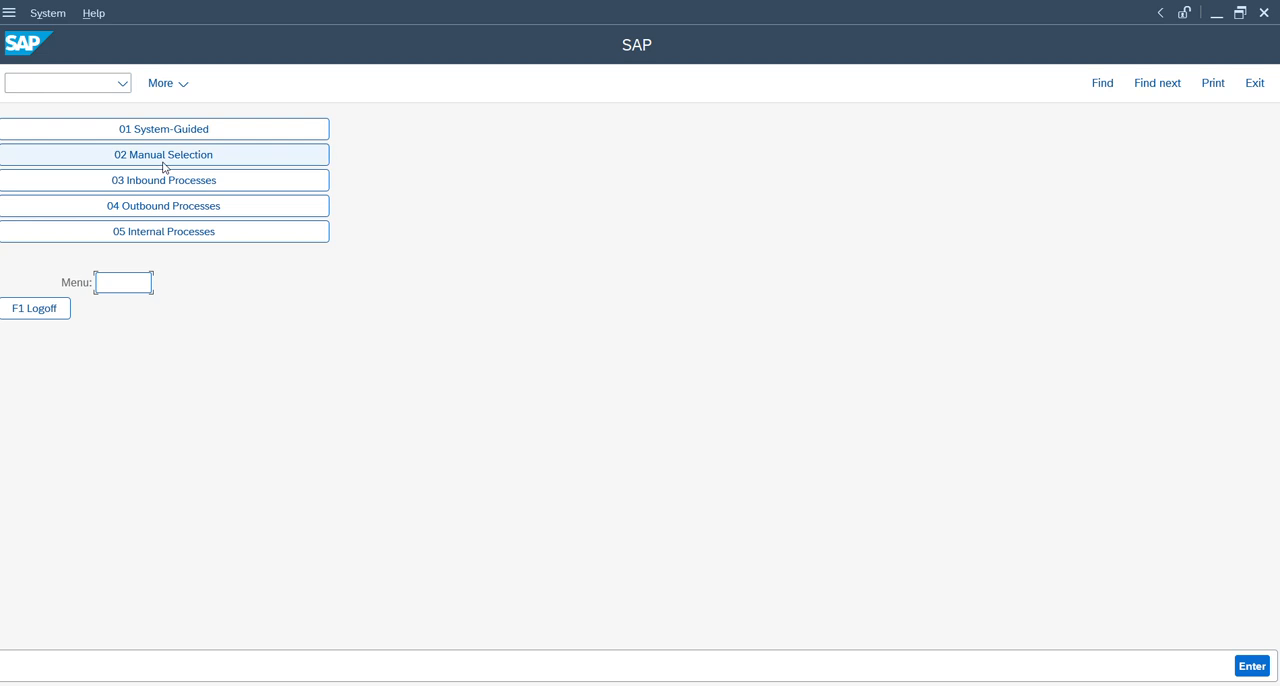
Open RF manual selection by handling unit and copy the handling unit number from the inbound delivery's HU data.
left_click(172, 160)
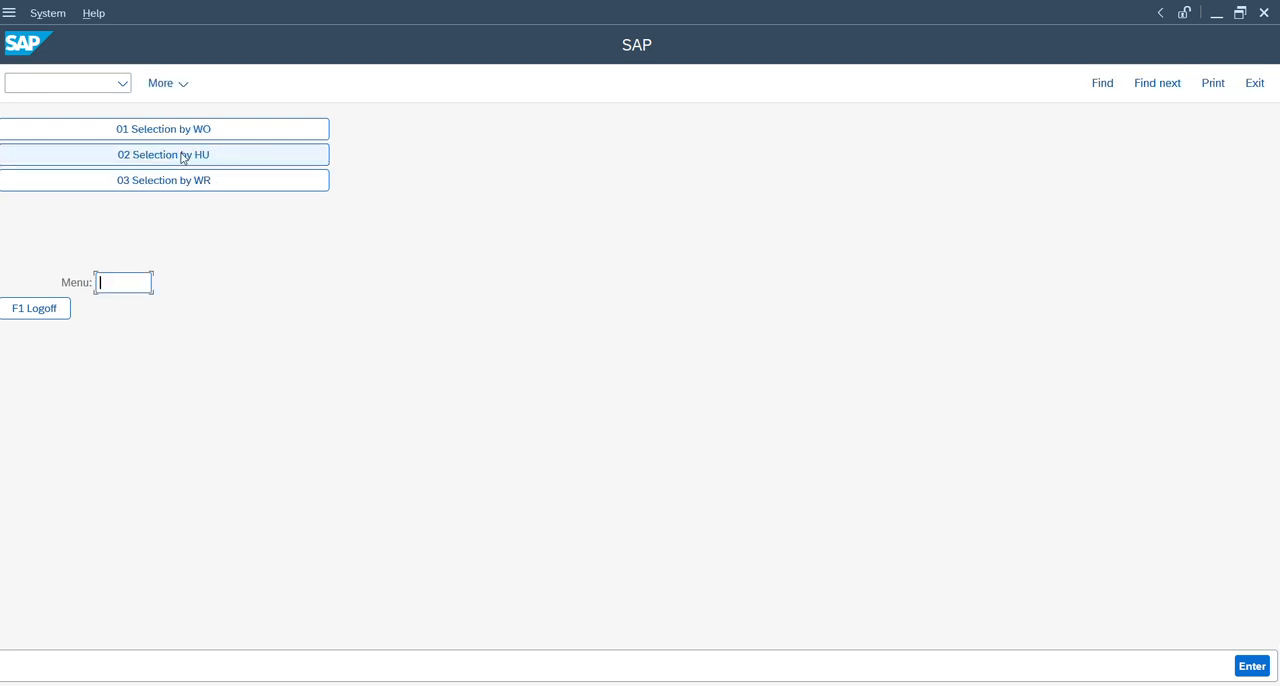
left_click(184, 157)
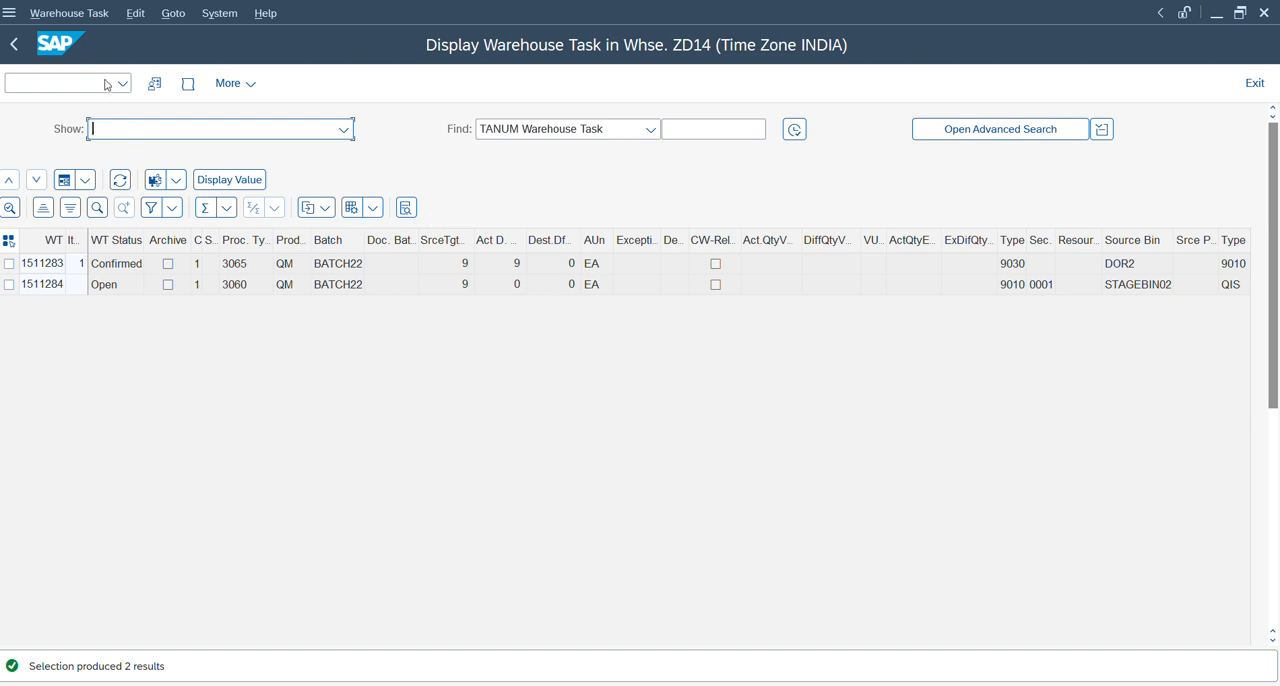
left_click(16, 47)
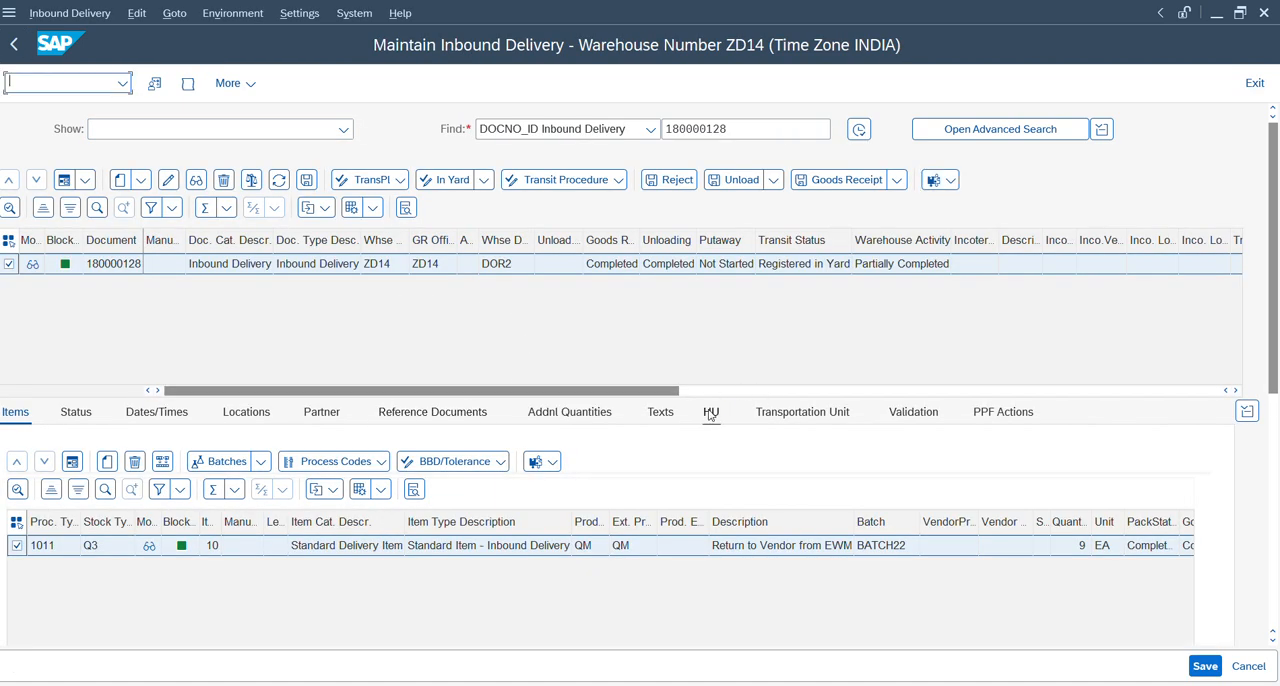
left_click(711, 412)
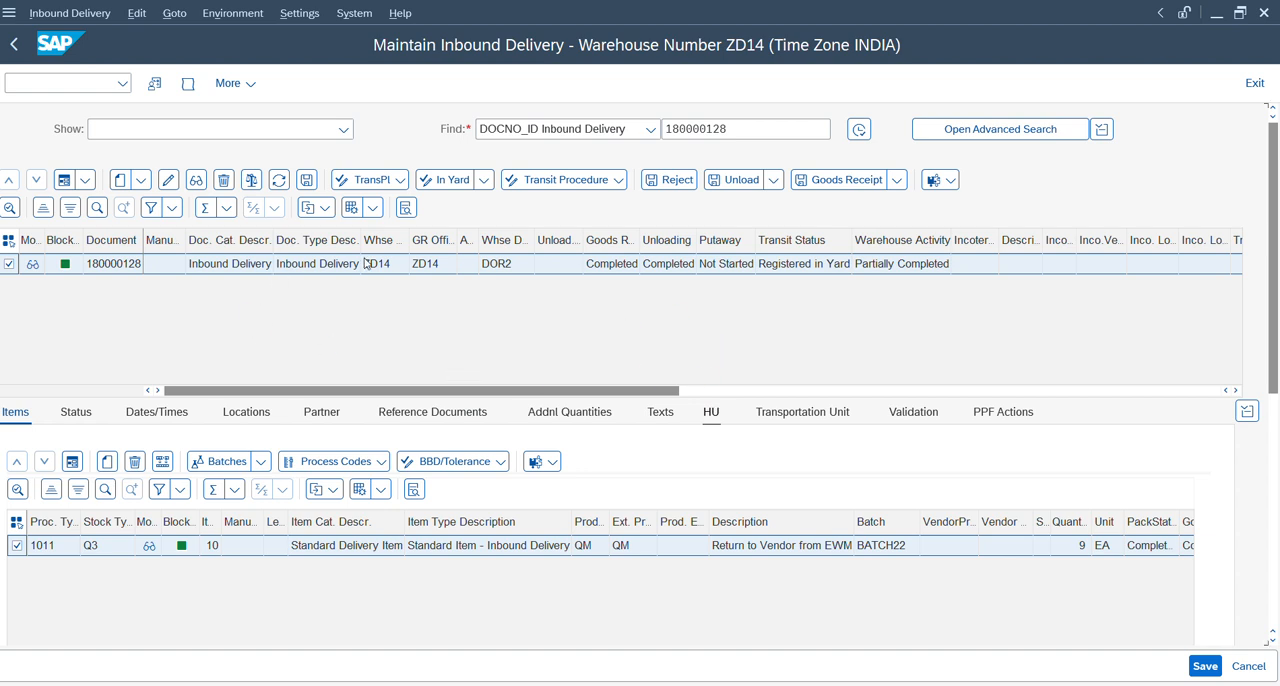
left_click(57, 547)
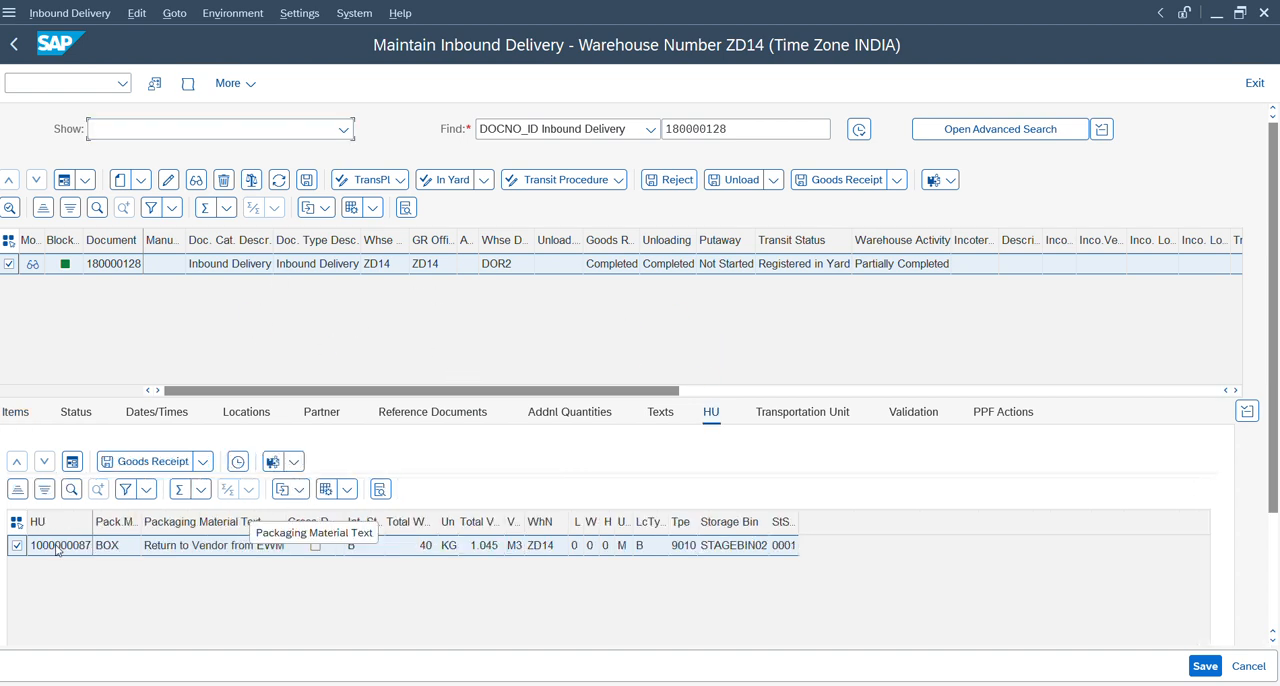
key("alt+Tab")
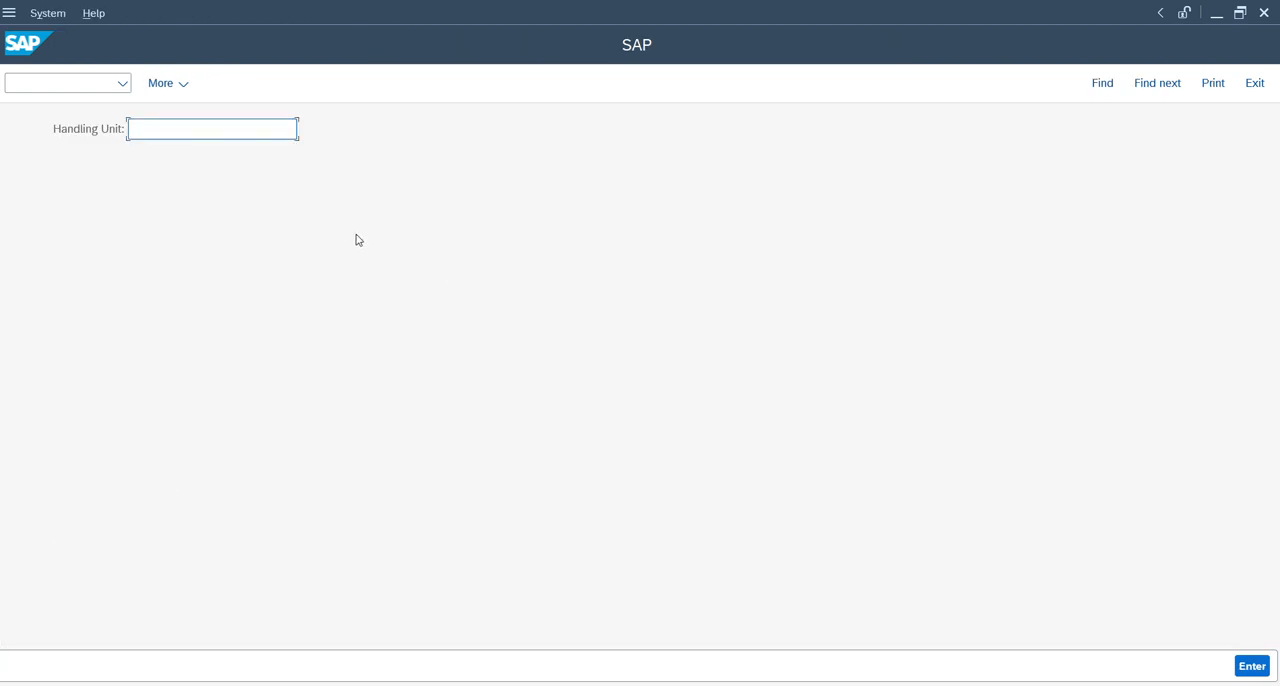
key("ctrl+v")
key("Return")
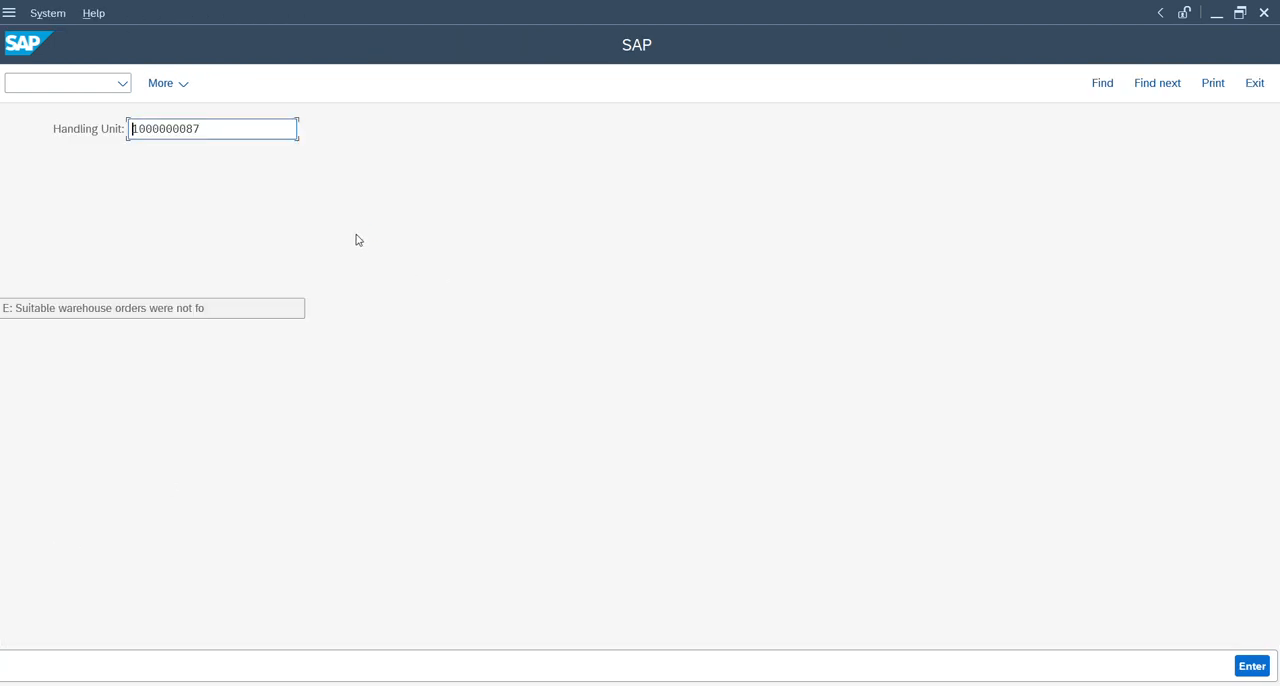
Display the inbound delivery's warehouse tasks and open the warehouse order of the open QIS task in form view.
key("alt+Tab")
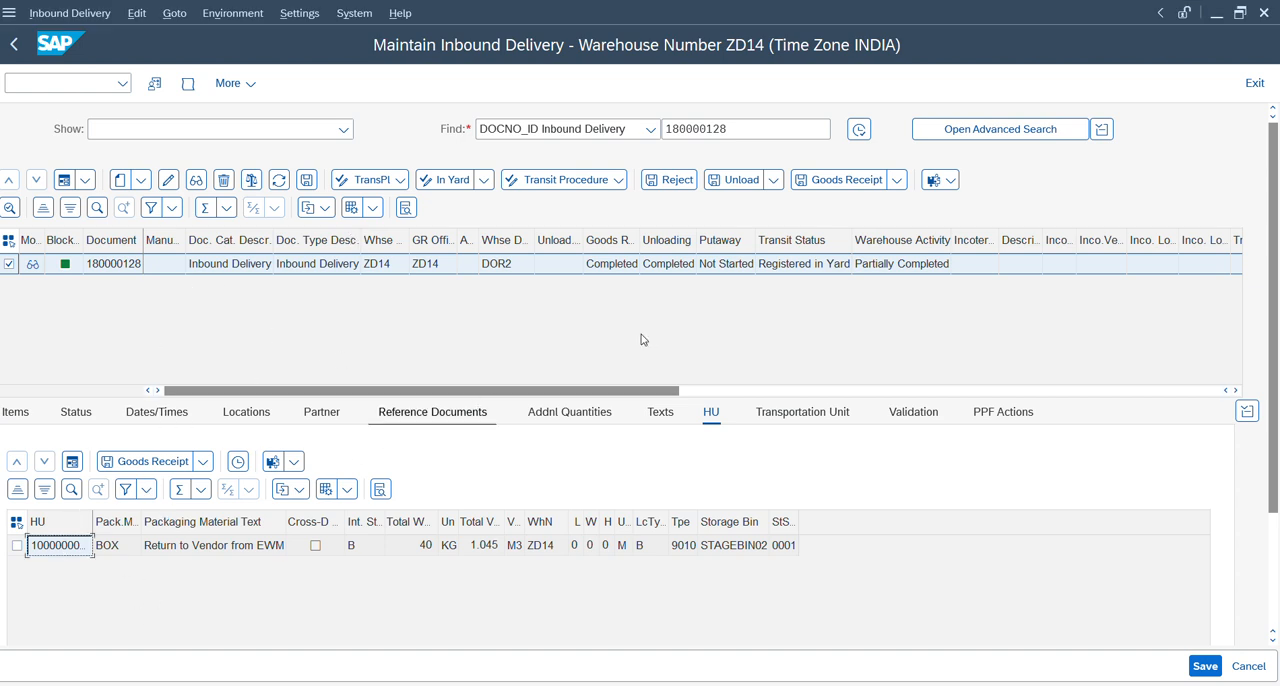
left_click(951, 183)
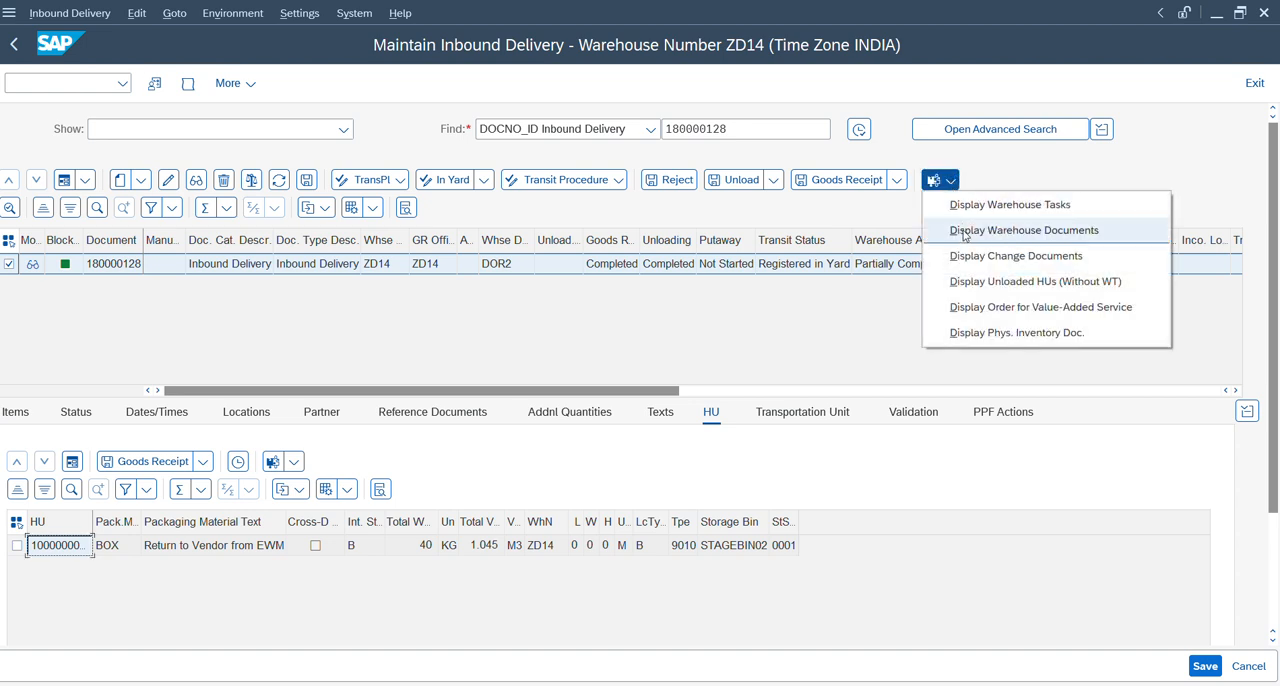
left_click(970, 208)
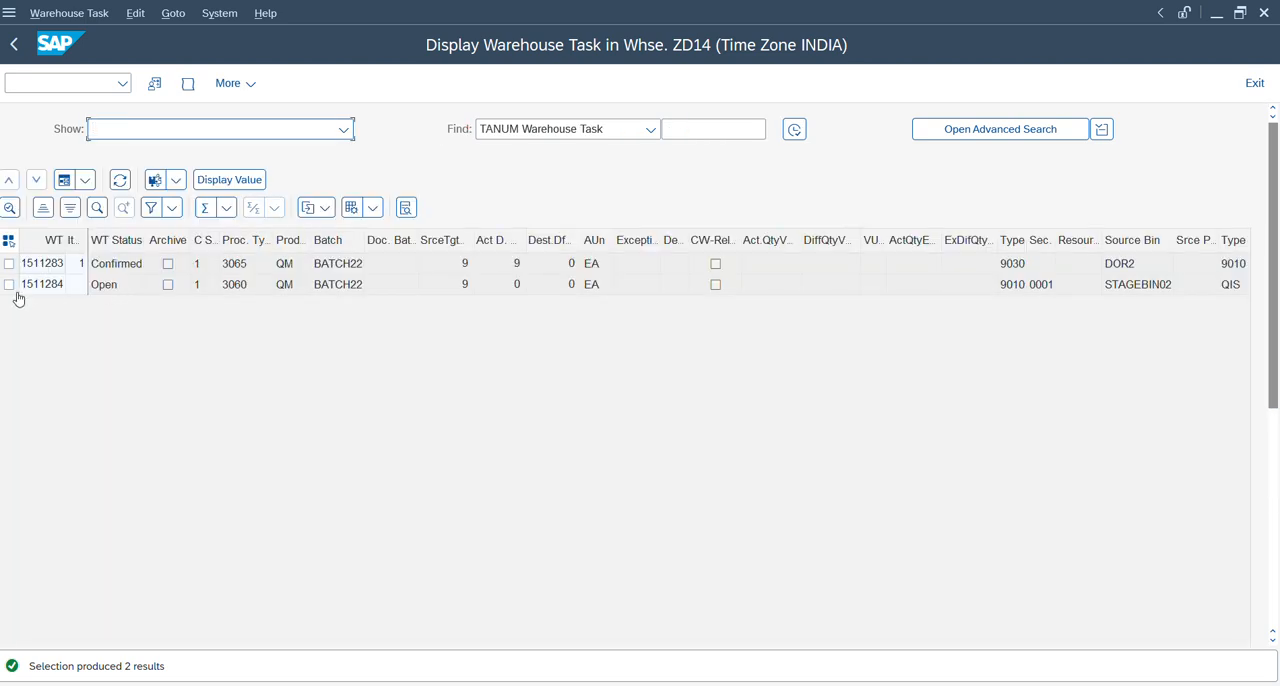
left_click(9, 285)
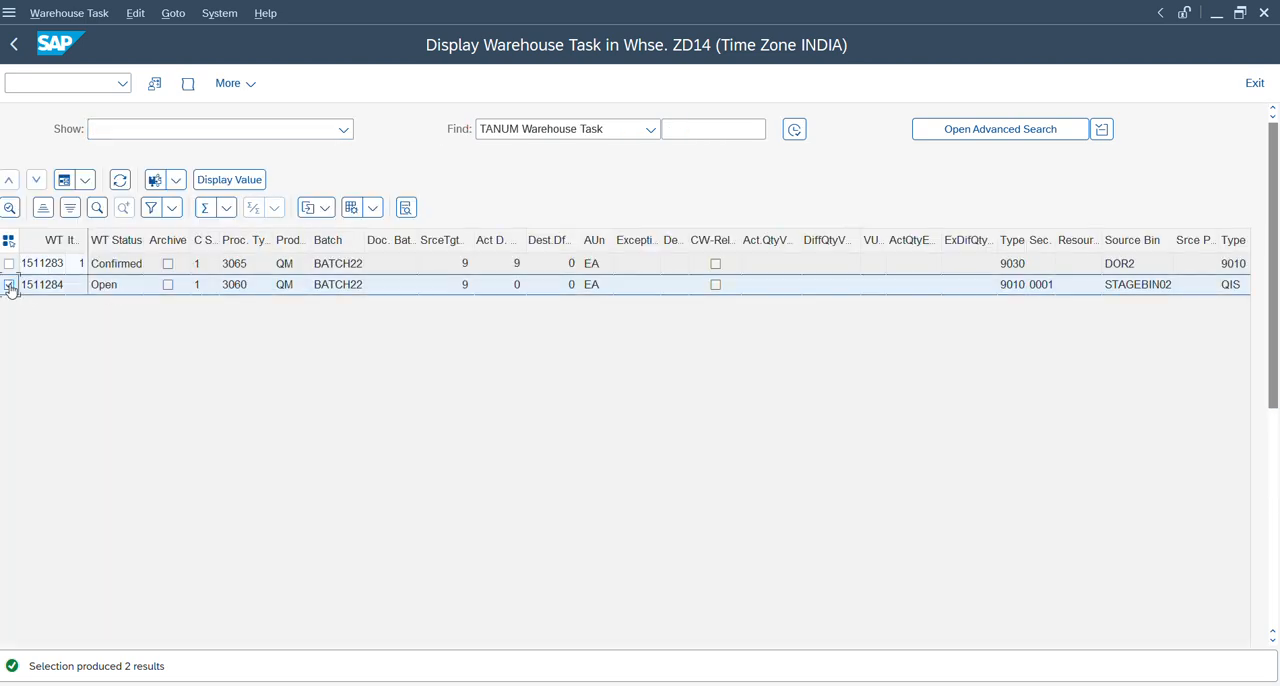
left_click(175, 181)
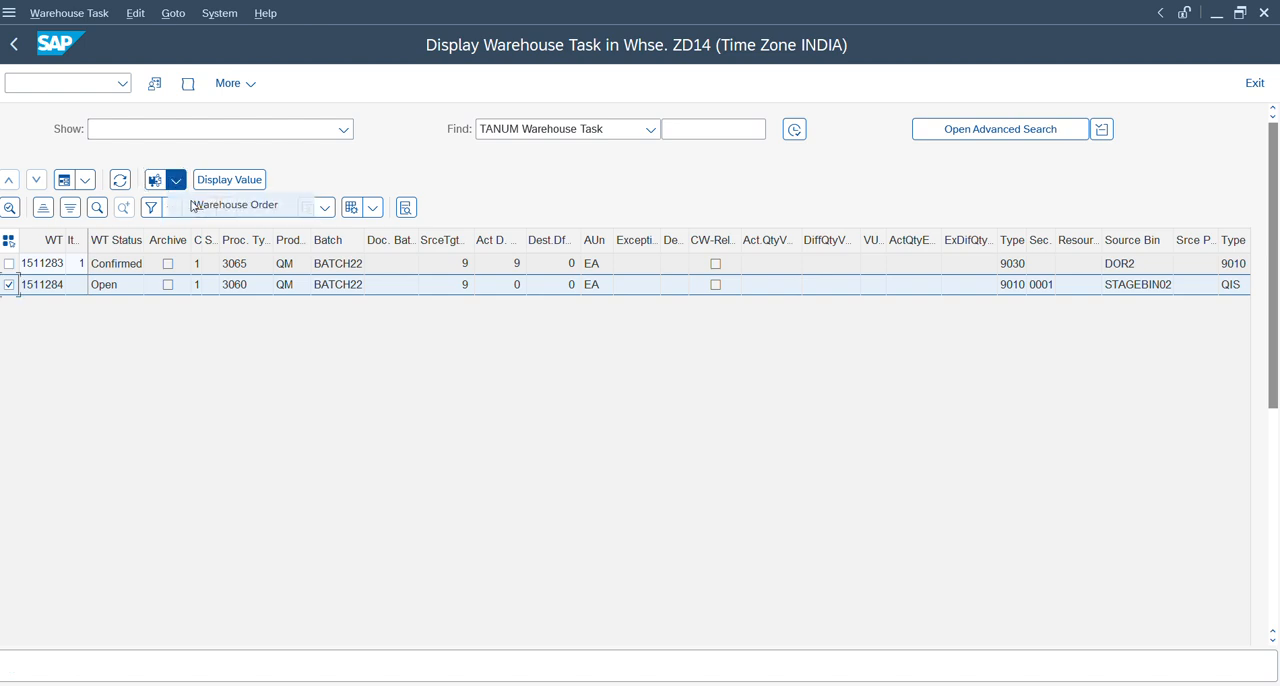
left_click(193, 205)
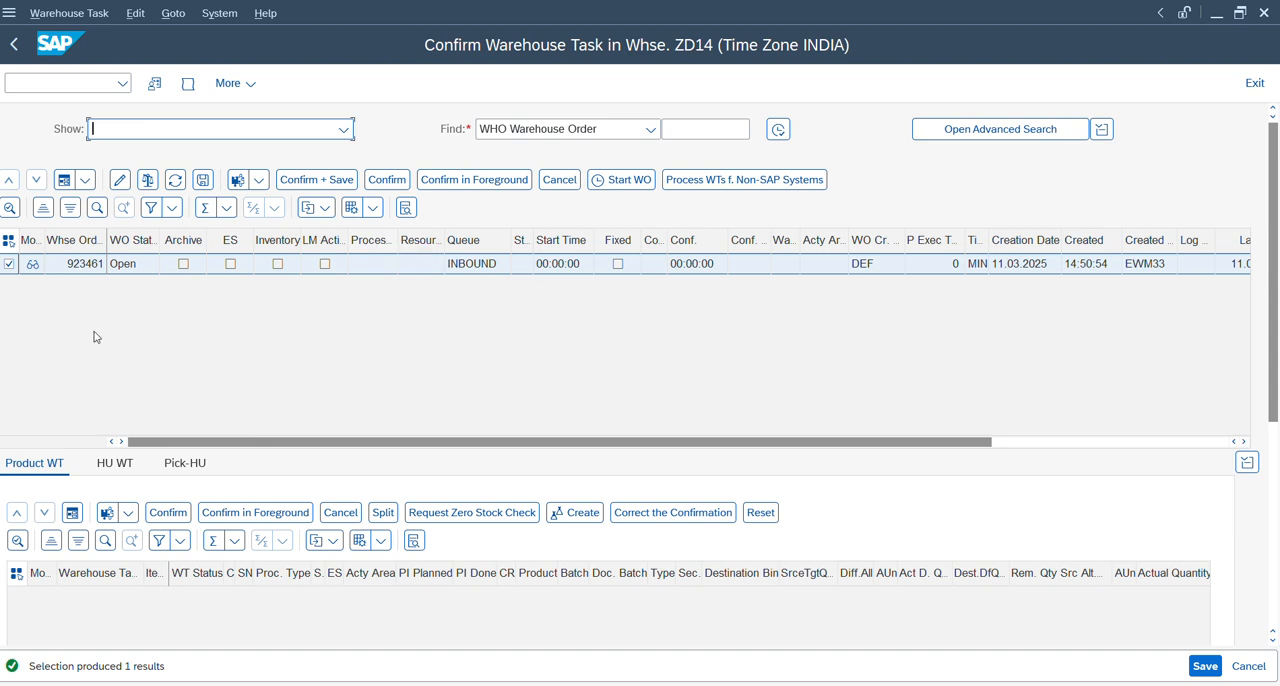
left_click(61, 186)
Back out of the handling unit entry in the RF session and switch to the Queue Sequence Per Resource Group view.
key("alt+Tab")
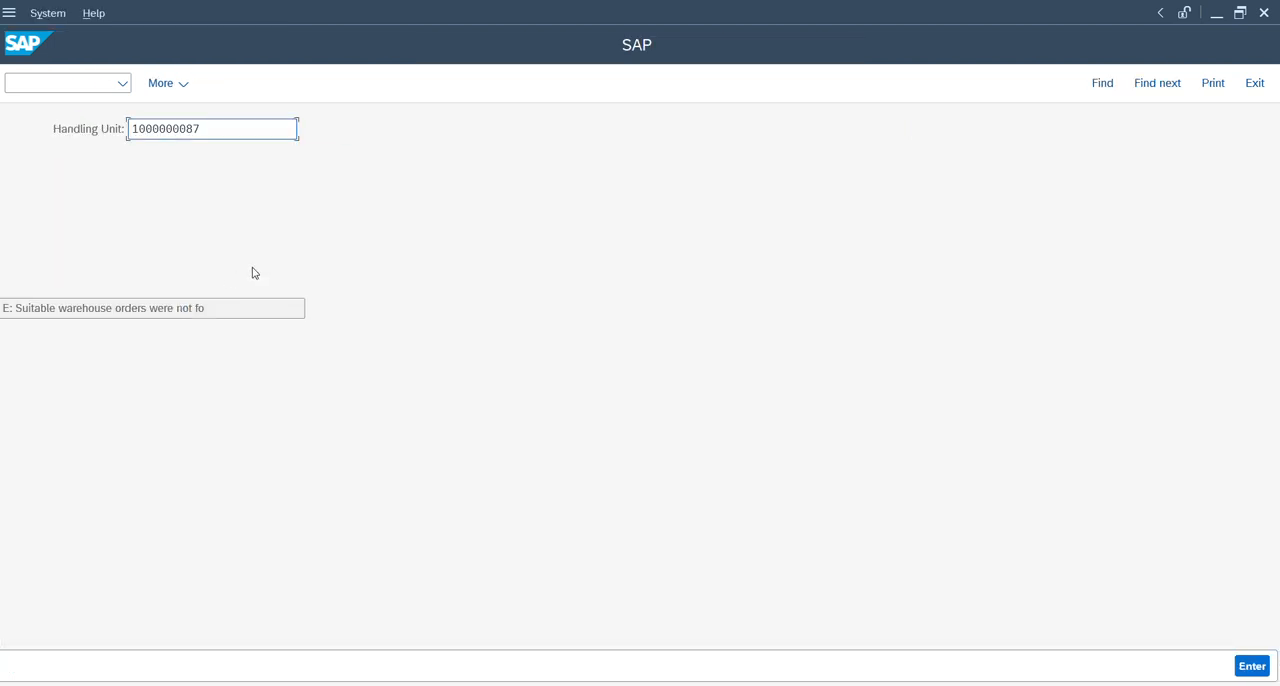
key("F7")
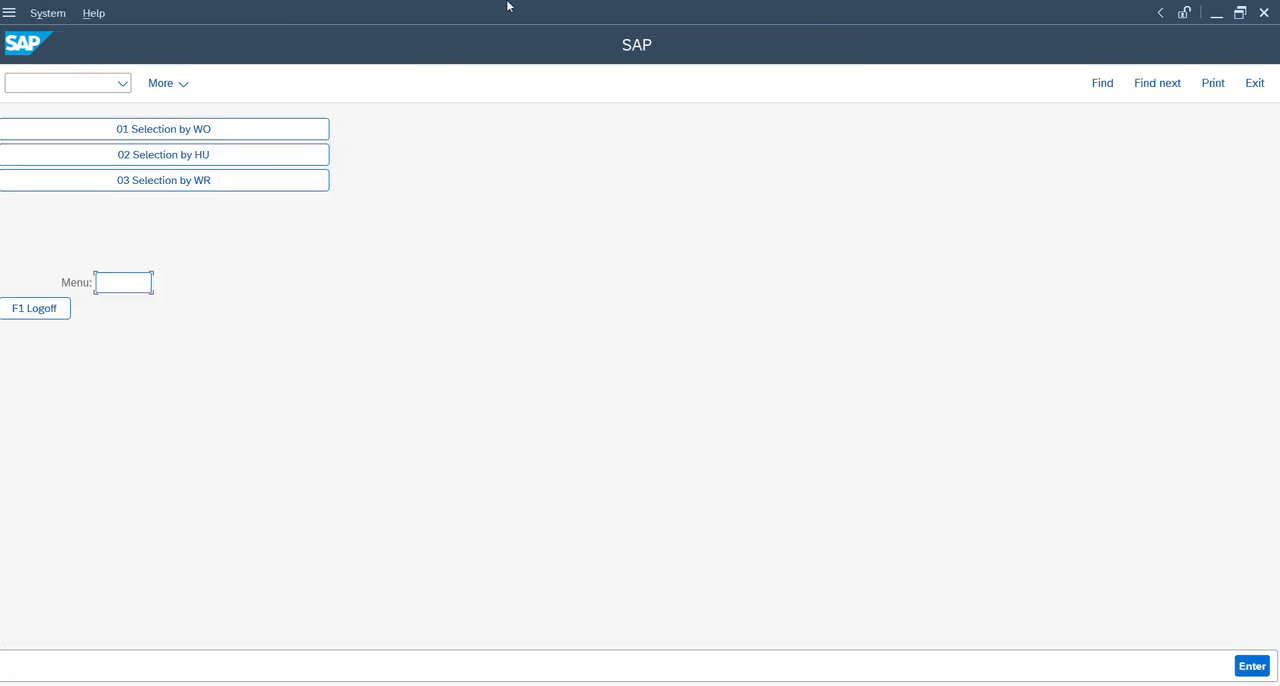
key("alt+Tab")
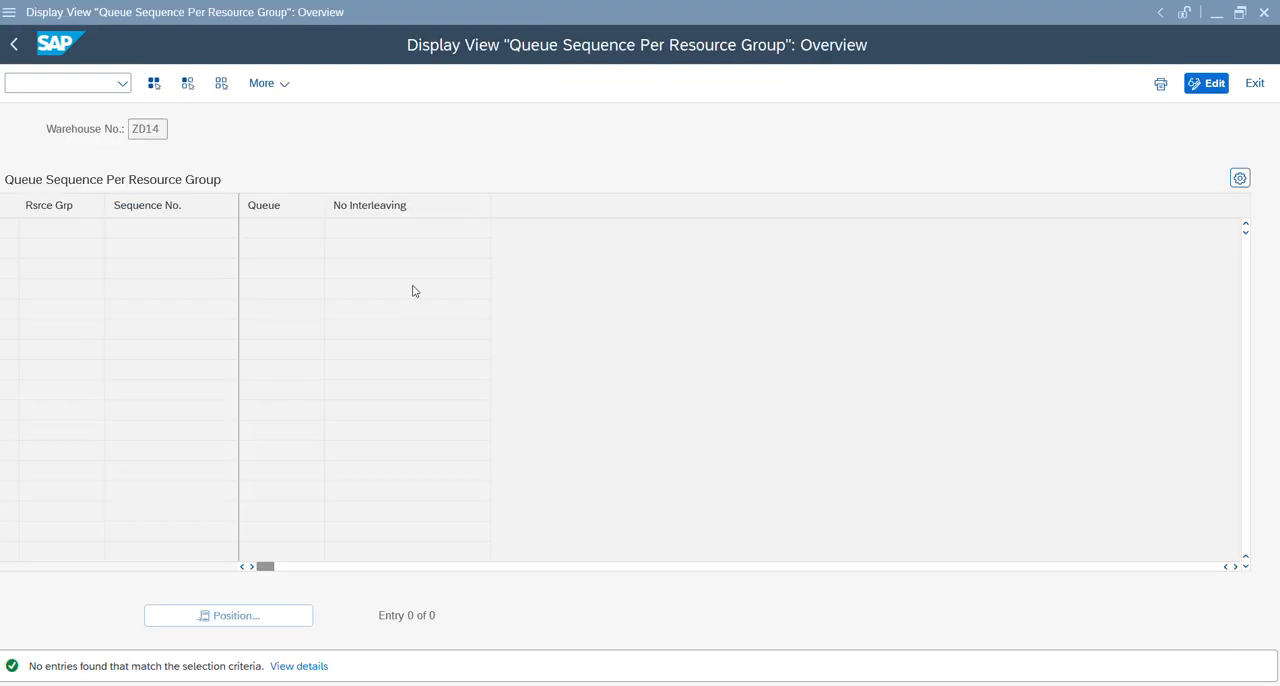
Check the warehouse order's queue in the warehouse task session and return to the queue sequence view.
mouse_move(861, 684)
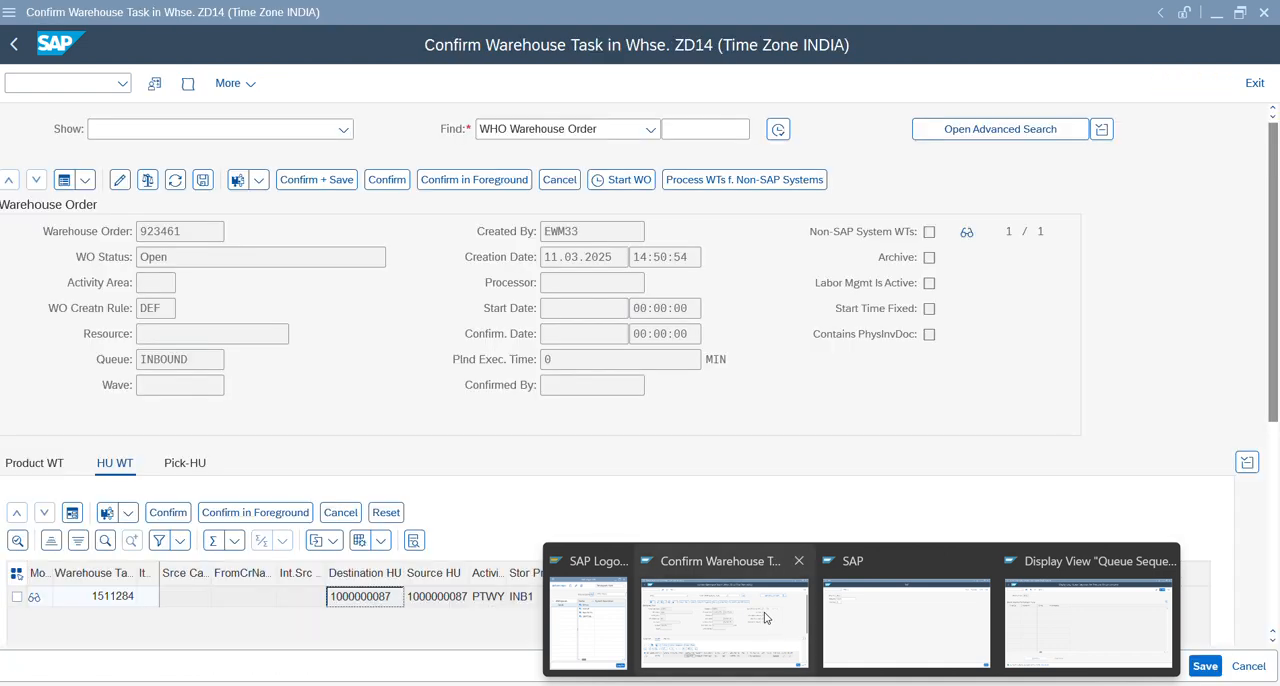
left_click(765, 618)
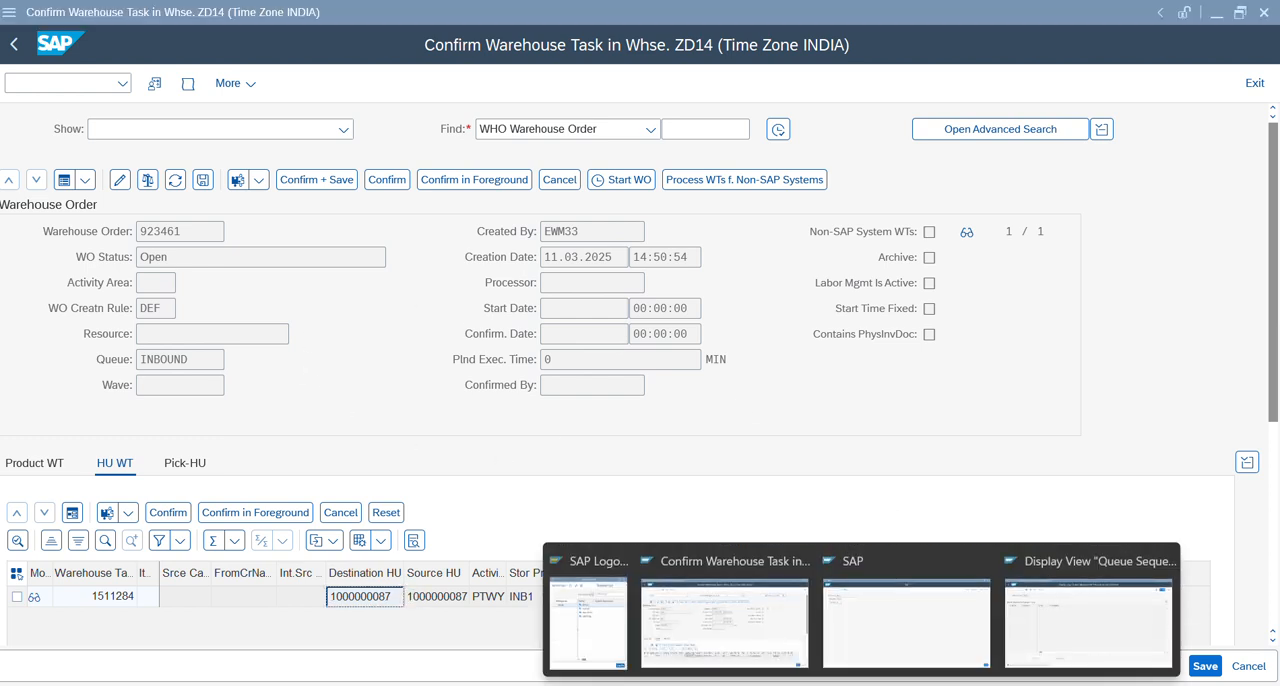
mouse_move(1015, 619)
left_click(1094, 615)
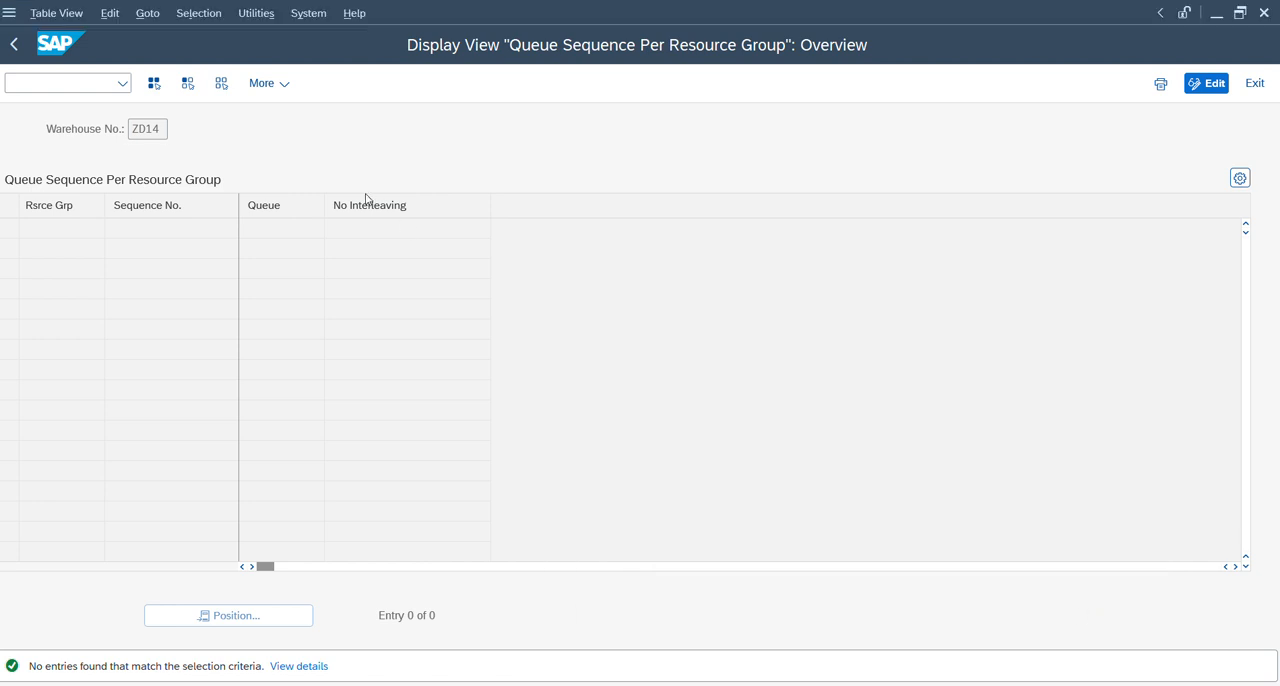
Make the queue sequence view editable and create a new entry for resource group OB with queue INBOUND.
left_click(1214, 83)
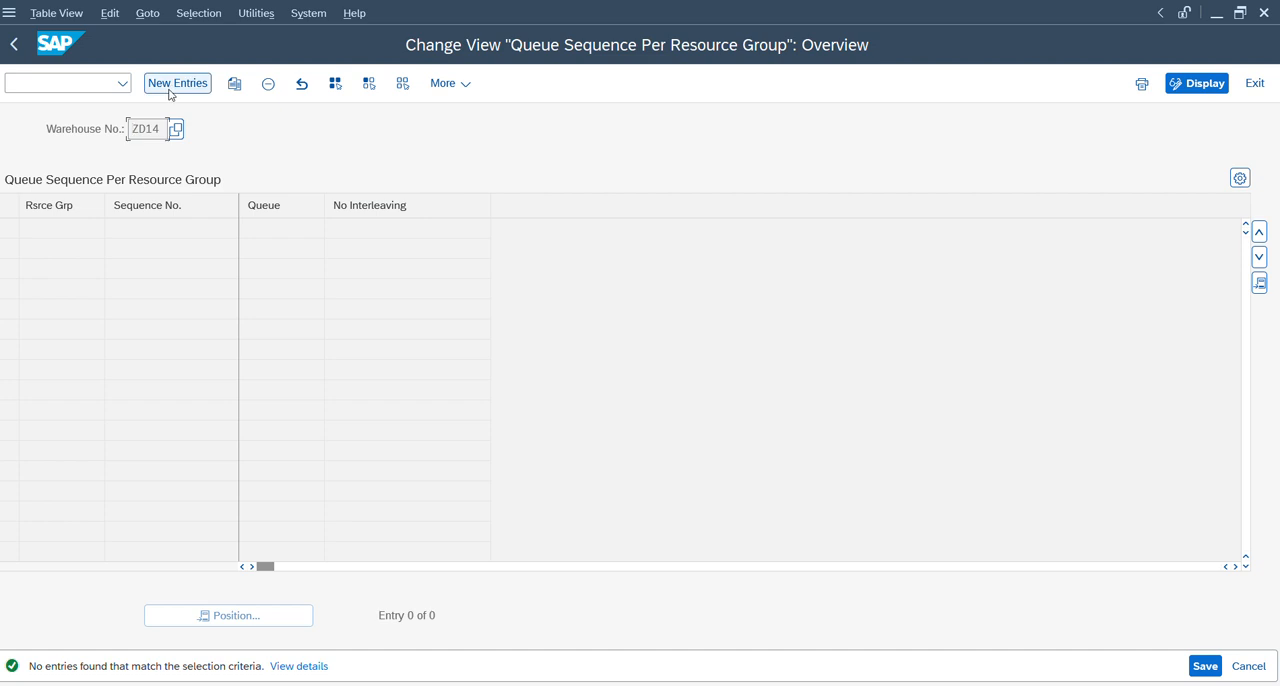
left_click(170, 85)
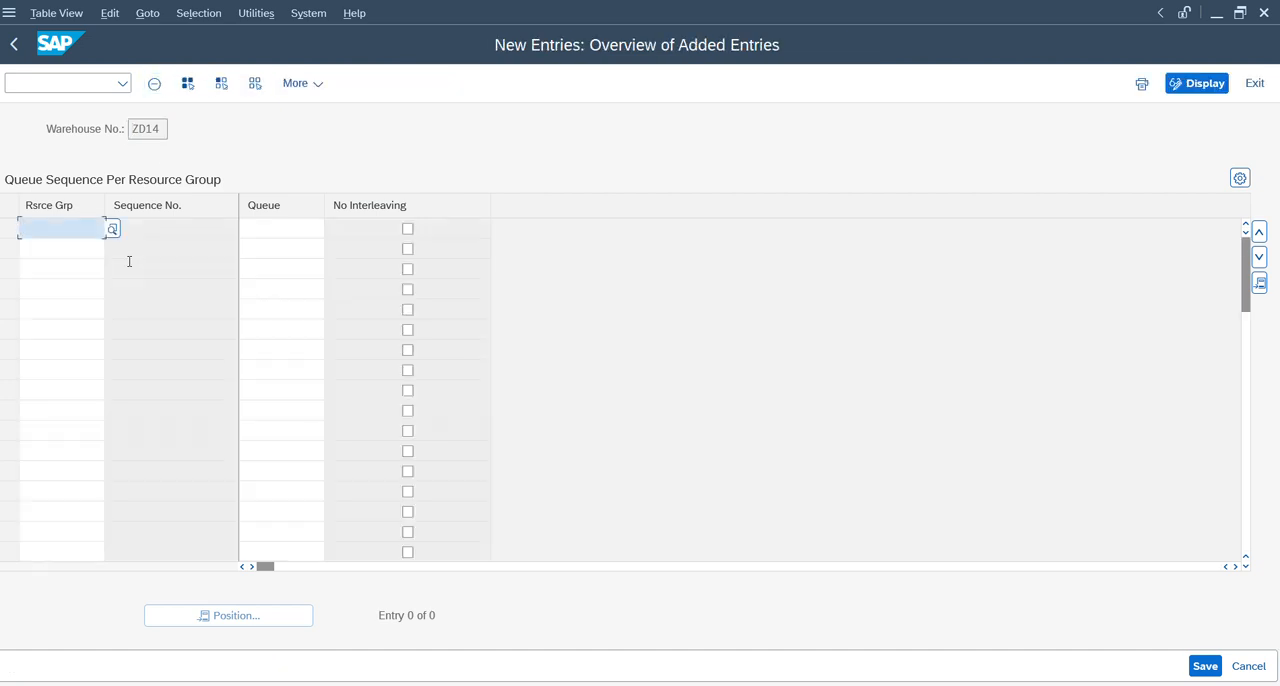
type("DE")
key("Return")
key("Tab")
type("inbound")
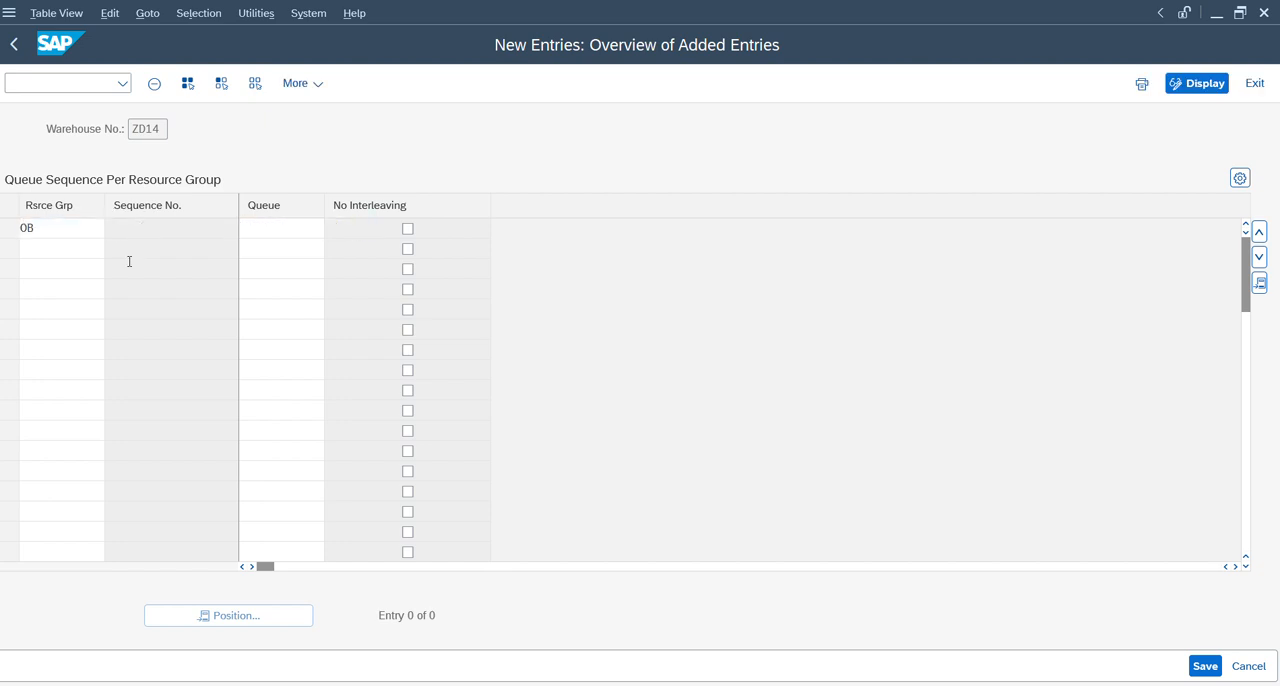
Add a second queue sequence entry for resource group OB with queue OUTBOUND.
key("Down")
key("shift+Tab")
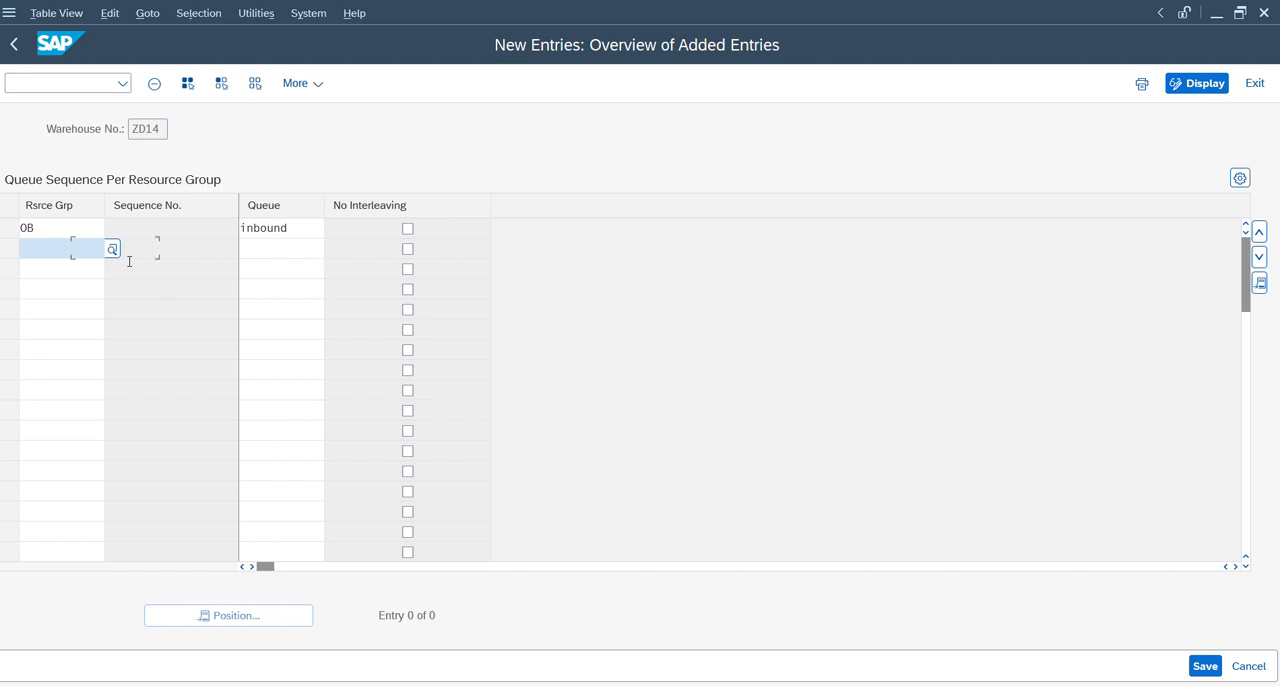
type("OB")
key("Tab")
type("ou")
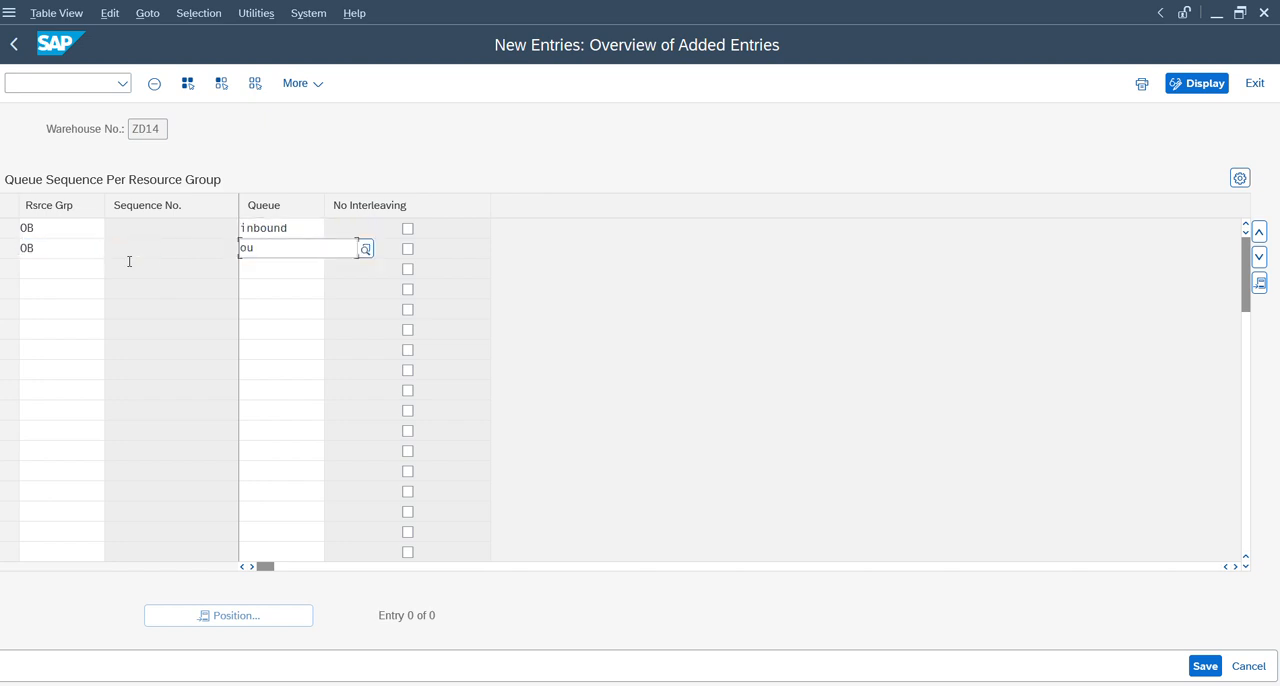
type("tbound")
key("Return")
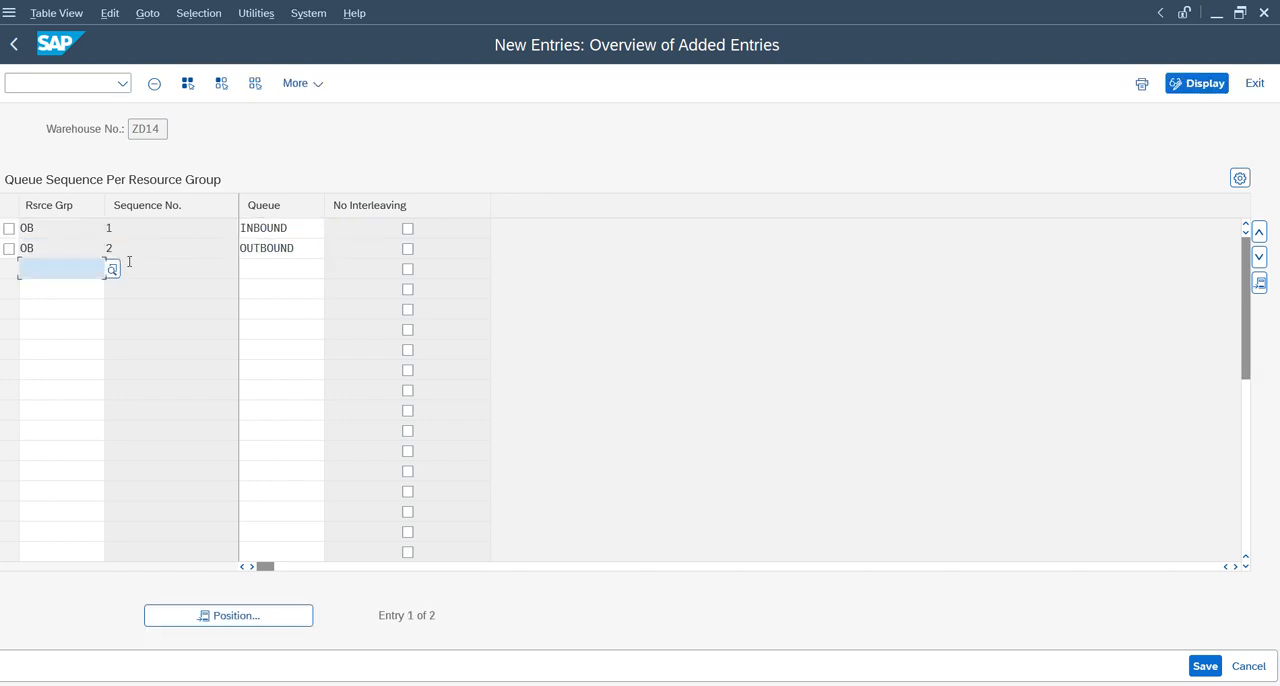
Add a third entry for resource group OB with queue INTERNAL and save the queue sequence.
type("OB")
key("Tab")
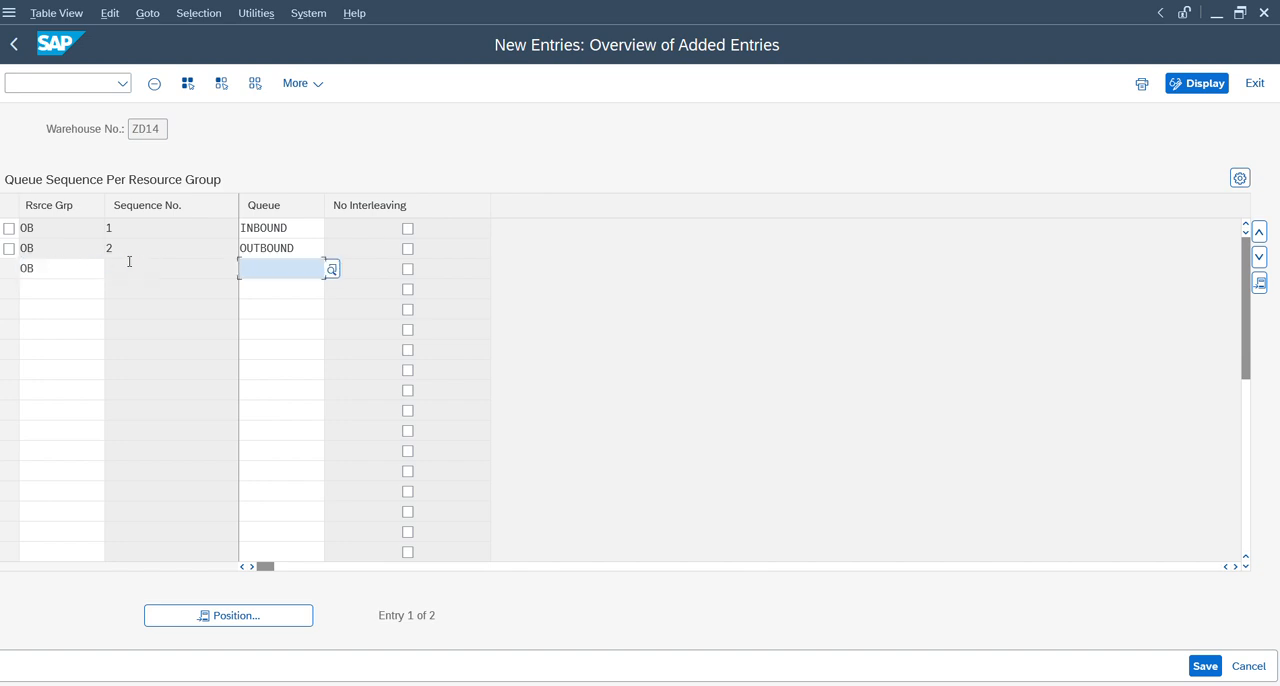
type("internal")
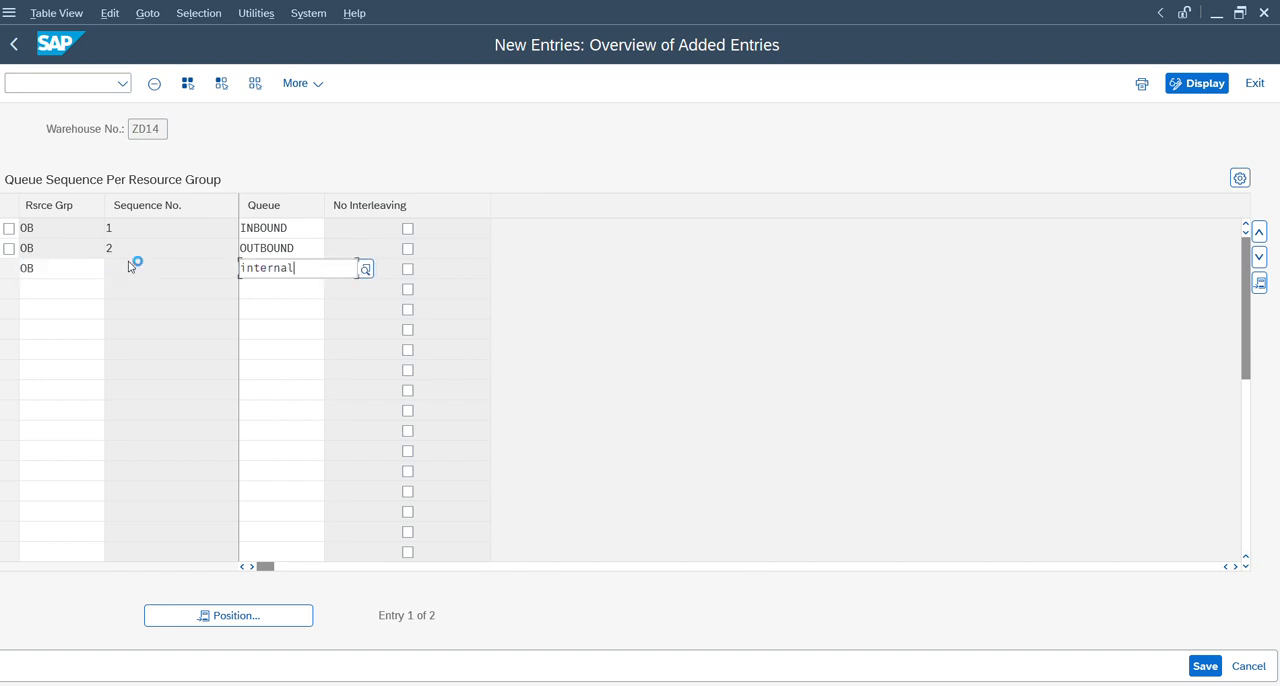
key("Return")
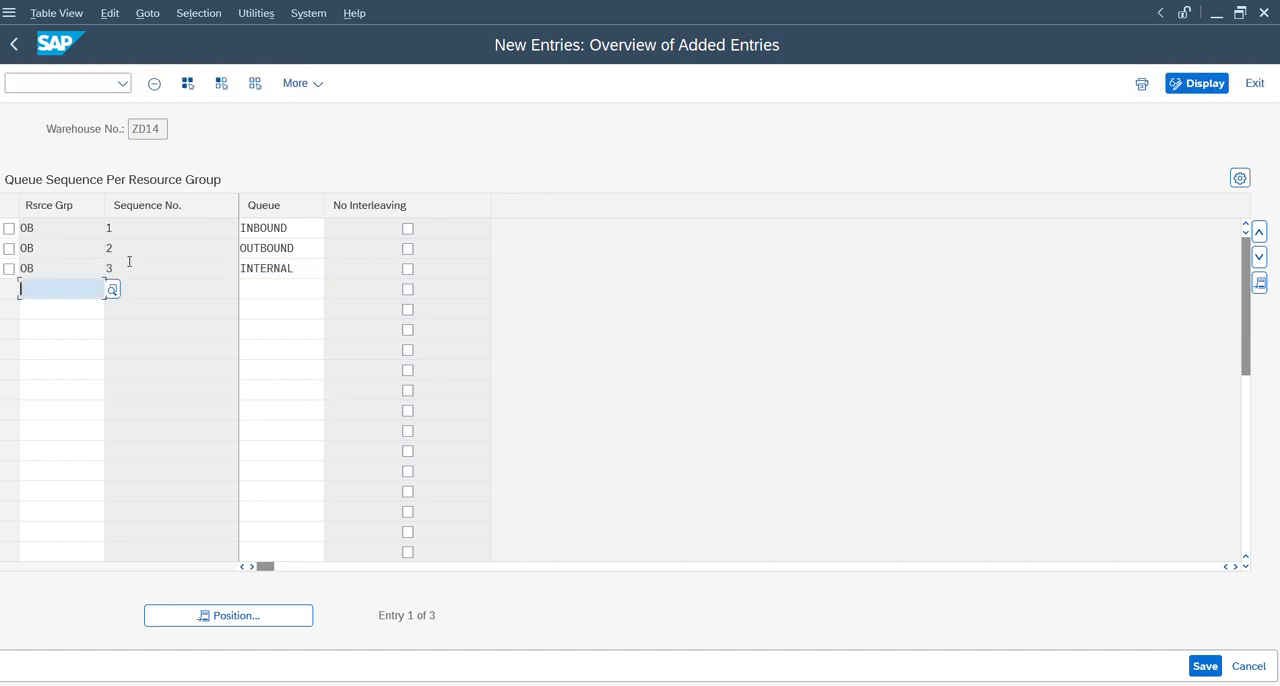
key("ctrl+s")
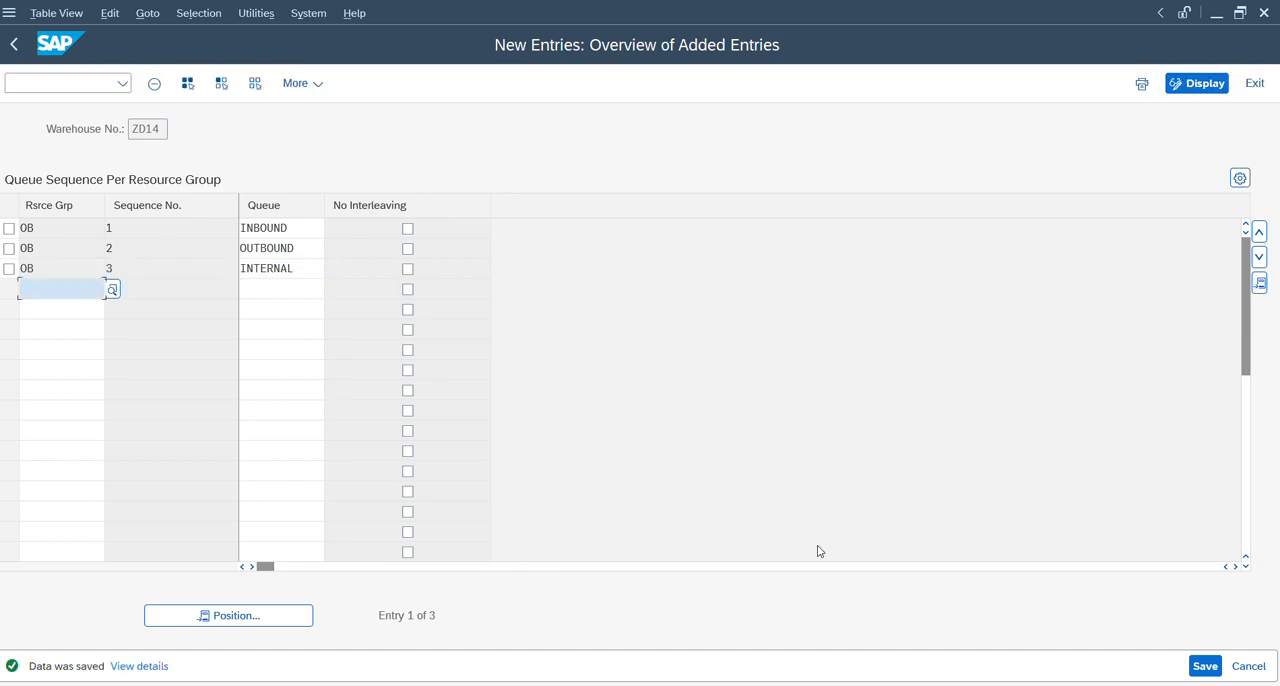
mouse_move(862, 684)
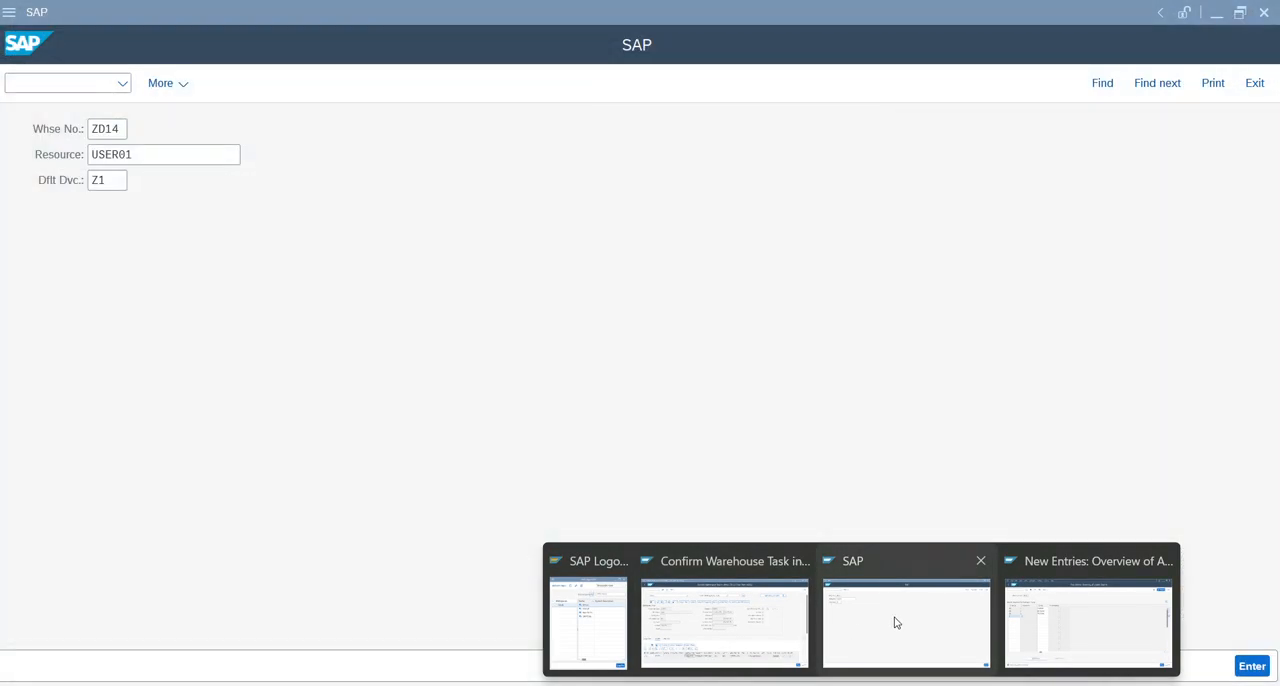
left_click(896, 622)
key("Return")
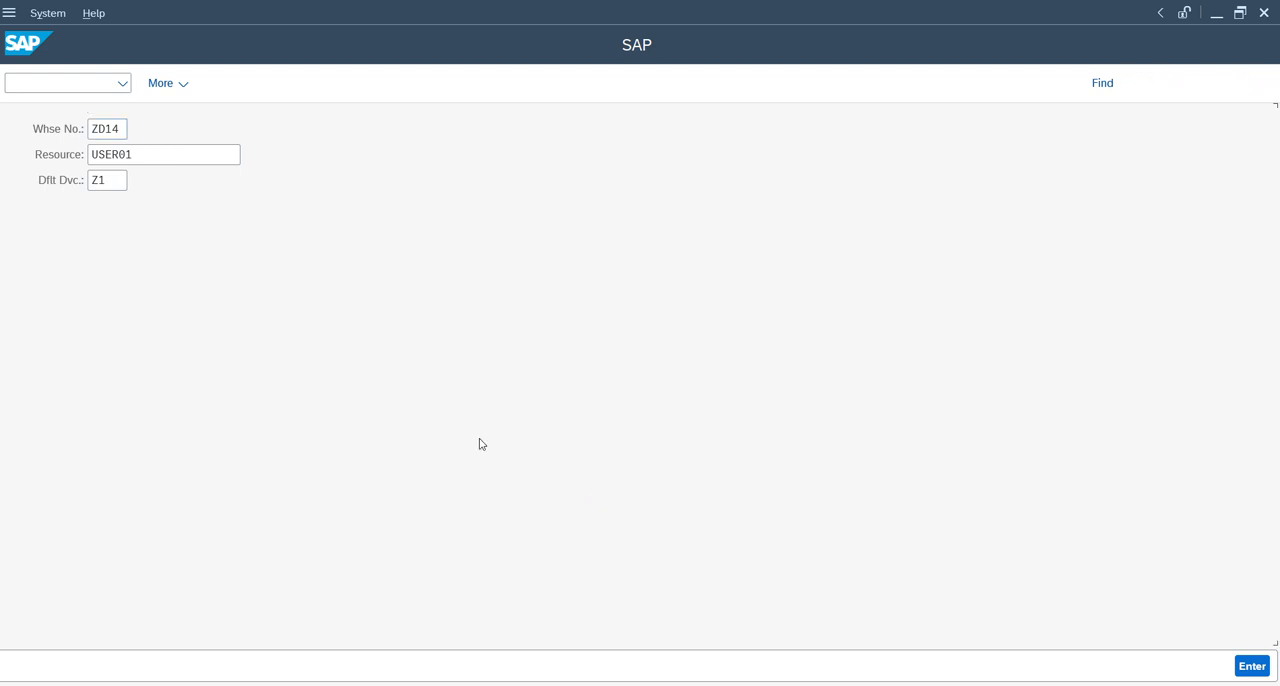
left_click(172, 156)
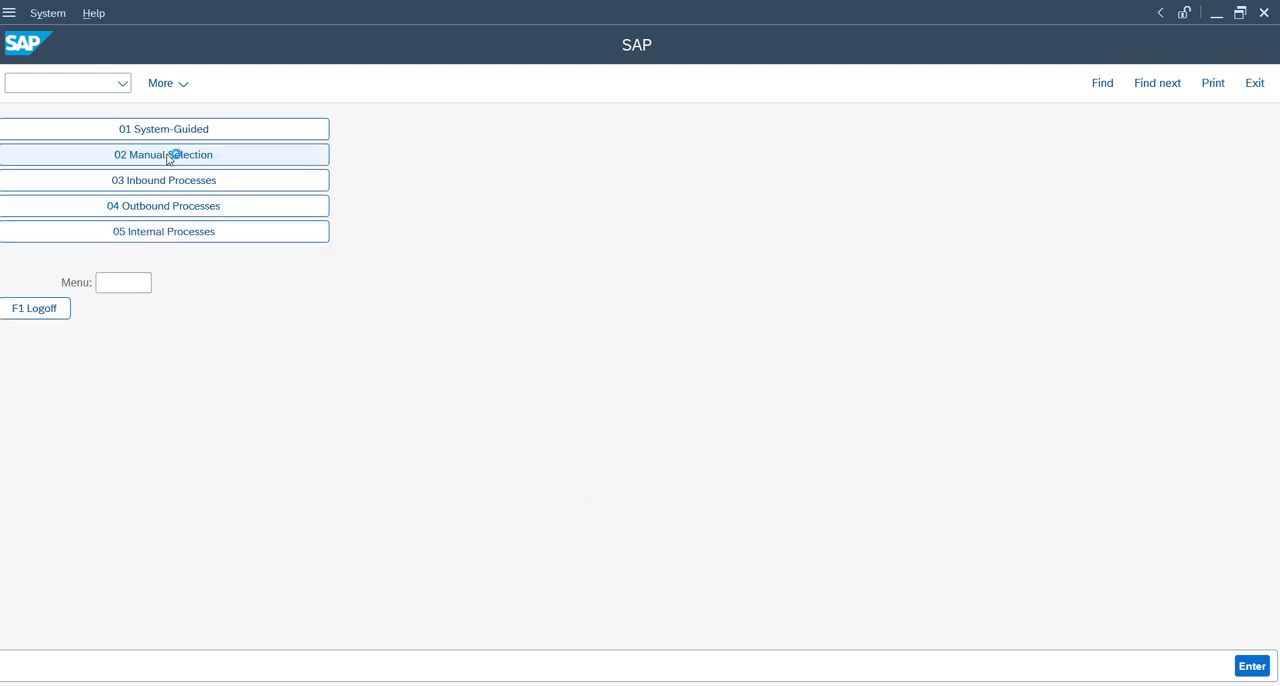
left_click(186, 155)
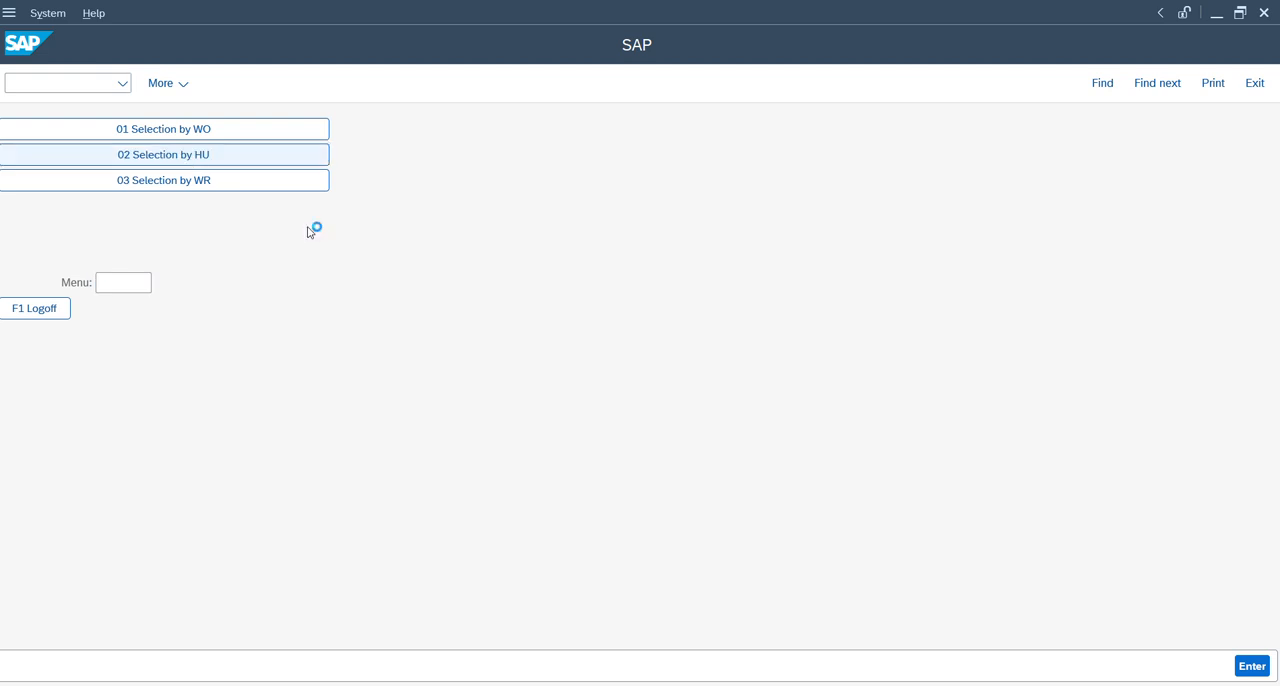
type("1000000087")
key("Return")
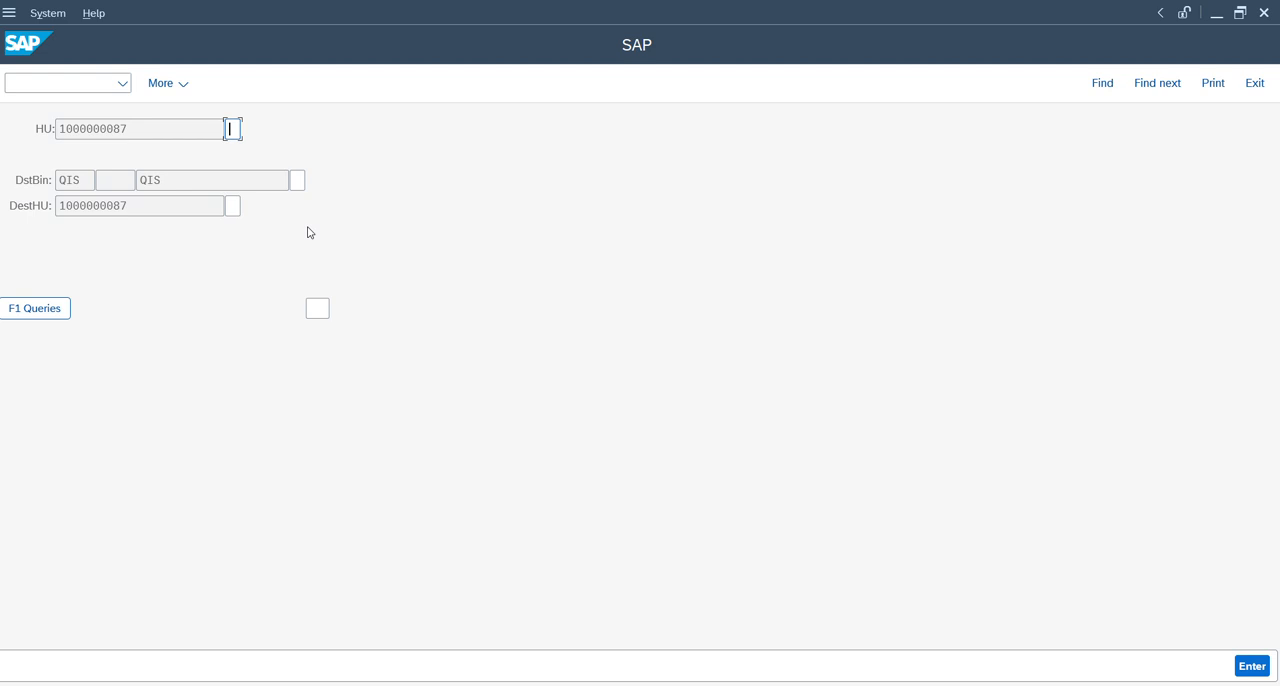
key("shift+Tab")
key("Tab")
type("0")
key("Tab")
left_click_drag(172, 180, 108, 182)
type("Q")
key("Tab")
left_click_drag(141, 208, 1, 220)
key("ctrl+c")
key("Tab")
type("1")
key("Return")
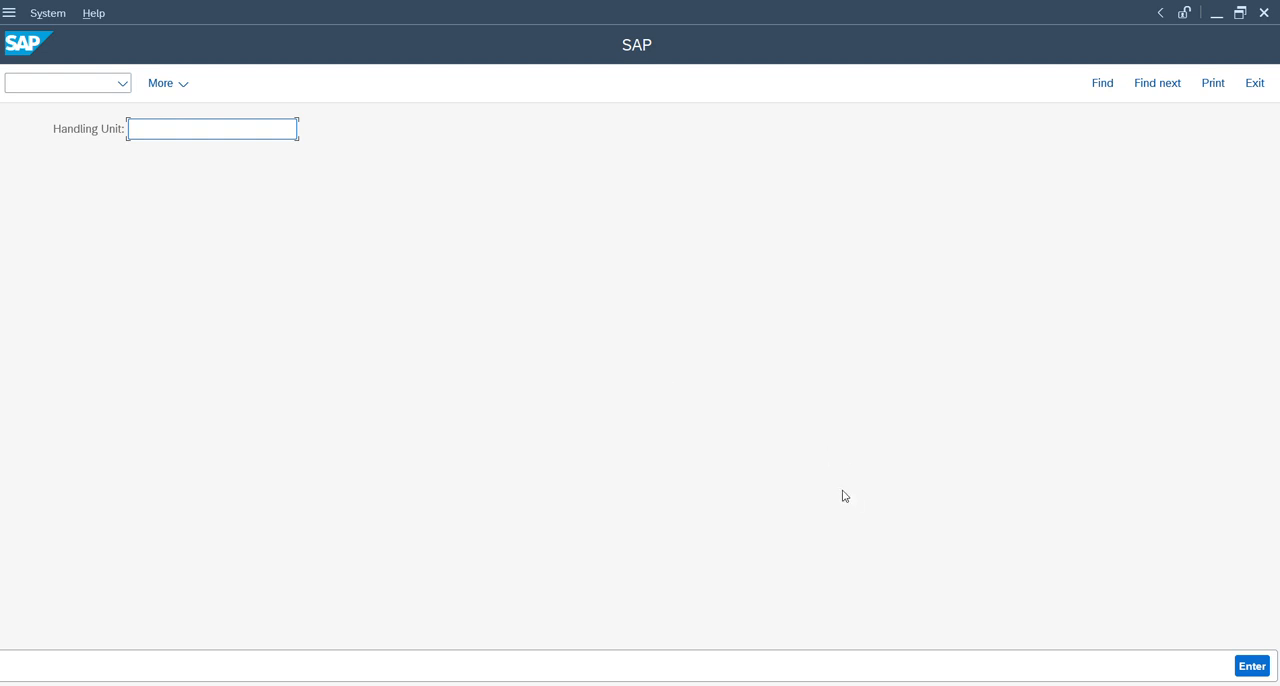
Open the quality workload overview with transaction /n/scwm/qinsp_s4.
left_click(63, 80)
type("/n/scwm/qinsp_s")
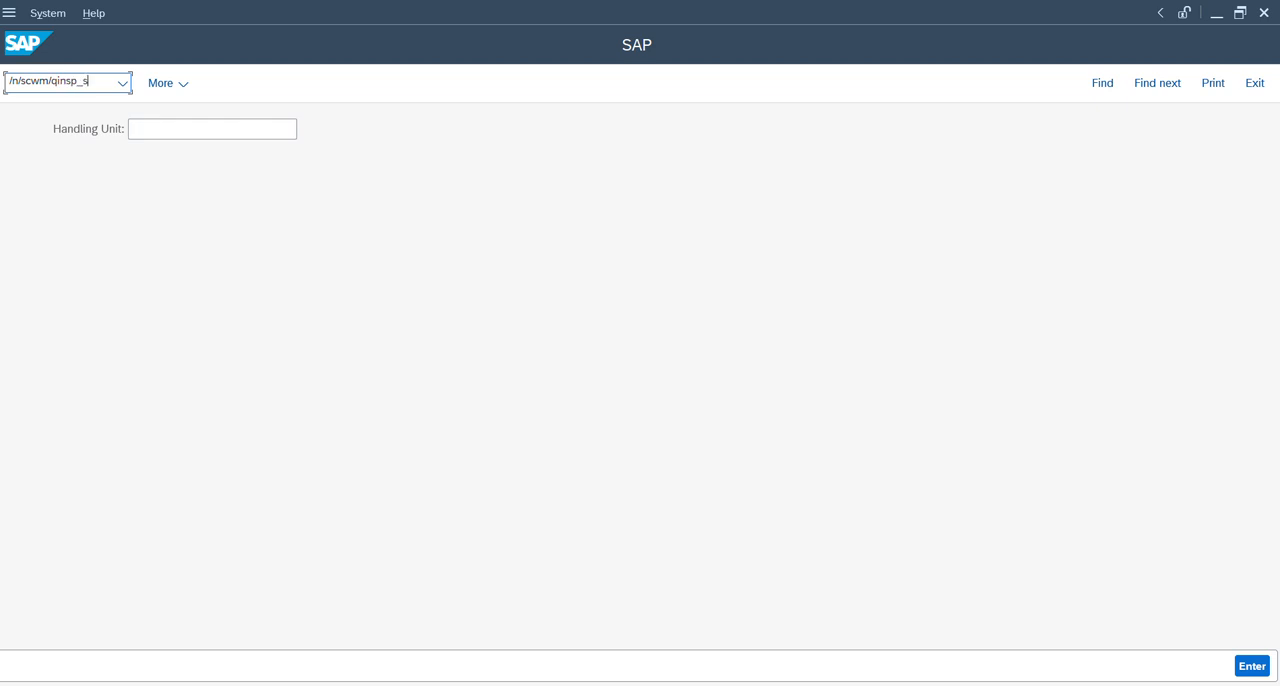
type("4")
key("Return")
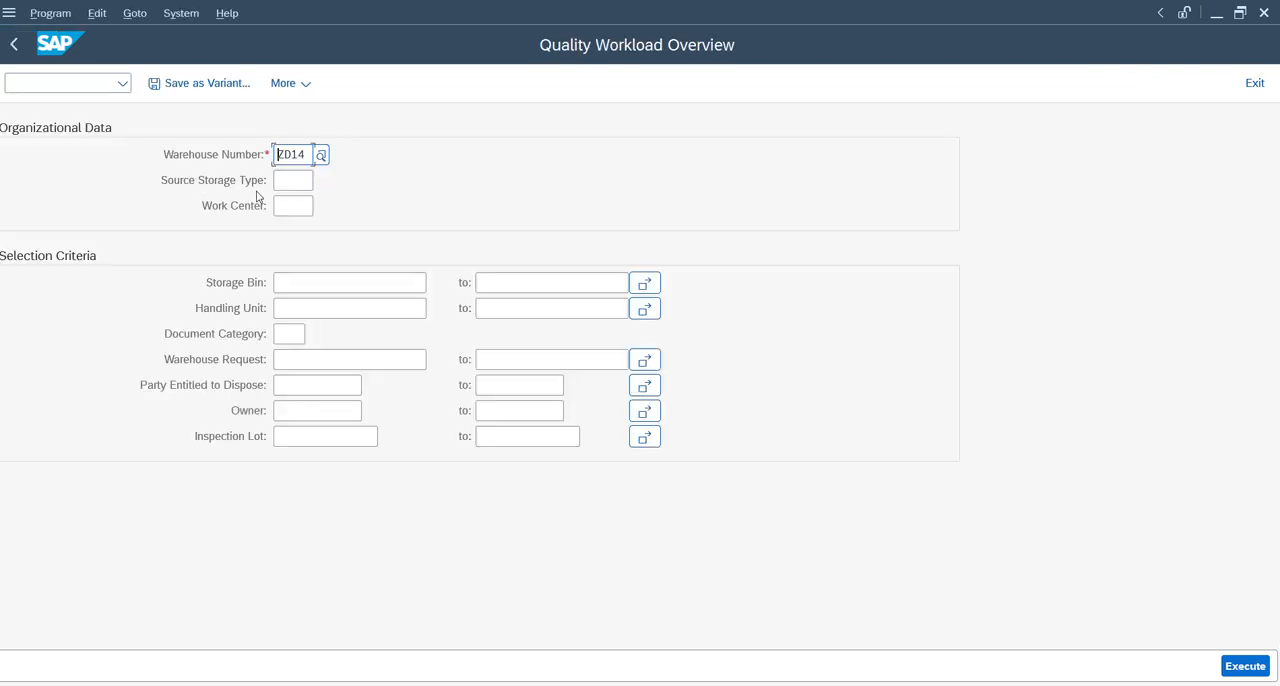
left_click(285, 182)
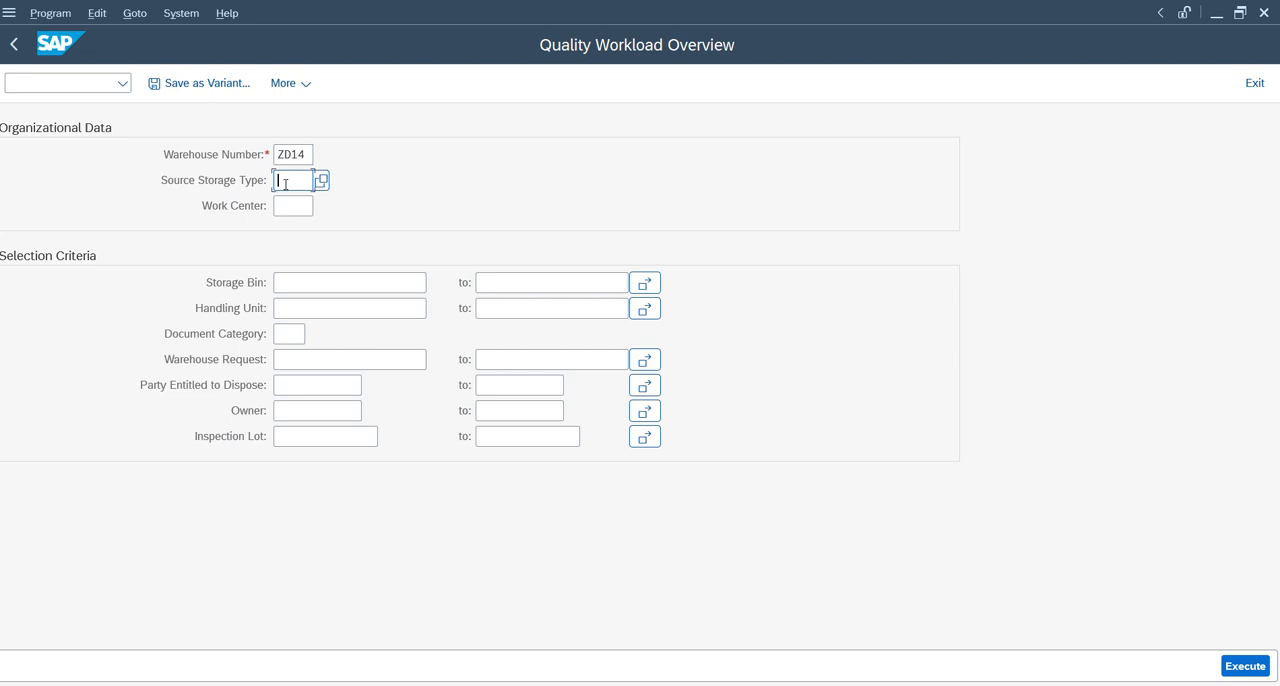
type("qis")
key("Tab")
key("Return")
left_click(350, 313)
key("ctrl+v")
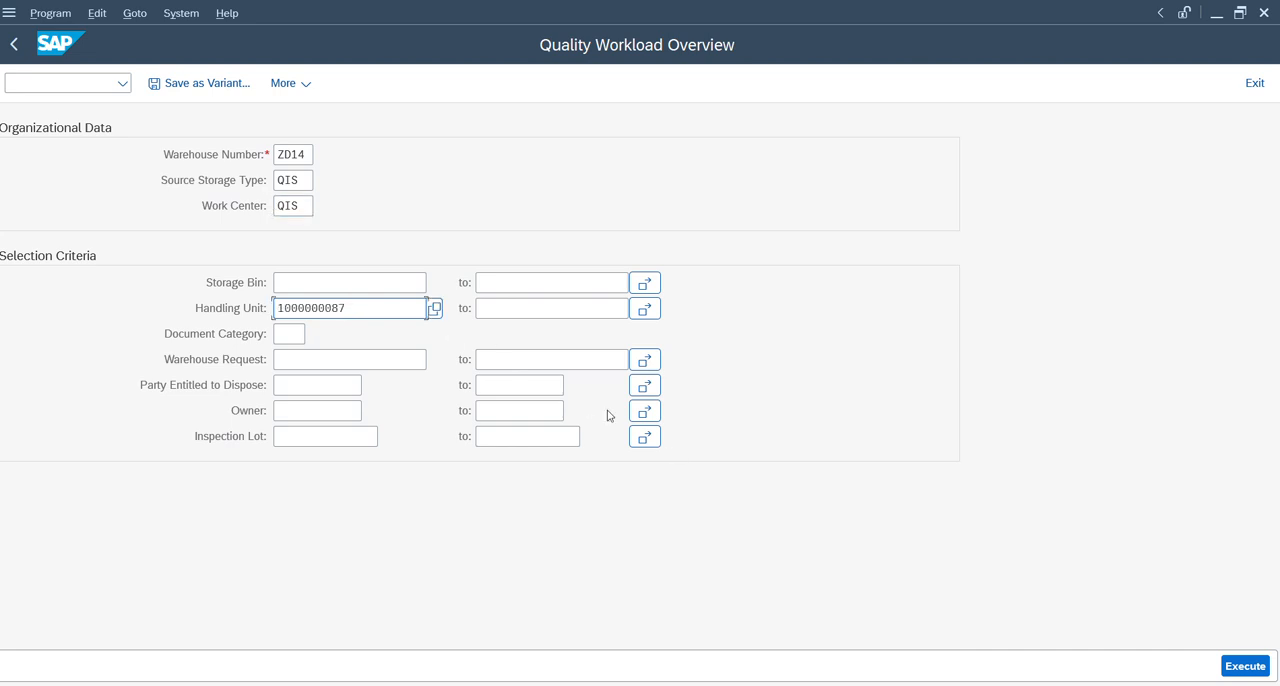
left_click(1246, 666)
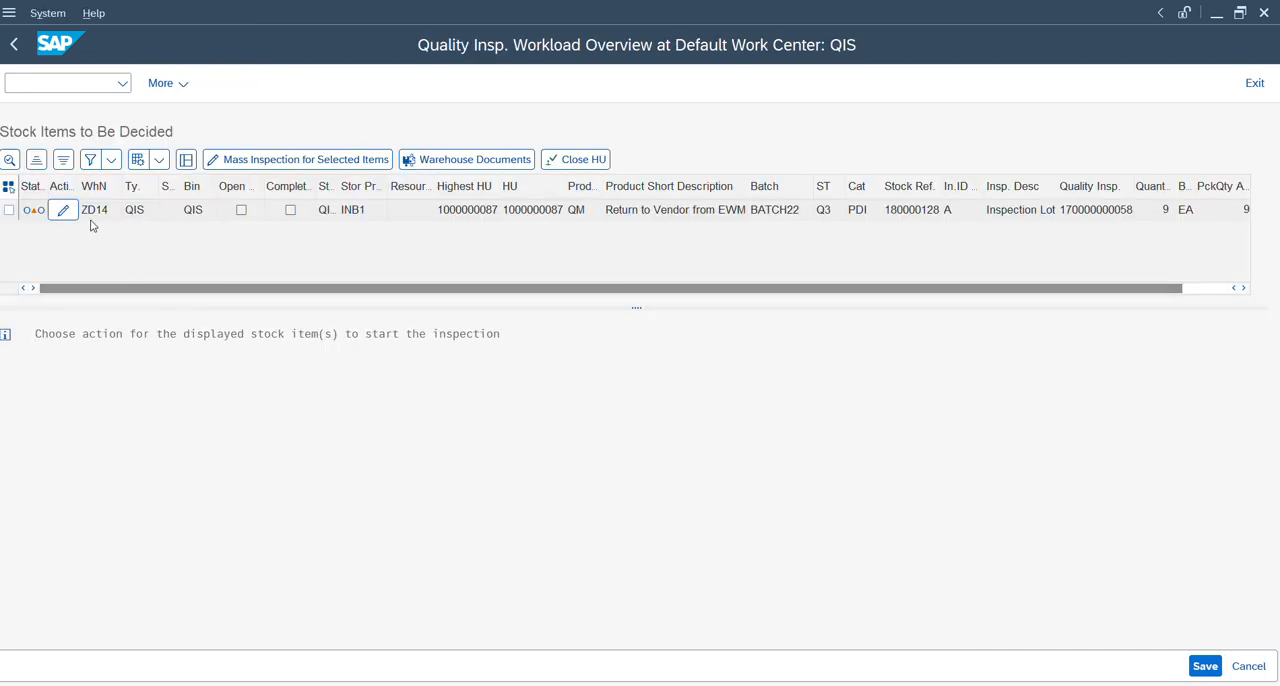
left_click(9, 210)
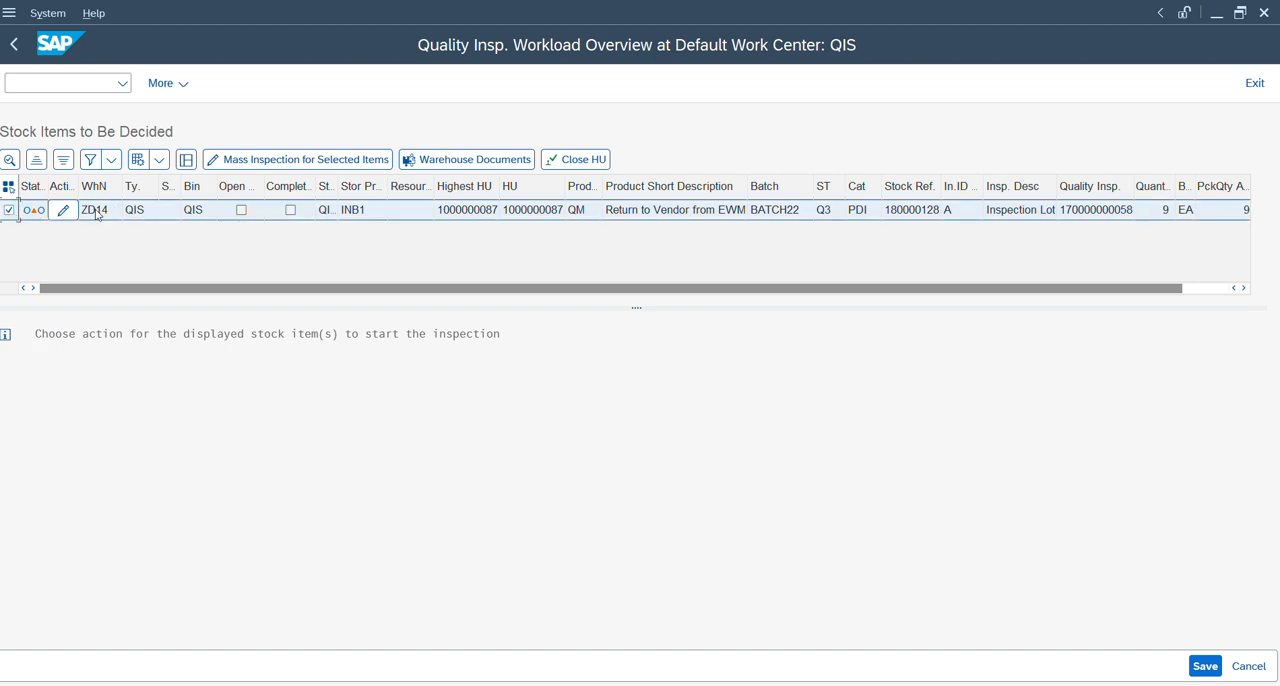
left_click(74, 212)
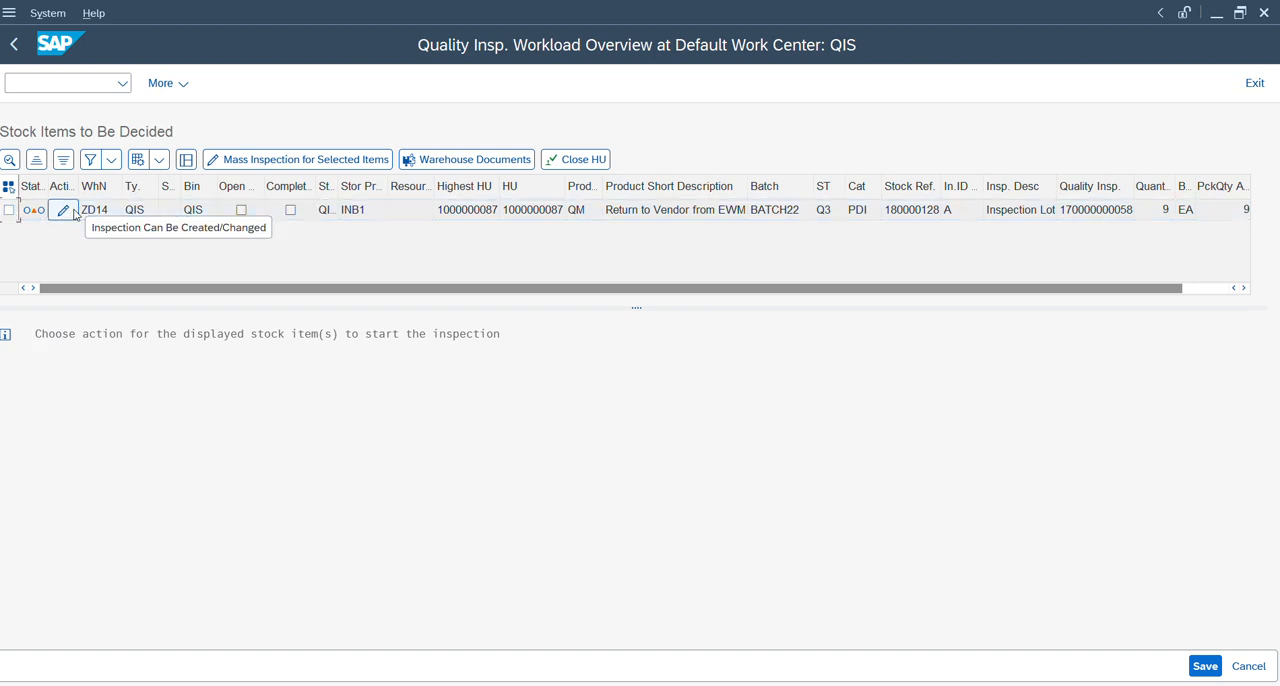
left_click(74, 212)
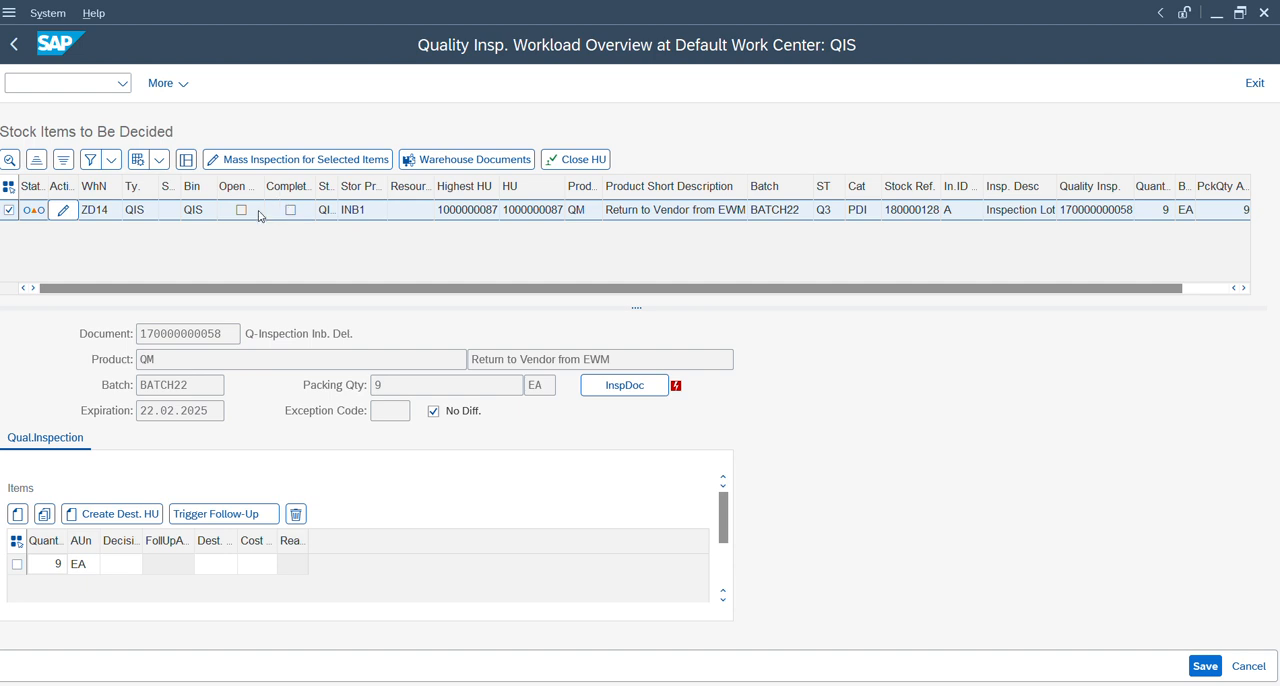
left_click(57, 83)
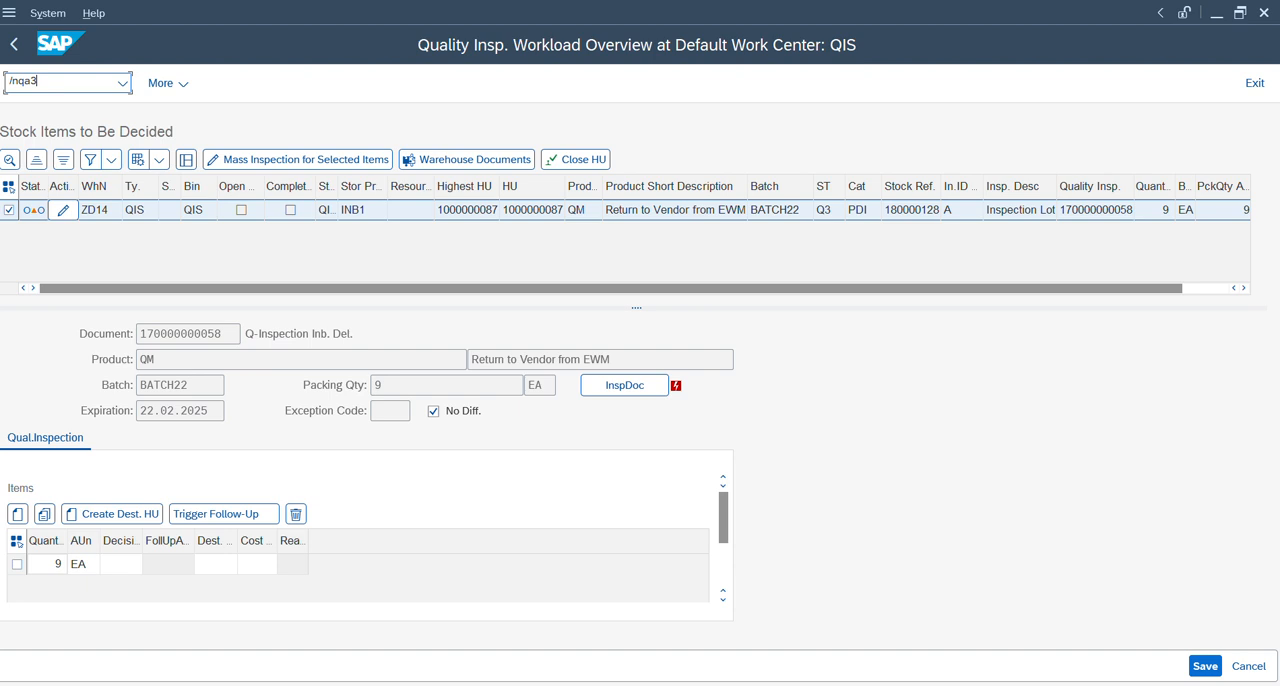
key("Return")
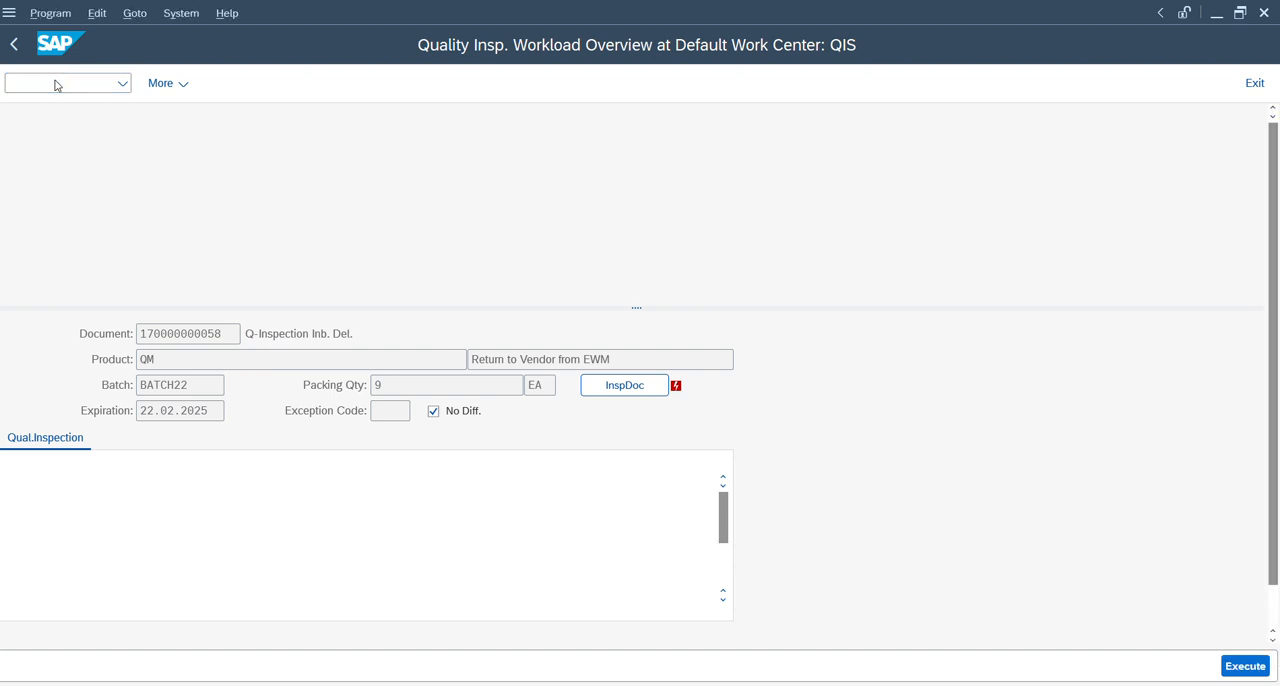
left_click(1237, 669)
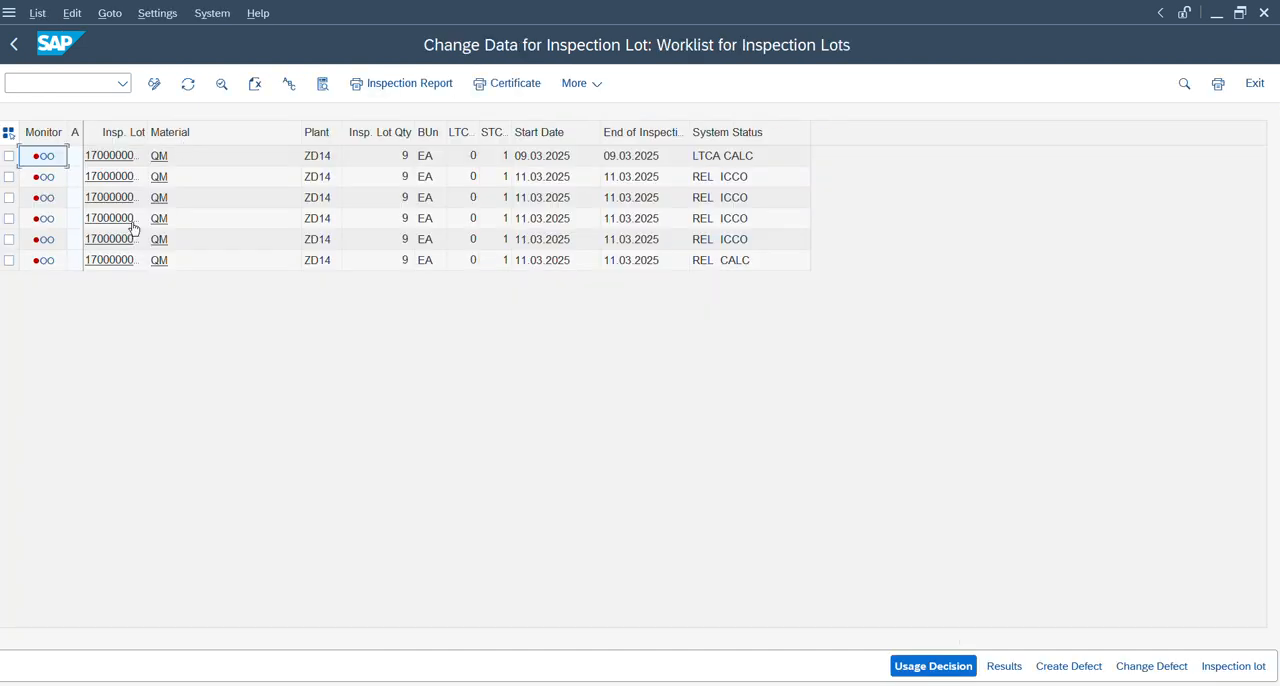
left_click_drag(147, 132, 265, 135)
left_click(9, 260)
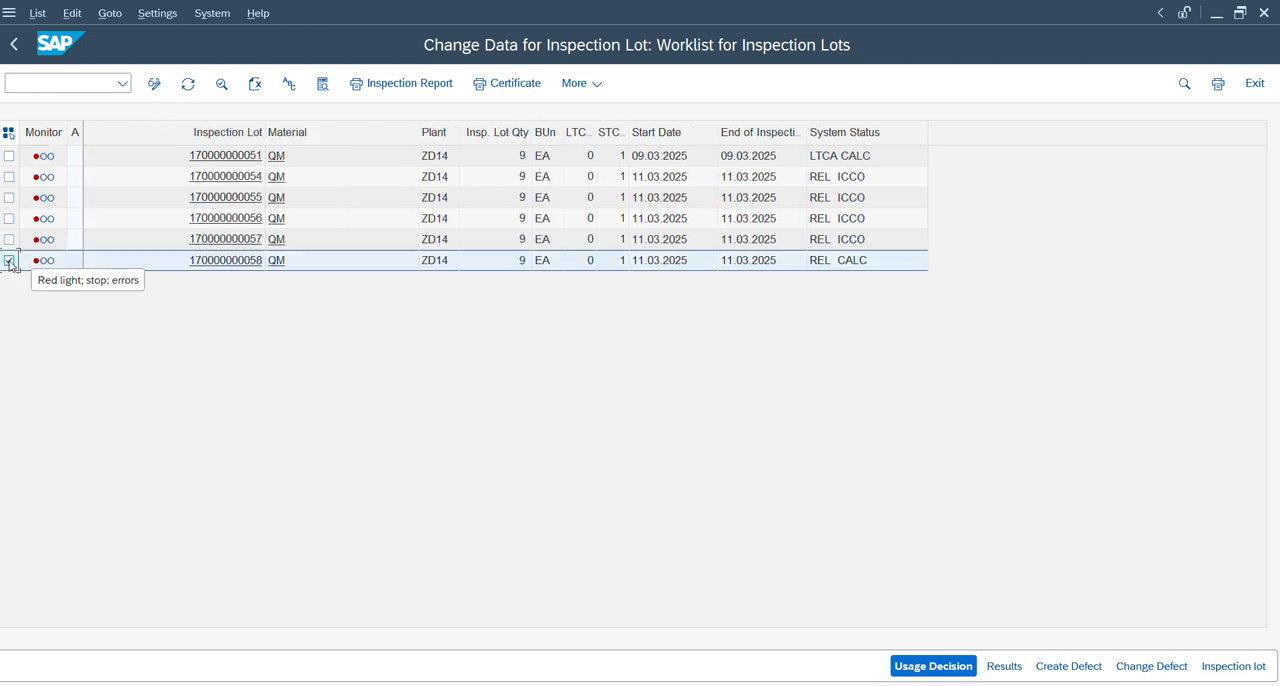
left_click(933, 663)
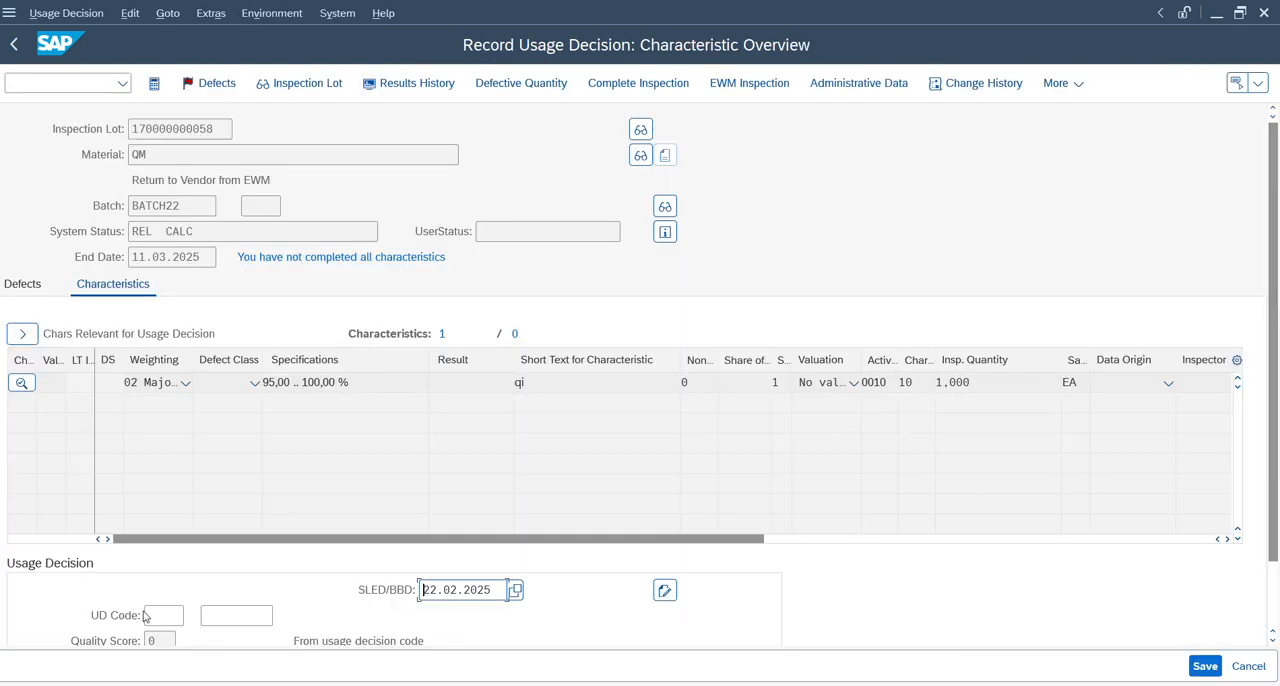
left_click(152, 616)
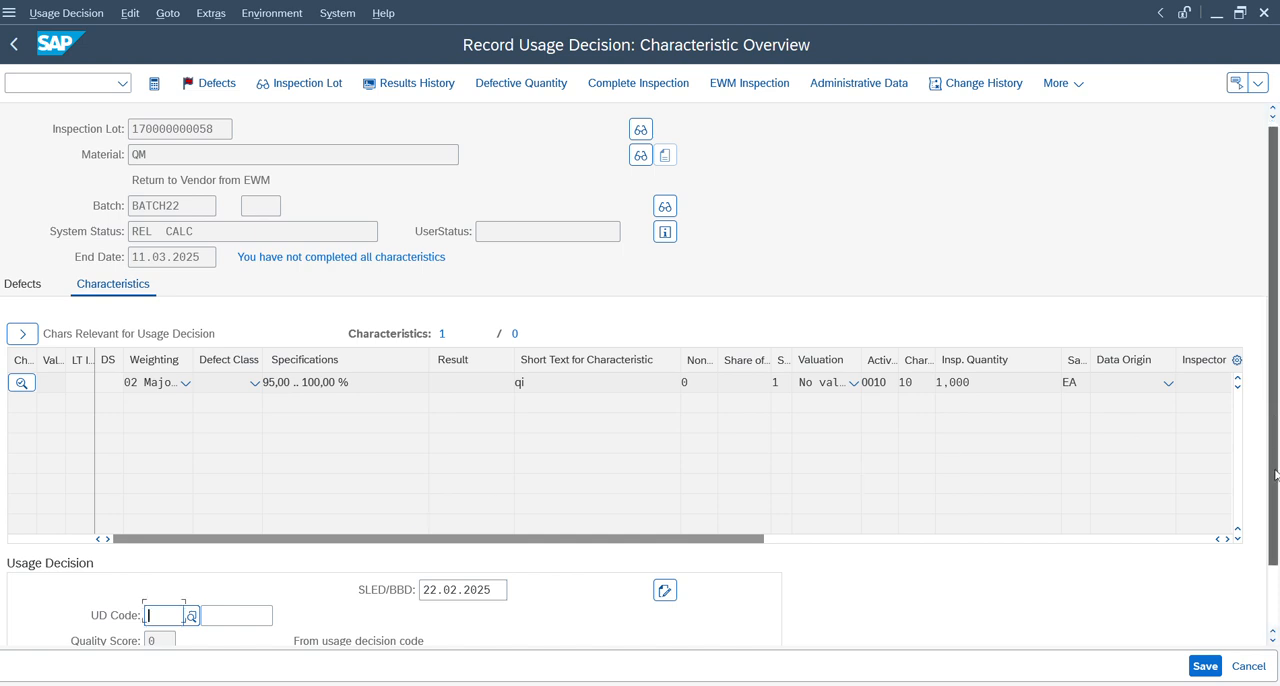
scroll(413, 565, "down", 2)
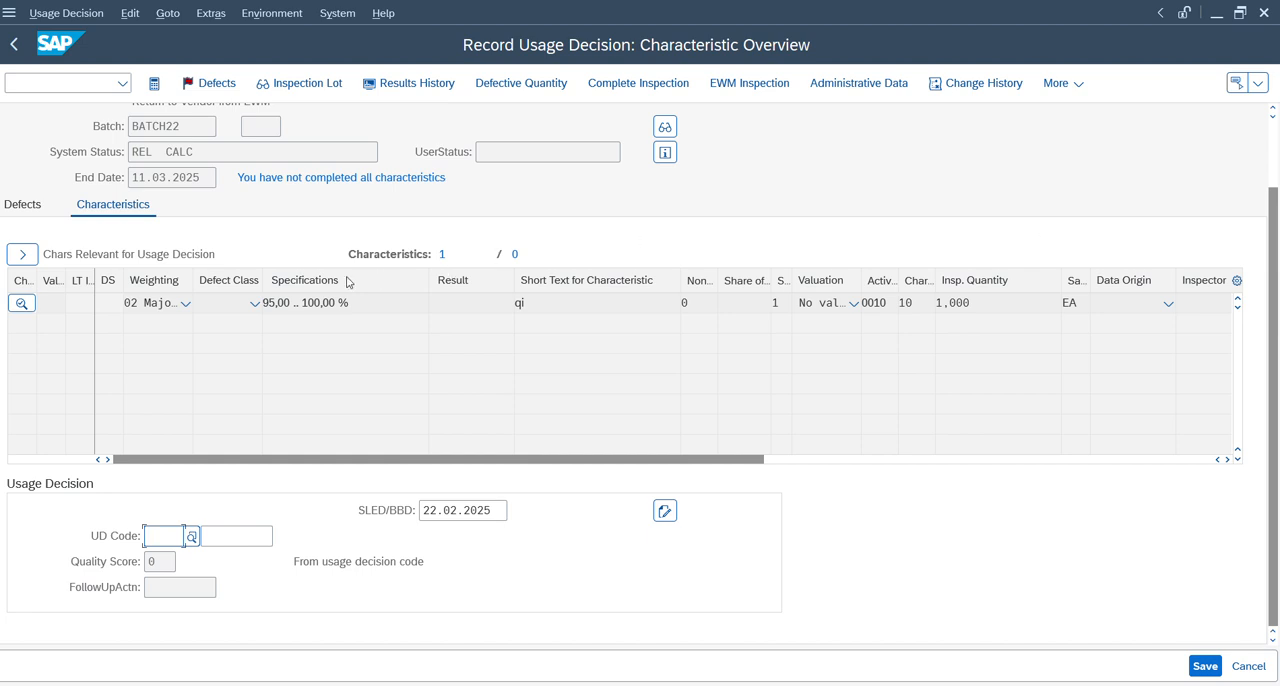
left_click(762, 85)
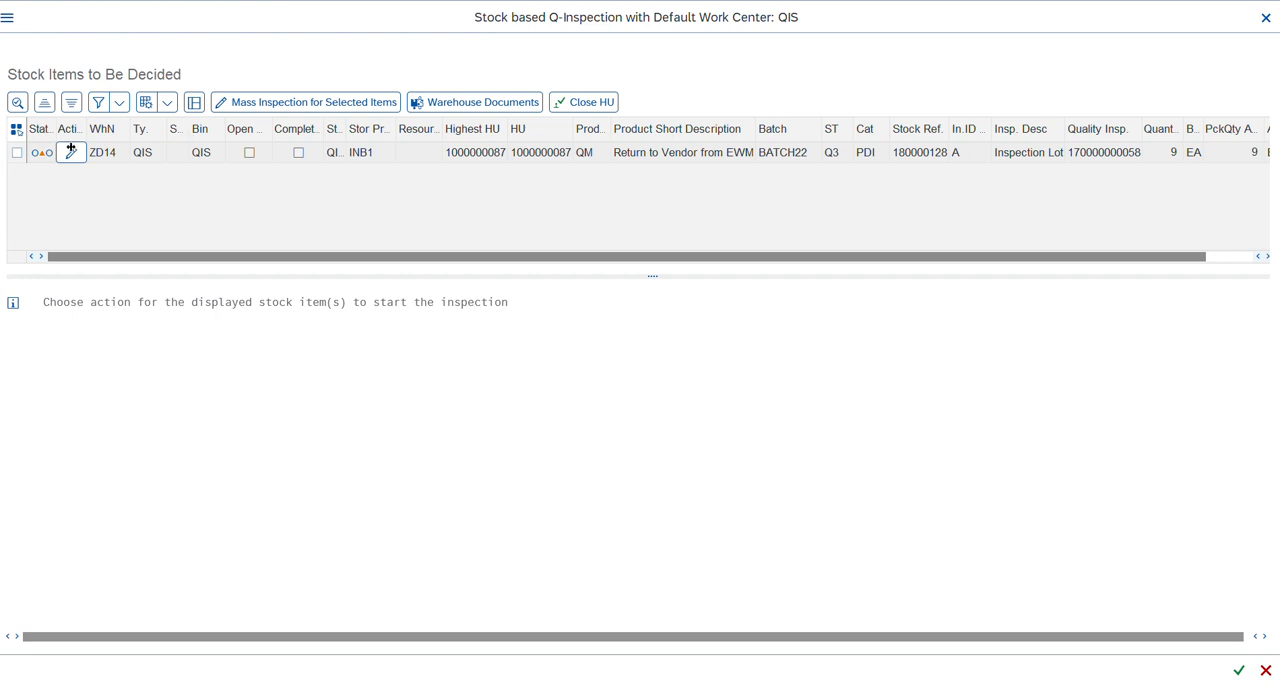
left_click(76, 156)
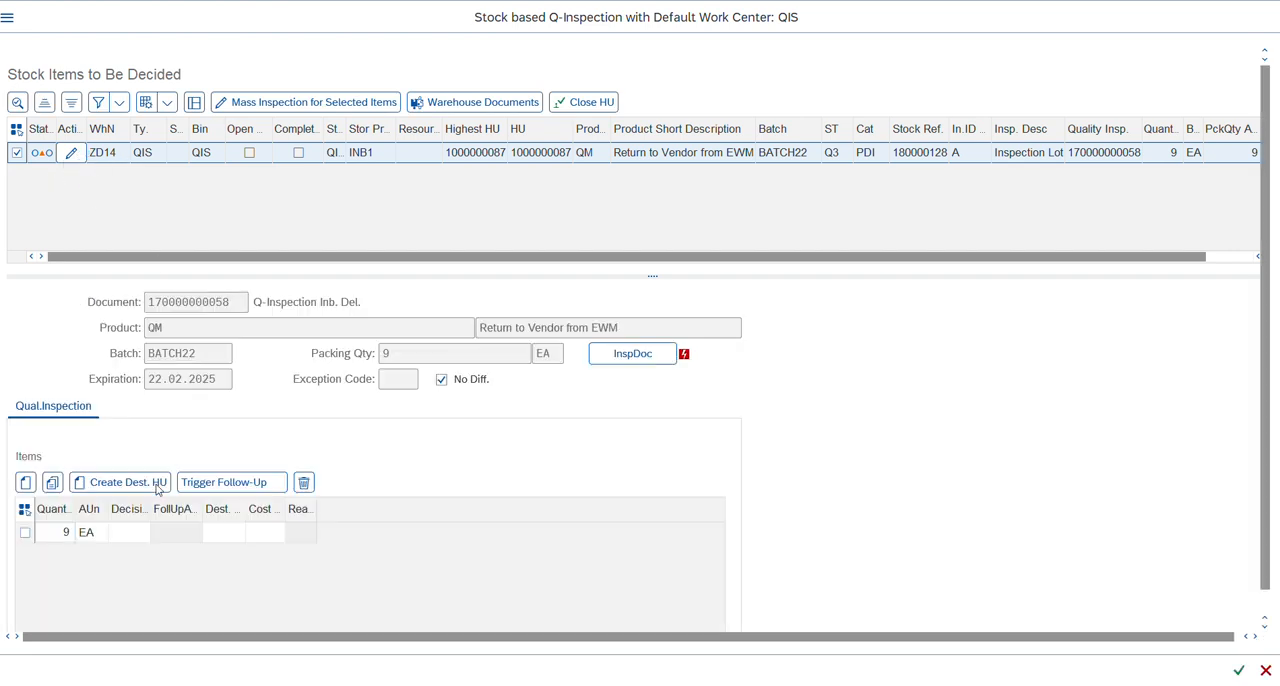
Set the inspection item's quantity to 2 EA and display the available usage decisions for the partial lot.
left_click(66, 532)
left_click(120, 539)
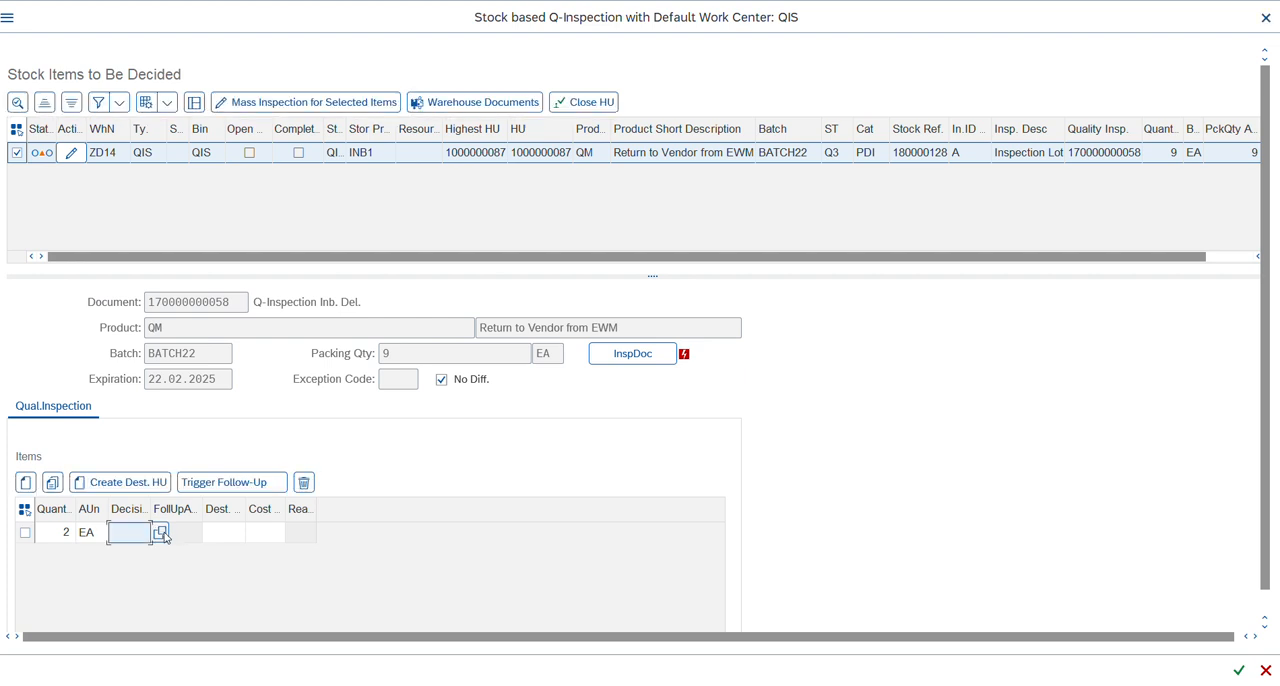
left_click(161, 533)
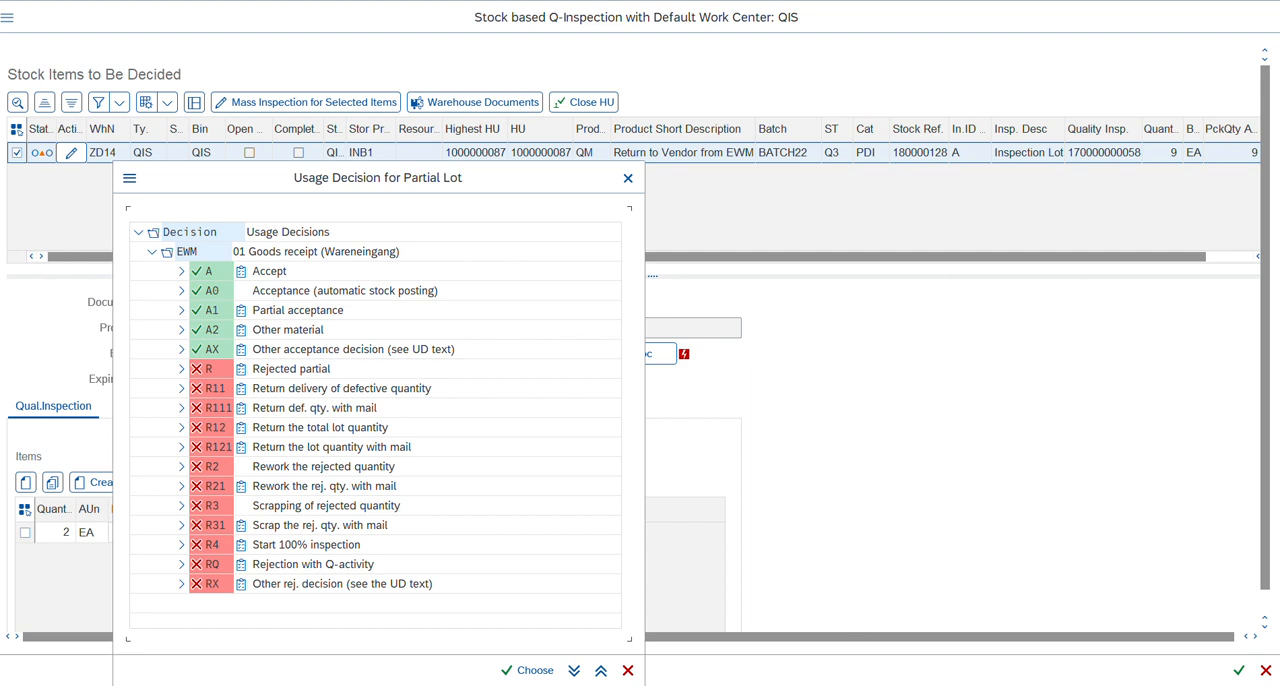
Start SPRO in a new session from the Confirm Warehouse Task window and open the SAP Reference IMG.
mouse_move(862, 684)
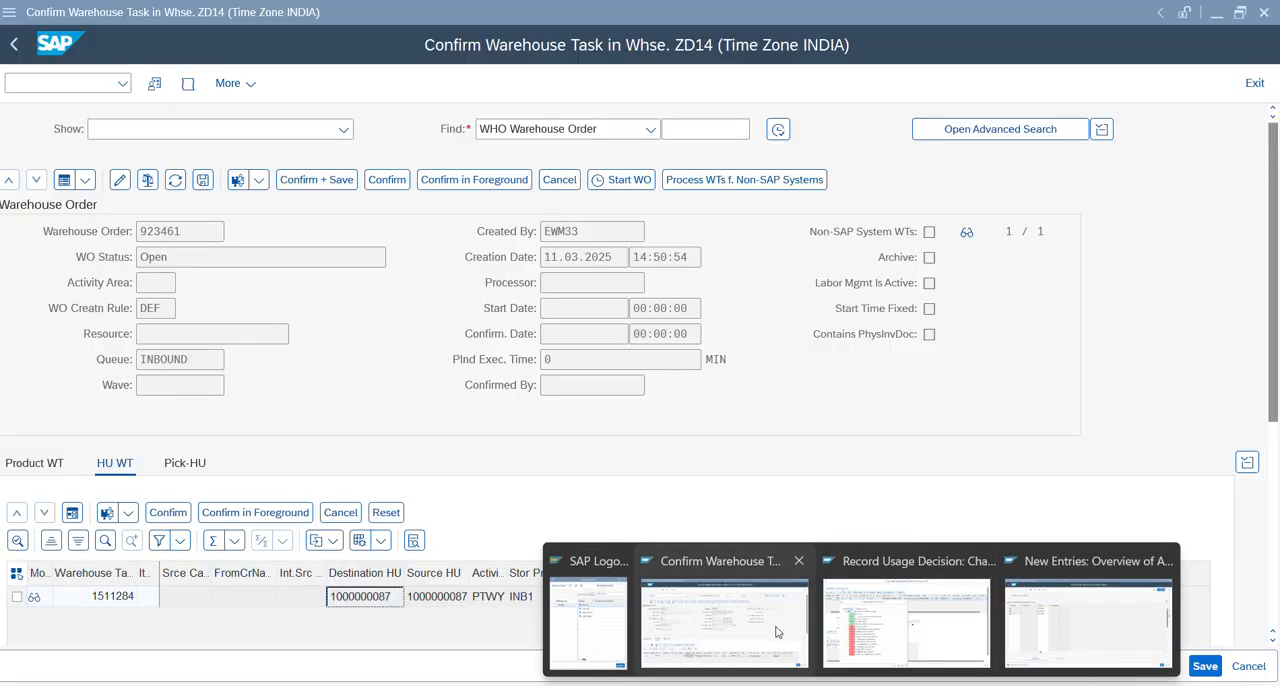
left_click(776, 632)
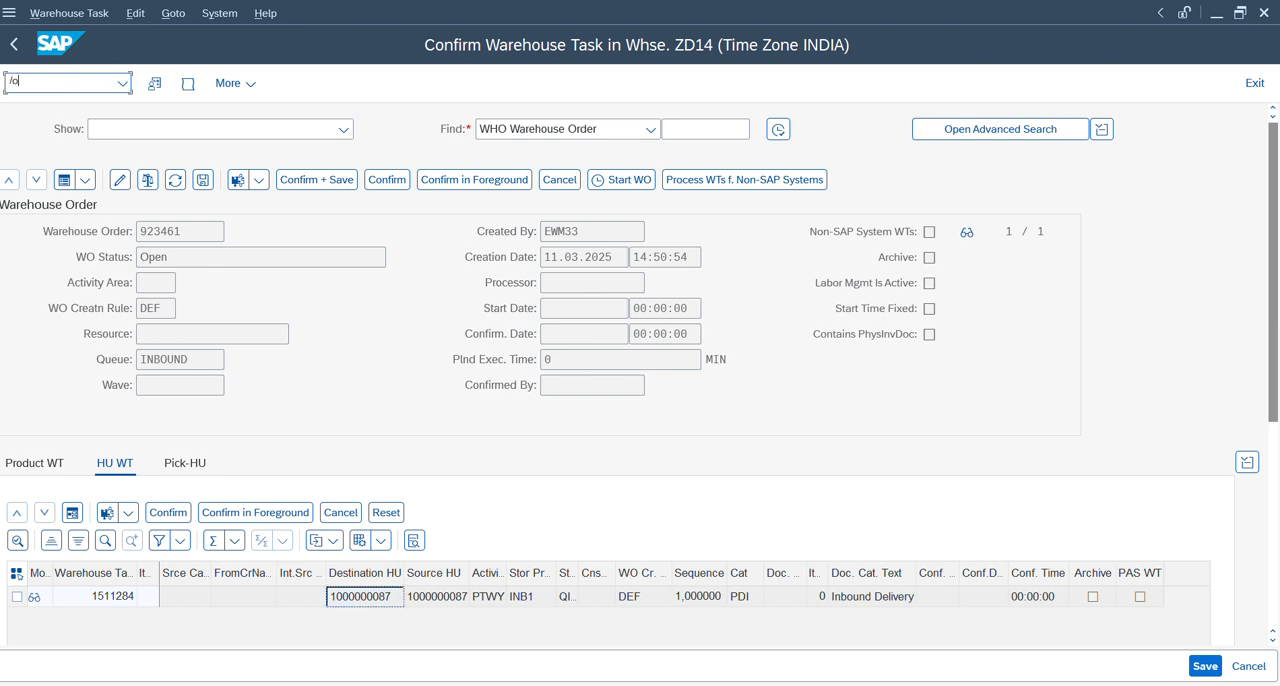
type("/ospro")
key("Return")
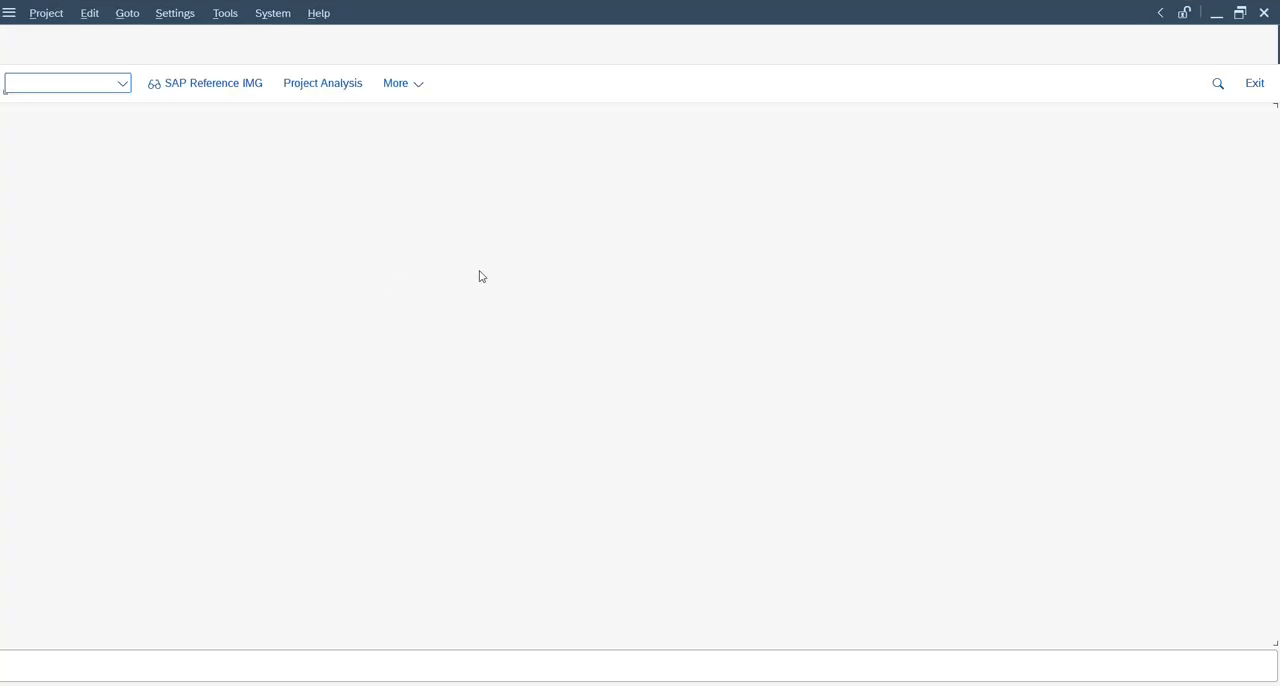
key("alt+Tab")
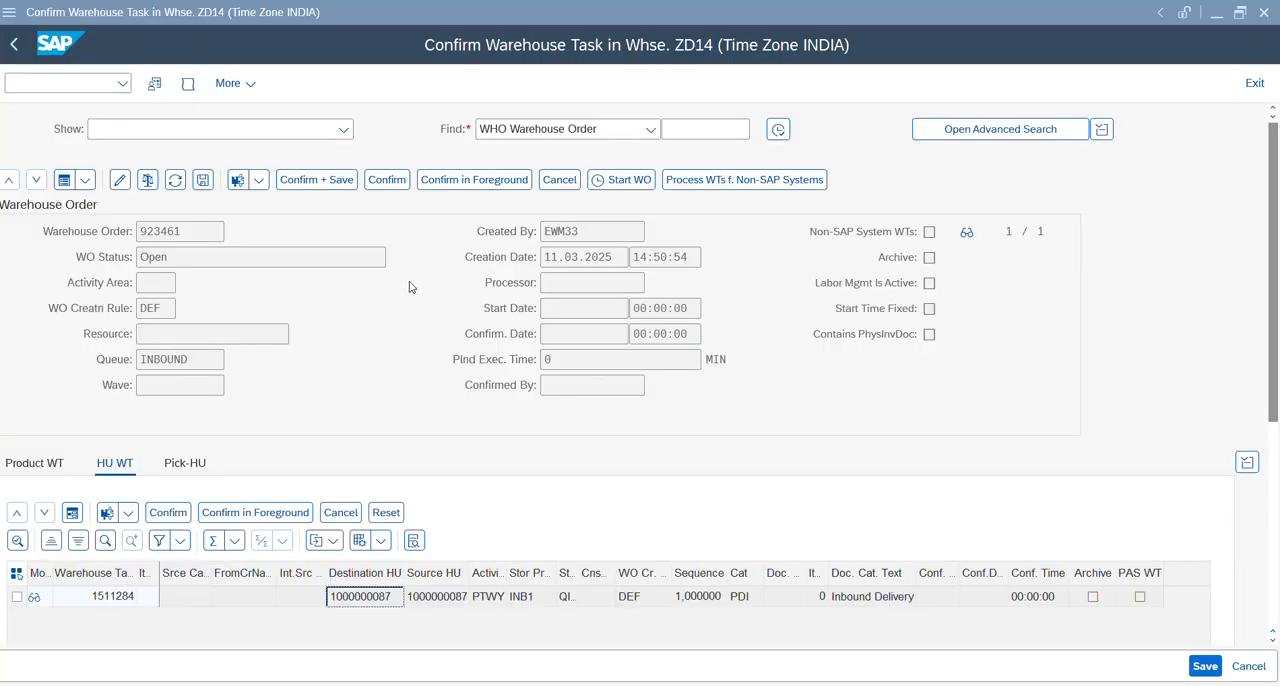
key("alt+Tab")
key("alt+Tab")
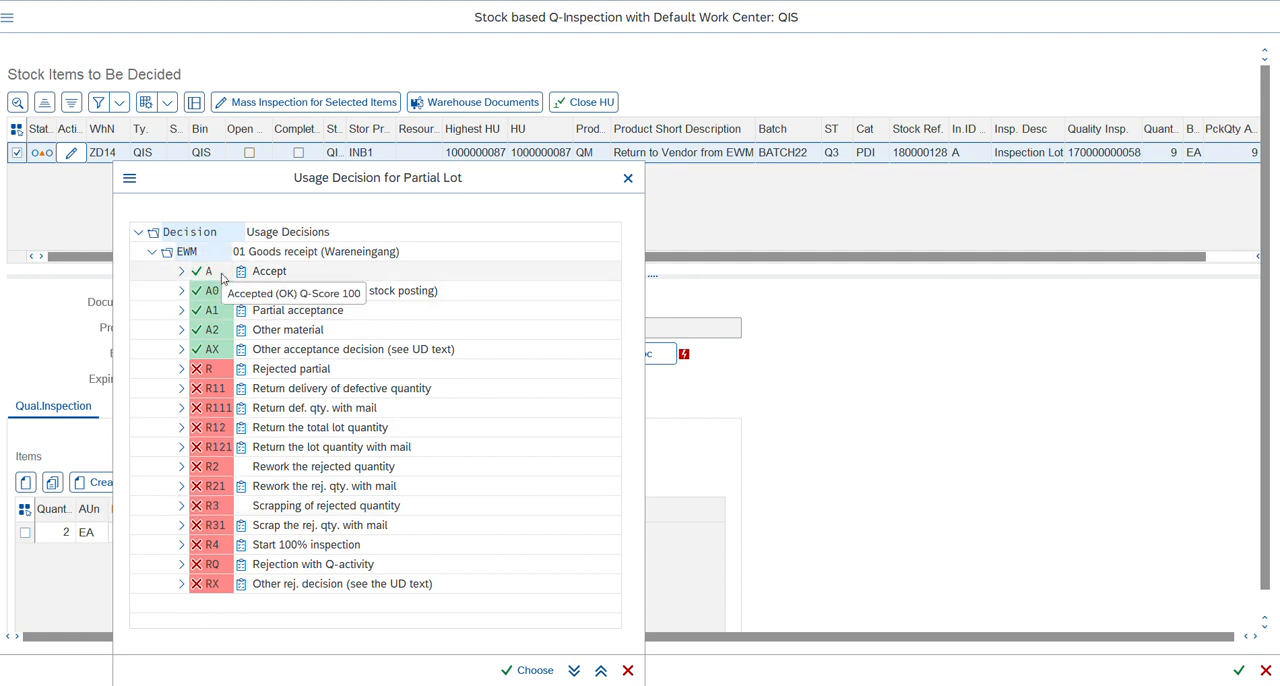
key("alt+Tab")
key("alt+Tab")
key("Tab")
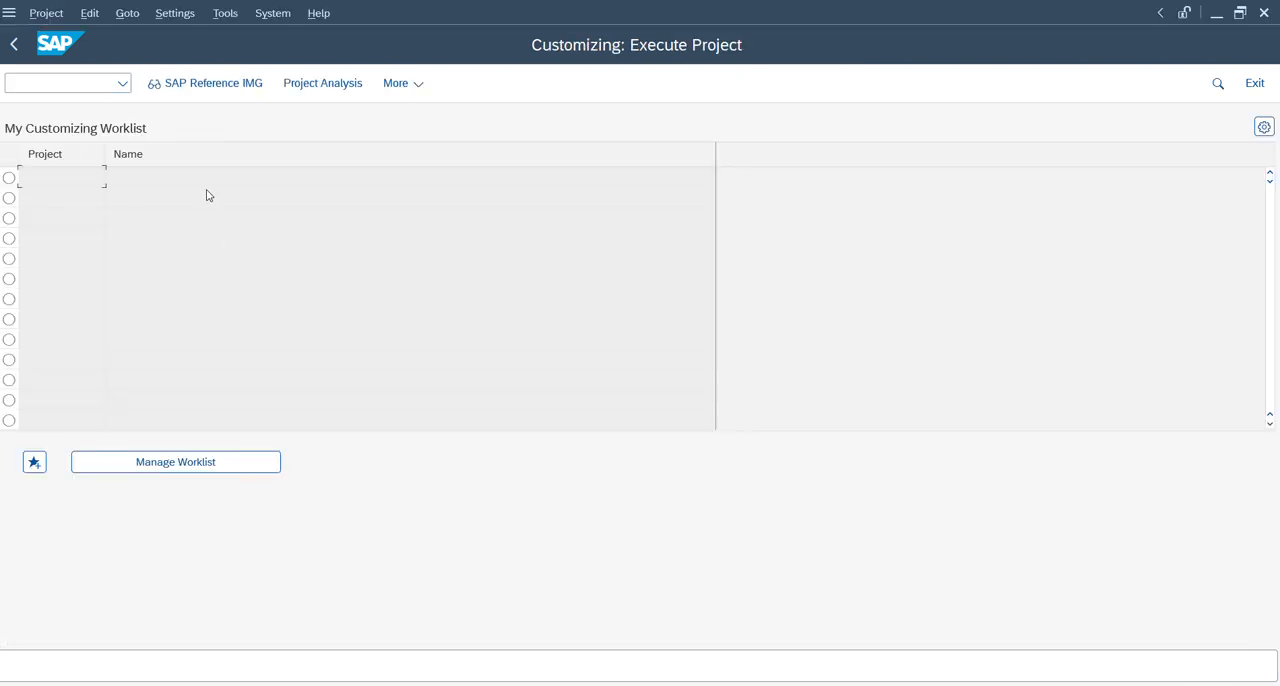
left_click(220, 88)
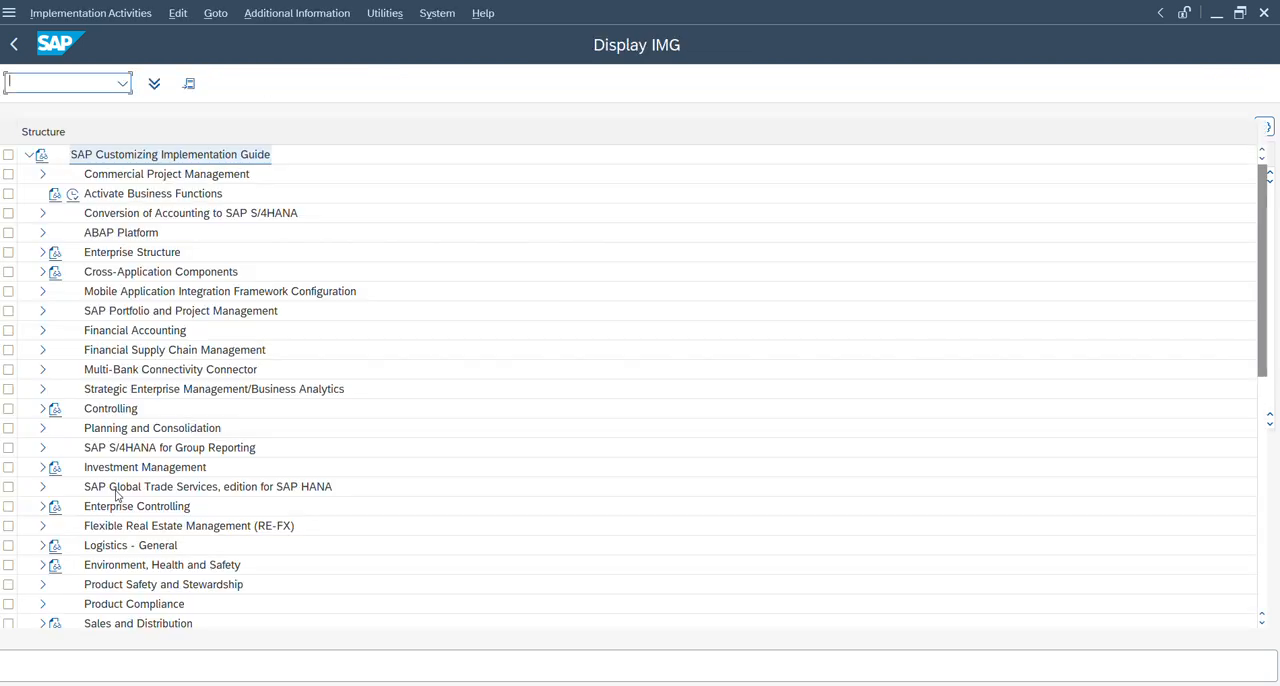
Expand the Quality Management node in the SAP Customizing Implementation Guide.
left_click(140, 488)
key("Down")
key("Down")
key("Down")
key("Down")
key("Down")
key("Down")
key("Down")
key("Down")
key("Down")
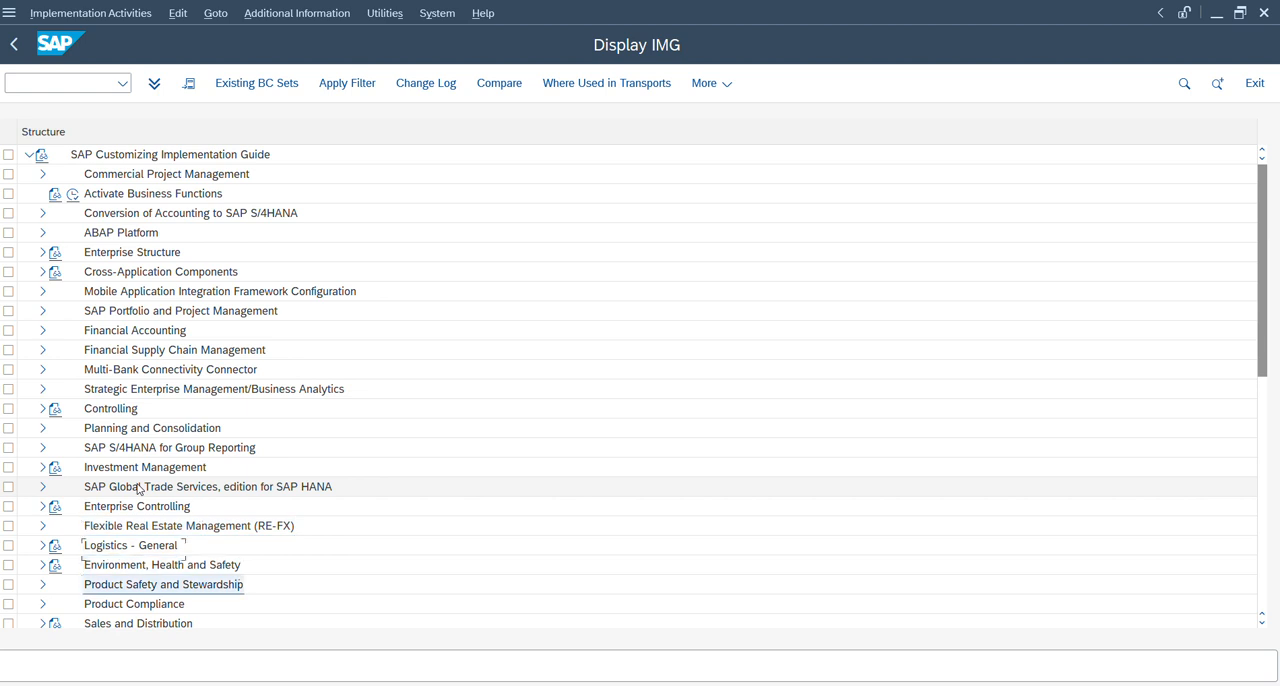
key("Down")
key("Down")
key("Down")
key("Down")
key("Down")
key("Down")
key("Down")
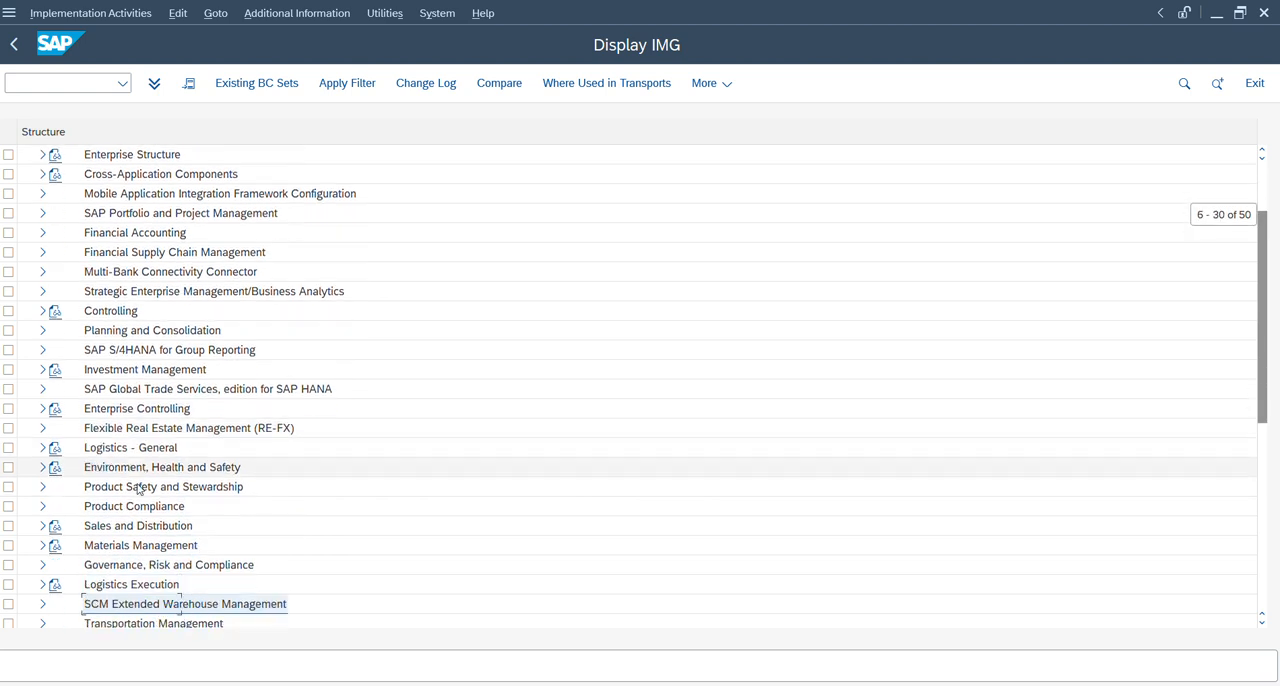
key("Up")
key("Up")
key("Up")
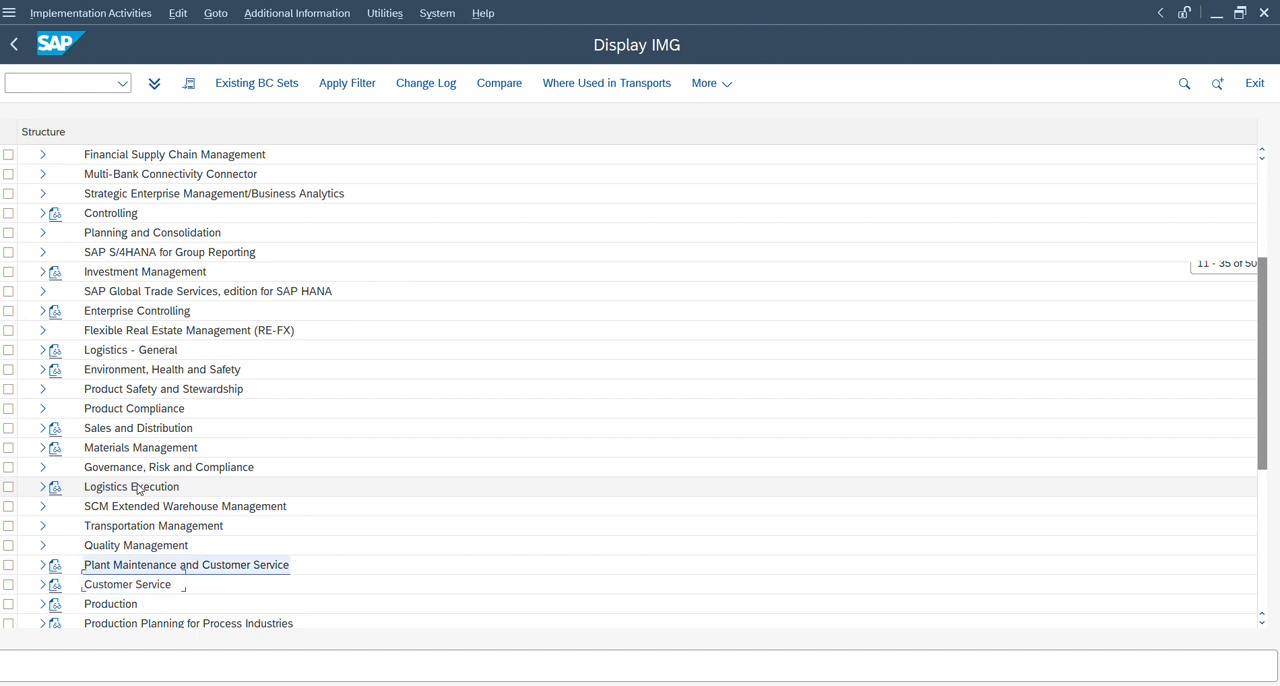
key("Right")
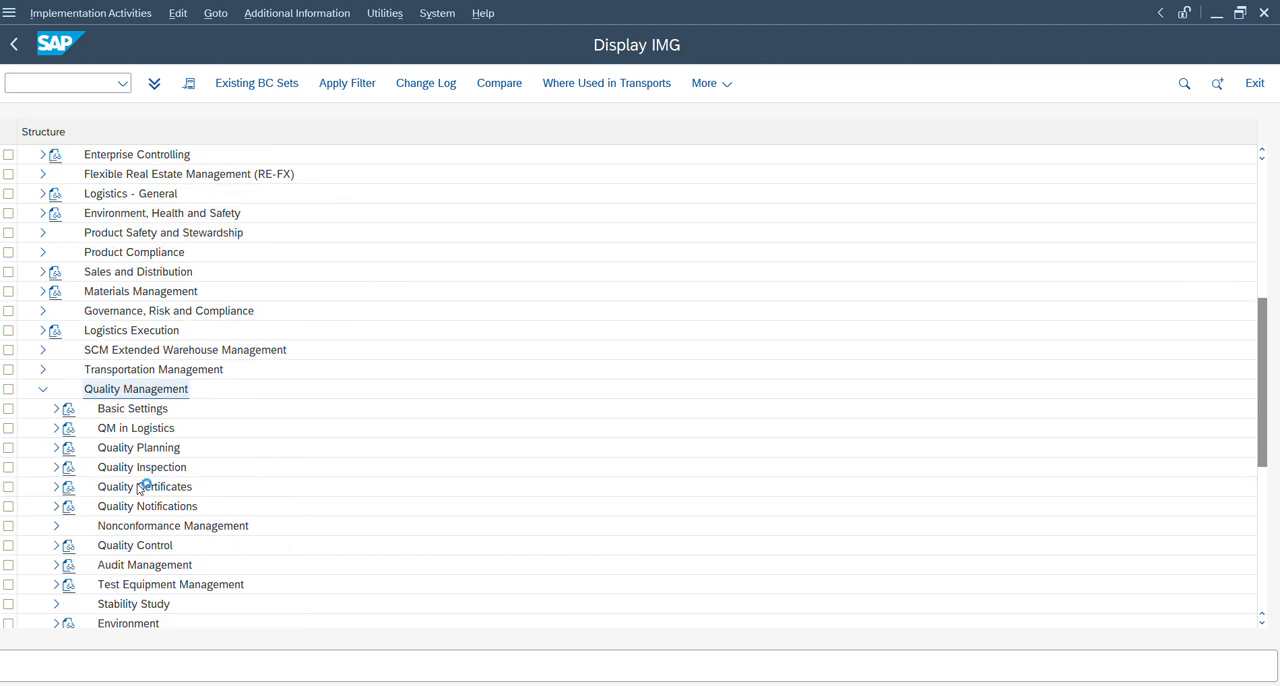
Look through the Quality Management subnodes for the node holding the plant-level settings.
key("Down")
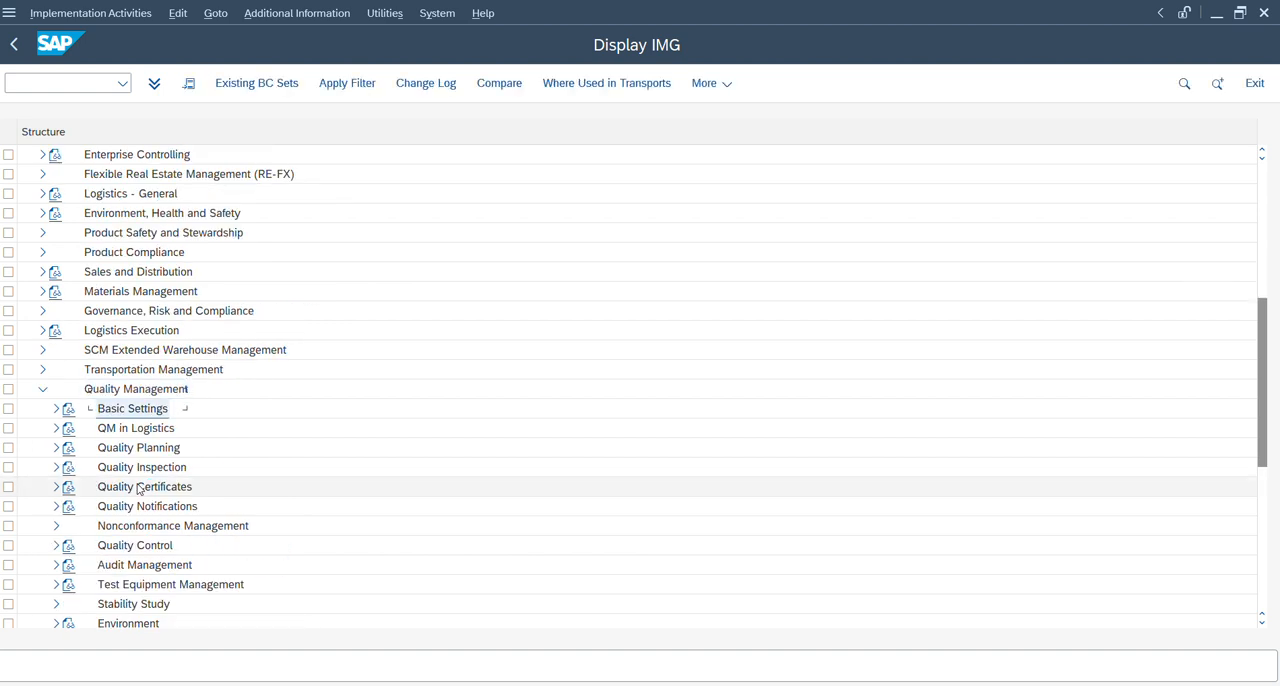
key("Down")
key("Down")
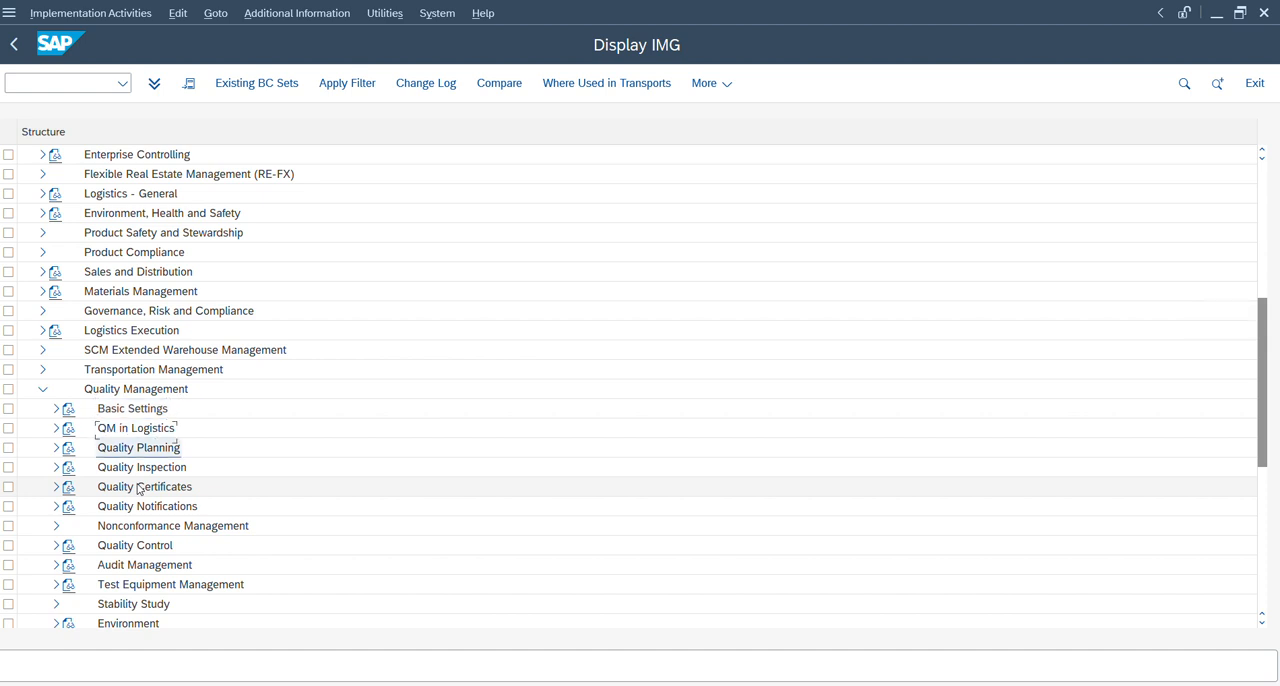
key("Down")
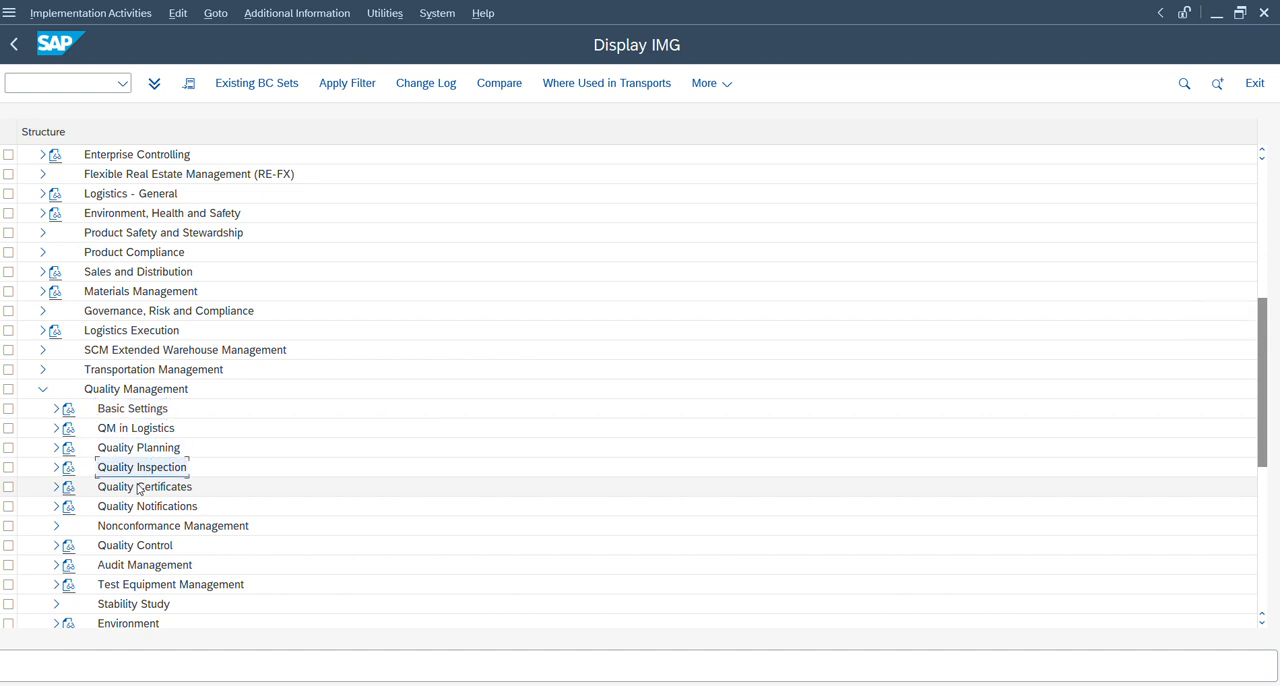
key("Down")
key("Down")
key("Down")
key("Up")
key("Up")
key("Up")
key("Up")
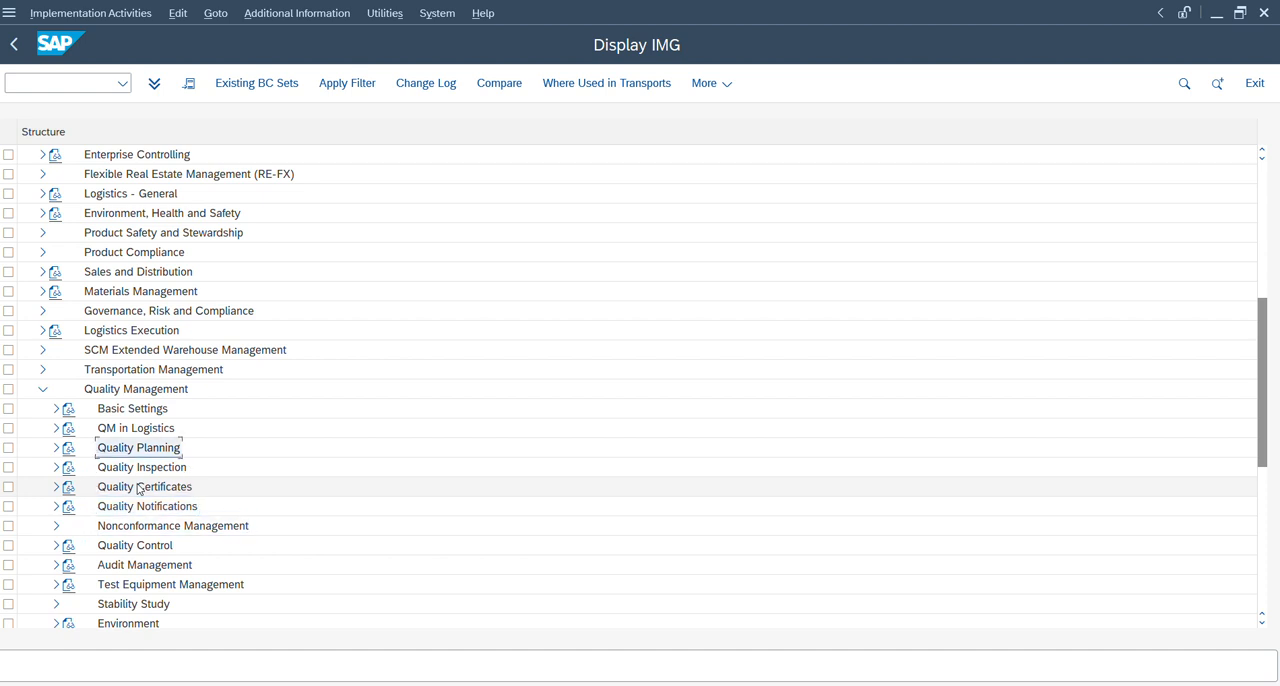
key("Down")
key("Up")
key("Up")
key("Up")
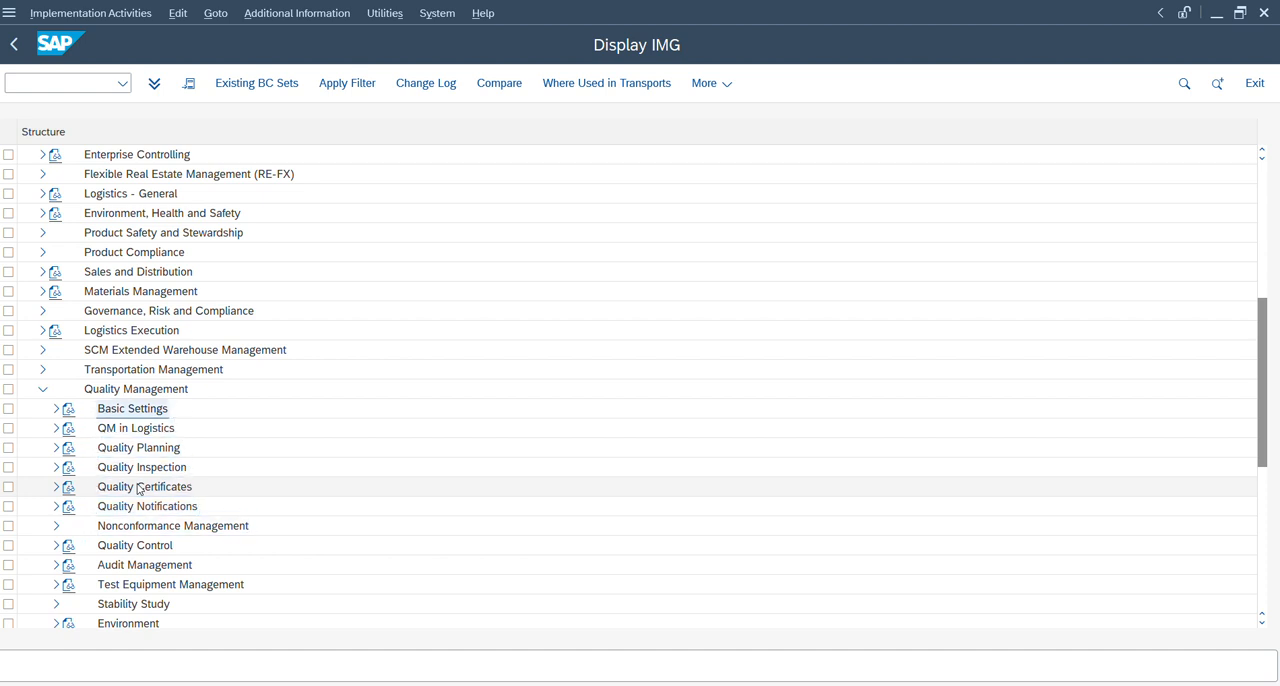
Expand Basic Settings under Quality Management and open the Maintain Settings at Plant Level activity.
key("Right")
key("Down")
key("Down")
key("Down")
key("Down")
key("Down")
key("Down")
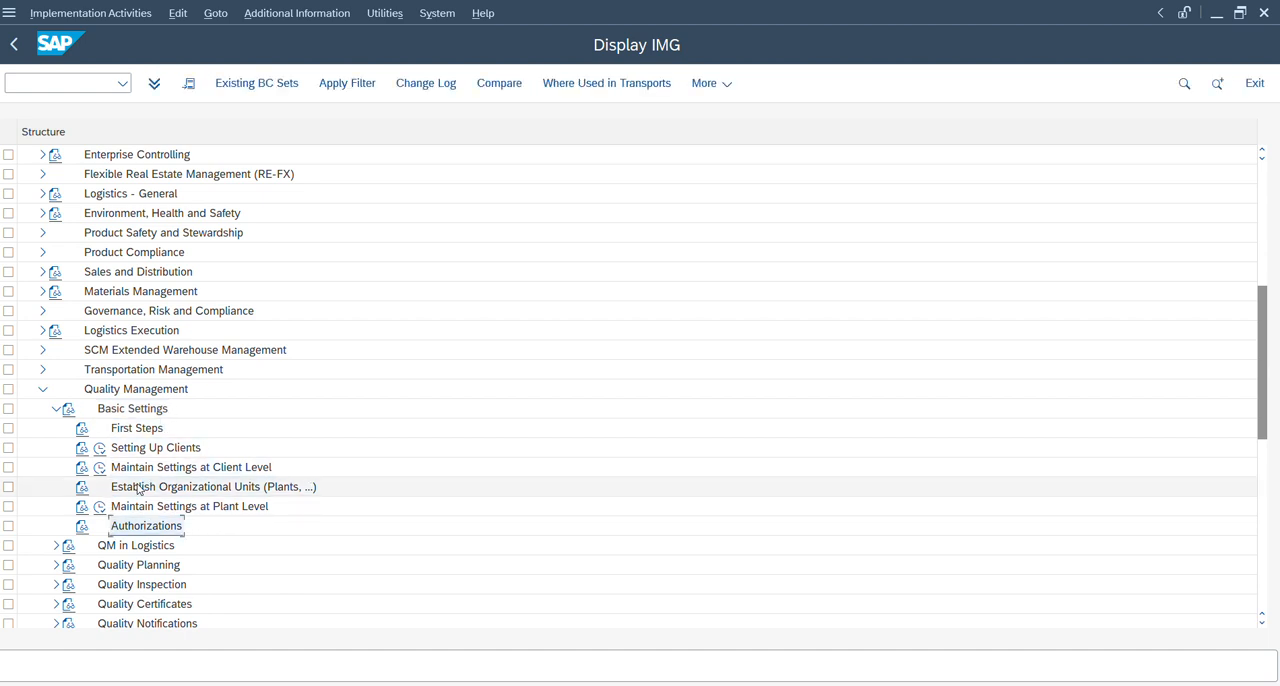
key("Up")
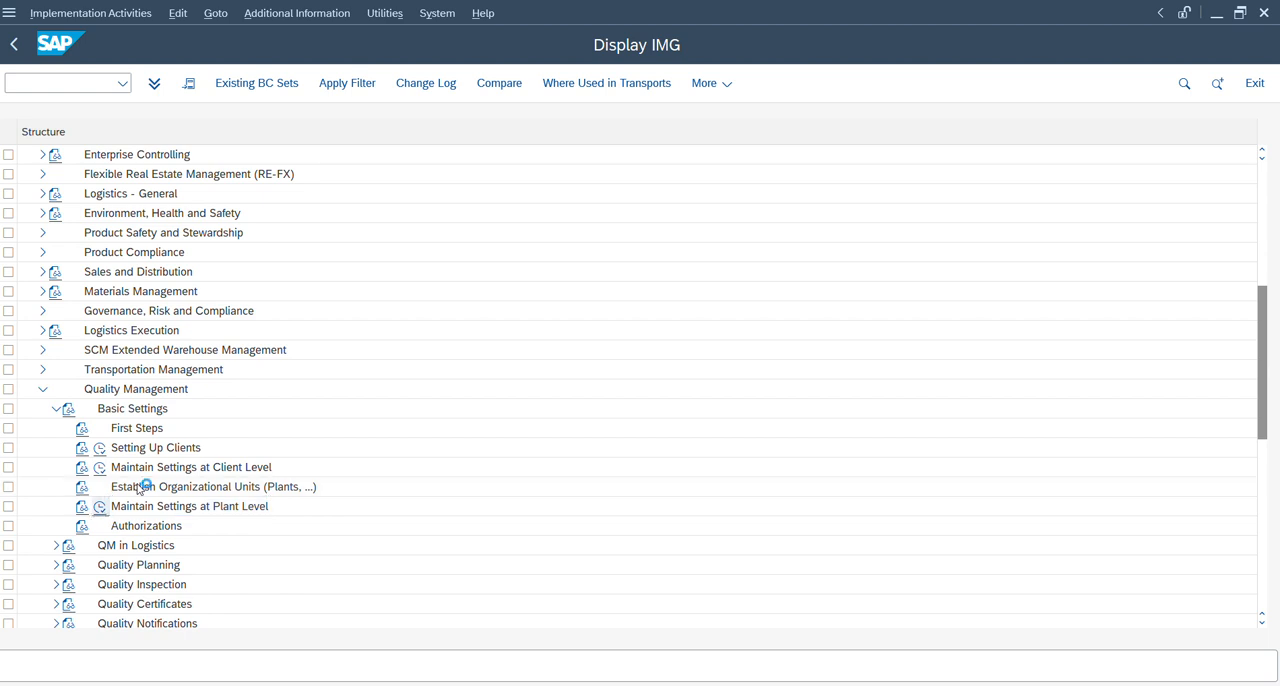
key("Return")
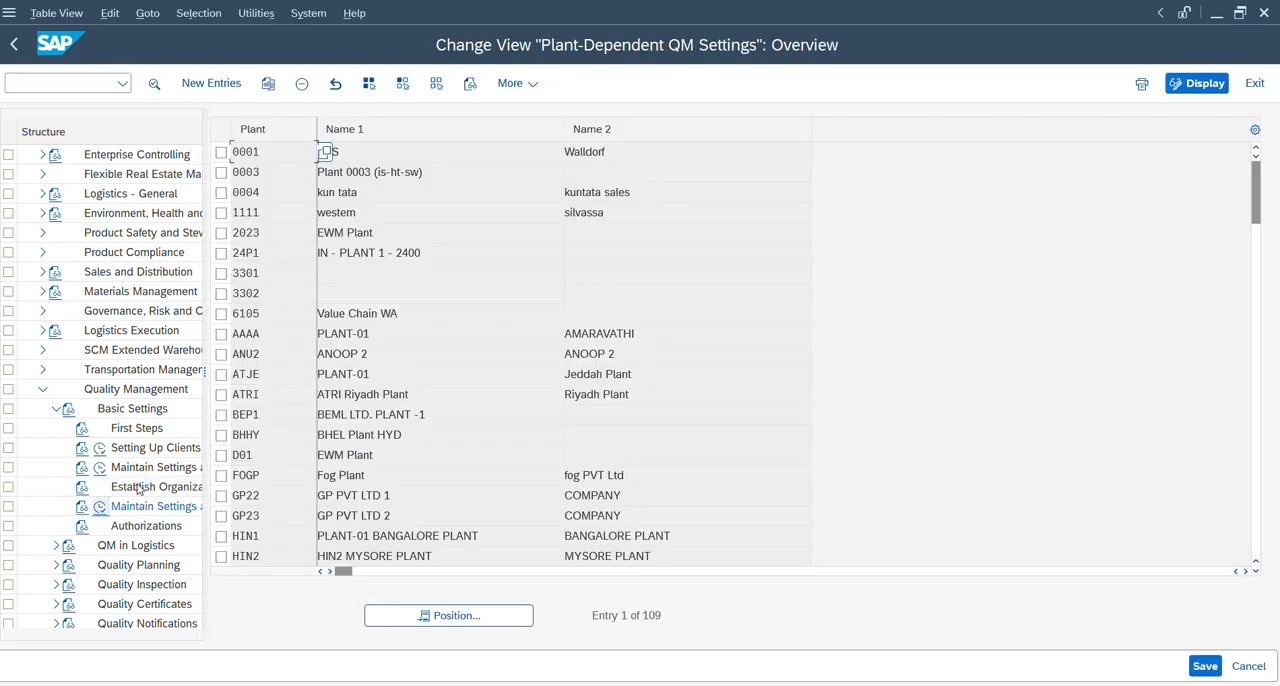
Find plant ZD14 in the Plant-Dependent QM Settings and open its Inspection Type-Specific Settings.
left_click(425, 616)
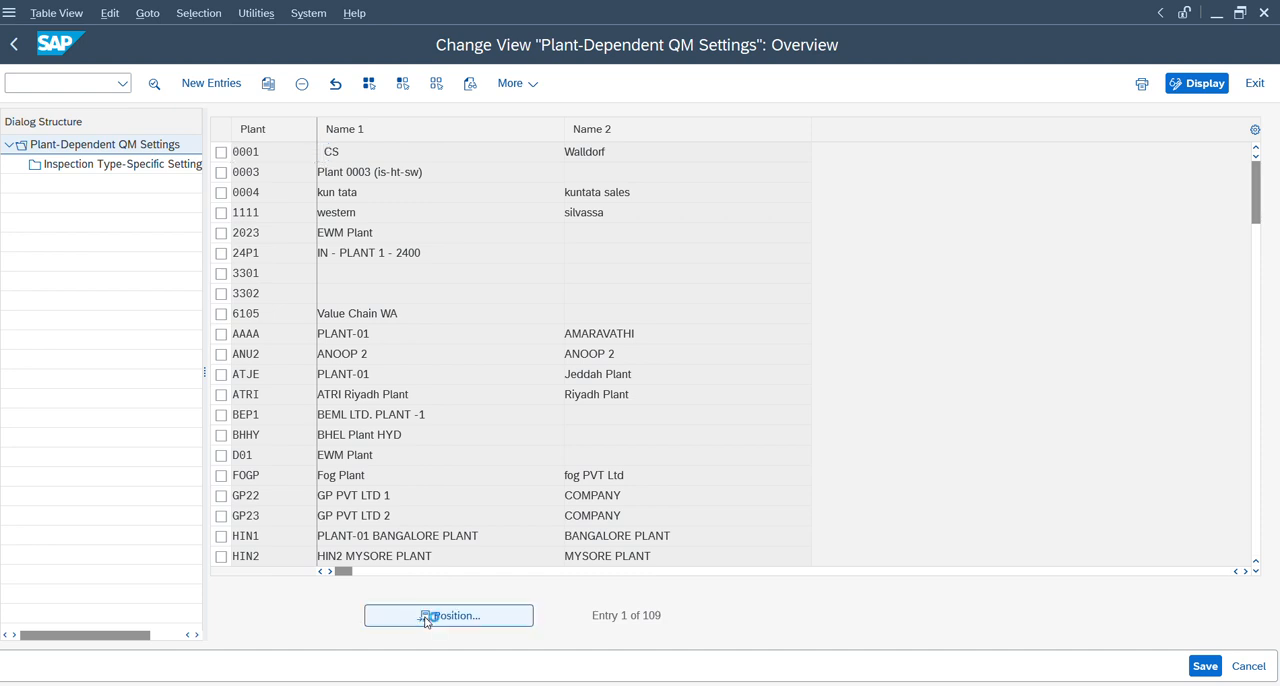
type("zd")
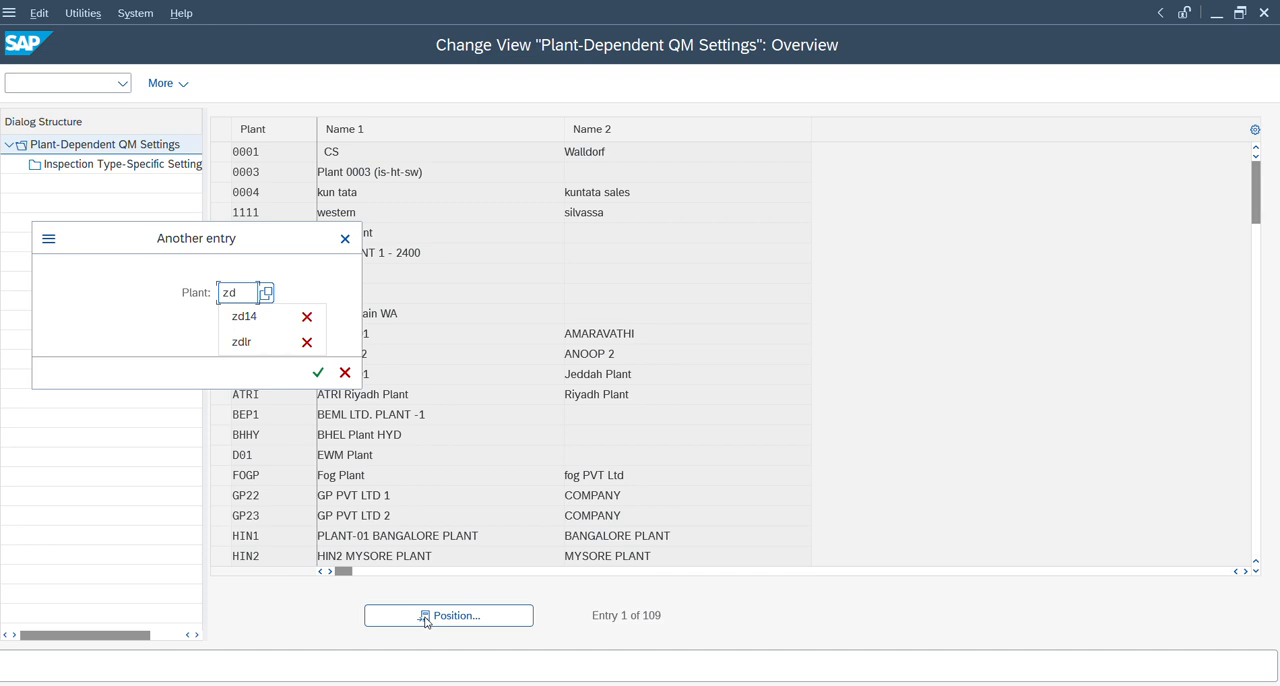
type("14")
key("Return")
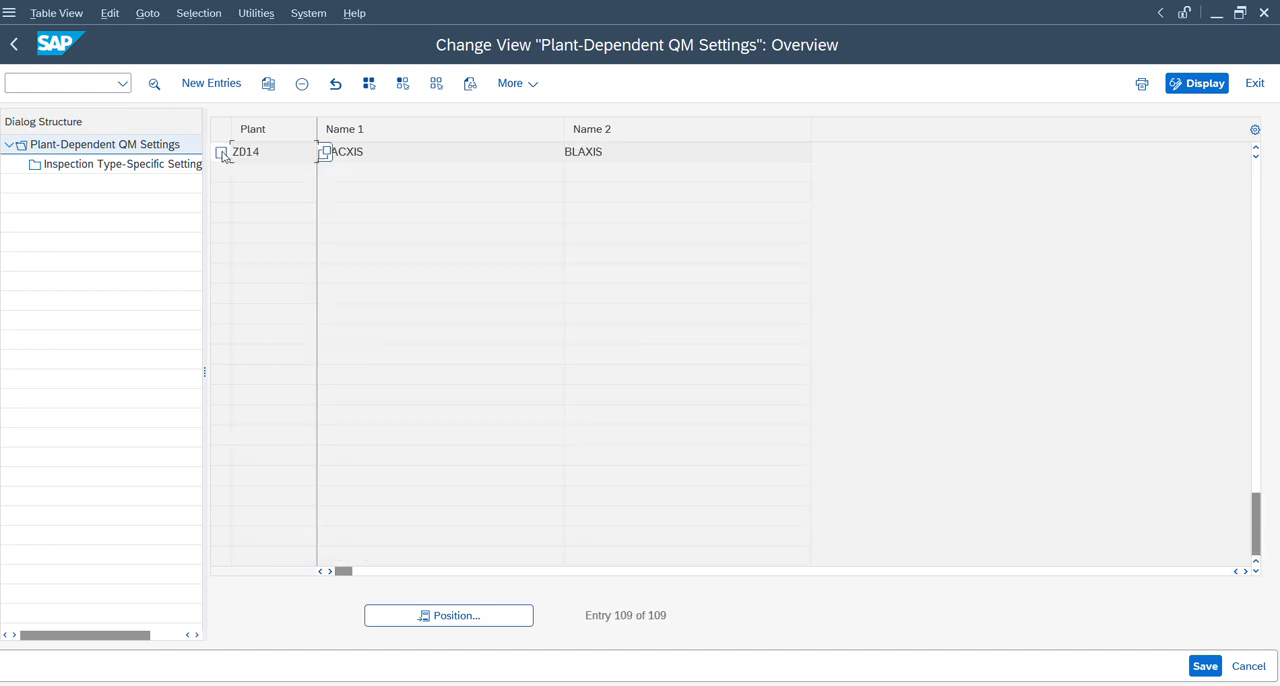
left_click(221, 152)
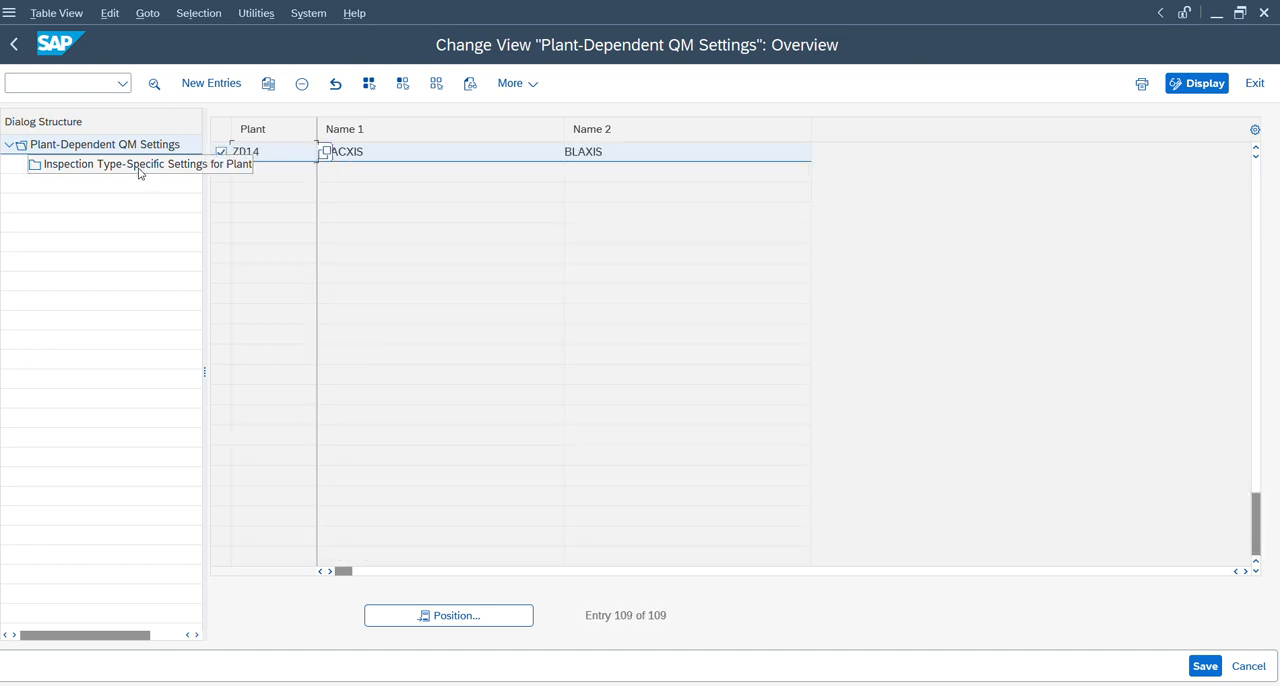
double_click(140, 168)
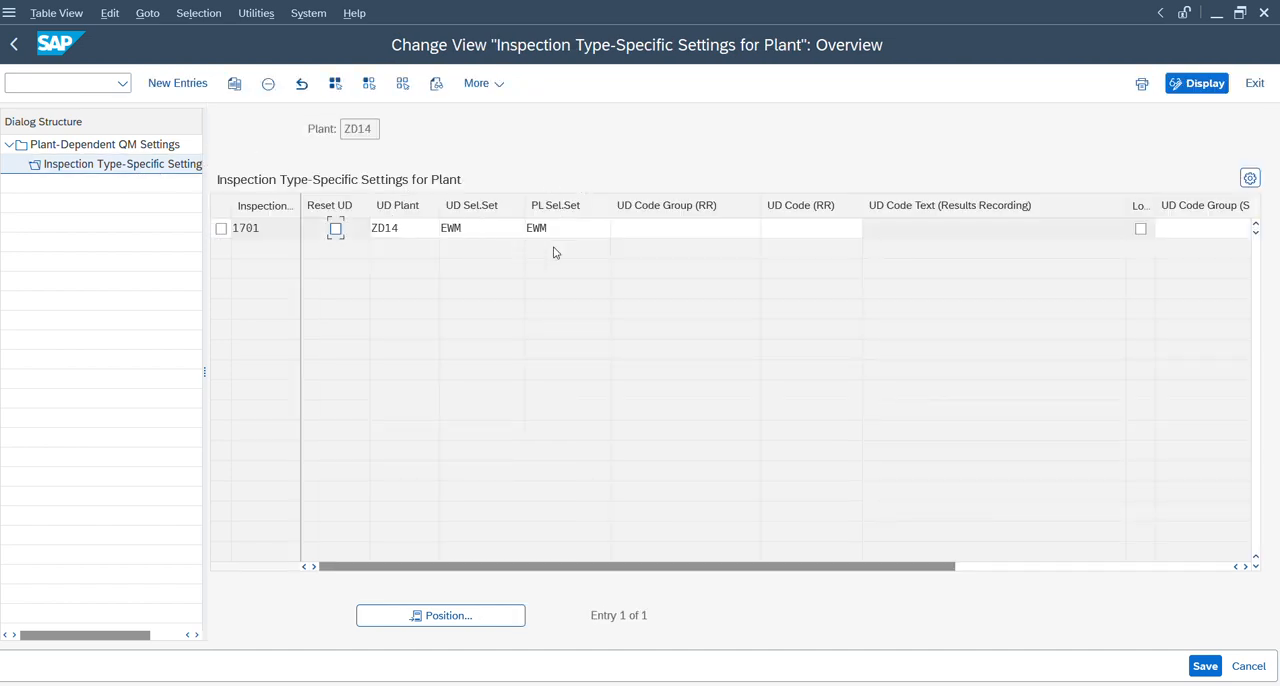
Switch to the QIS inspection window and examine the Accept, Partial acceptance and Rejected partial decisions for the partial lot.
key("alt+Tab")
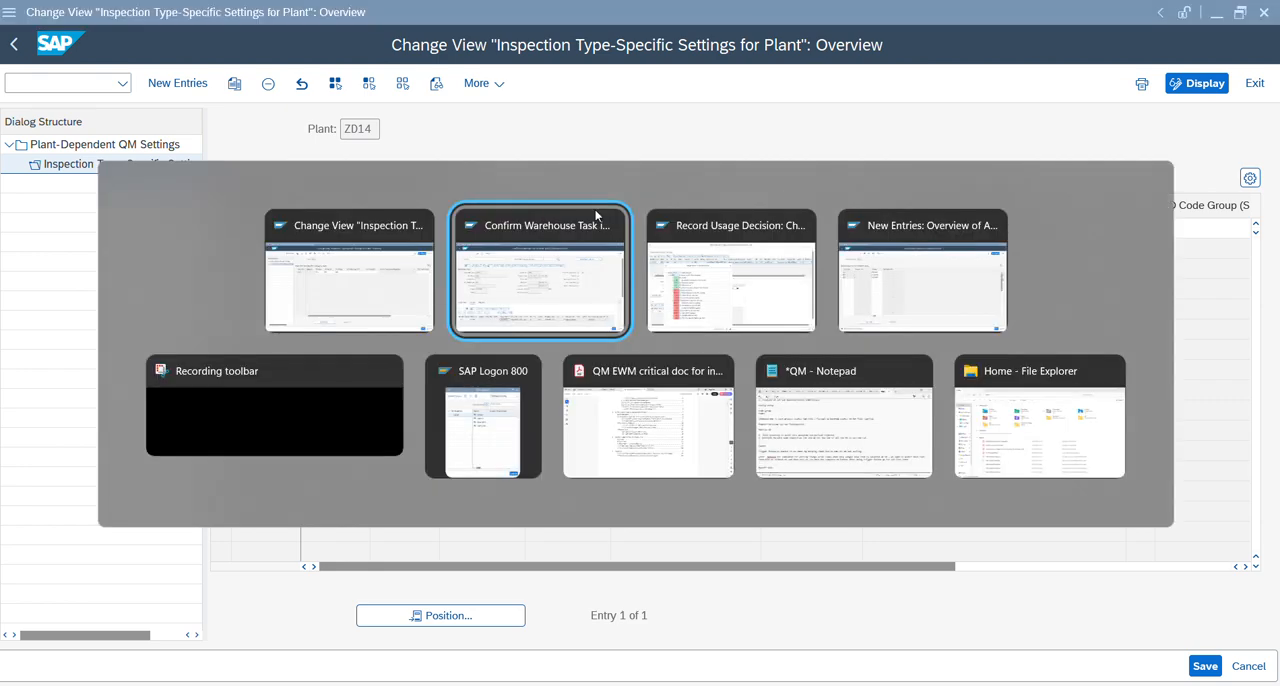
key("alt+Tab")
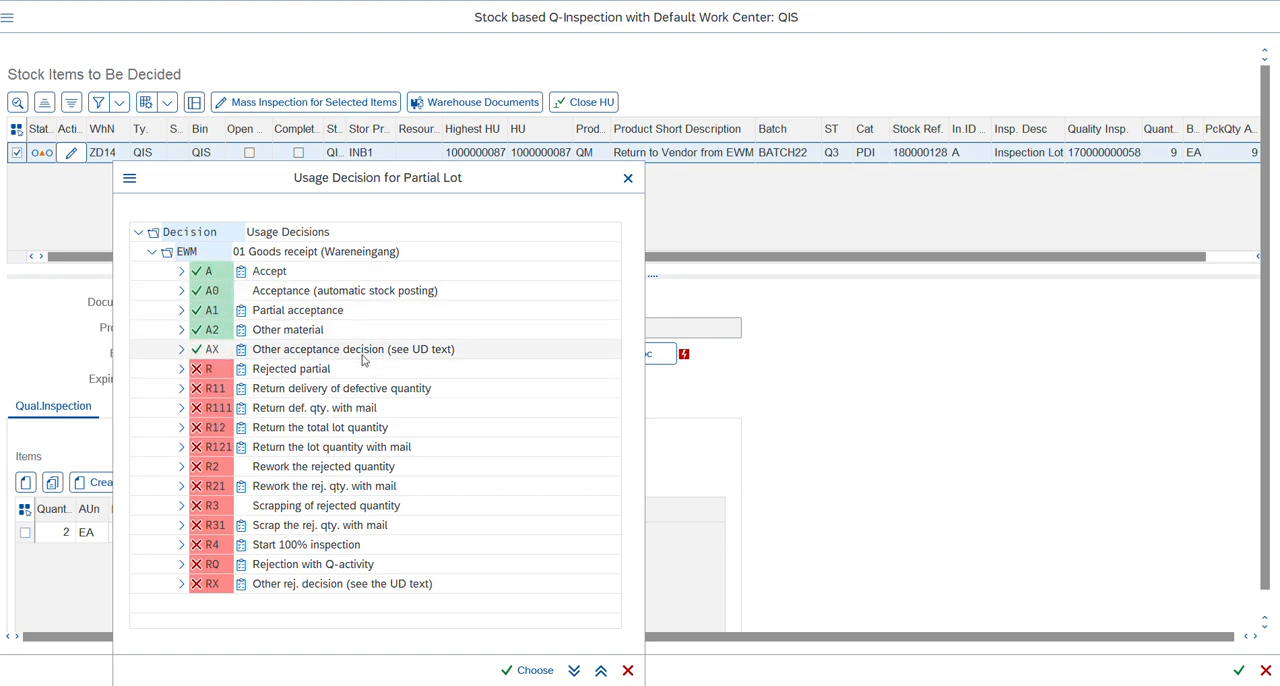
key("alt+Tab")
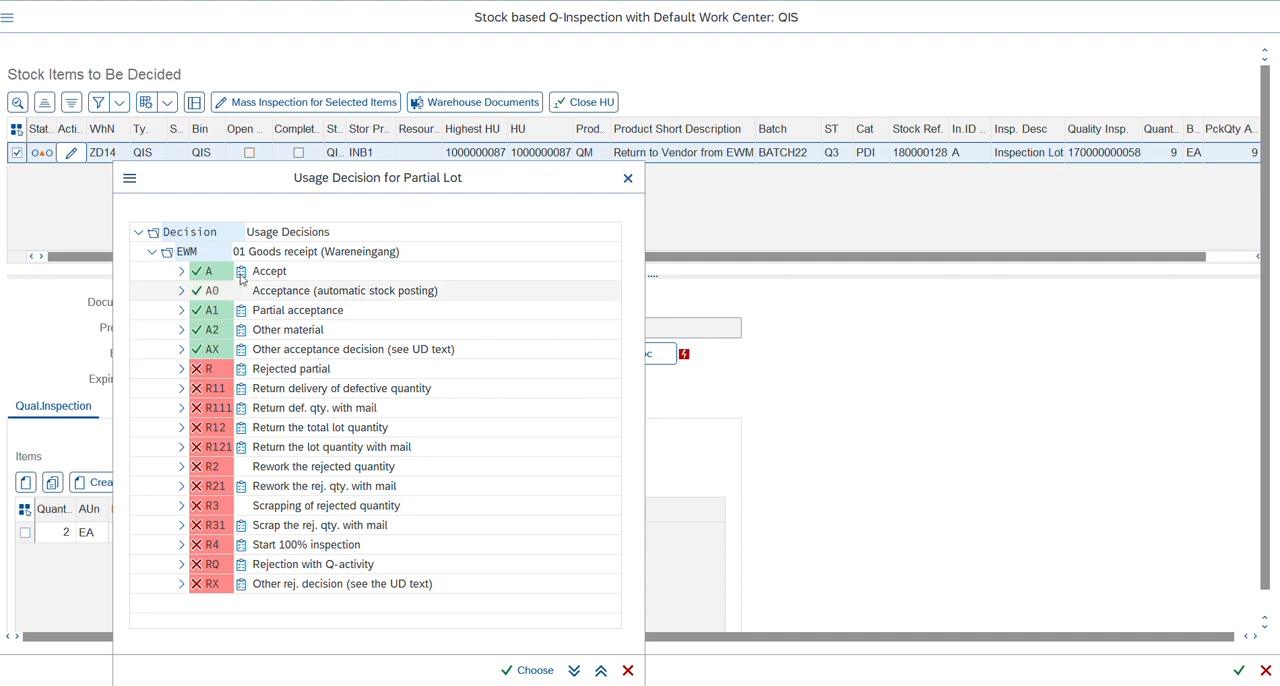
left_click(287, 315)
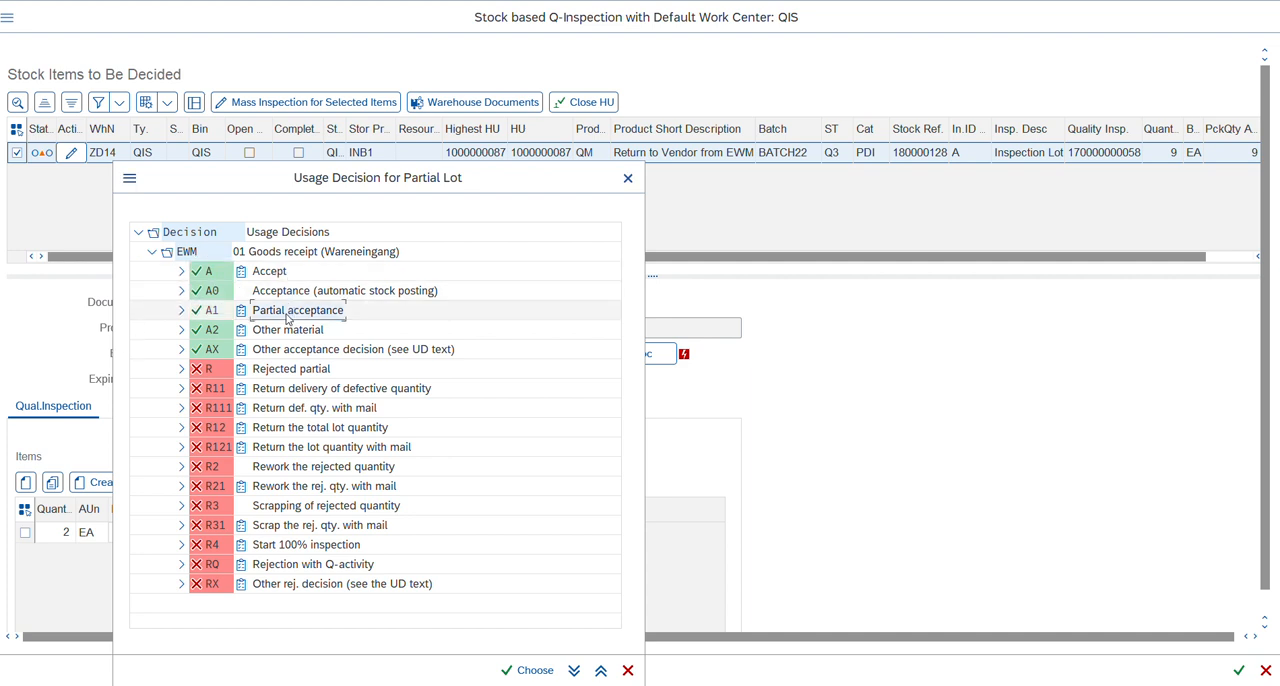
left_click(287, 369)
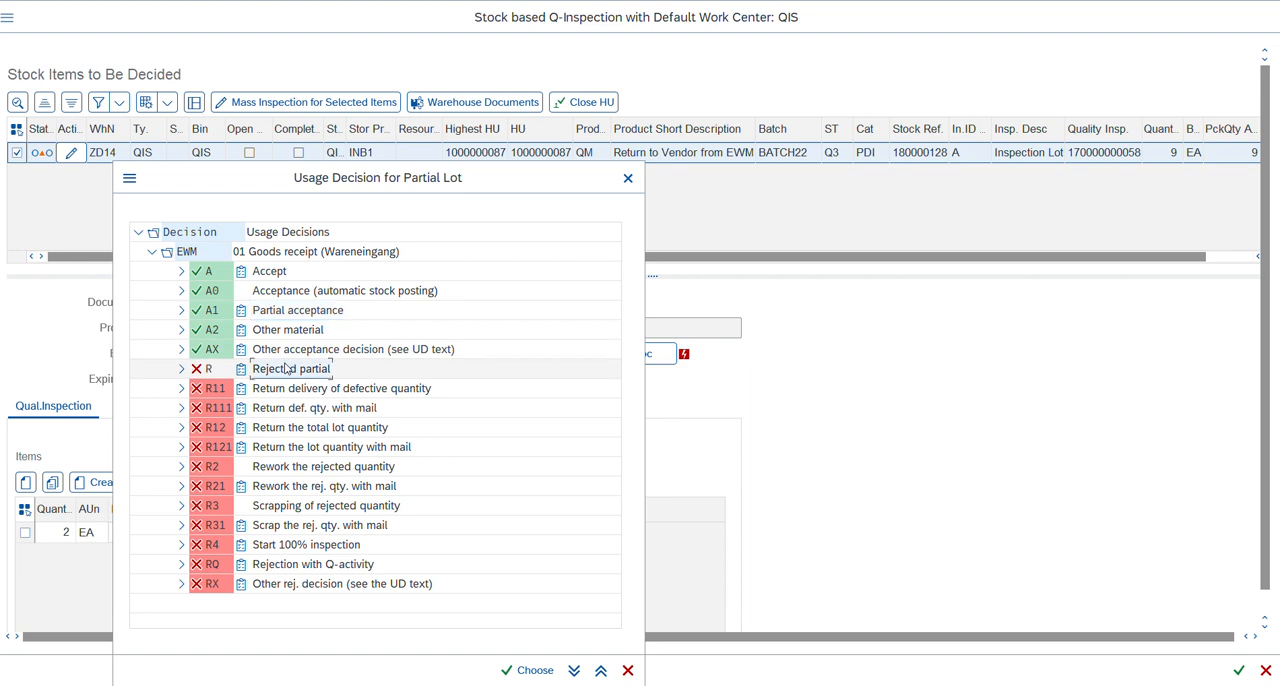
left_click(272, 273)
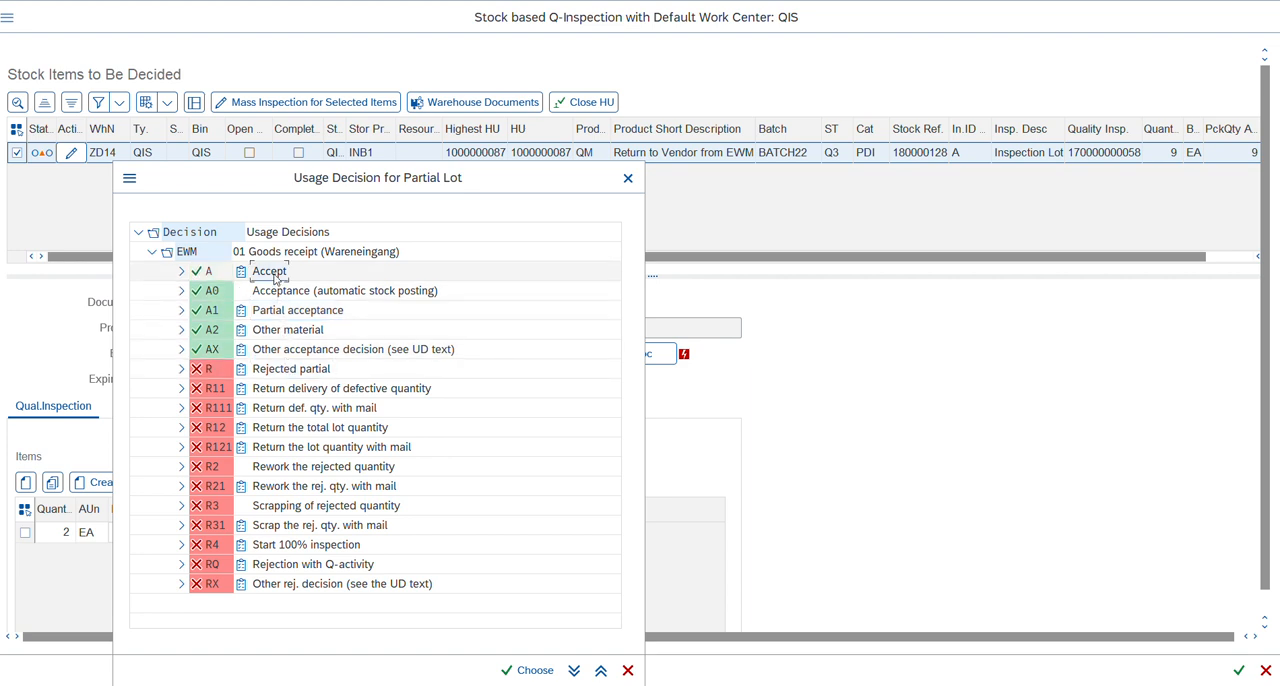
left_click(285, 314)
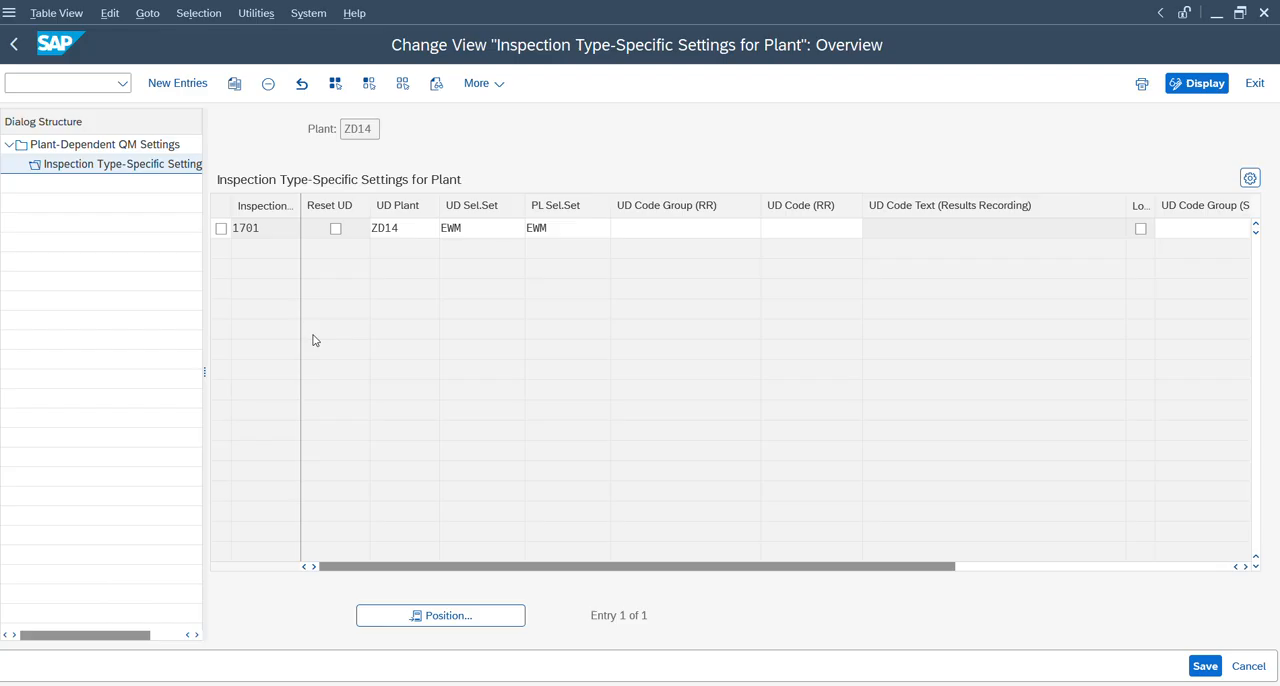
Return from the plant settings to the IMG structure and expand Quality Inspection under Quality Management.
left_click(16, 46)
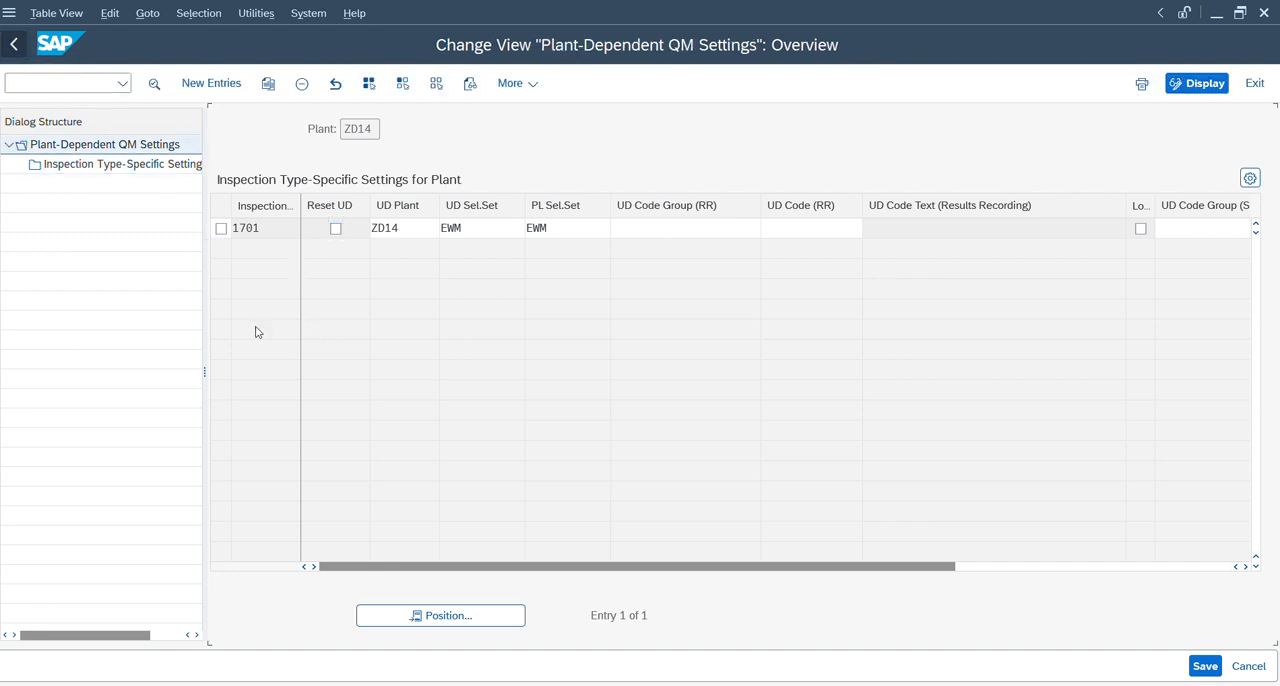
left_click(16, 48)
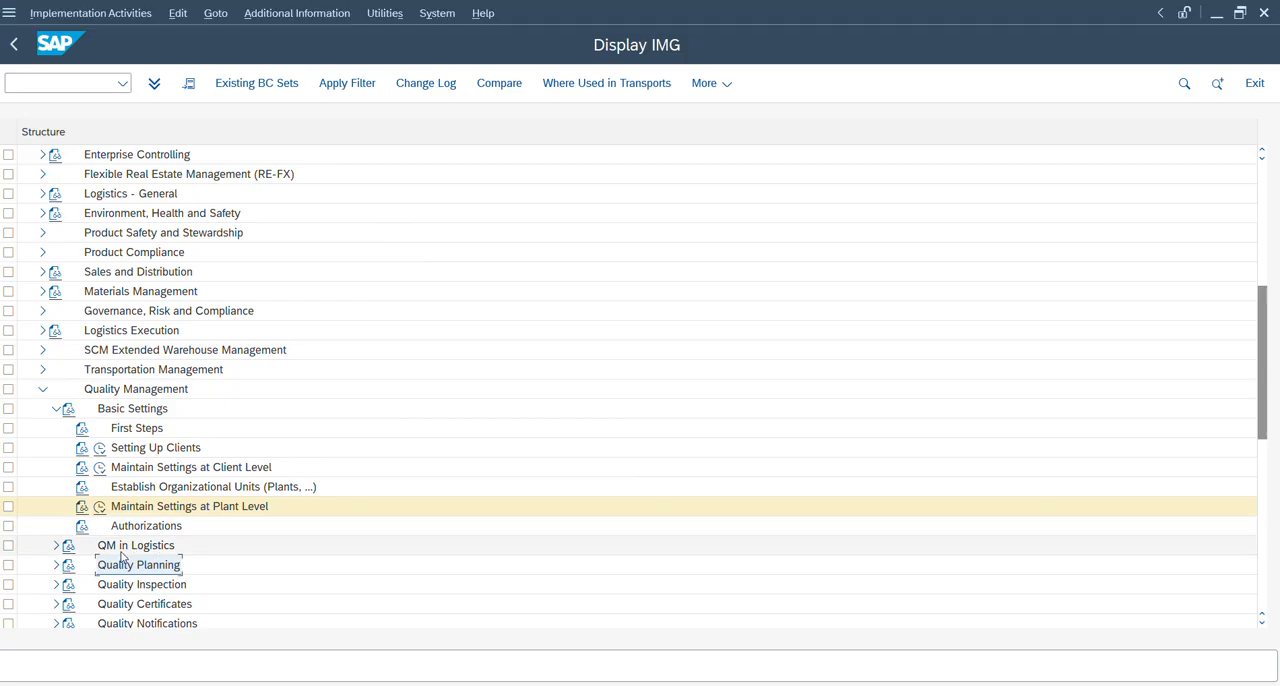
left_click(121, 555)
key("Down")
key("Down")
key("Down")
key("Up")
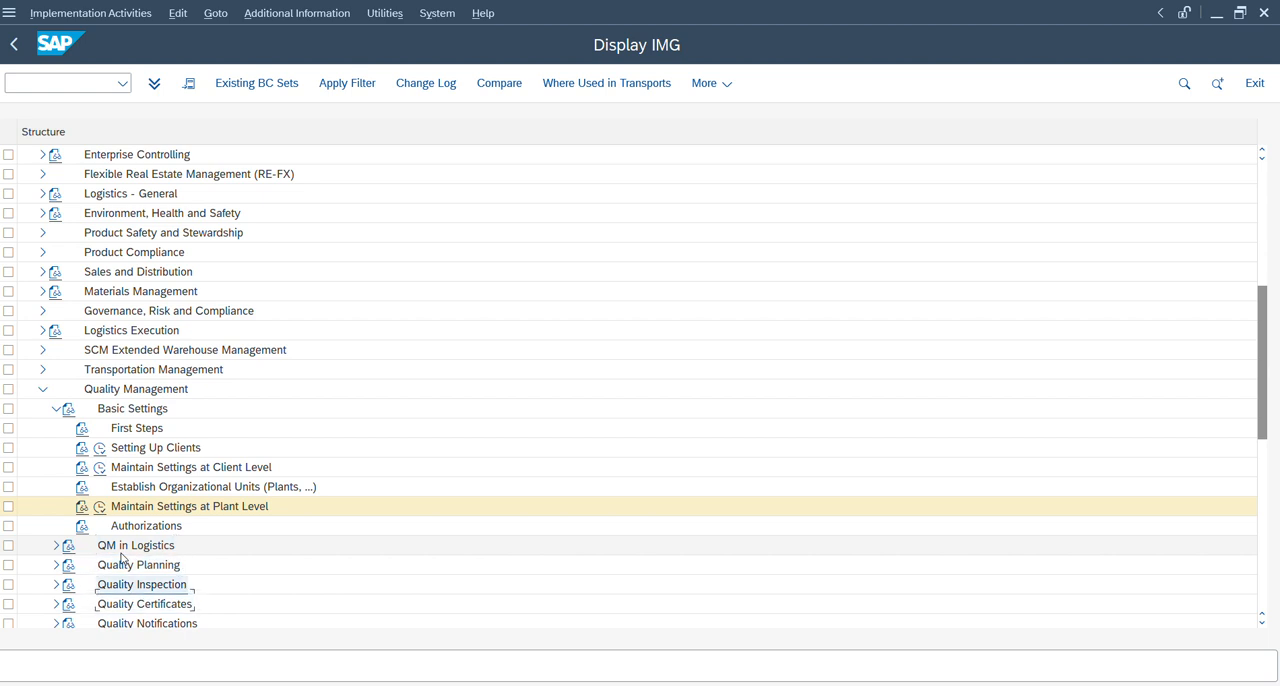
key("Right")
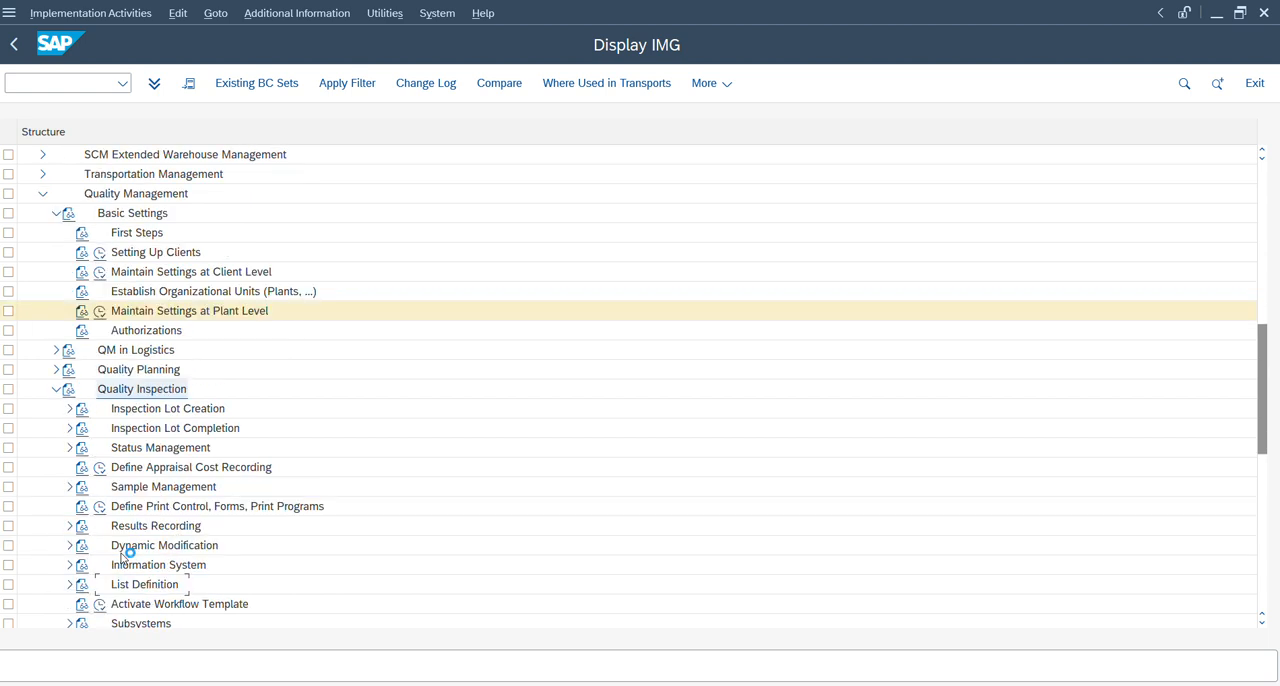
Expand Inspection Lot Completion and open the Edit Selected Sets for Usage Decisions activity.
key("Down")
key("Down")
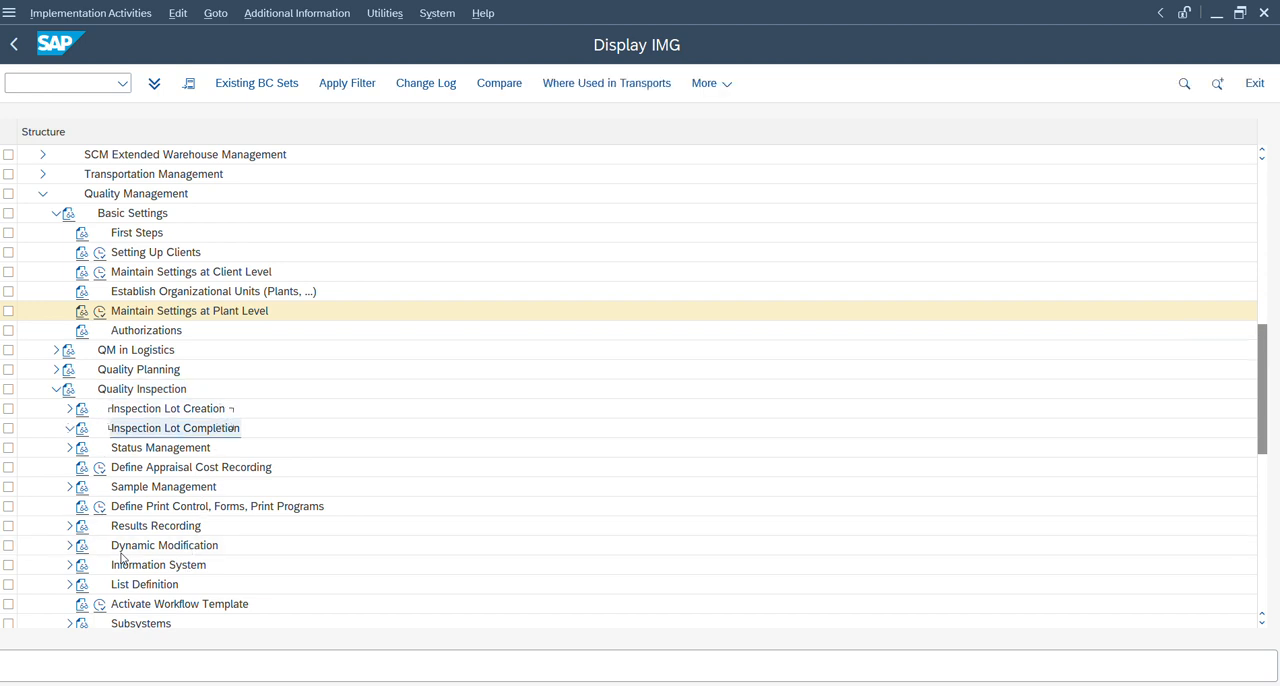
key("Right")
key("Down")
key("Down")
key("Down")
key("Down")
key("Down")
key("Down")
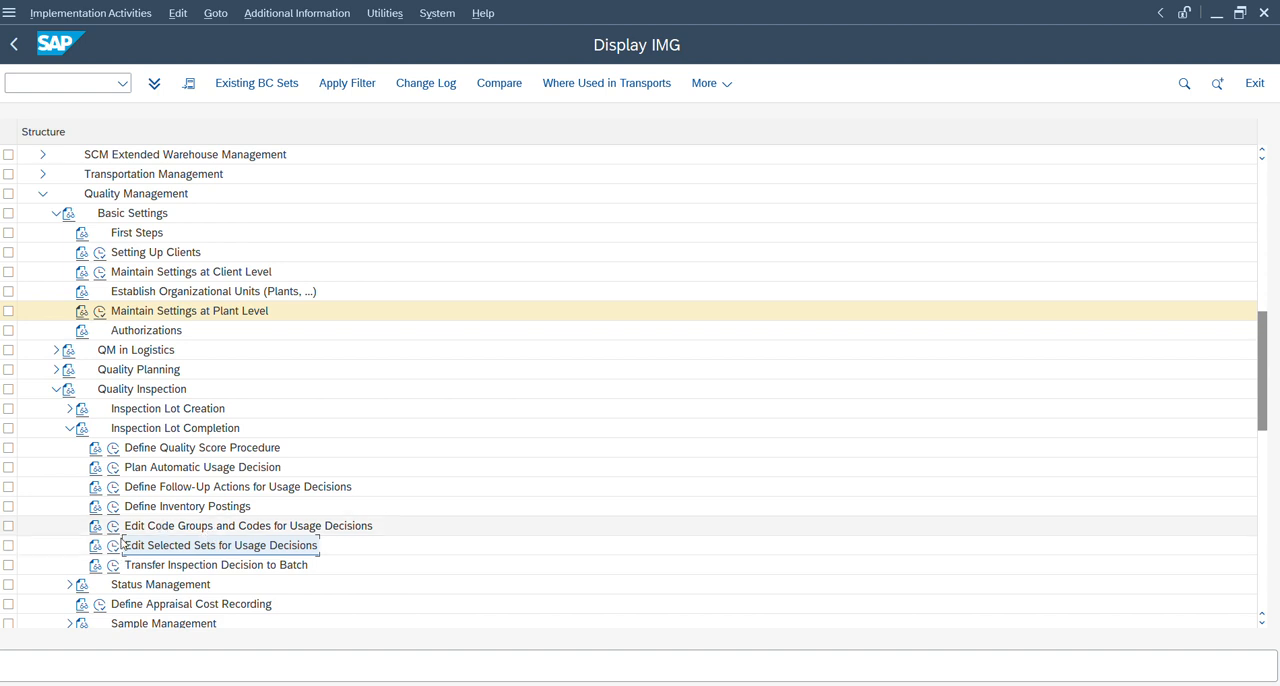
left_click(116, 551)
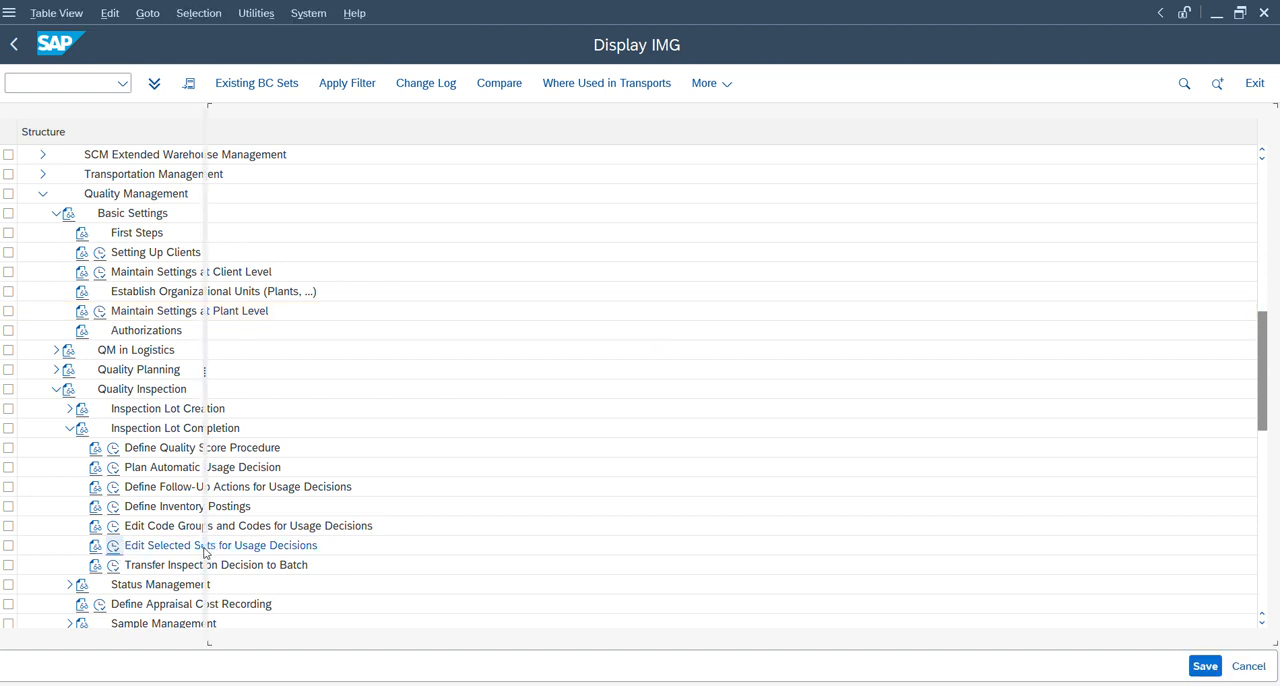
Find plant ZD14 in the selected sets for usage decision and open the codes of its EWM set.
left_click(423, 615)
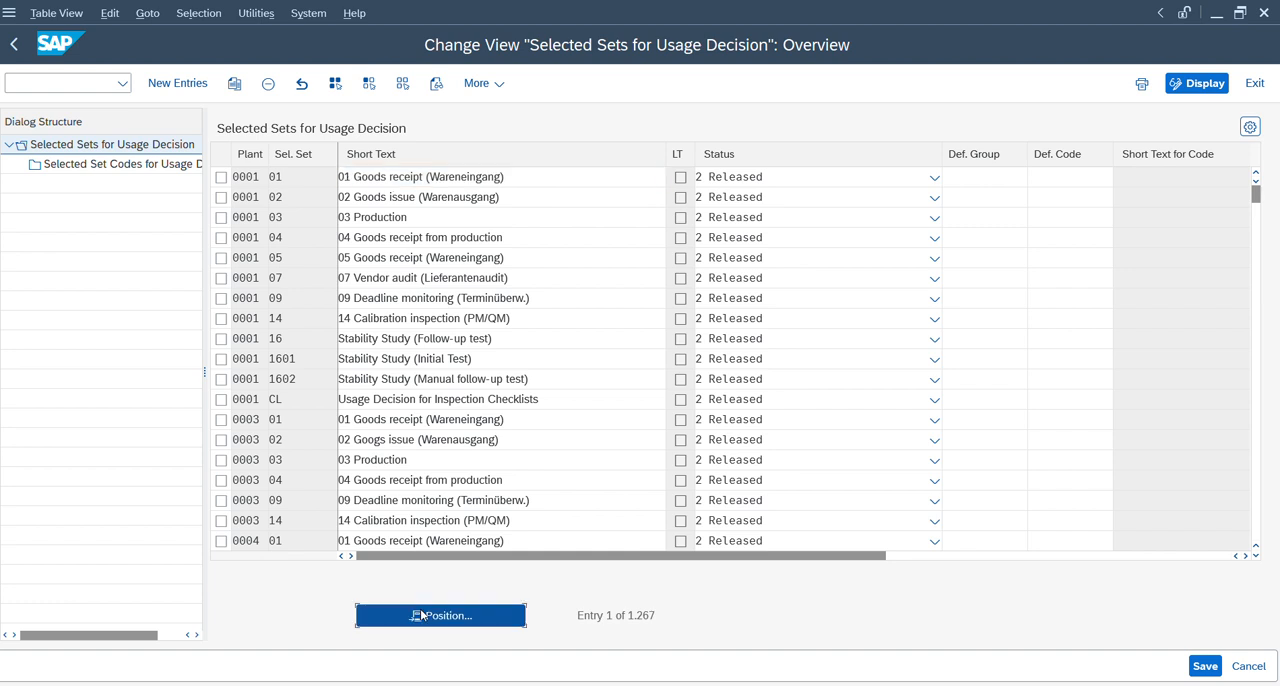
type("zd")
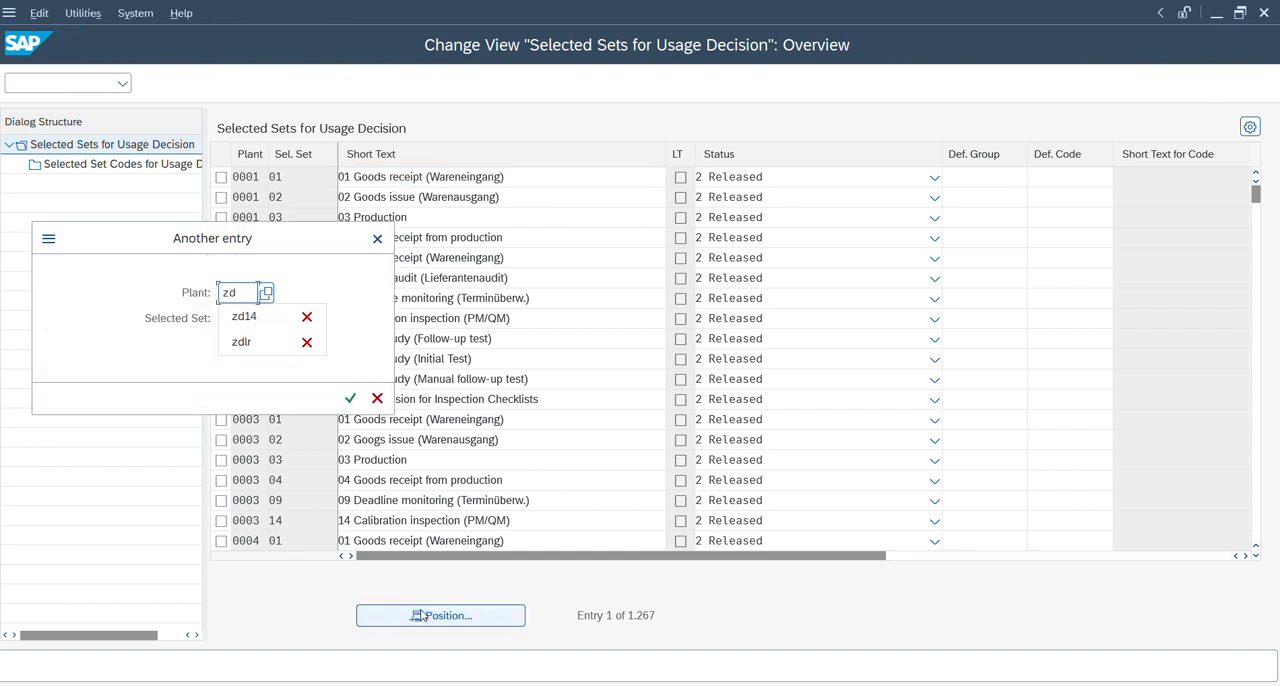
type("14")
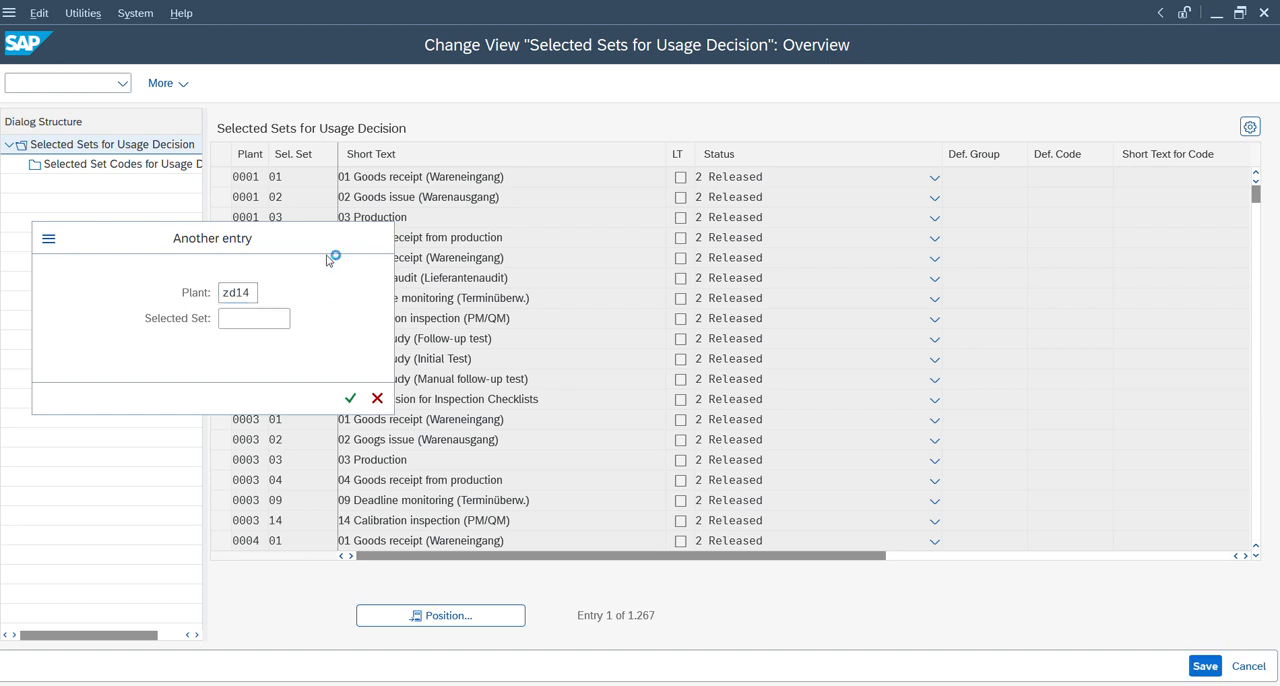
key("Return")
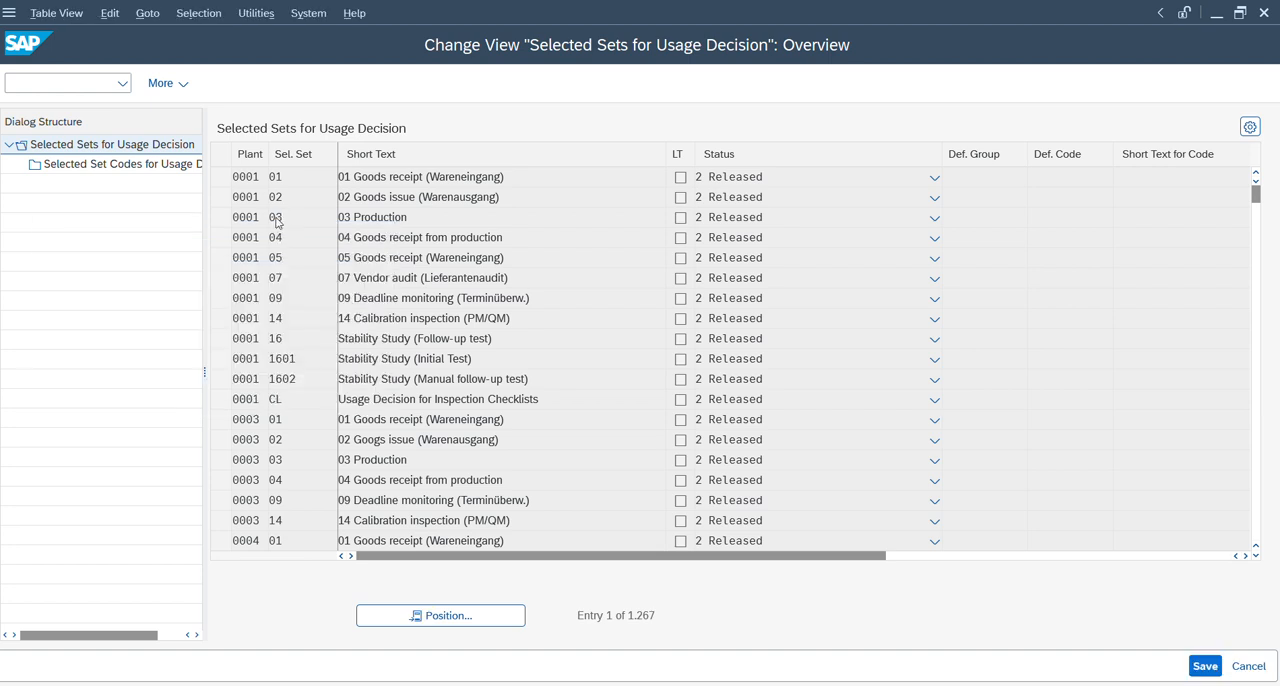
left_click(221, 177)
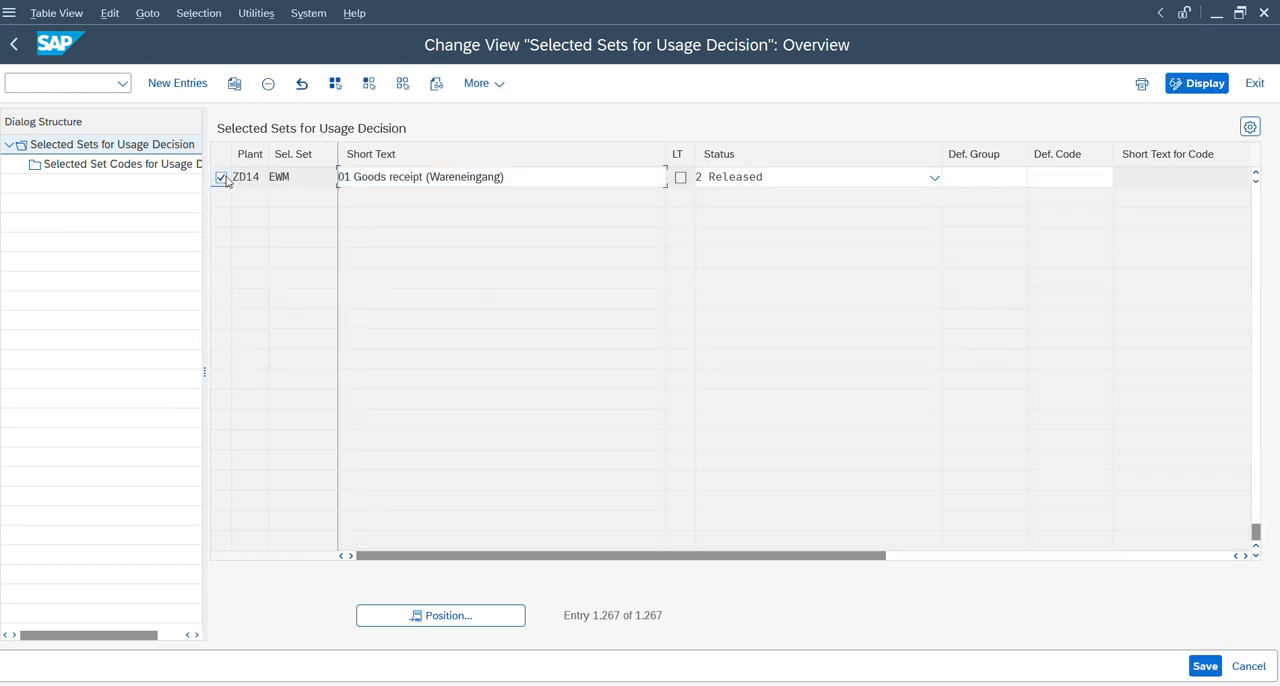
double_click(117, 166)
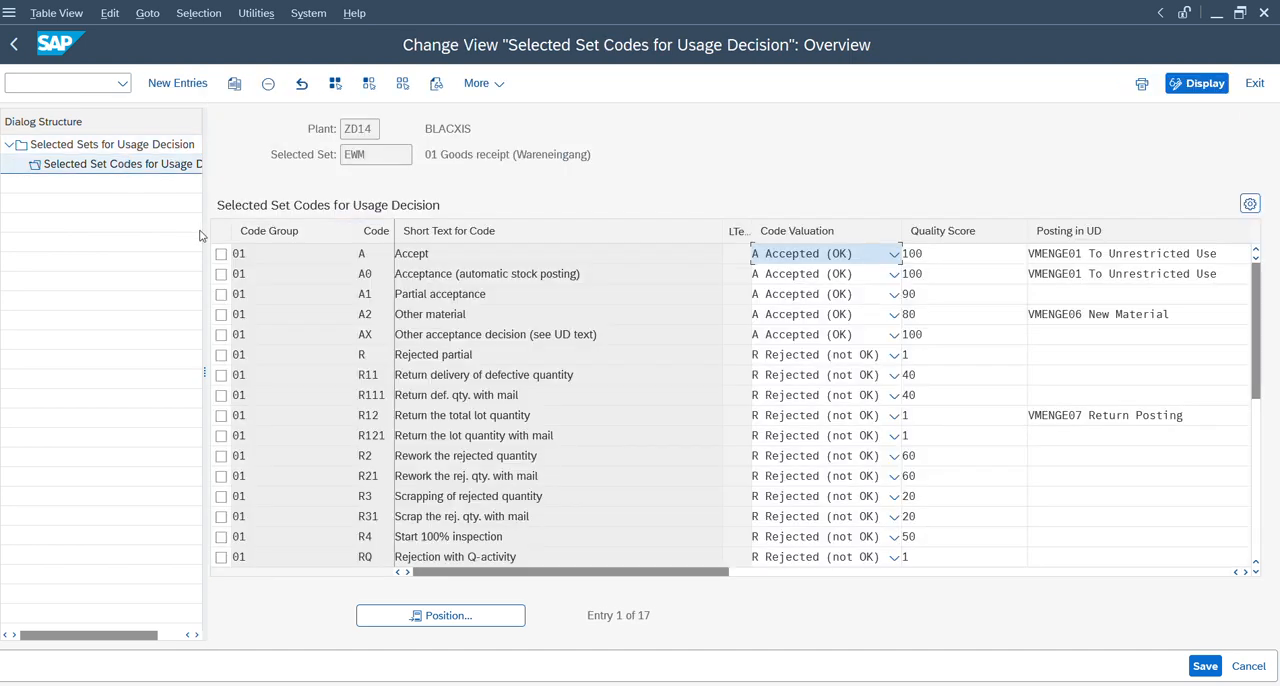
Examine the EWM set's code group and Partial acceptance code, and compare them with the partial lot's decisions in the QIS inspection window.
left_click(256, 256)
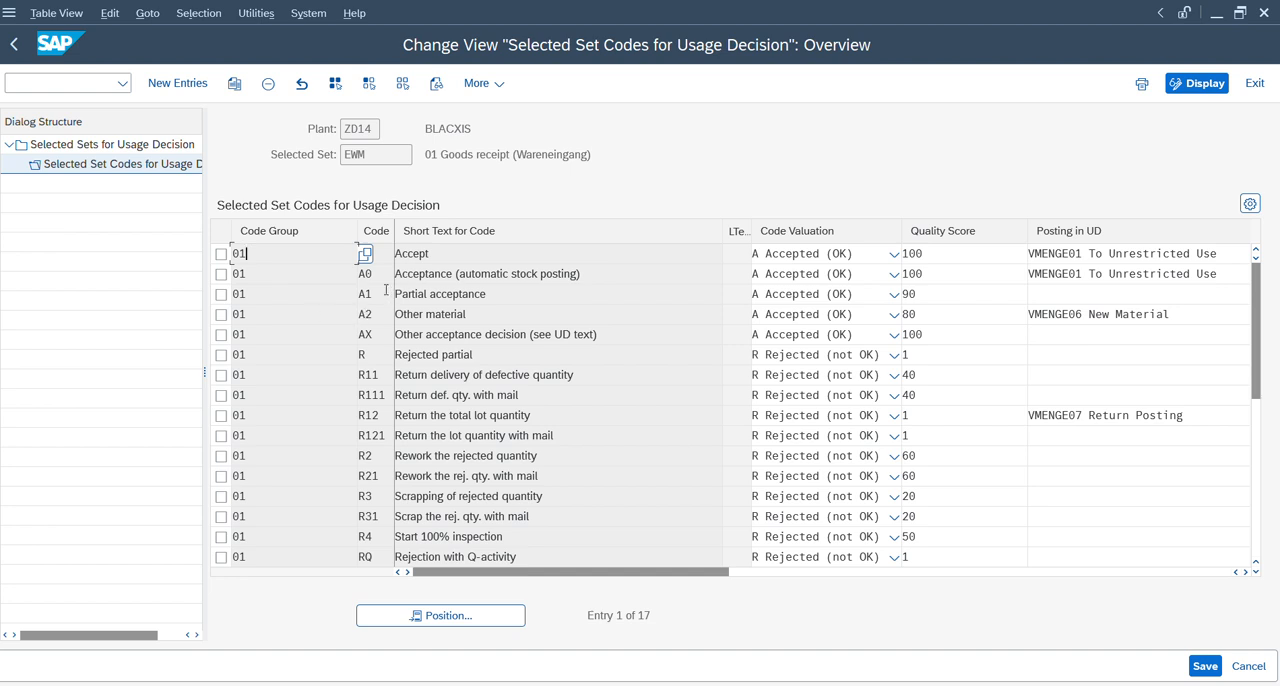
left_click(382, 290)
key("alt+Tab")
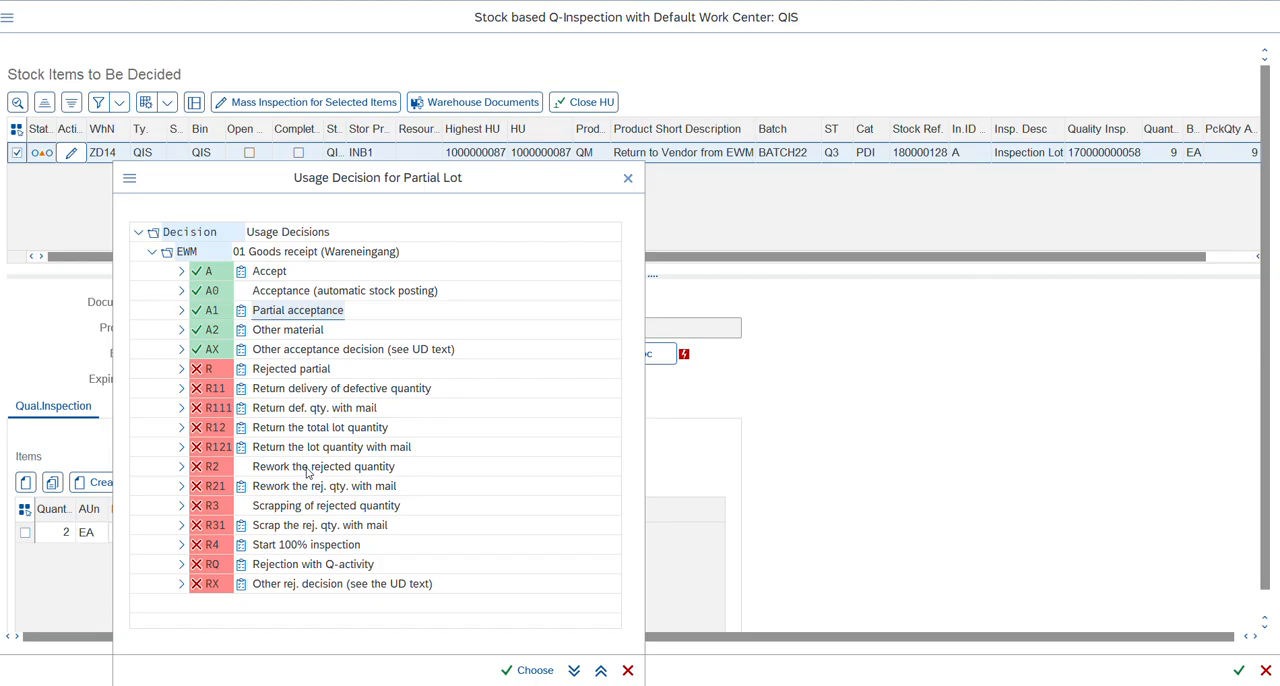
Compare the partial lot's usage decision tree with the EWM selected set codes, reviewing their valuation, UD posting and follow-up action columns.
left_click(188, 235)
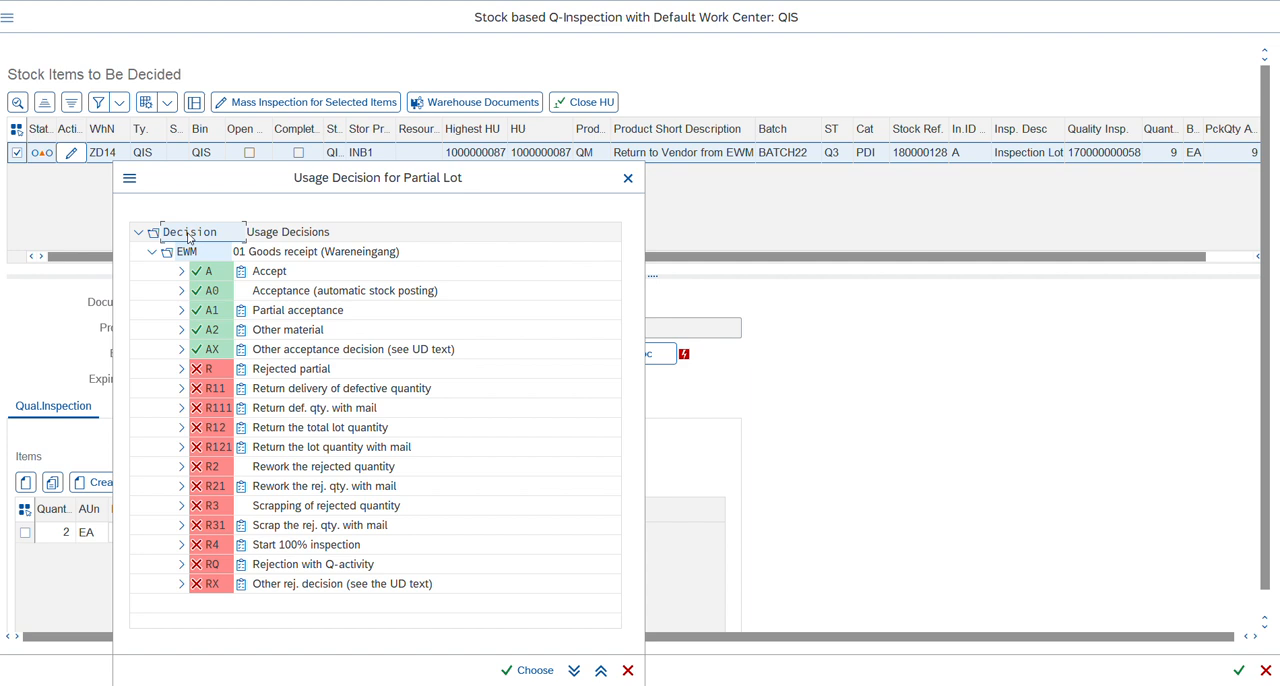
left_click(194, 253)
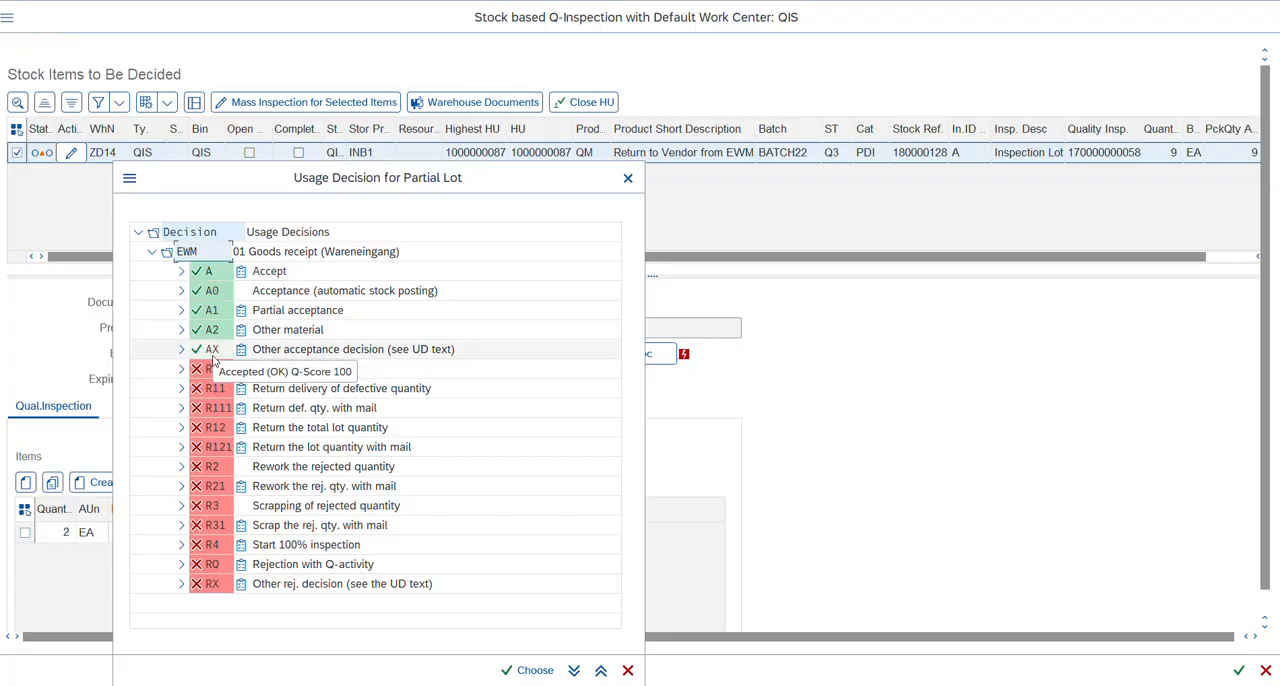
key("alt+Tab")
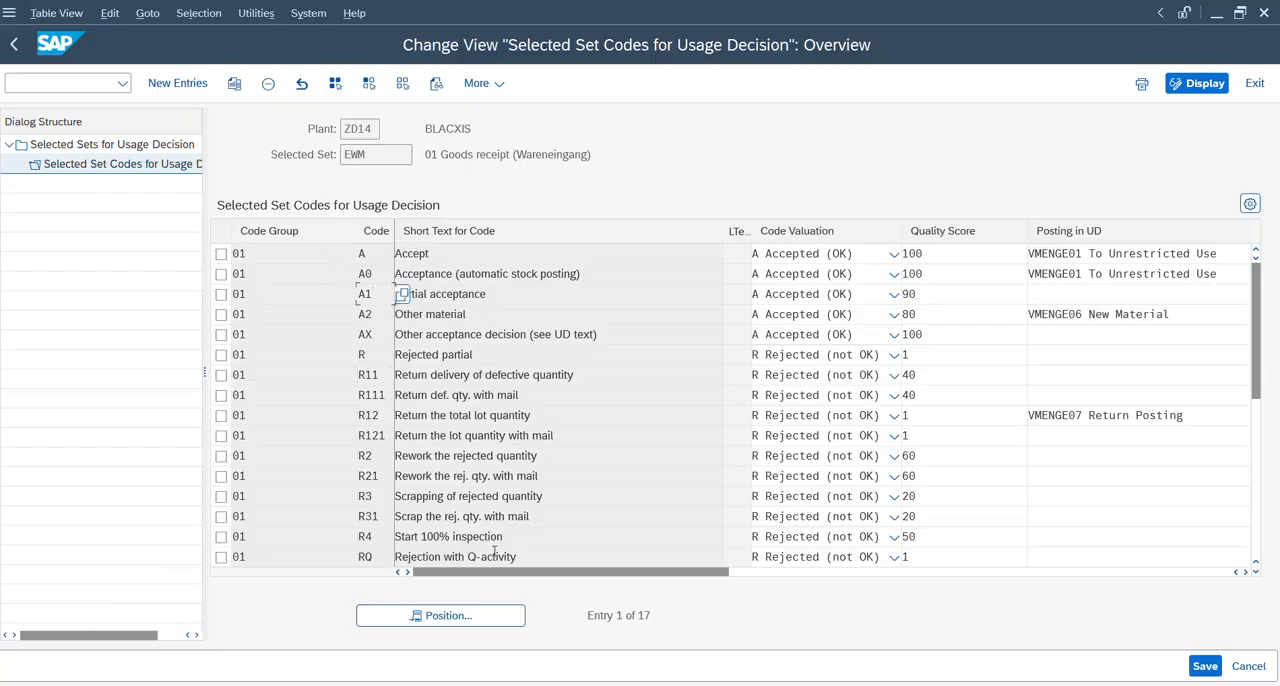
left_click_drag(501, 572, 522, 578)
left_click(375, 257)
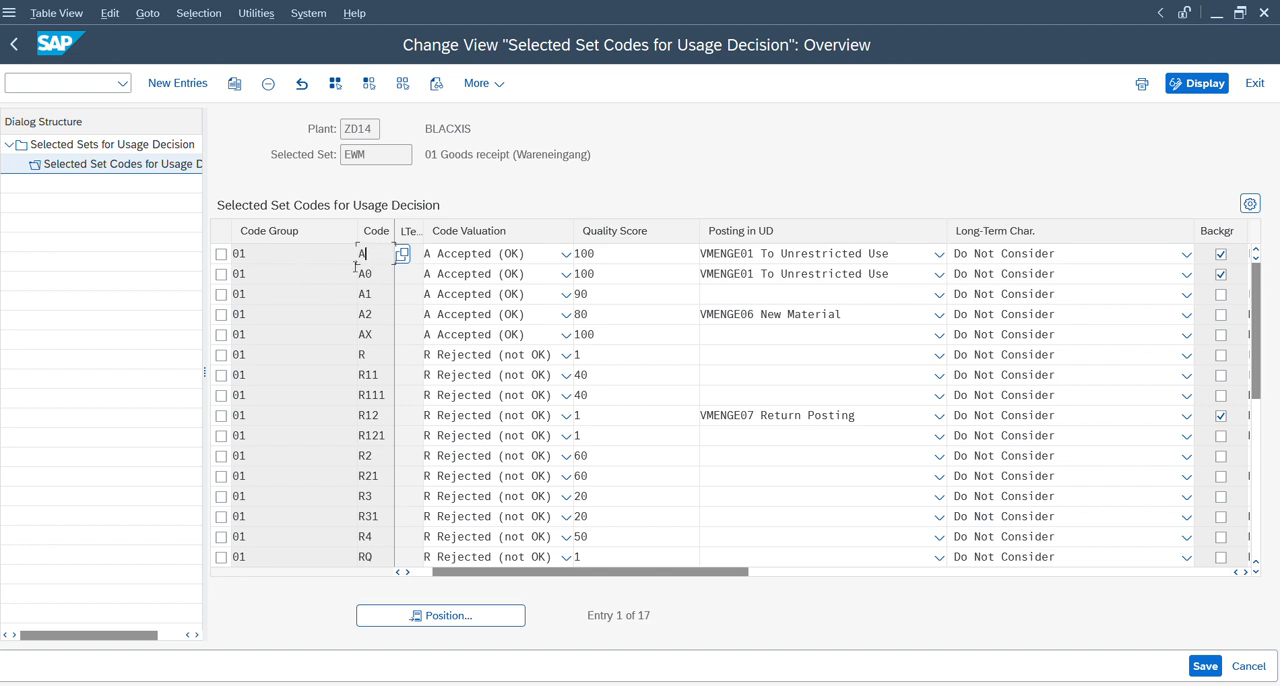
left_click_drag(479, 583, 466, 583)
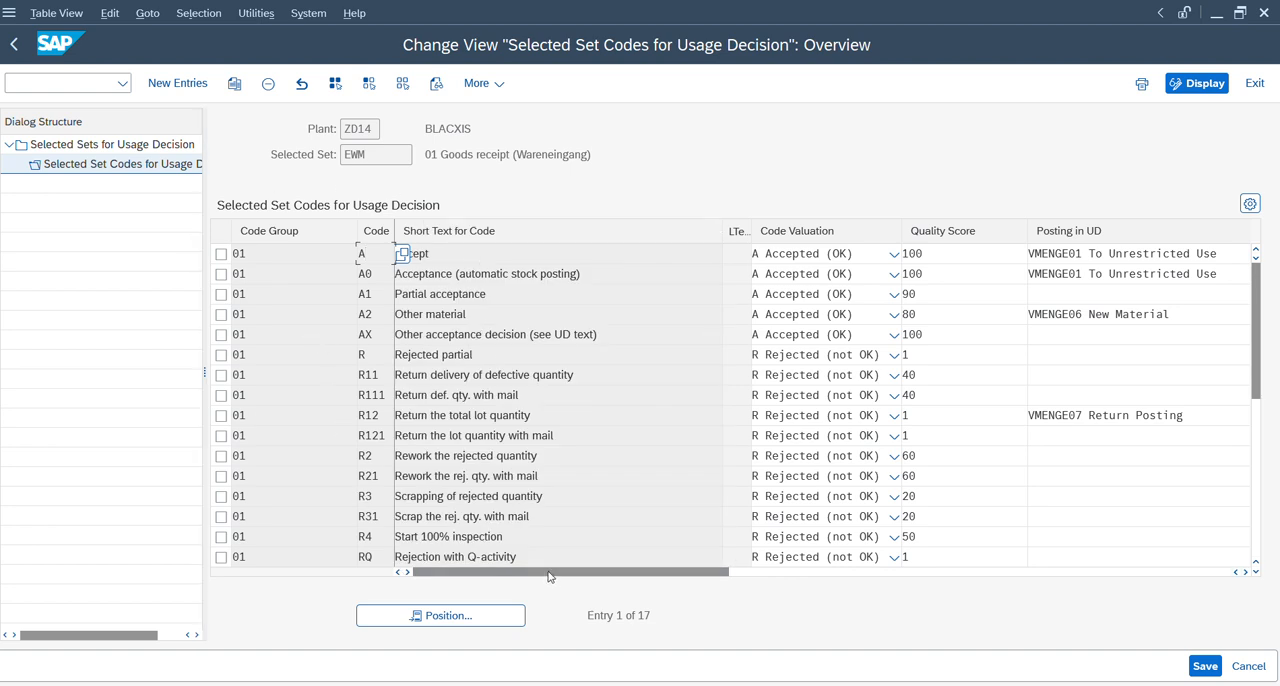
left_click_drag(550, 576, 707, 573)
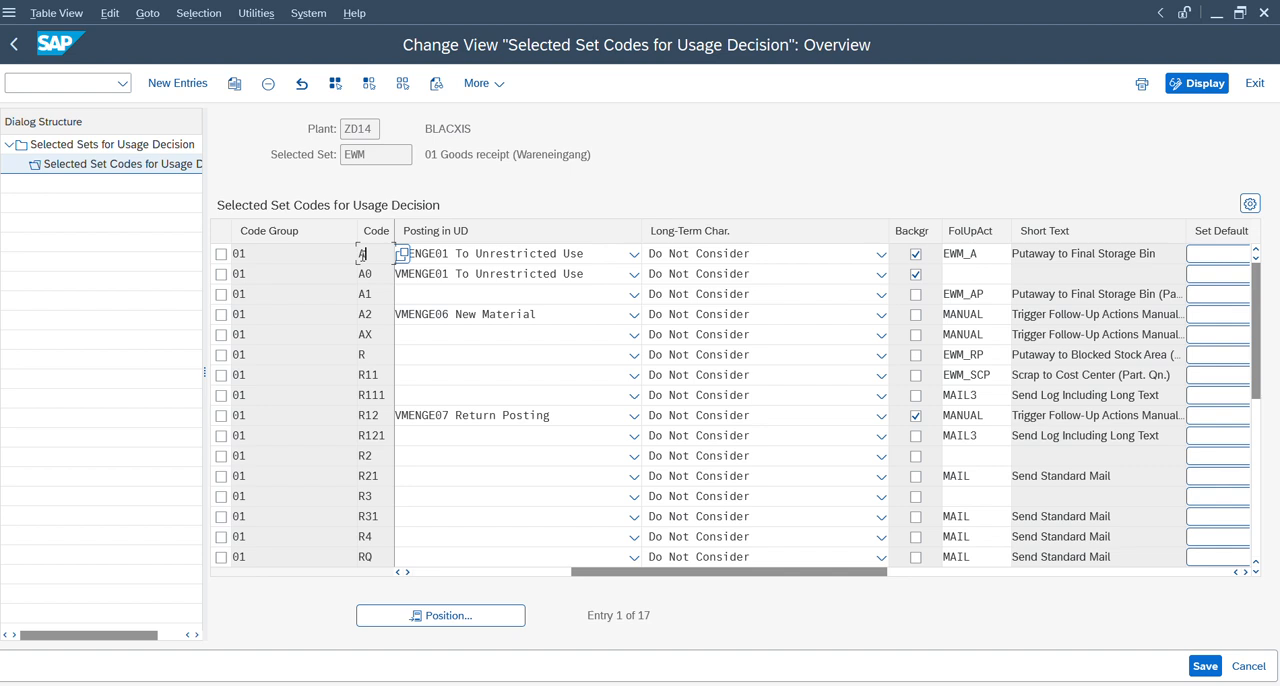
left_click(447, 576)
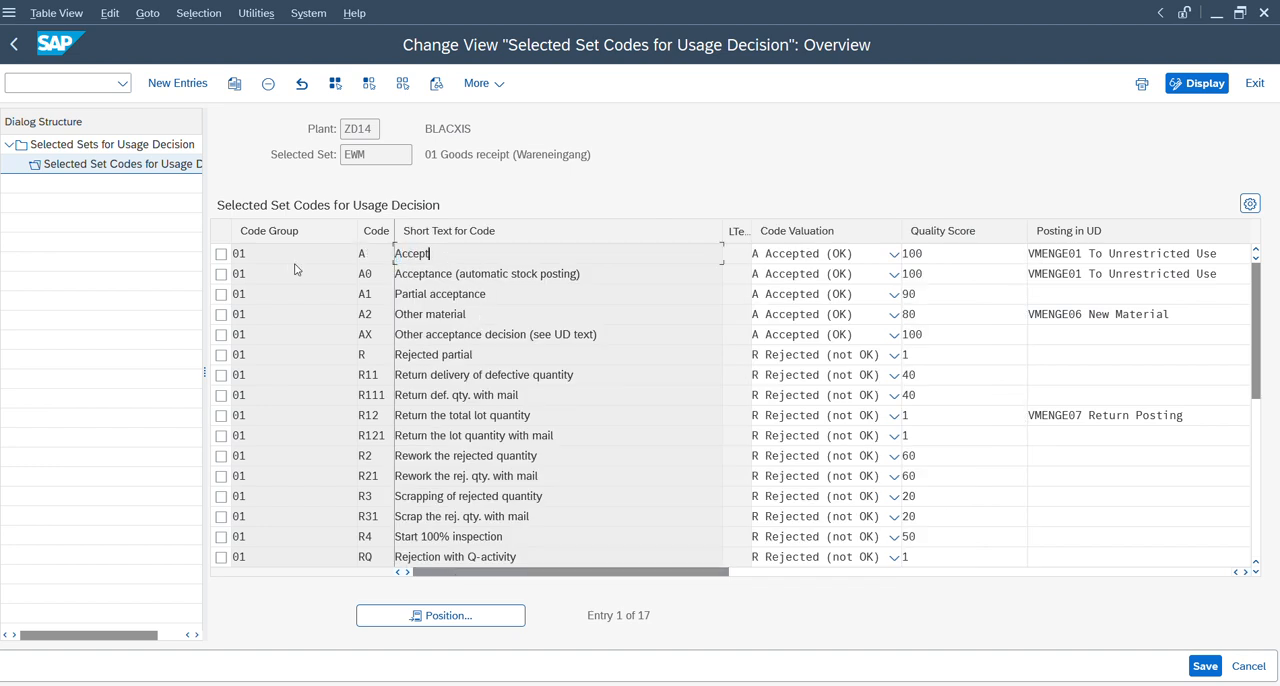
Recheck the partial lot's usage decisions in the QIS inspection window, then examine the follow-up actions assigned to the EWM set's codes.
key("alt+Tab")
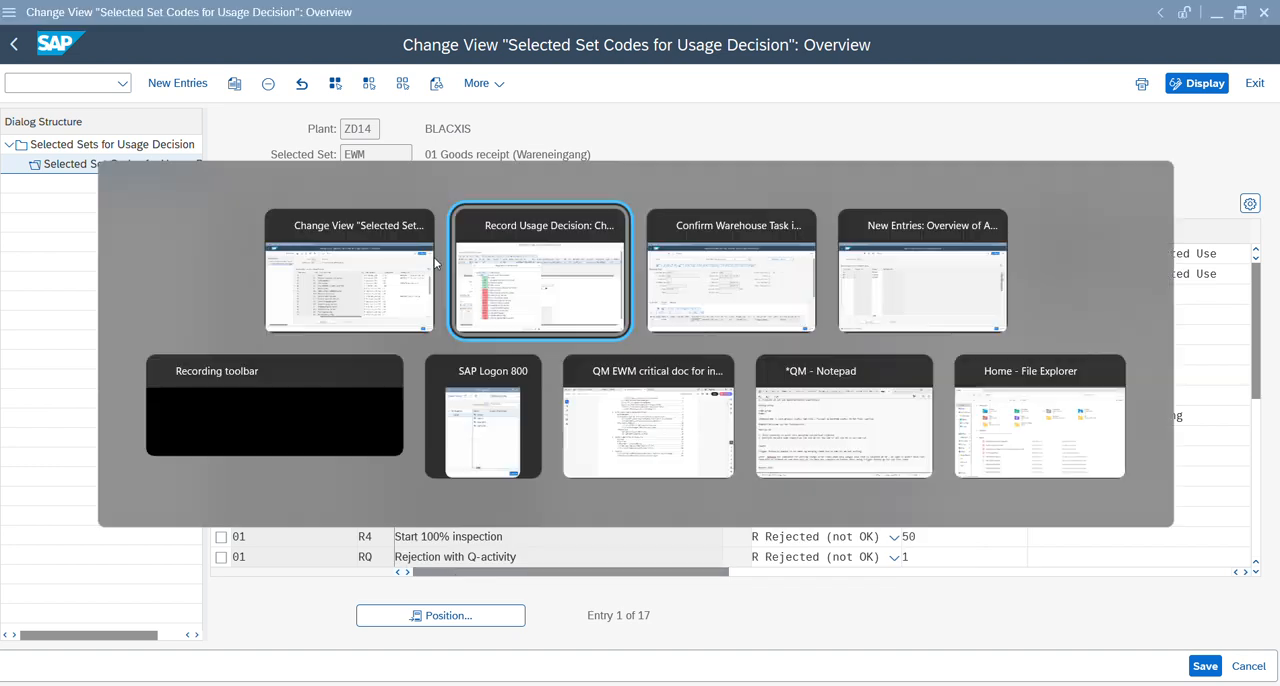
left_click(518, 276)
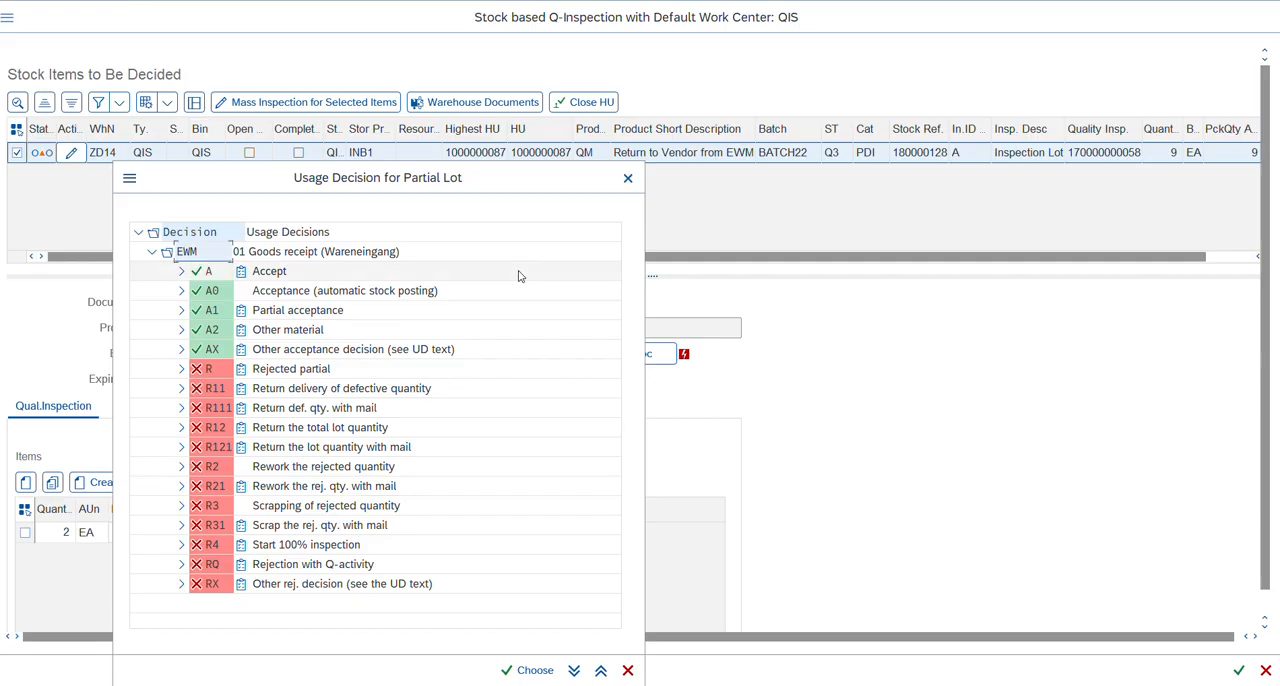
key("alt+Tab")
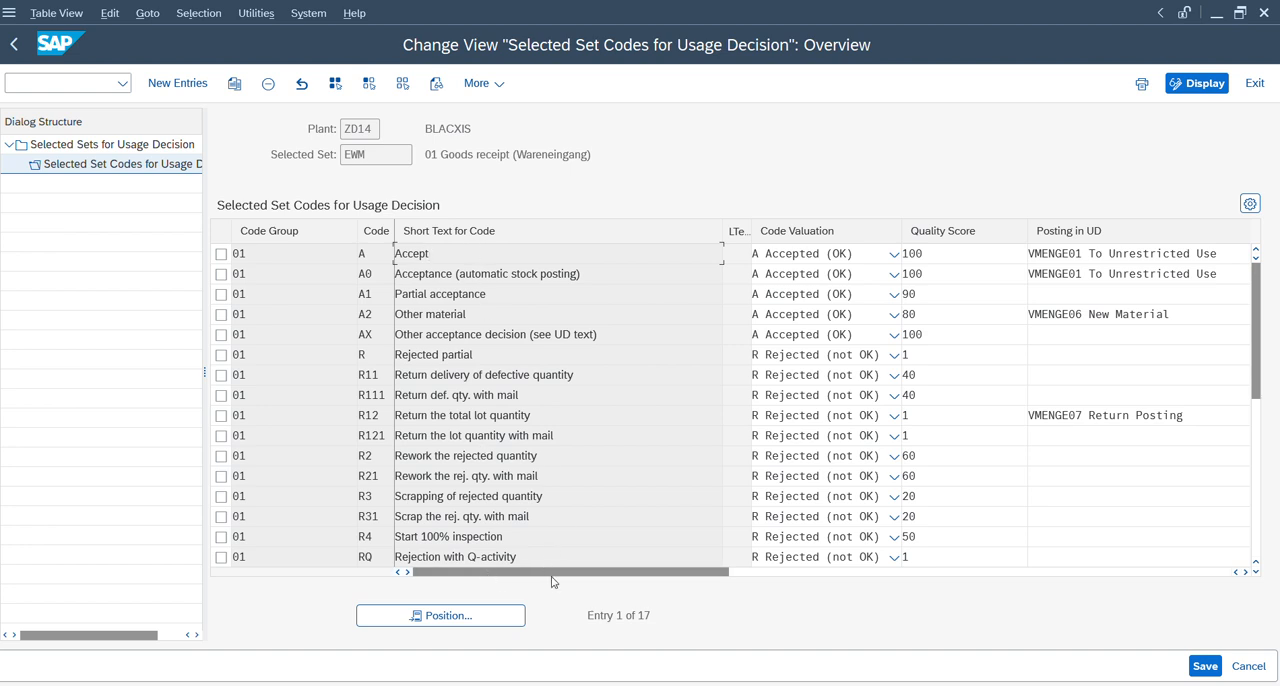
left_click_drag(723, 579, 812, 580)
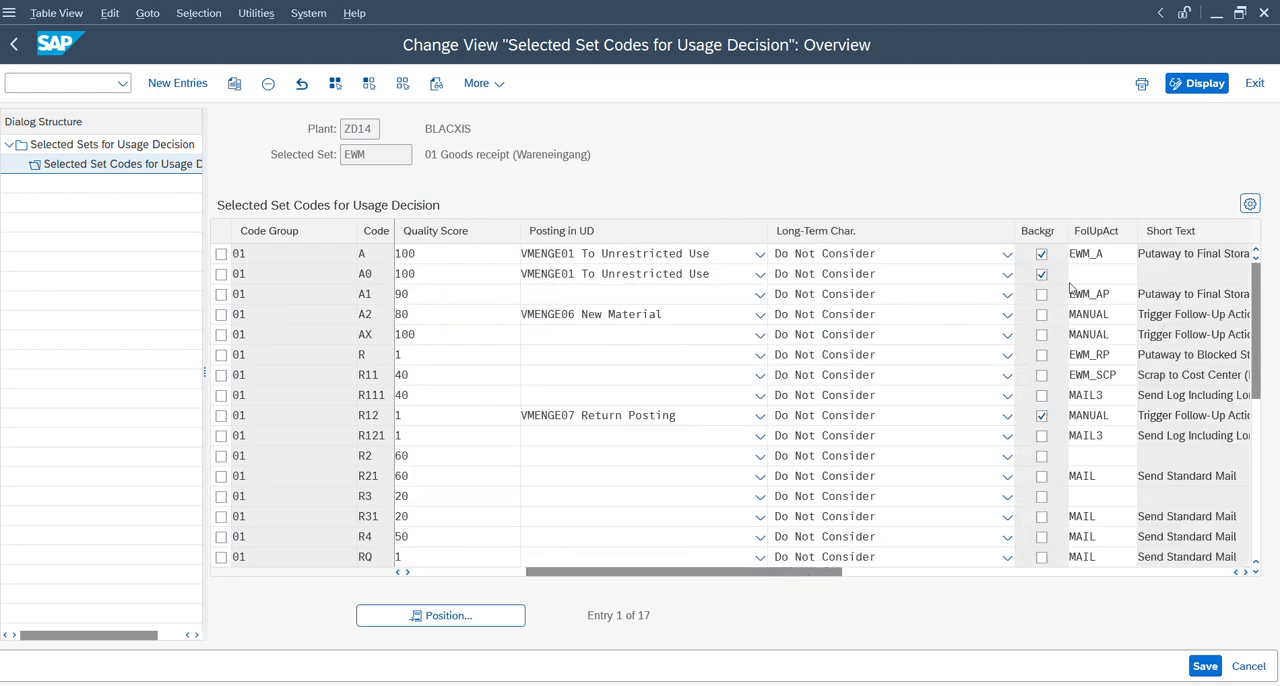
Open the IMG structure and expand SCM Extended Warehouse Management and its Extended Warehouse Management node.
left_click(12, 82)
key("Return")
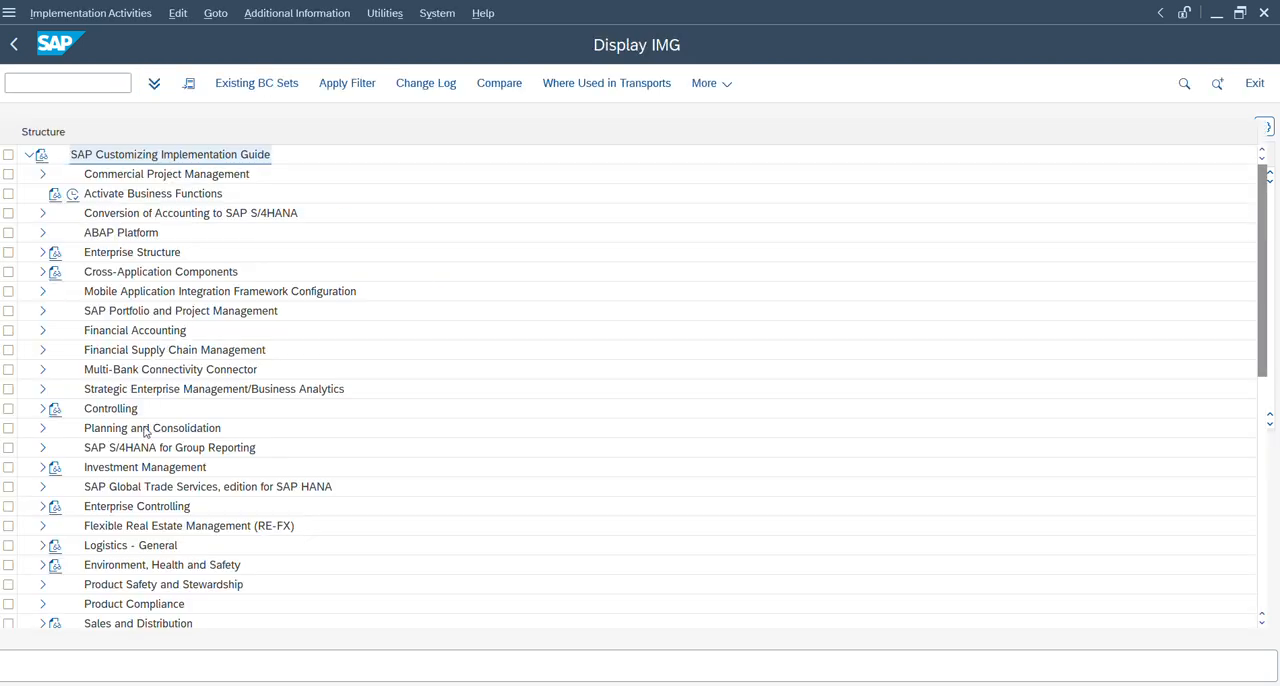
left_click(144, 428)
key("Down")
key("Down")
key("Down")
key("Down")
key("Down")
key("Down")
key("Down")
key("Down")
key("Down")
key("Down")
key("Down")
key("Down")
key("Down")
key("Down")
key("Down")
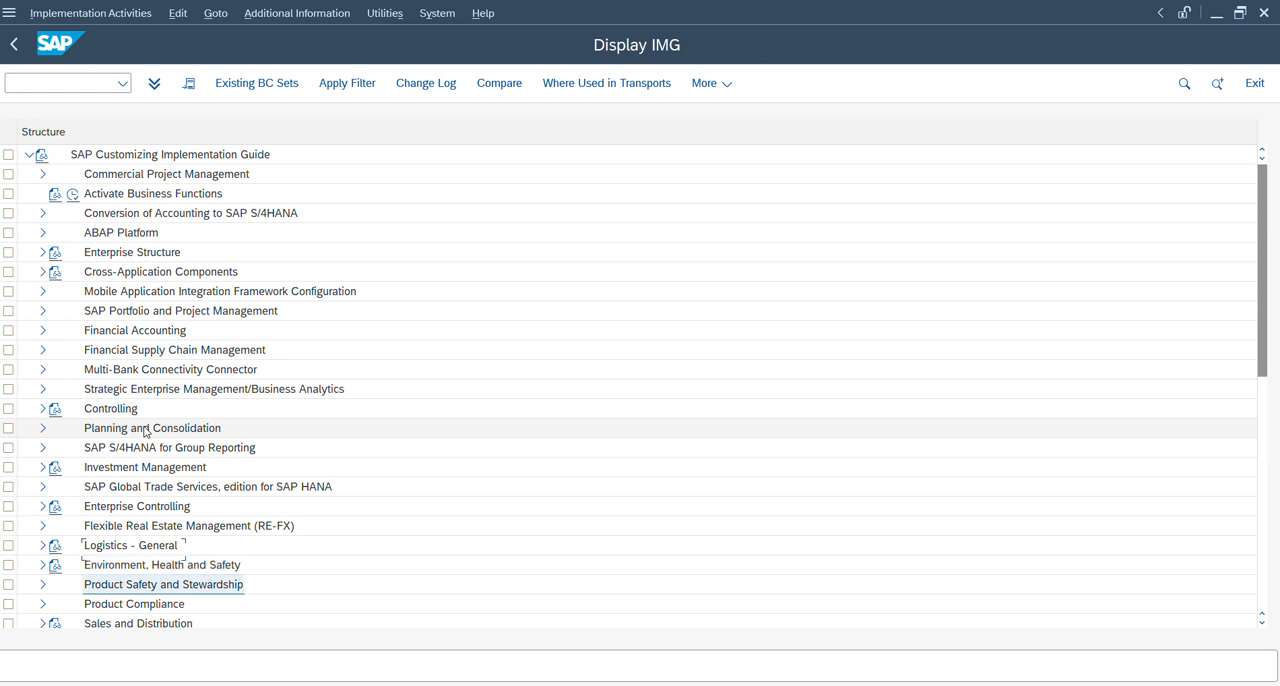
key("Up")
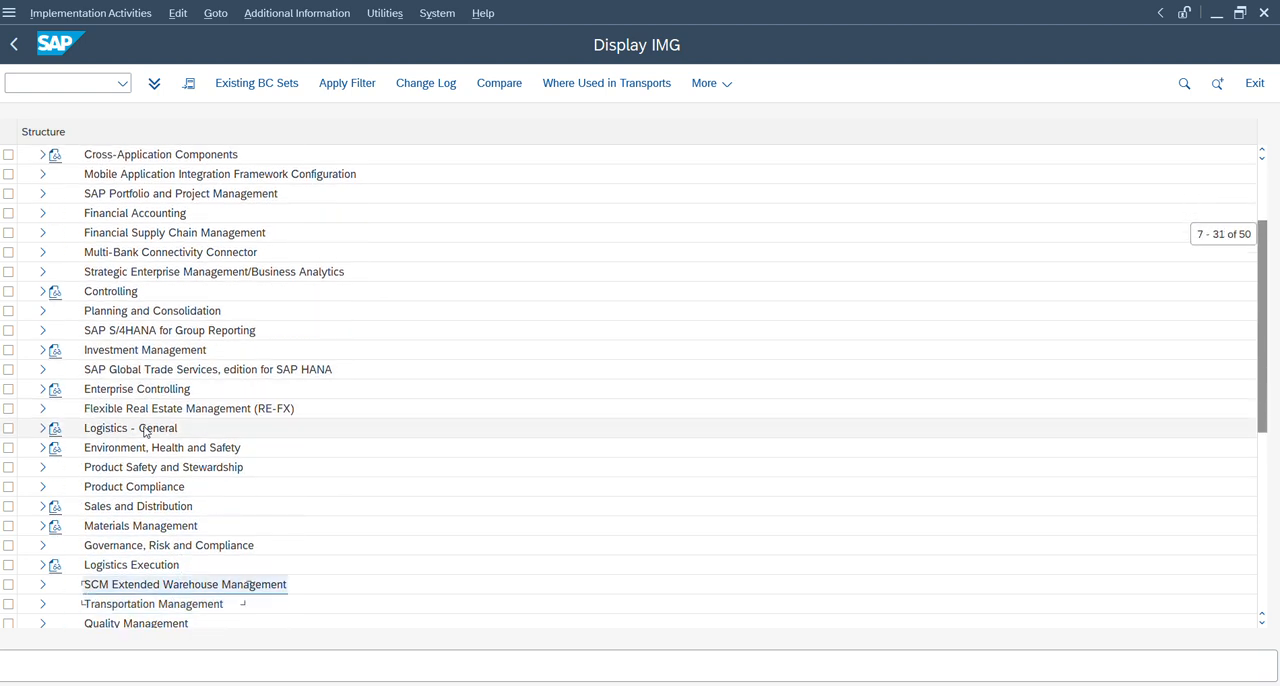
key("Right")
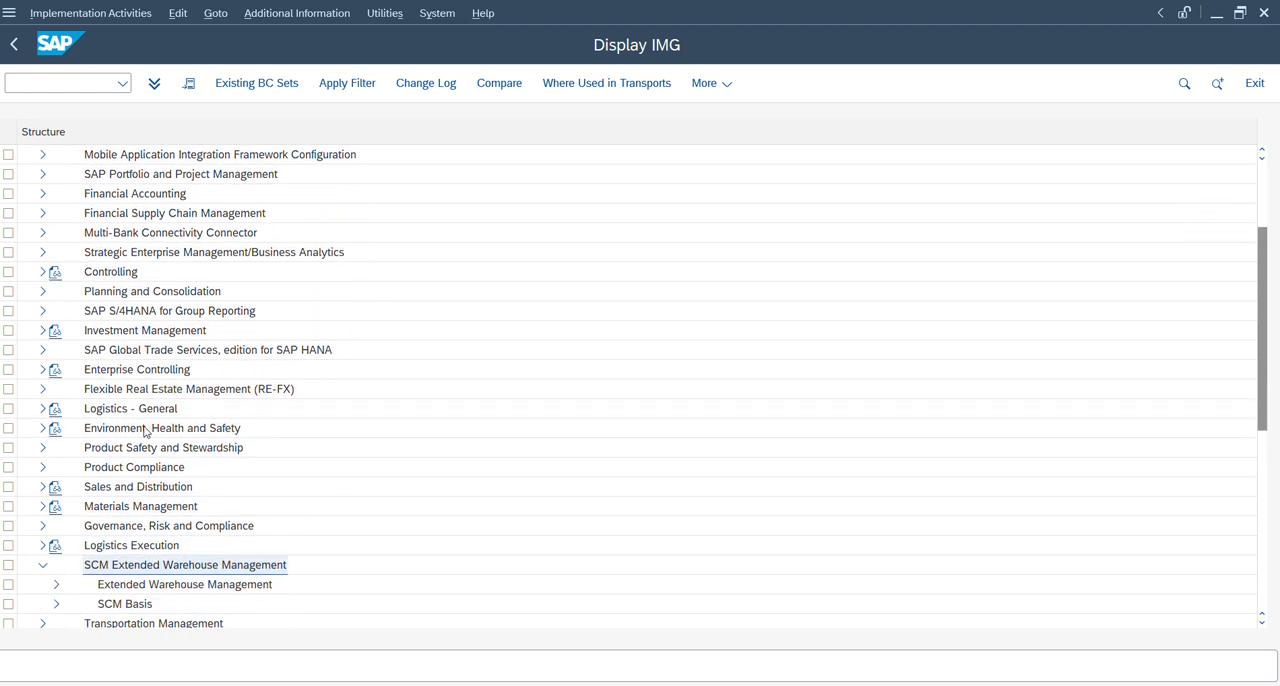
key("Down")
key("Right")
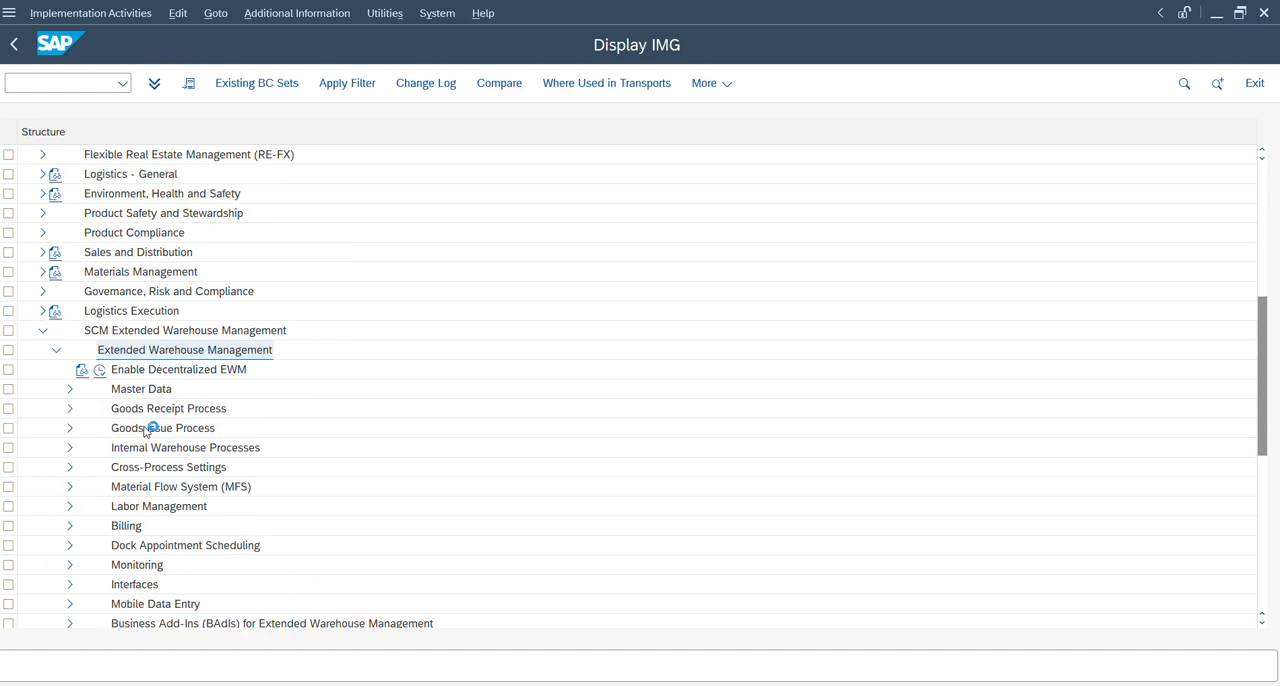
Expand Cross-Process Settings and its Quality Management node under Extended Warehouse Management.
key("Down")
key("Down")
key("Down")
key("Down")
key("Down")
key("Down")
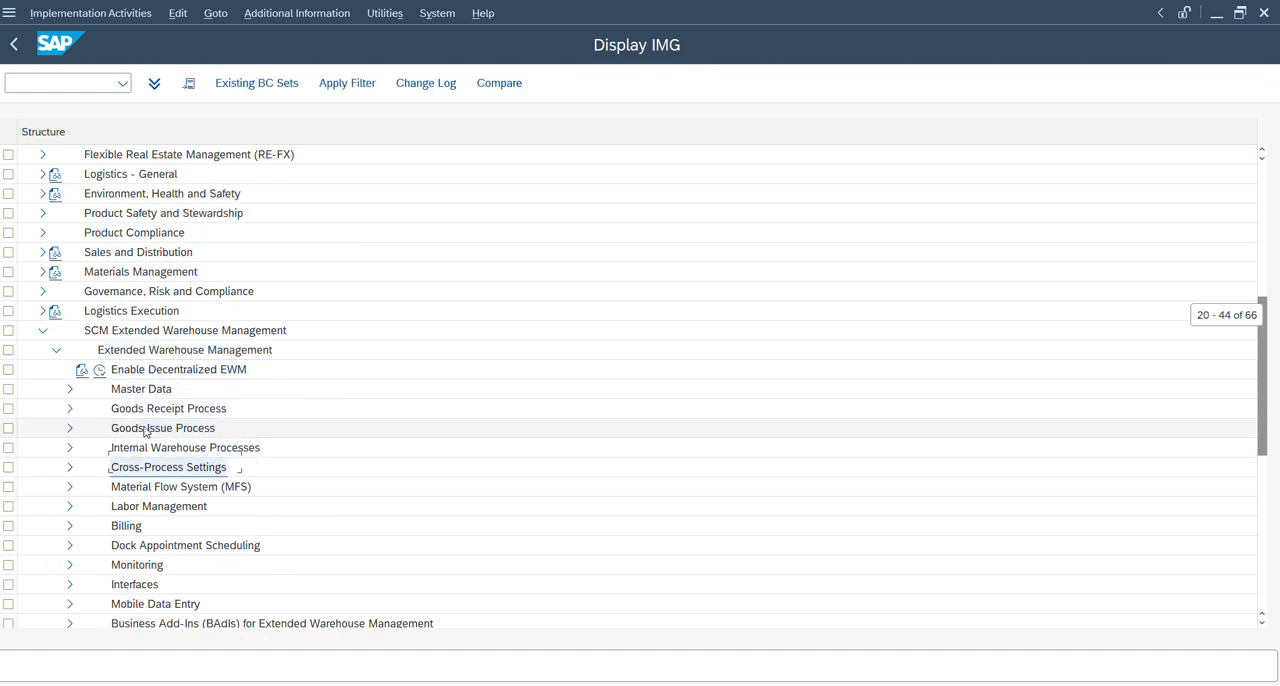
key("Right")
key("Down")
key("Down")
key("Down")
key("Down")
key("Down")
key("Down")
key("Down")
key("Down")
key("Down")
key("Down")
key("Down")
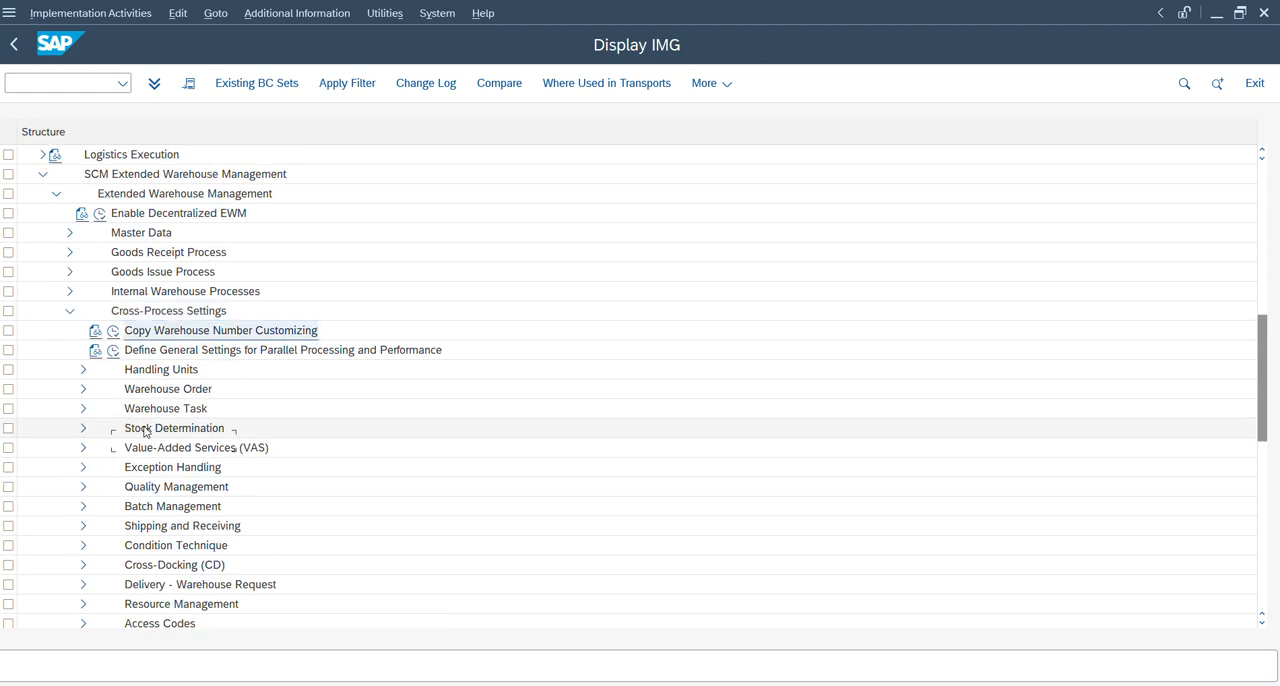
key("Up")
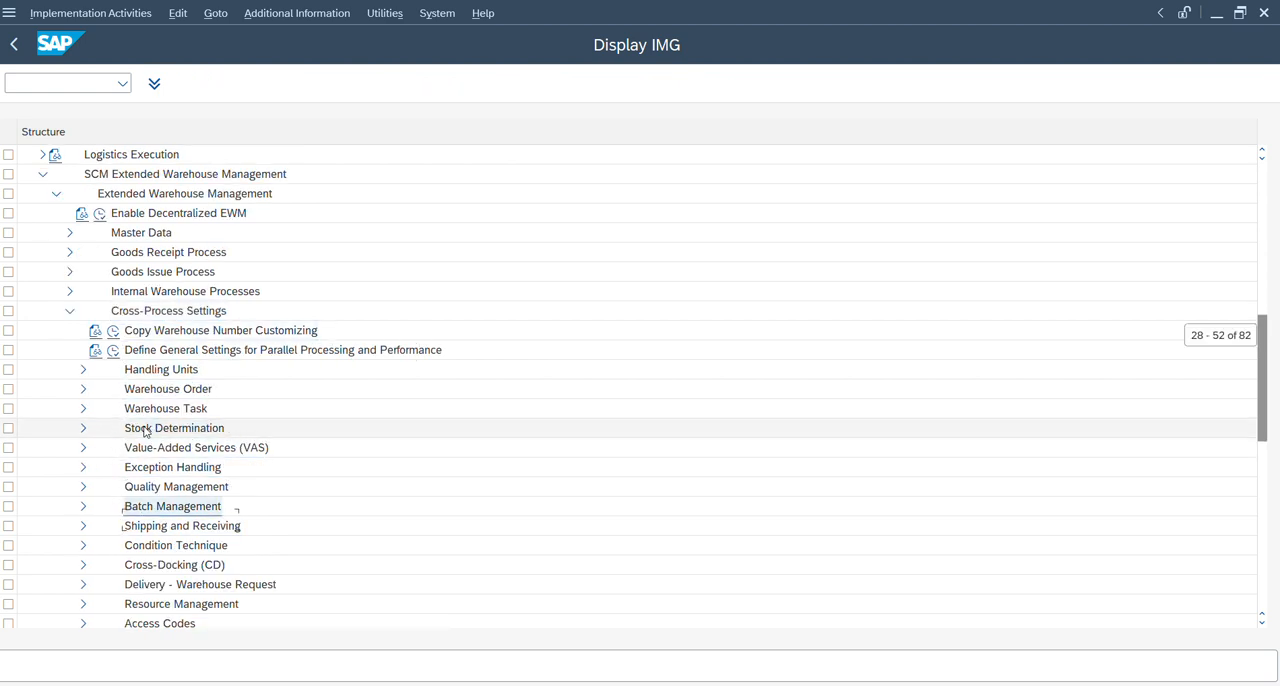
key("Up")
key("Right")
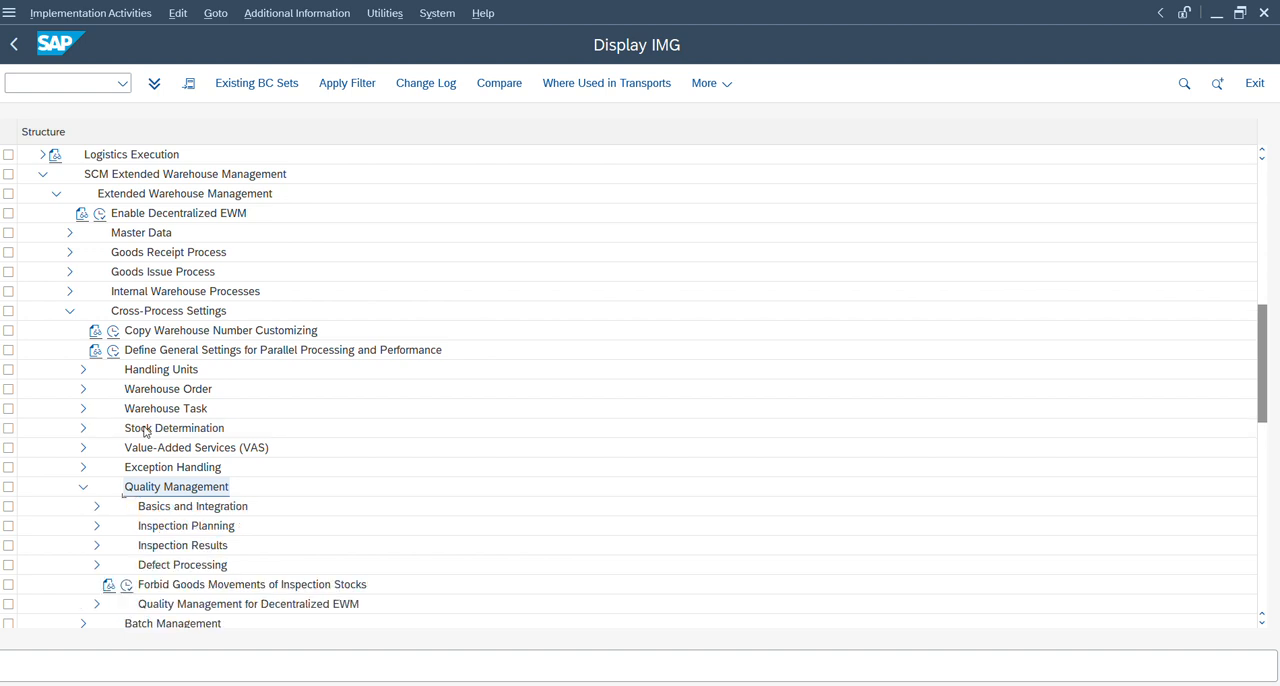
Expand Inspection Results and open the Define Follow-Up Actions activity of Maintain Follow-Up Actions.
key("Down")
key("Down")
key("Down")
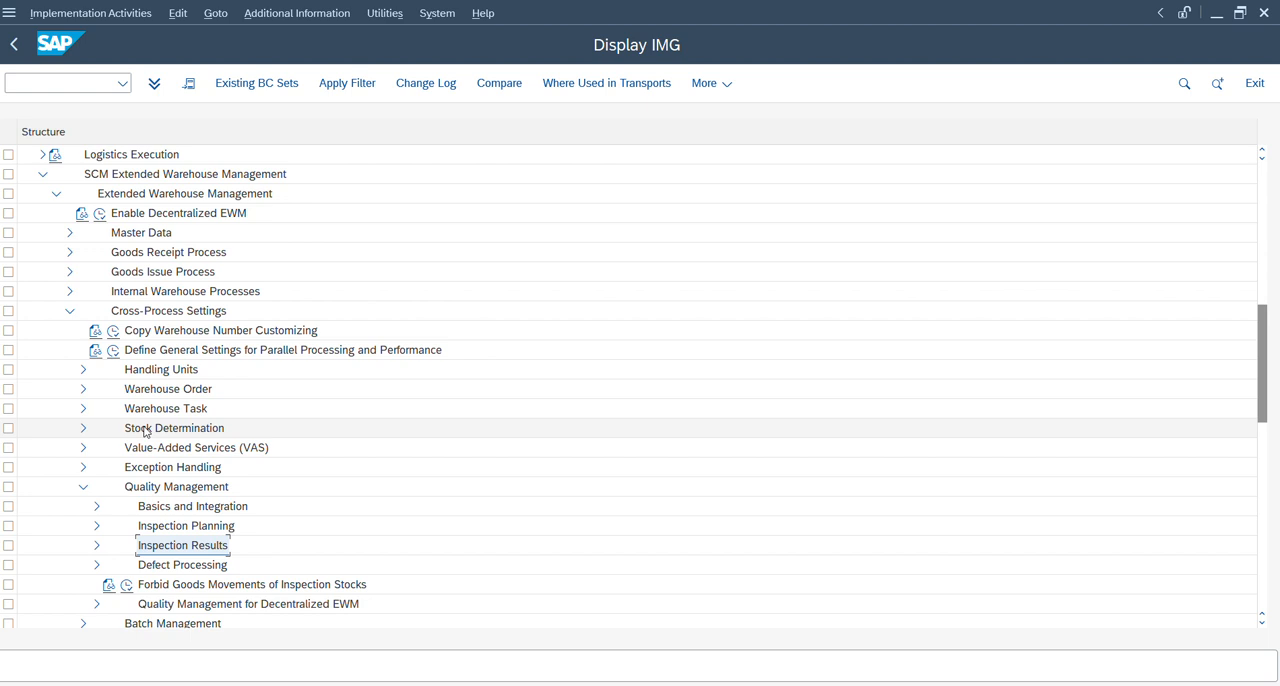
key("Right")
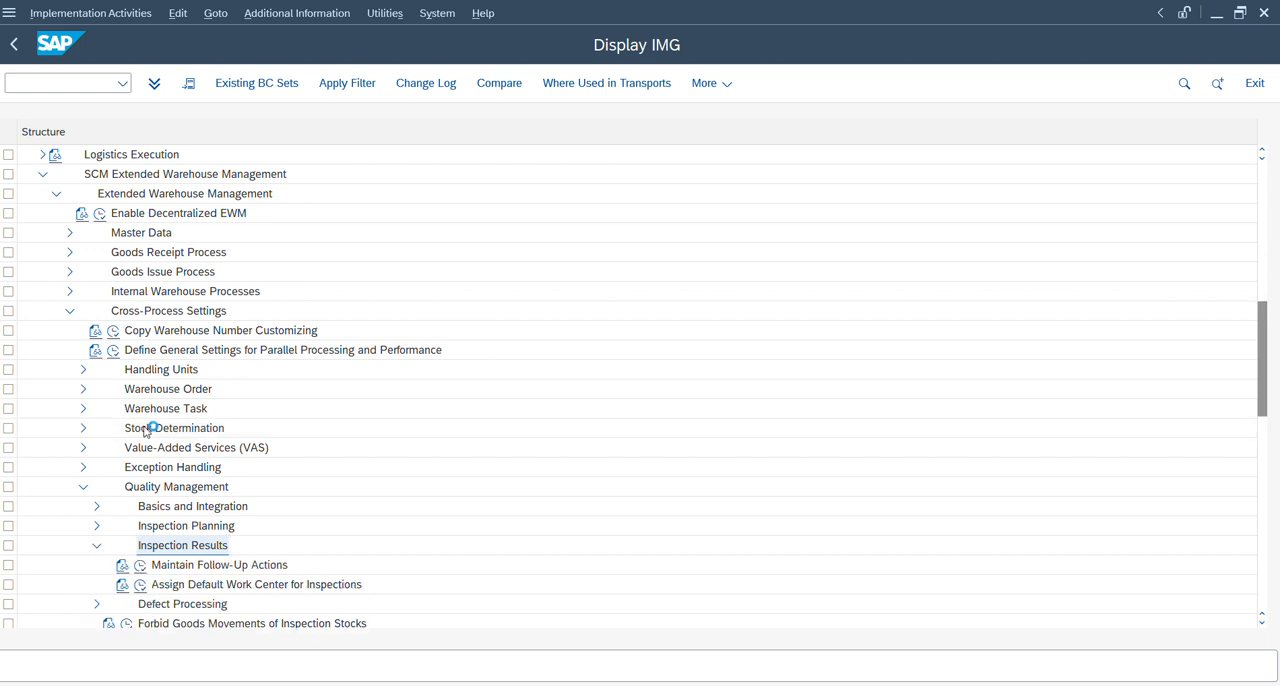
left_click(141, 570)
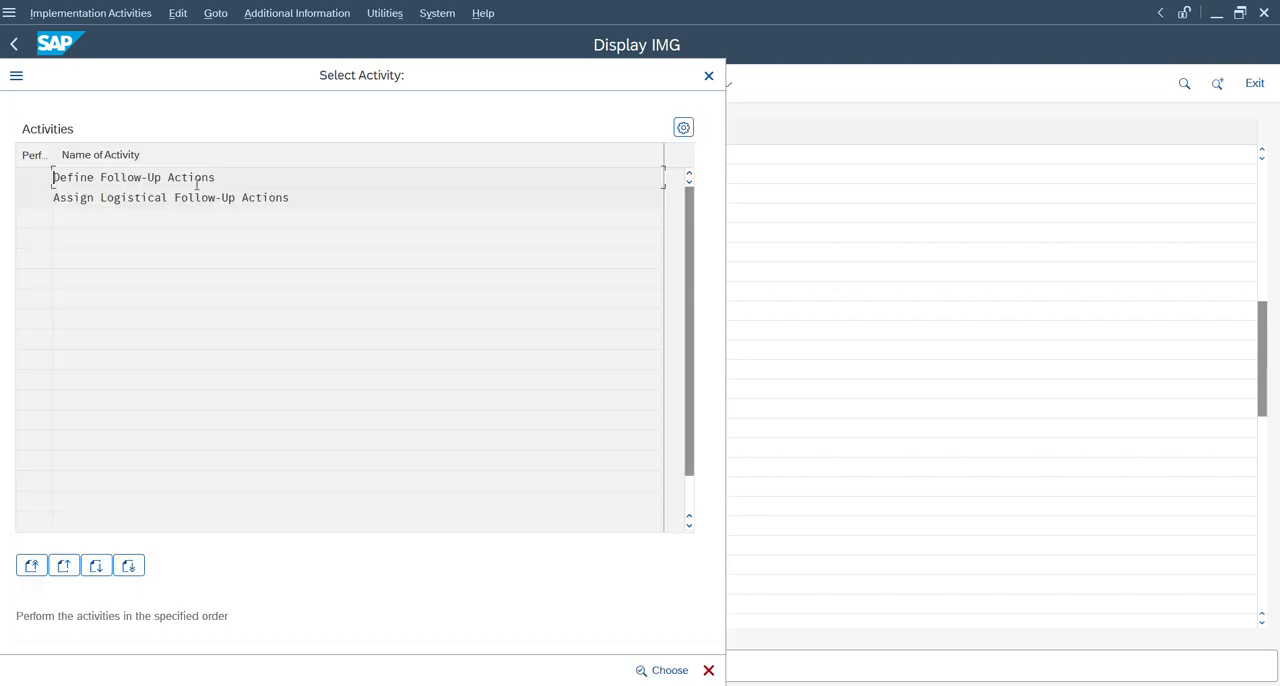
double_click(182, 177)
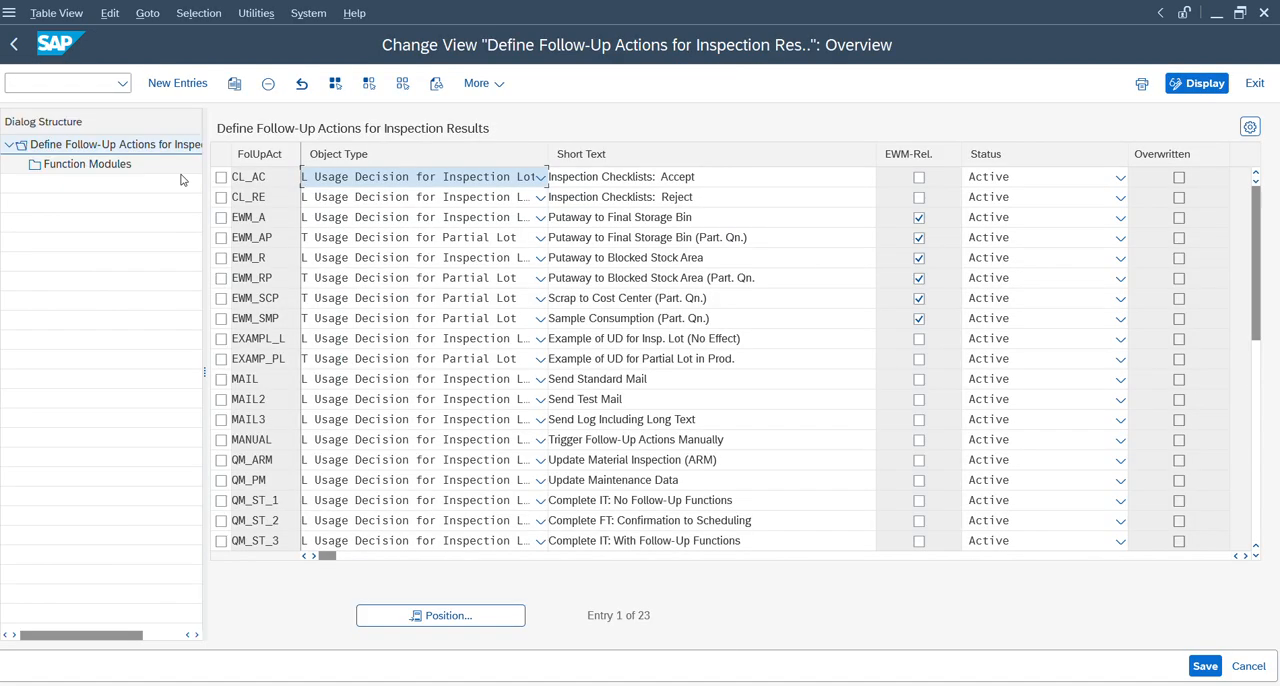
Examine the EWM_A and EWM_AP follow-up actions defined for inspection results.
double_click(273, 216)
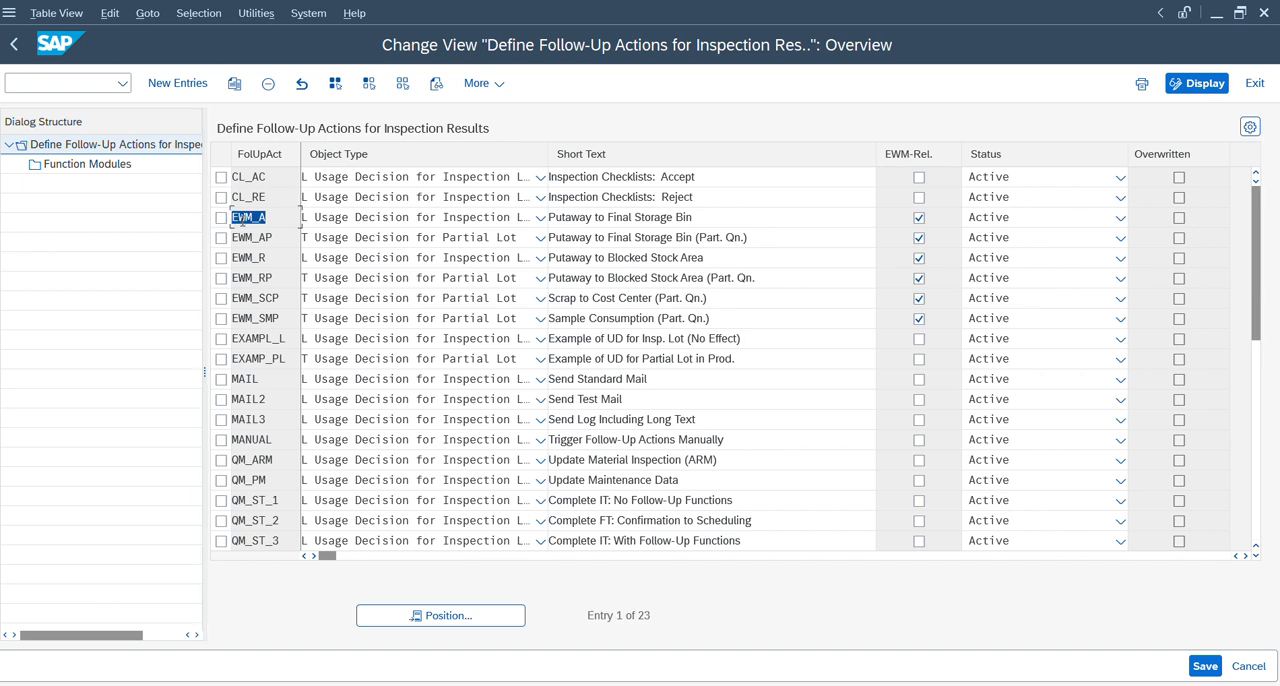
left_click(280, 237)
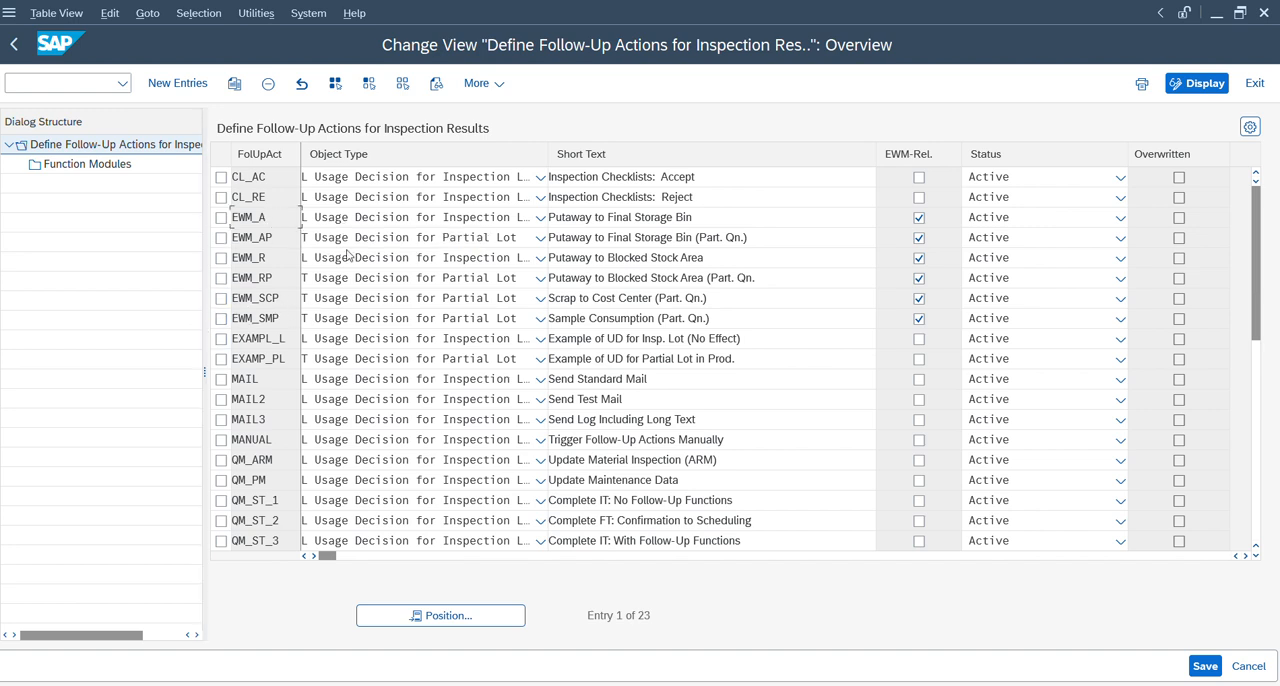
View the function modules assigned to follow-up actions EWM_A and EWM_AP, returning to the activity selection.
left_click(221, 218)
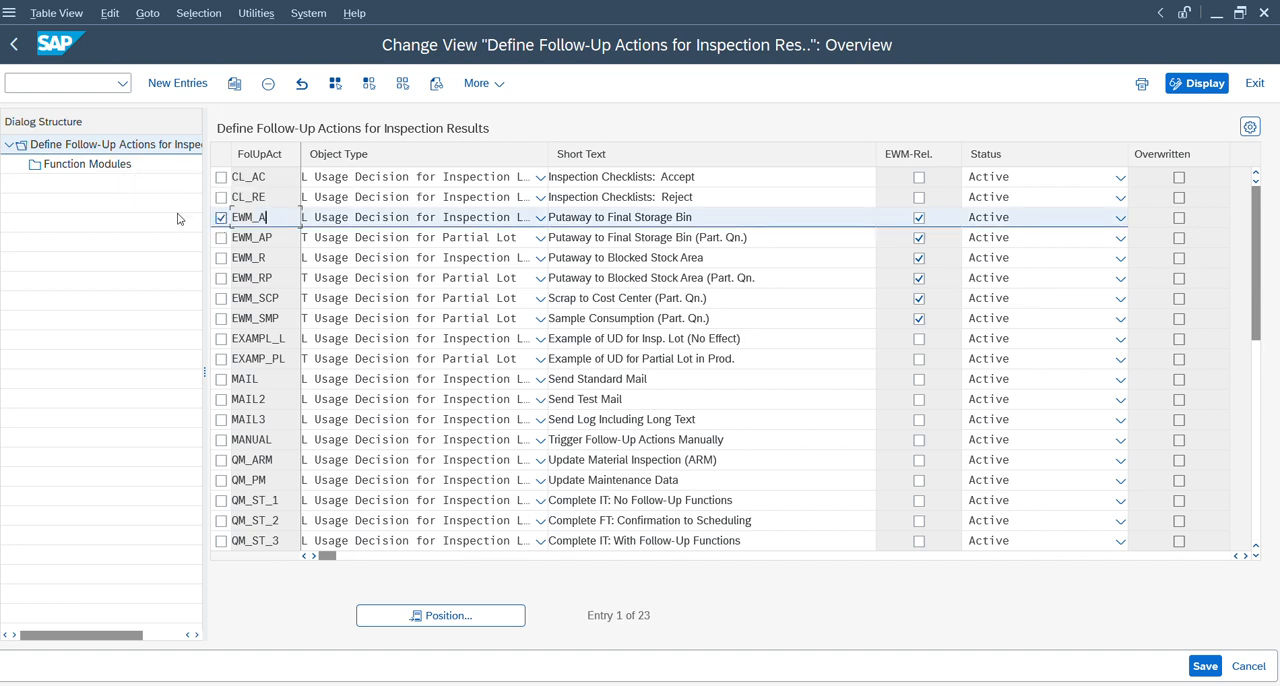
left_click(98, 166)
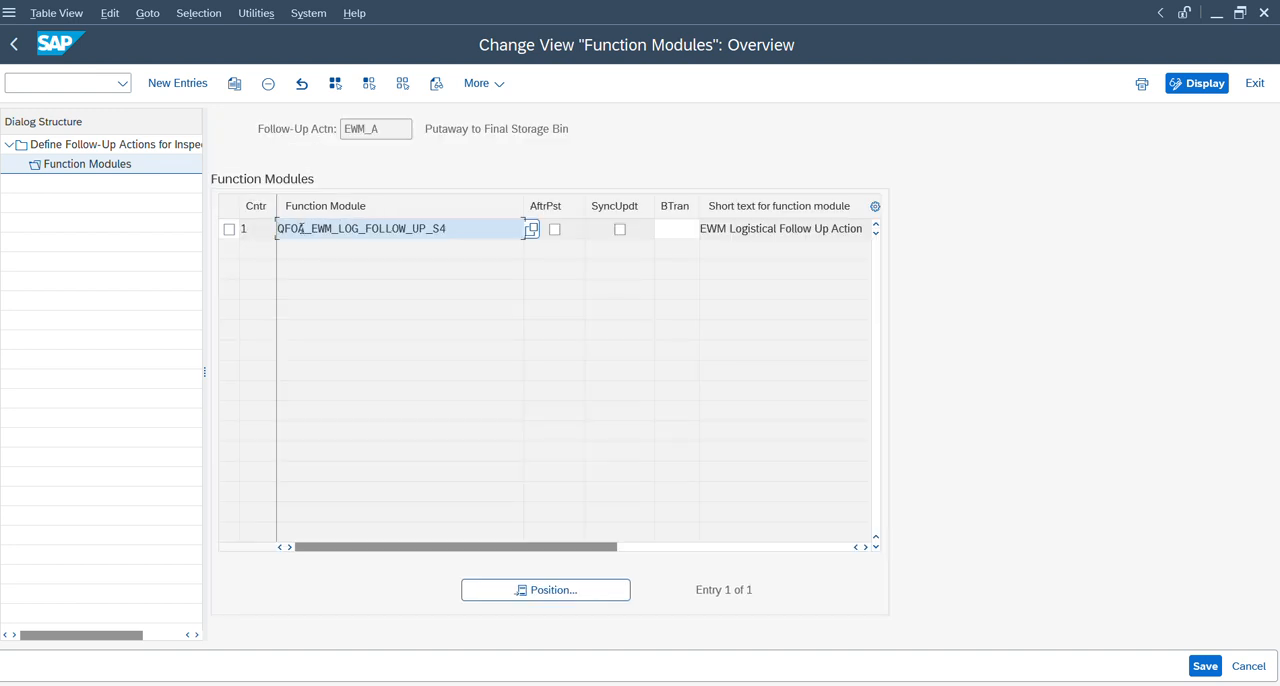
key("F3")
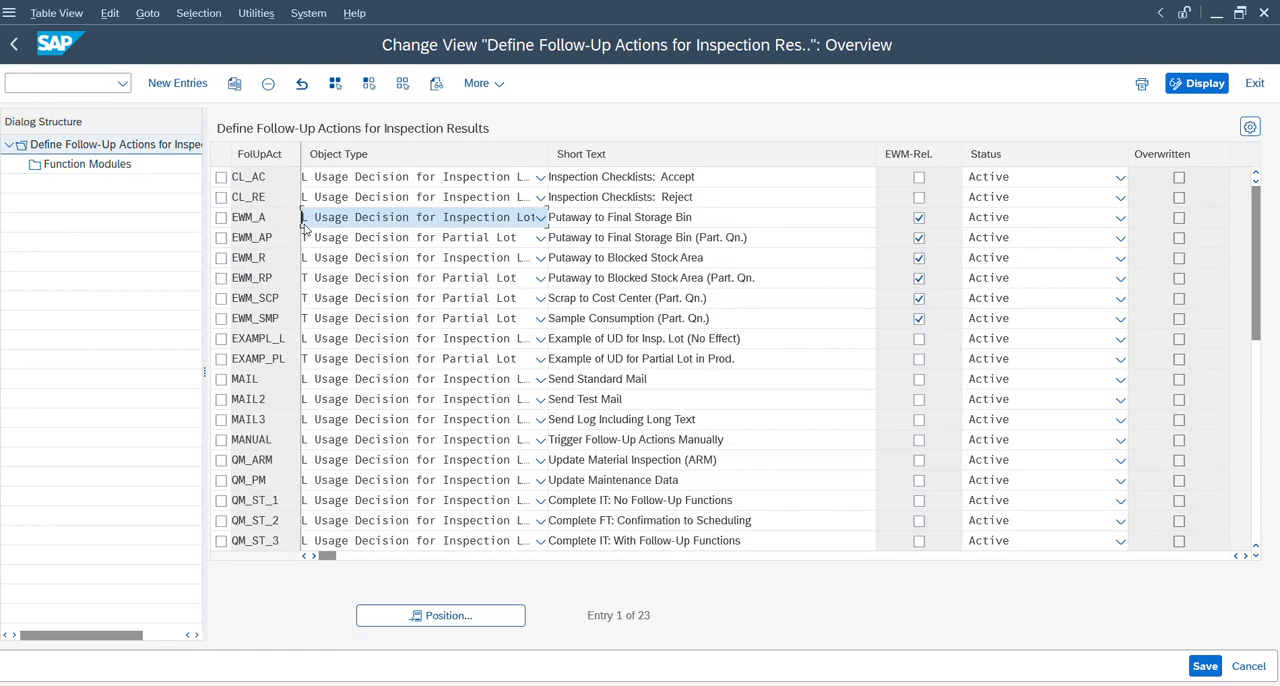
left_click(221, 237)
left_click(110, 170)
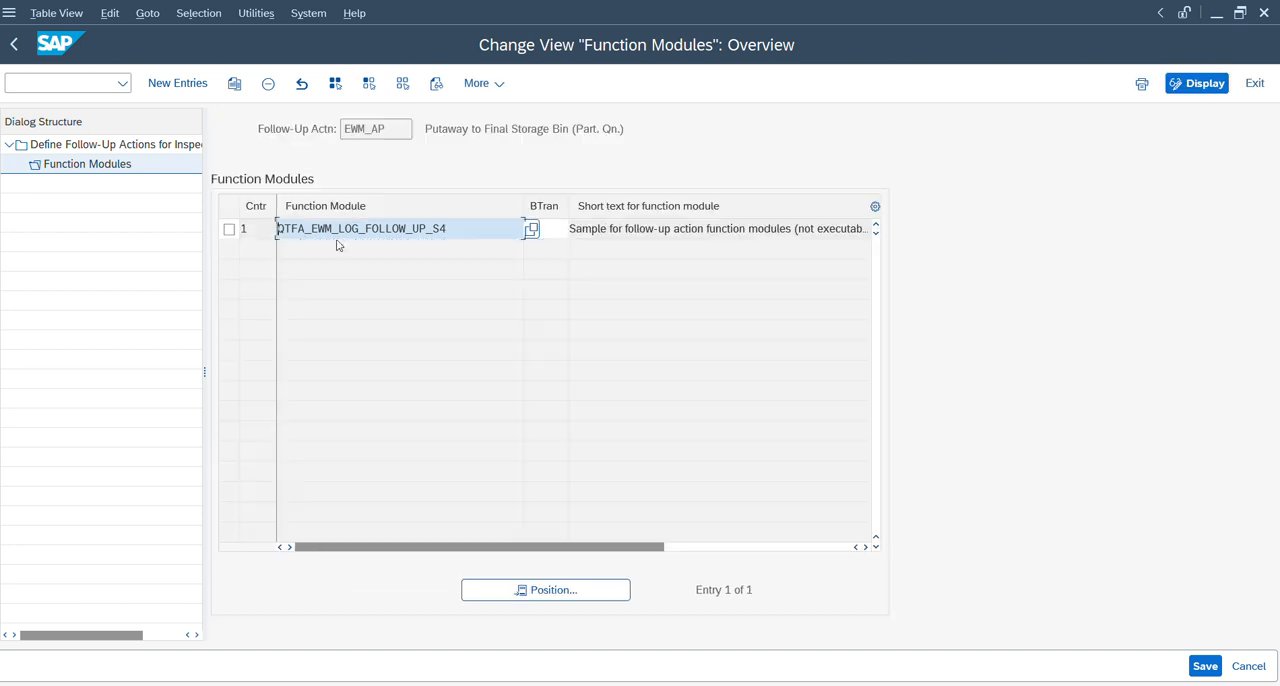
left_click(390, 229)
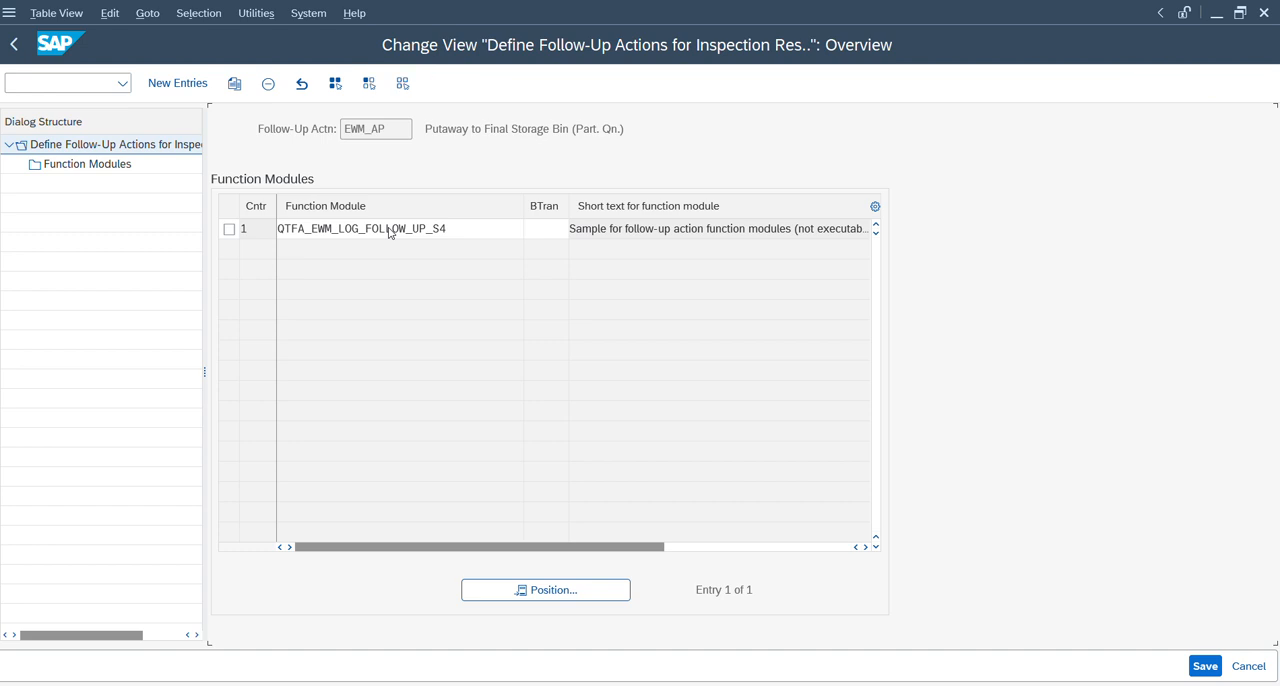
key("F3")
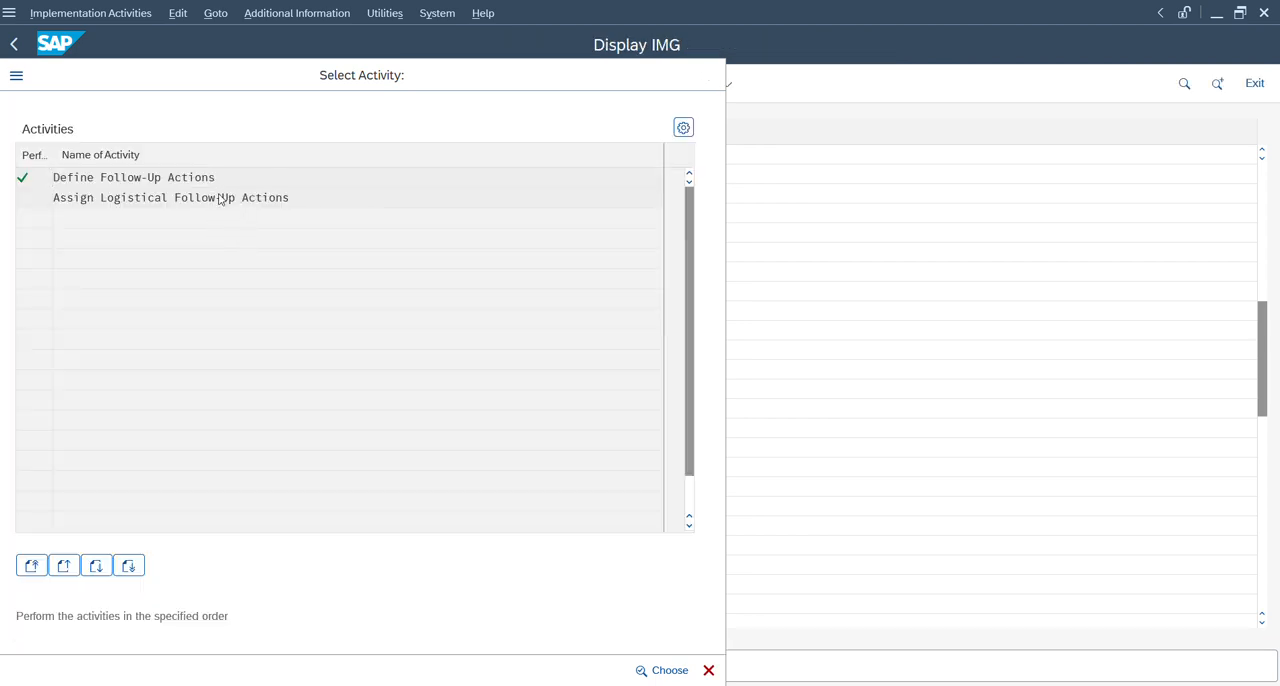
Open the Assign Logistical Follow-Up Actions activity and check which follow-up actions the codes of selected set EWM use.
key("alt+Tab")
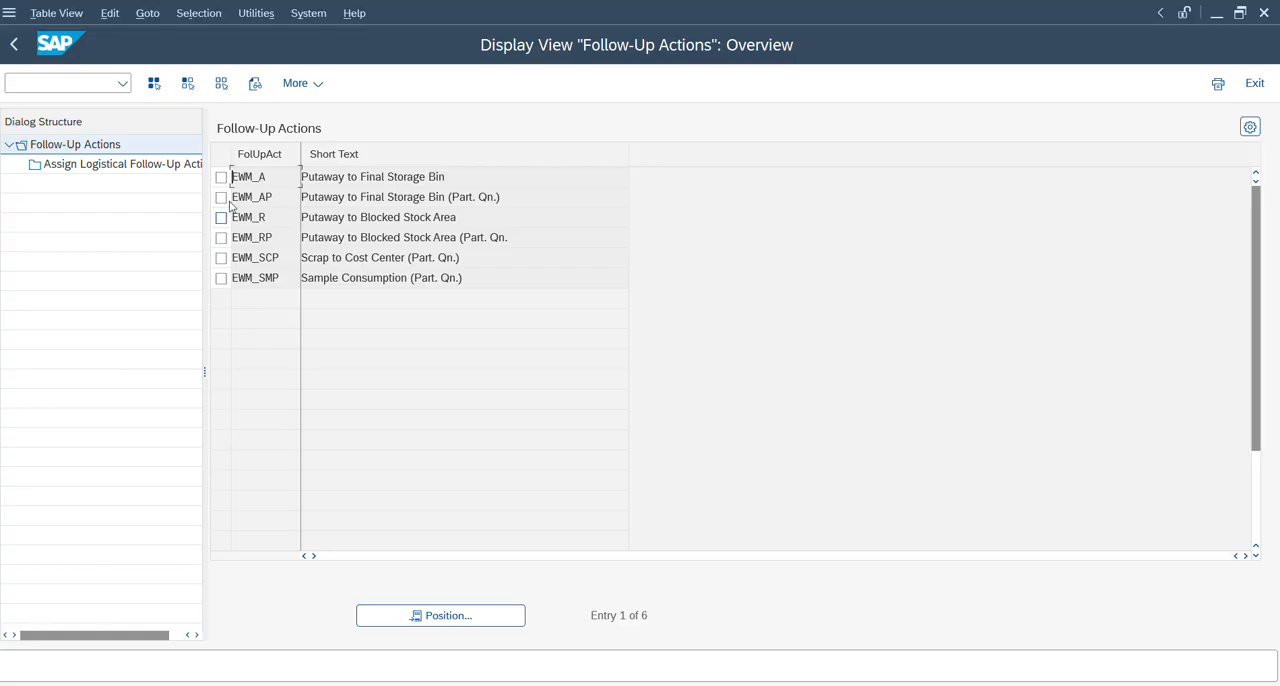
left_click(221, 177)
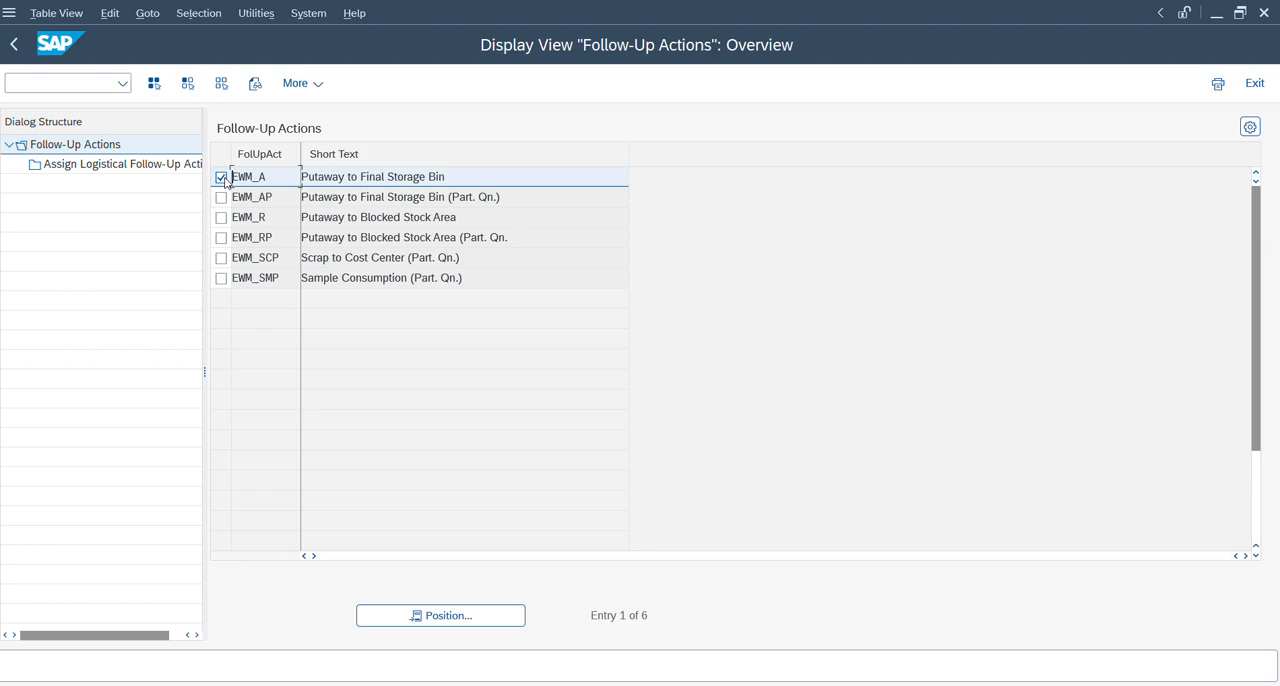
key("alt+Tab")
key("alt+Tab")
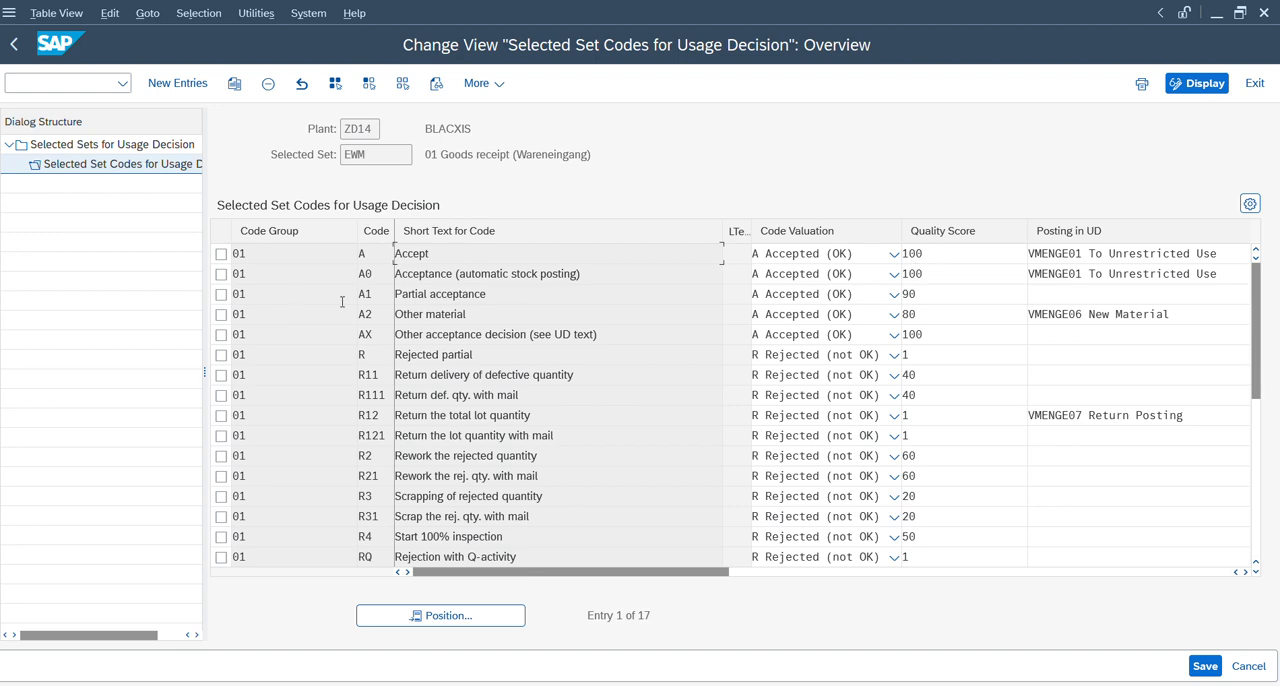
left_click_drag(498, 571, 648, 570)
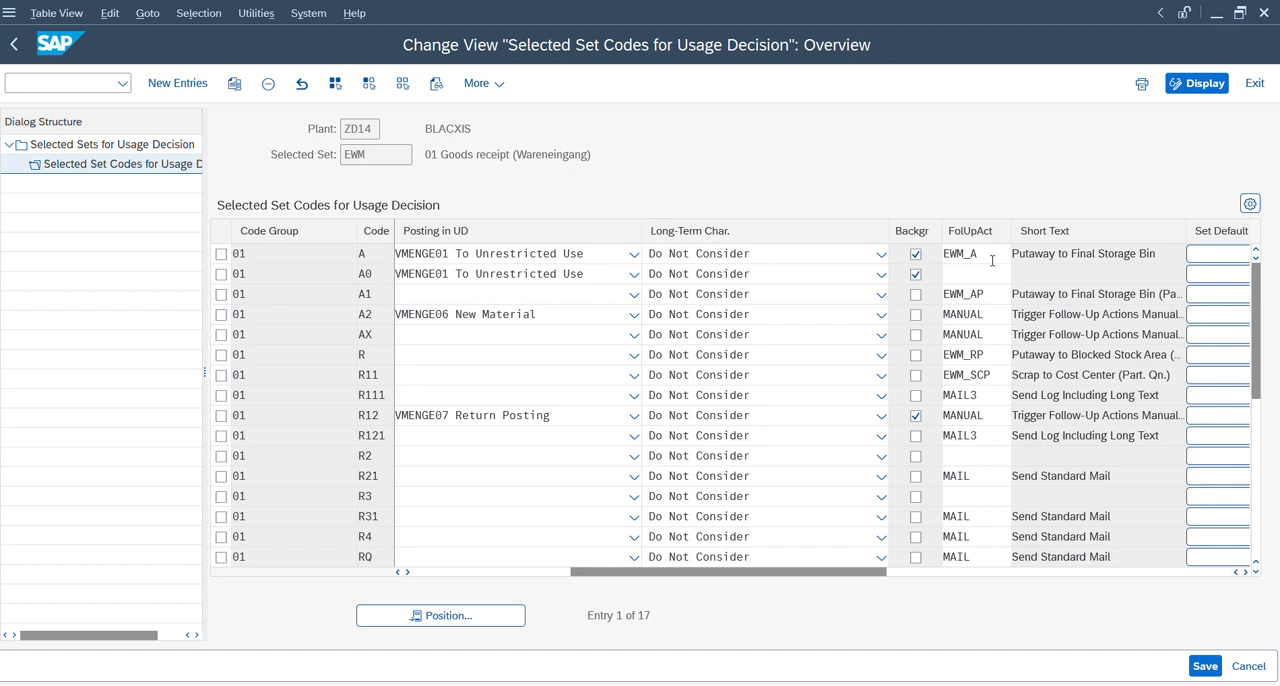
key("alt+Tab")
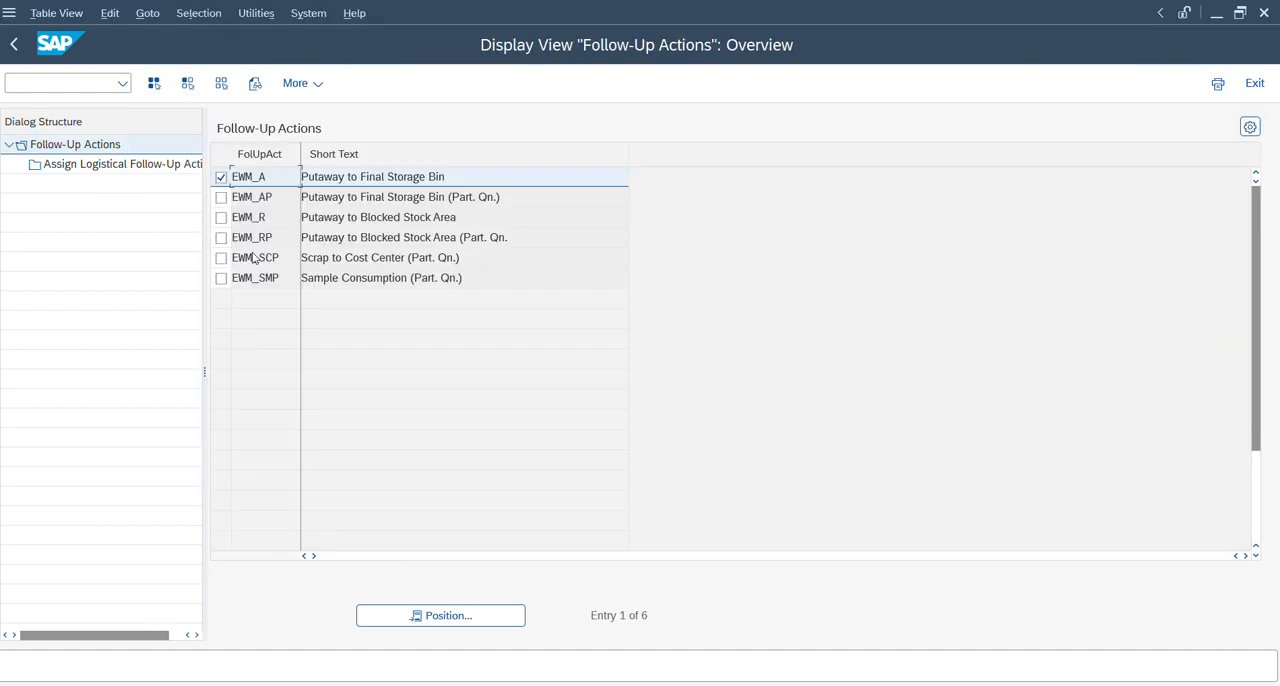
Review the logistical follow-up assignment of EWM_A, including its internal action options and non-dependent stock type.
double_click(116, 168)
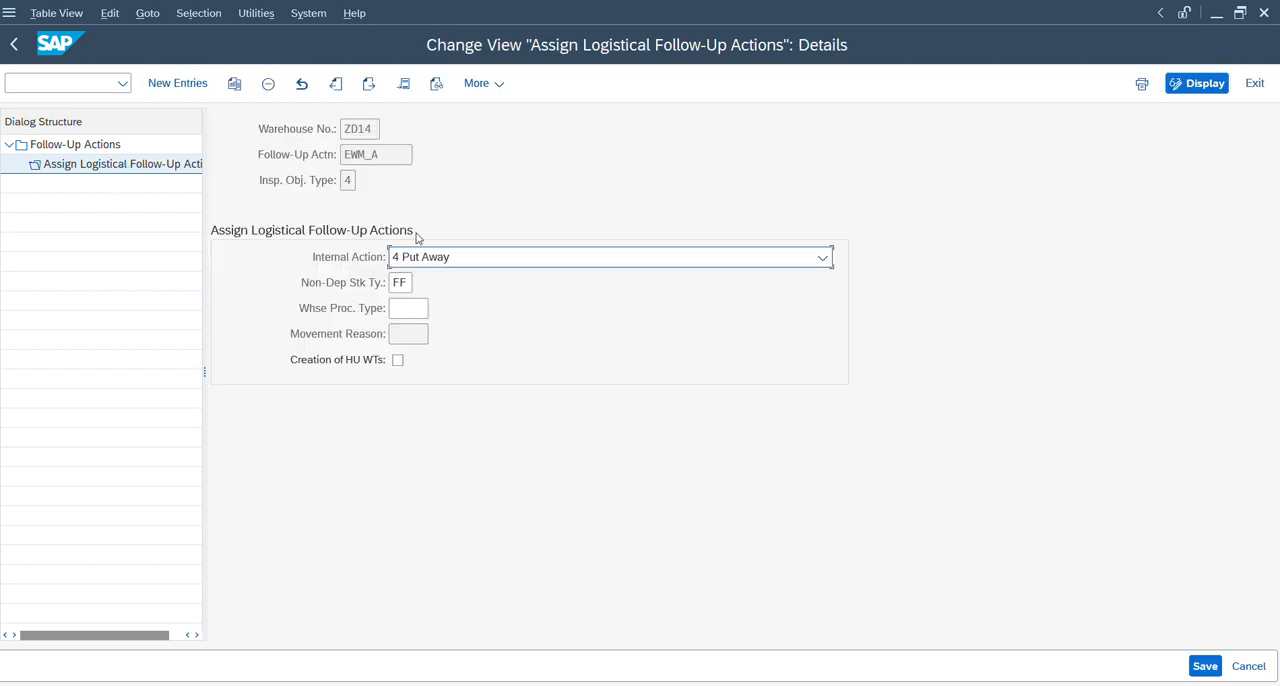
left_click(392, 283)
left_click(477, 258)
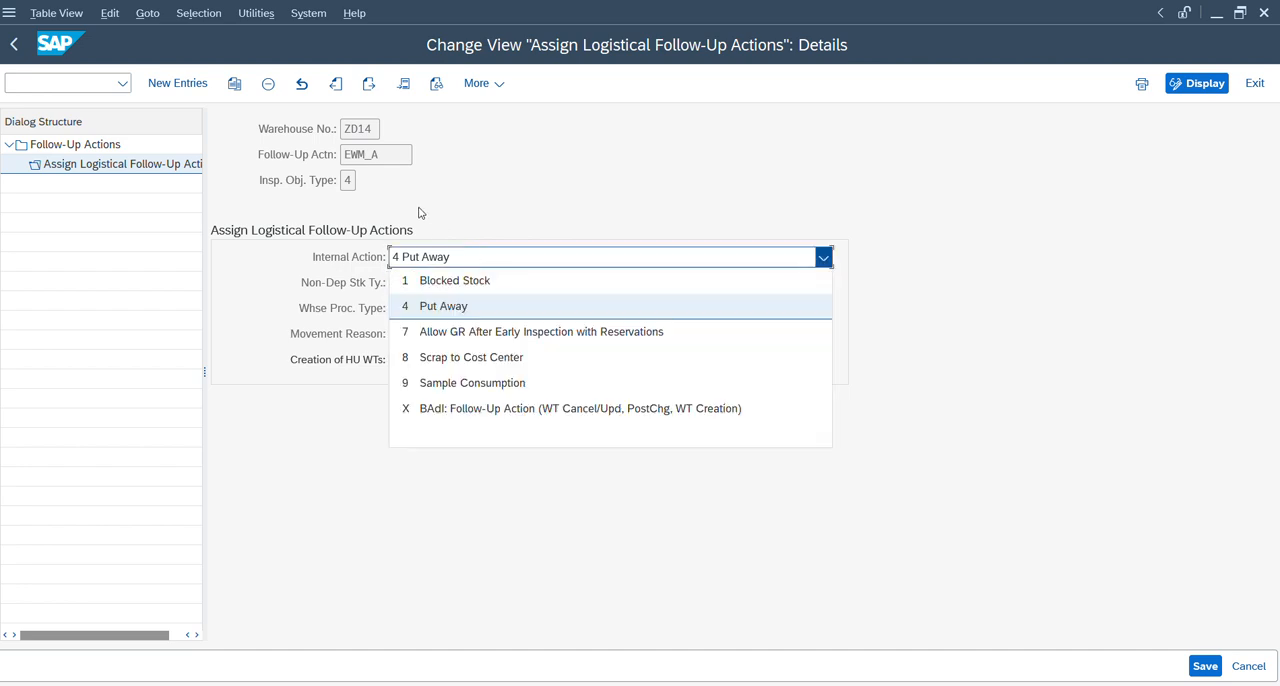
key("Up")
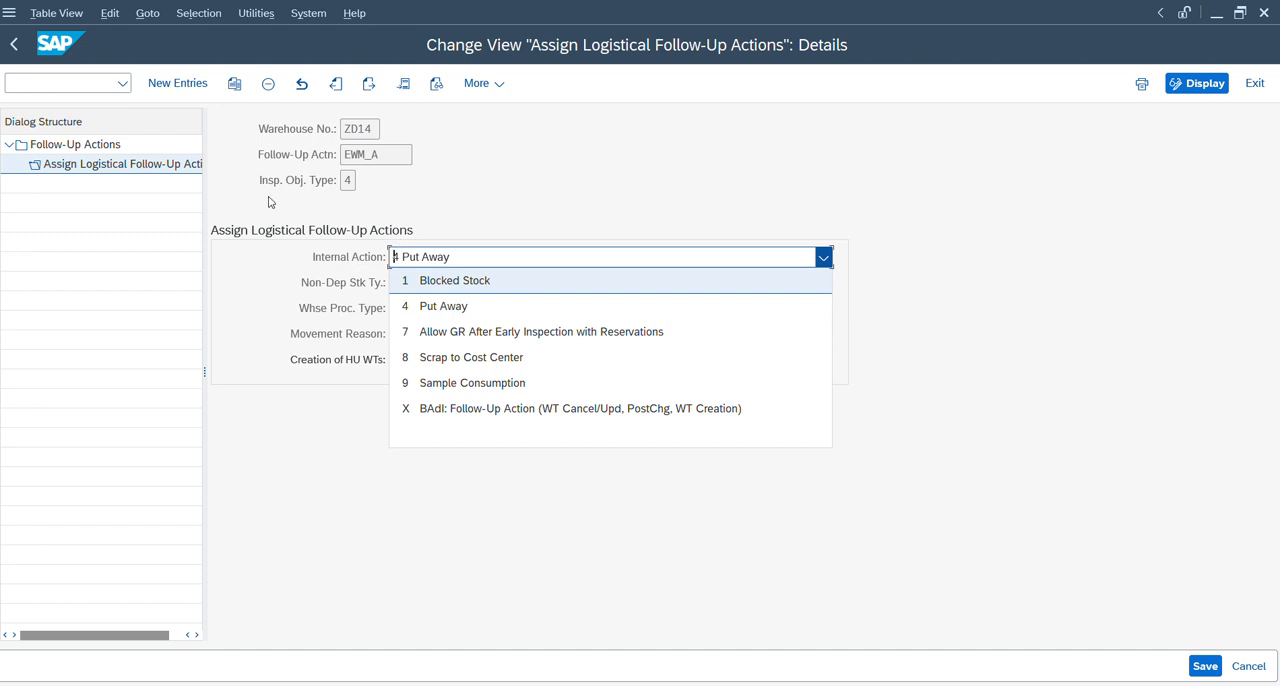
key("Escape")
left_click(402, 283)
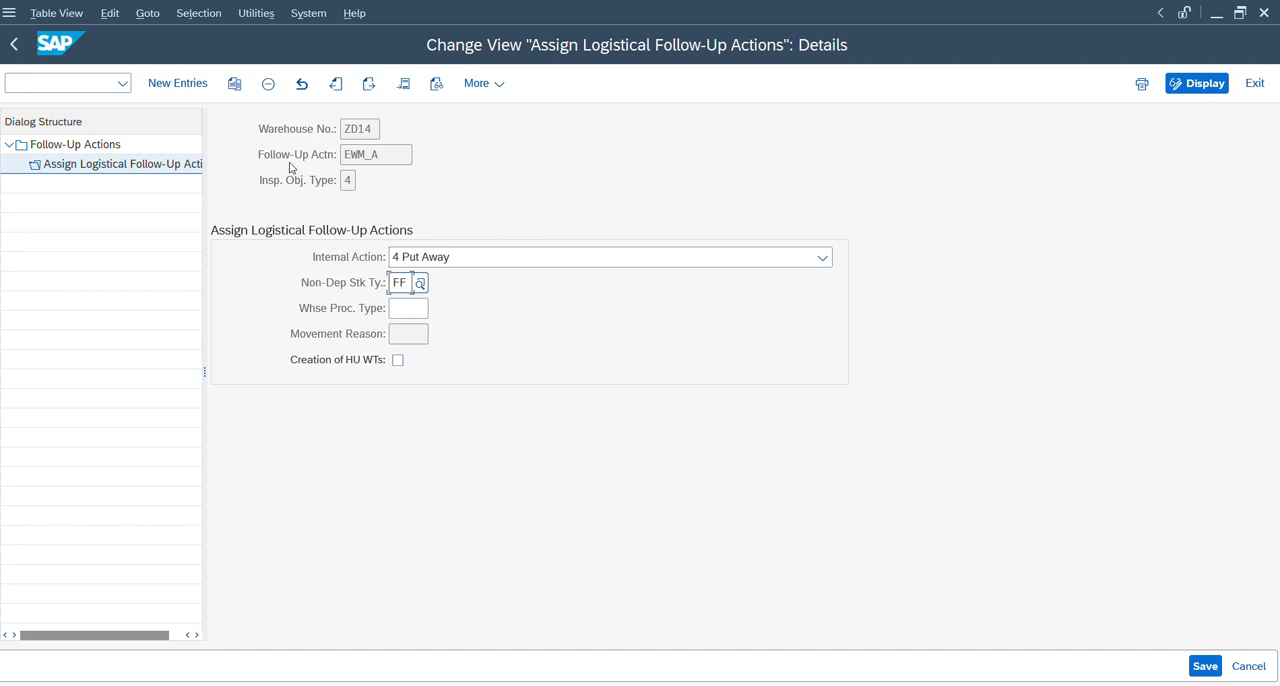
left_click(12, 46)
left_click(17, 49)
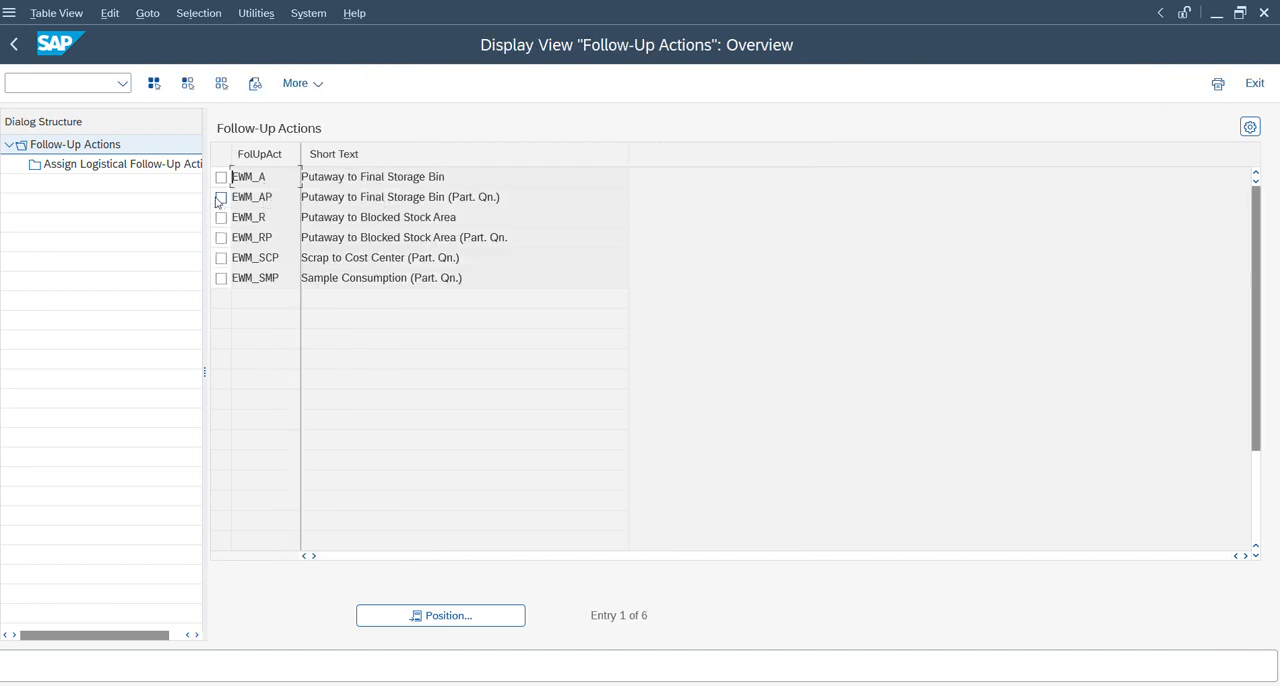
Review the logistical follow-up assignment of EWM_AP, including its inspection object type and warehouse process type.
left_click(221, 197)
double_click(138, 168)
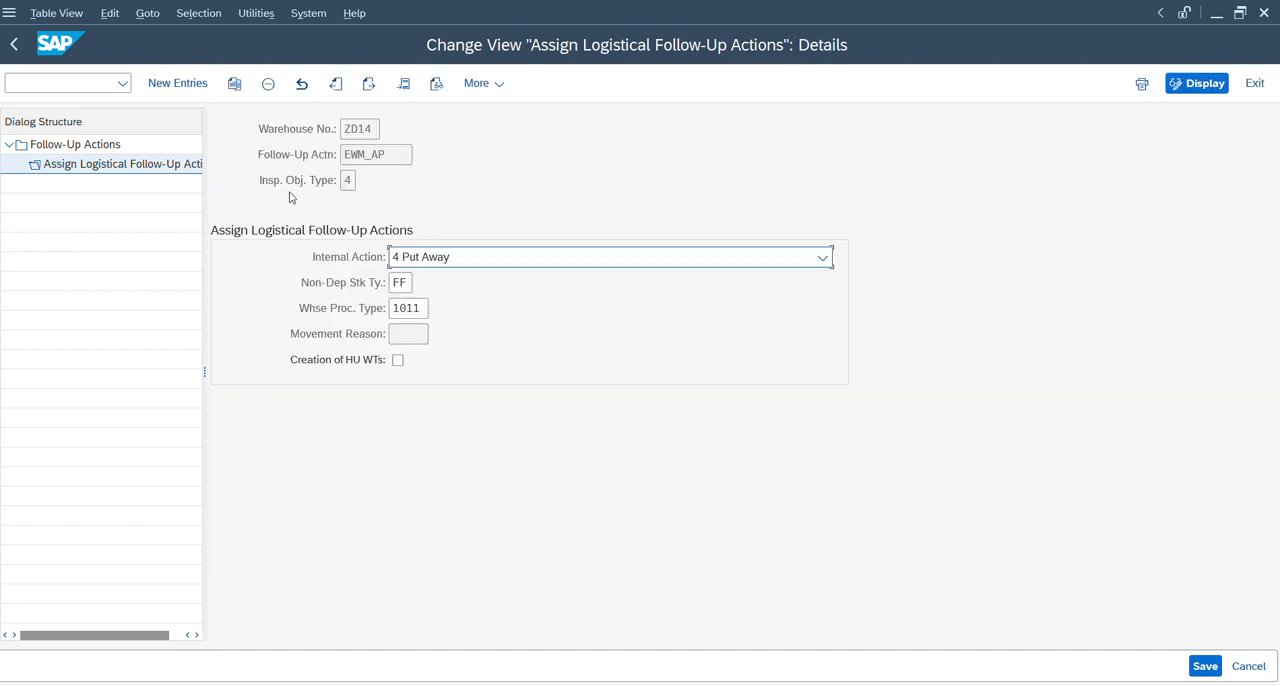
left_click(350, 180)
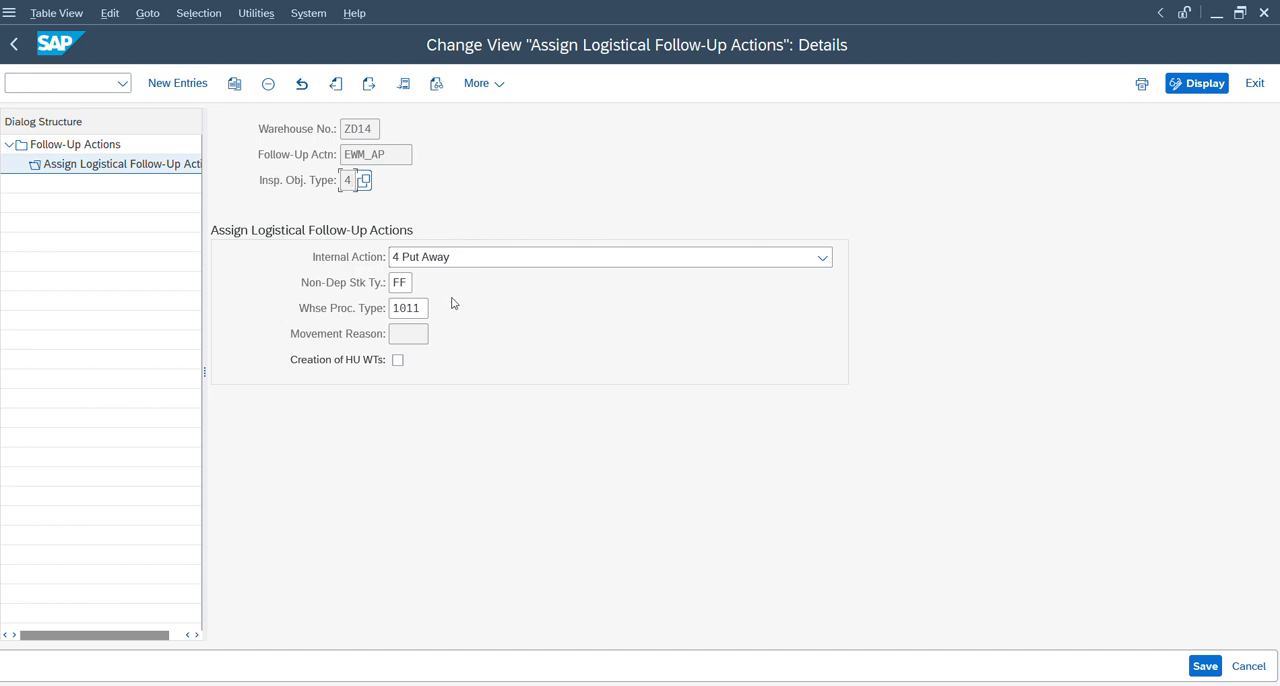
left_click_drag(421, 308, 380, 314)
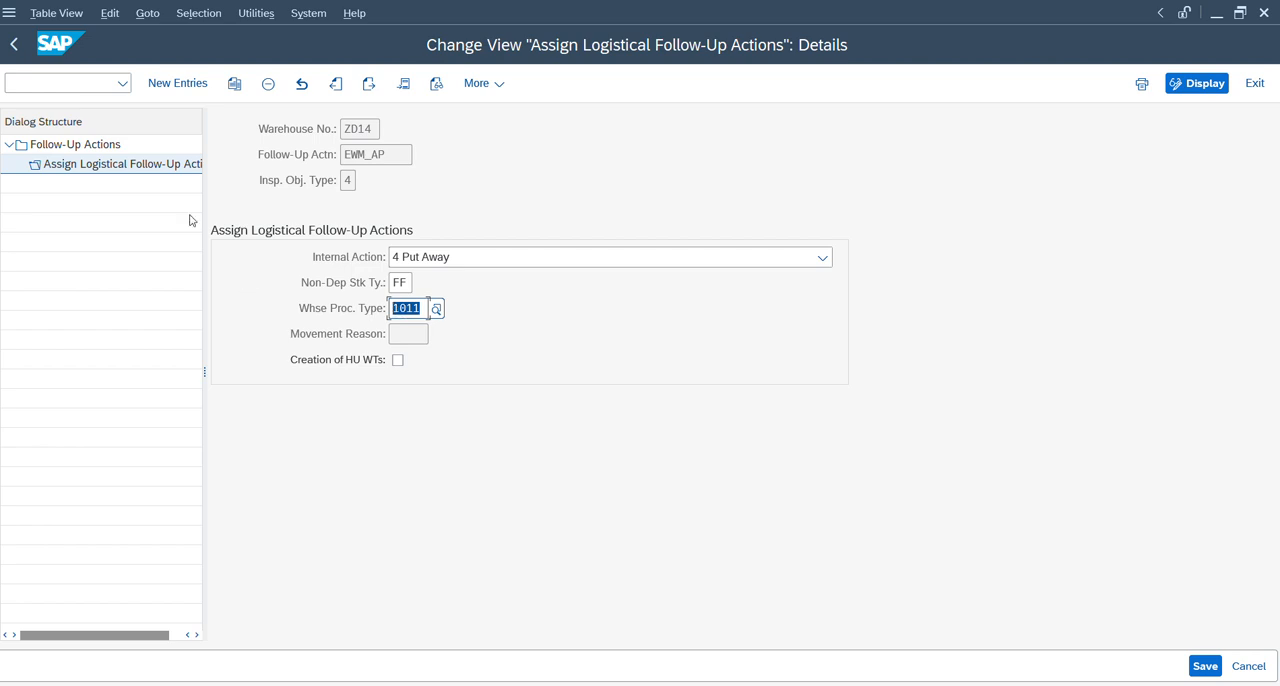
left_click(18, 50)
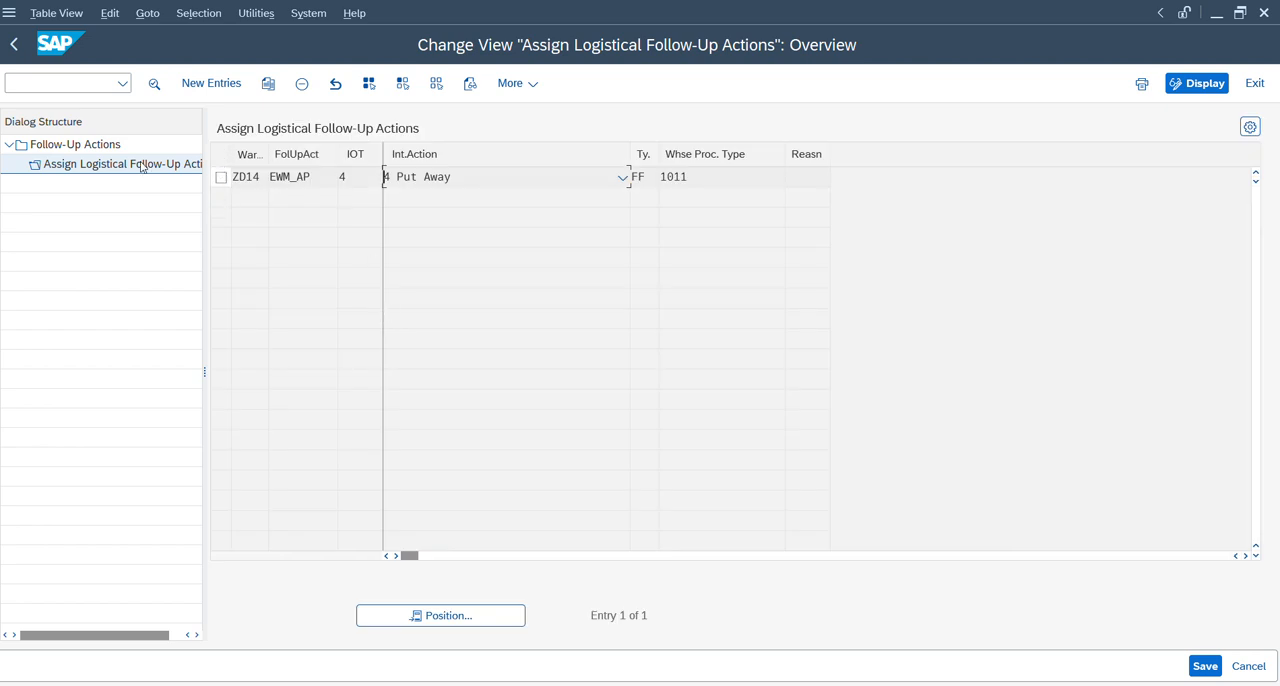
left_click(15, 50)
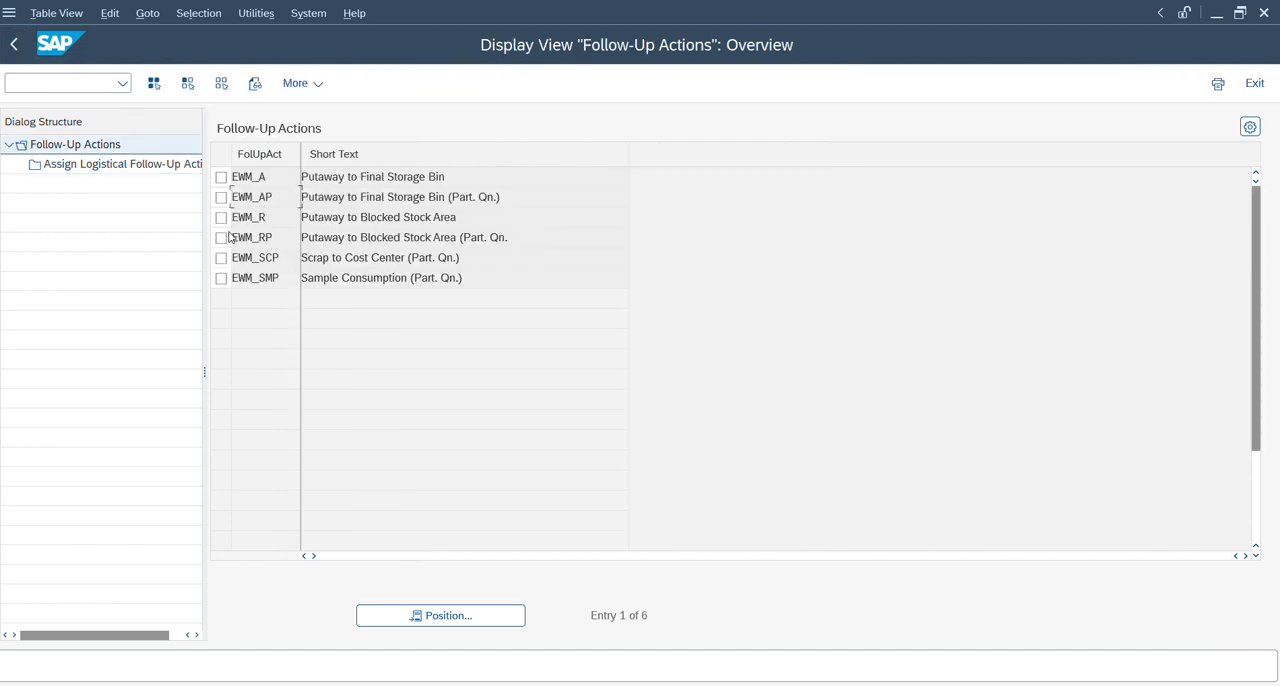
Review the logistical follow-up assignment of EWM_RP and return to the follow-up actions overview.
left_click(221, 237)
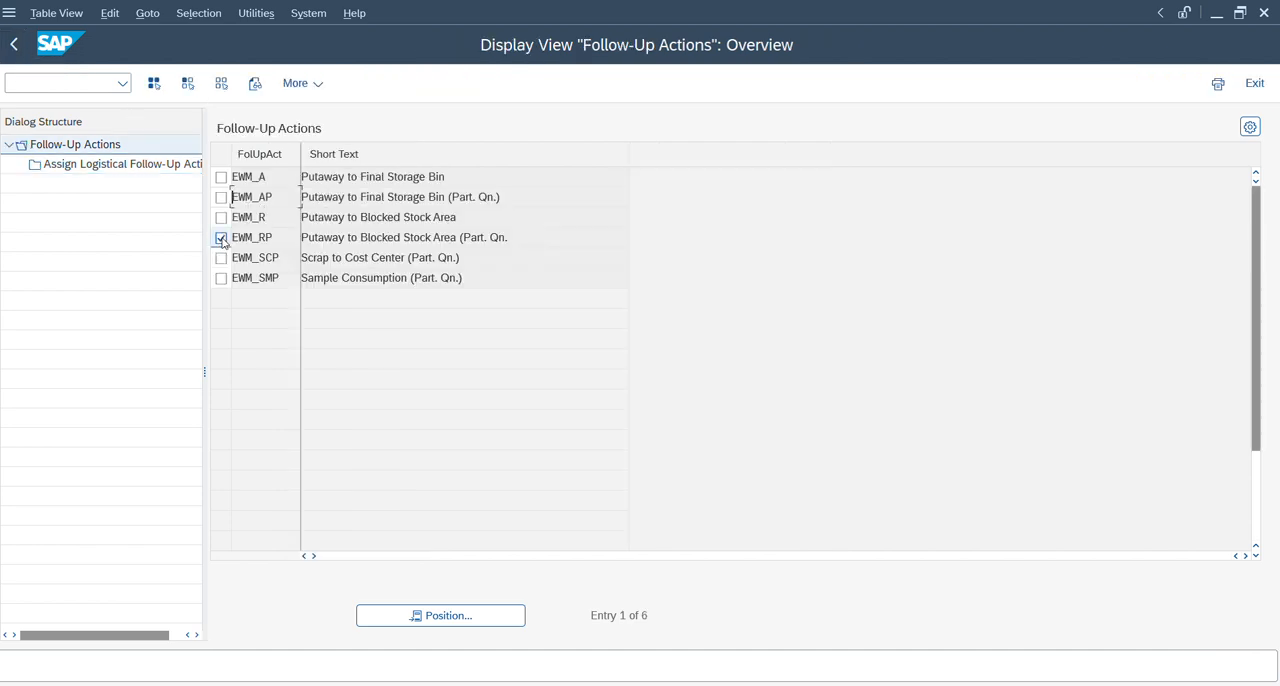
double_click(124, 165)
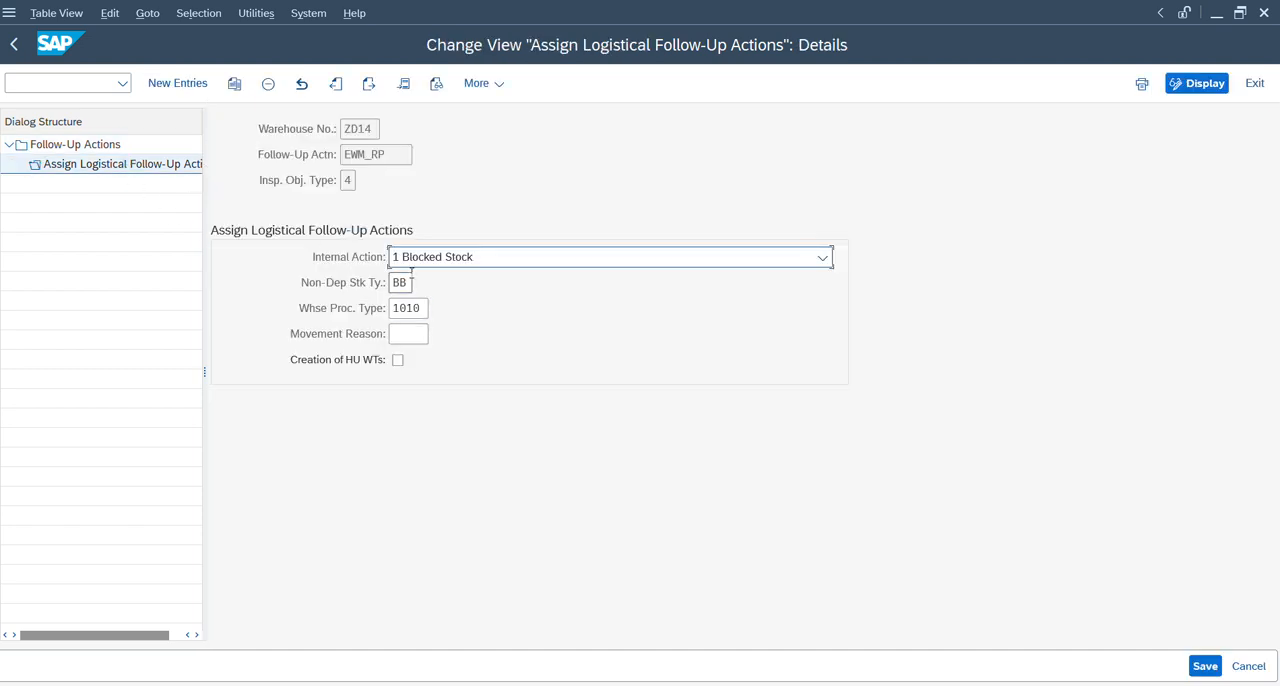
left_click(12, 45)
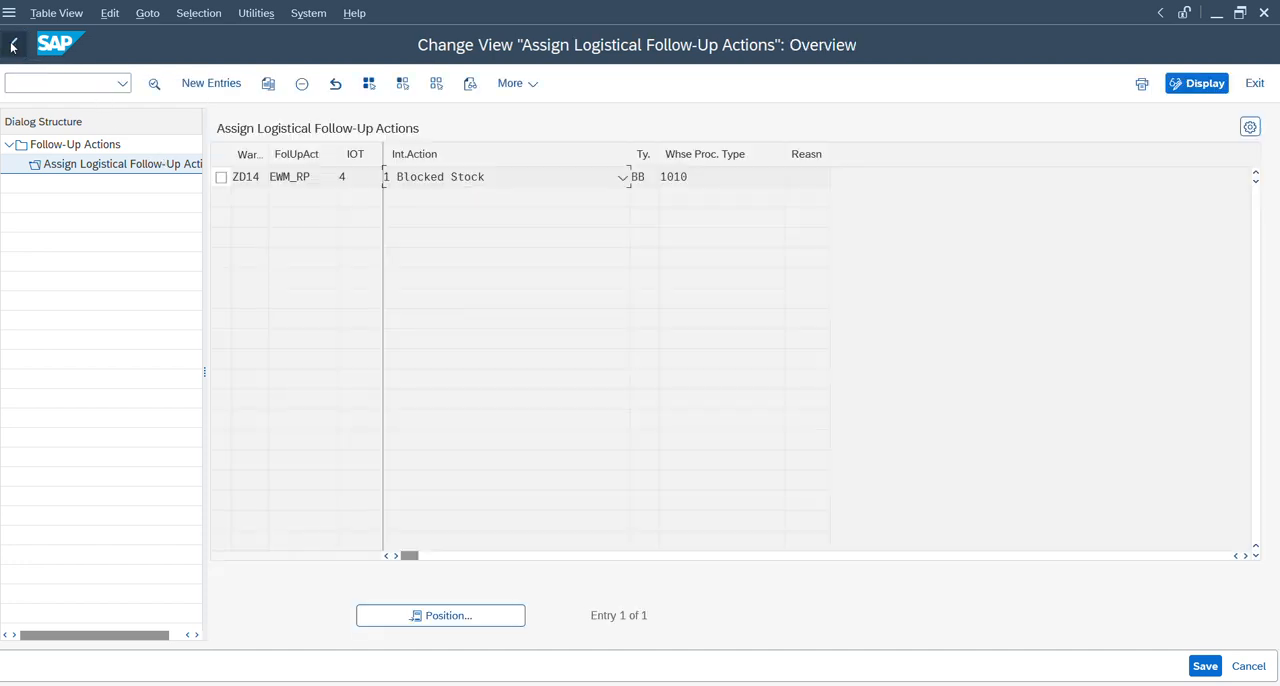
left_click(12, 45)
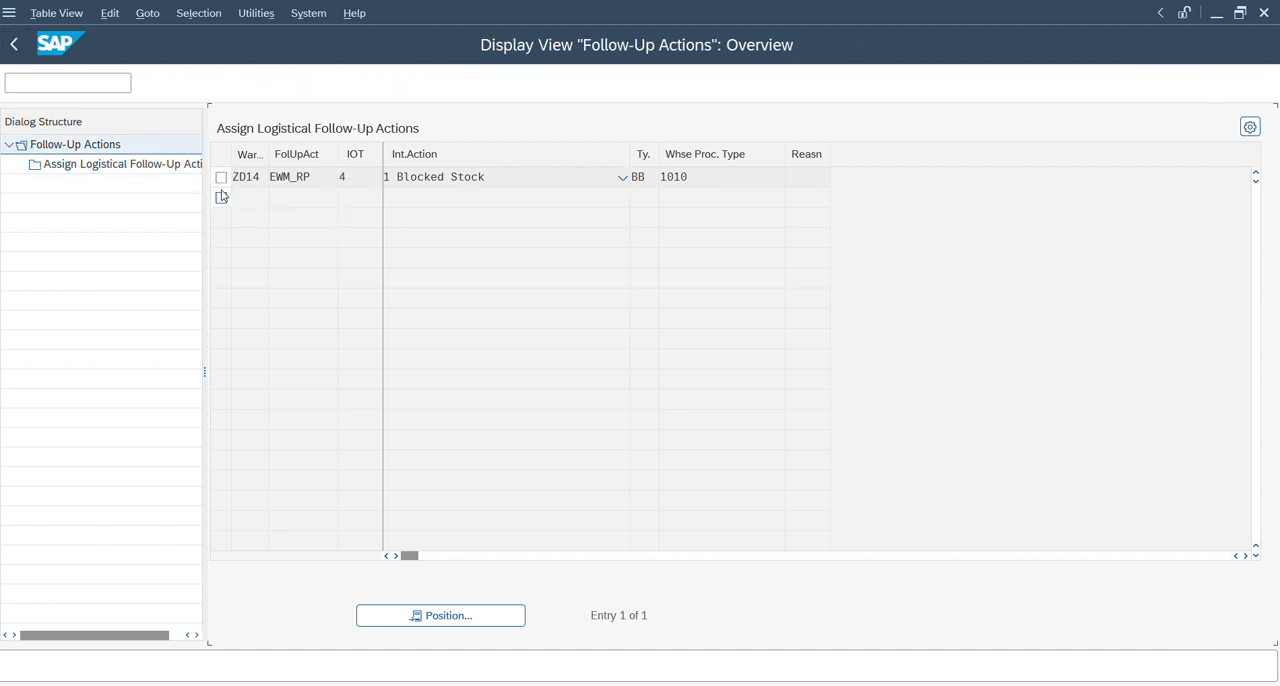
Leave the selected sets customizing and open the Edit Code Groups and Codes for Usage Decisions activity.
key("alt+Tab")
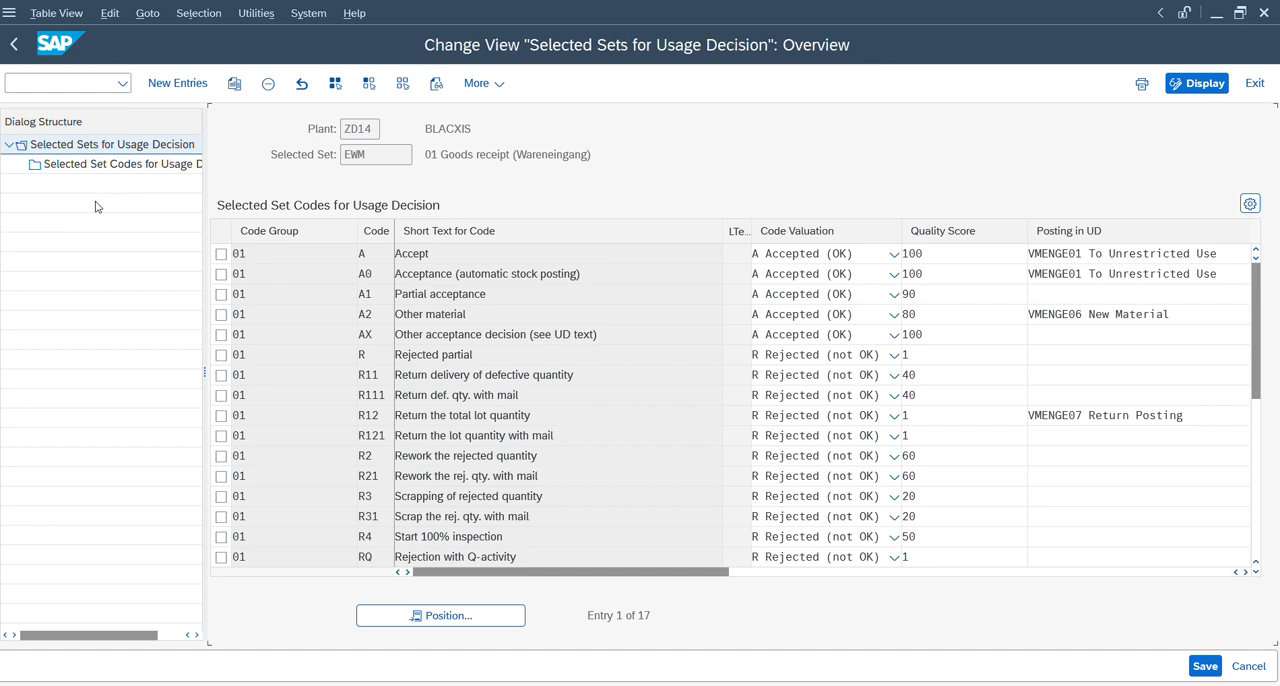
key("F3")
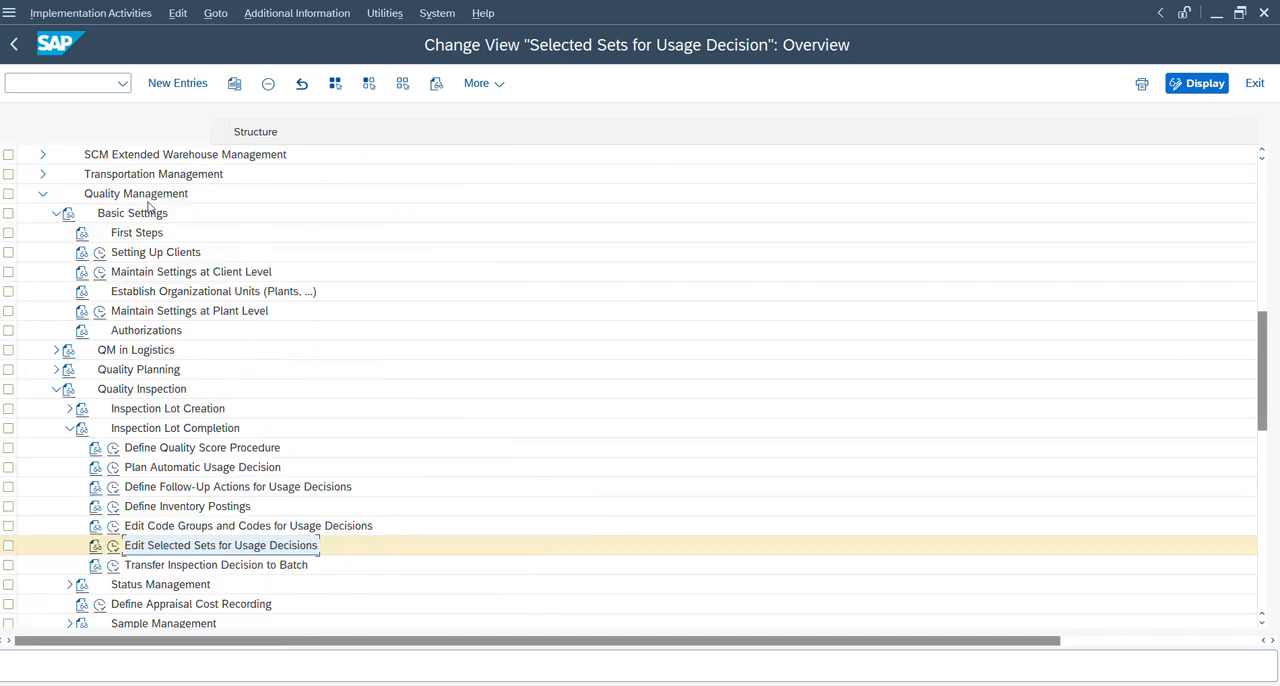
left_click(113, 527)
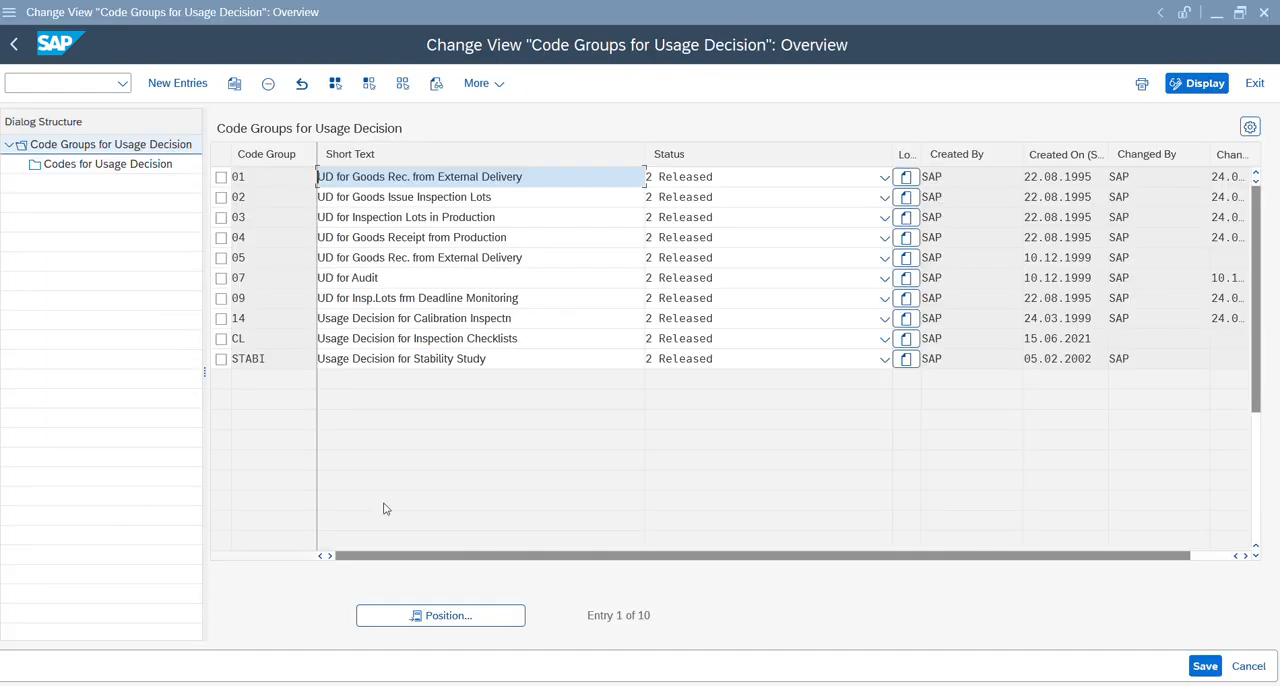
Compare the code groups with the partial-lot usage decision list and view the codes of code group 01.
key("alt+Tab")
key("alt+Tab")
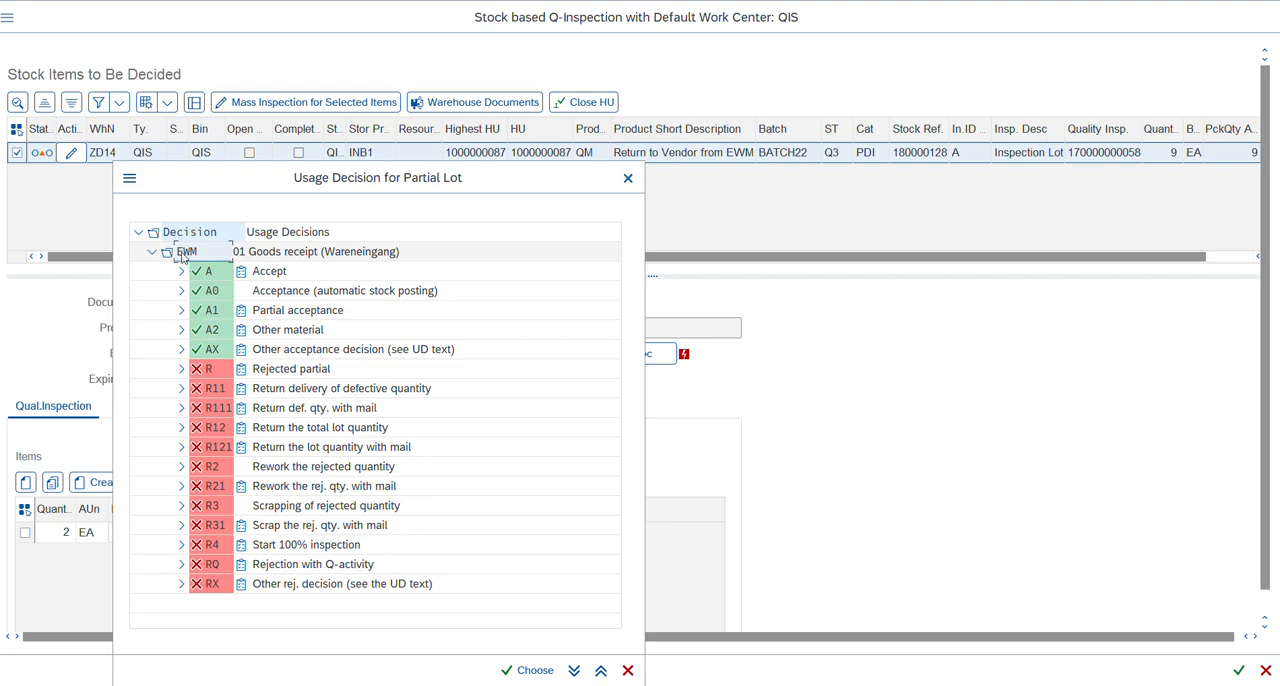
key("alt+Tab")
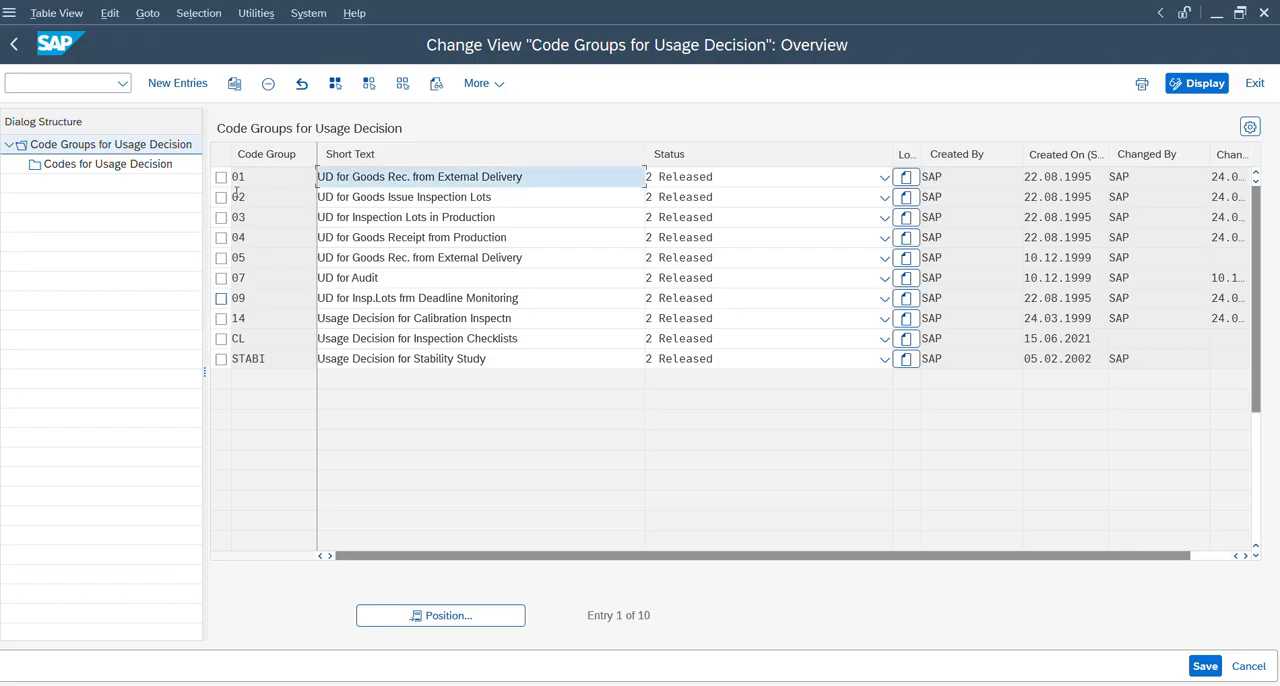
left_click(221, 177)
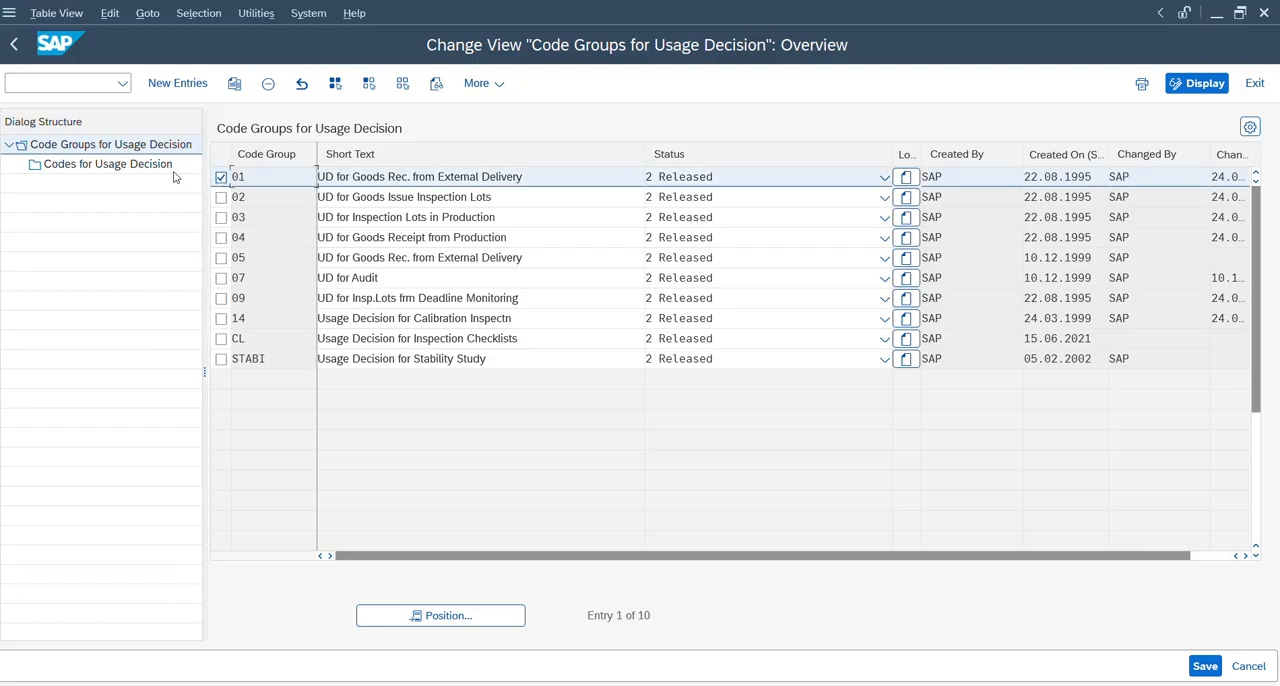
double_click(100, 164)
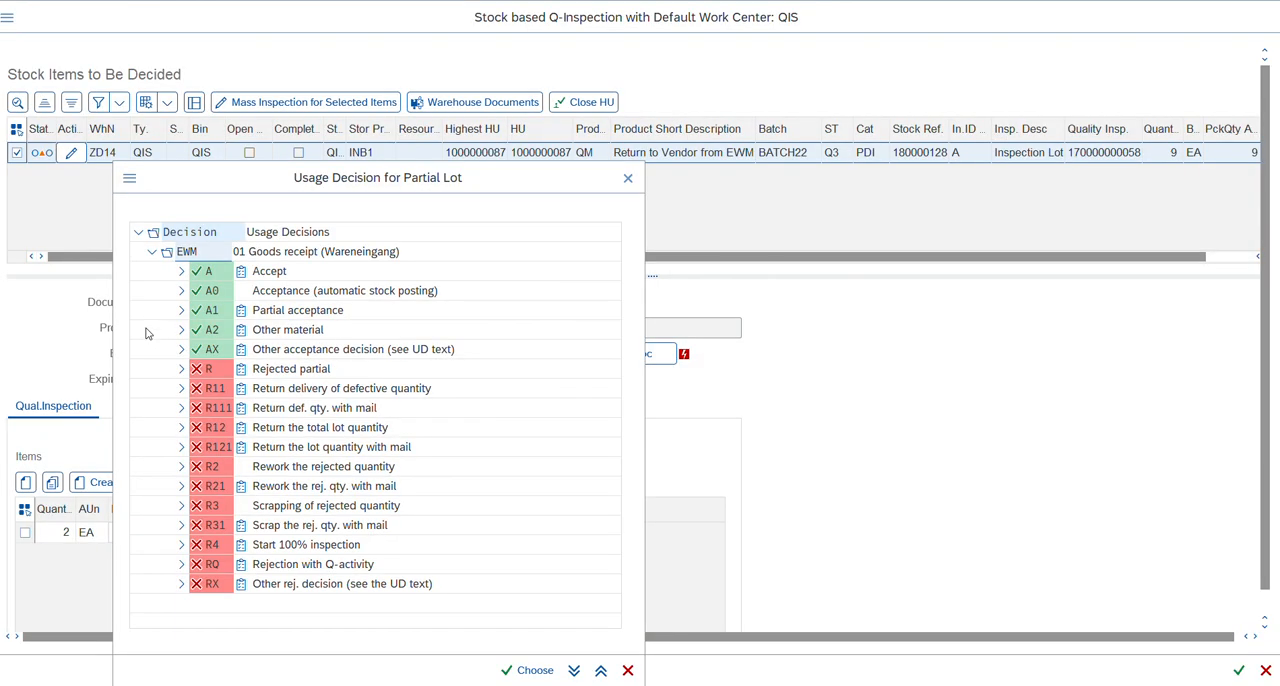
Try to choose usage decision A1 Partial acceptance for the 2 EA inspection item.
left_click(372, 447)
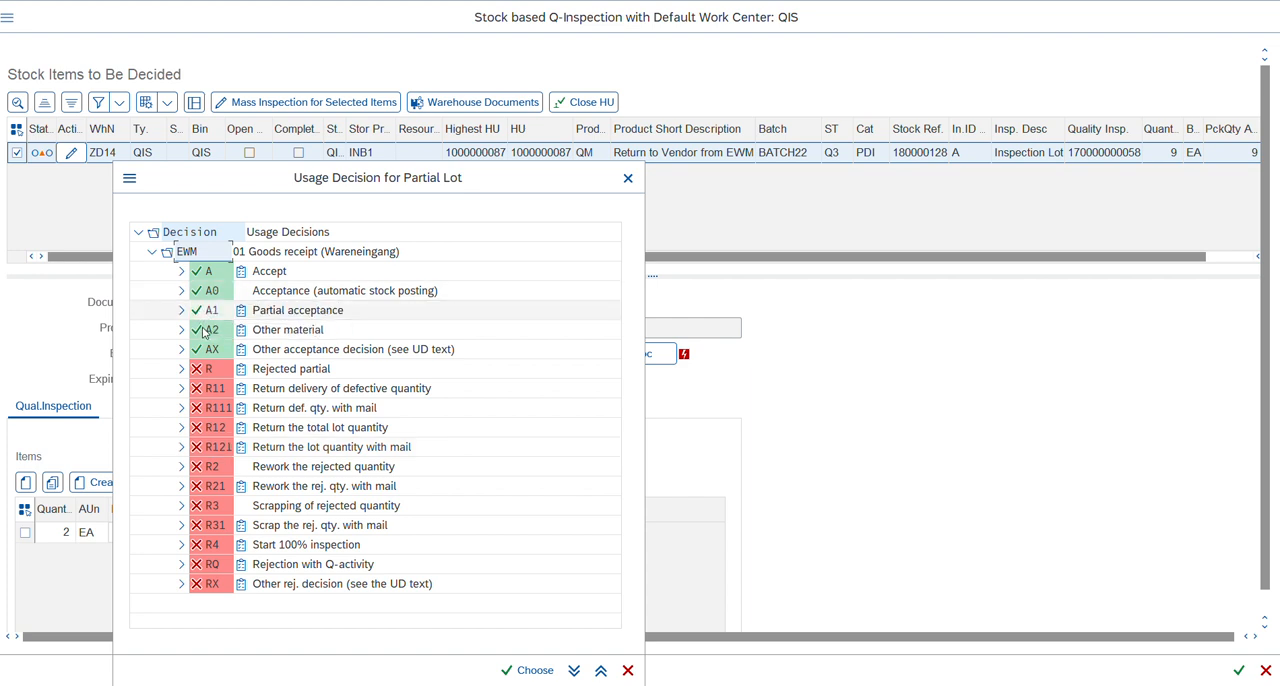
left_click(211, 311)
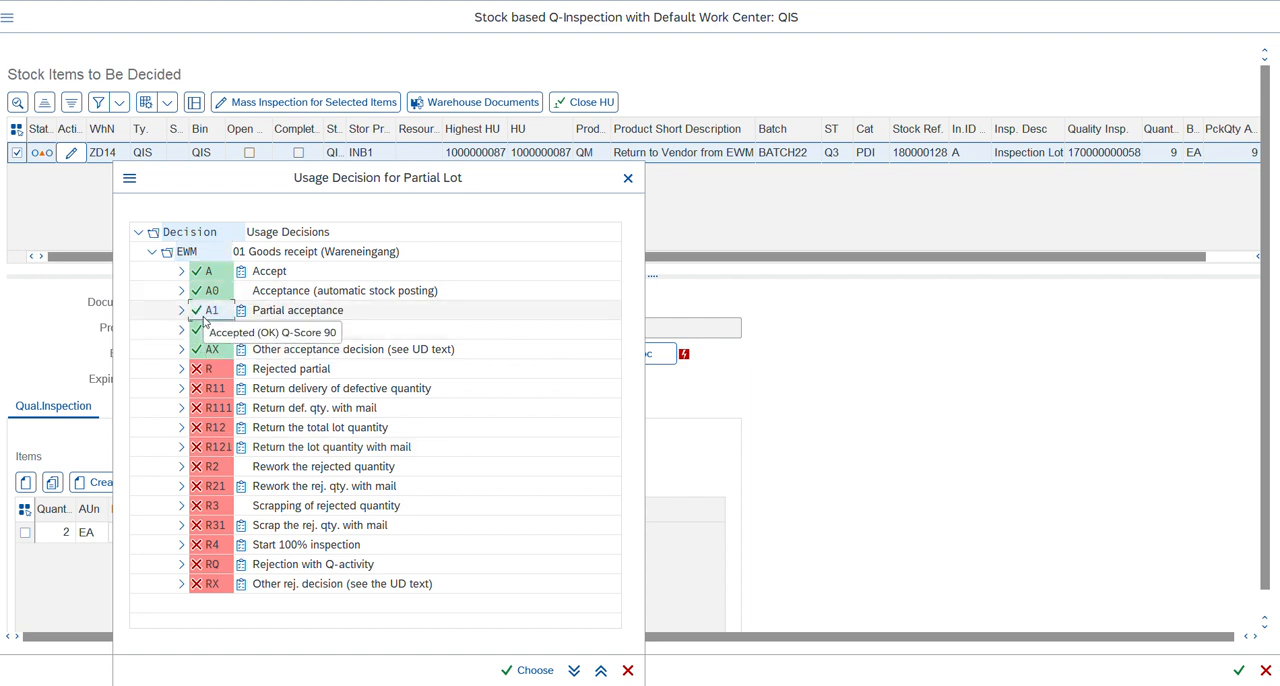
left_click(510, 668)
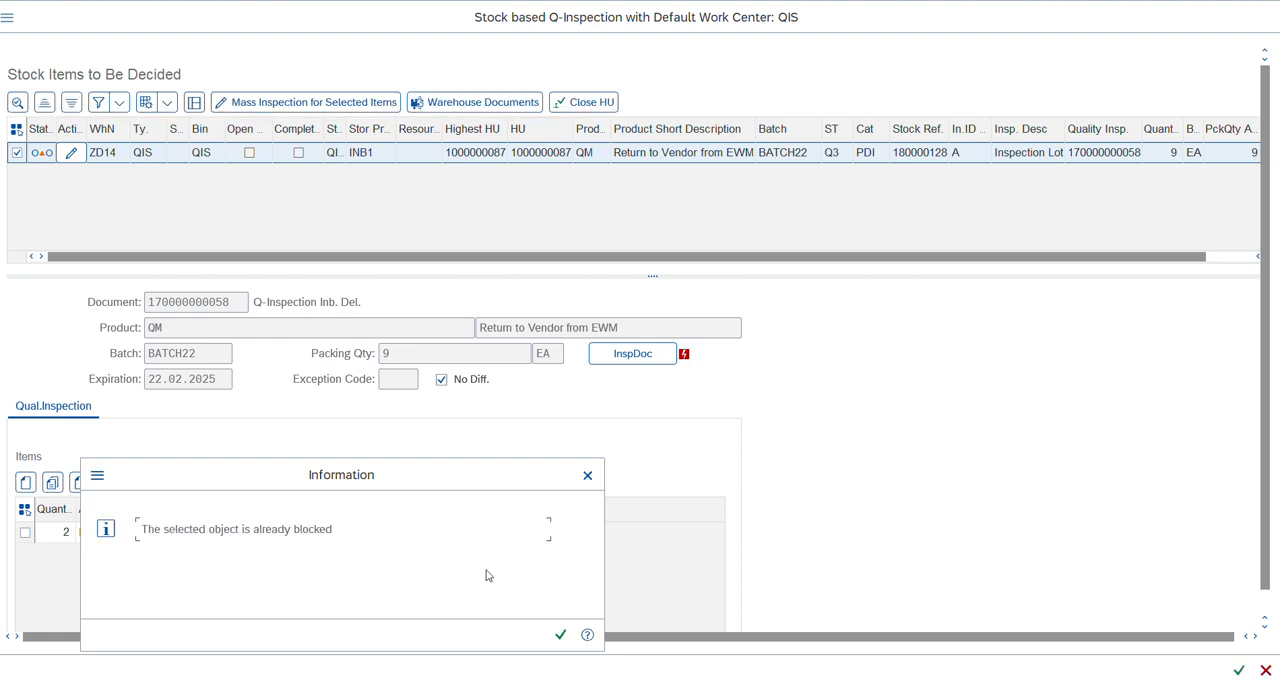
left_click(561, 635)
Switch to the warehouse task session, change it from confirmation to display mode, and return to the usage decision session.
mouse_move(772, 685)
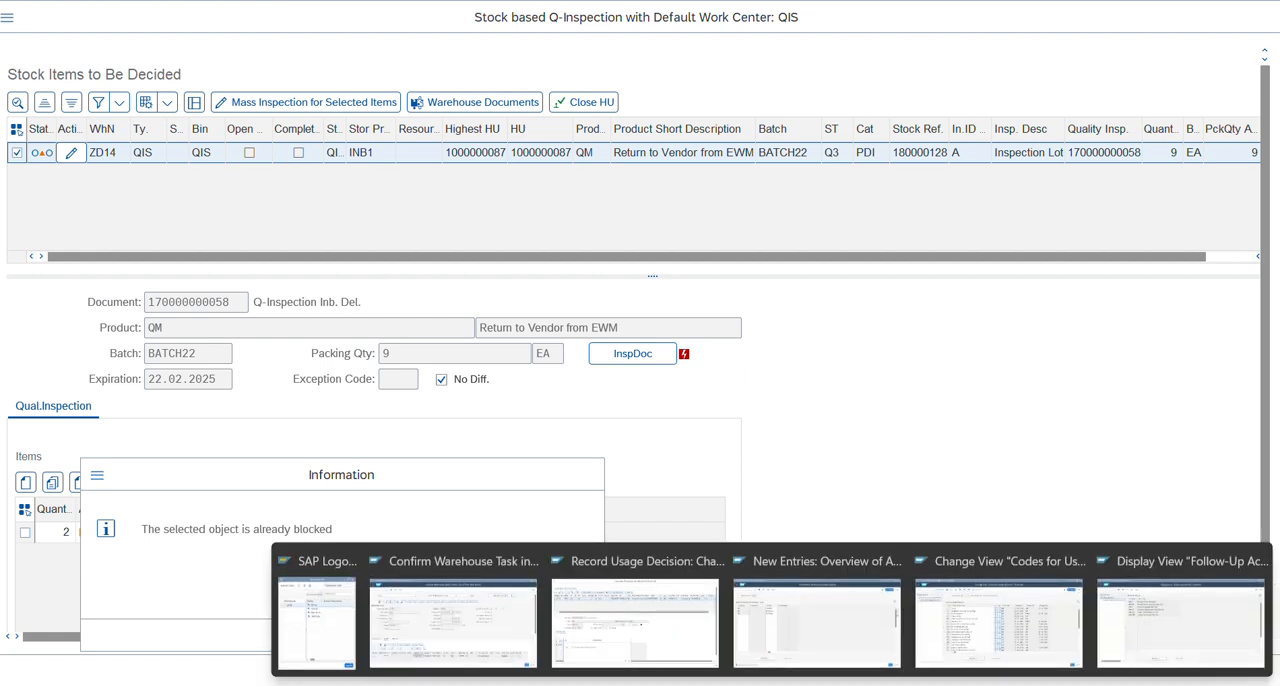
left_click(518, 628)
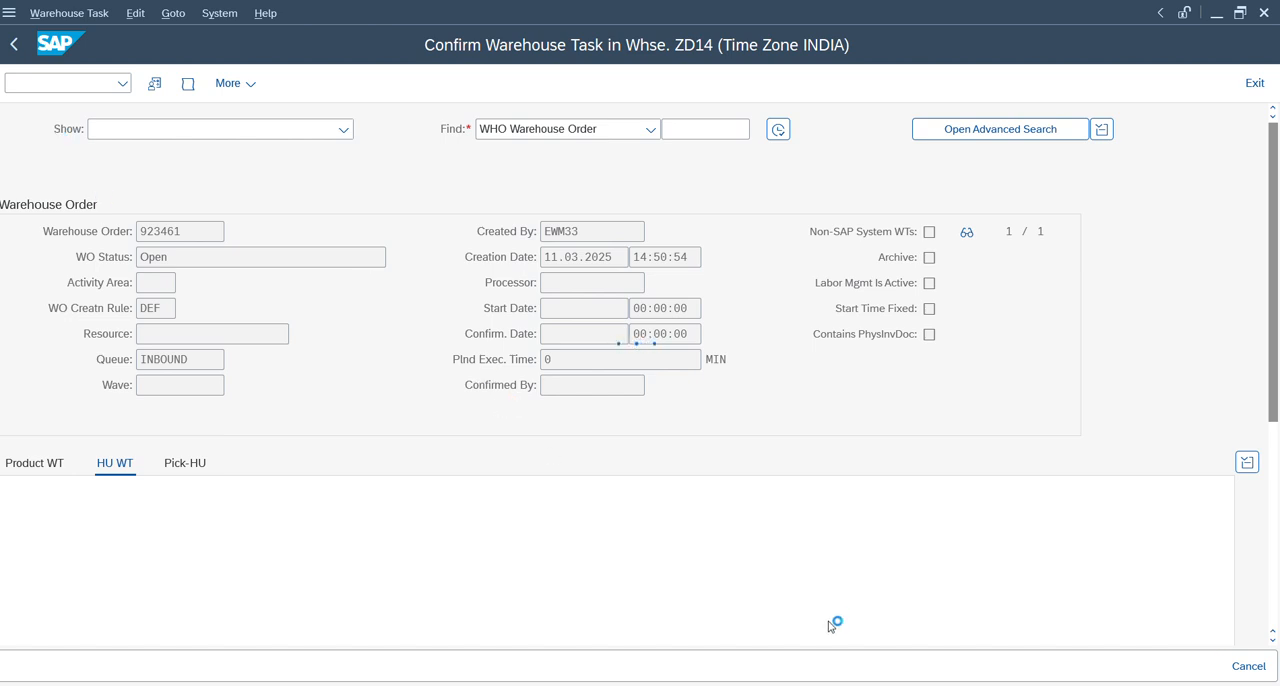
mouse_move(772, 684)
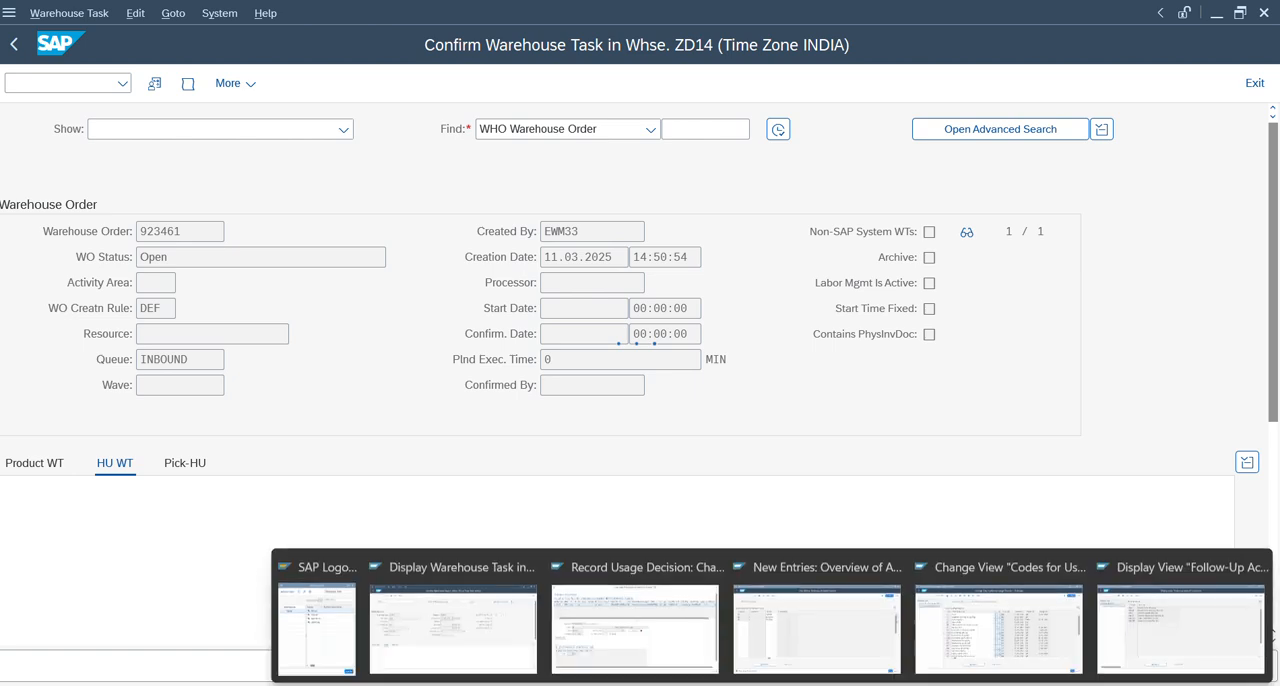
left_click(688, 618)
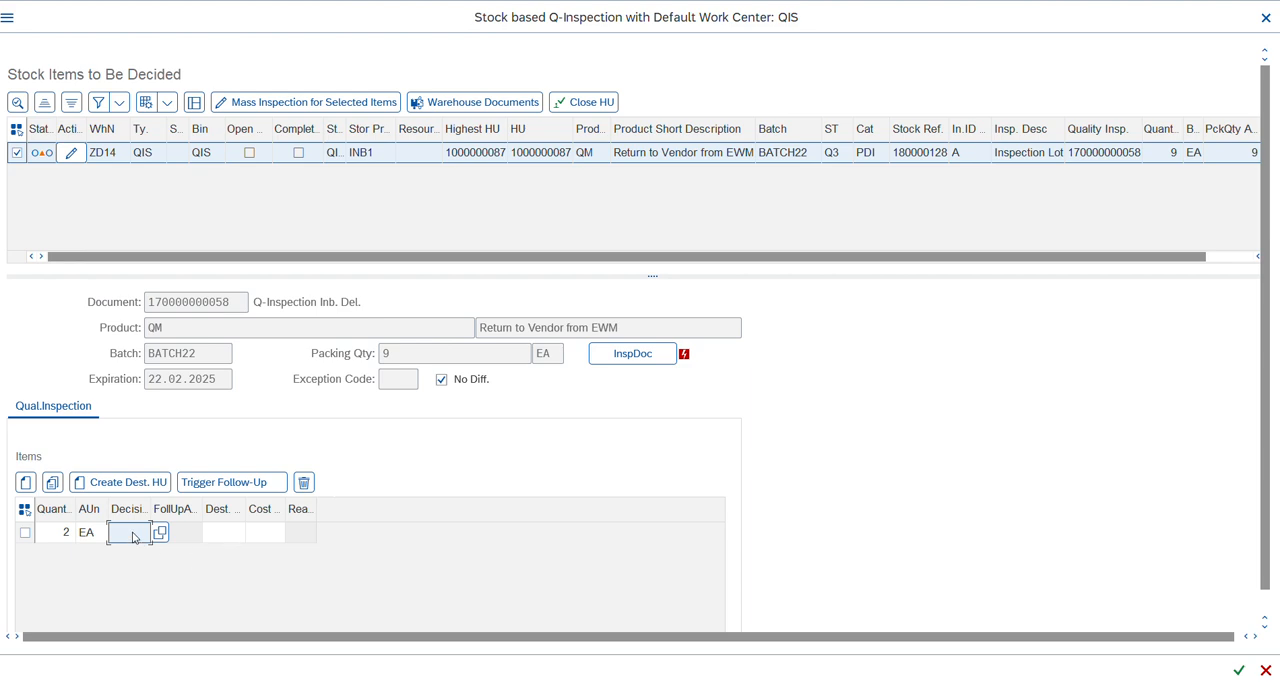
Check the usage decision codes of code group 01 and set the 2 EA item's decision to A1.
key("alt+Tab")
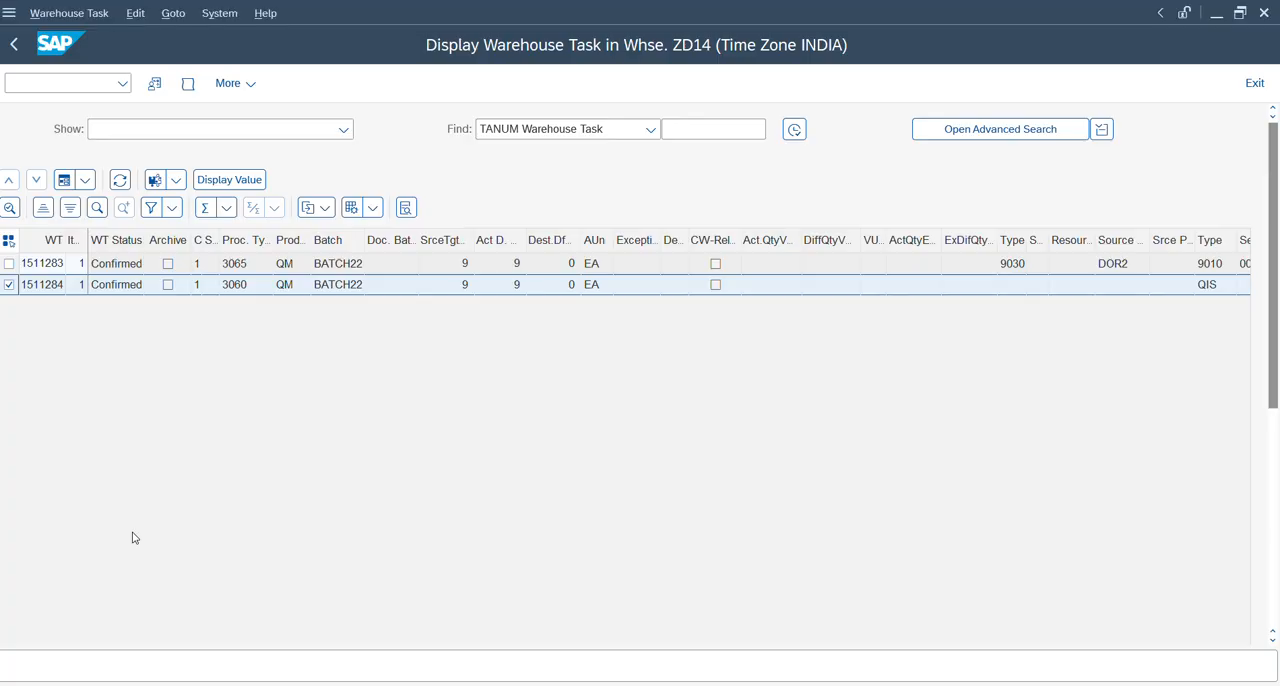
key("alt+Tab")
key("alt+Tab")
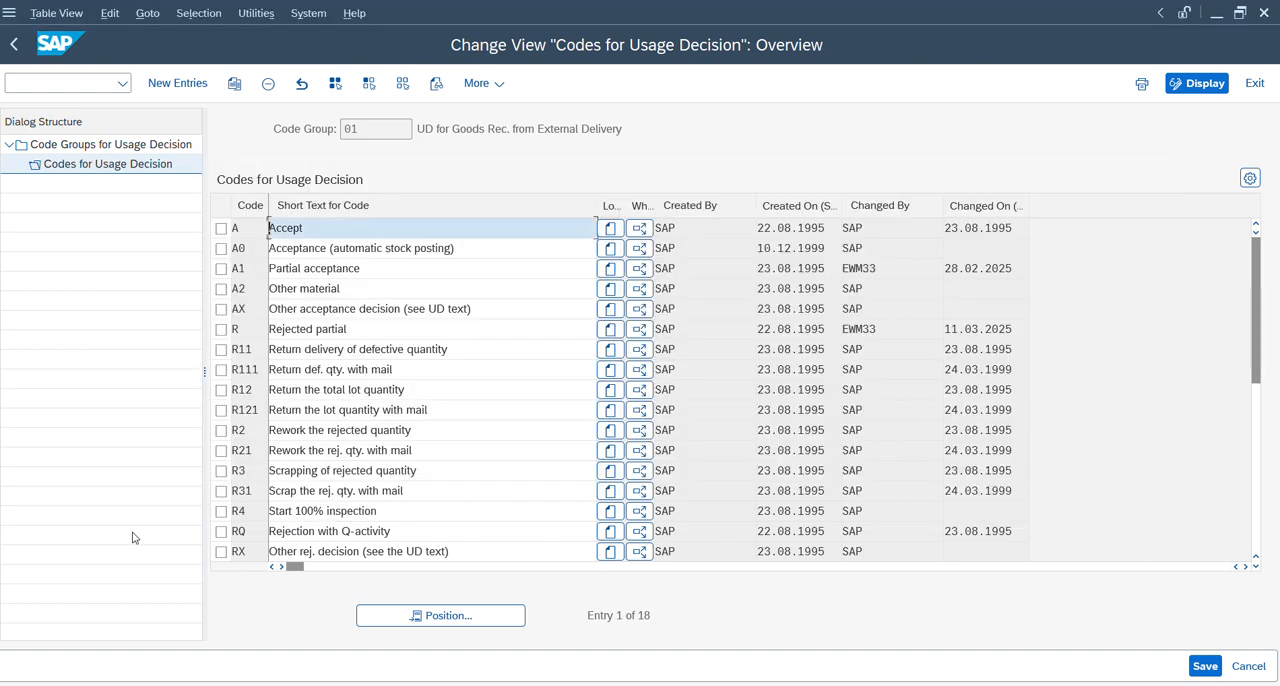
key("alt+Tab")
key("alt+Tab")
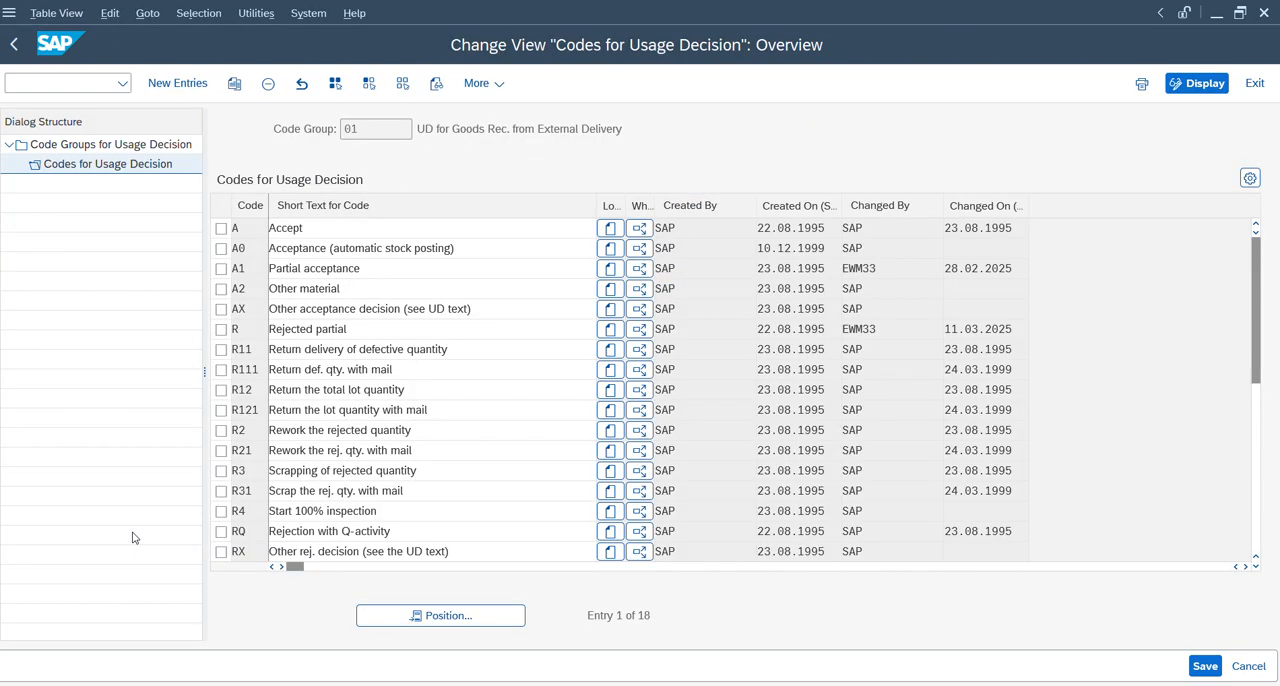
key("alt+Tab")
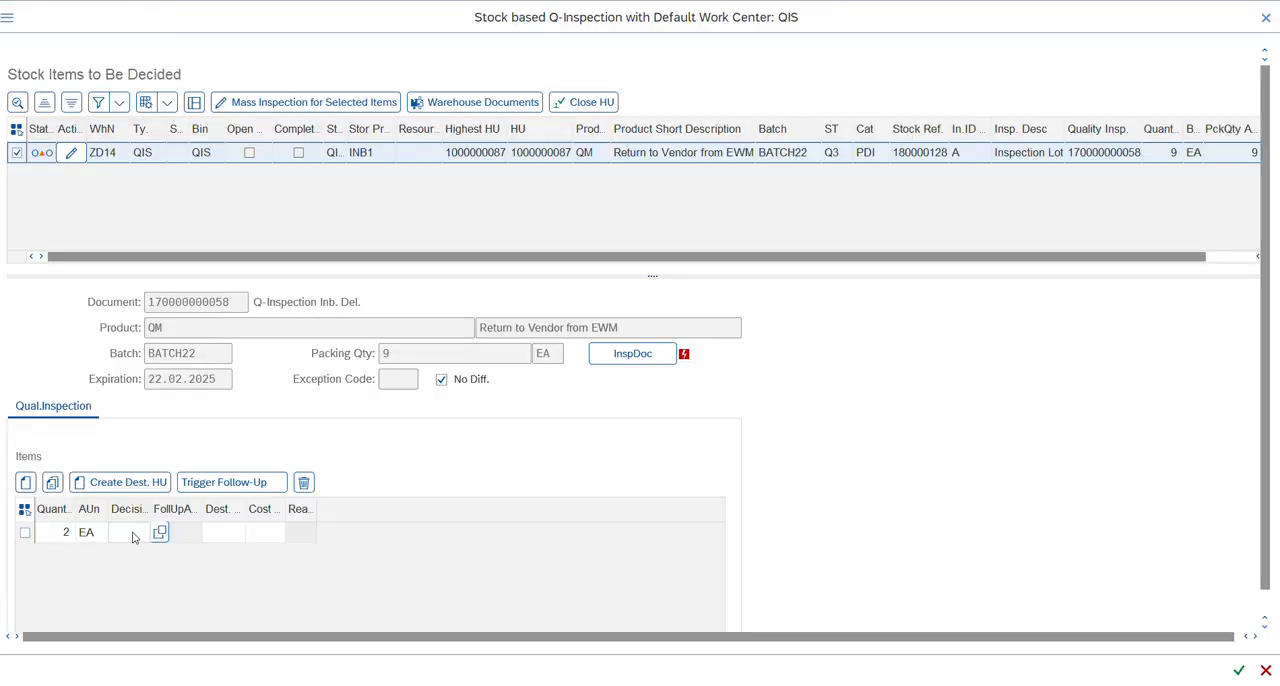
left_click(133, 535)
type("A1")
key("Return")
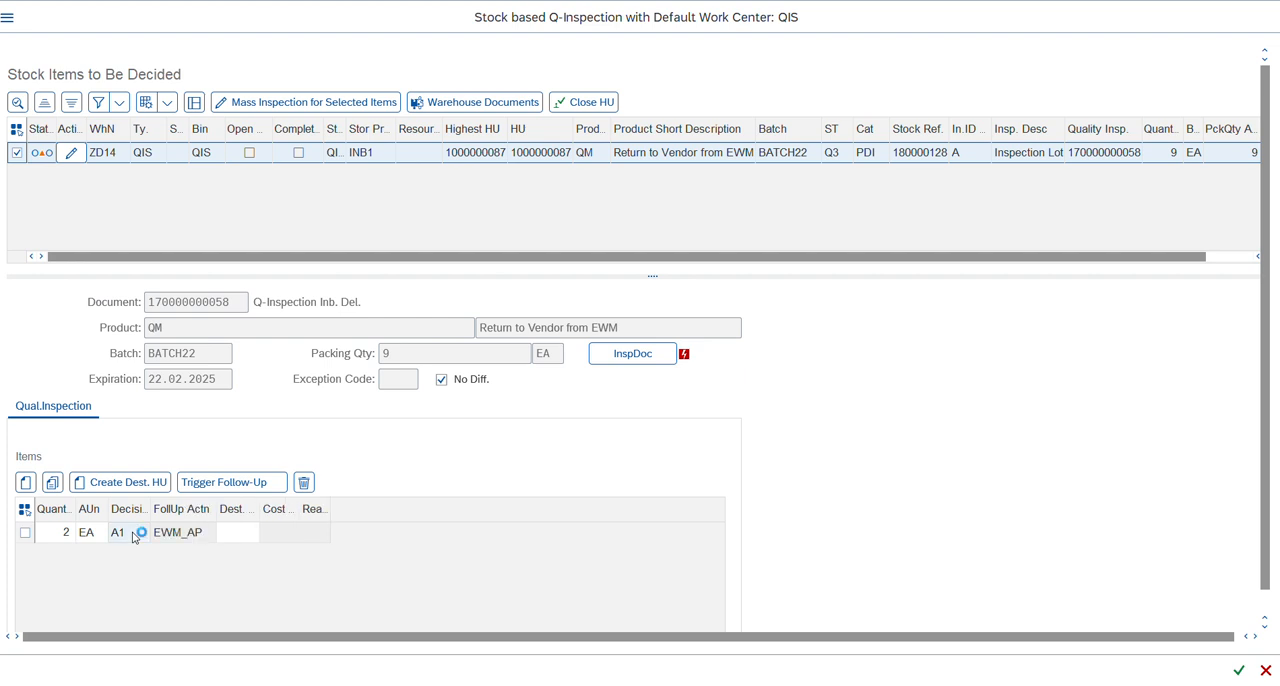
Copy the 2 EA item with decision A1 and delete the duplicate line.
left_click(25, 533)
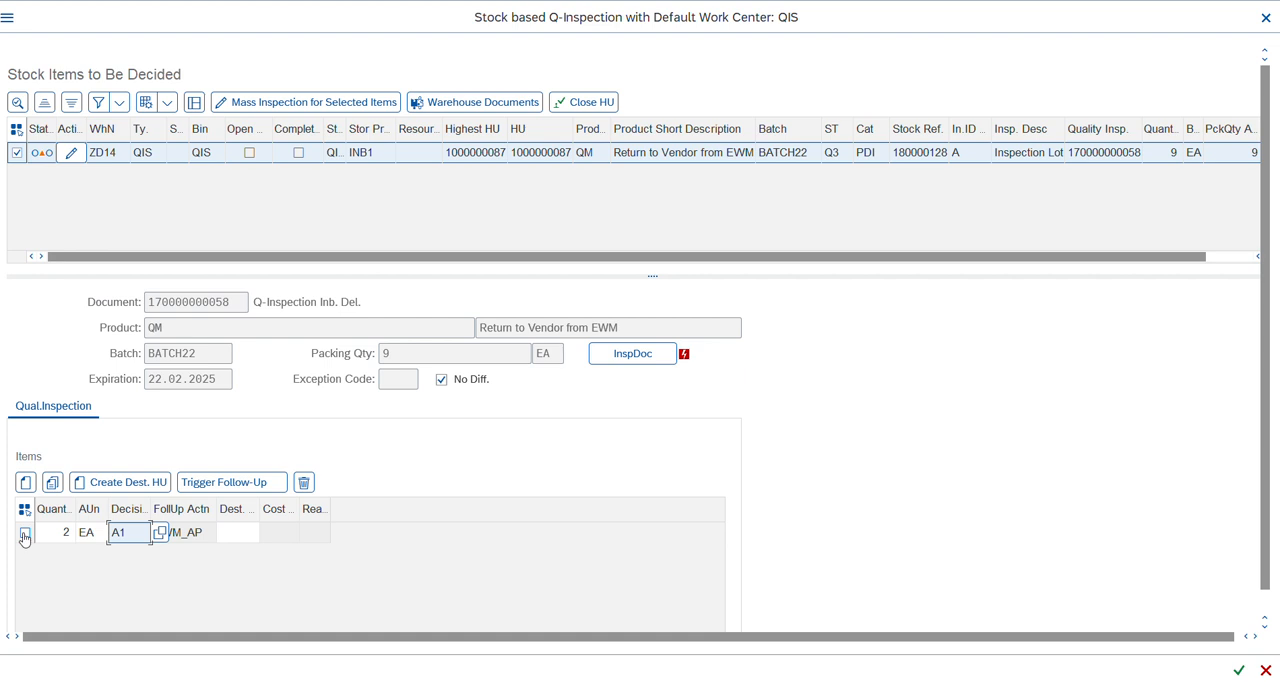
left_click(25, 533)
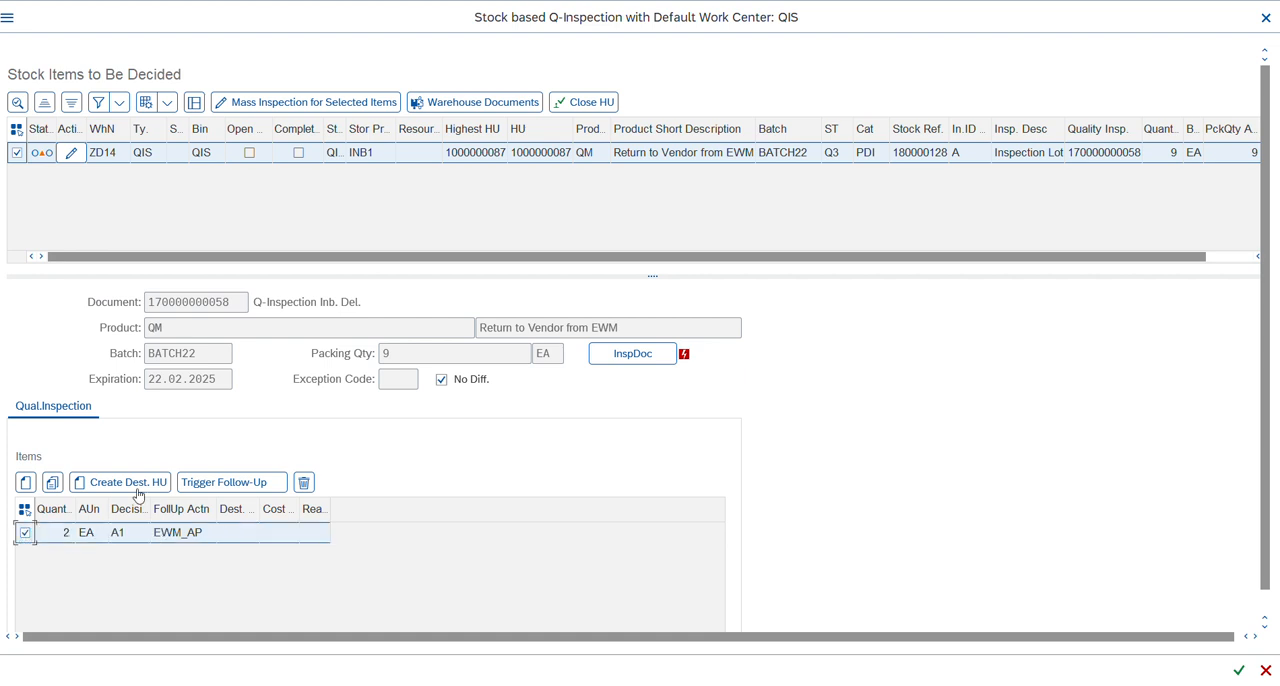
left_click(53, 483)
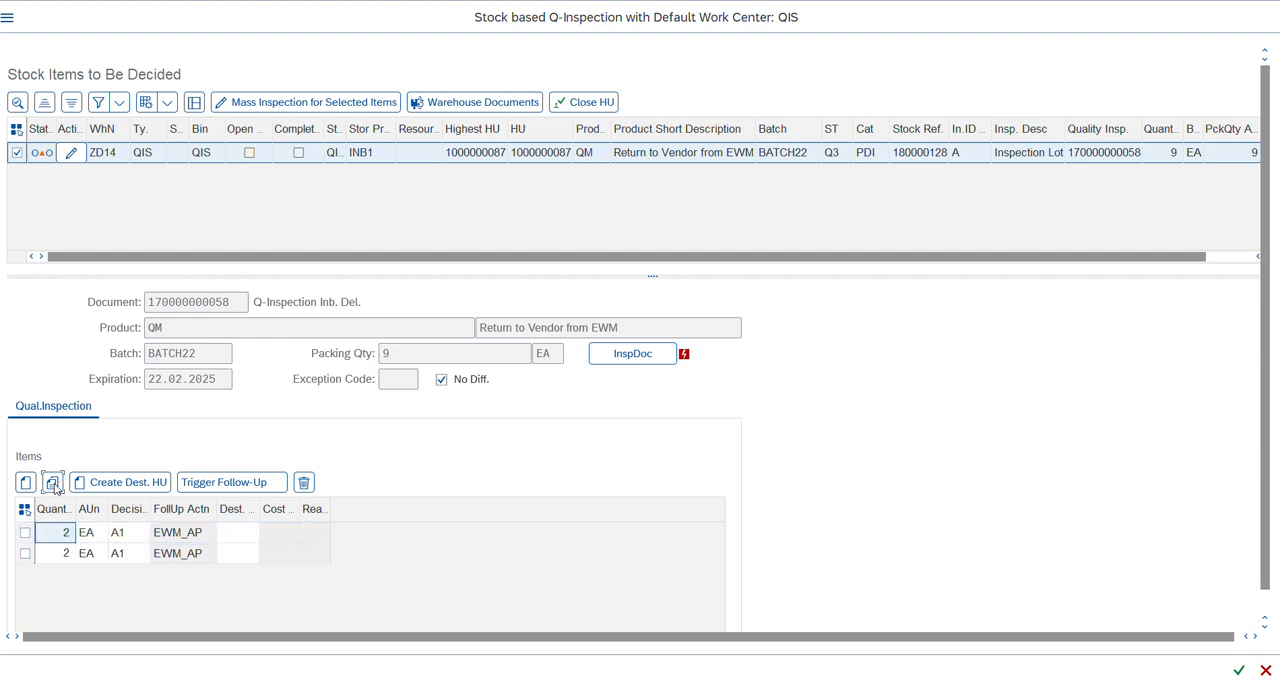
left_click(24, 554)
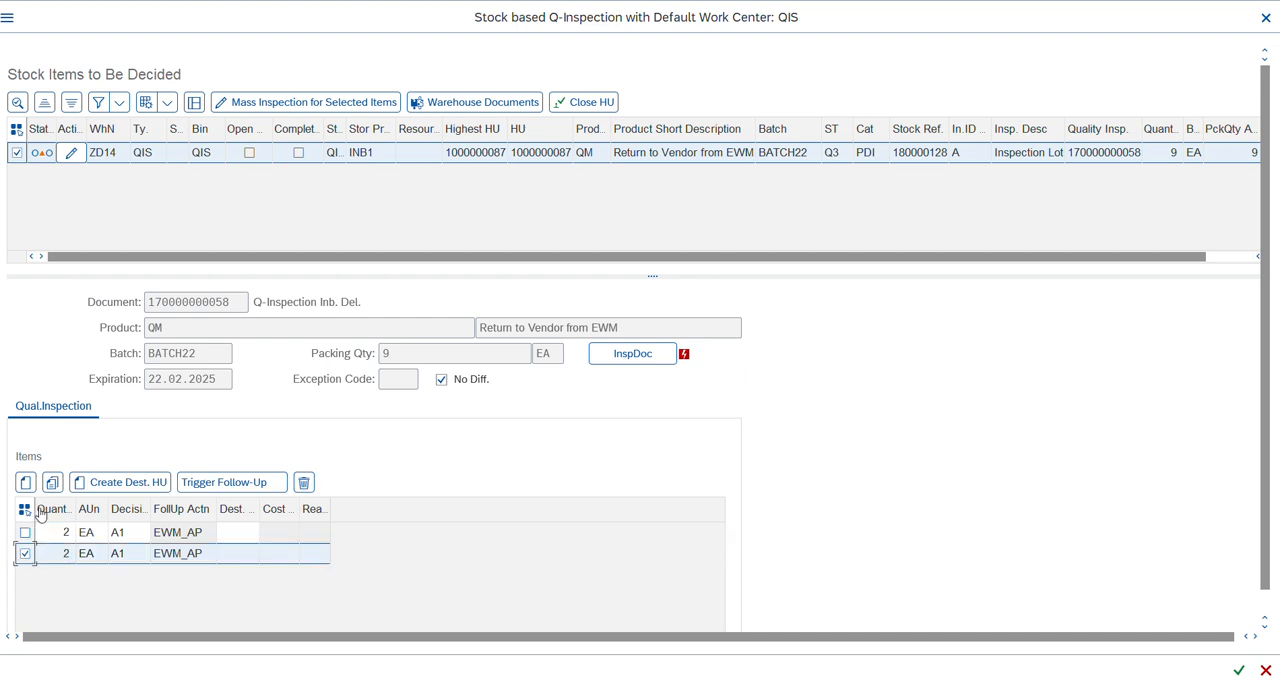
left_click(303, 484)
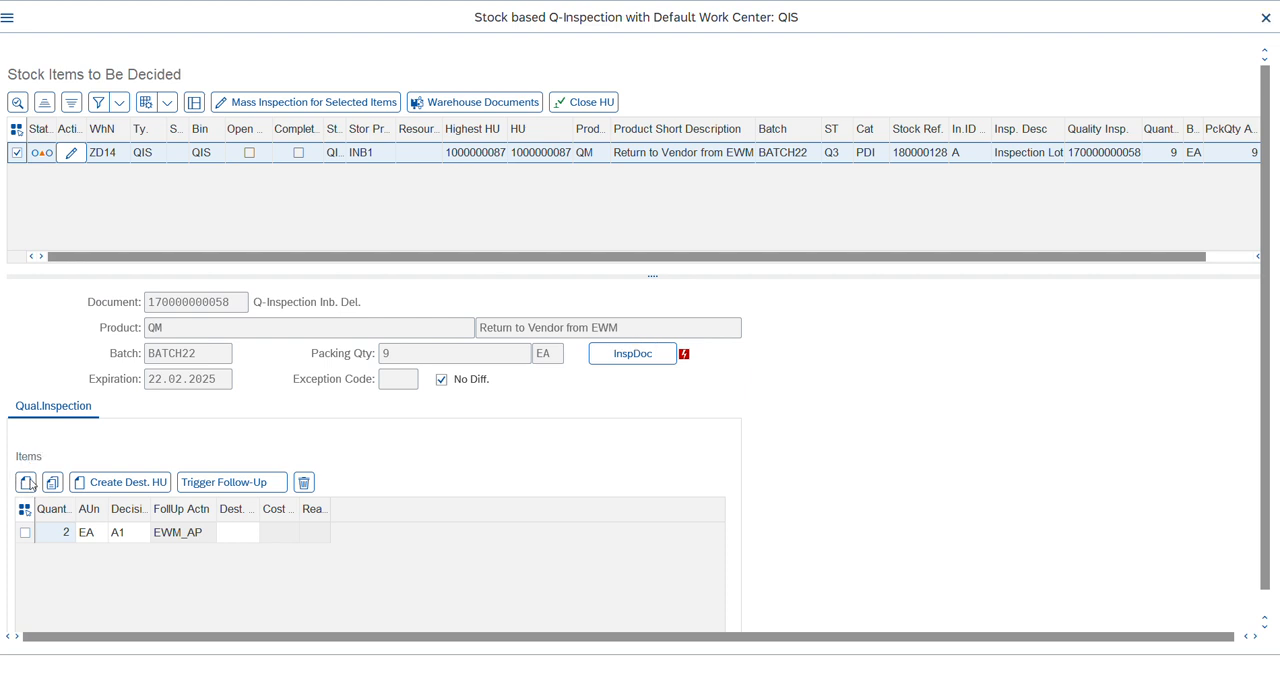
Add a second inspection item with a quantity of 7 EA.
left_click(27, 483)
type("7")
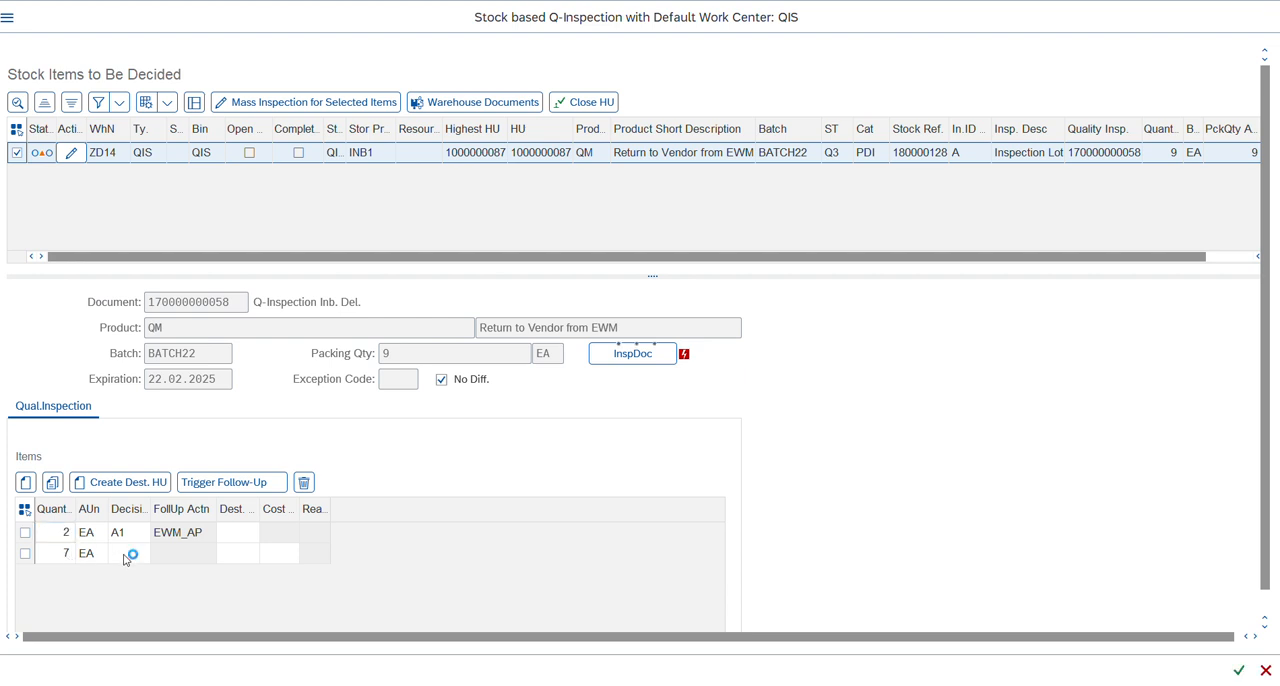
Try to create a destination handling unit for the 7 EA item without a decision.
left_click(24, 556)
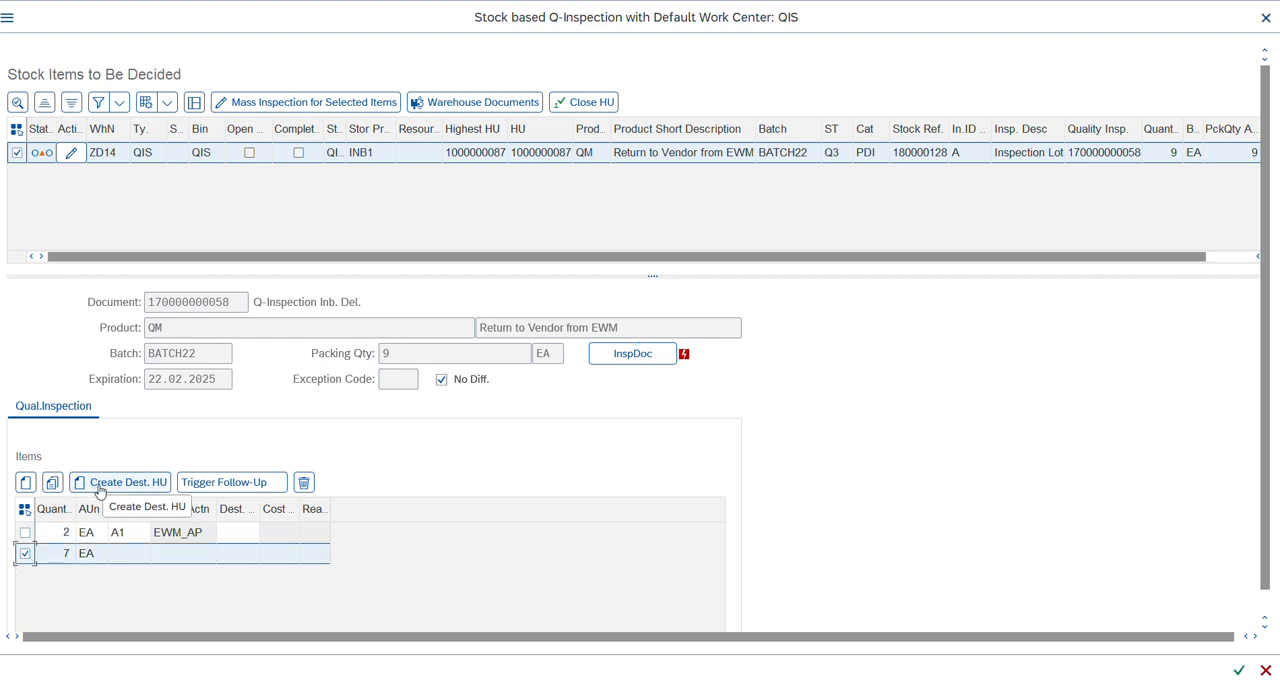
left_click(100, 490)
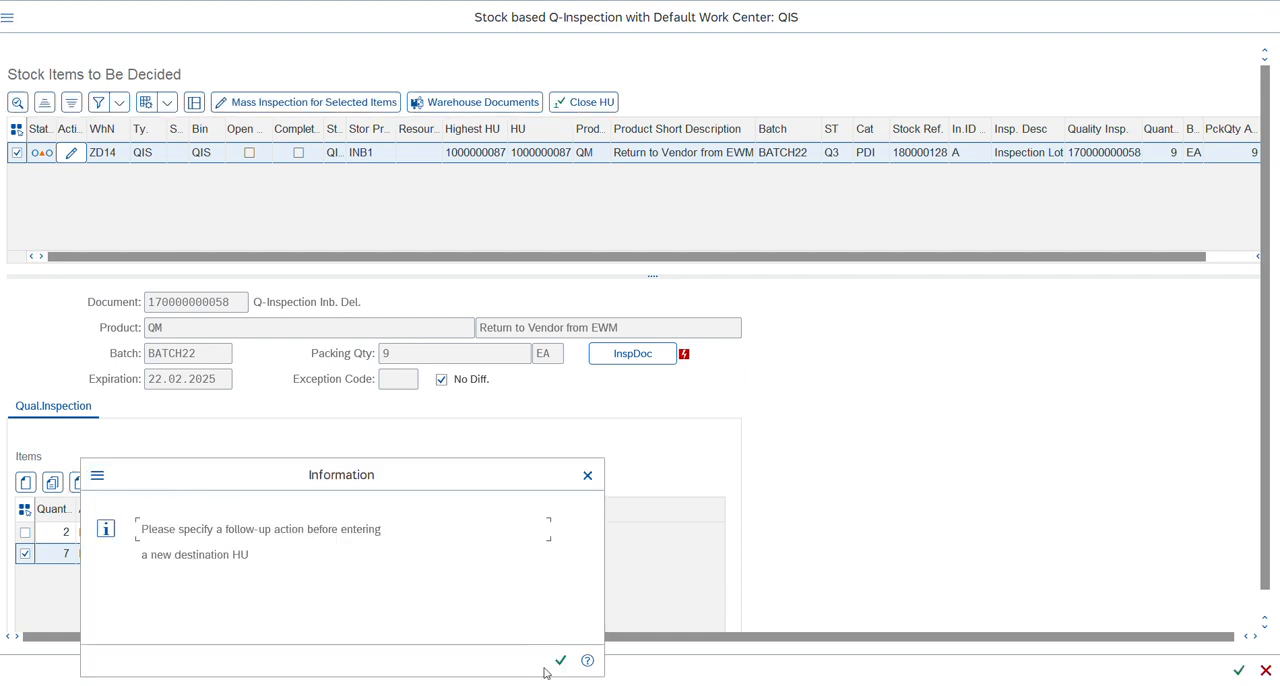
left_click(559, 662)
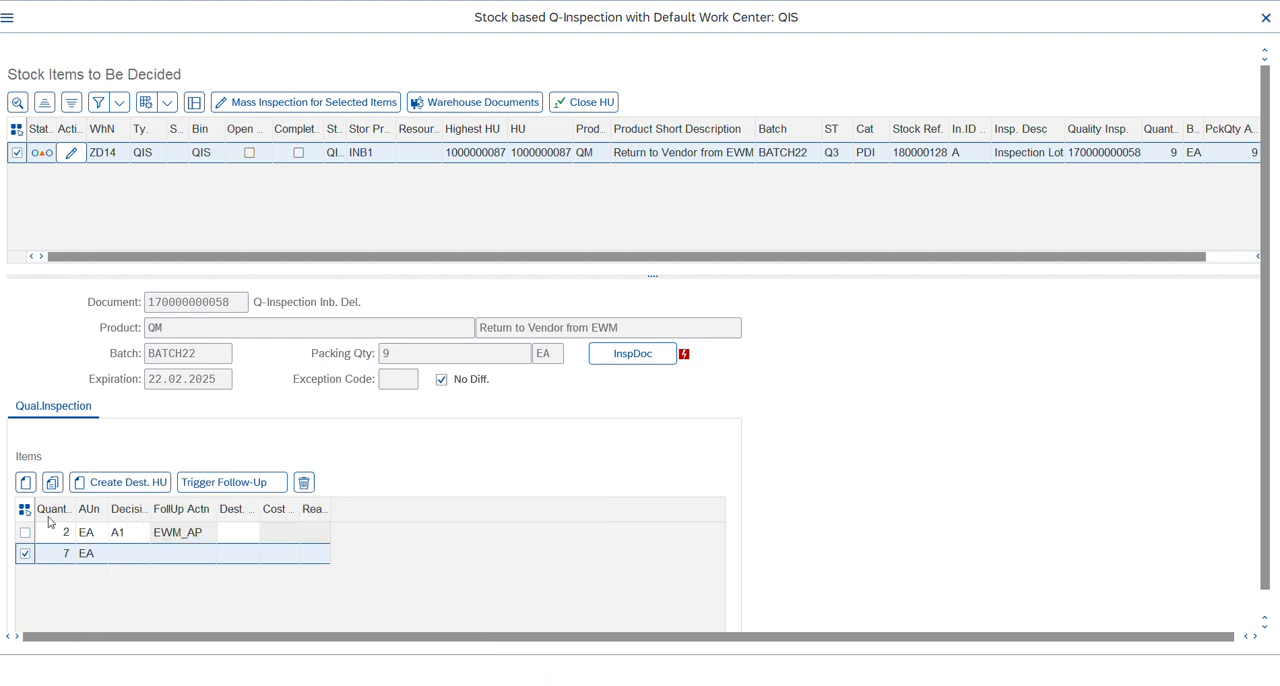
Look up the partial rejection code and set the 7 EA item's decision to R.
left_click(125, 558)
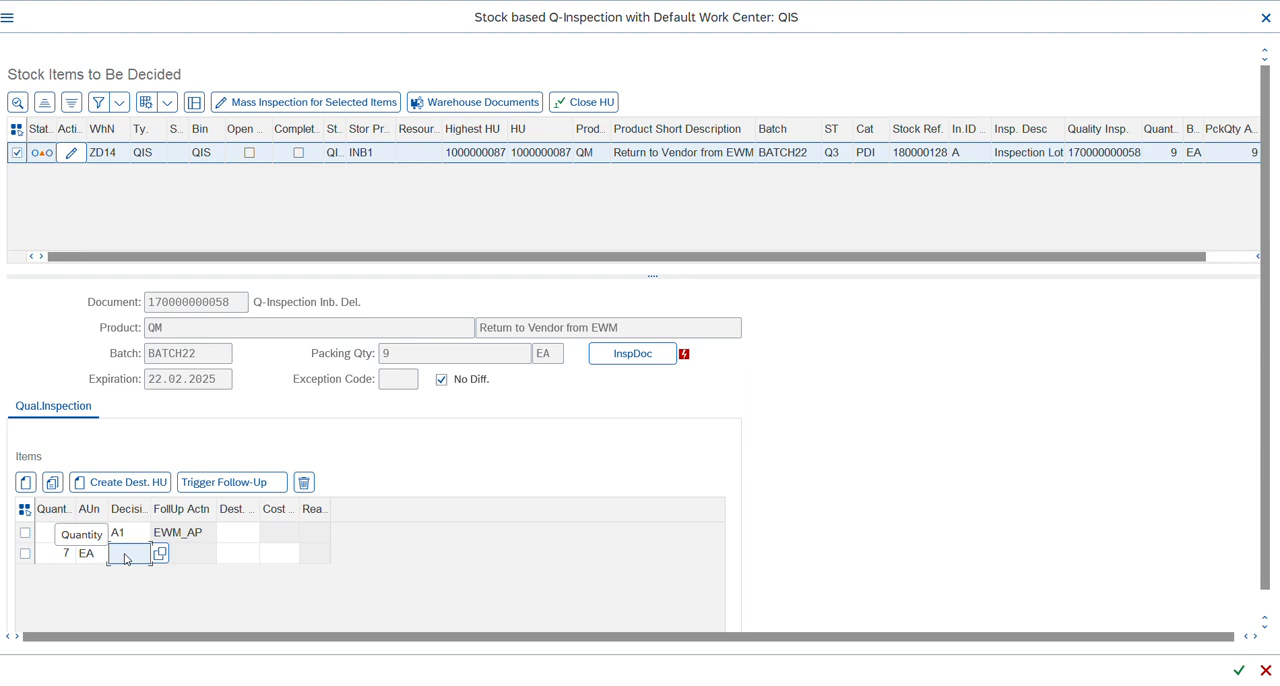
key("alt+Tab")
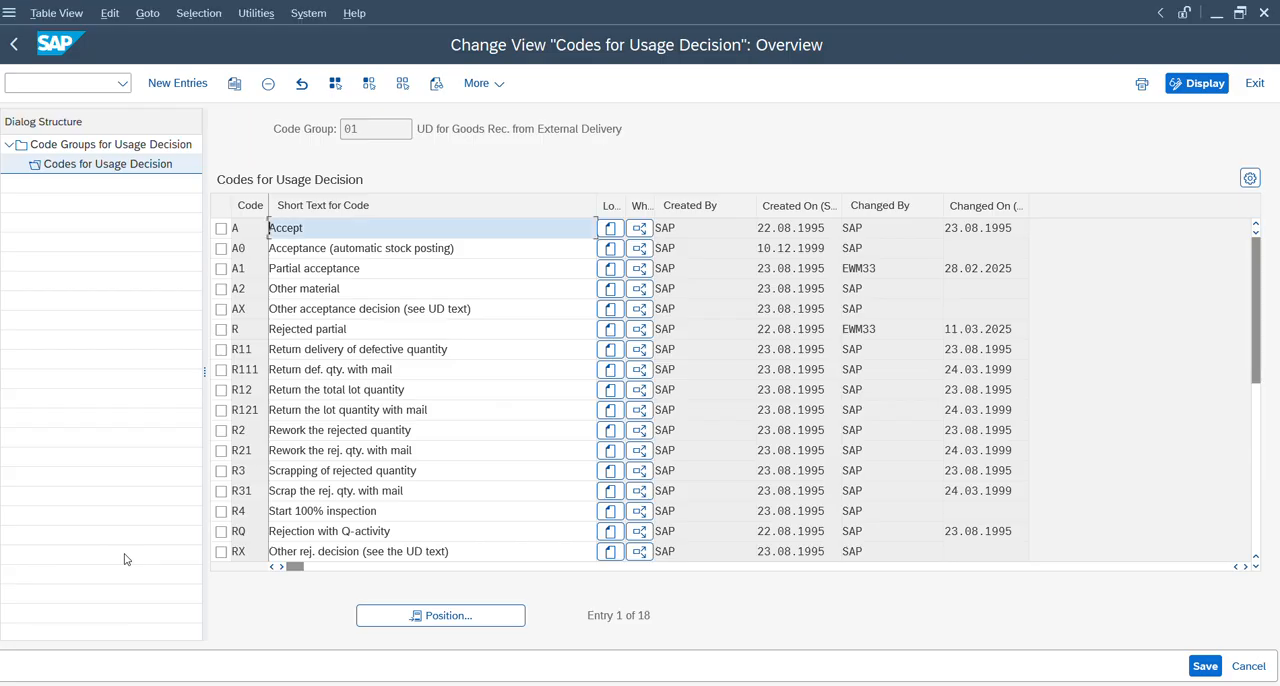
key("alt+Tab")
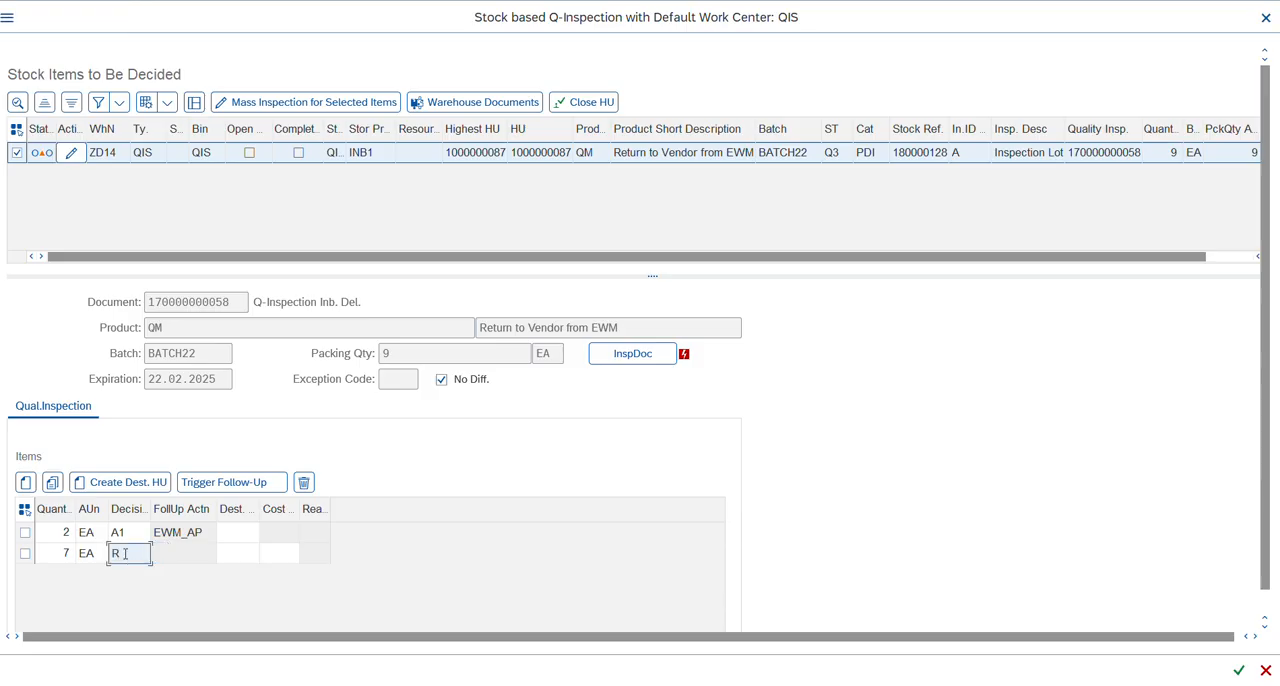
key("Return")
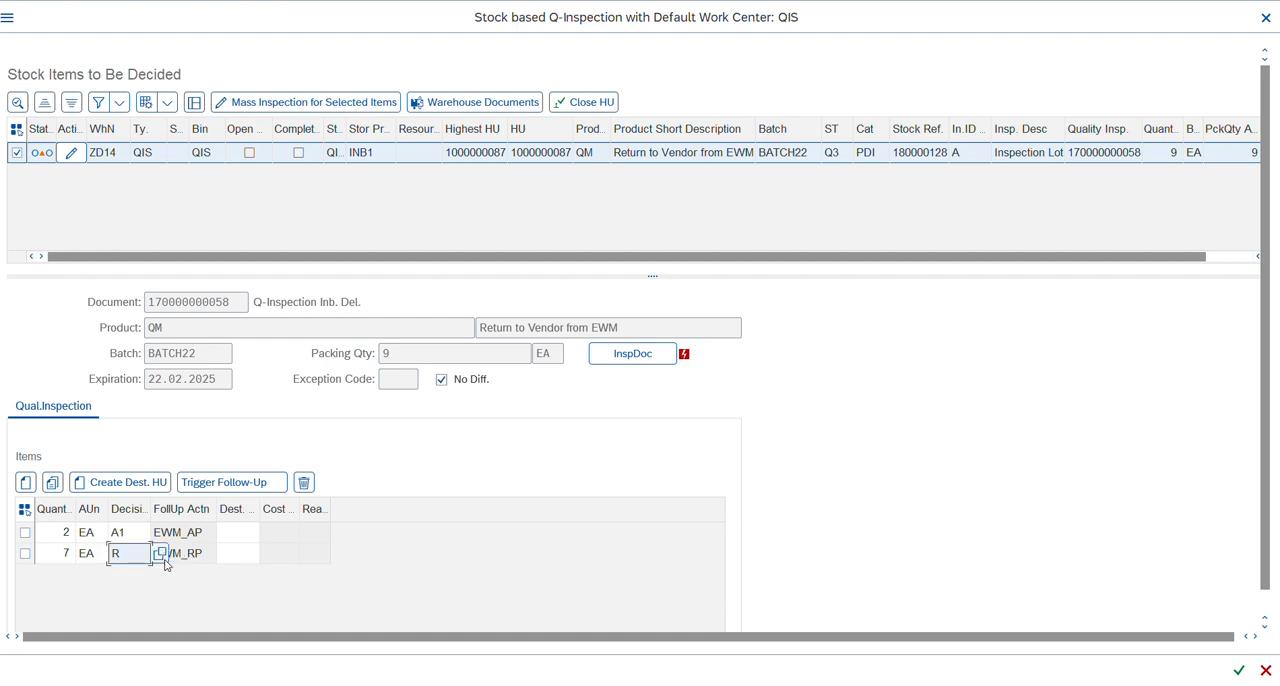
Create a destination handling unit for the rejected 7 EA item with packaging material box in storage bin QIS.
left_click(25, 553)
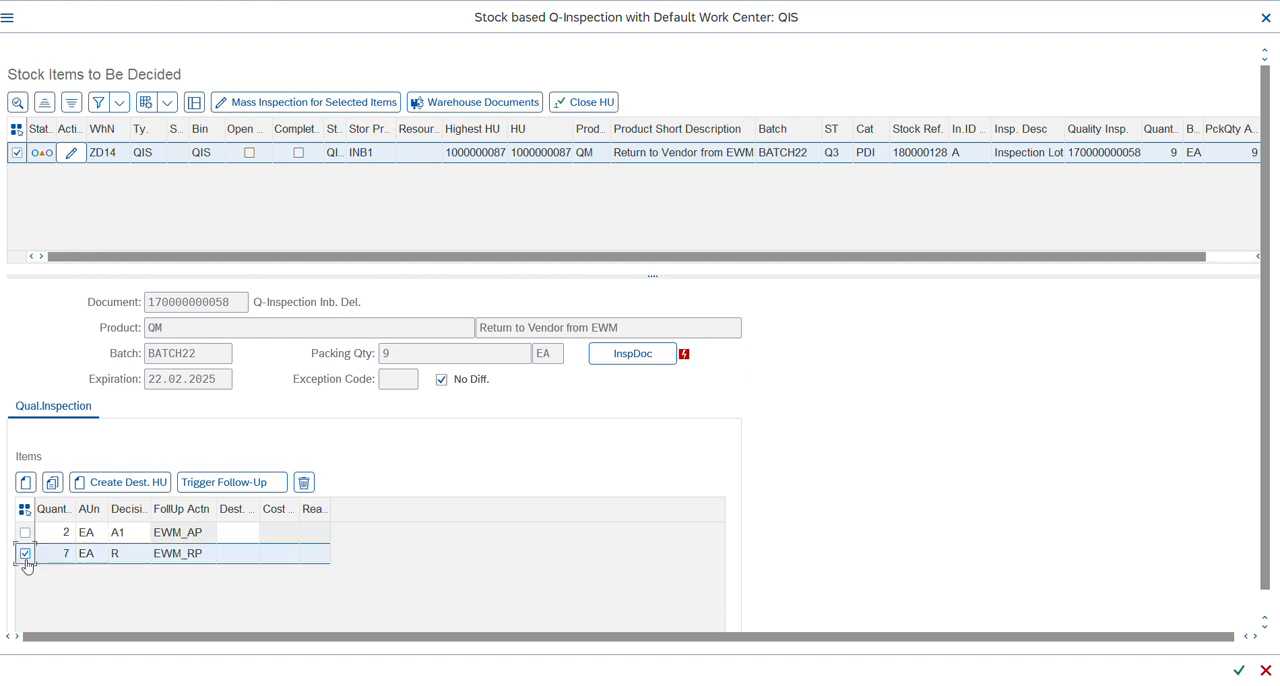
left_click(113, 488)
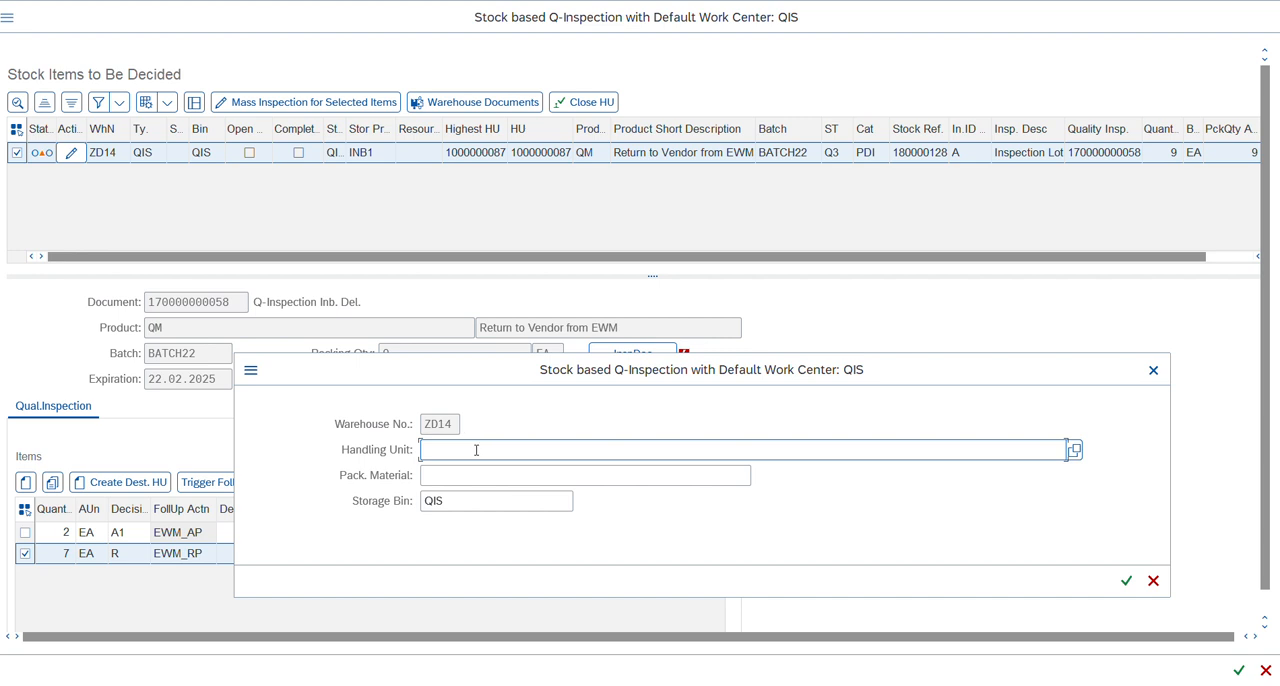
left_click(436, 471)
type("box")
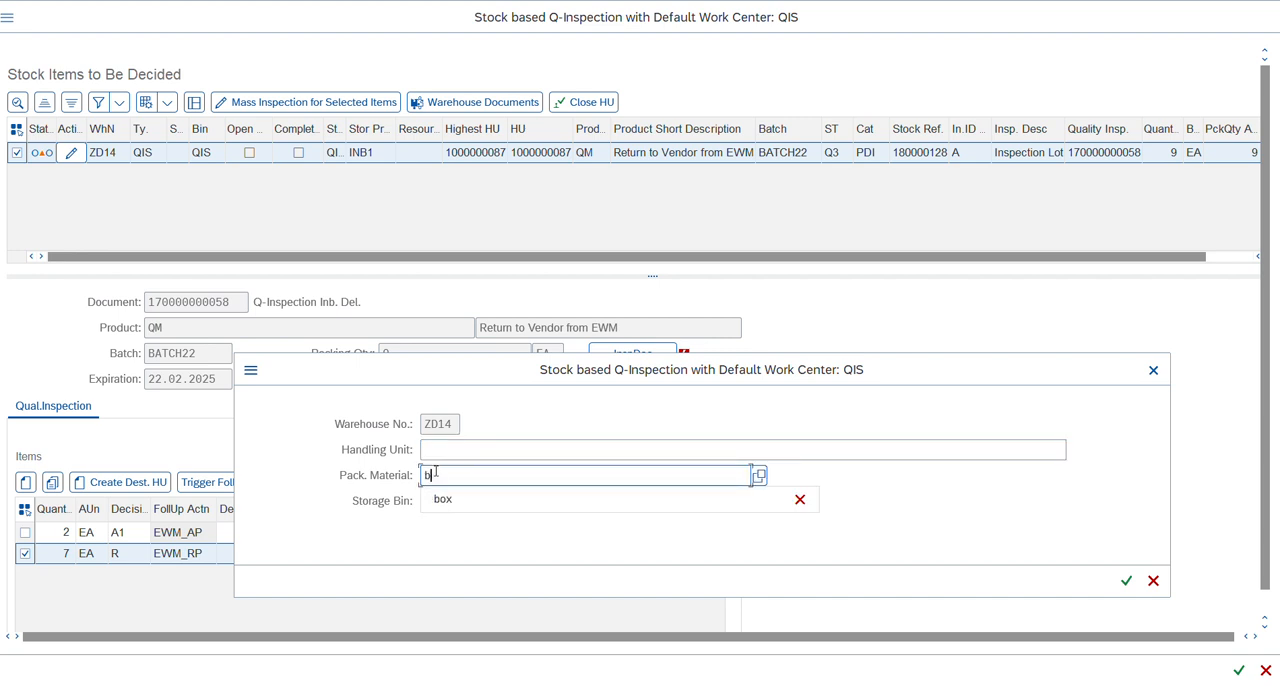
left_click(1125, 580)
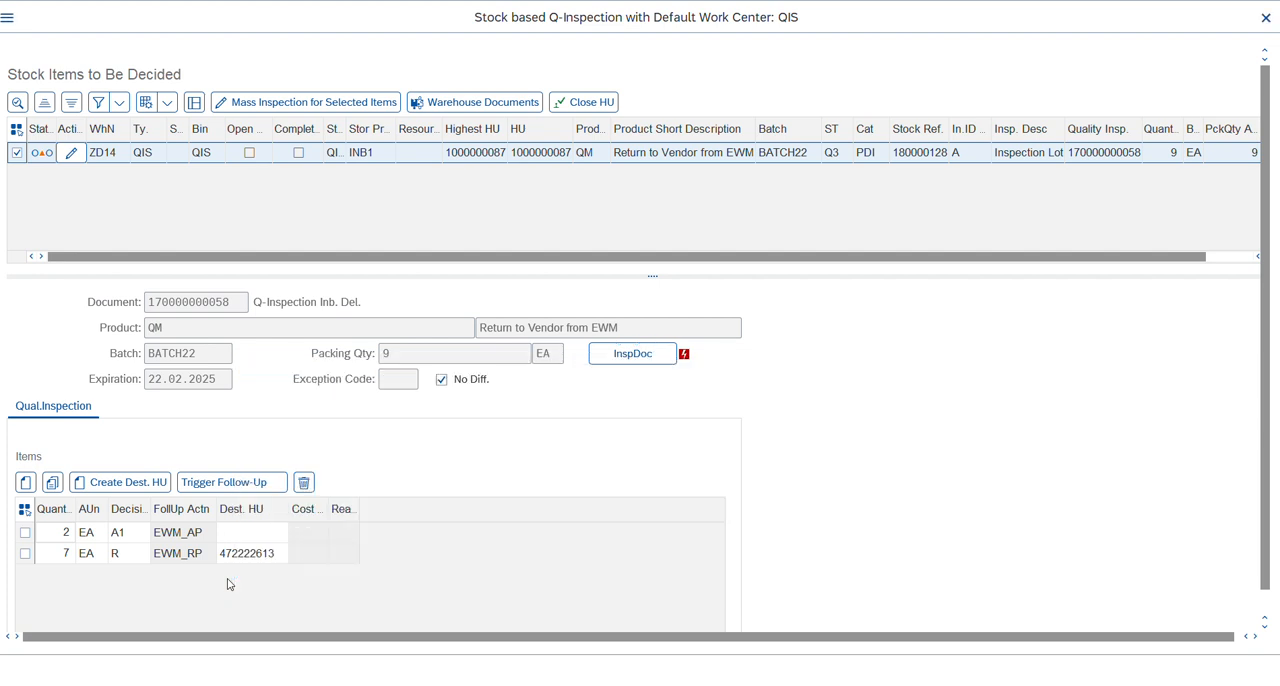
left_click(24, 511)
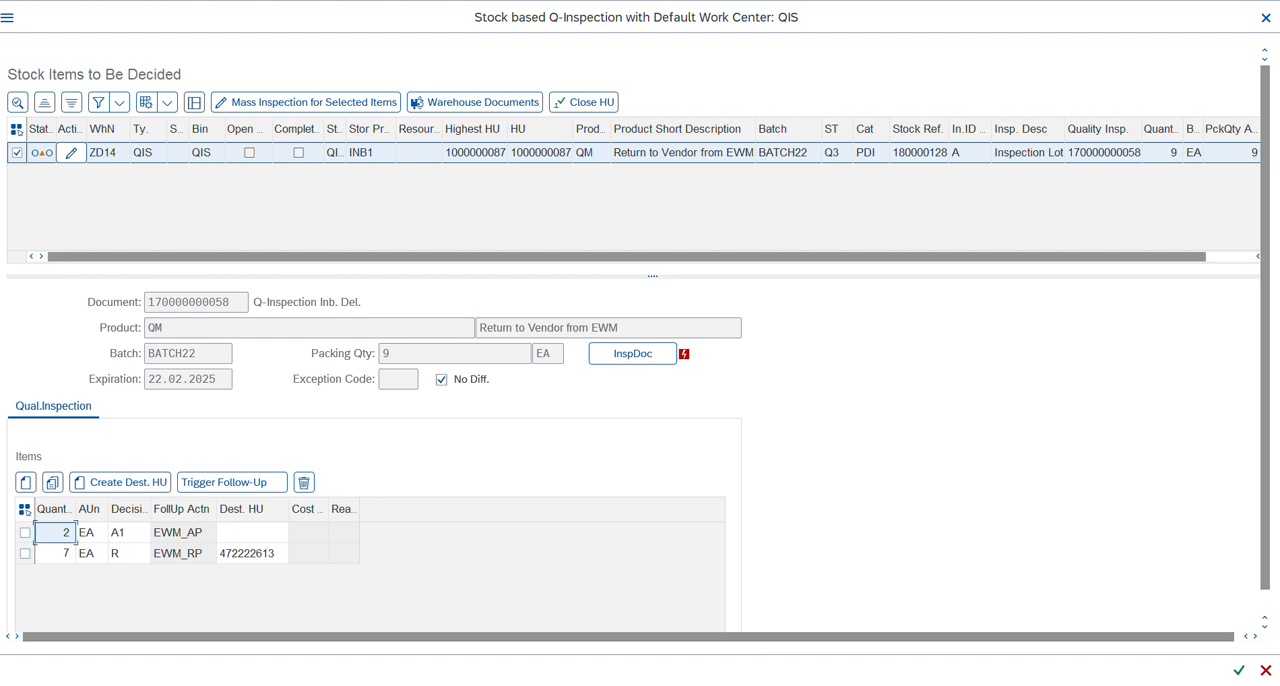
Switch to the follow-up actions customizing session, leave the activity, and return to the IMG structure.
mouse_move(772, 685)
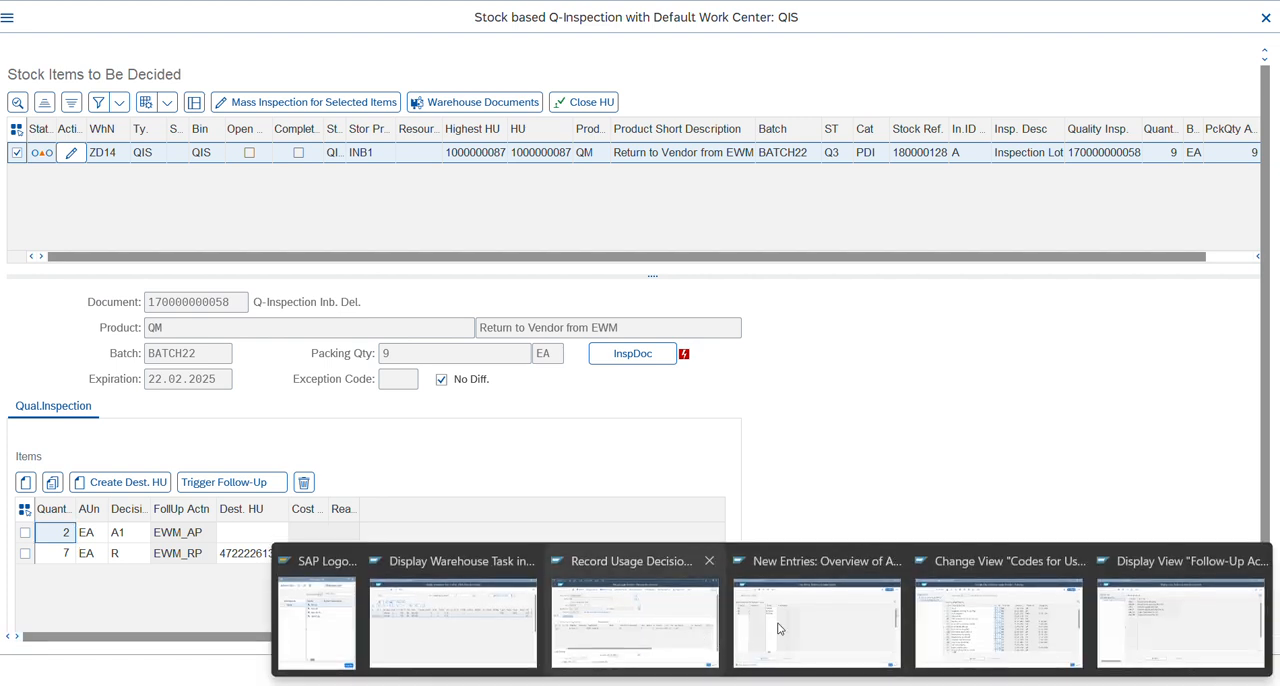
mouse_move(852, 625)
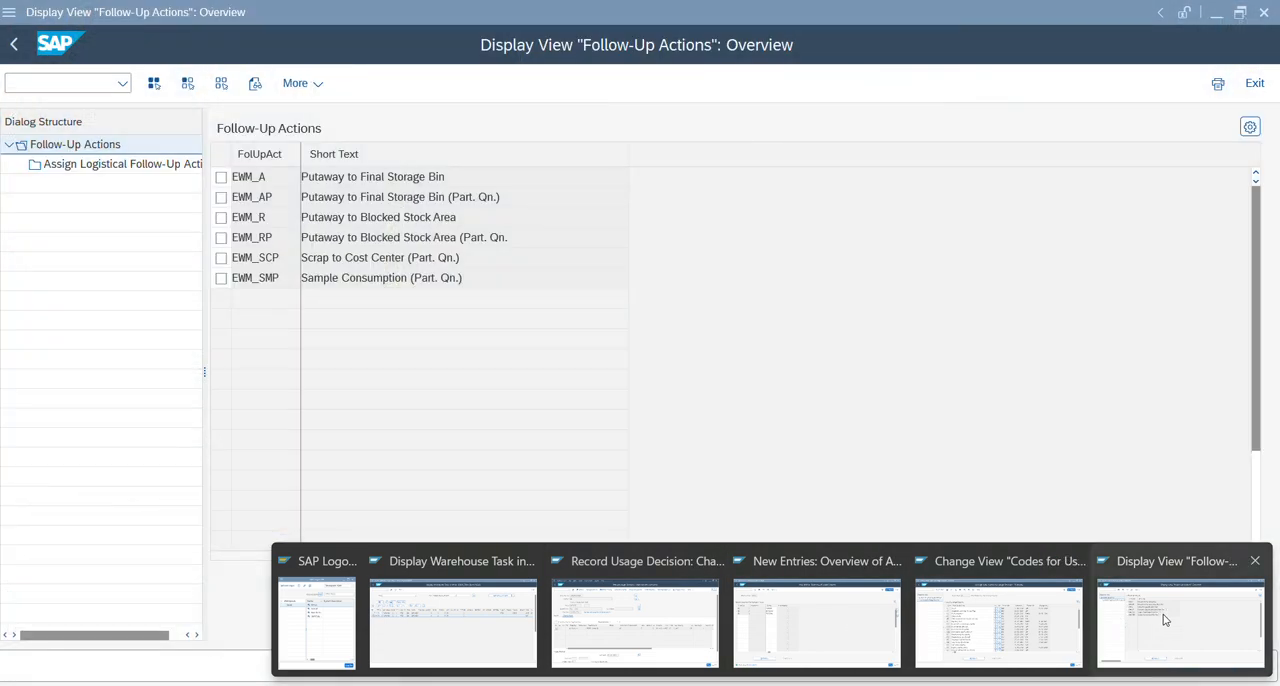
left_click(1164, 620)
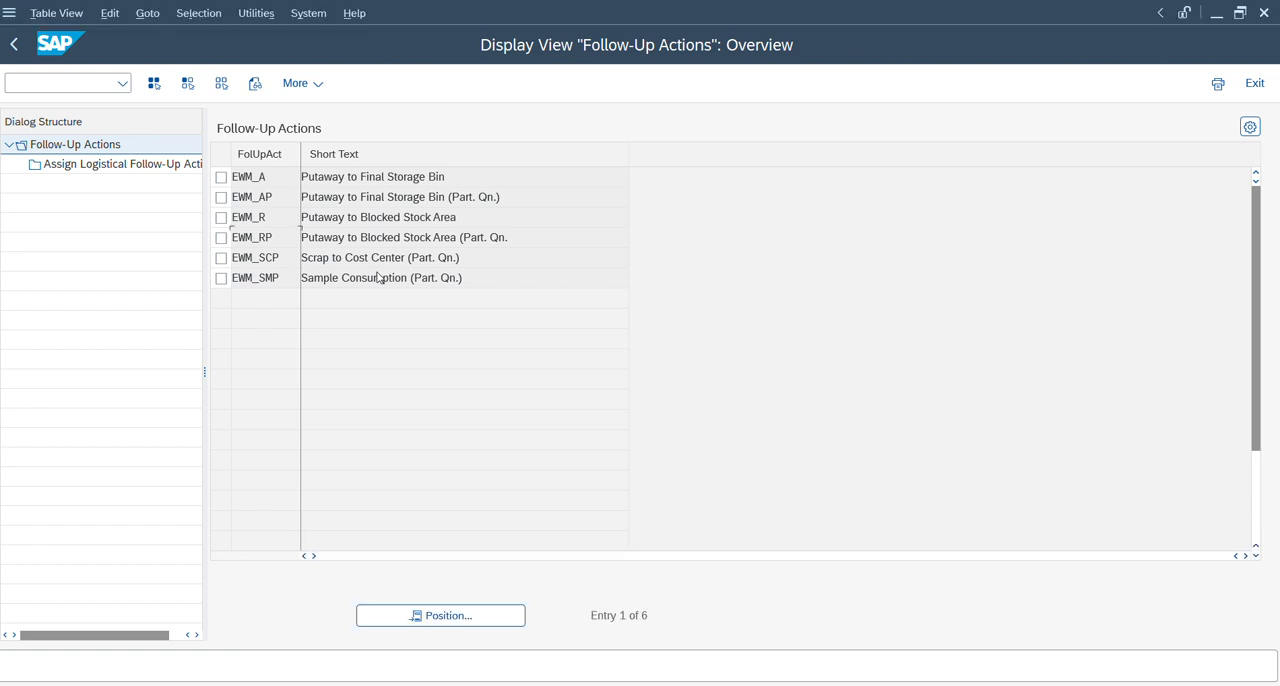
left_click(14, 44)
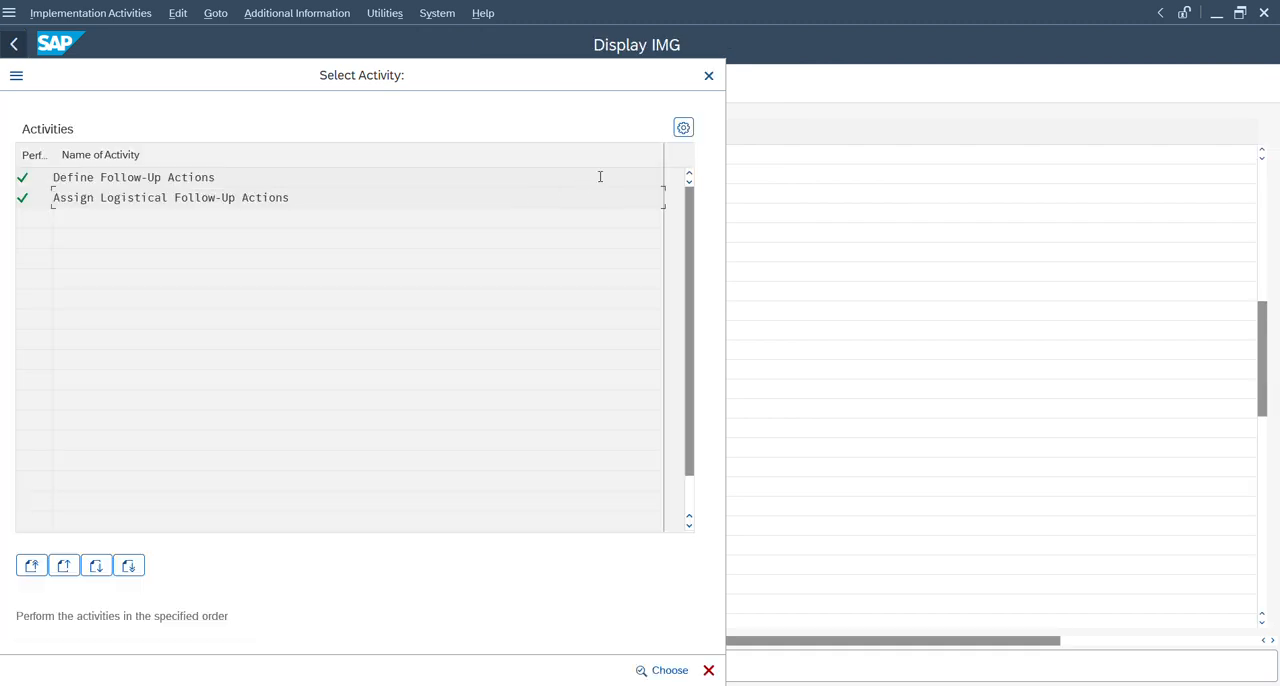
left_click(709, 80)
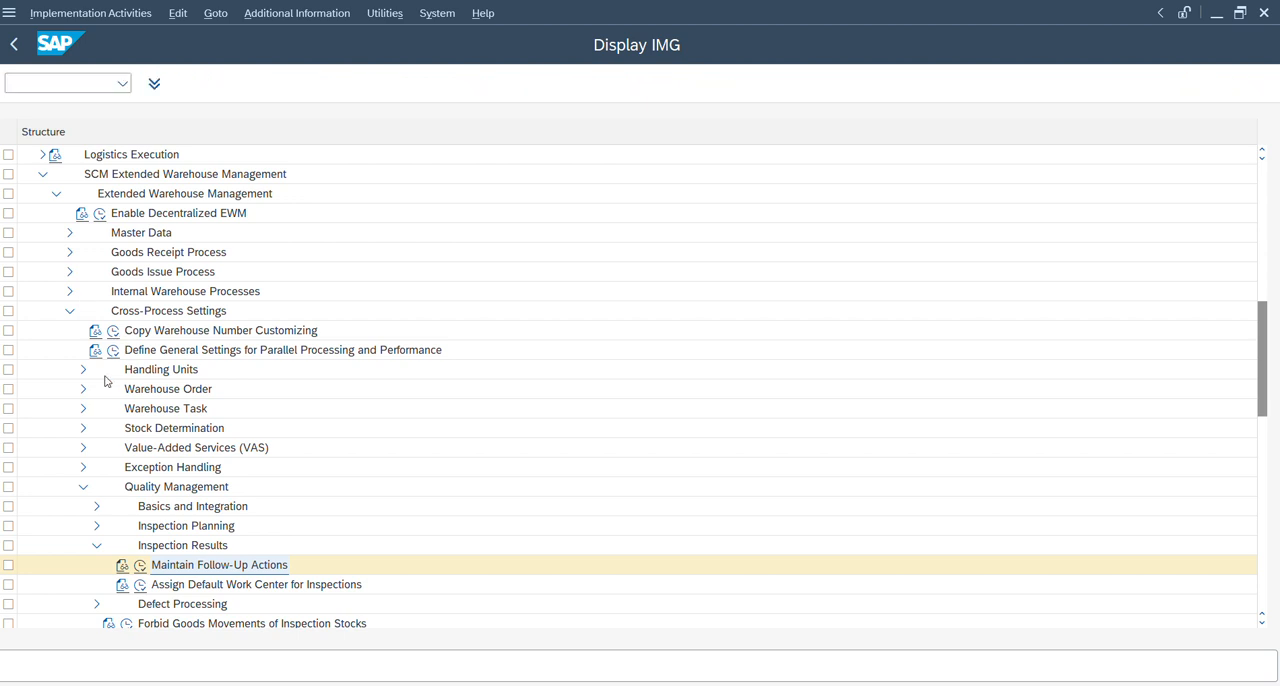
Open the customizing for warehouse-dependent inspection object types, review the ZD14 settings of type 4, and return to the overview.
left_click(97, 506)
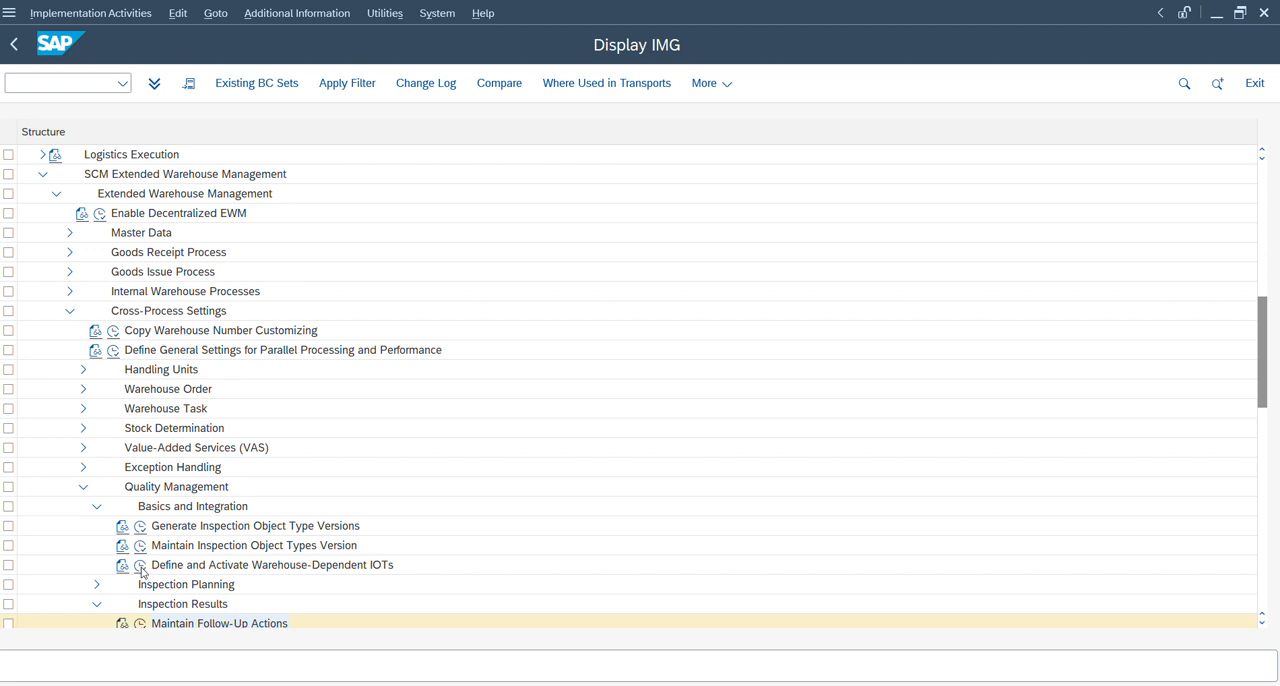
left_click(141, 566)
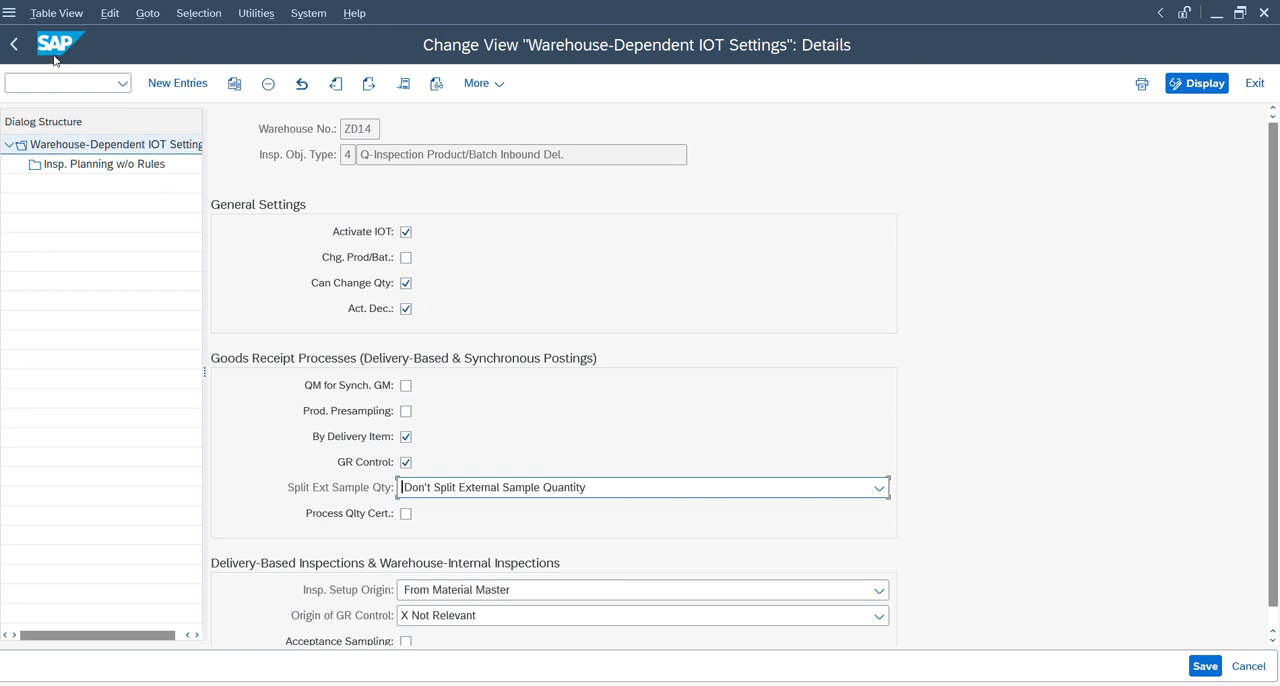
left_click(15, 46)
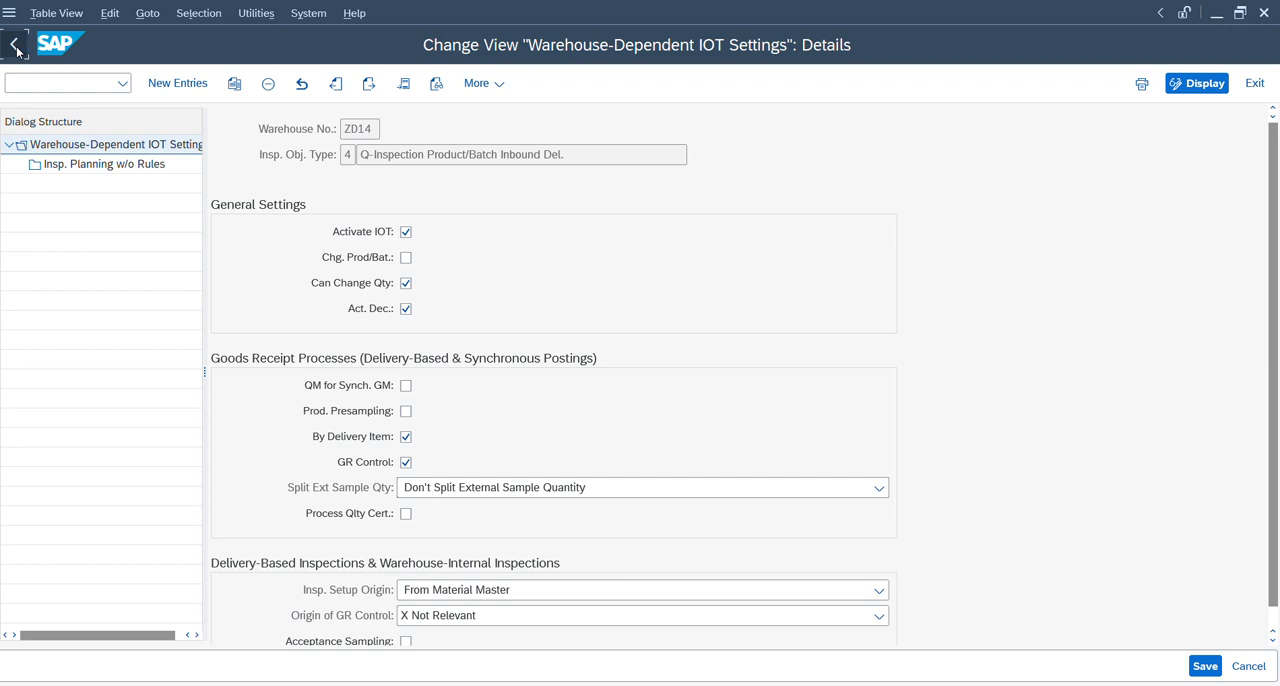
Trigger the follow-up actions for the 2 EA and 7 EA items, then close the handling unit and confirm the inspection.
key("alt+Tab")
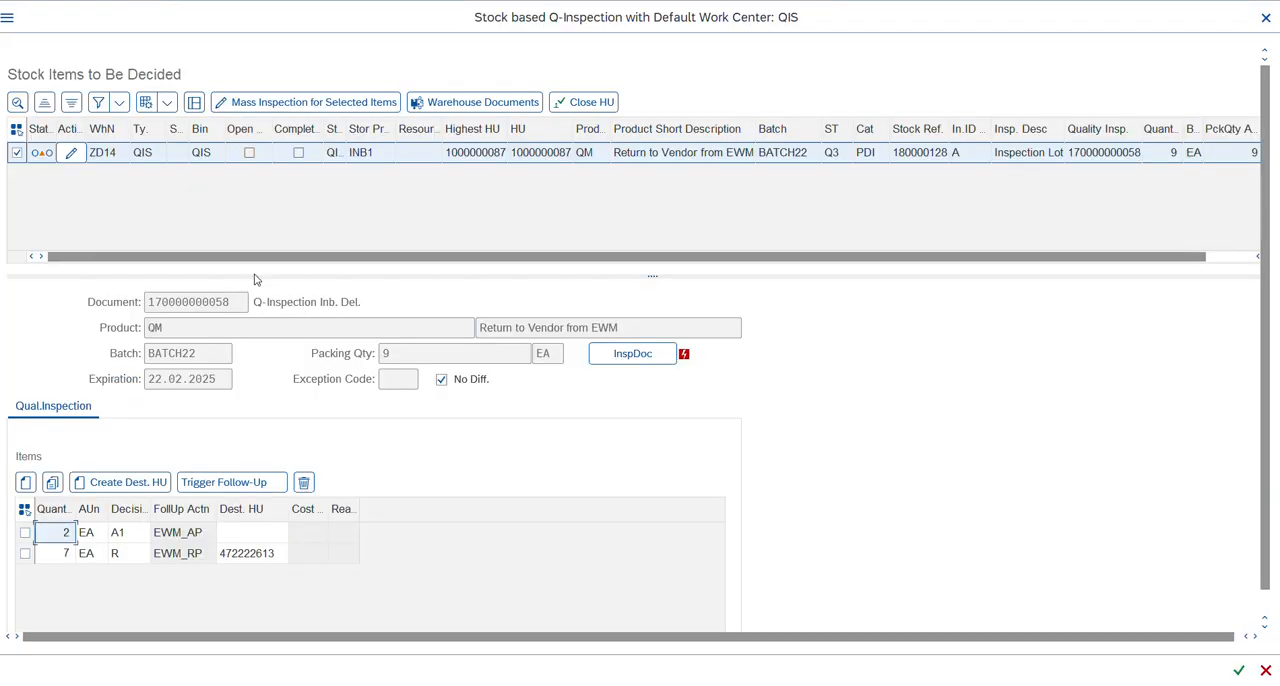
left_click(24, 509)
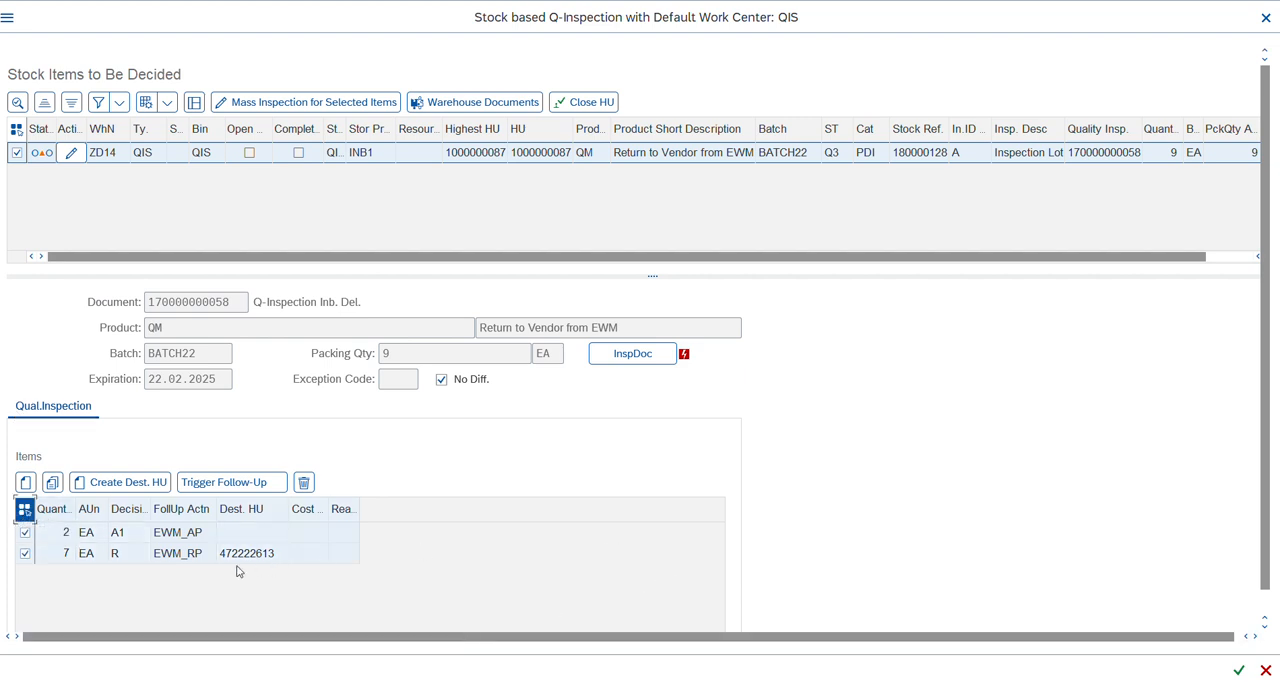
left_click(222, 485)
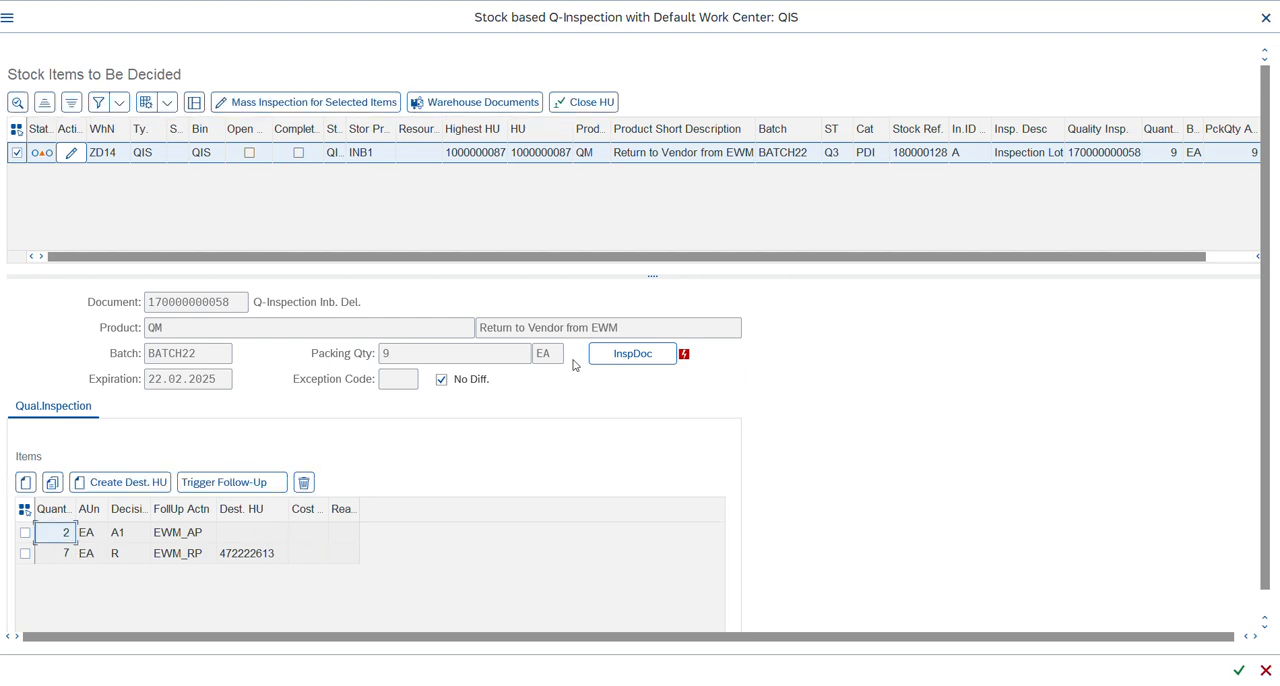
left_click(603, 104)
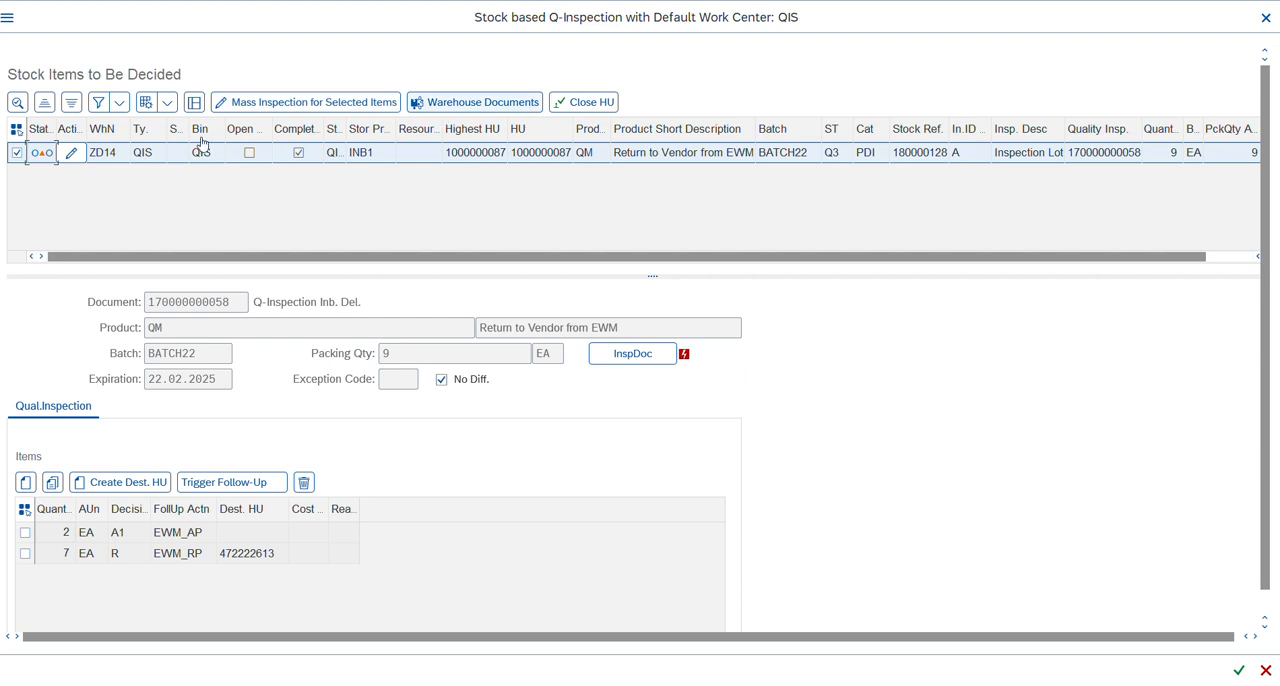
left_click(1238, 671)
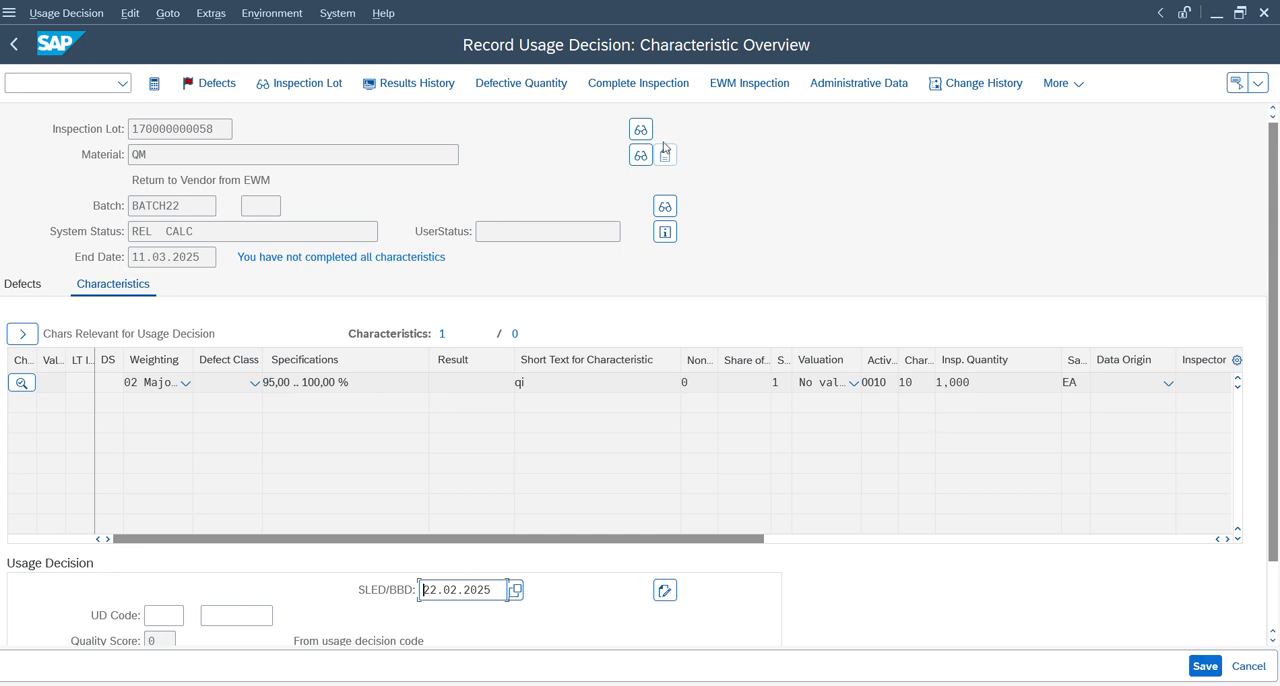
Force inspection completion despite the open characteristics, save the usage decision, and refresh the inspection lot worklist.
left_click(645, 86)
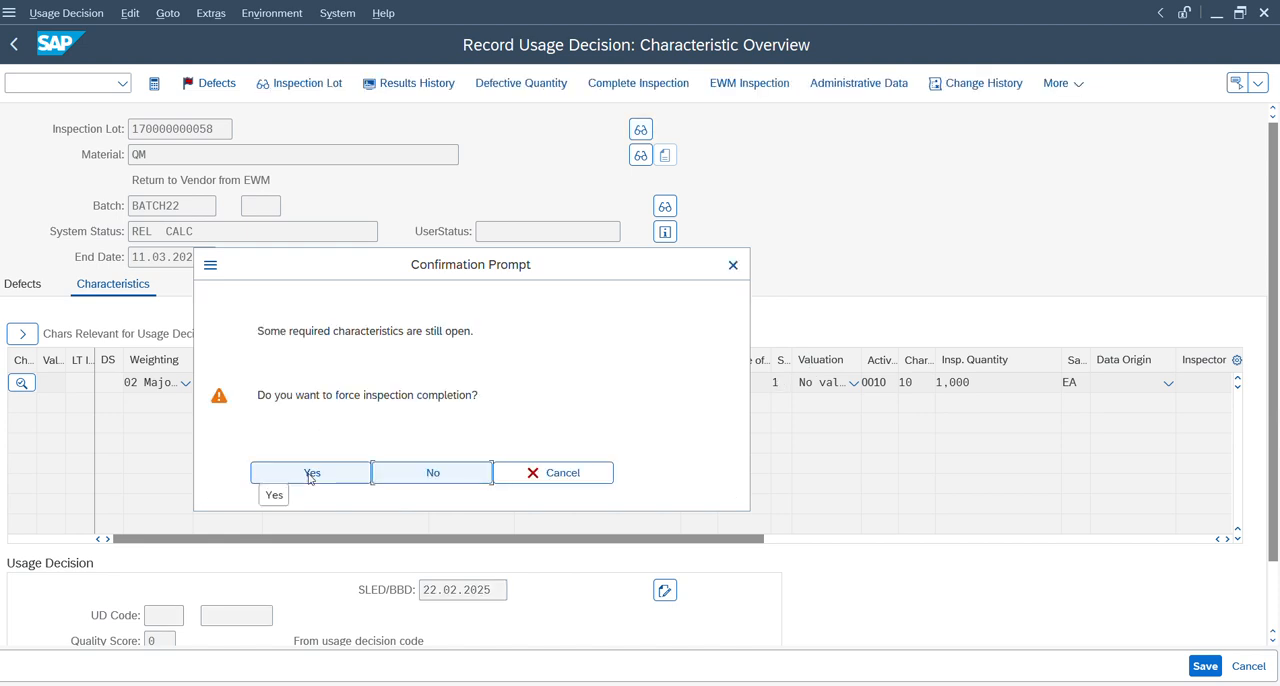
left_click(321, 477)
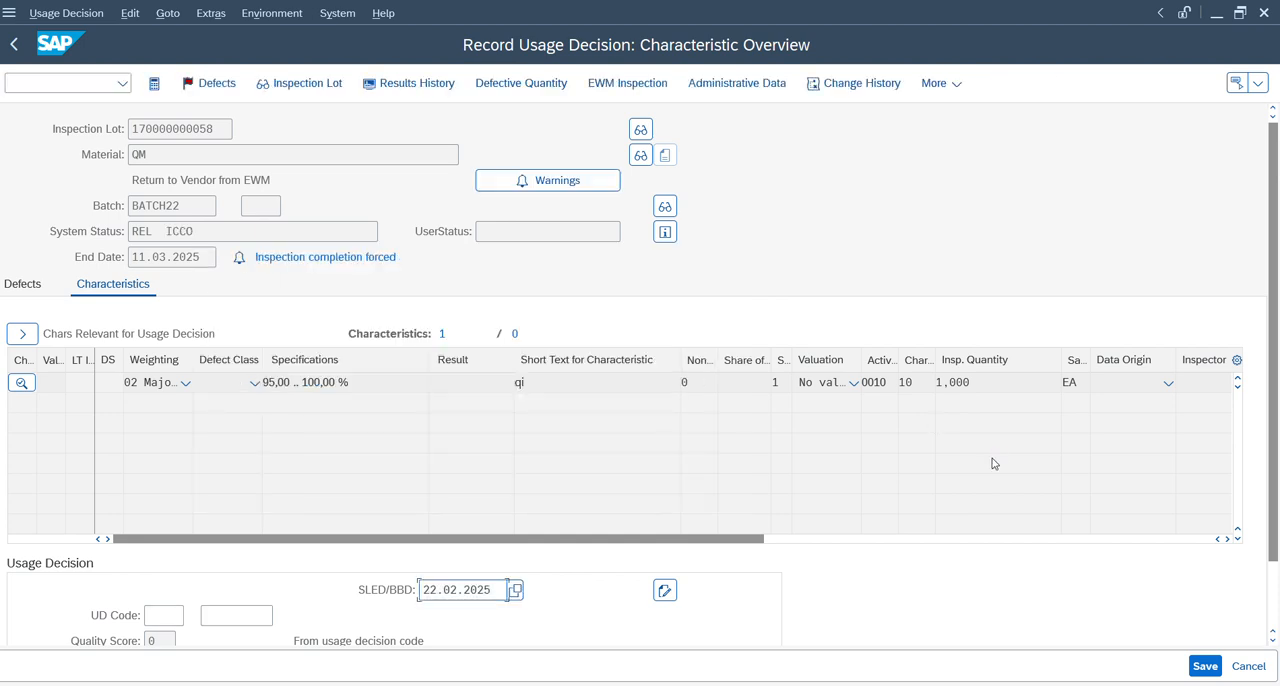
left_click(1205, 666)
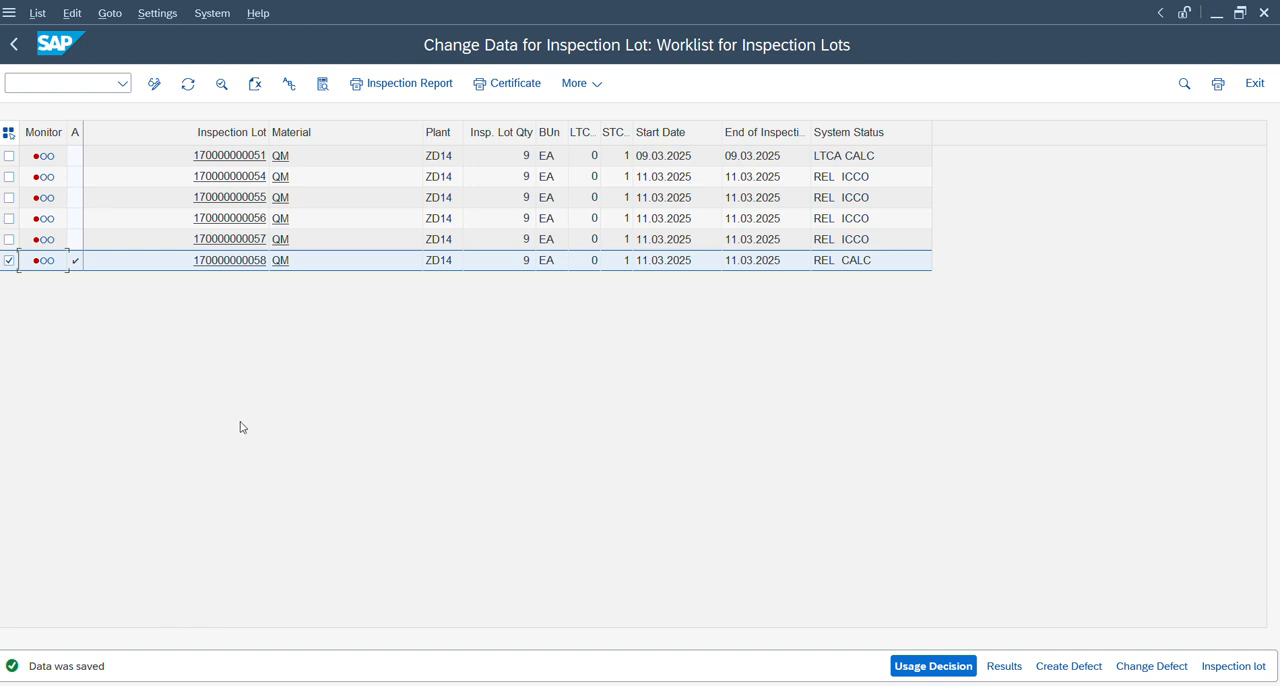
left_click(189, 86)
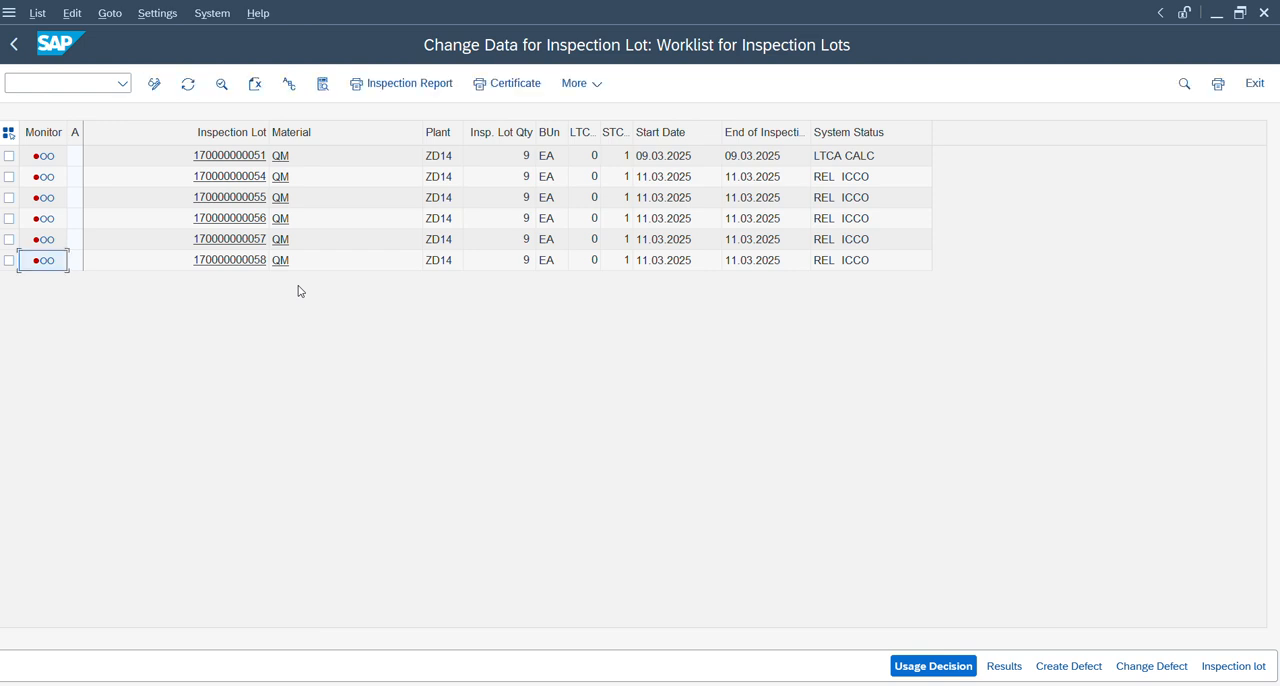
Return to the inbound delivery from the warehouse task session and copy its document number.
key("alt+Tab")
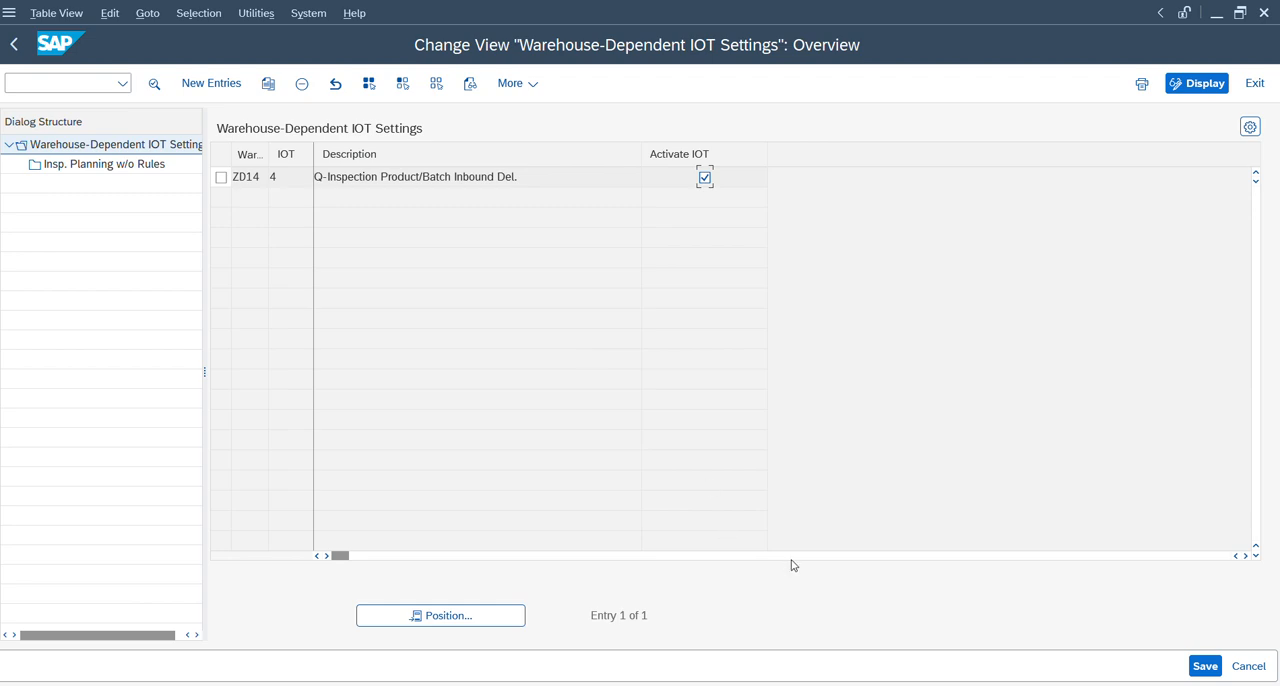
mouse_move(925, 684)
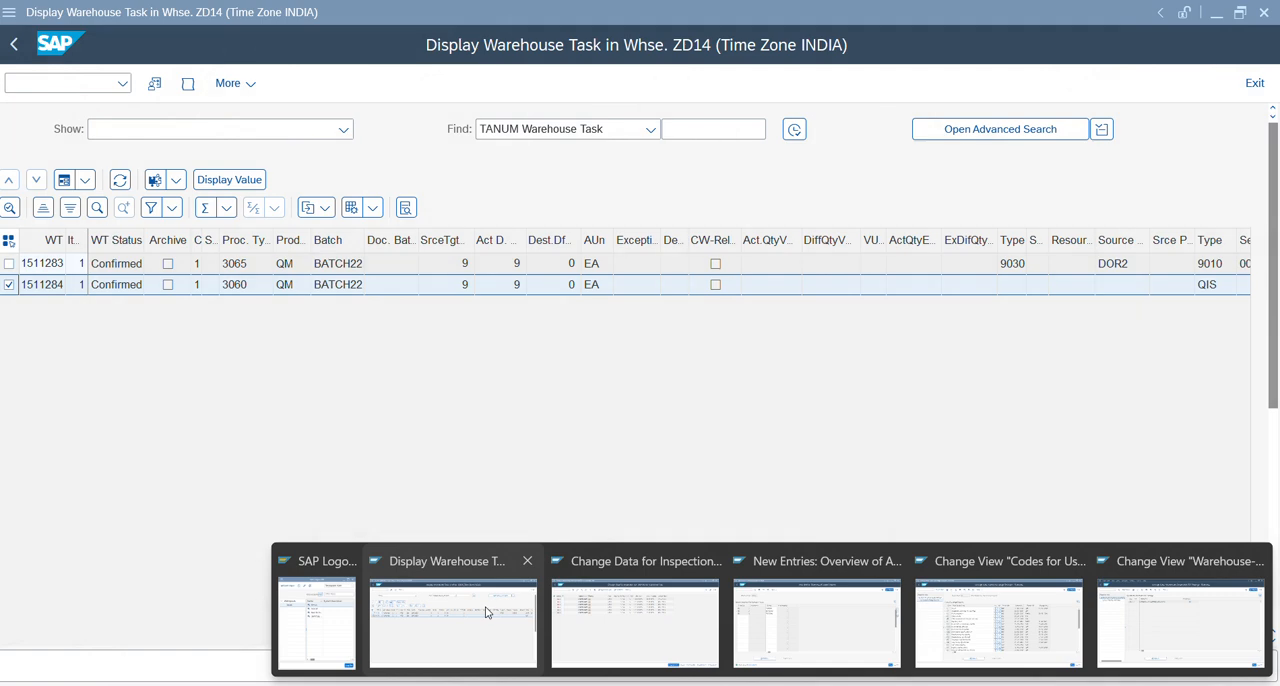
left_click(484, 611)
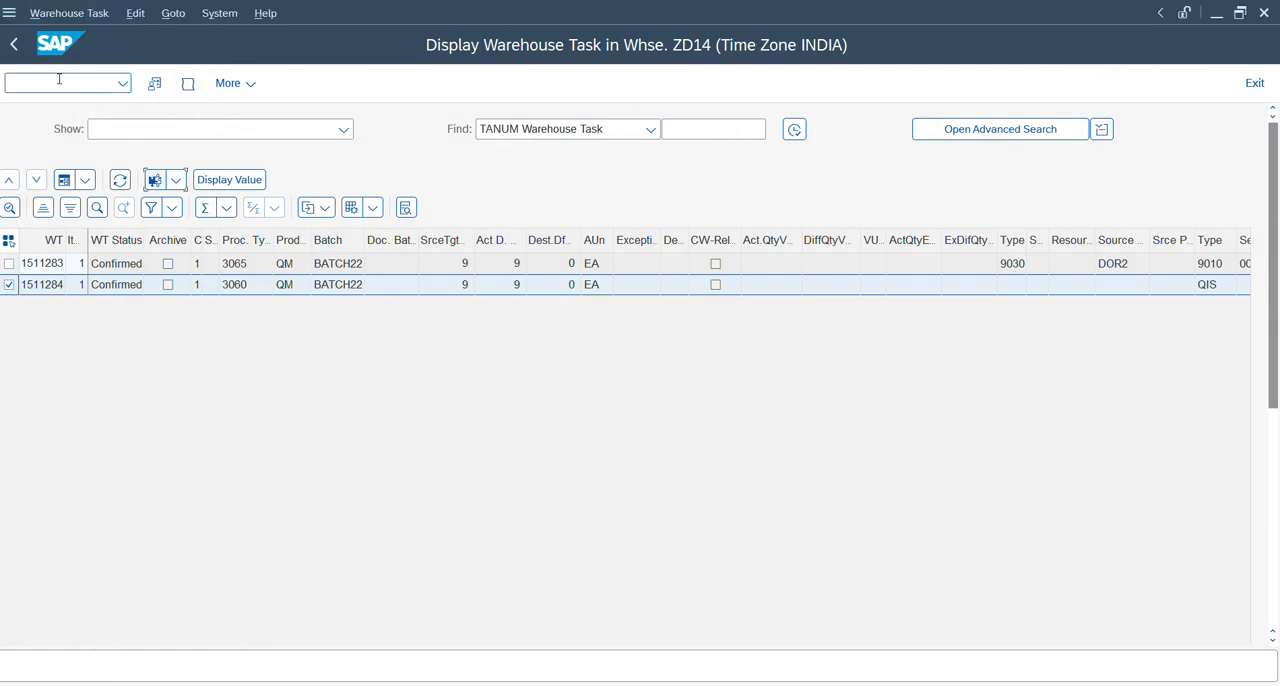
left_click(10, 50)
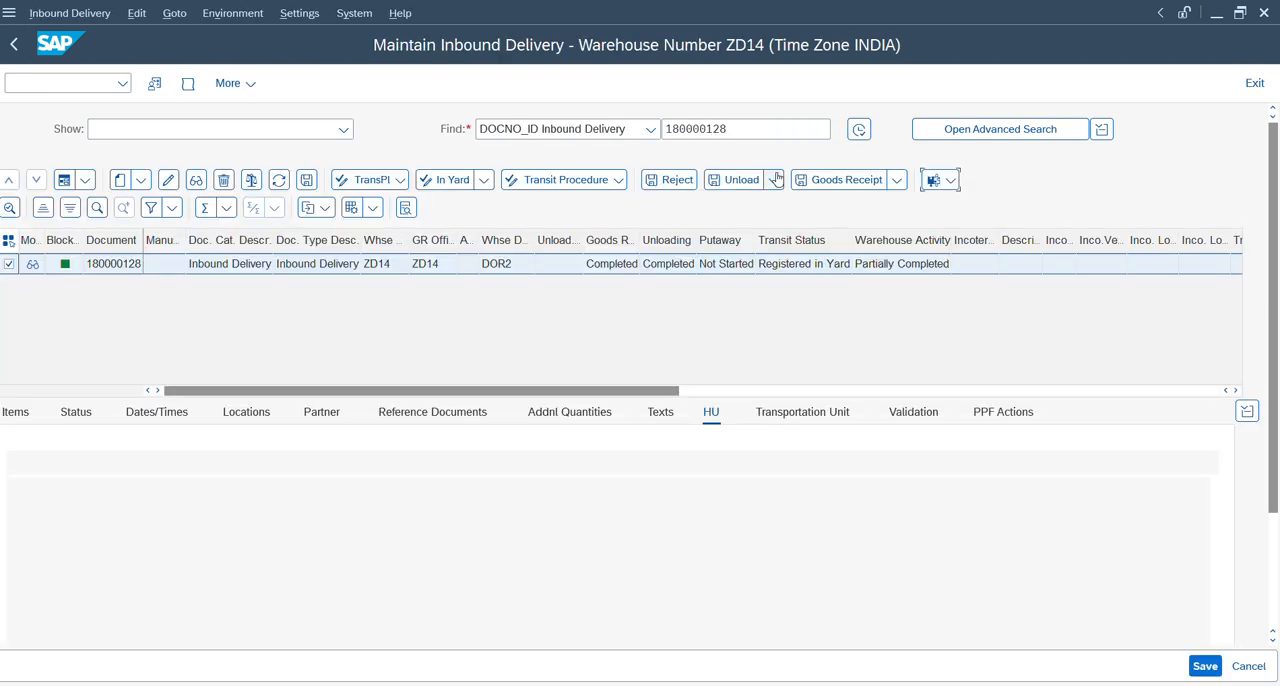
left_click_drag(829, 129, 657, 133)
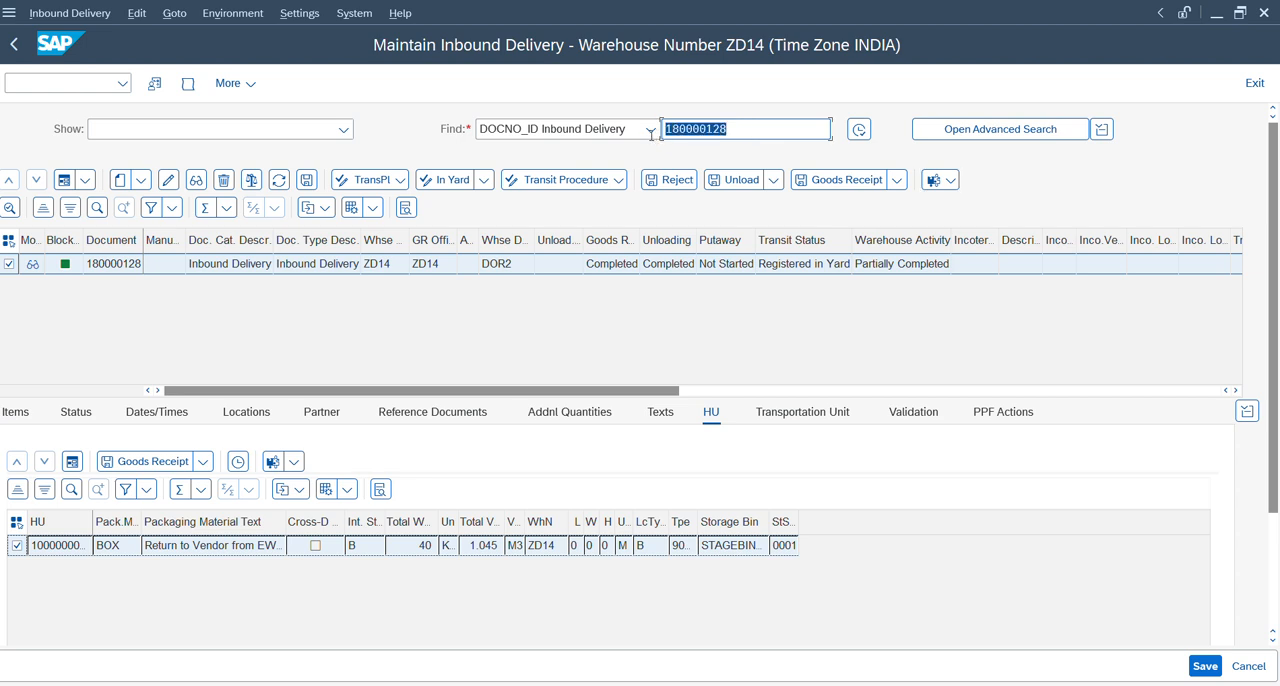
key("ctrl+c")
Open the Warehouse Management Monitor for warehouse ZD14 with monitor SAP.
left_click(97, 84)
type("/o/scwm/mon")
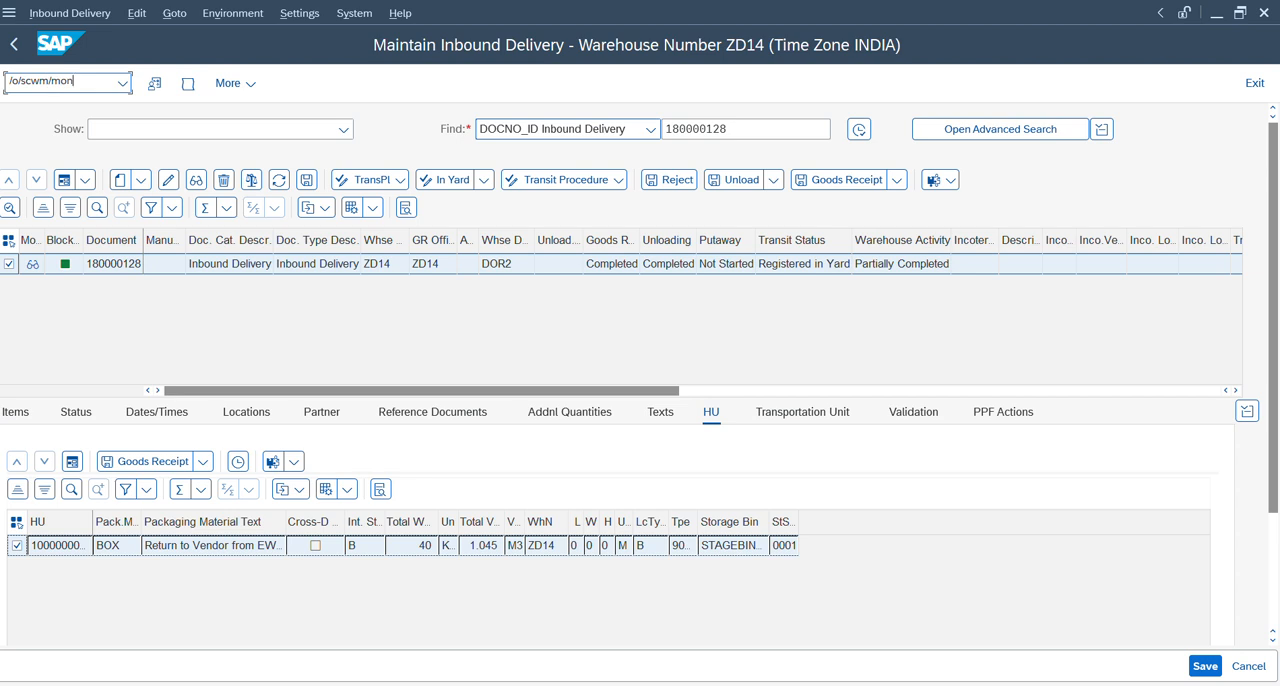
key("Return")
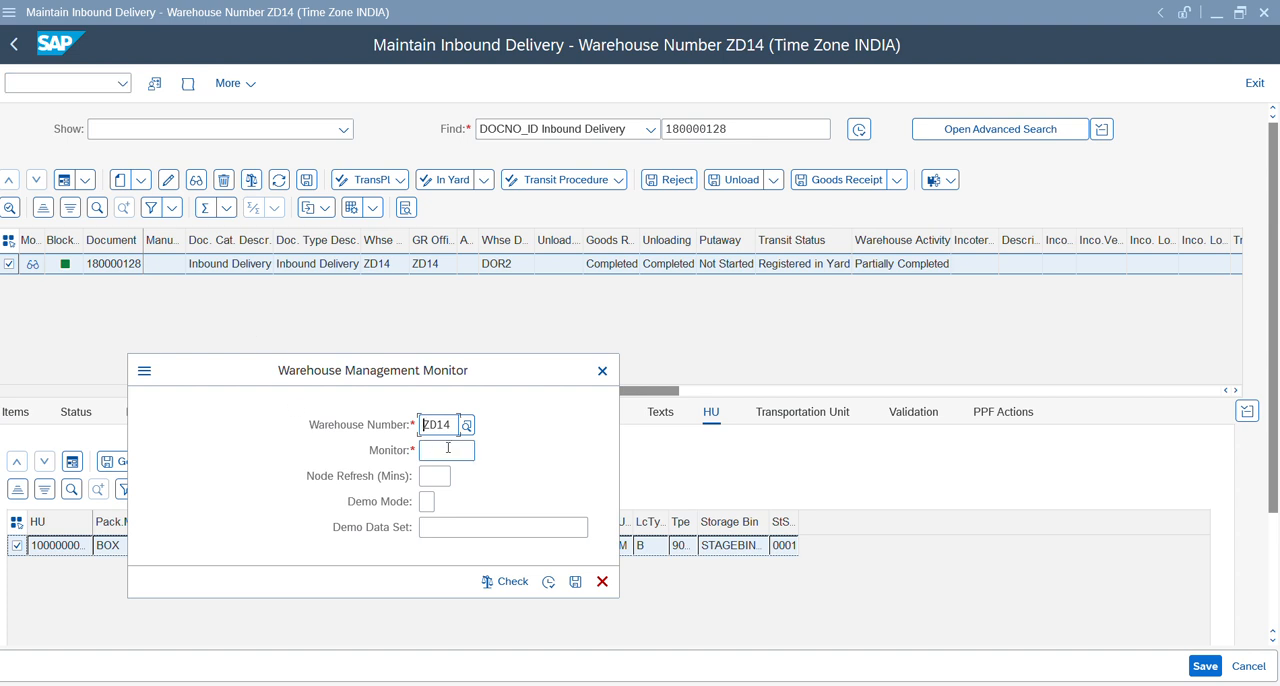
left_click(437, 450)
type("sap")
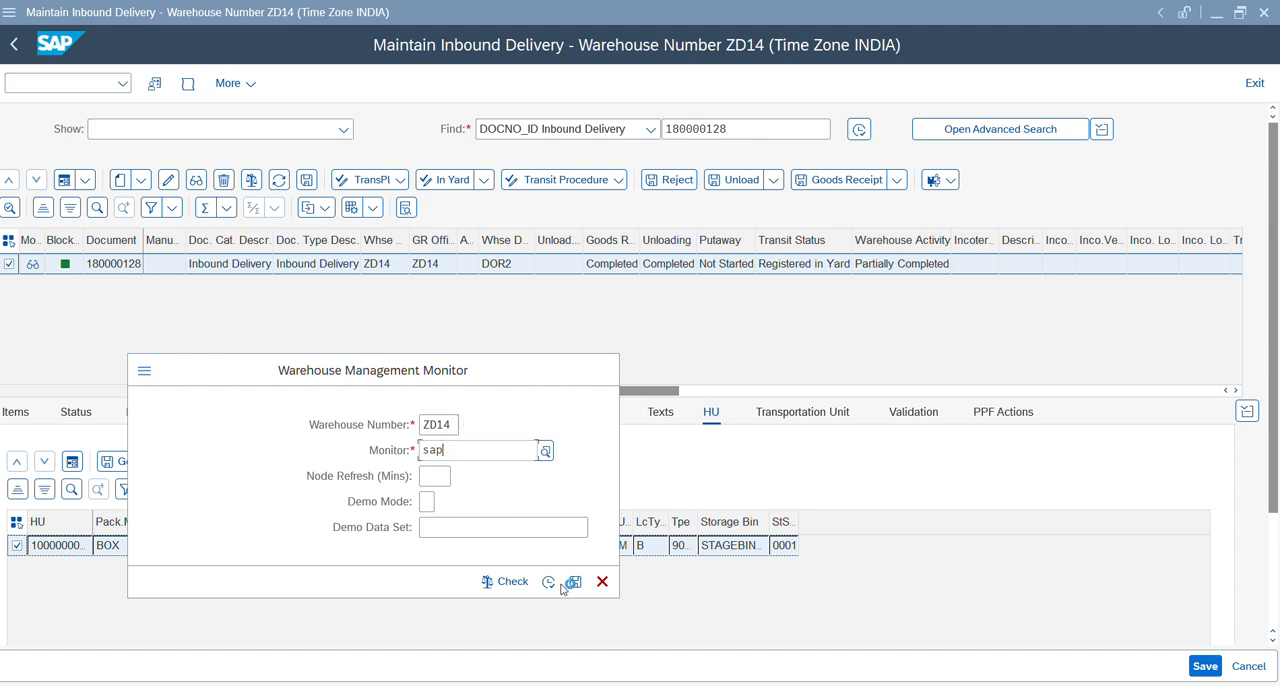
left_click(549, 583)
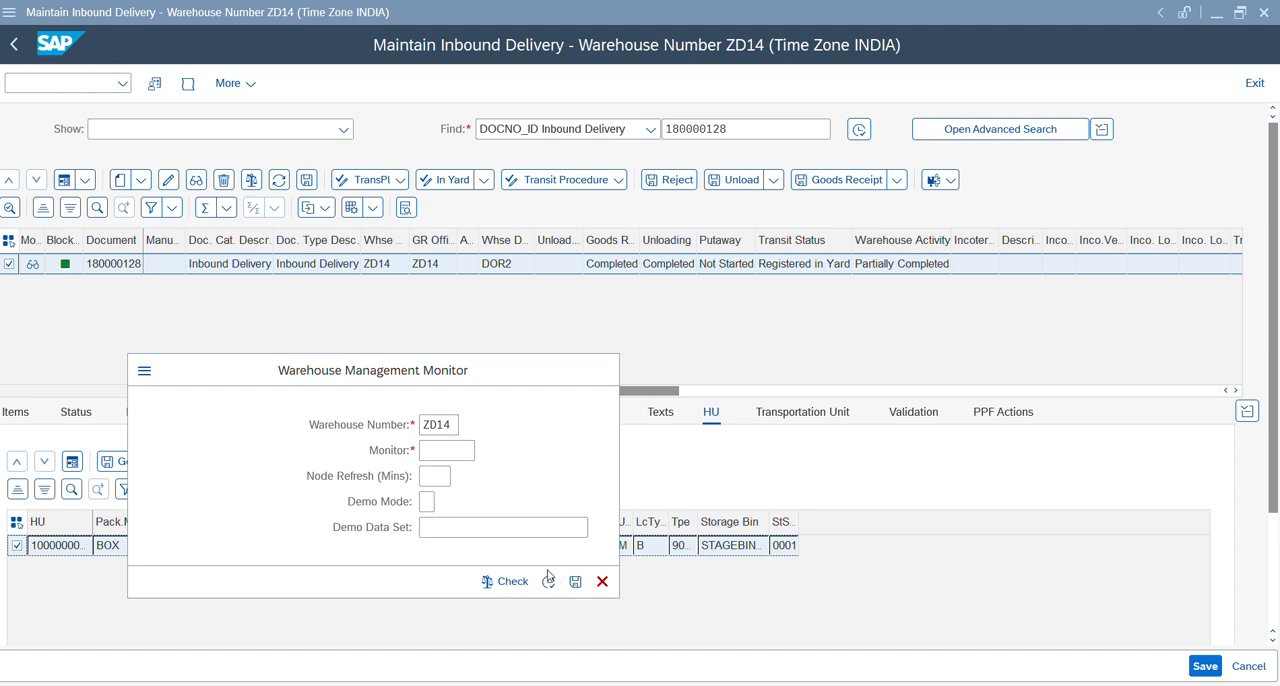
left_click(547, 582)
left_click(508, 581)
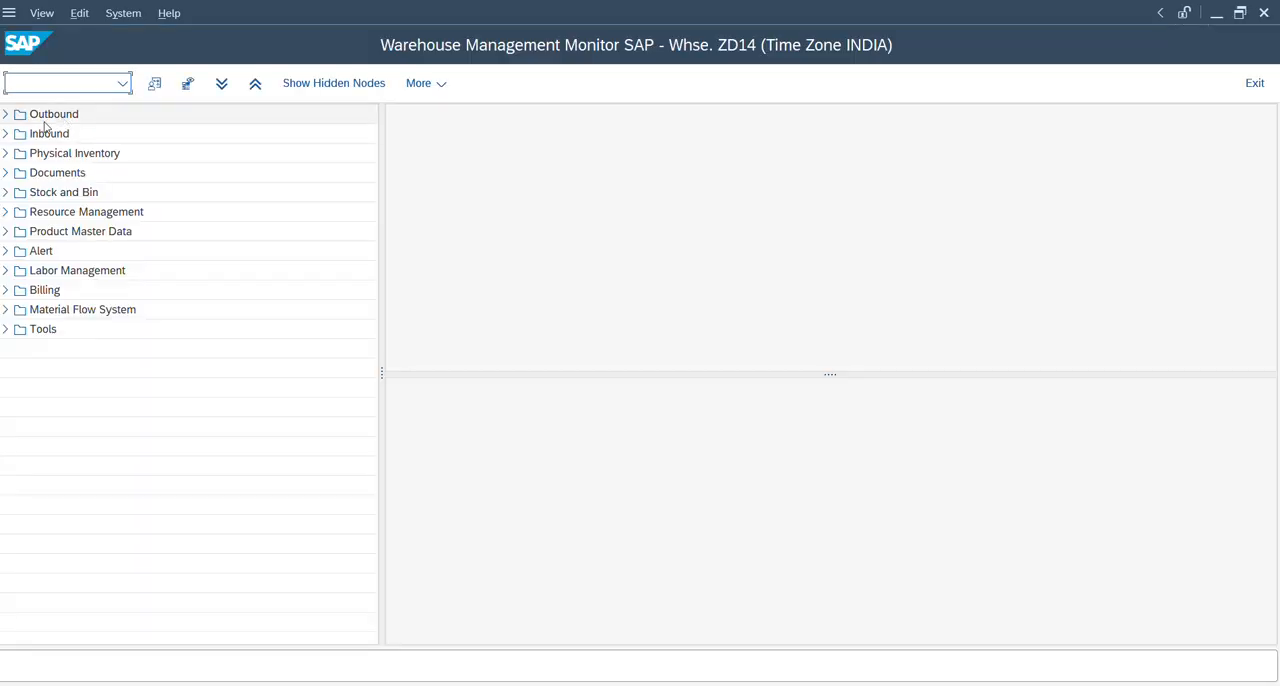
Search the inbound delivery documents for the copied delivery number and list the delivery's handling units.
double_click(30, 136)
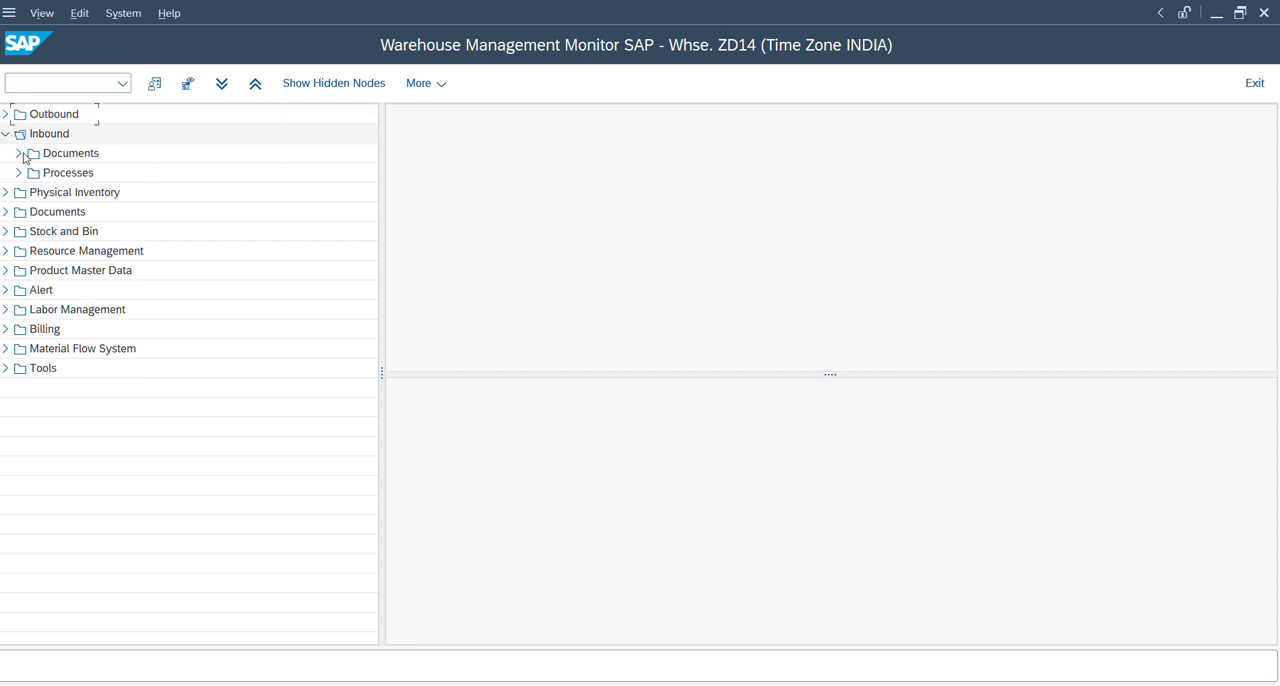
left_click(19, 154)
left_click(83, 180)
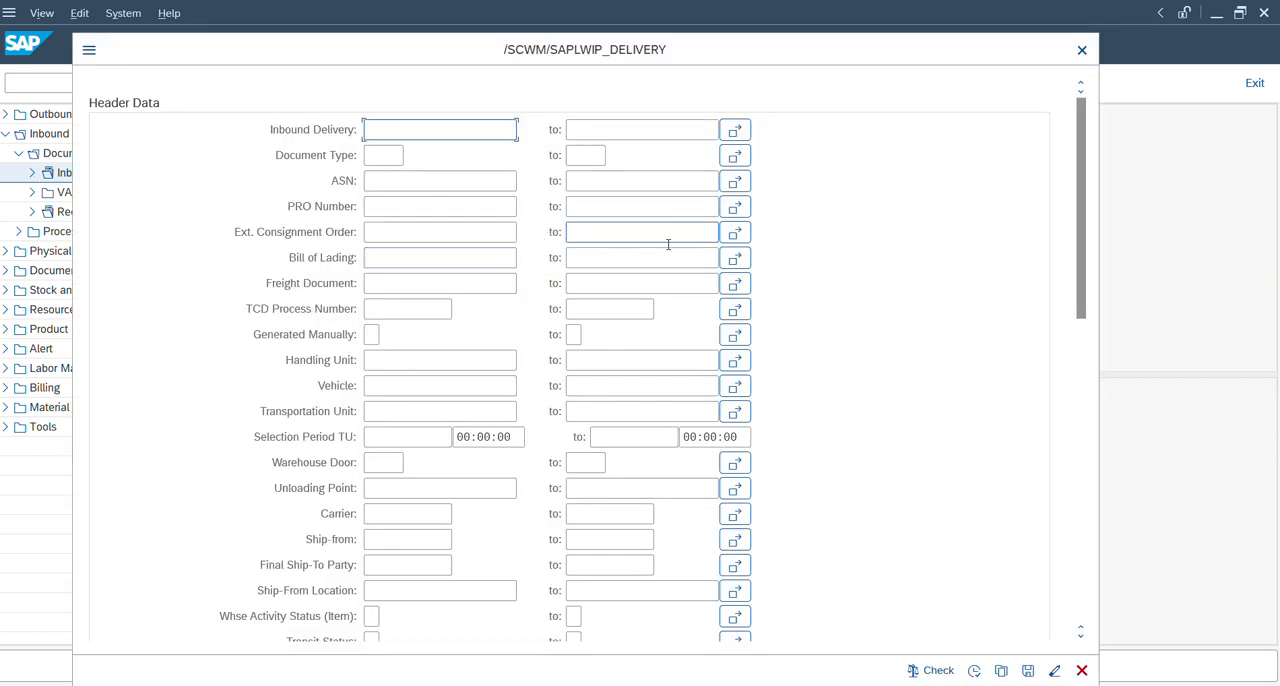
key("ctrl+v")
left_click(974, 670)
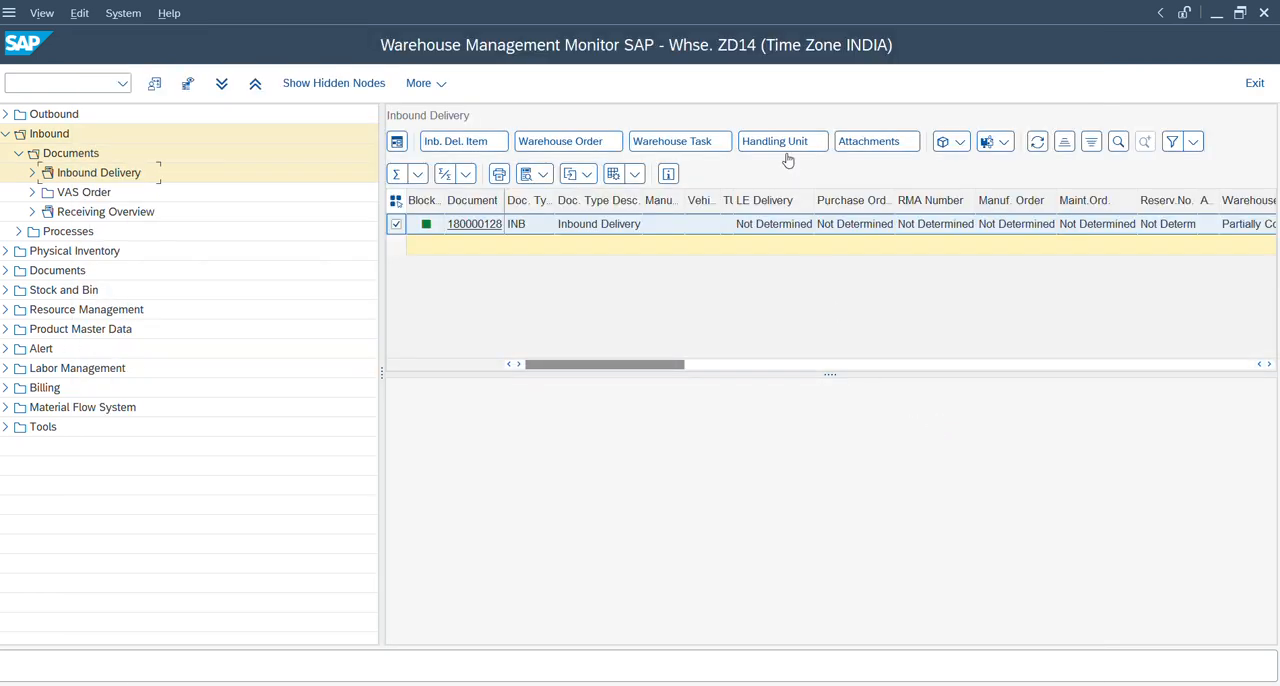
left_click(789, 148)
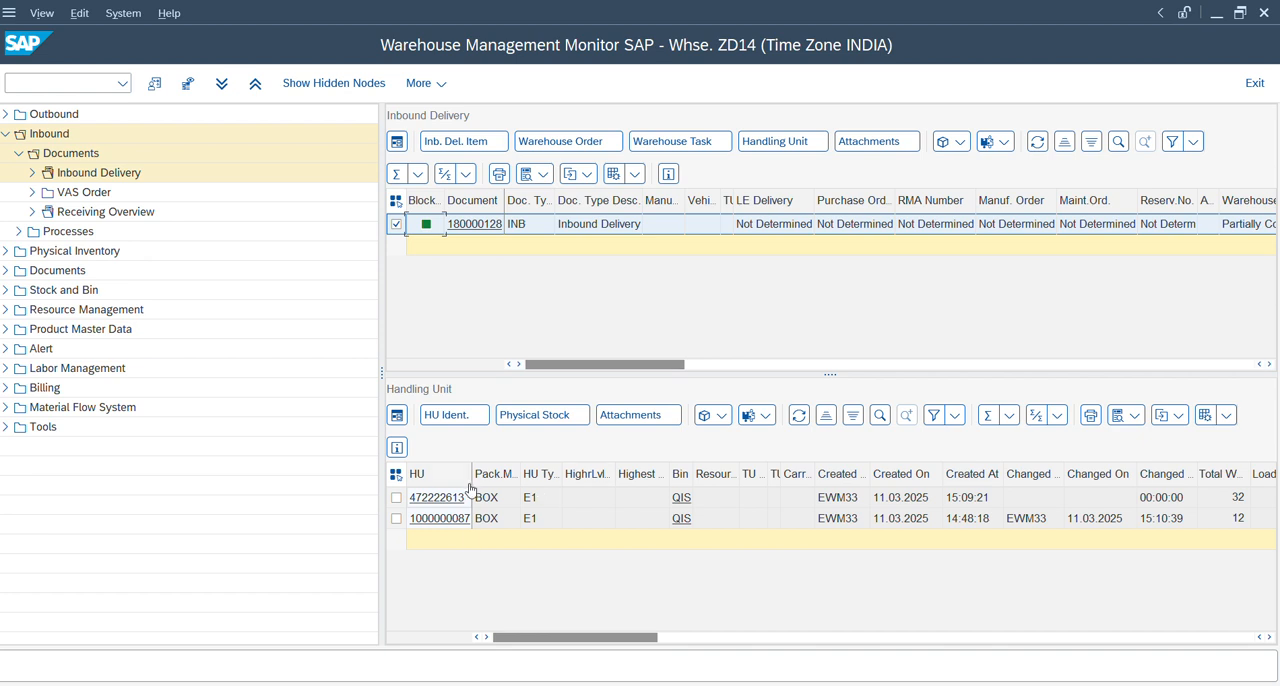
Open handling unit 472222613 and examine its header details and the stock type of its QM item.
left_click(425, 499)
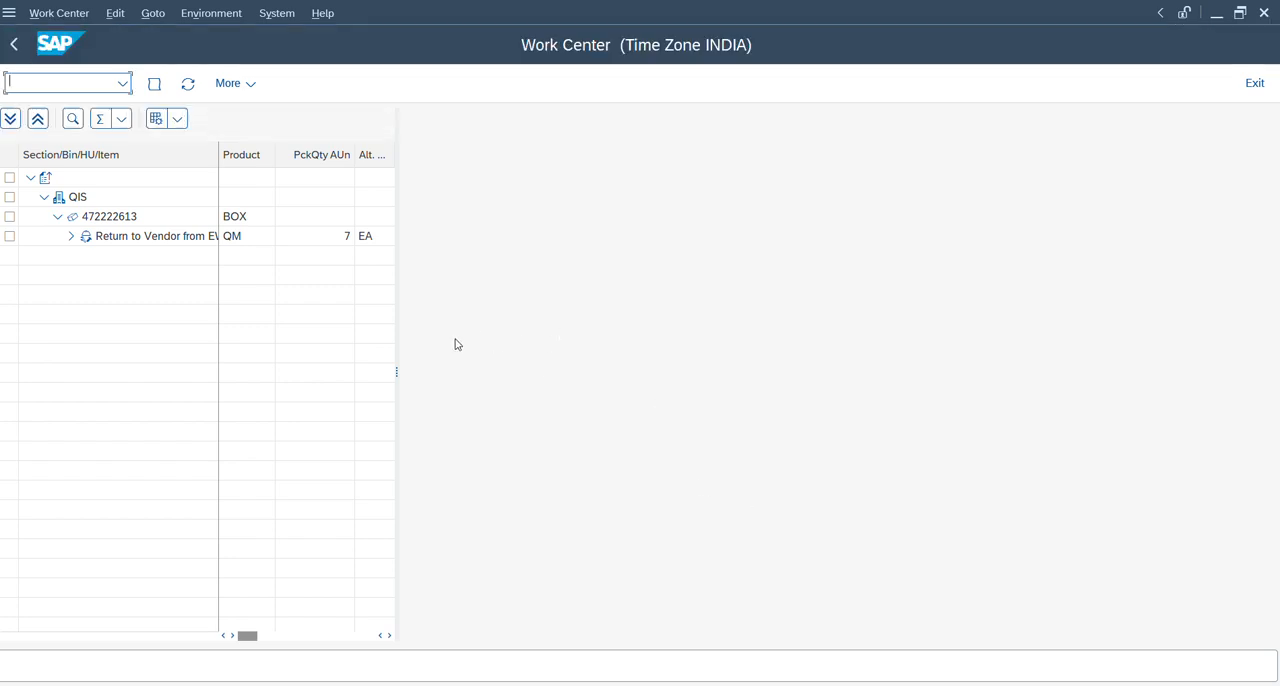
left_click(134, 222)
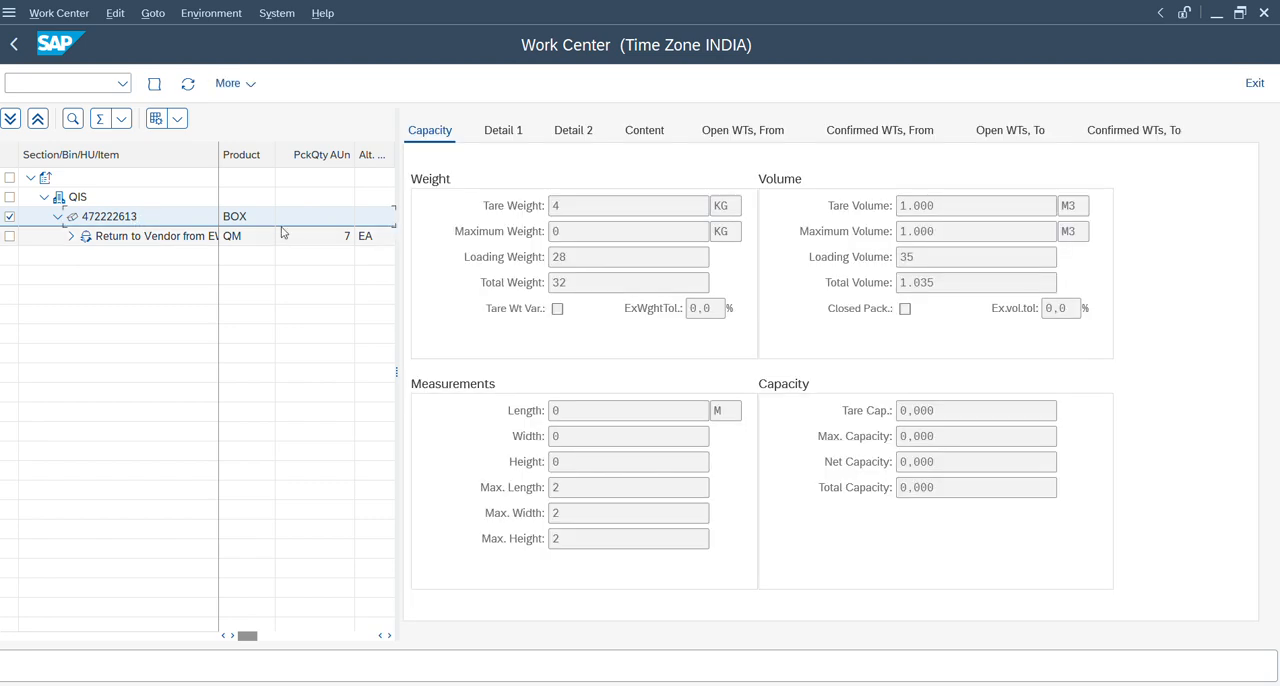
left_click(519, 134)
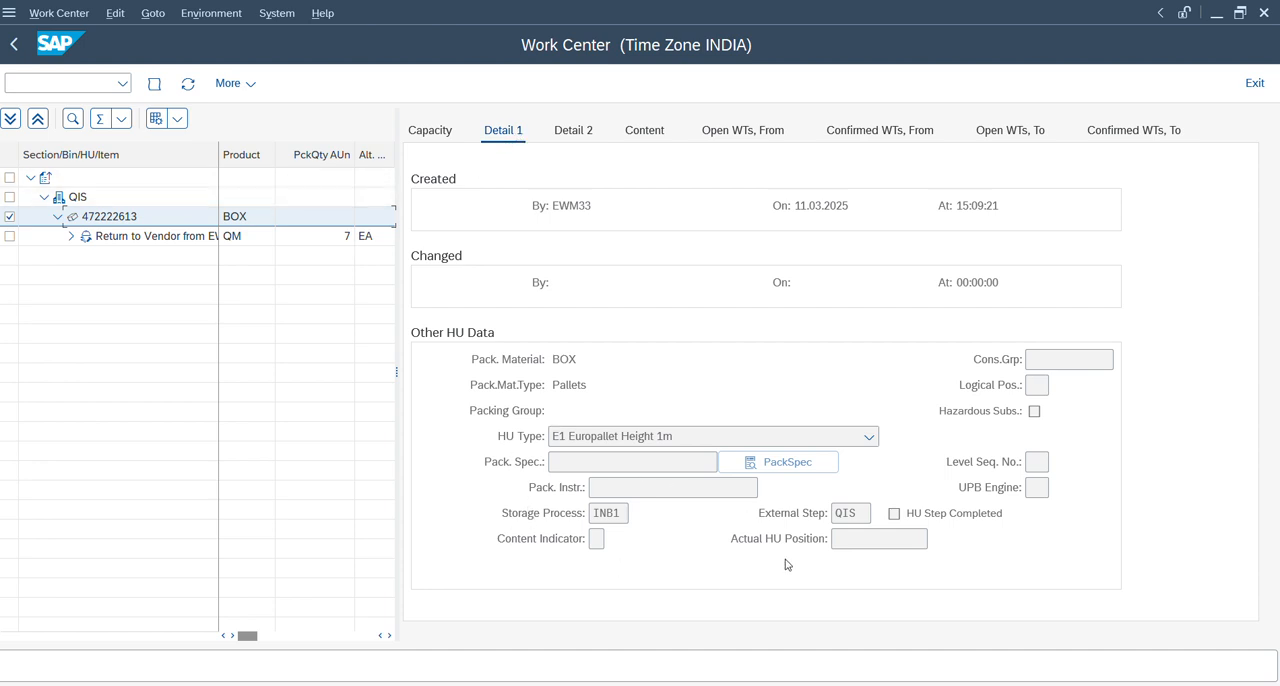
double_click(183, 240)
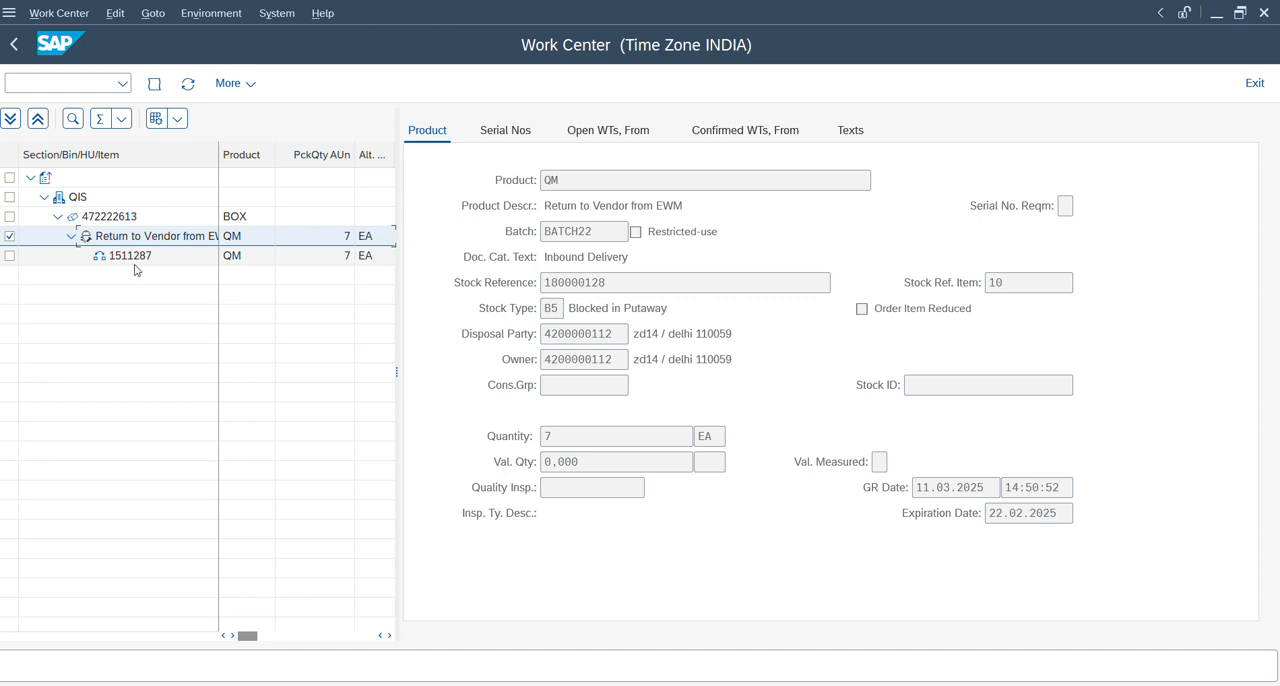
left_click_drag(558, 308, 519, 313)
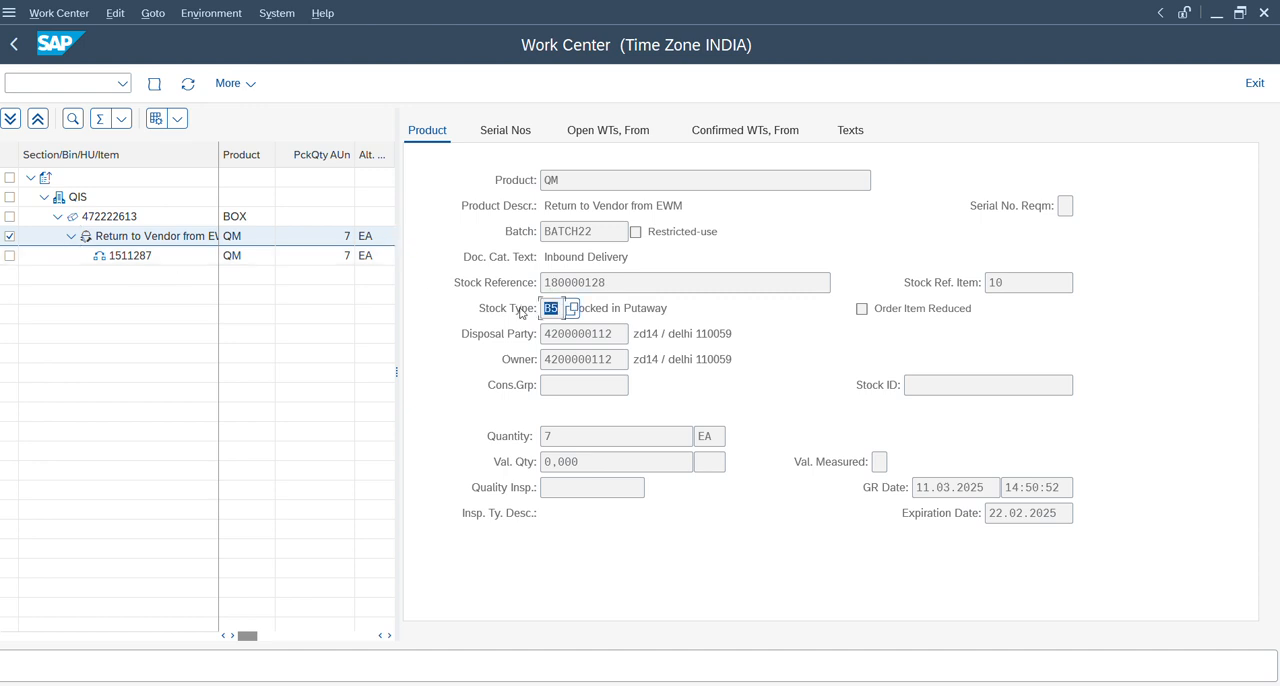
left_click(14, 44)
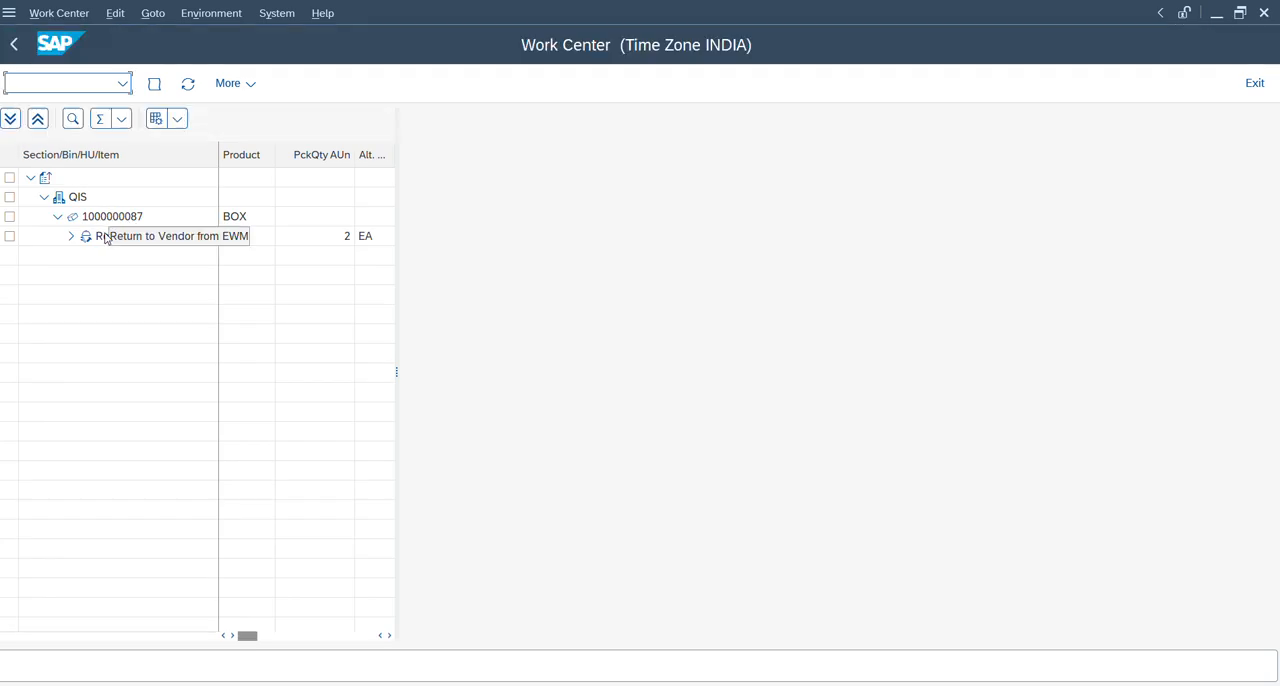
left_click(101, 241)
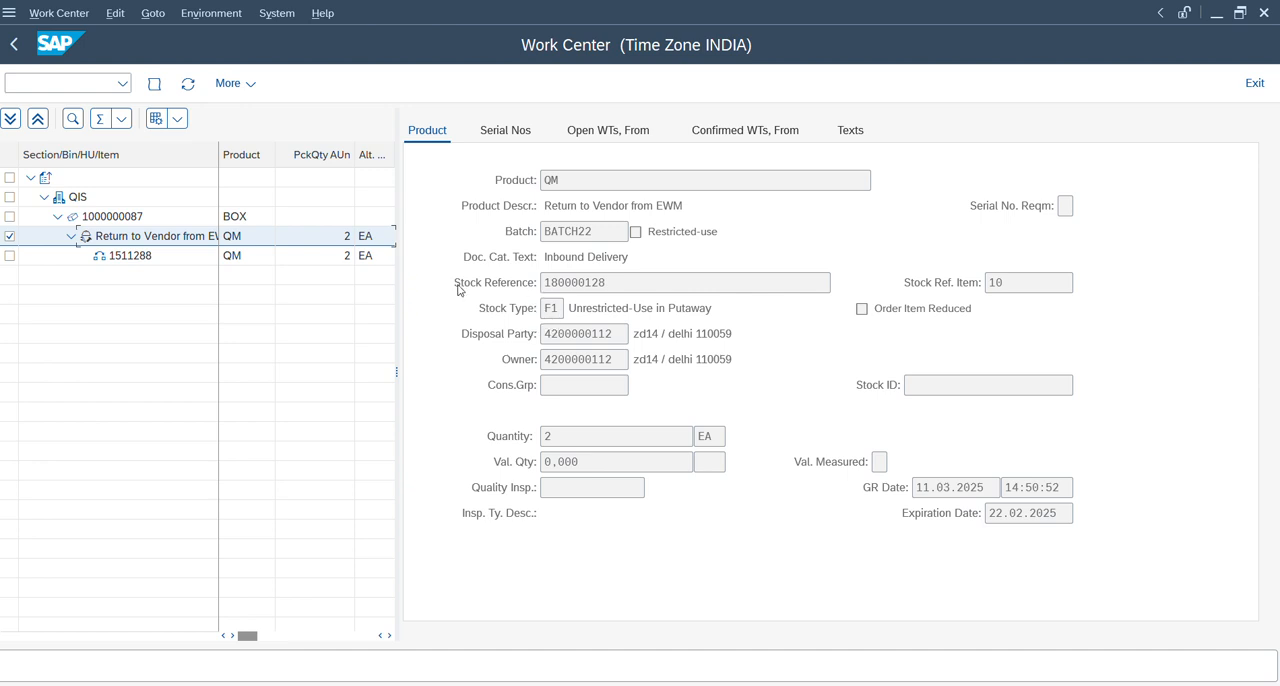
left_click(13, 46)
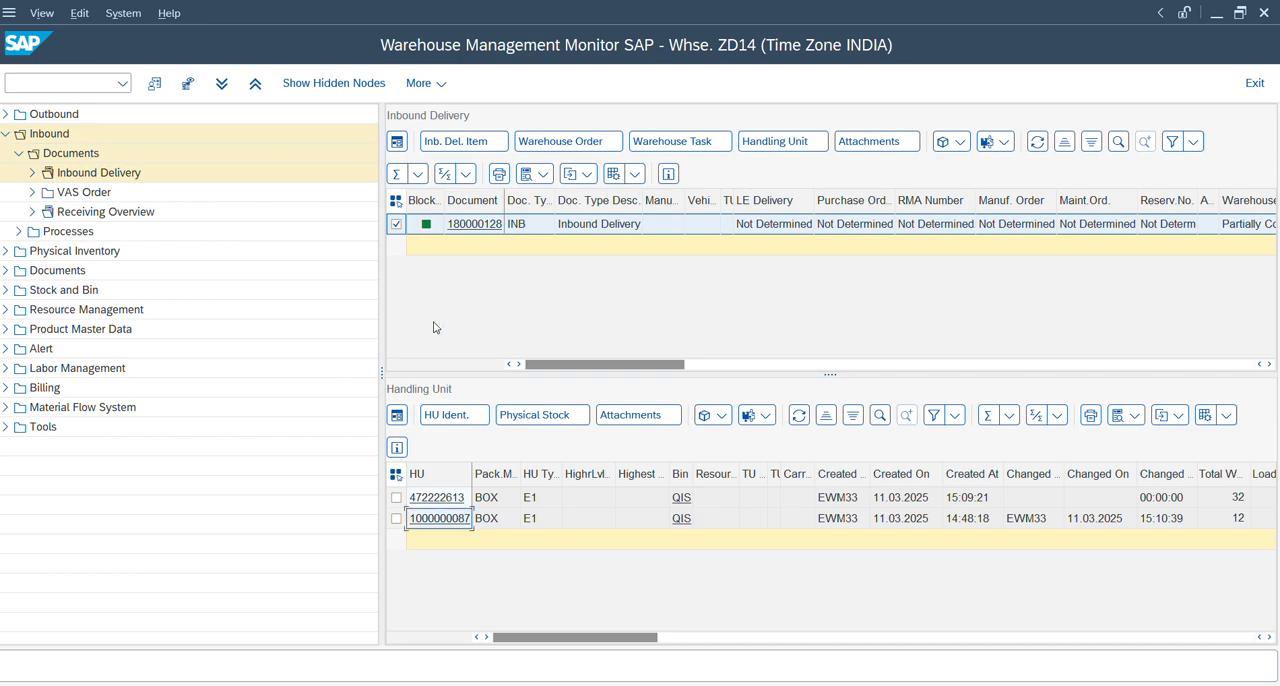
key("alt+Tab")
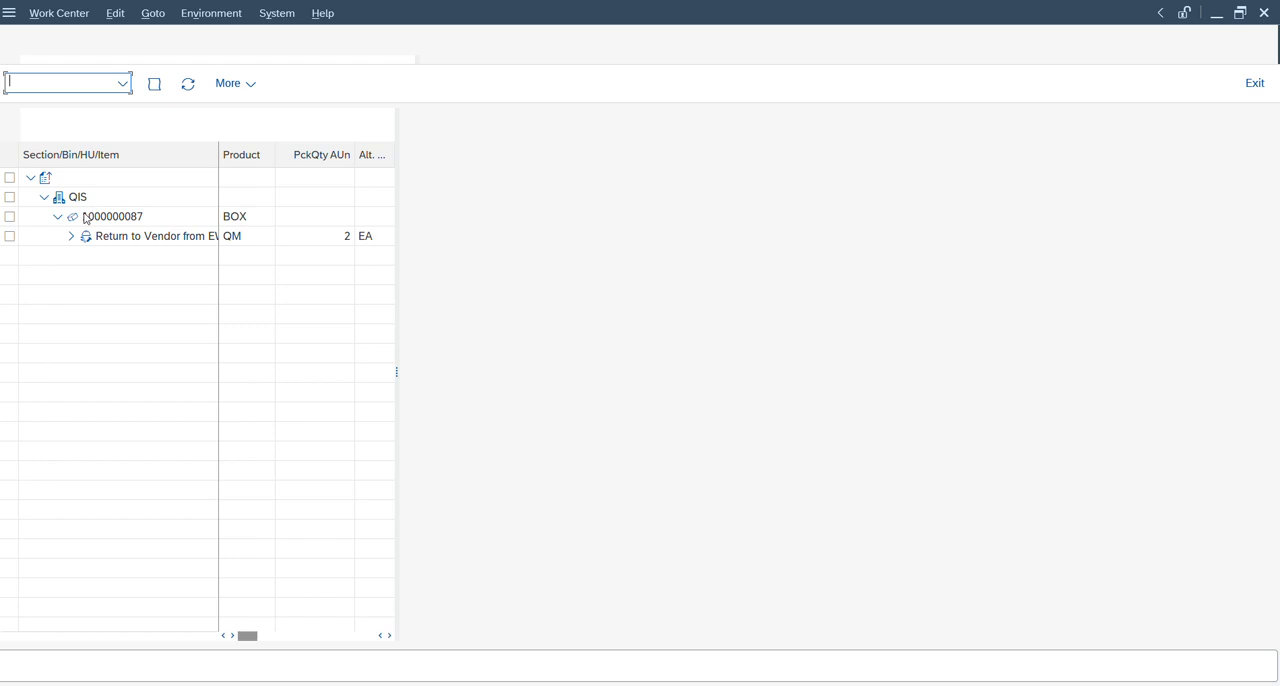
left_click(85, 219)
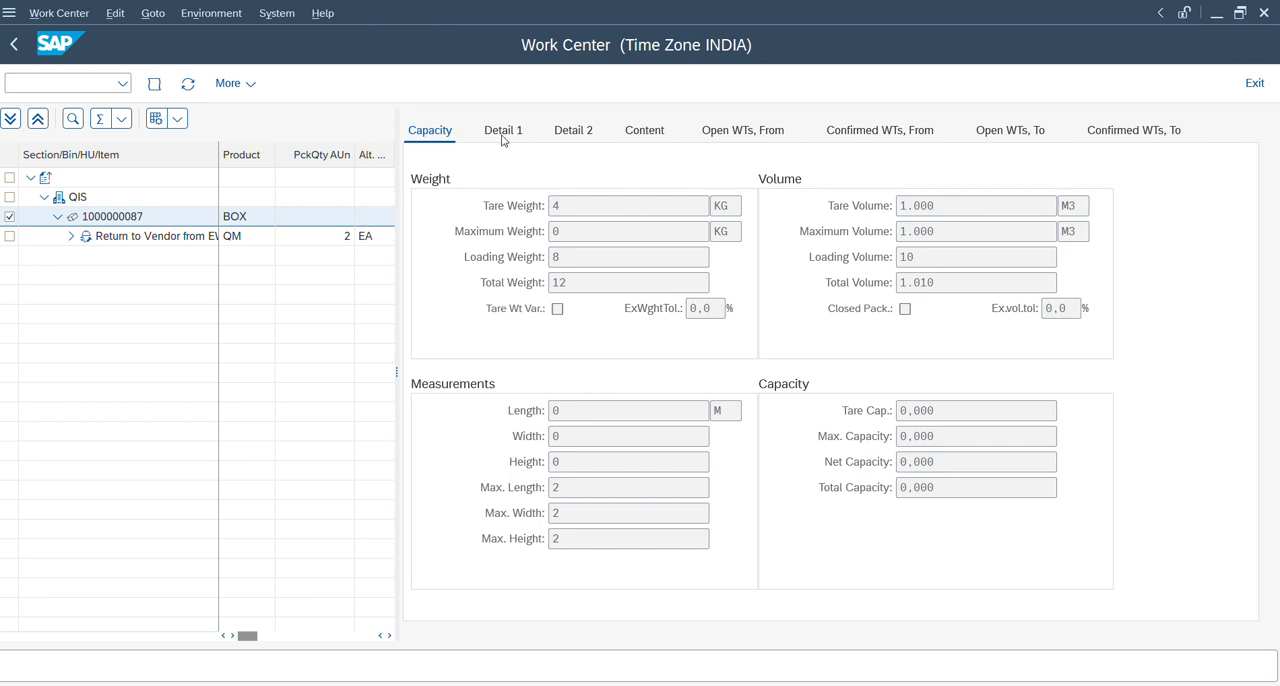
left_click(503, 131)
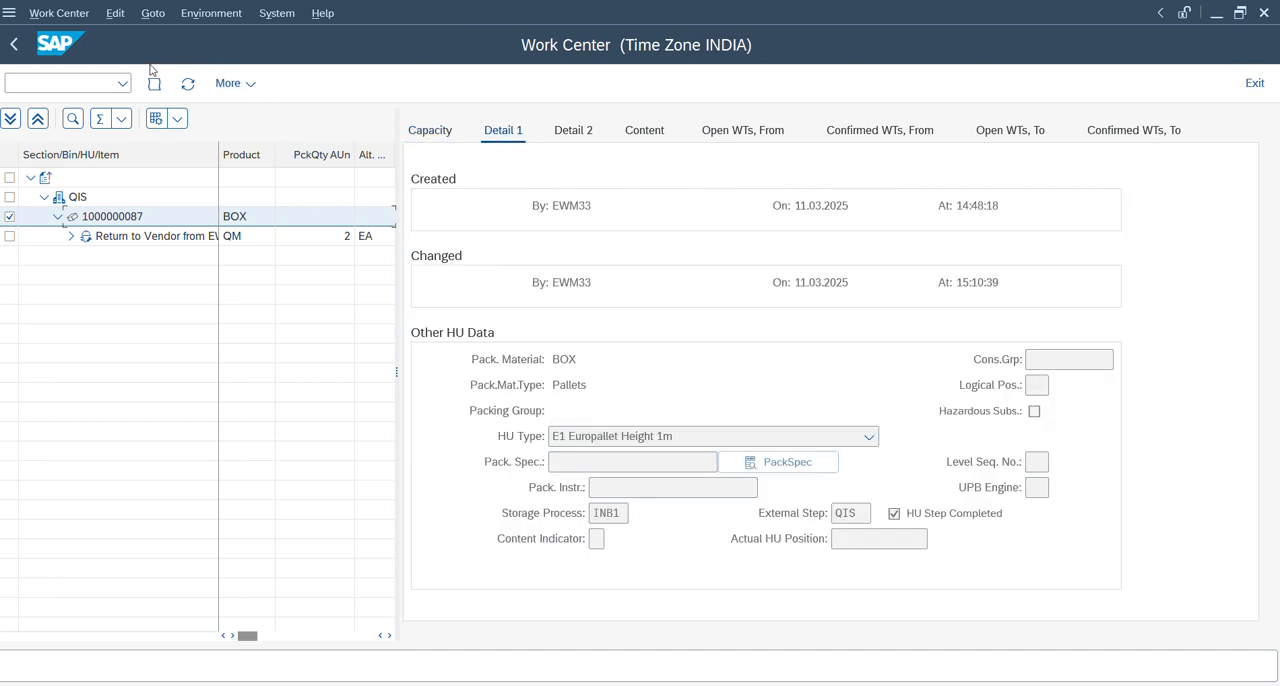
left_click(14, 44)
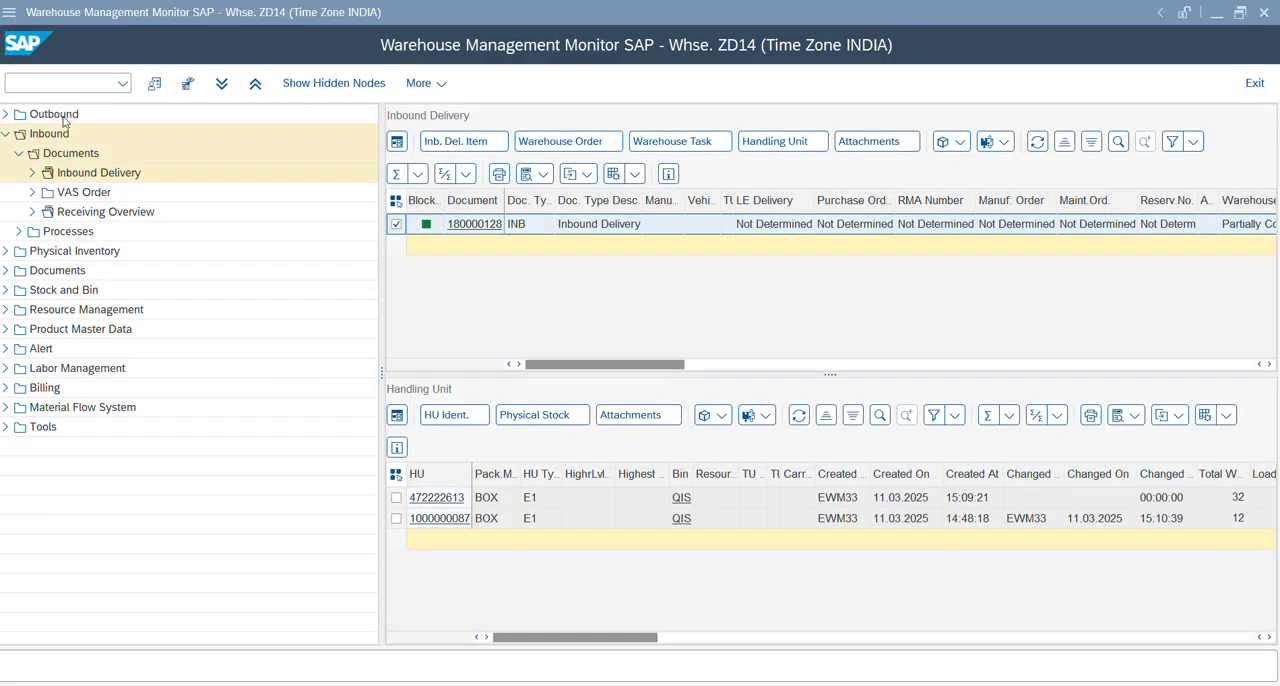
Open transaction /scwm/qinsp in a new session and search the quality workload for work center QIS and handling unit 472222613.
double_click(505, 499)
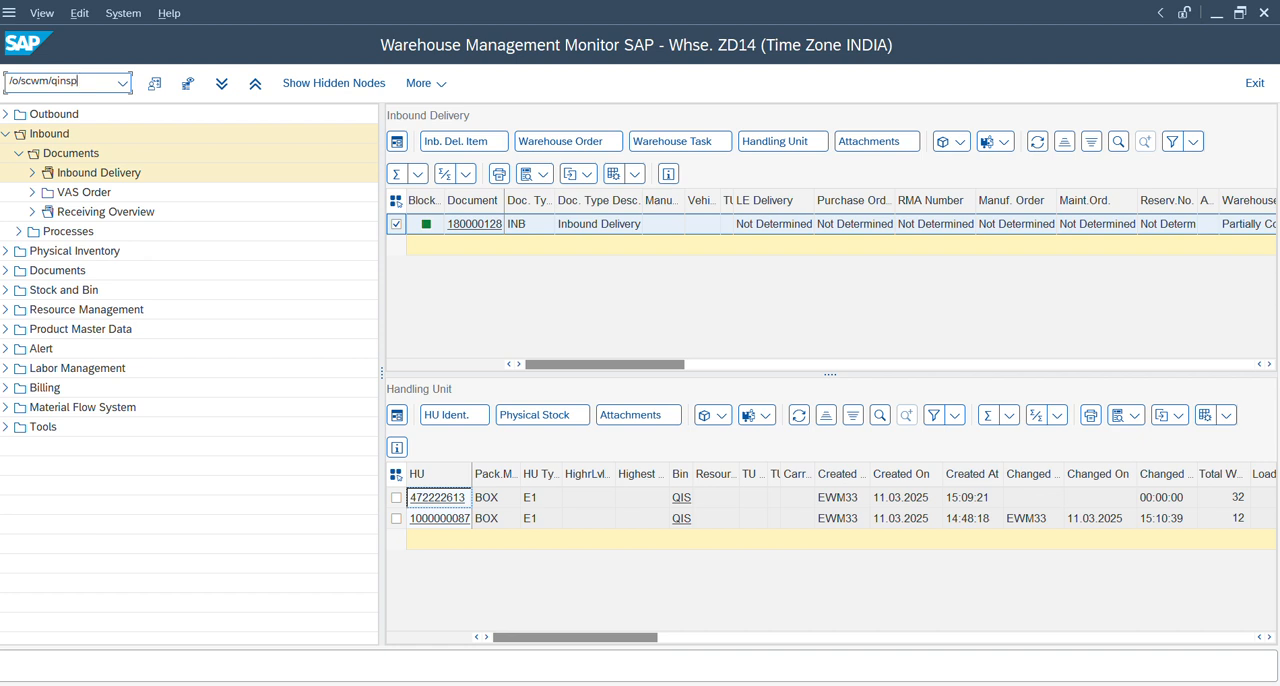
key("Return")
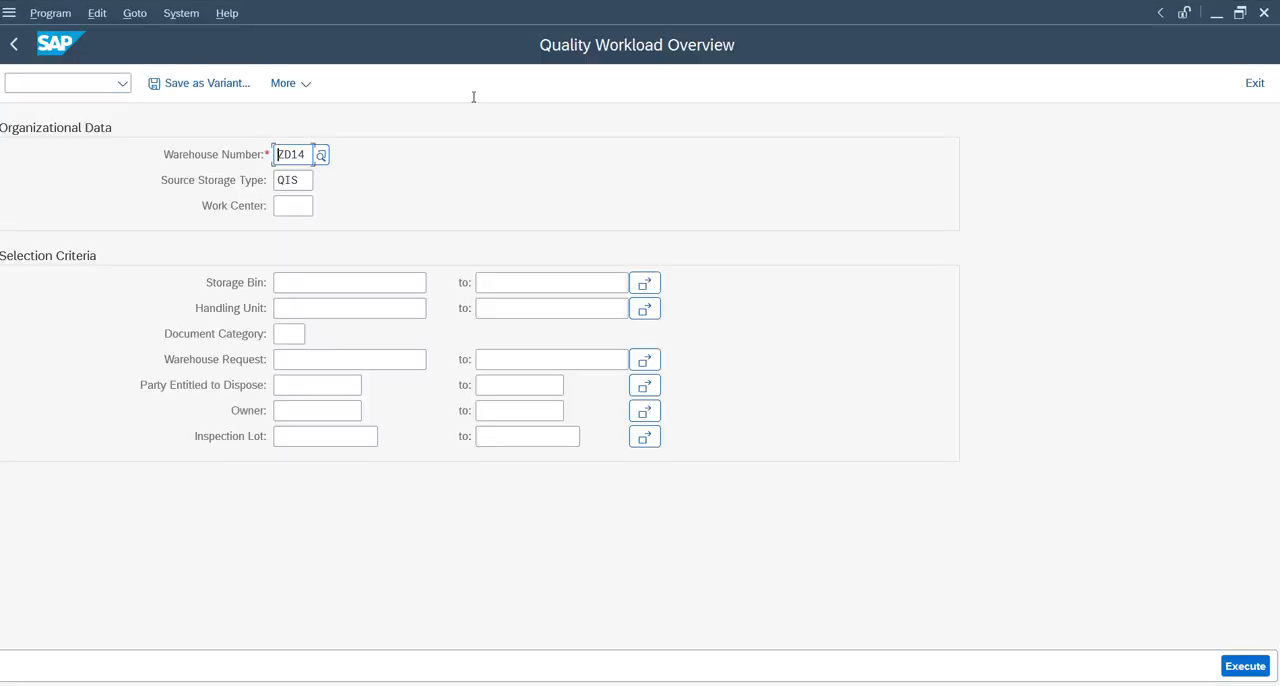
left_click(282, 205)
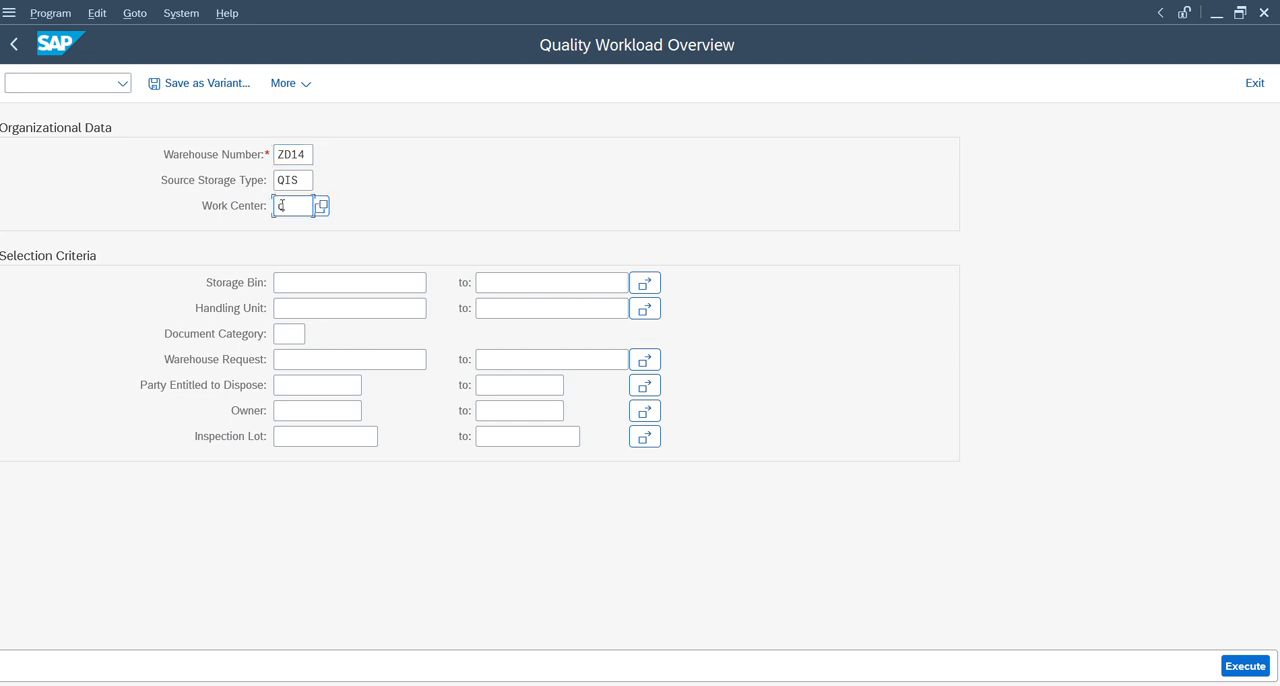
left_click(293, 305)
type("472222613")
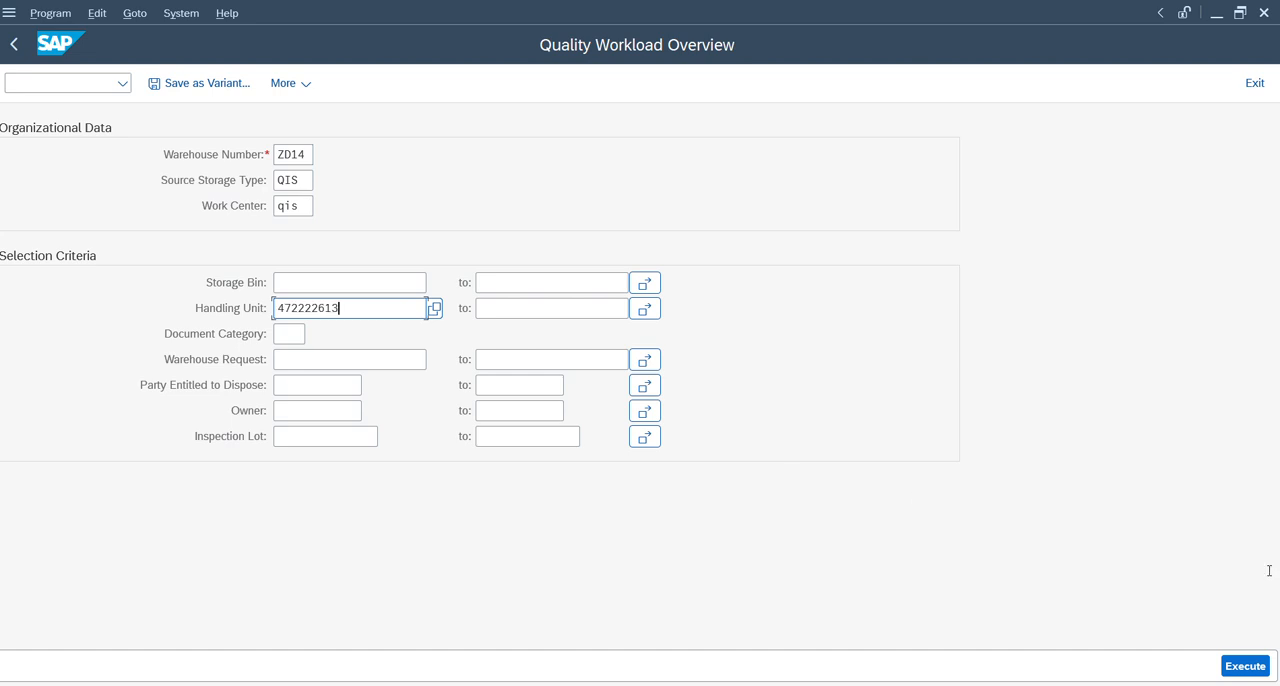
left_click(1237, 667)
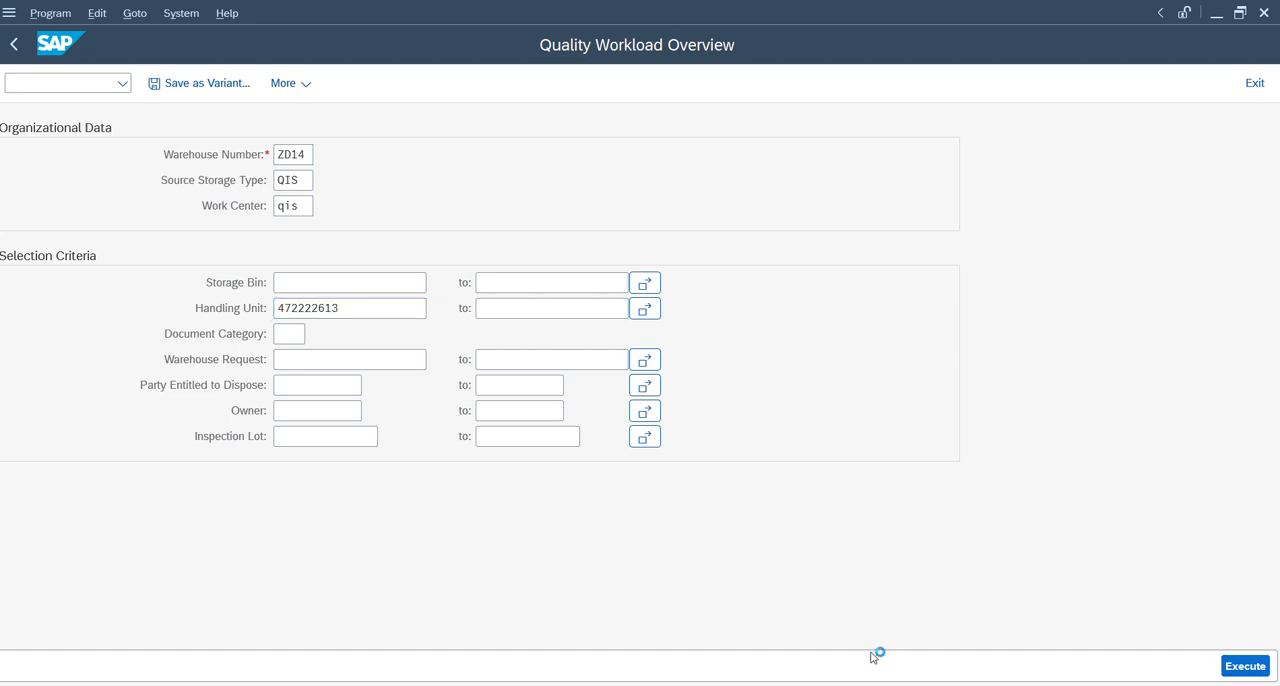
Switch back to the Warehouse Management Monitor and list the warehouse orders of the inbound delivery.
mouse_move(640, 685)
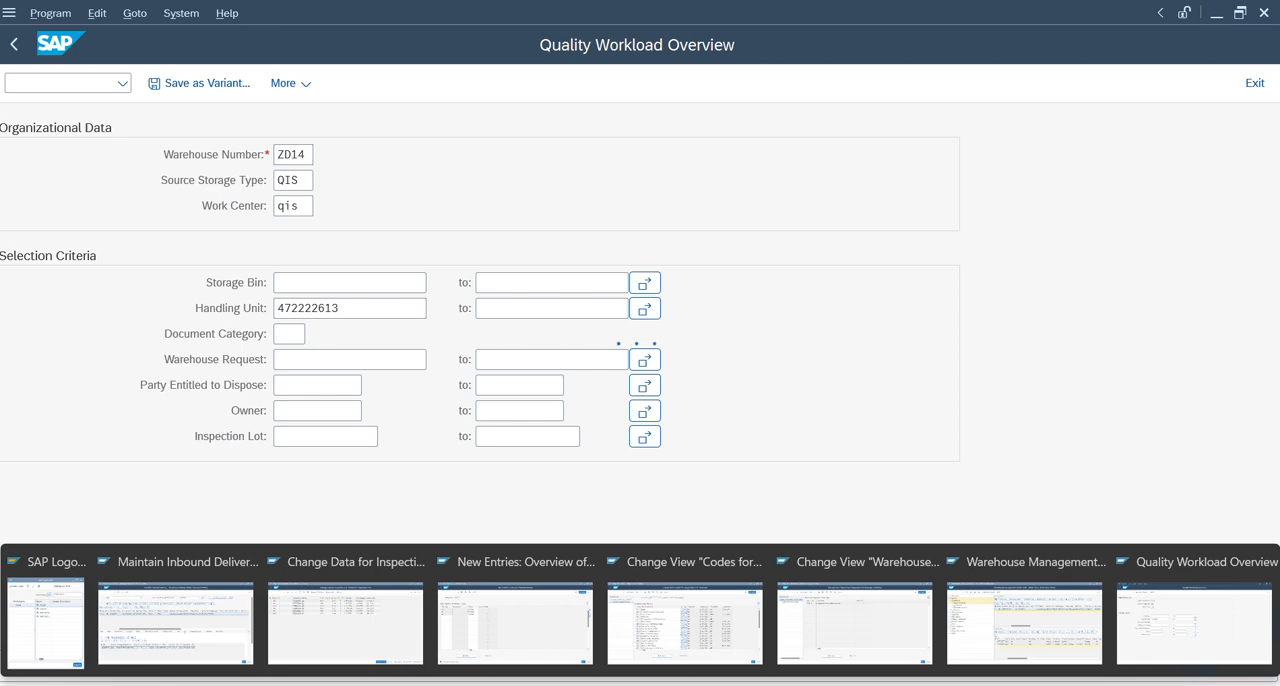
left_click(908, 643)
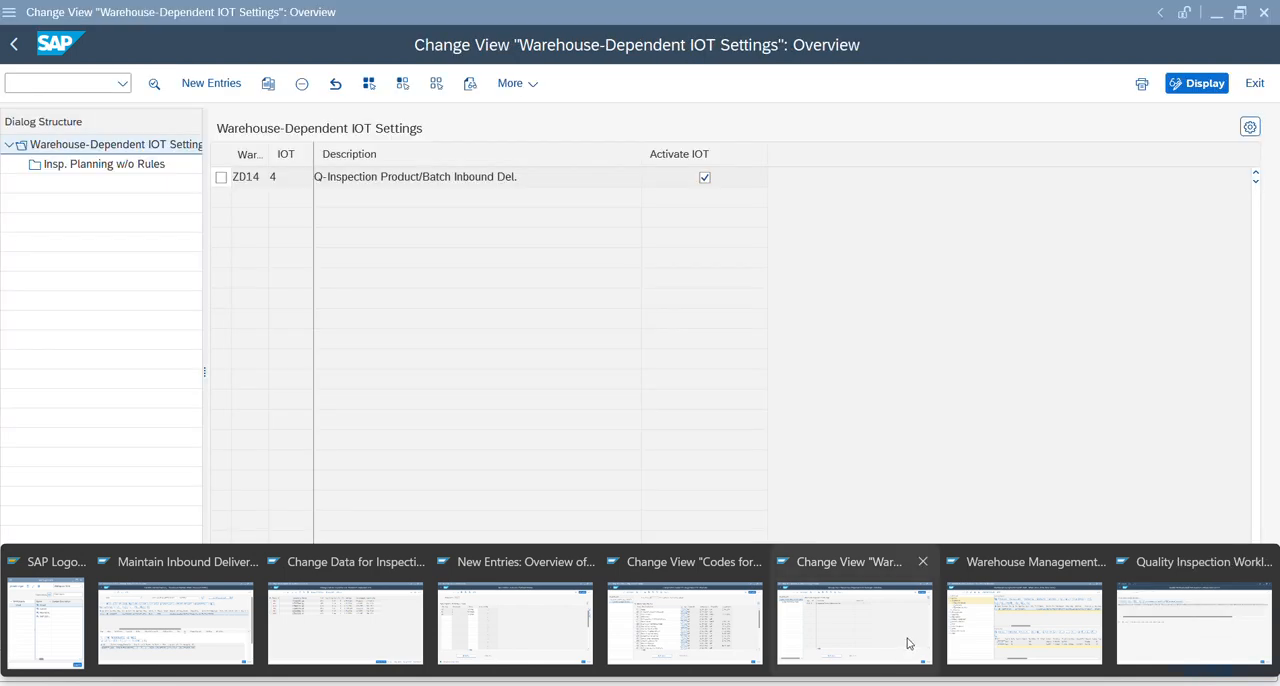
left_click(1070, 630)
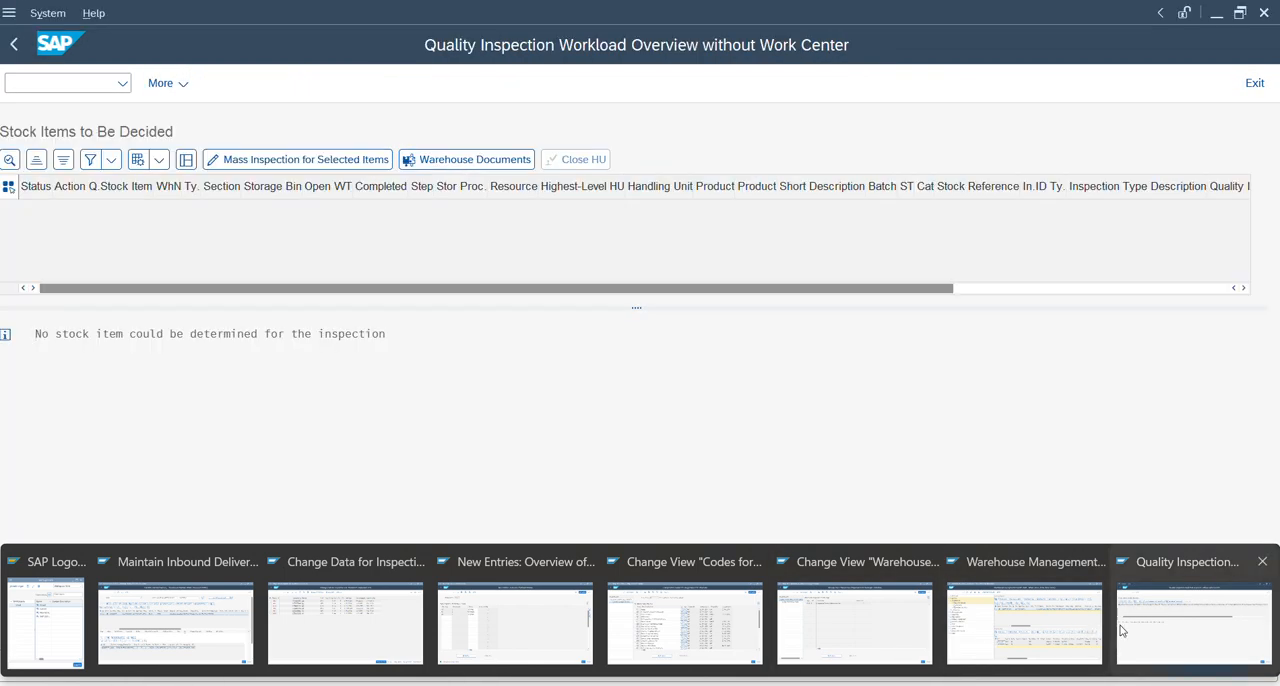
left_click(1032, 638)
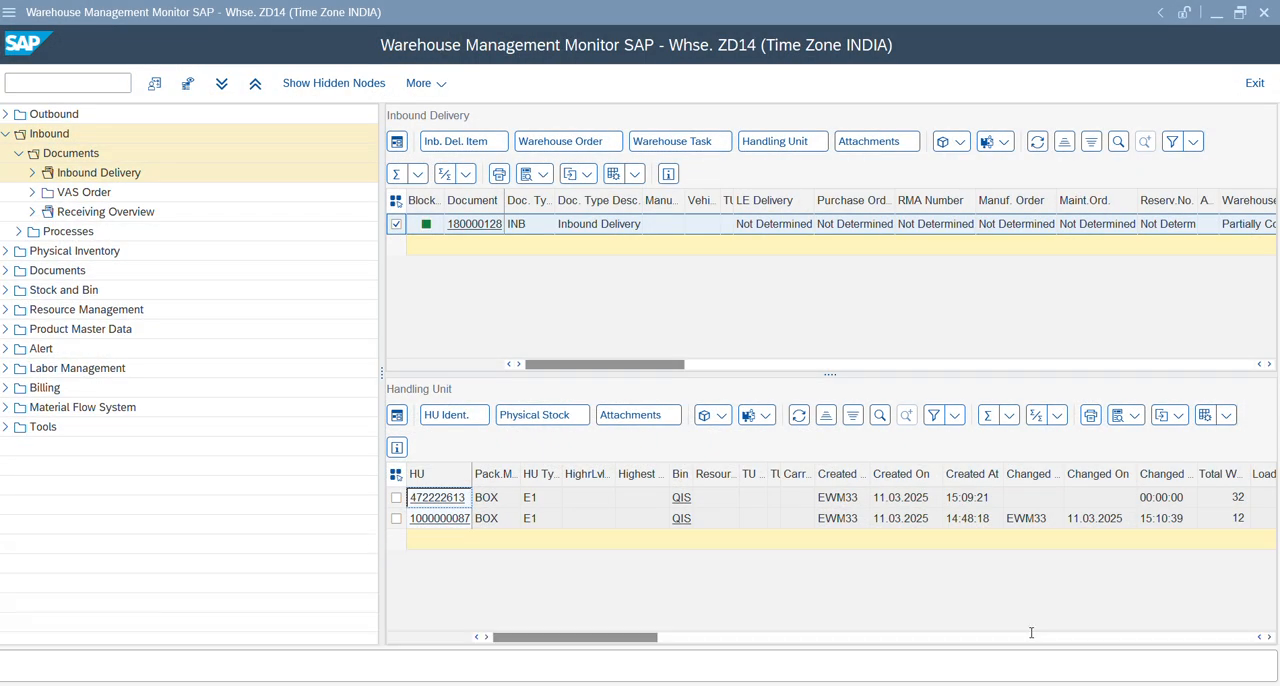
left_click(585, 146)
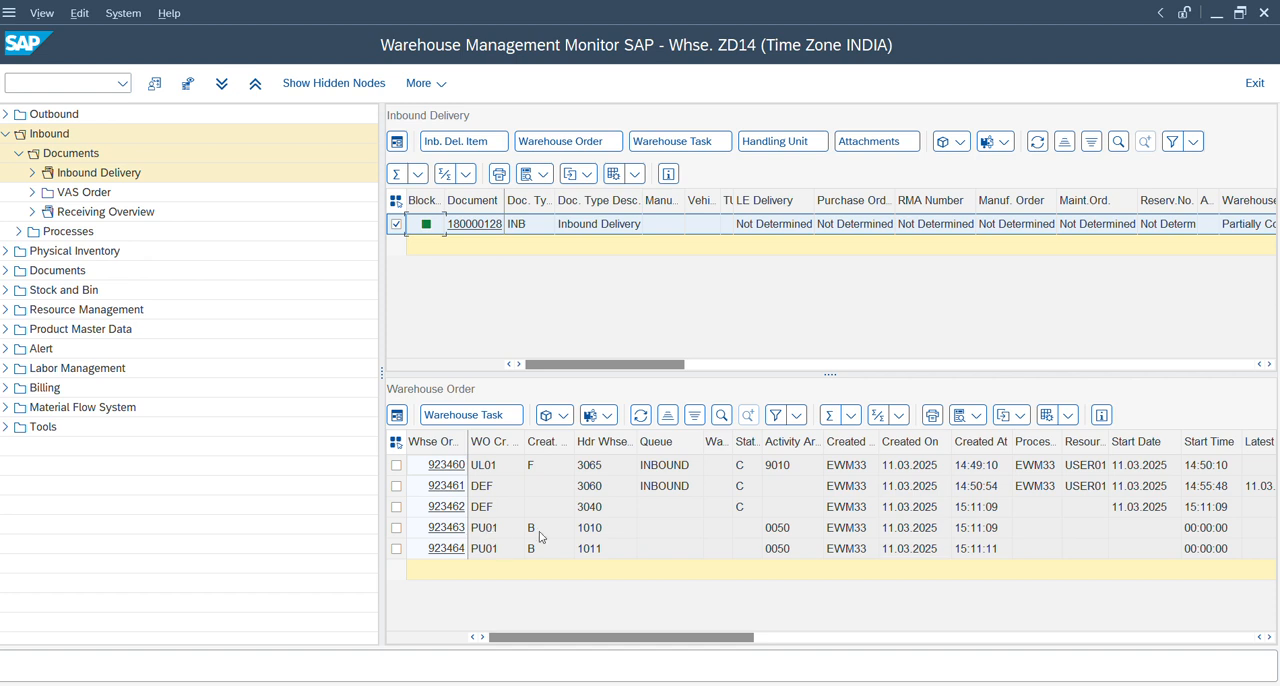
Examine the delivery's warehouse orders, including their status, activity area, confirmation times, weights and starting points.
left_click(697, 537)
key("Right")
key("Right")
key("Down")
key("Right")
key("Right")
key("Right")
key("Right")
key("Right")
key("Right")
key("Right")
key("Right")
key("Right")
key("Right")
key("Right")
key("Right")
key("Right")
key("Right")
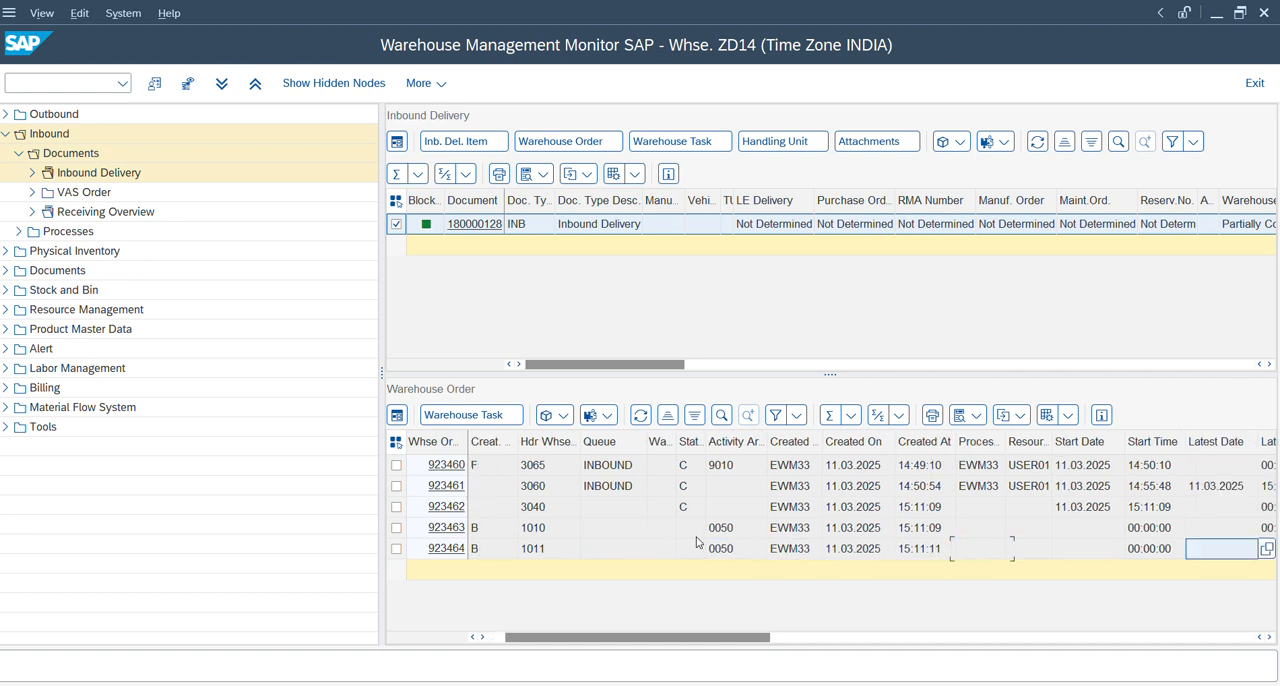
key("Right")
key("Right")
key("Right")
key("Right")
key("Right")
key("Right")
key("Right")
key("Right")
key("Right")
key("Right")
key("Right")
key("Right")
key("Right")
key("Right")
key("Right")
key("Right")
key("Right")
key("Right")
key("Right")
key("Right")
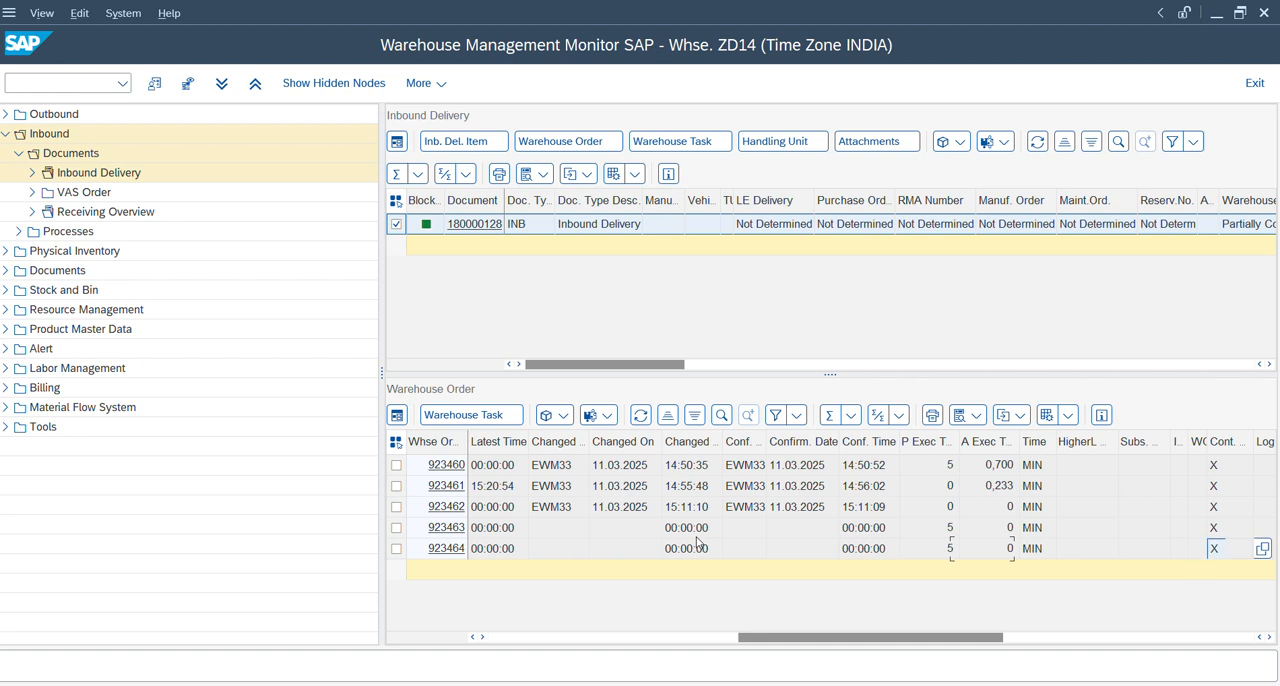
key("Right")
key("Right")
key("Right")
key("Right")
key("Right")
key("Right")
key("Right")
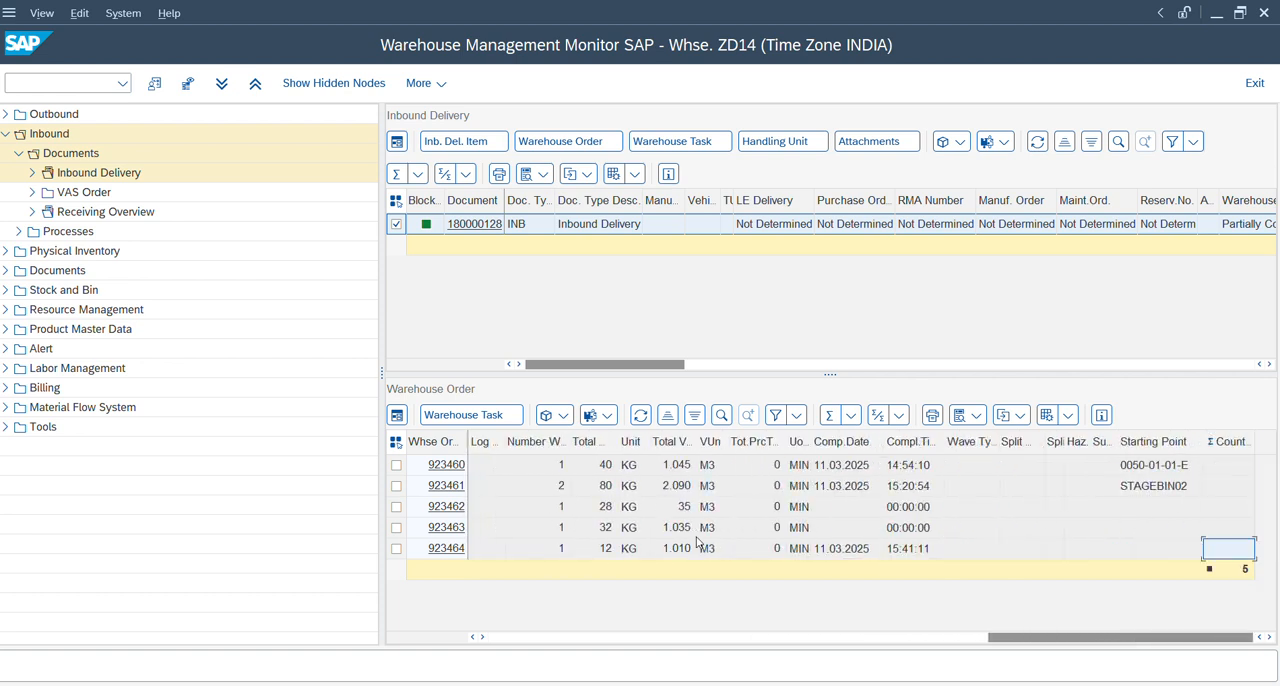
key("Left")
key("Left")
key("Left")
key("Left")
List the delivery's warehouse tasks and examine the 1010 putaway task through to its destination bin and handling unit.
left_click(700, 141)
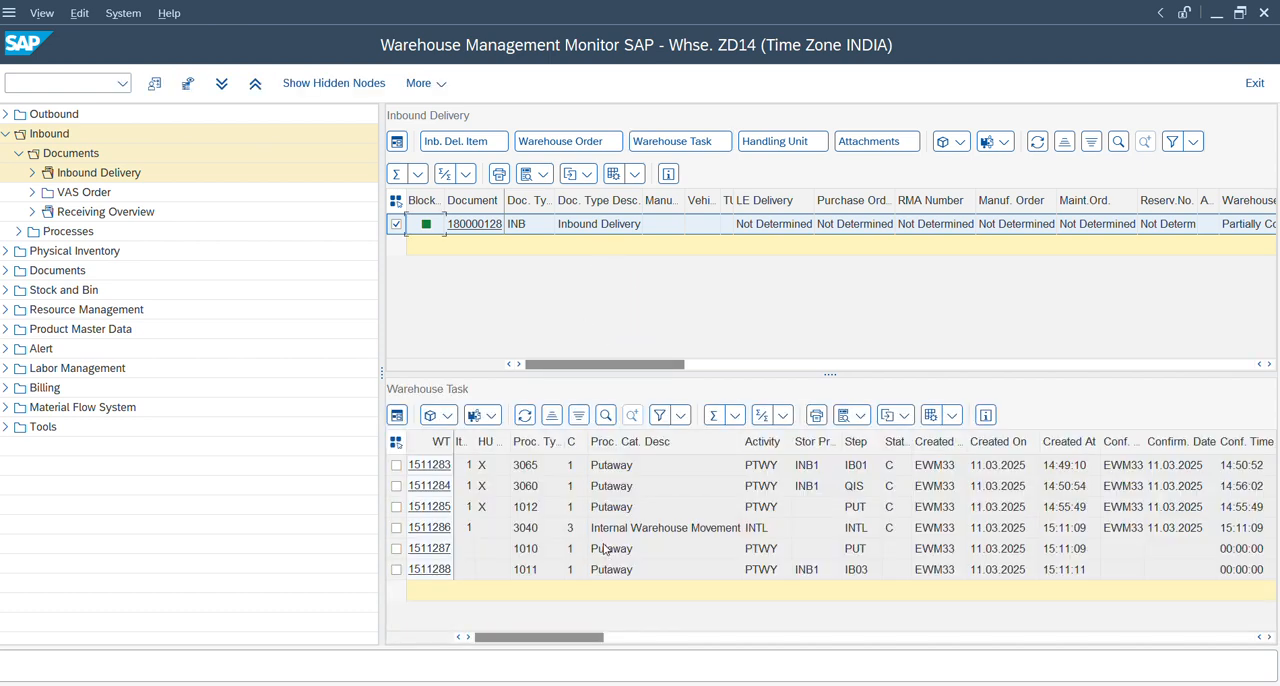
left_click(604, 557)
key("Left")
key("Left")
key("Left")
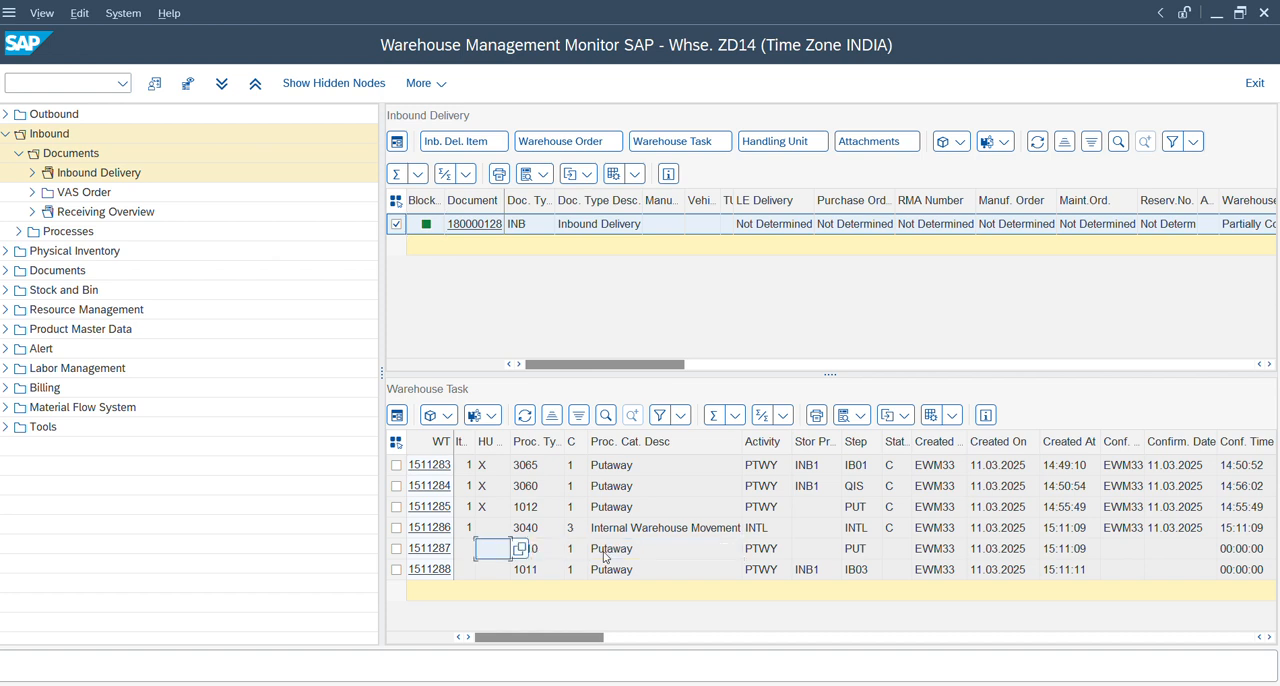
key("Right")
key("Right")
key("Right")
key("Right")
key("Right")
key("Right")
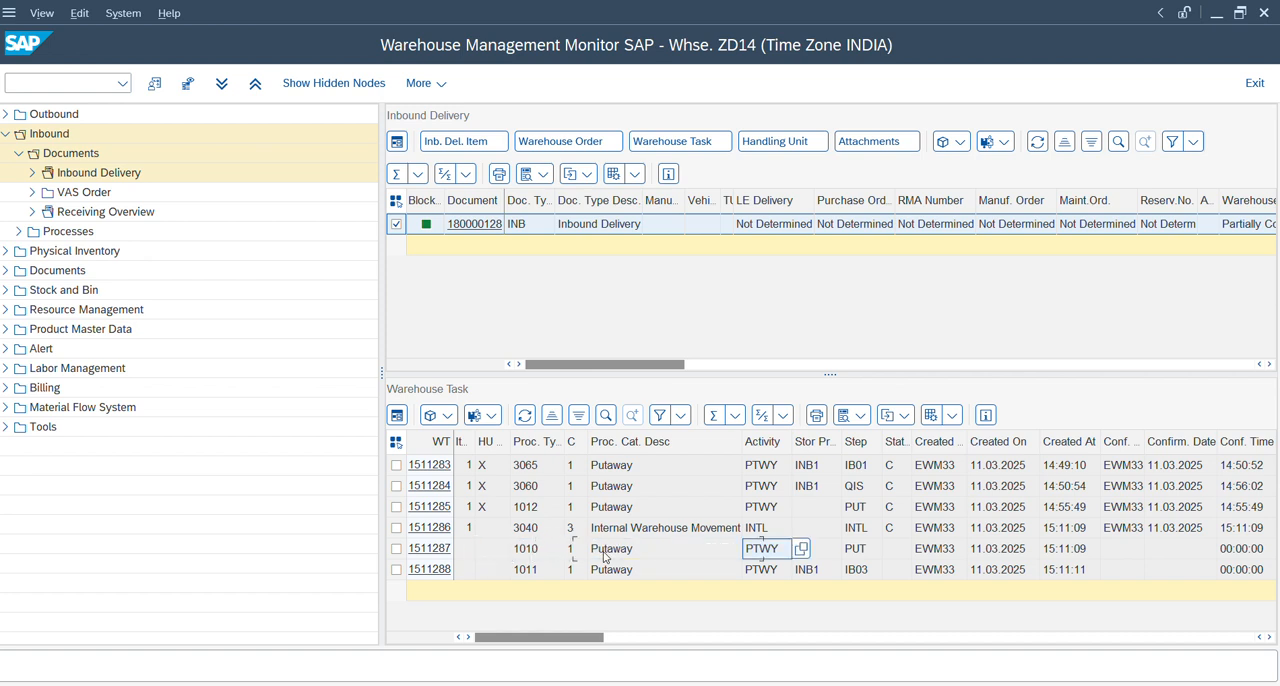
key("Right")
key("Right")
key("Right")
key("Right")
key("Right")
key("Right")
key("Right")
key("Right")
key("Right")
key("Right")
key("Right")
key("Right")
key("Right")
key("Right")
key("Right")
key("Right")
key("Right")
key("Right")
key("Right")
key("Right")
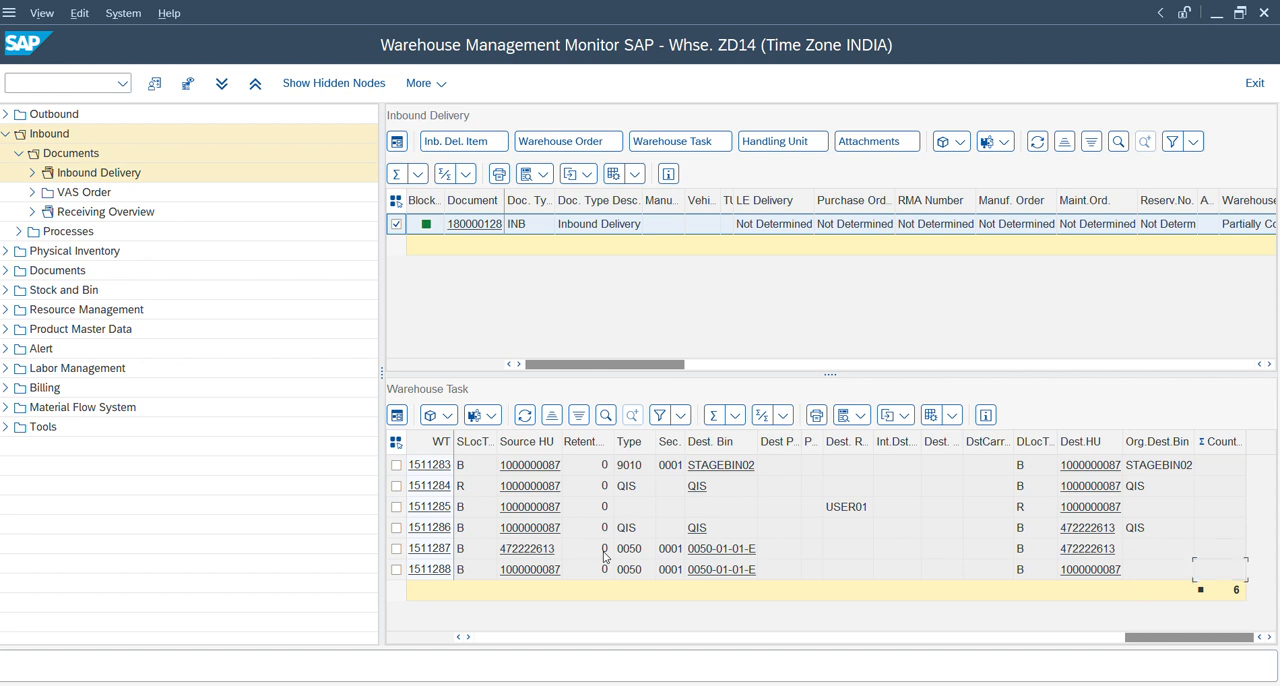
Examine the 1011 putaway task's storage process and step, its destination bin, and its source and destination handling units.
key("Left")
key("Left")
key("Left")
key("Left")
key("Left")
key("Left")
left_click(601, 568)
key("Home")
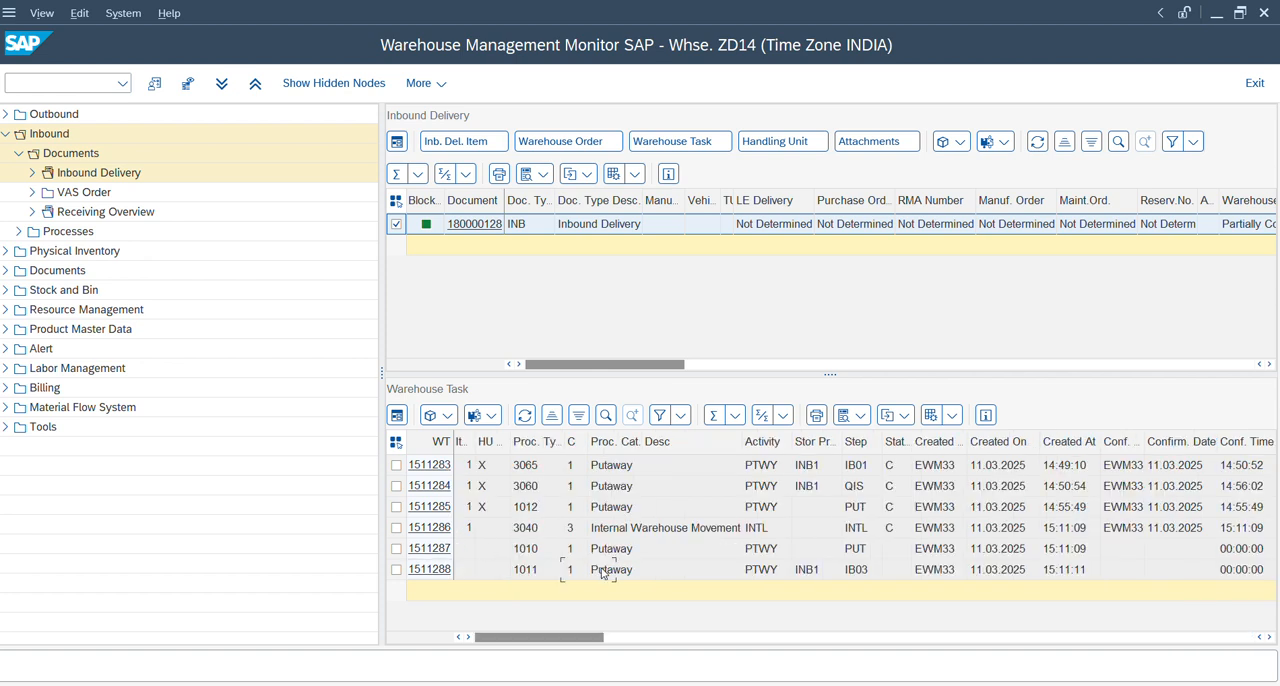
key("Right")
key("Right")
key("Right")
key("End")
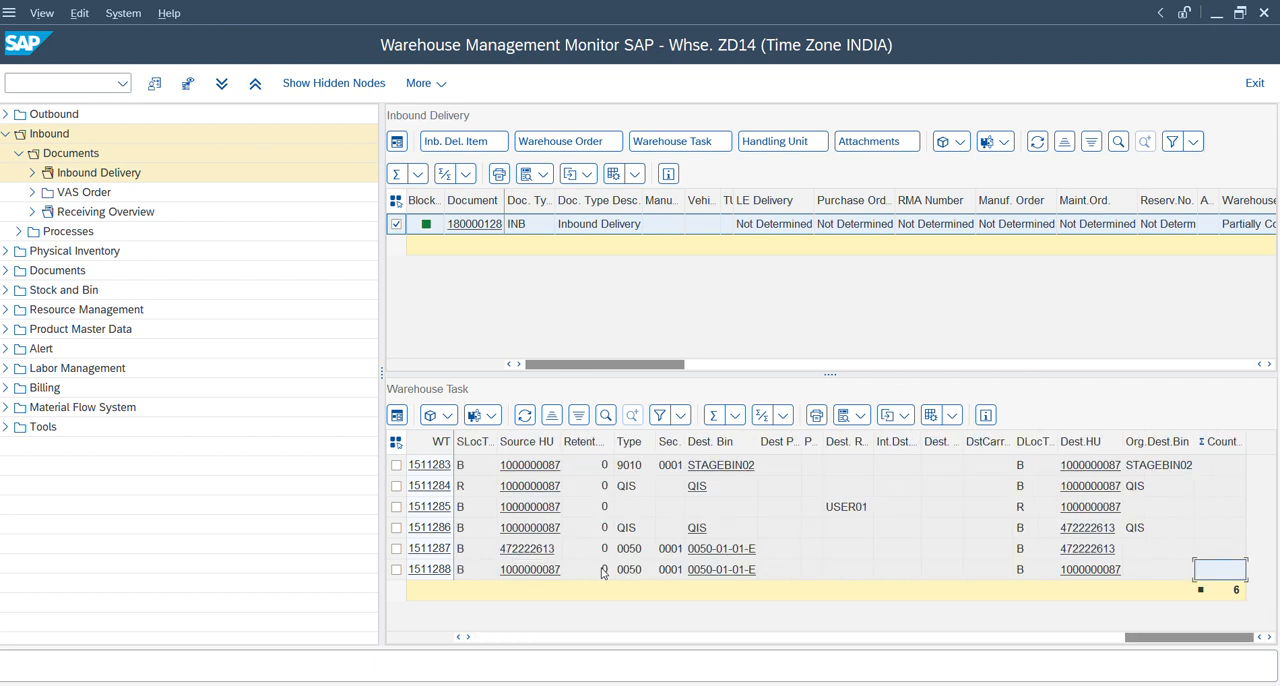
key("Left")
key("Left")
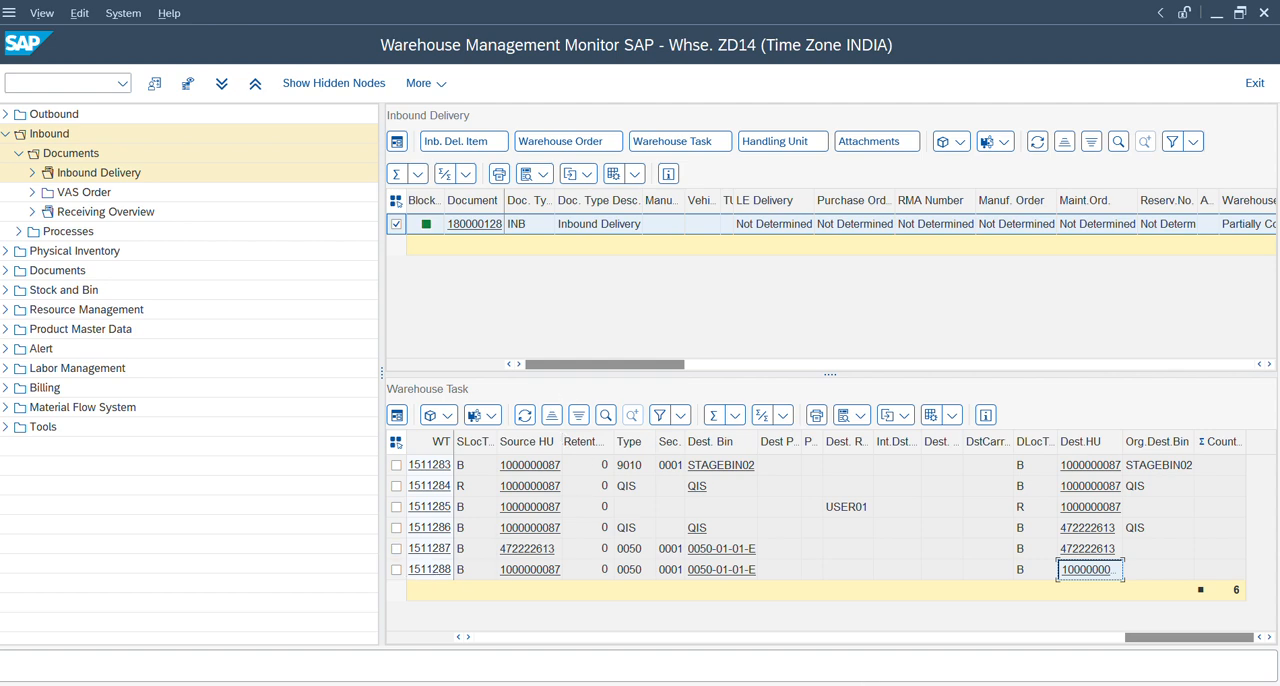
Close the New Entries session and leave the Warehouse-Dependent IOT Settings to return to the IMG structure.
mouse_move(786, 681)
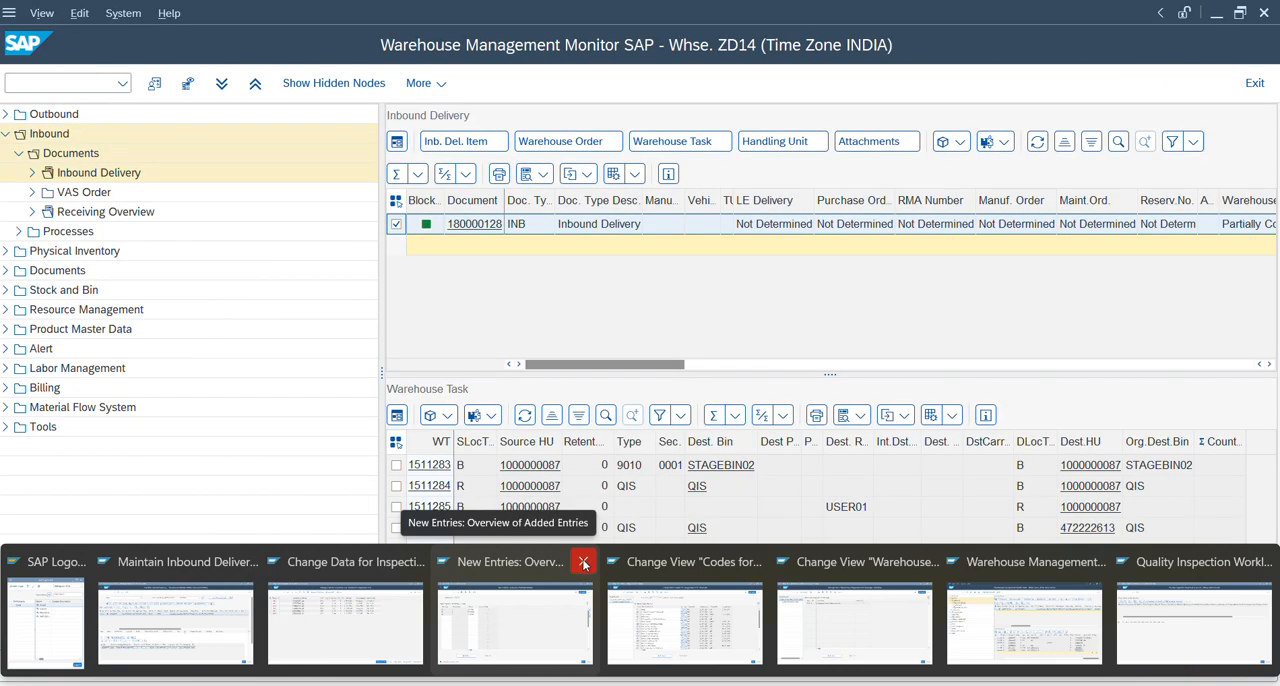
left_click(584, 561)
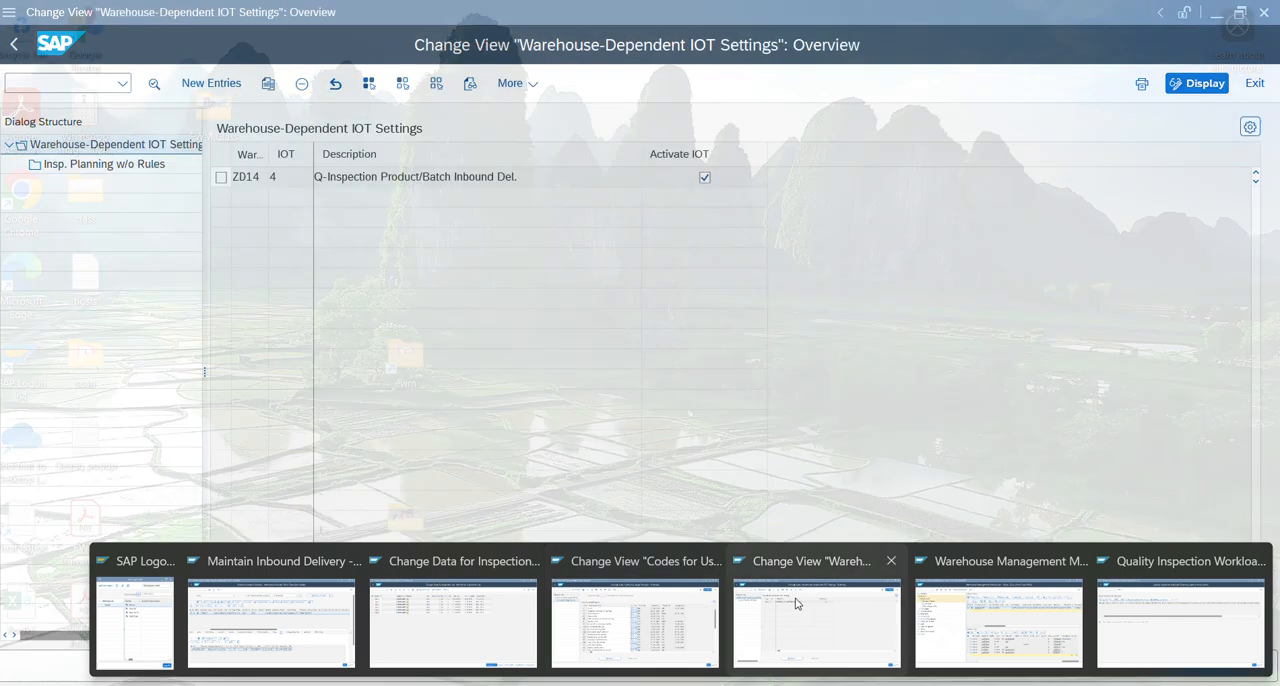
left_click(795, 602)
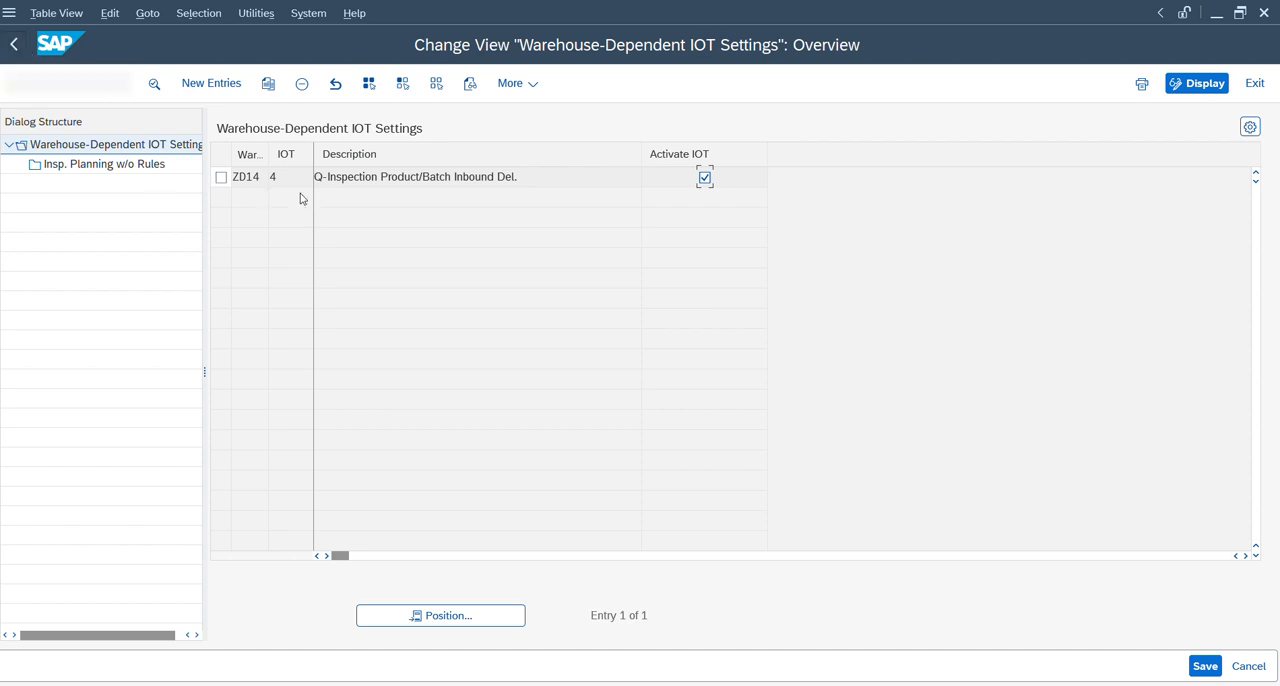
left_click(17, 50)
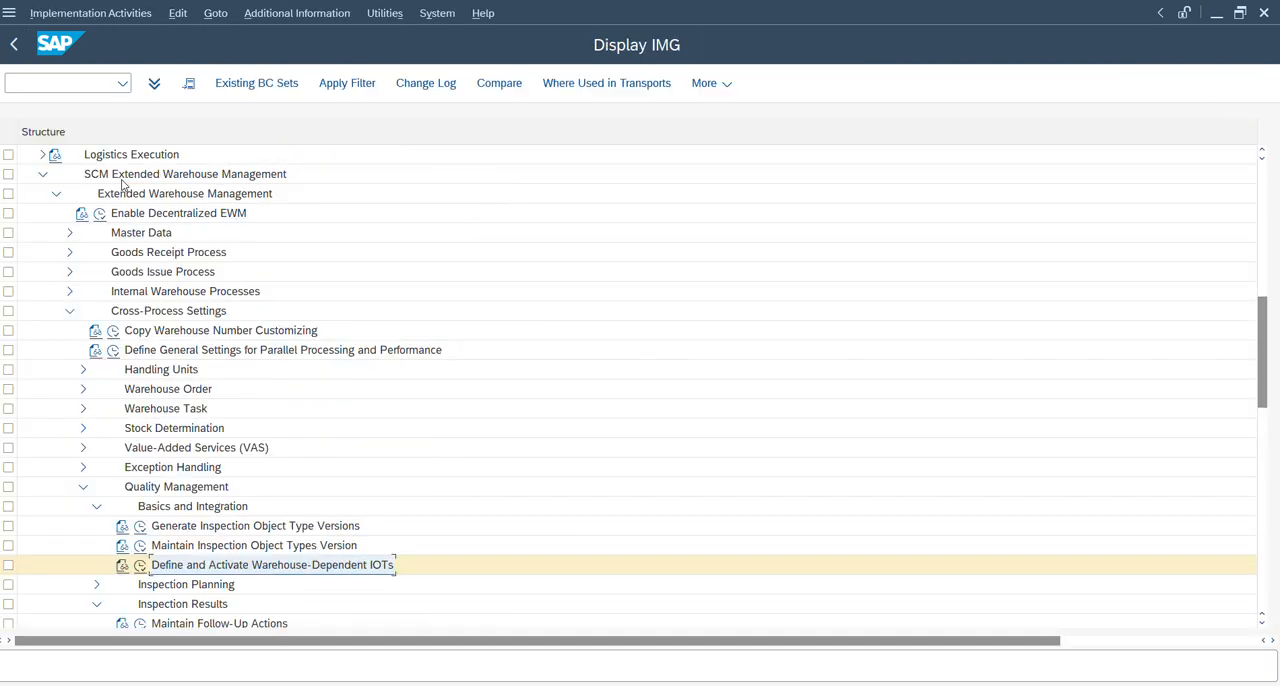
Open Generate Inspection Object Type Versions, examine the entry for IOT 4, and return to the IMG structure.
left_click(141, 527)
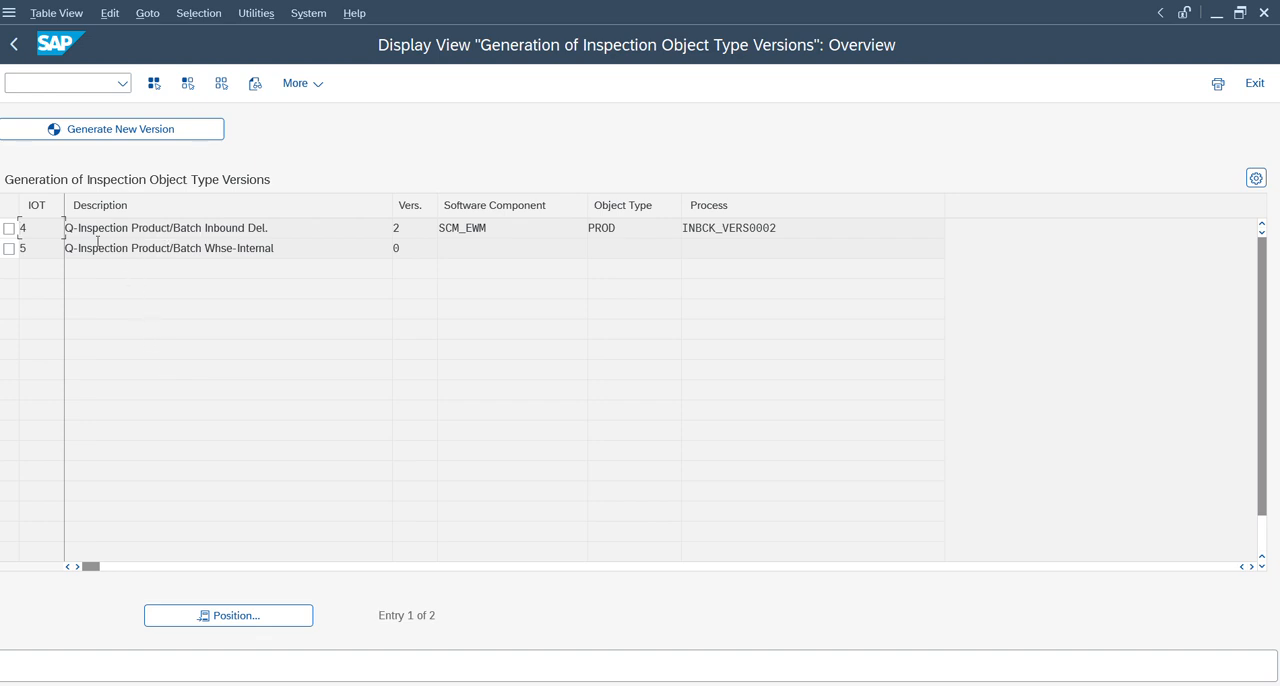
left_click(7, 229)
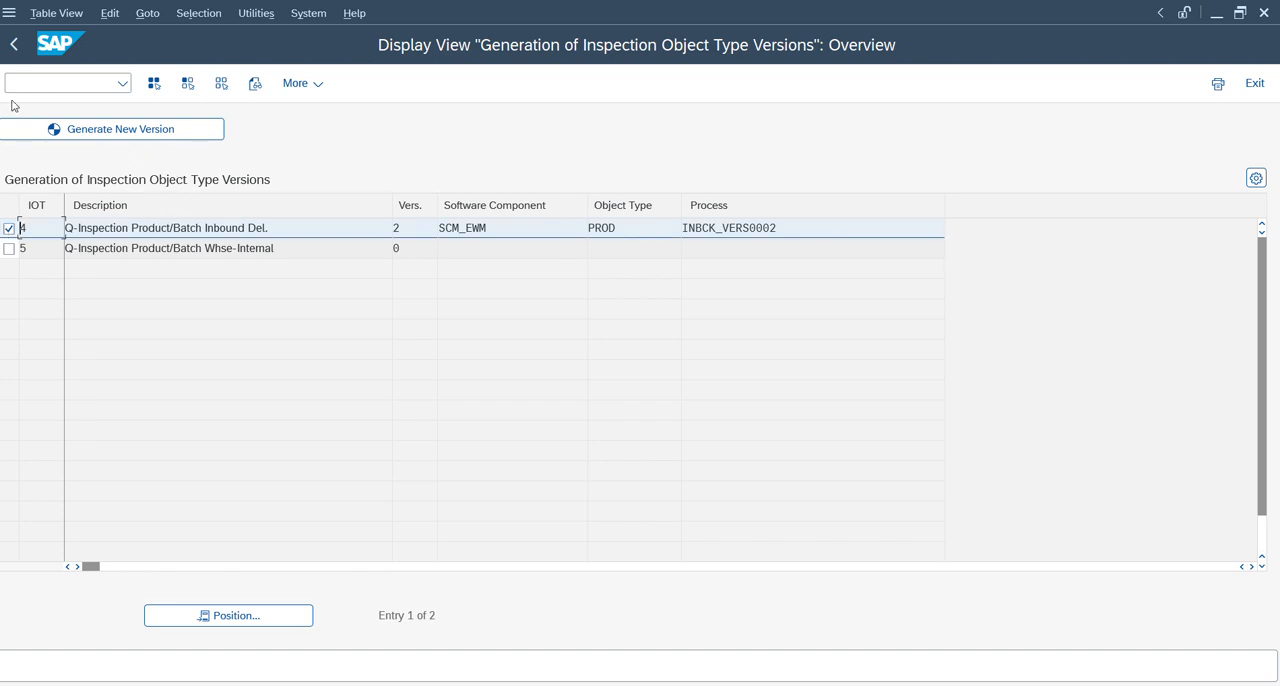
left_click(14, 47)
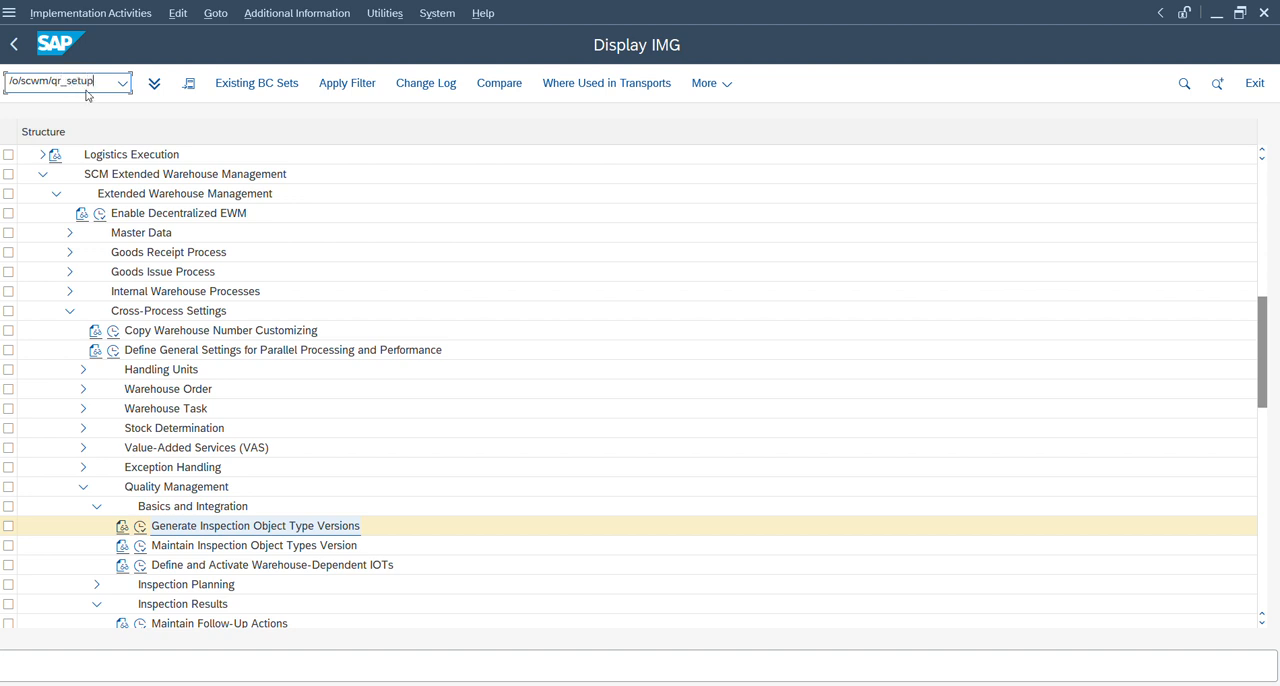
Try to open transaction /scwm/qr_setup from a new session.
key("Return")
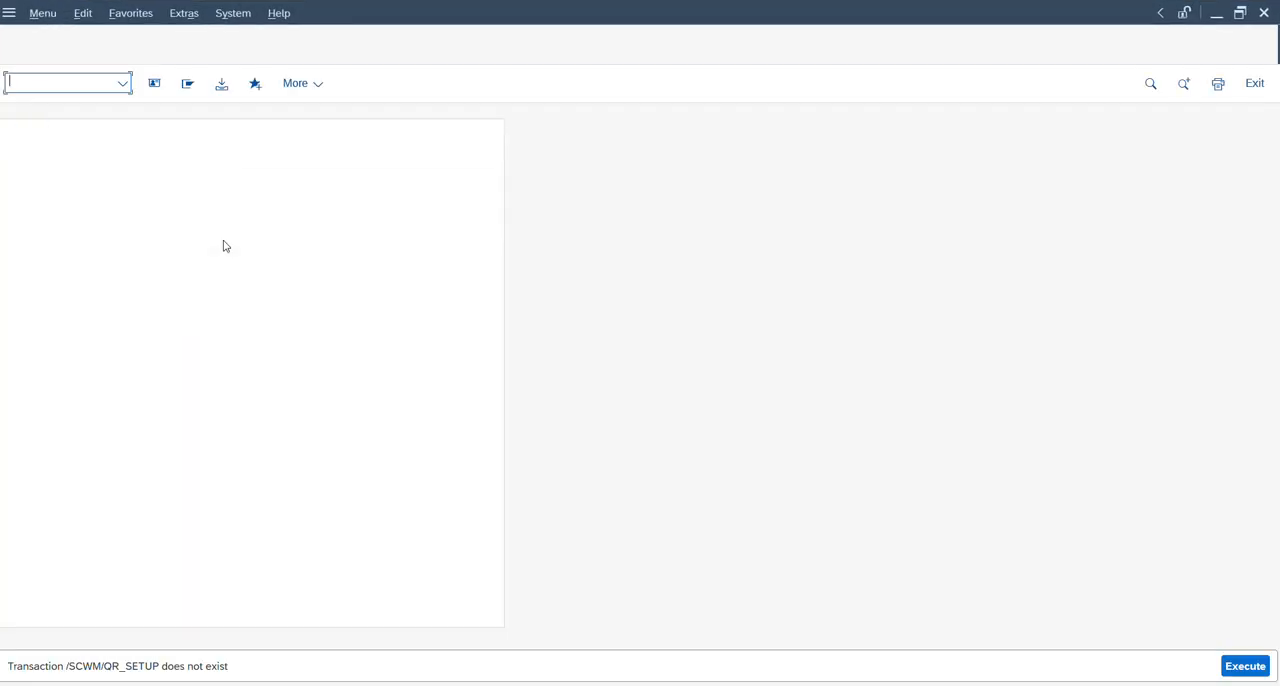
type("/n/scwm/qr_setup")
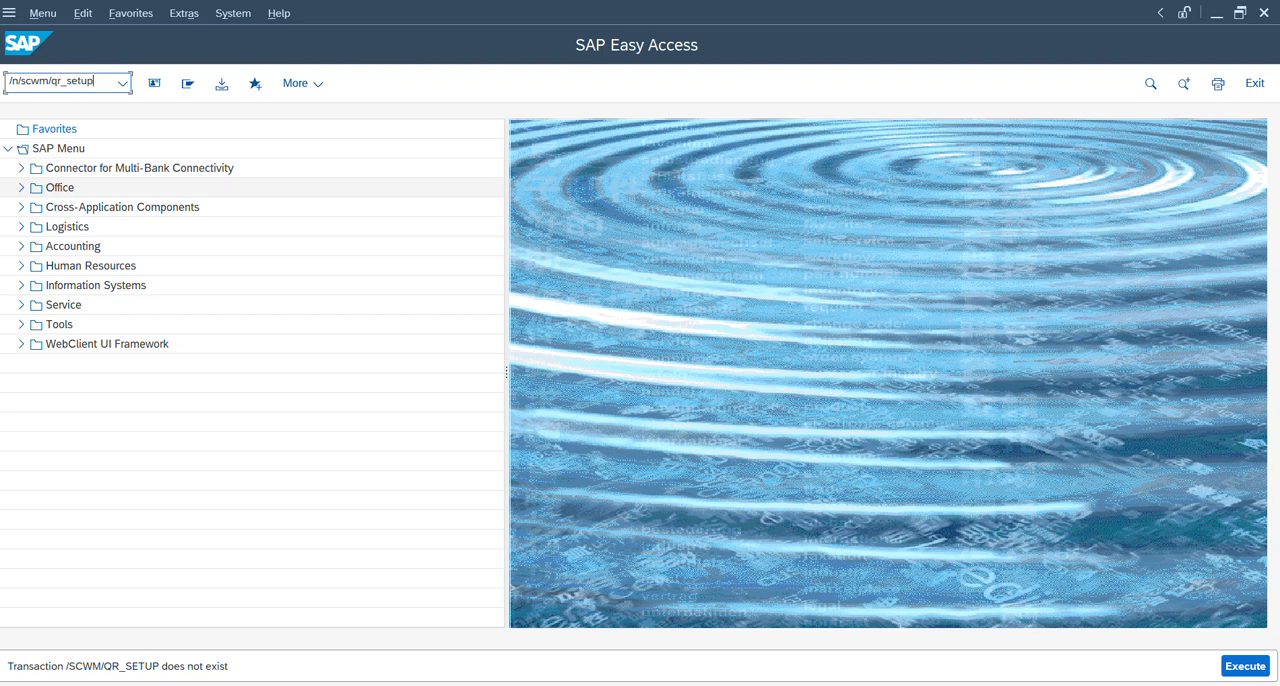
key("Return")
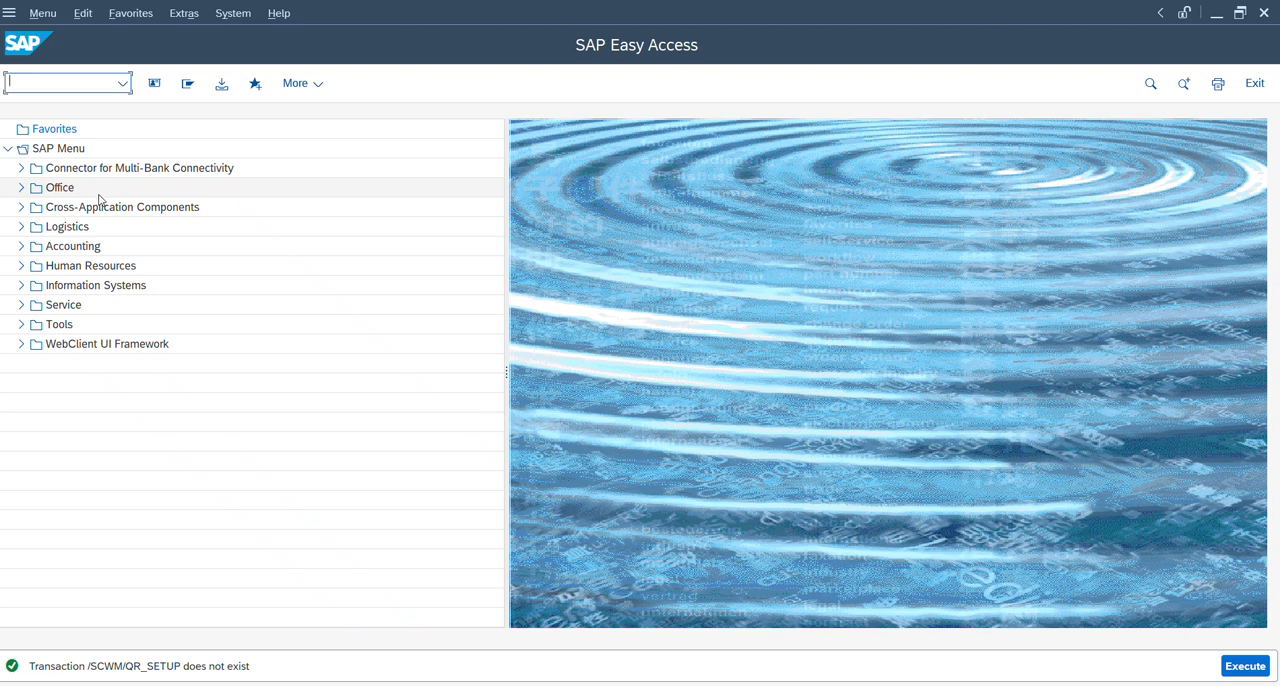
Open the Q-Inspection Inb. Del. inspection rules for warehouse ZD14, find all rules without restriction, and display product QM's rule in form view.
type("/n")
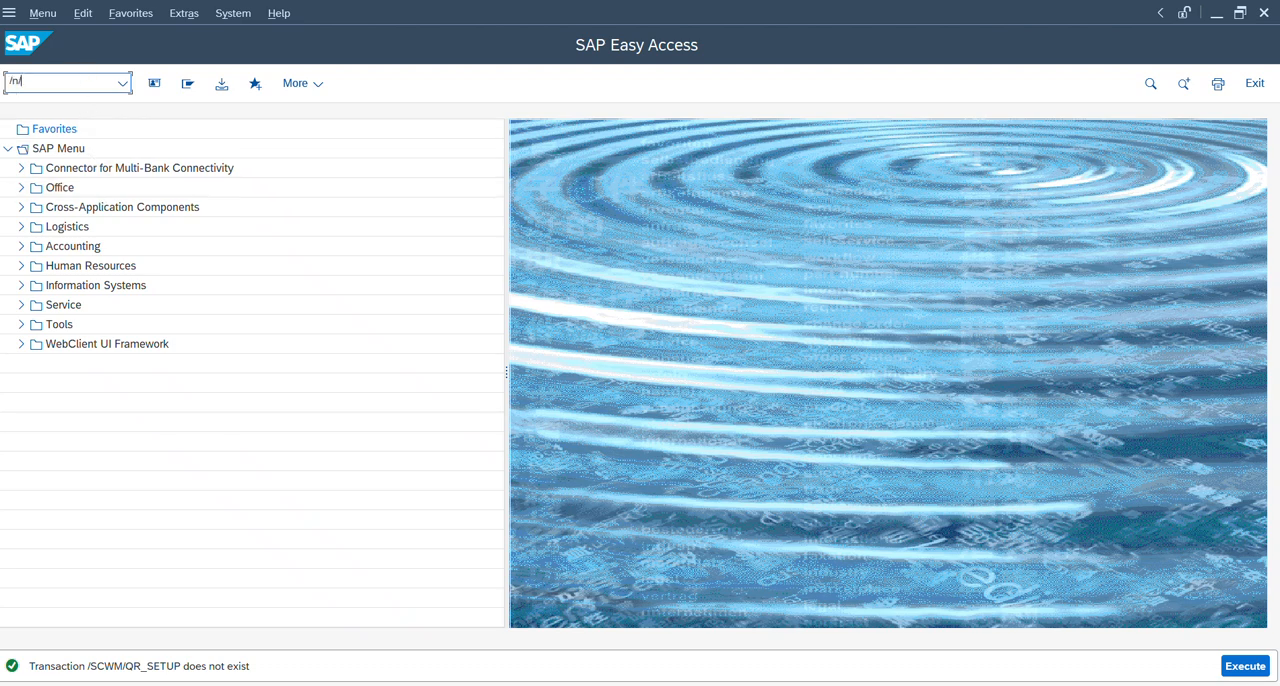
type("/scwm/qrsetup")
key("Return")
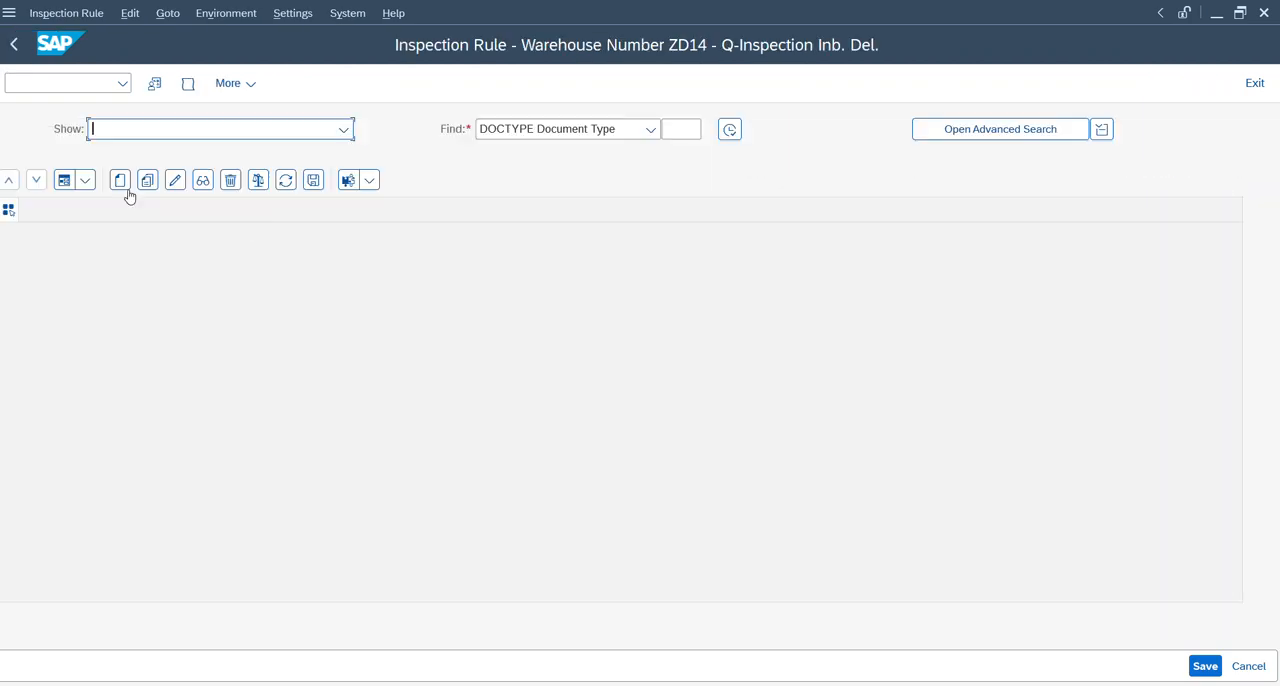
left_click(729, 129)
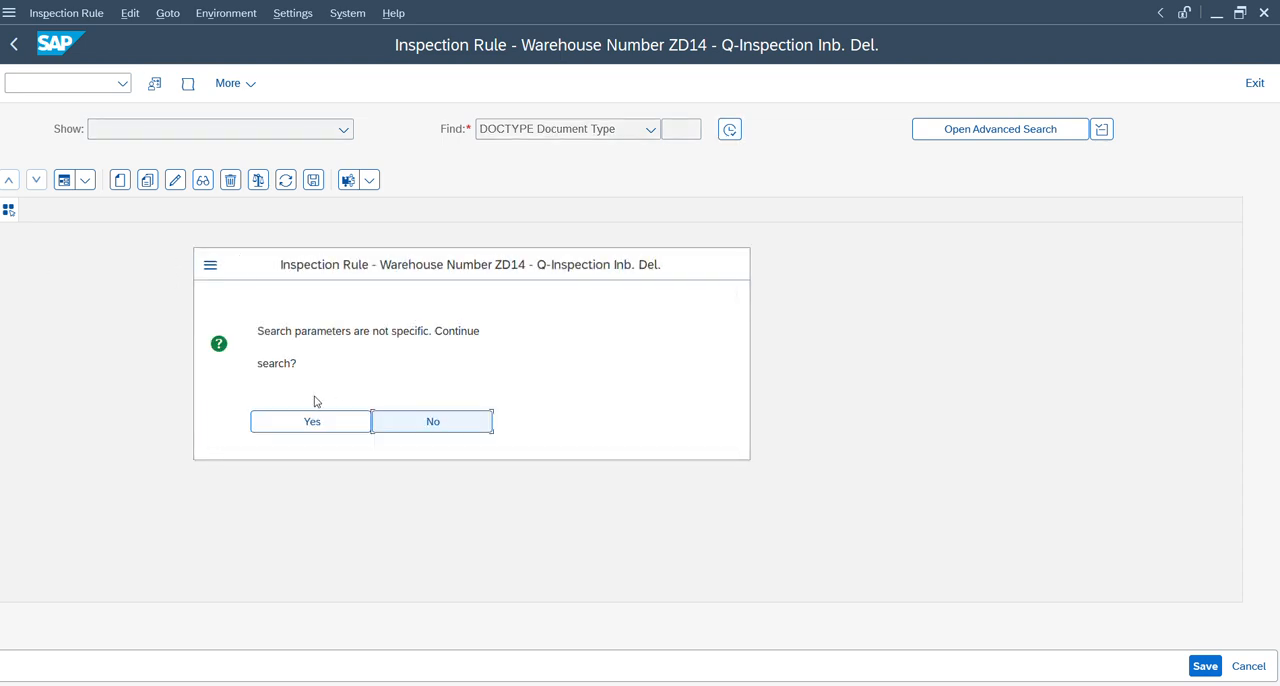
left_click(302, 422)
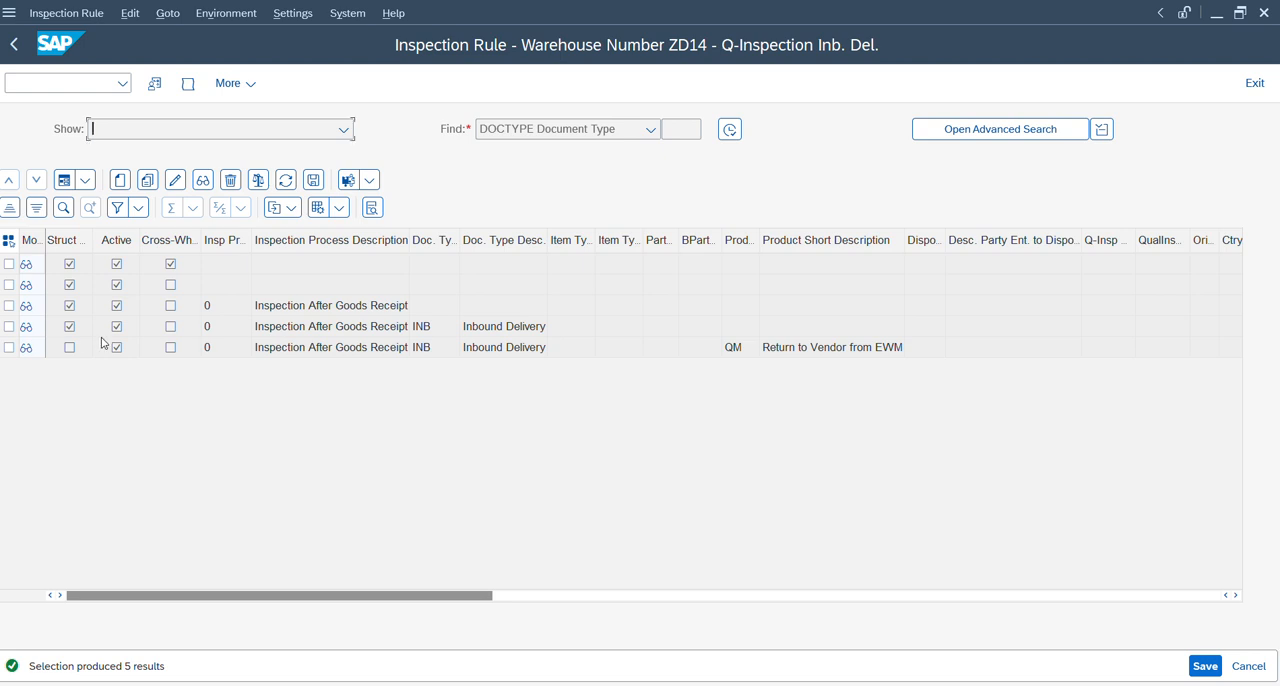
left_click(9, 347)
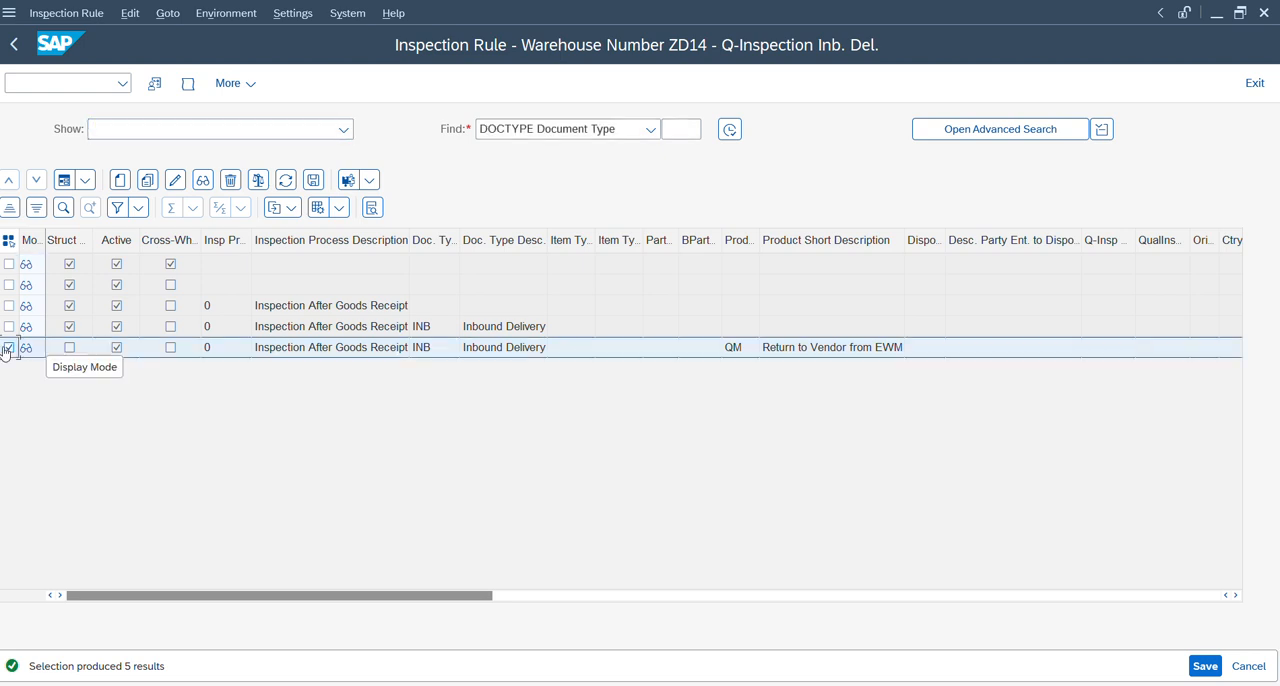
left_click(63, 180)
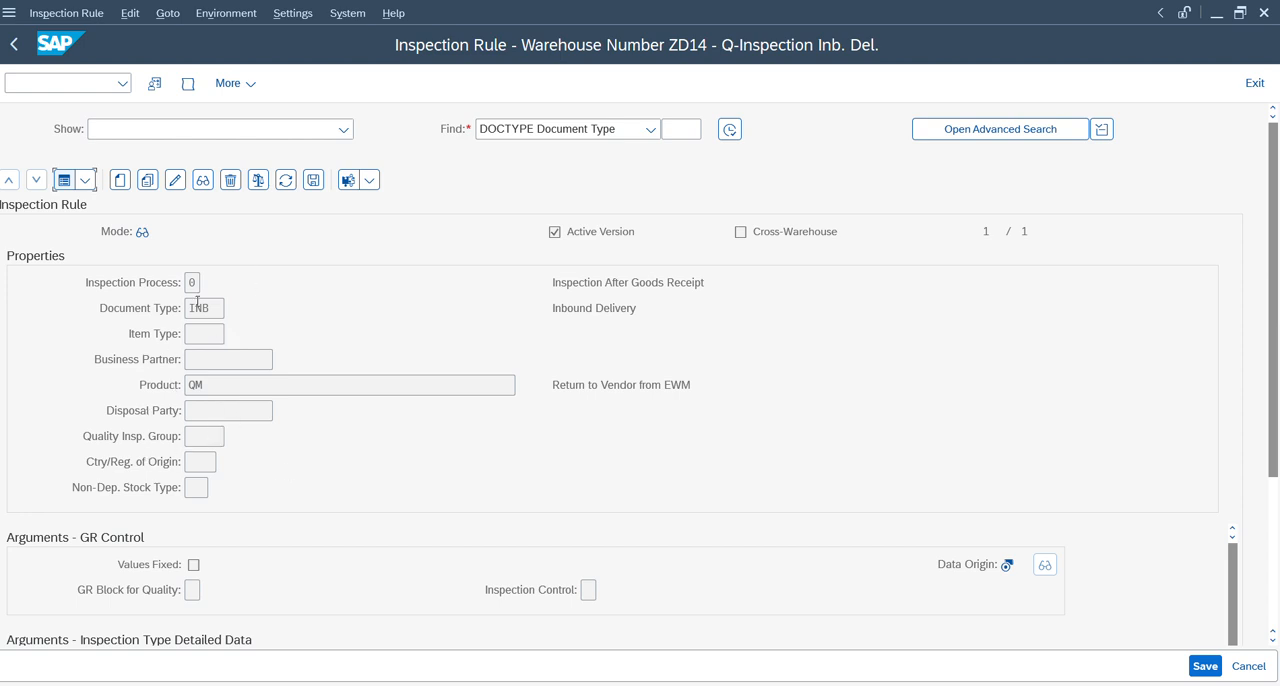
From the IMG structure, open Maintain Inspection Object Types Version and display the properties of version 1 for IOT 4.
key("alt+Tab")
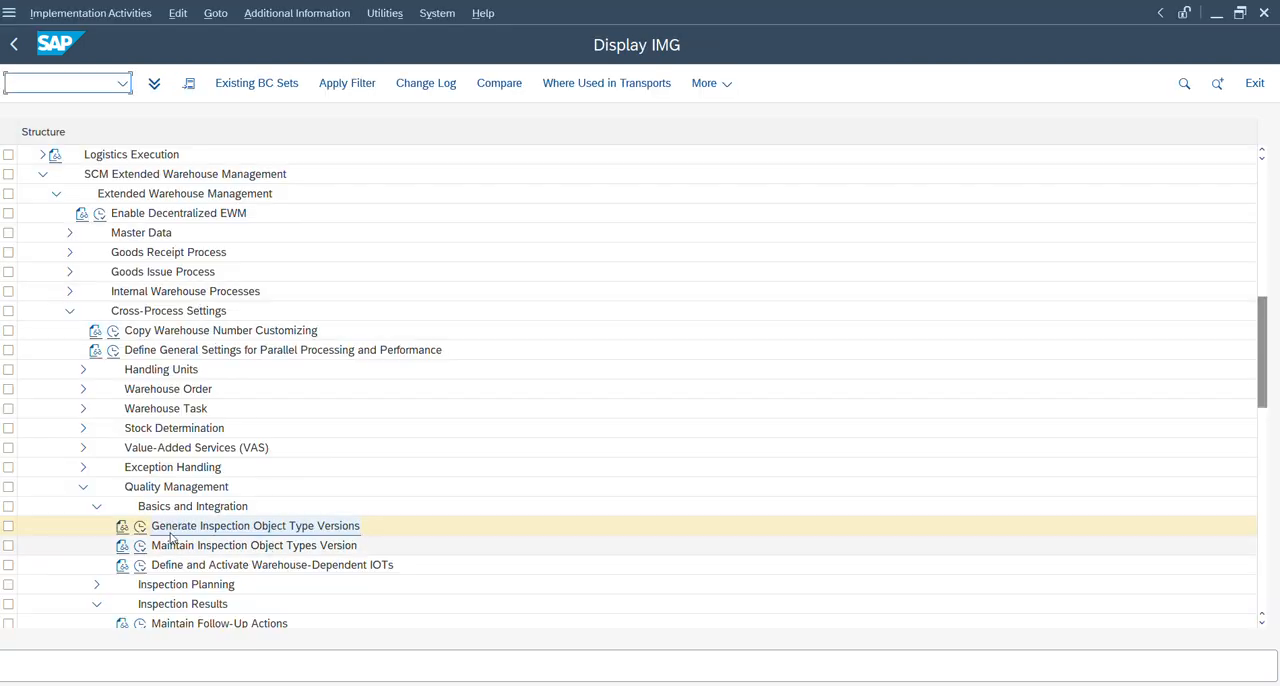
left_click(141, 548)
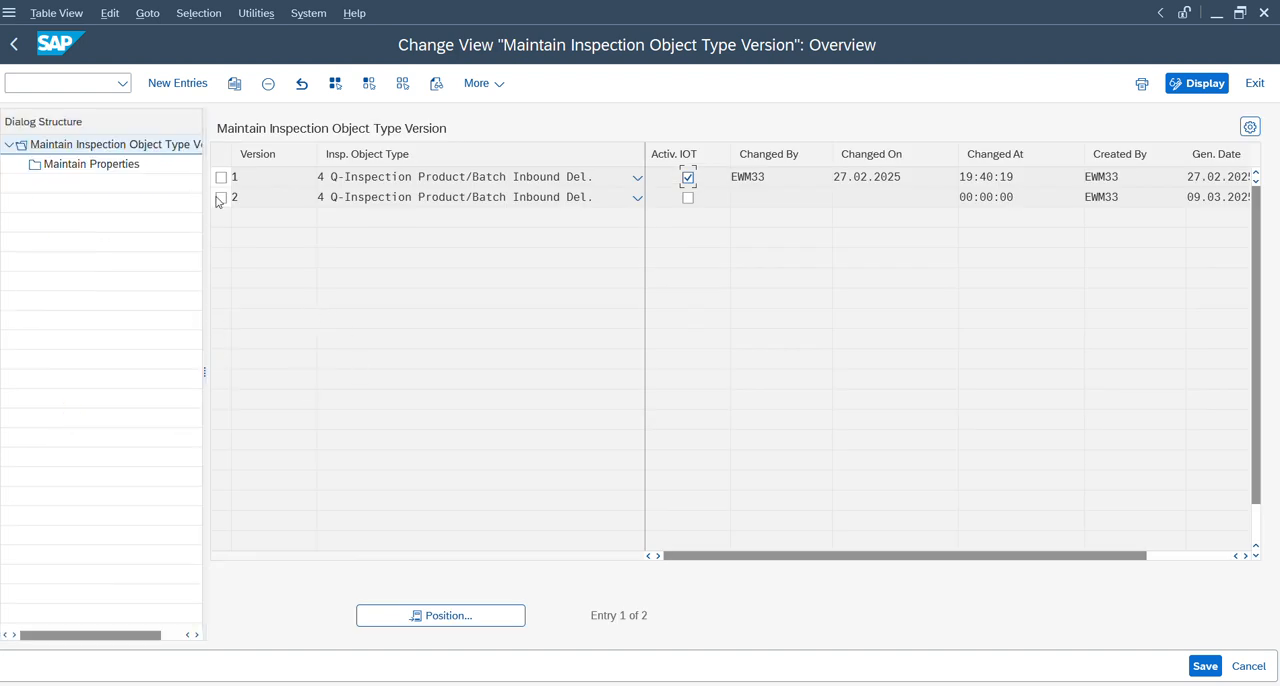
left_click(221, 177)
double_click(105, 165)
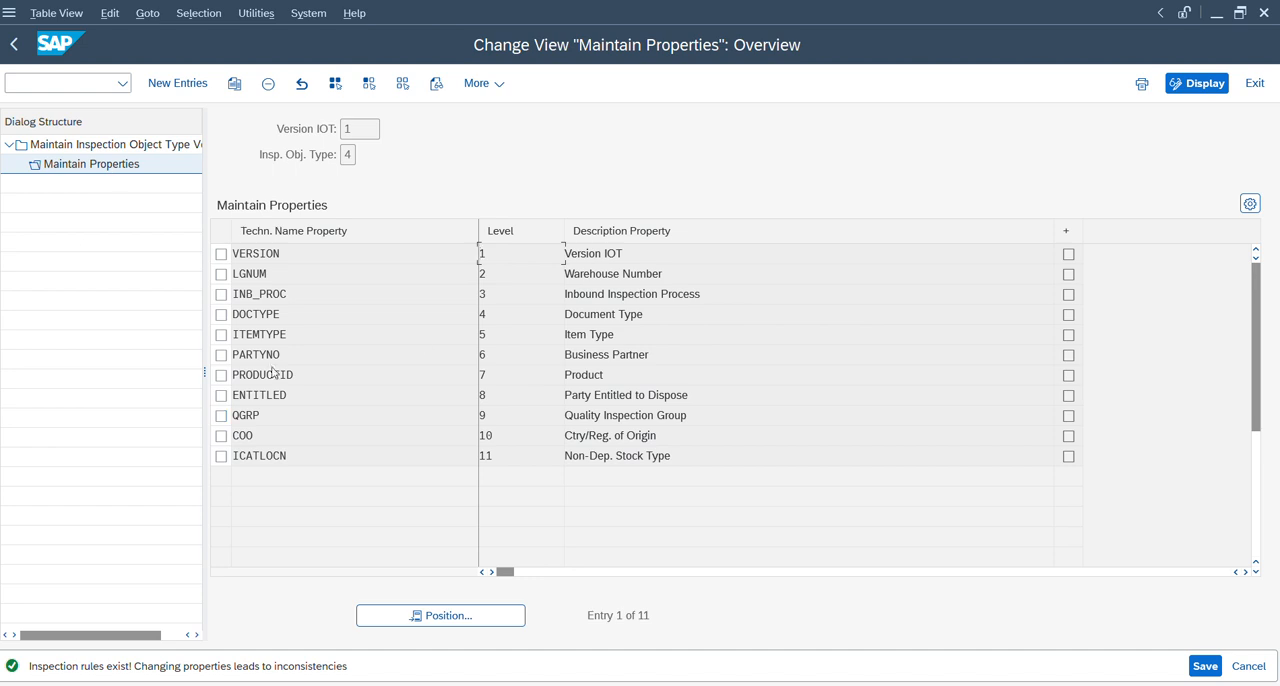
Return to the QM inspection rule and examine its product and quality inspection group properties.
key("alt+Tab")
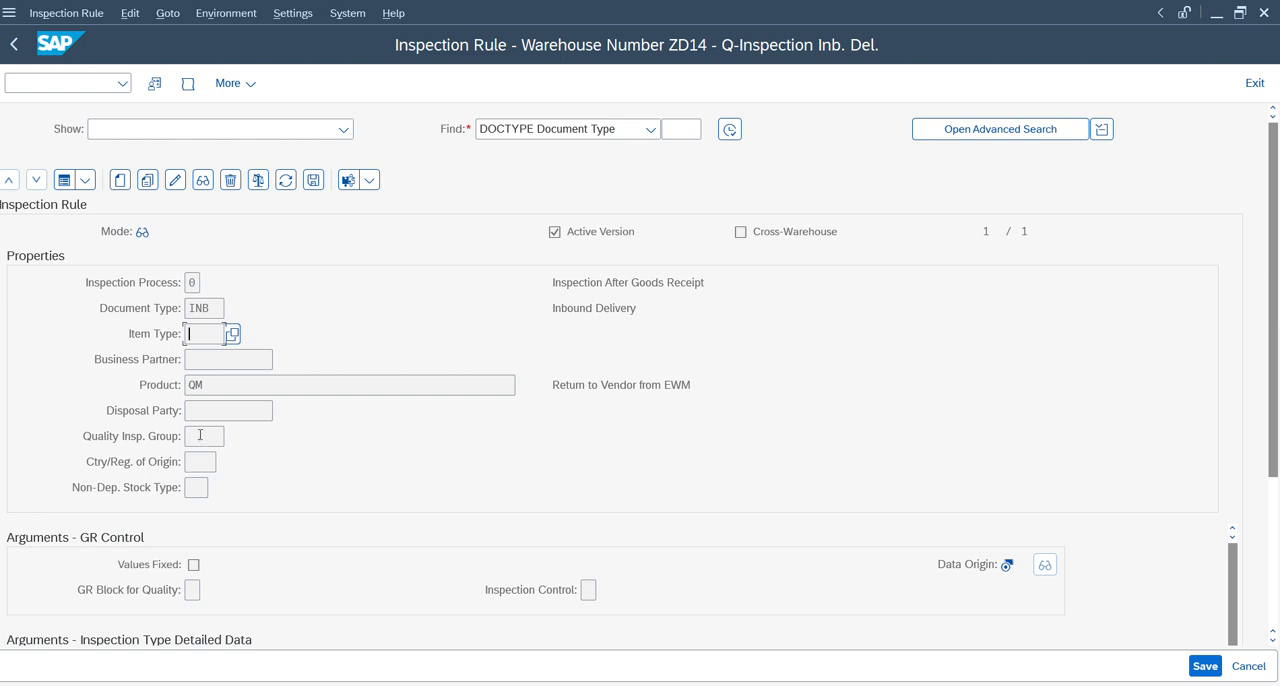
left_click(211, 384)
left_click_drag(211, 384, 162, 384)
left_click(204, 433)
In a new session, open warehouse product maintenance for product QM in warehouse ZD14 in change mode.
left_click(69, 86)
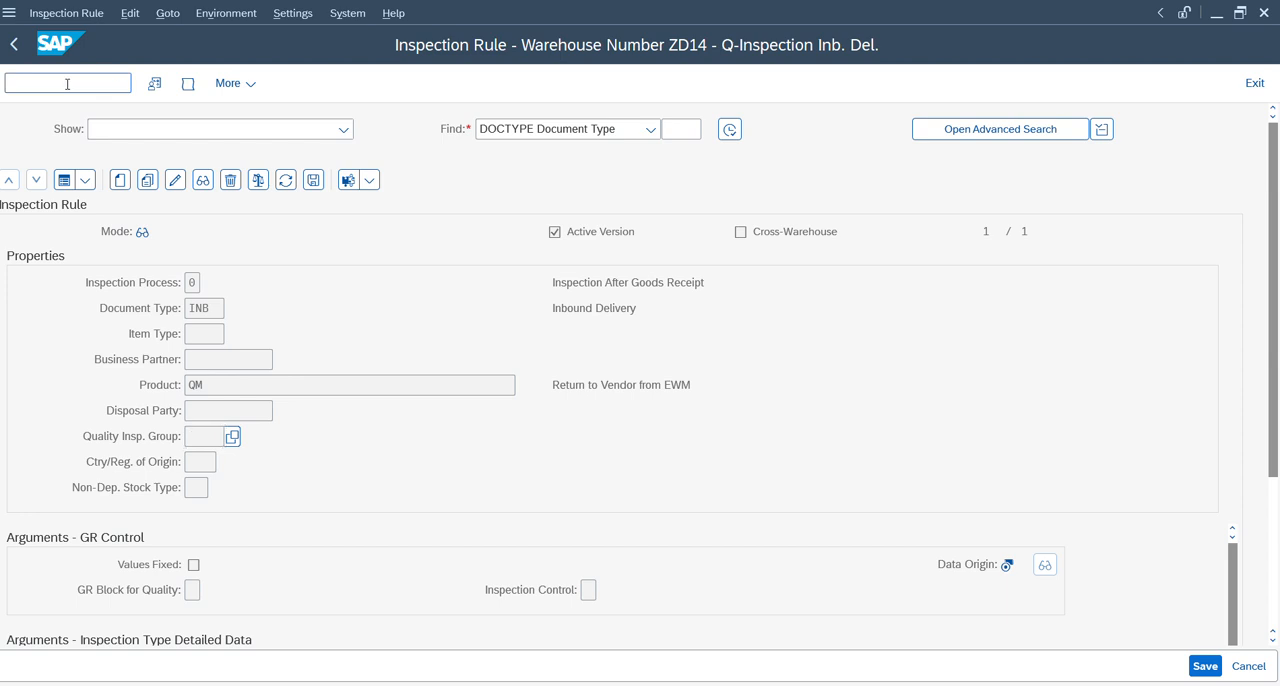
type("/o/scwm/mat1")
key("Return")
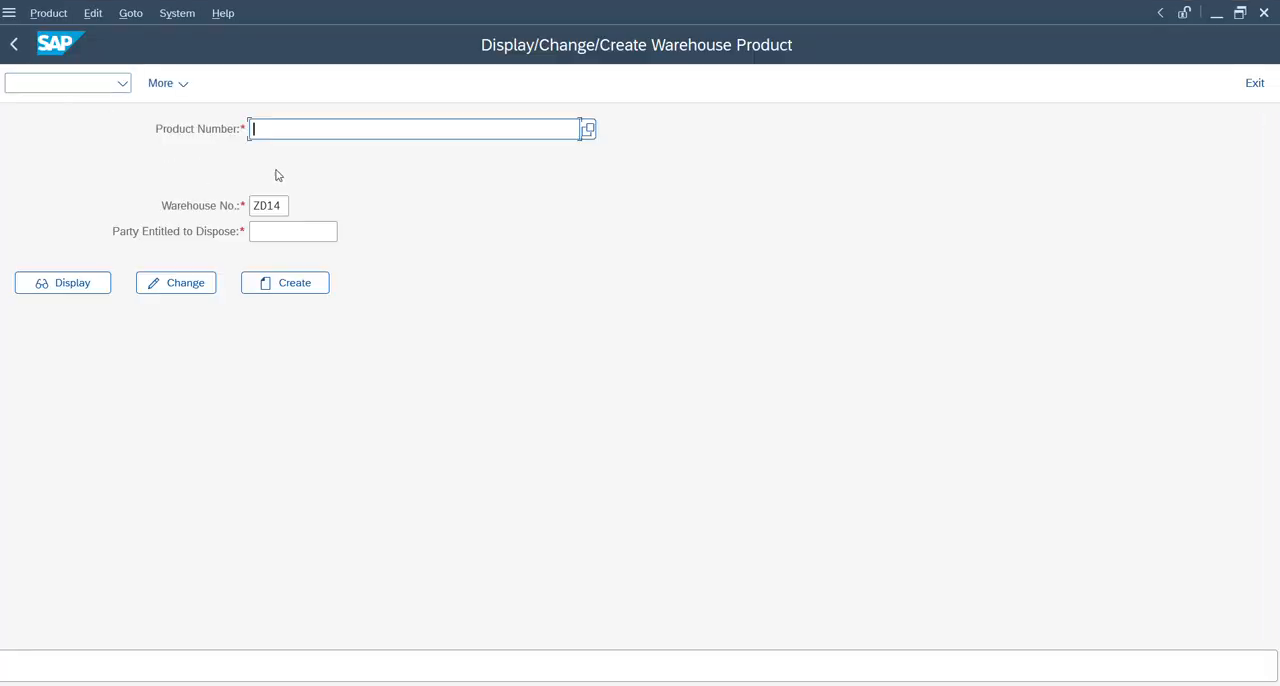
type("qm")
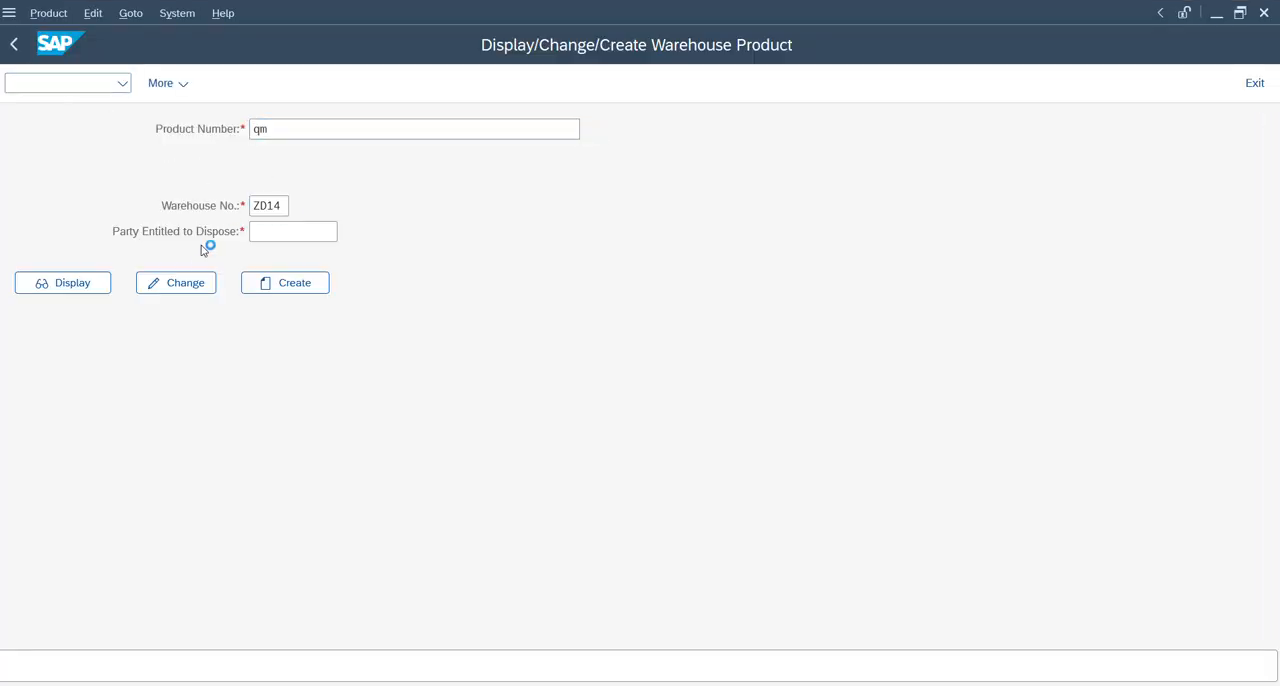
left_click(193, 282)
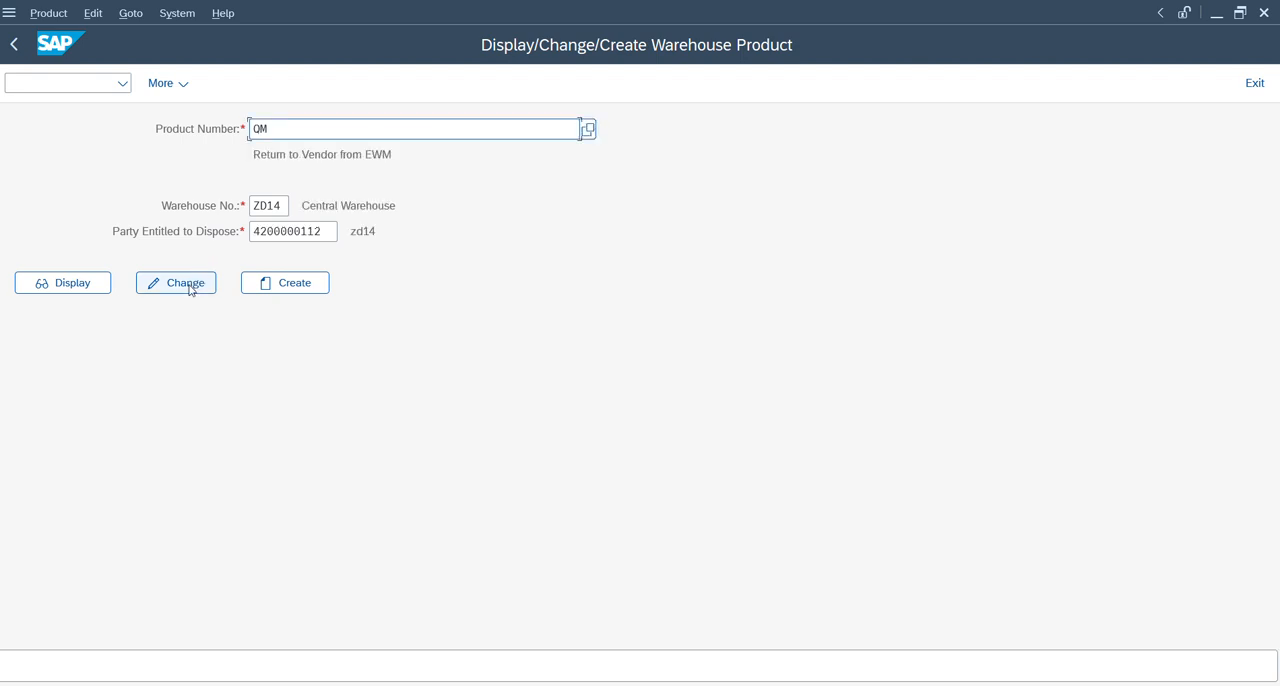
left_click(191, 286)
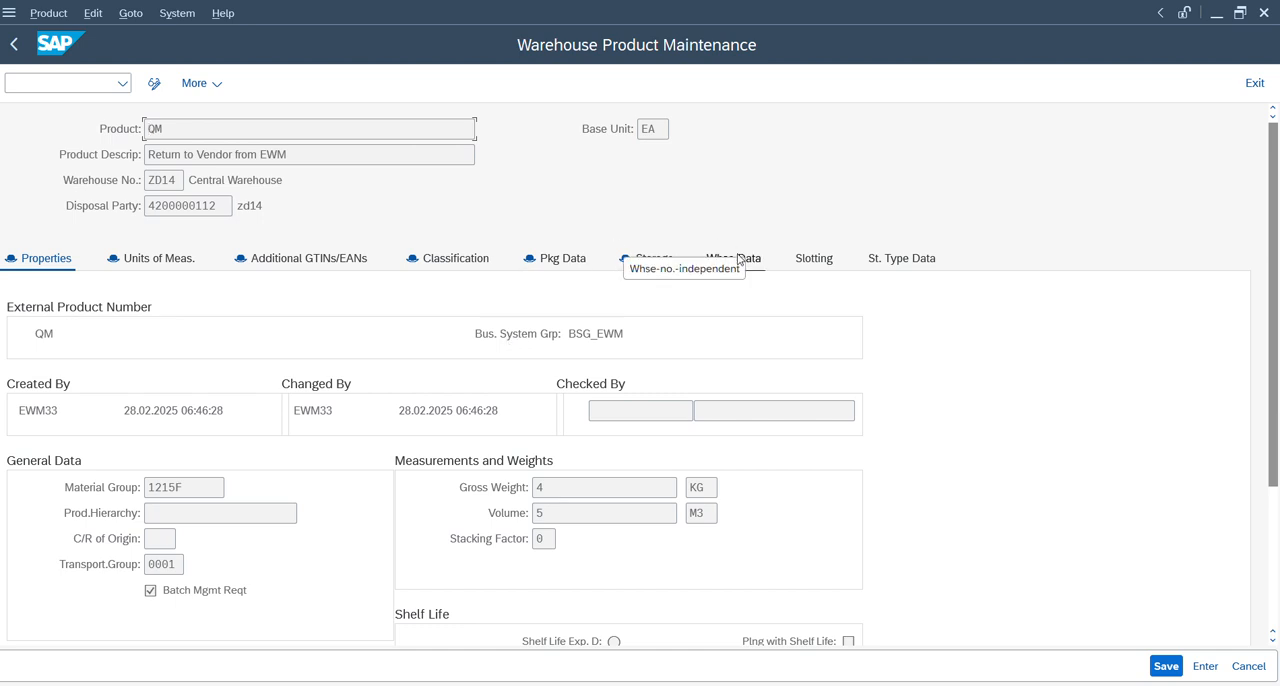
Examine the Quality Insp. Group field in the quality inspection section of product QM's warehouse data.
left_click(738, 259)
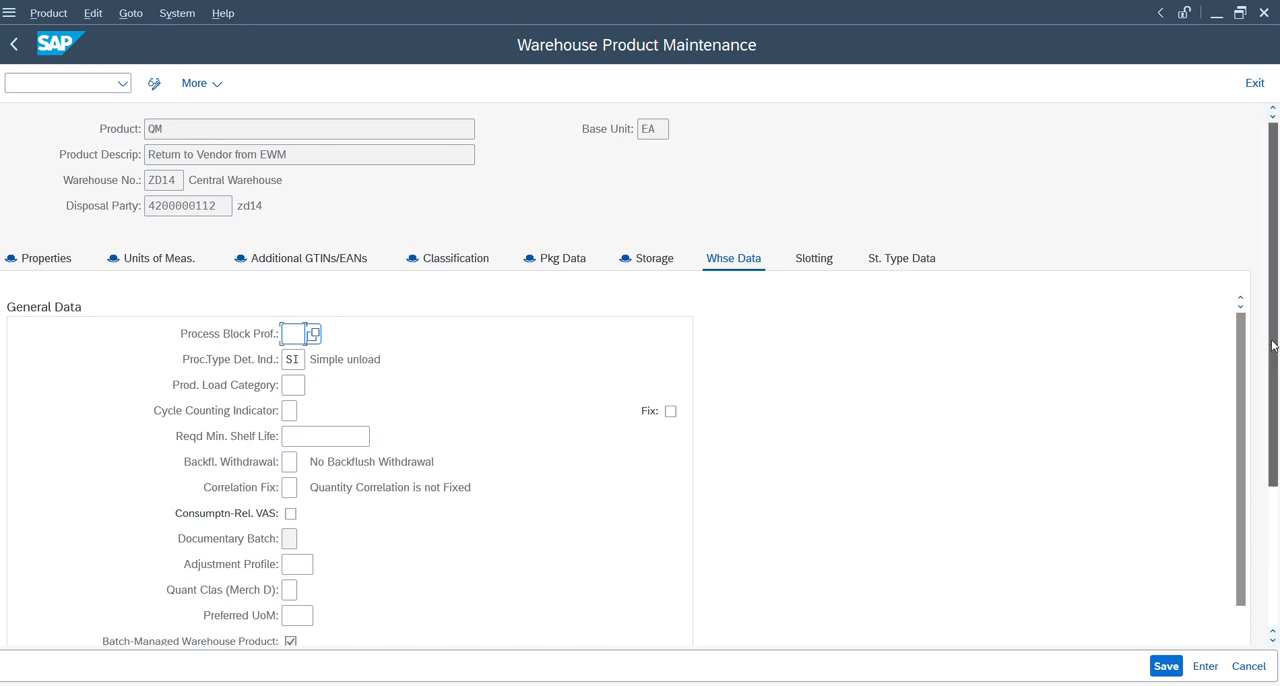
scroll(1268, 395, "down", 3)
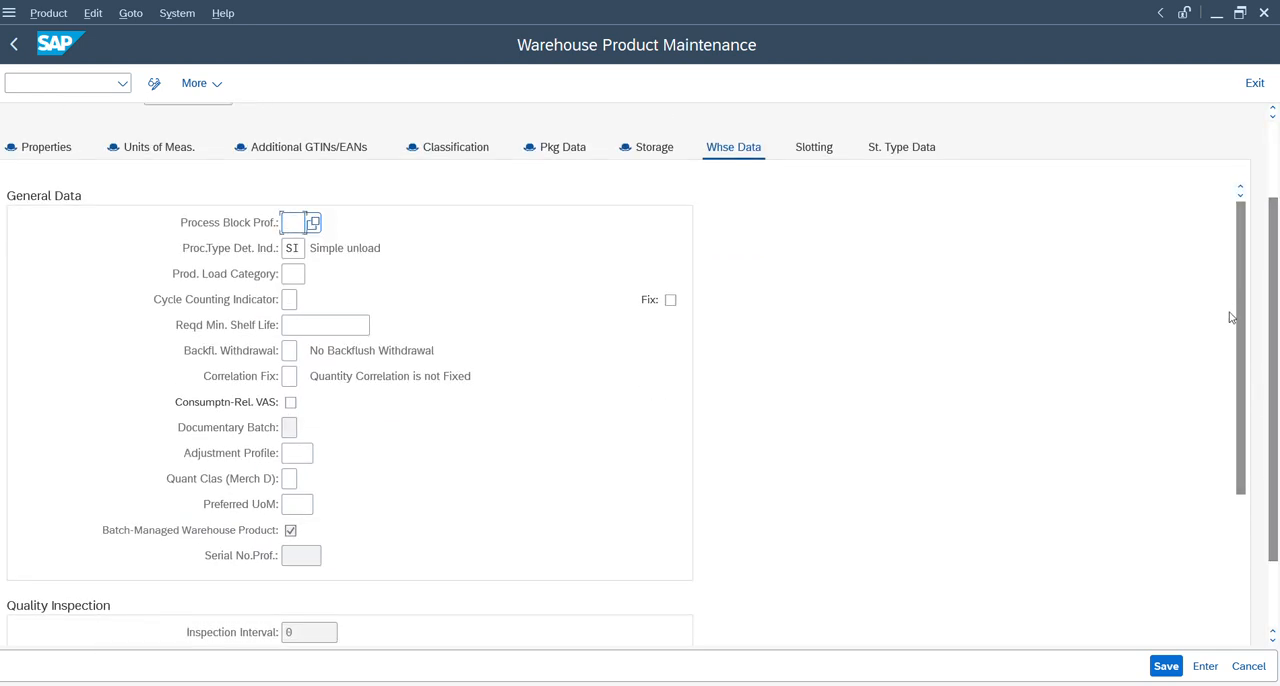
left_click_drag(1240, 289, 1237, 557)
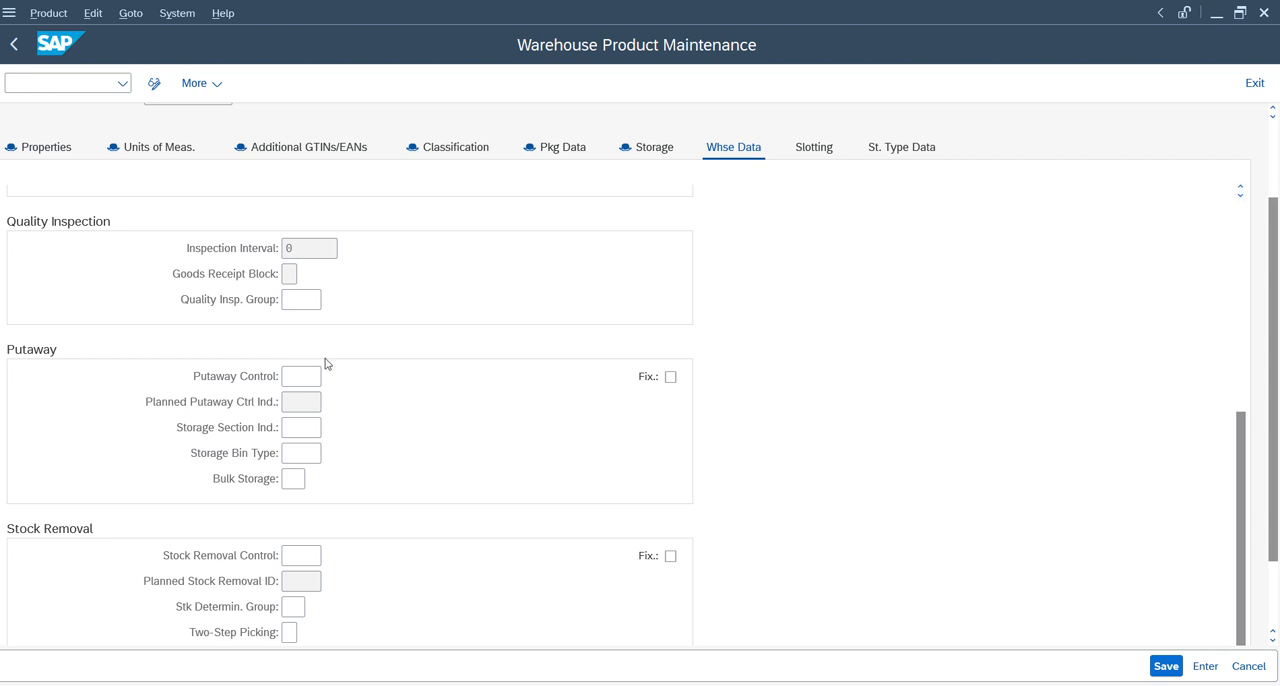
left_click(303, 301)
Switch back to the session with the IOT version properties and leave it to return to the IMG structure.
key("alt+Tab")
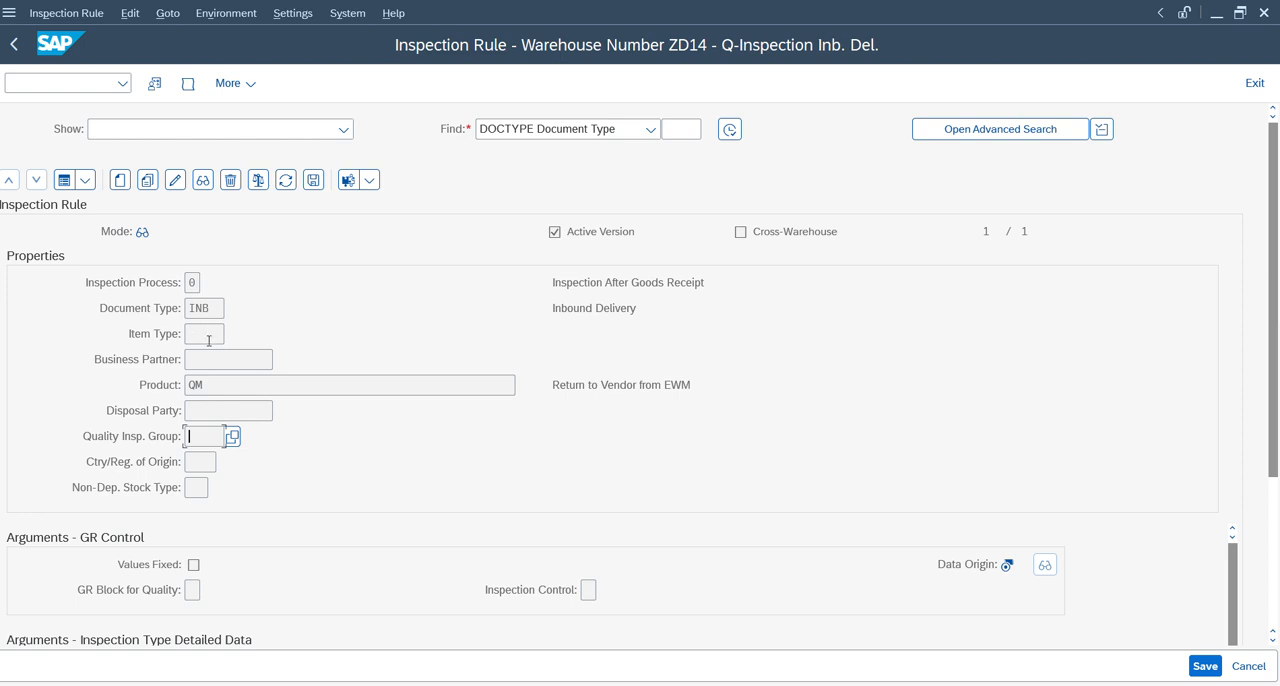
key("alt+Tab")
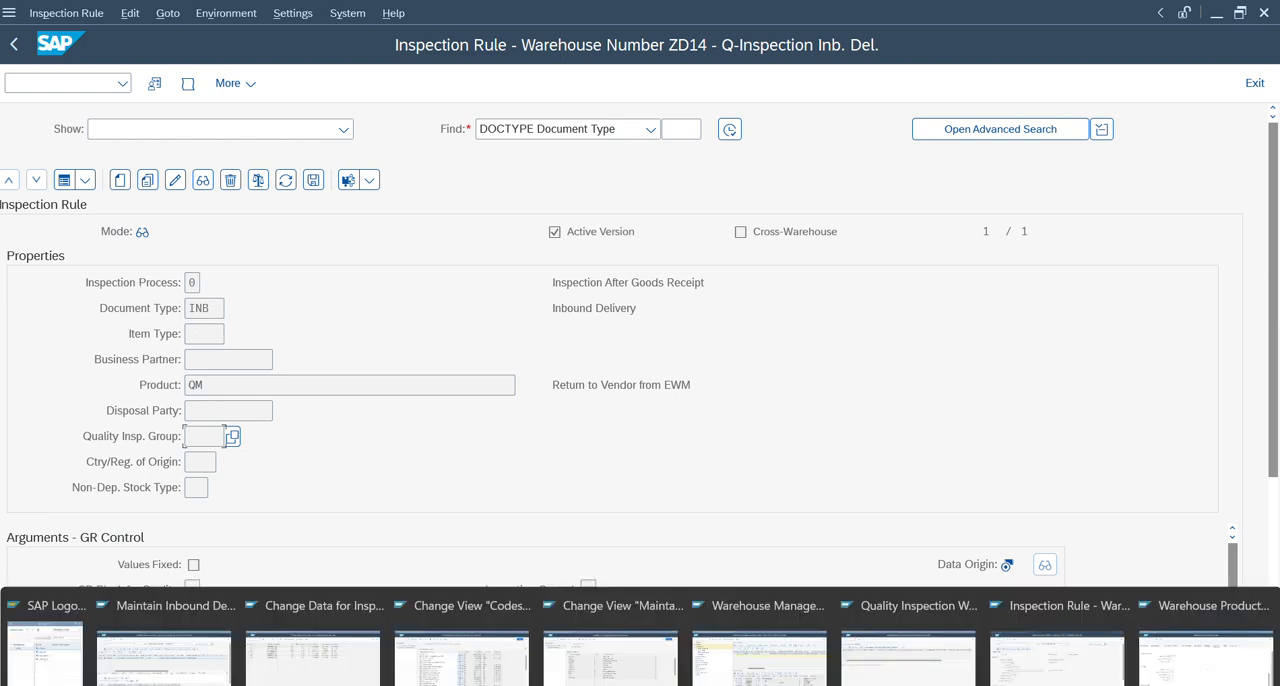
left_click(608, 630)
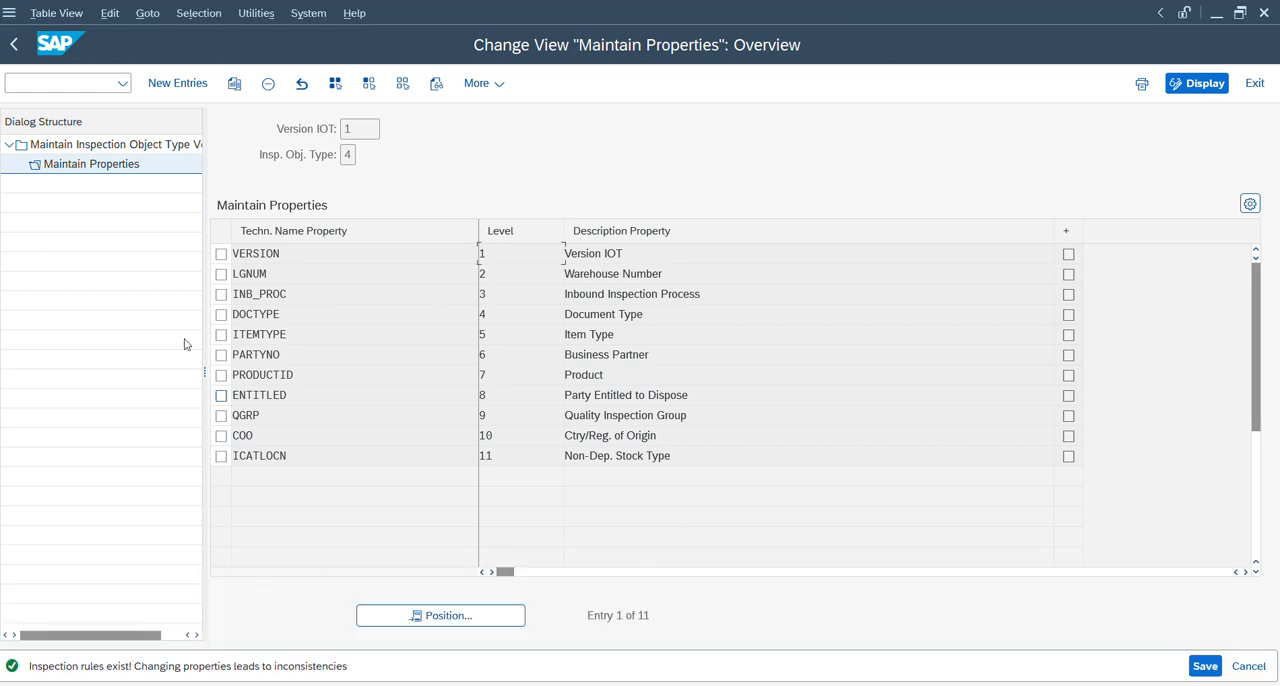
left_click(10, 50)
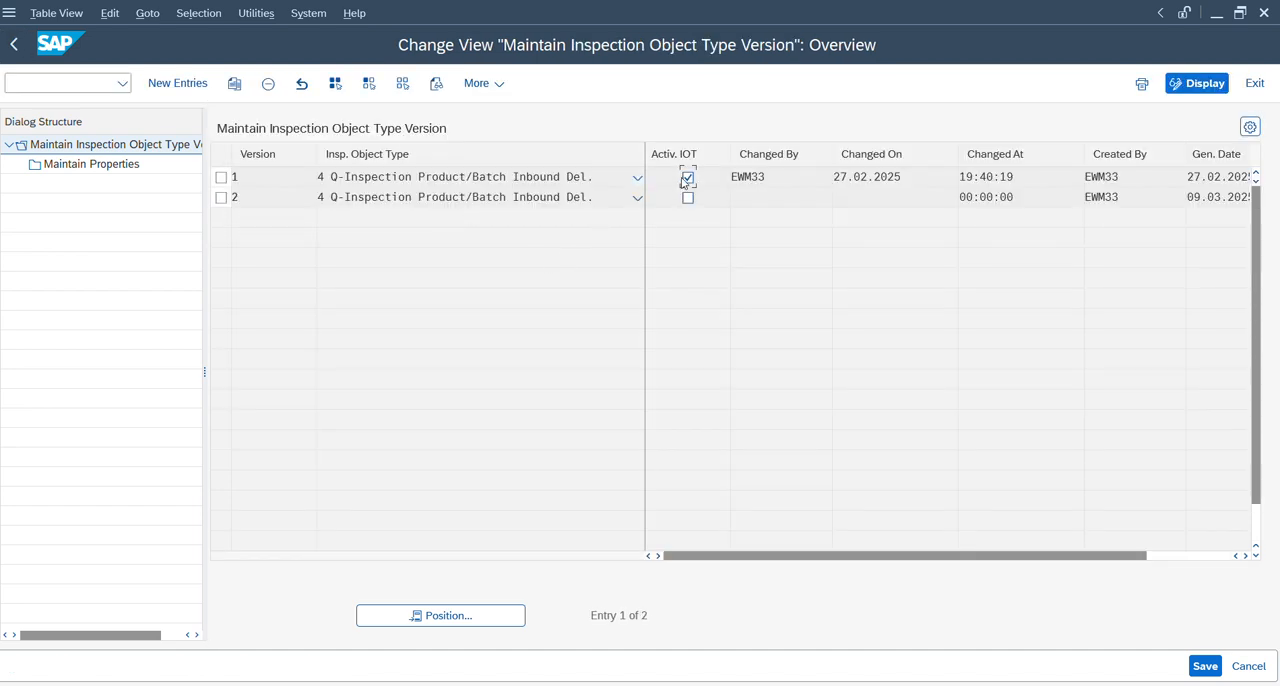
left_click(11, 50)
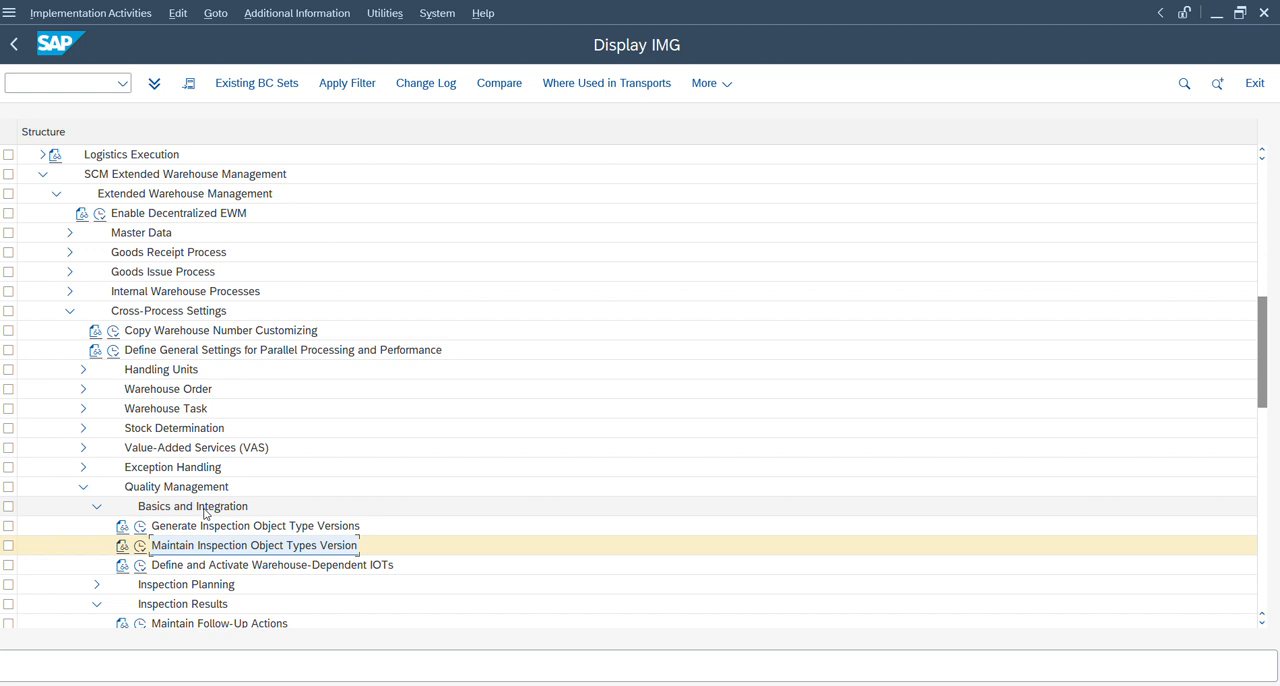
Switch to the QM EWM critical doc PDF in Acrobat, examine the inspection object types in its table of contents, and return to SAP.
mouse_move(900, 680)
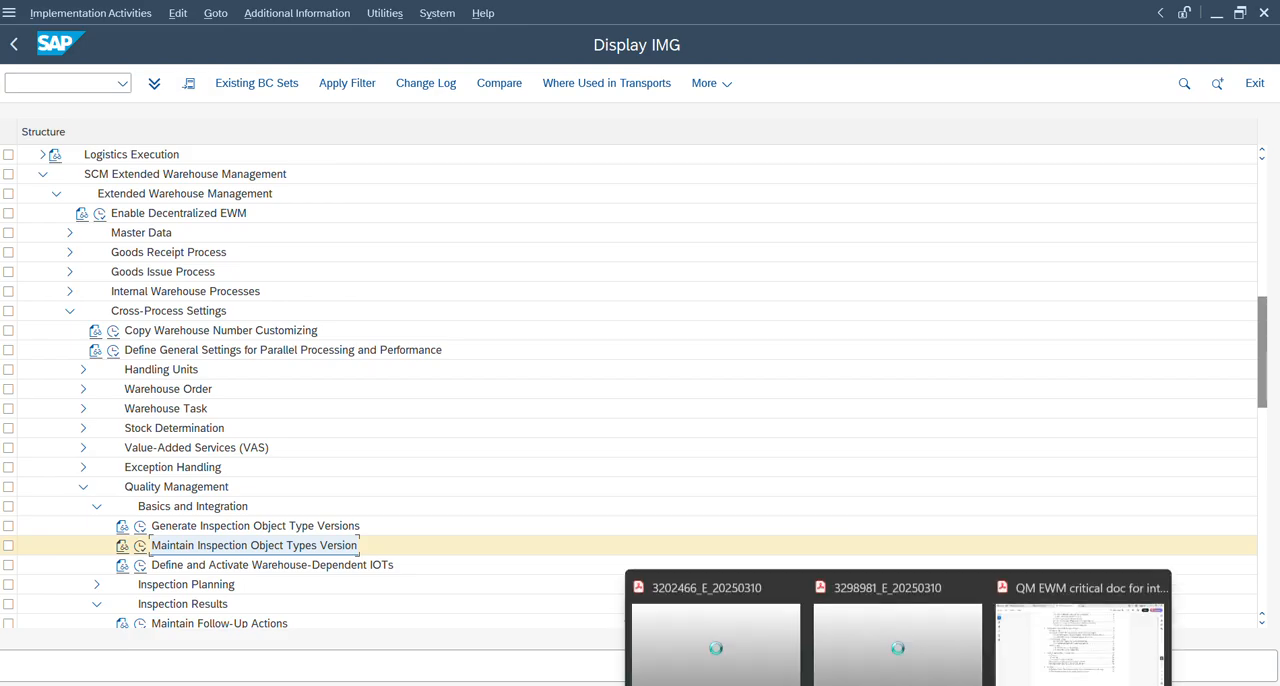
left_click(1085, 630)
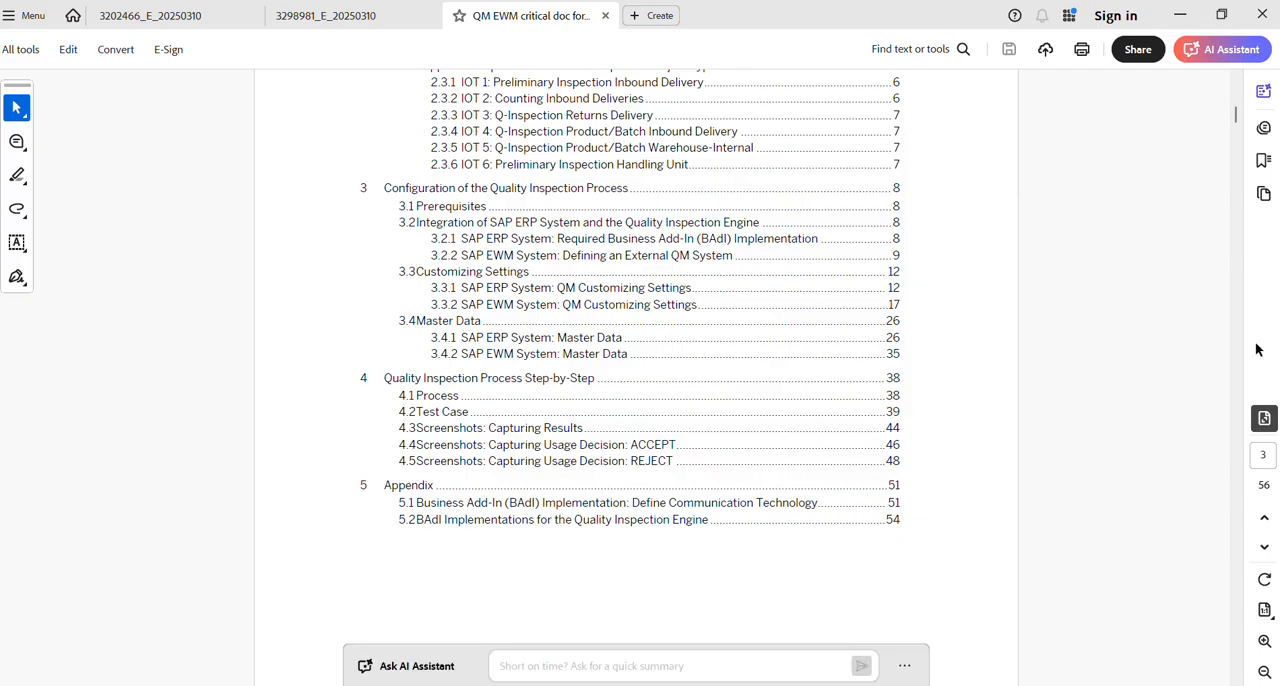
scroll(1236, 117, "up", 1)
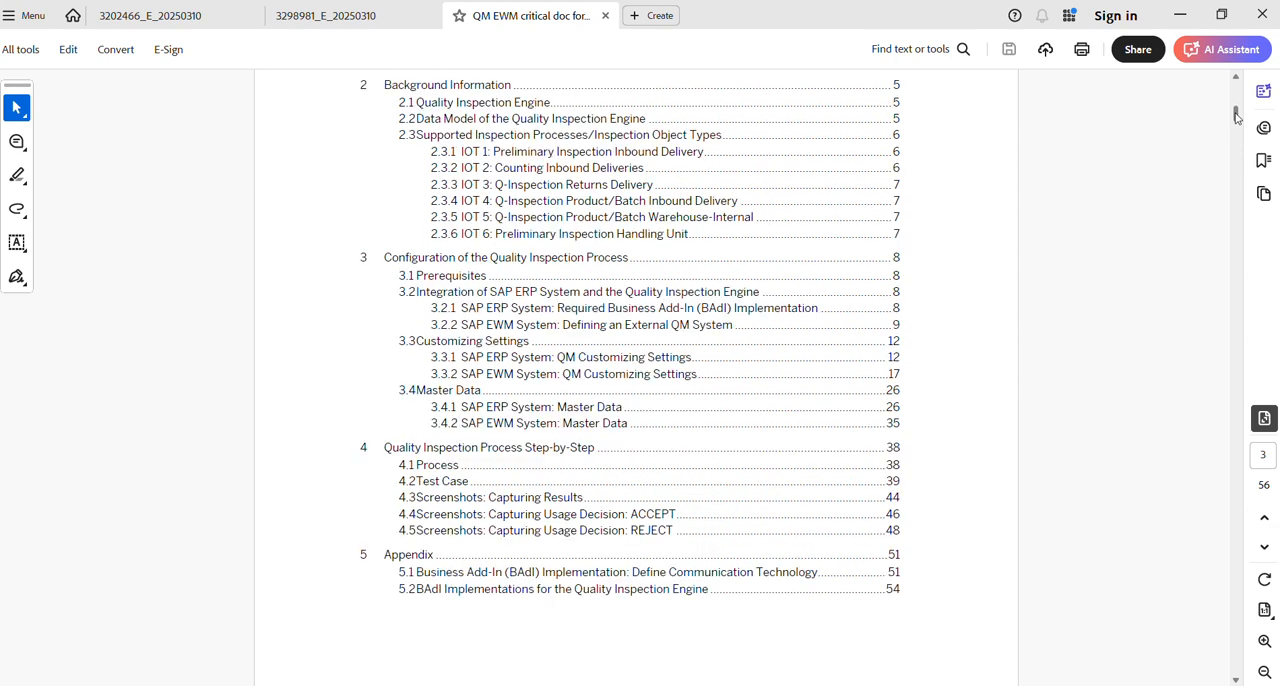
scroll(1236, 117, "up", 1)
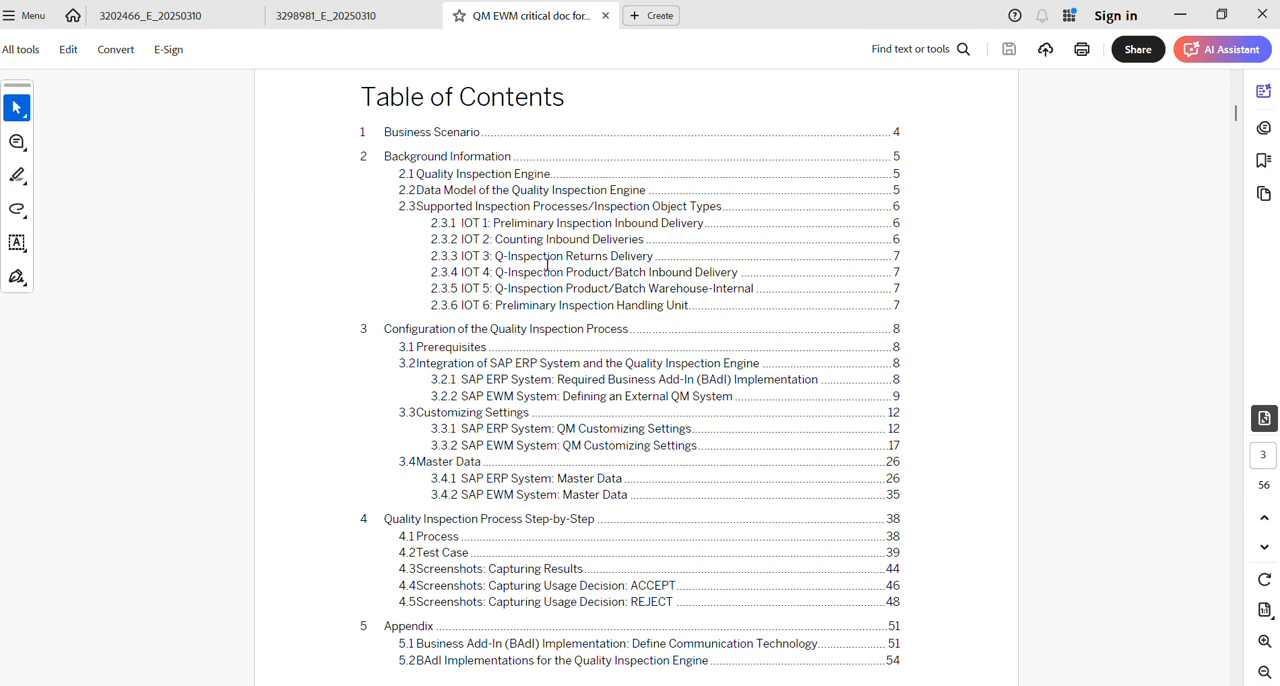
key("alt+Tab")
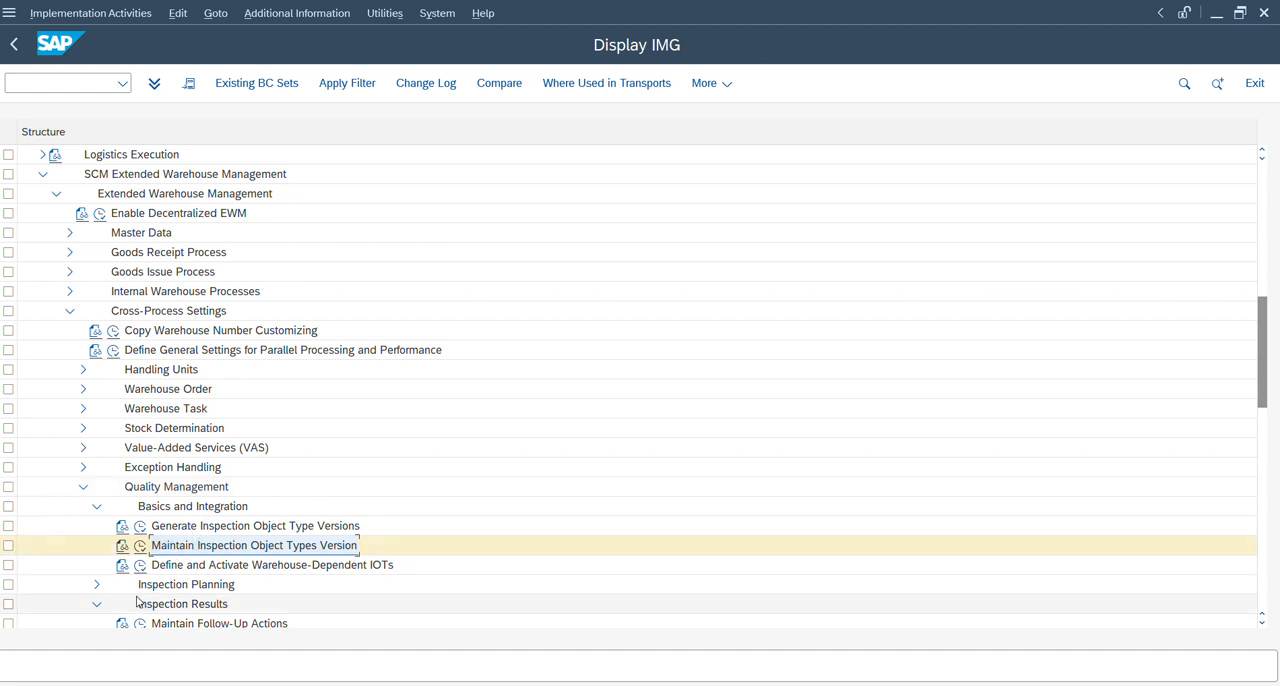
Open Assign Default Work Center for Inspections under Inspection Results, check the work center of warehouse ZD14, and return to the IMG structure.
left_click(190, 608)
key("Down")
key("Down")
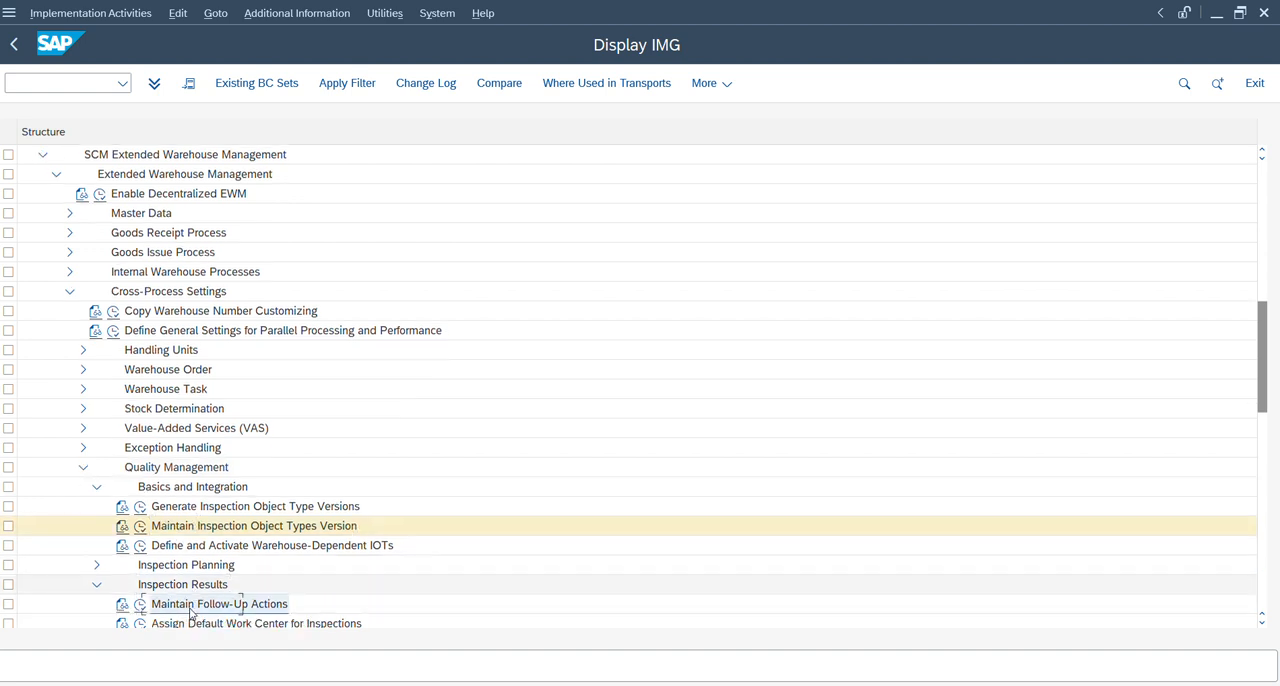
key("Up")
key("Up")
key("Down")
key("Down")
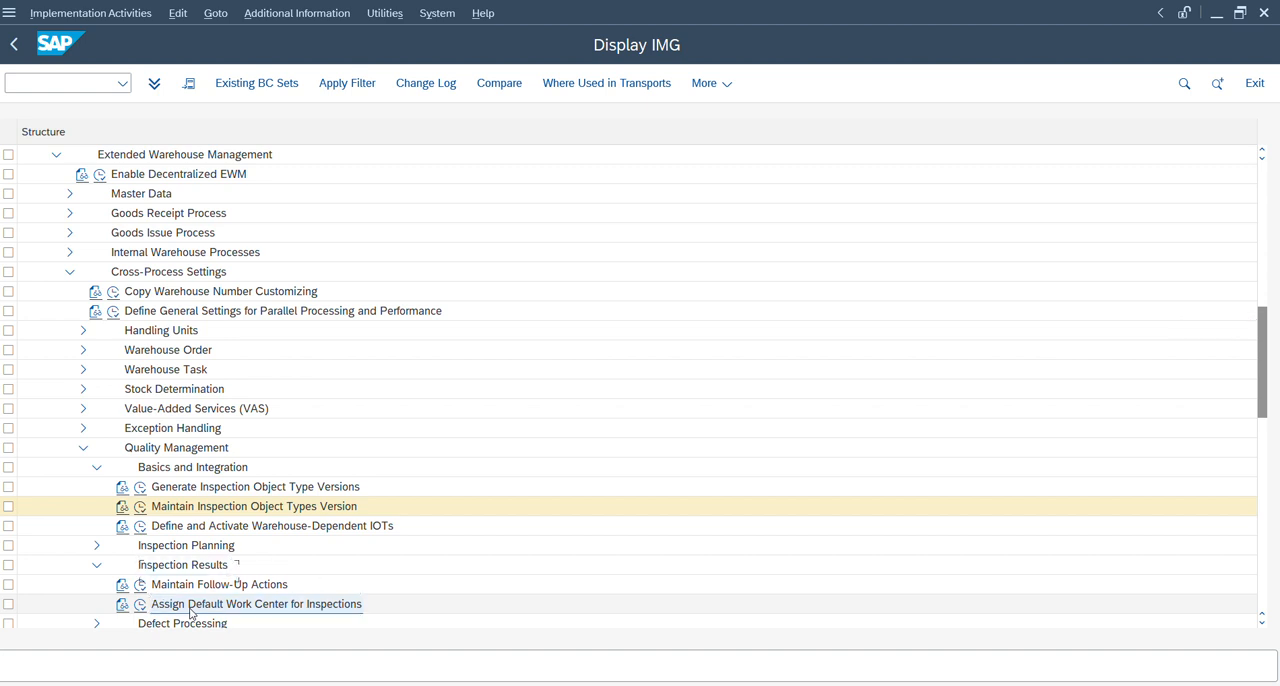
left_click(145, 605)
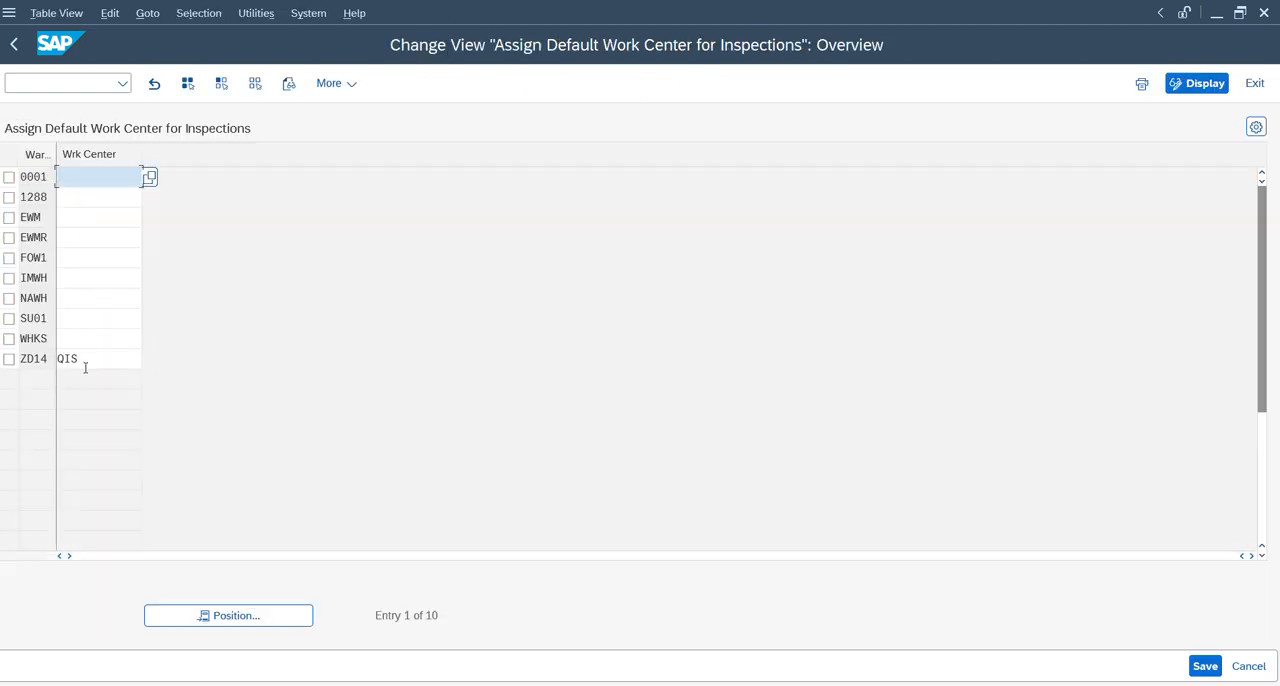
left_click(14, 44)
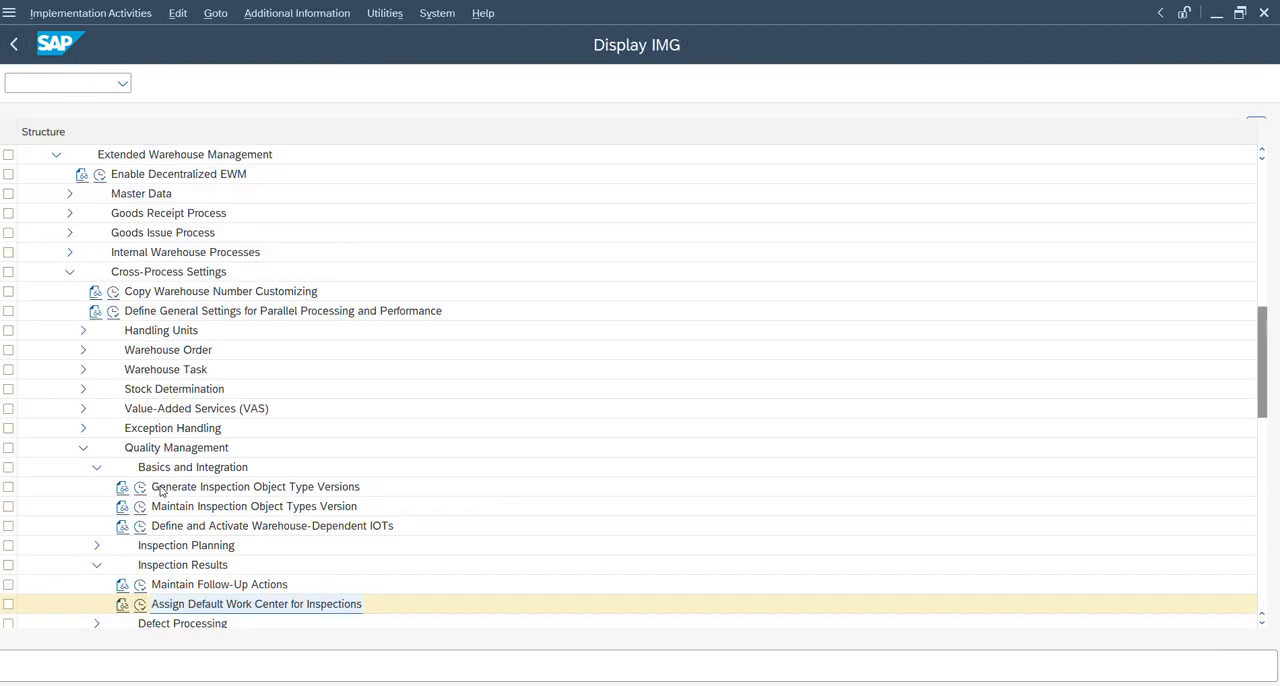
Expand Inspection Planning, then open Define and Activate Warehouse-Dependent IOTs and examine the settings of IOT 4 for warehouse ZD14.
left_click(97, 545)
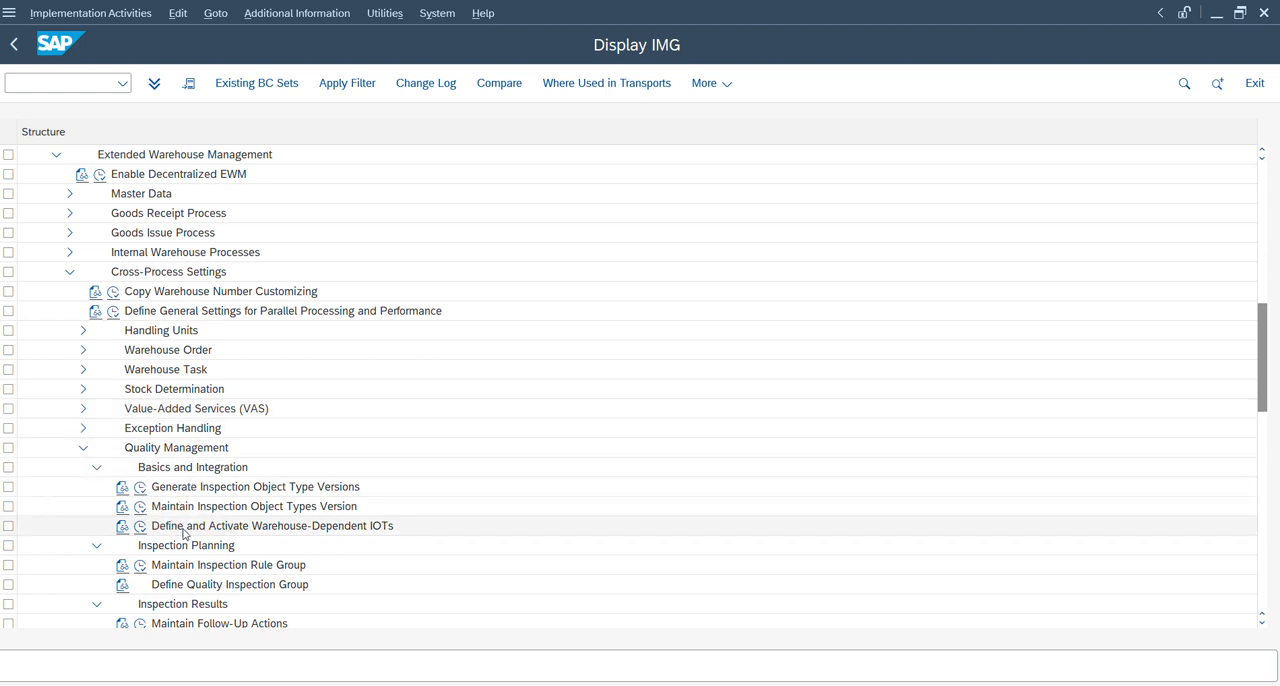
left_click(140, 528)
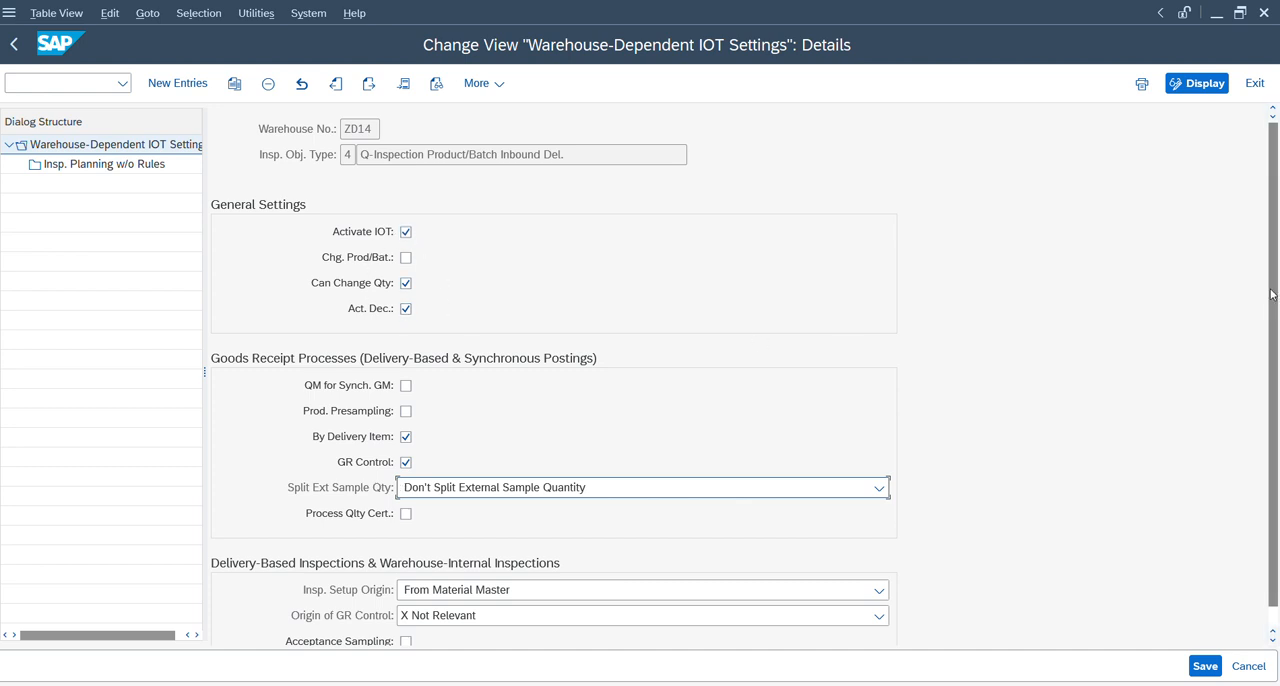
scroll(1274, 290, "down", 1)
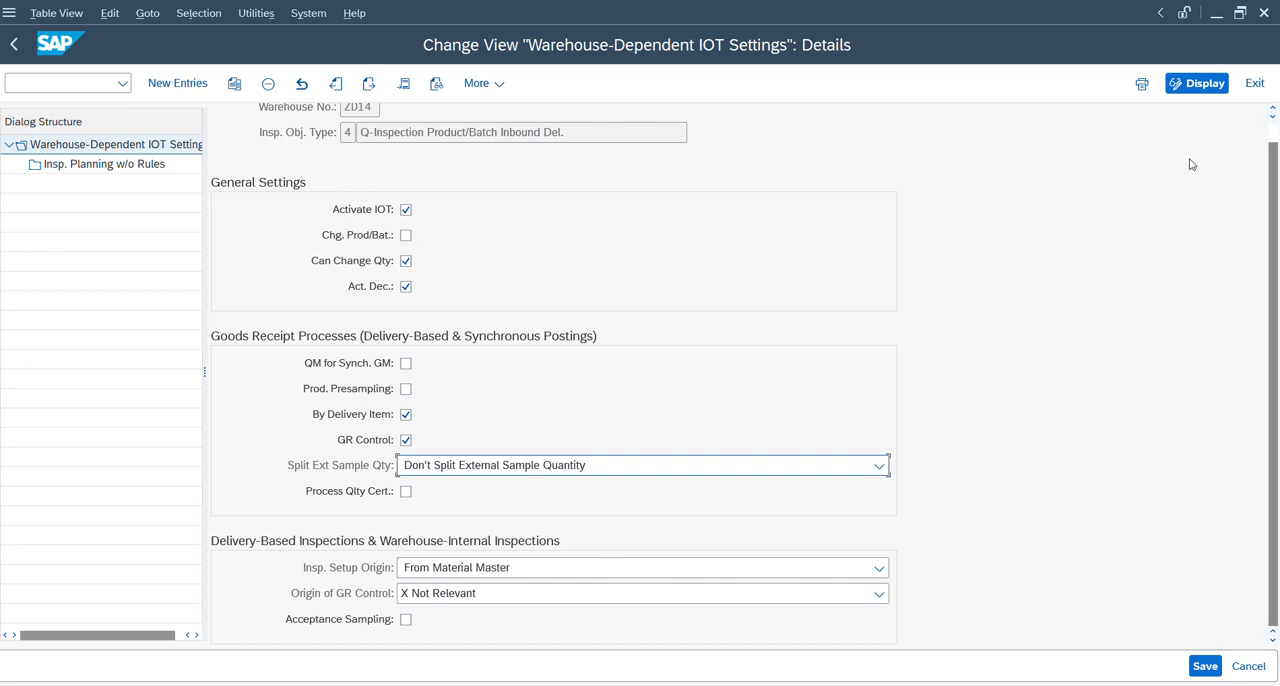
Leave the warehouse-dependent IOT settings, then check the work center entries in Assign Default Work Center for Inspections and return to the IMG structure.
left_click(14, 46)
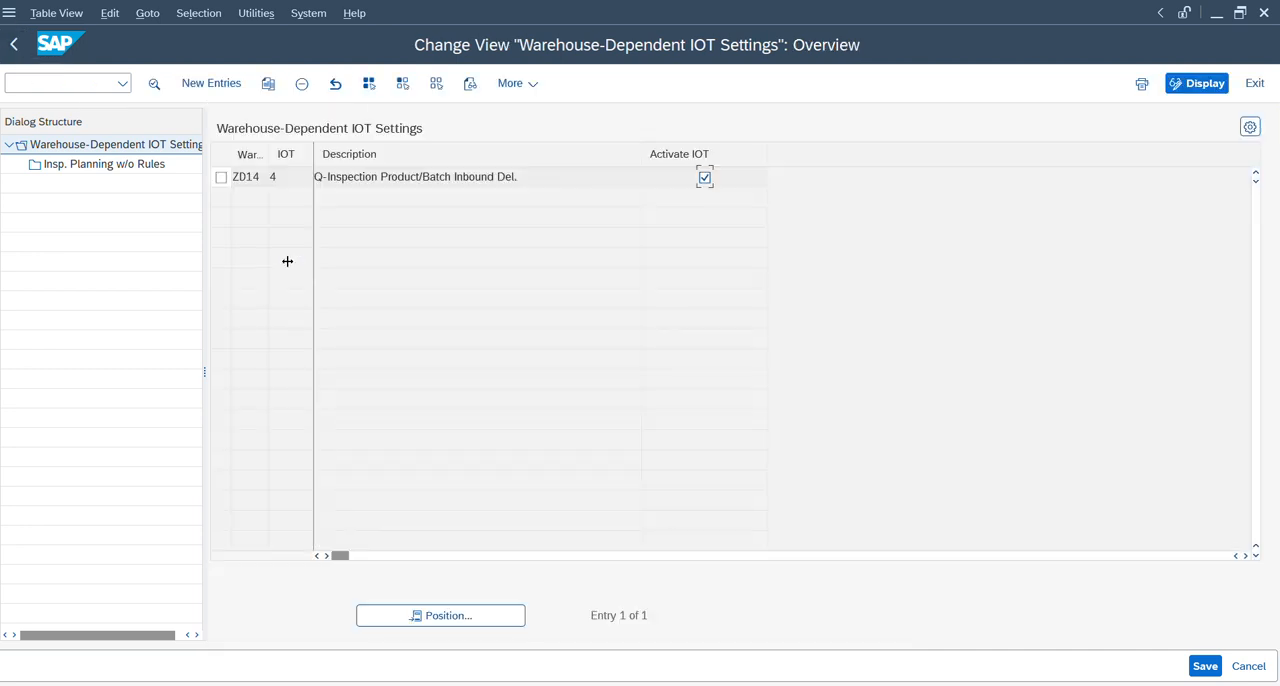
left_click(18, 54)
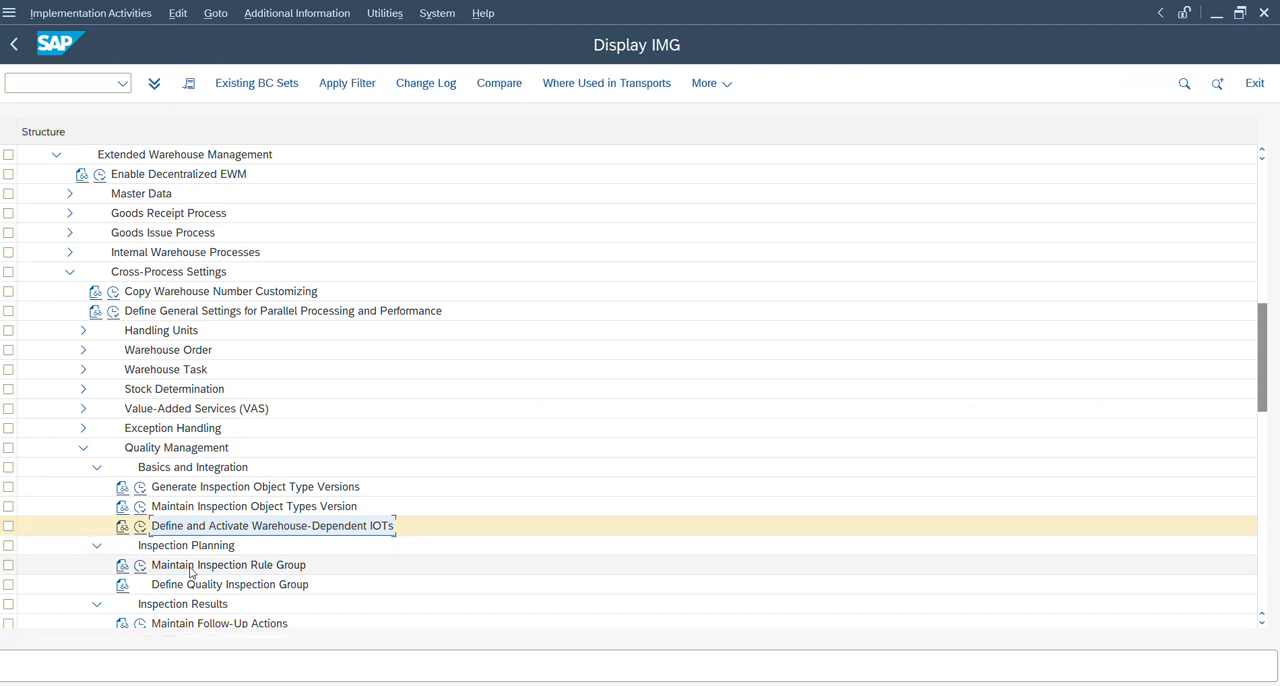
scroll(190, 572, "down", 2)
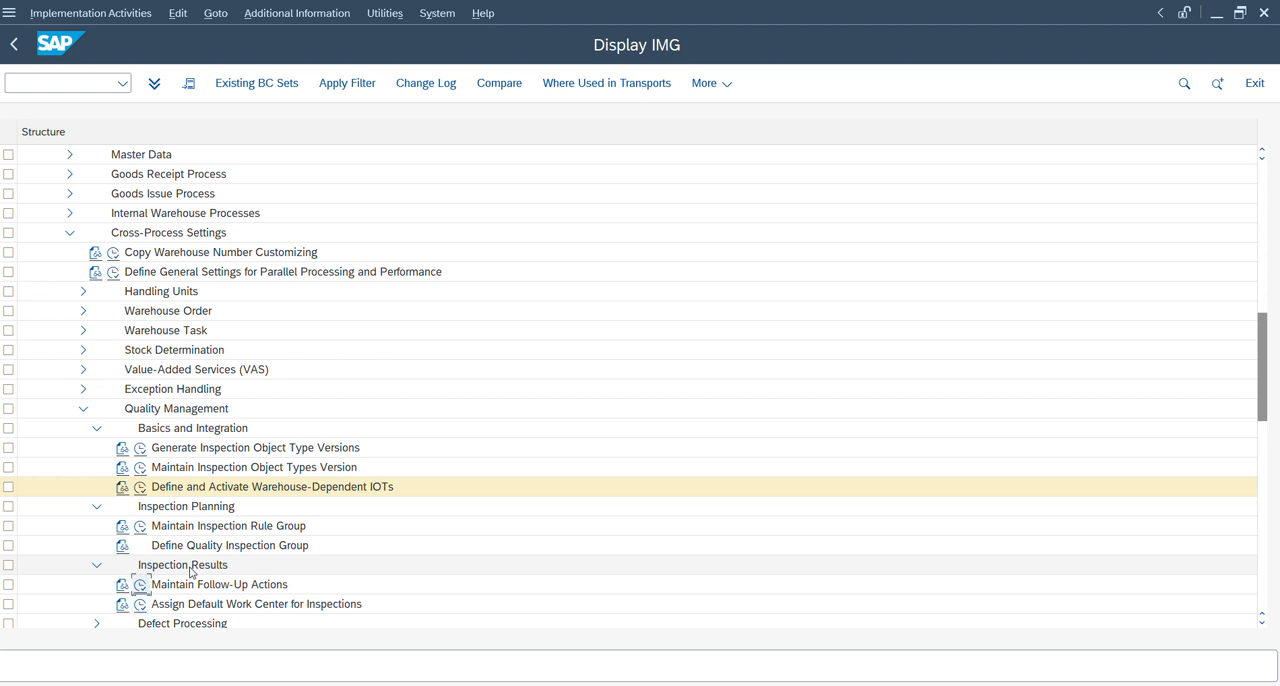
key("Up")
key("Down")
key("Return")
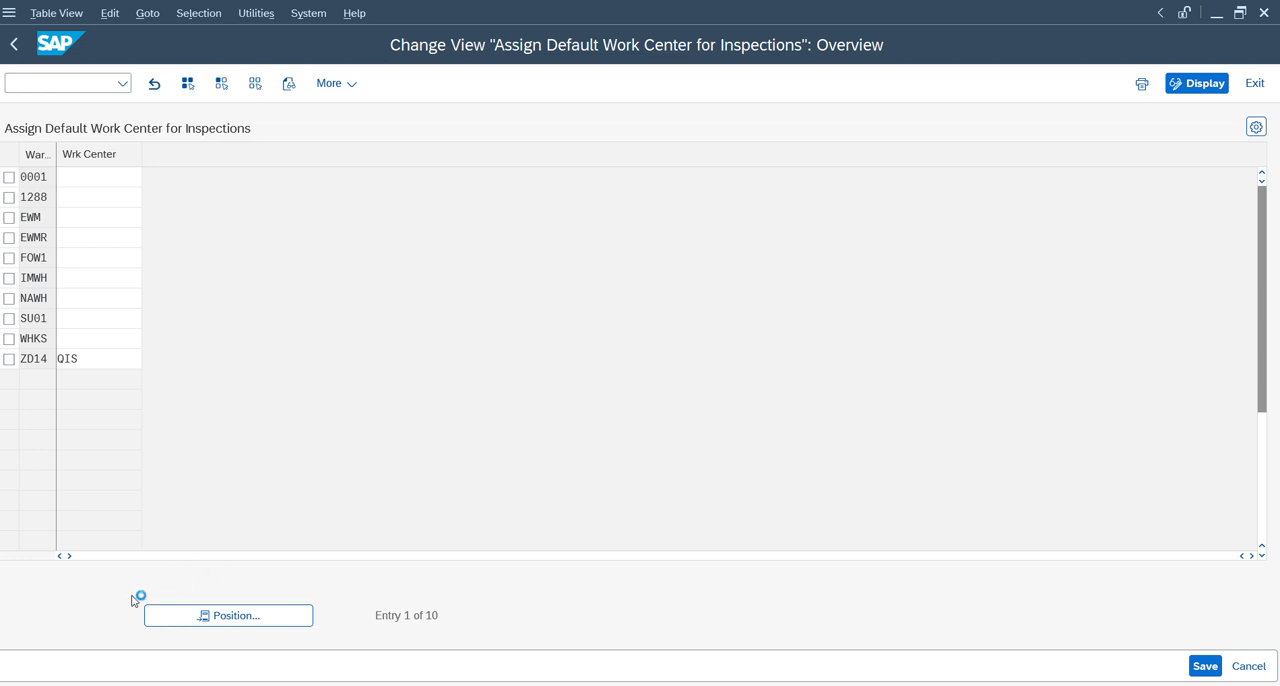
key("F3")
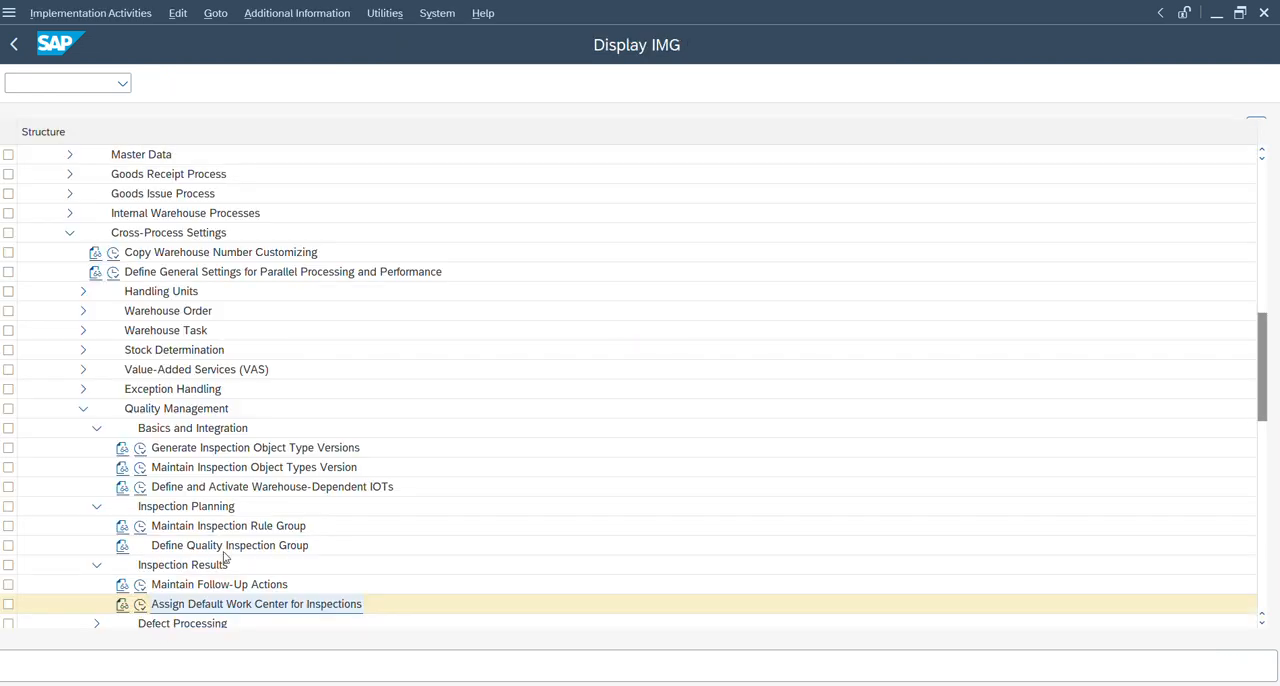
Open Maintain Follow-Up Actions under Inspection Results, examine the defined follow-up actions, and return to the IMG structure.
left_click(140, 587)
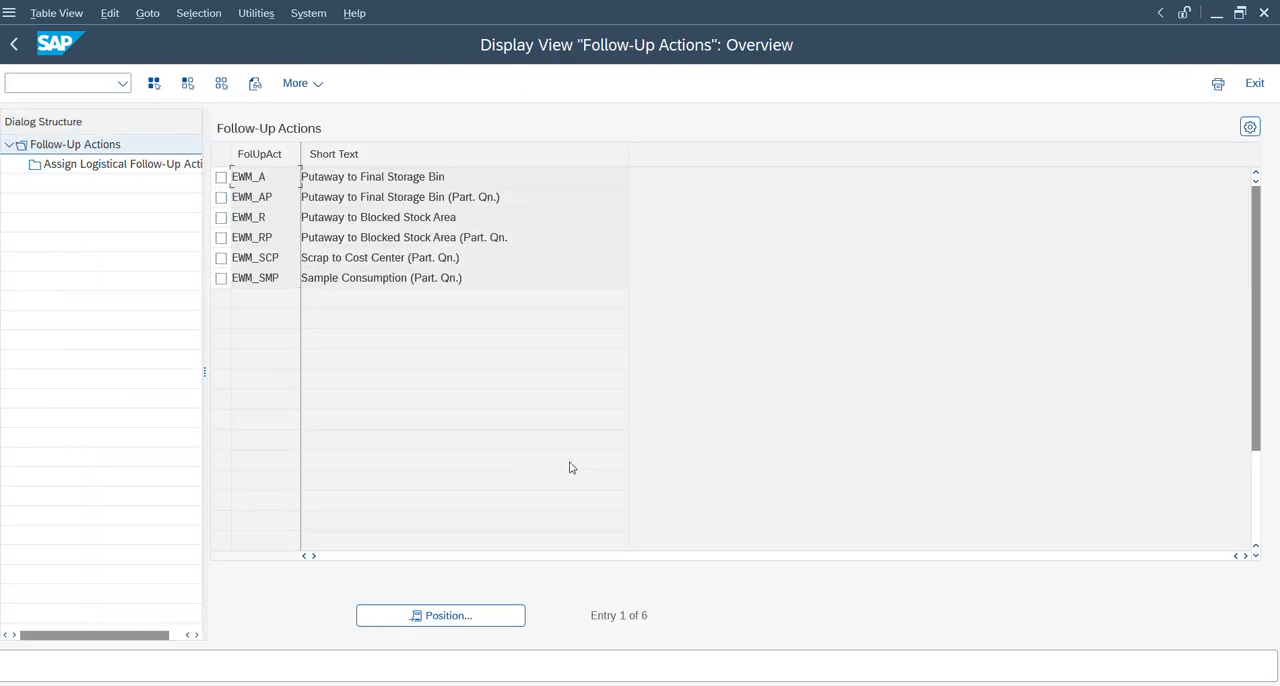
left_click(16, 45)
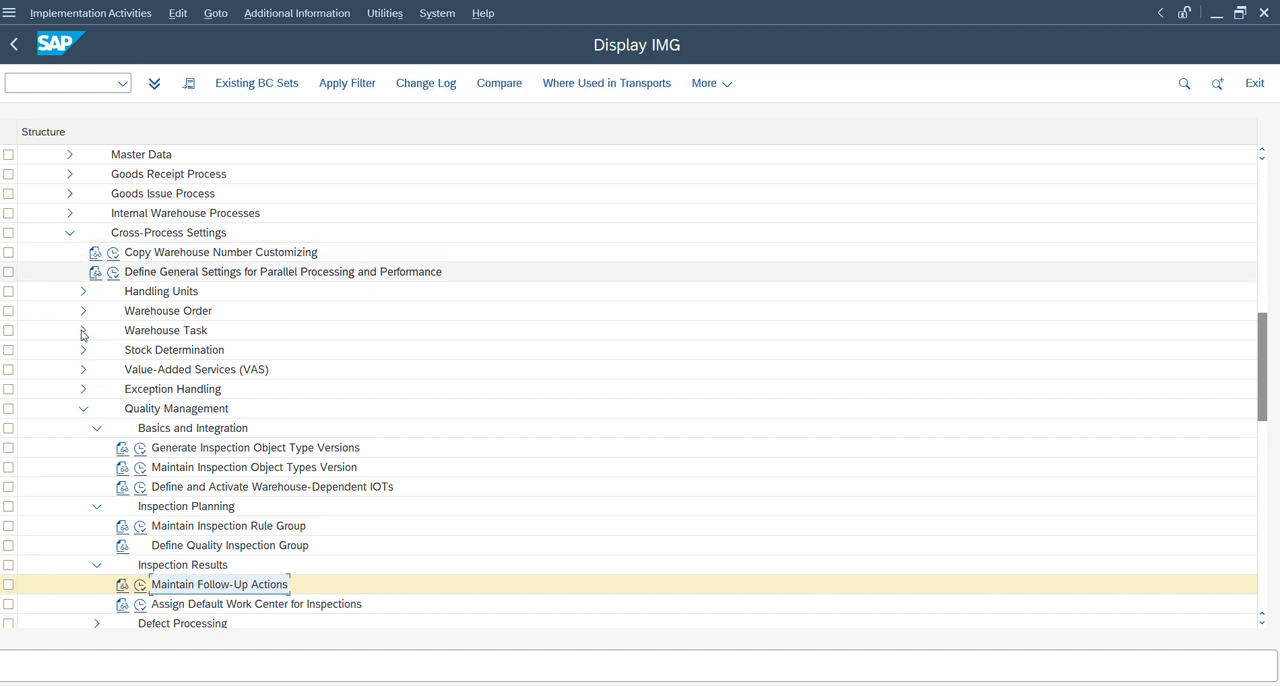
Open Process-Oriented Storage Control from the Warehouse Task settings and position the list at warehouse ZD14, external step QIS.
left_click(83, 330)
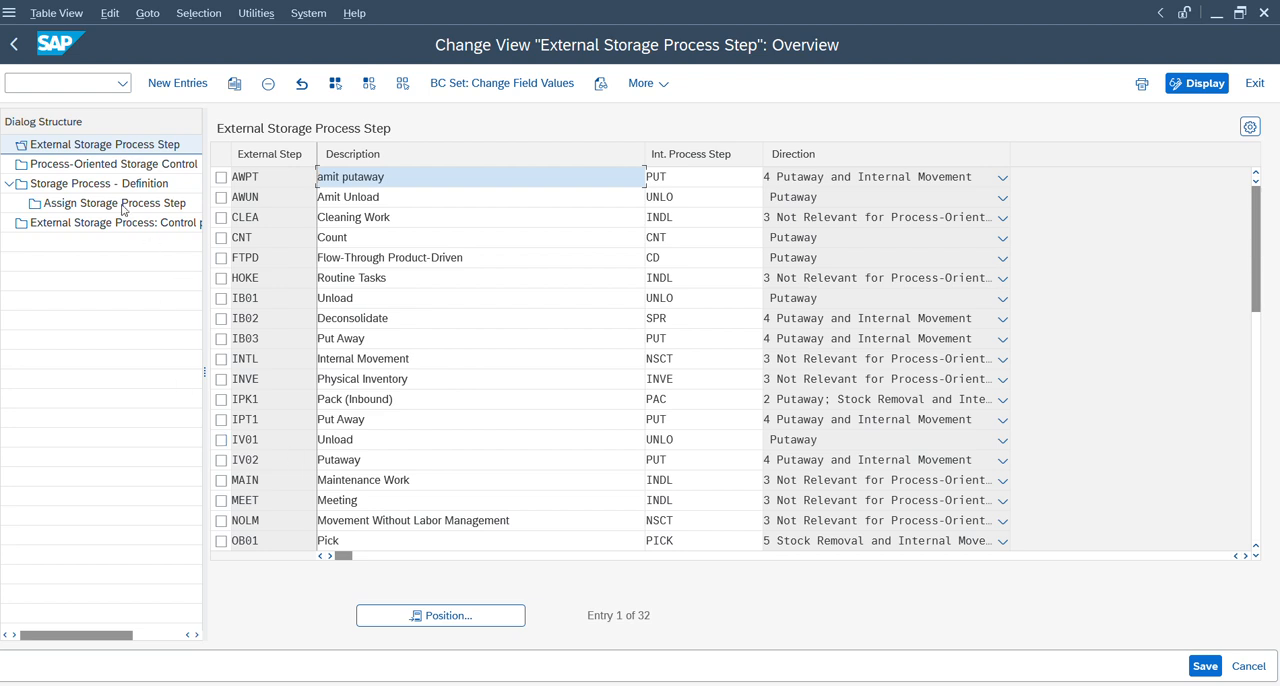
left_click(121, 172)
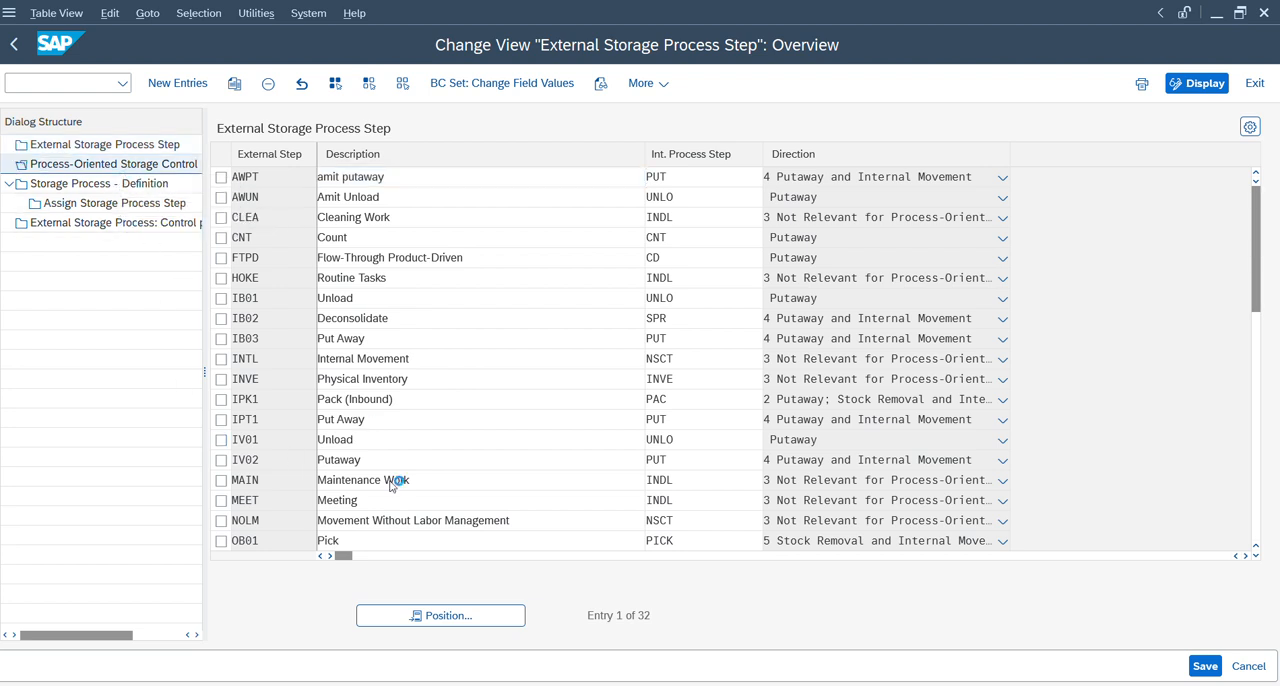
left_click(443, 616)
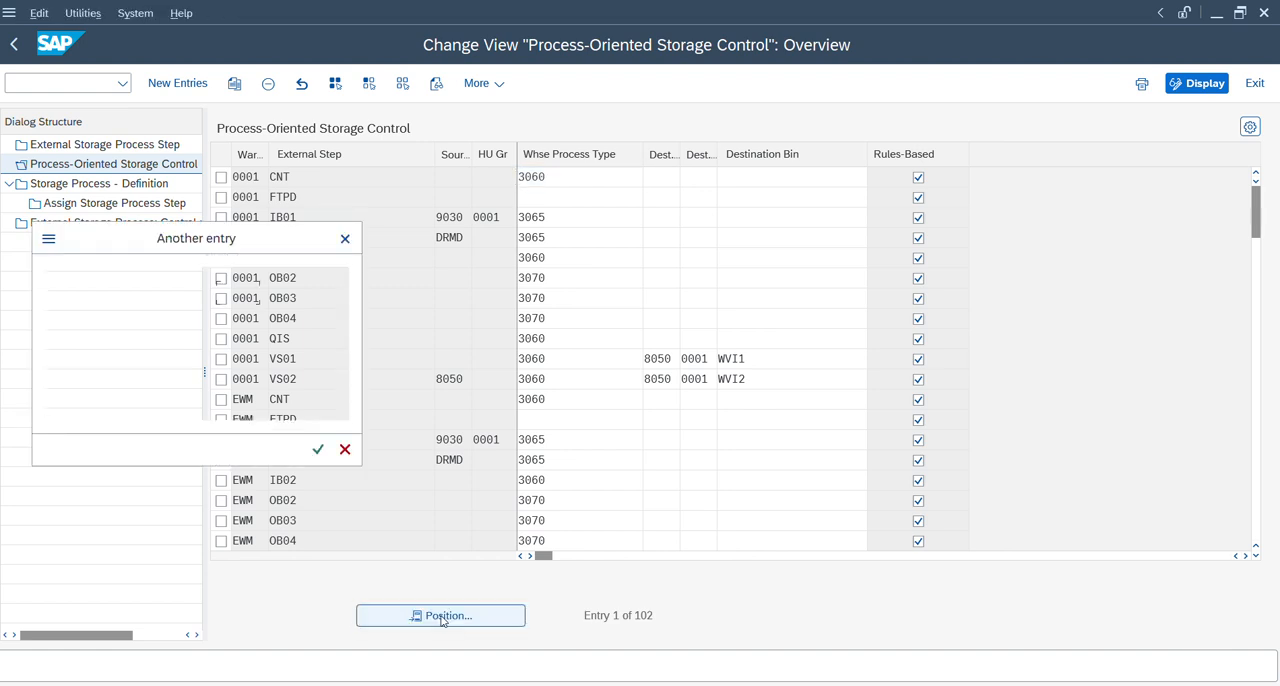
type("zd14")
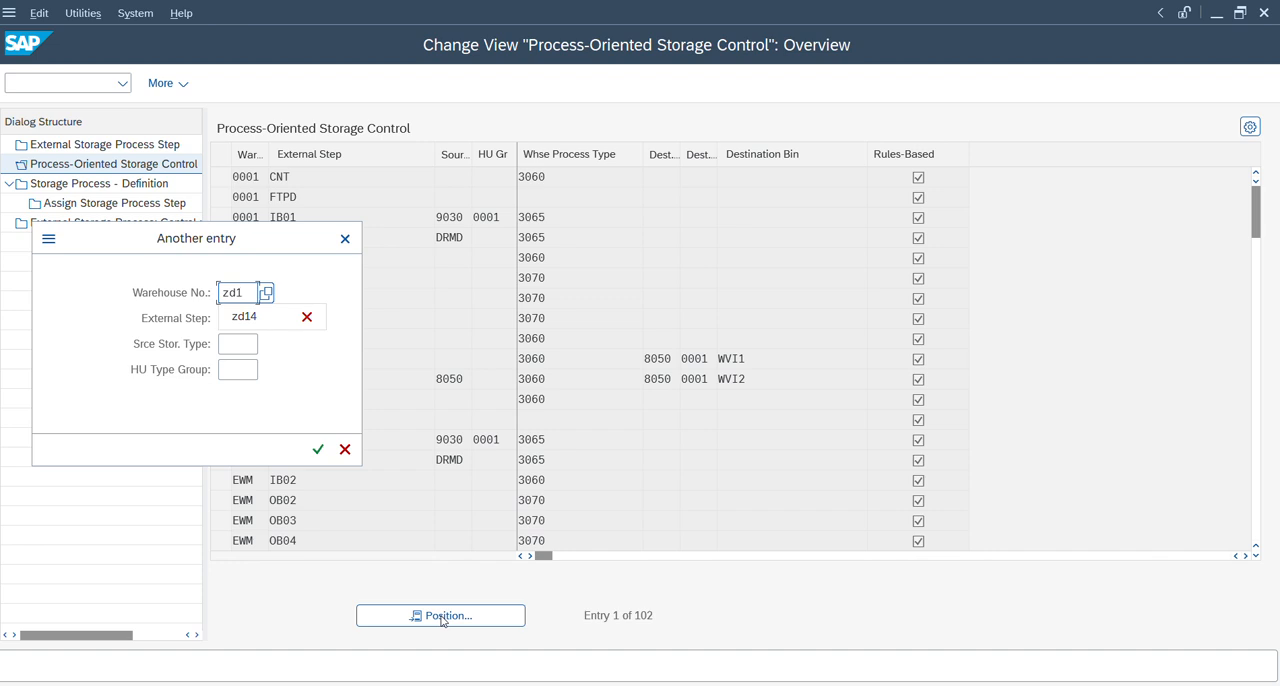
key("Tab")
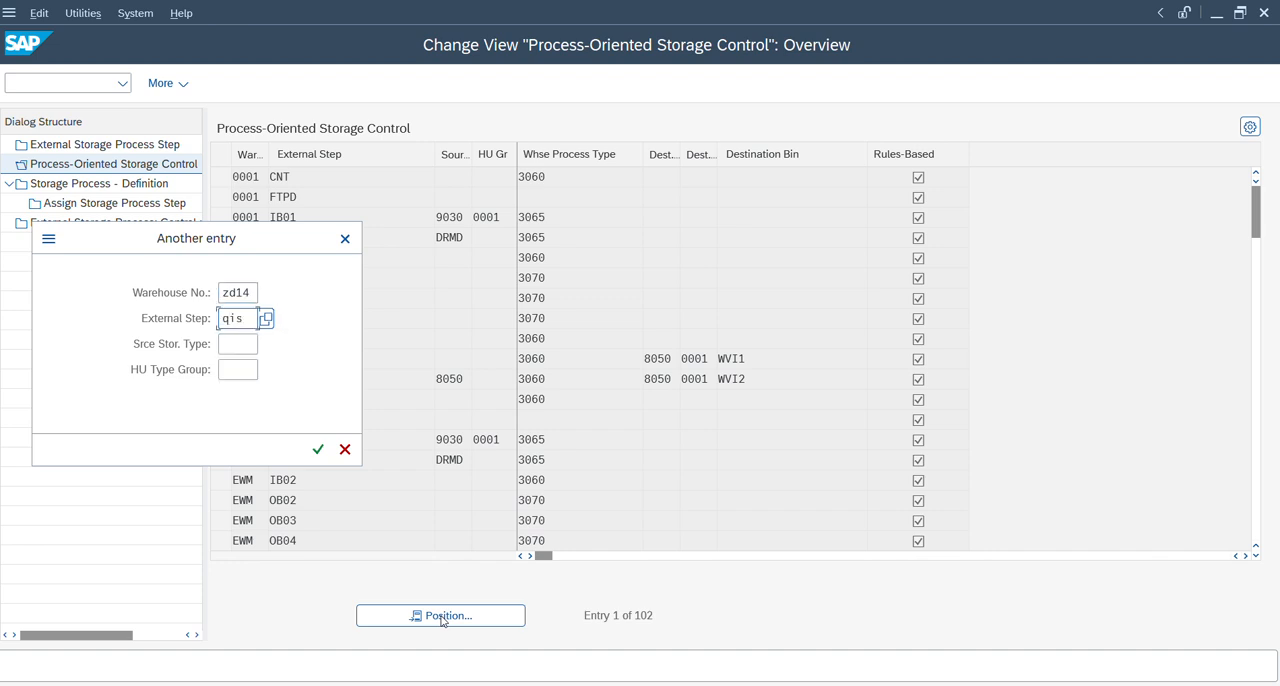
type("qis")
key("Return")
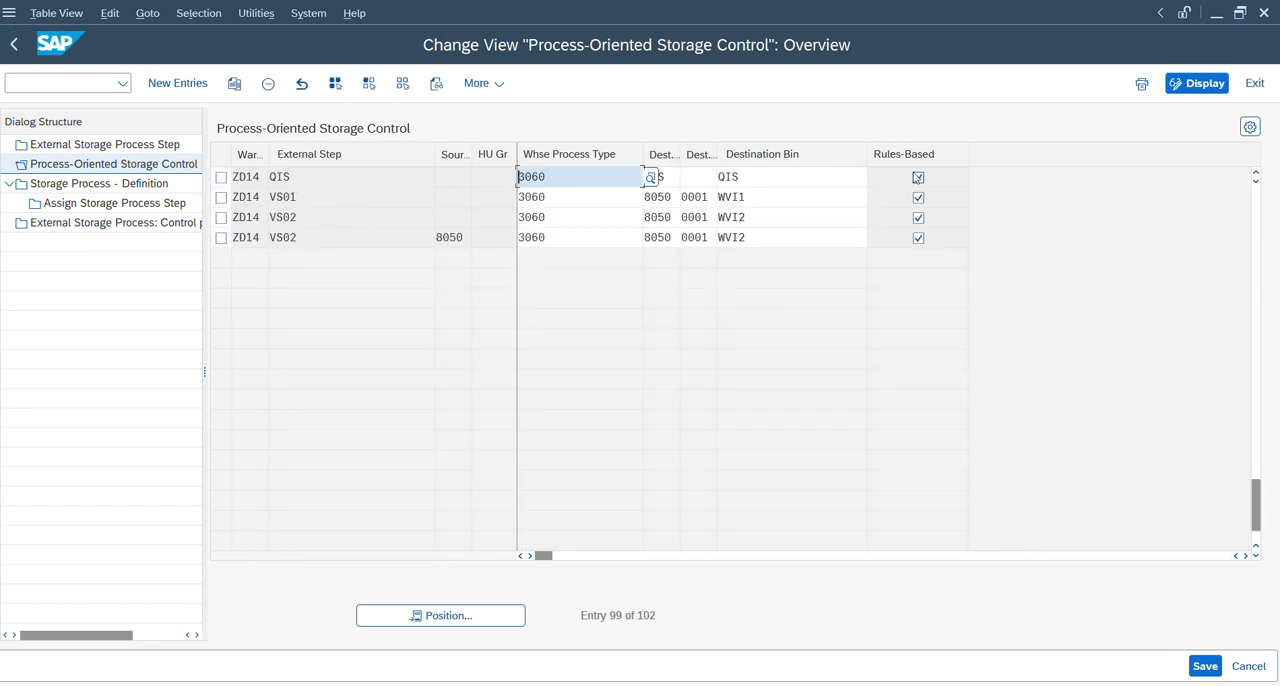
Open transaction /SCWM/TWORKST in a new session, check the storage bin of work center QIS in warehouse ZD14, and close the session.
left_click(12, 82)
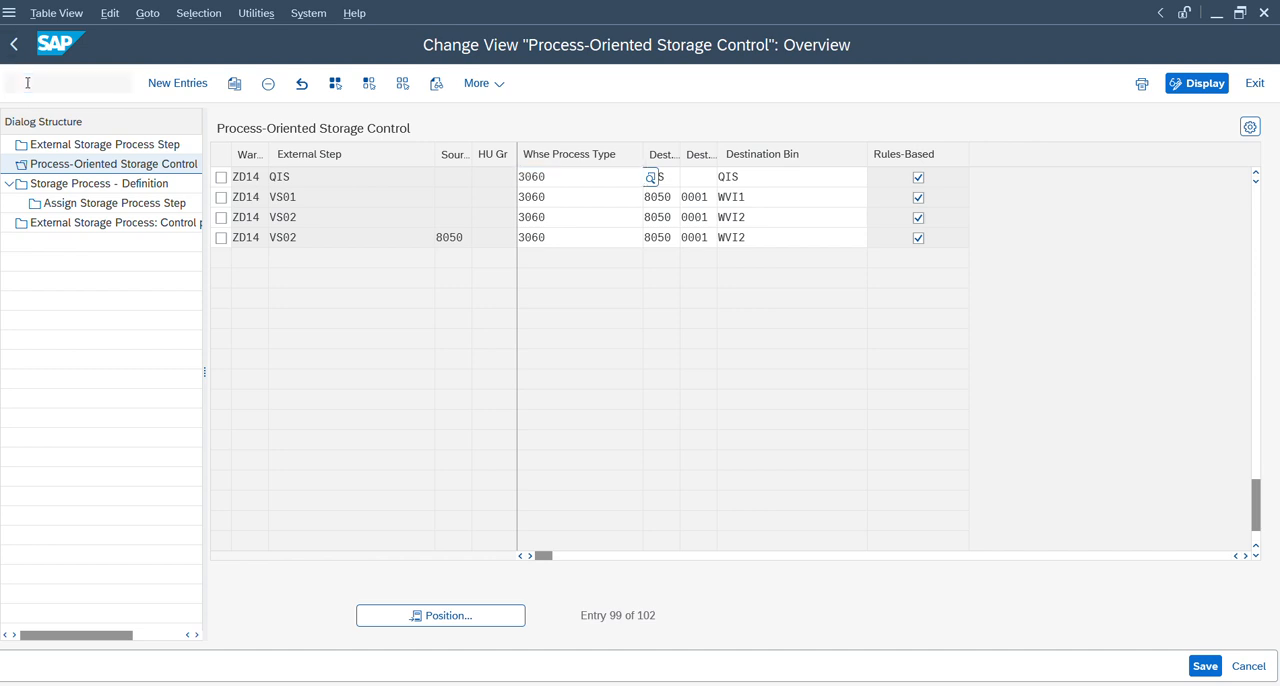
type("/o/scwm/t")
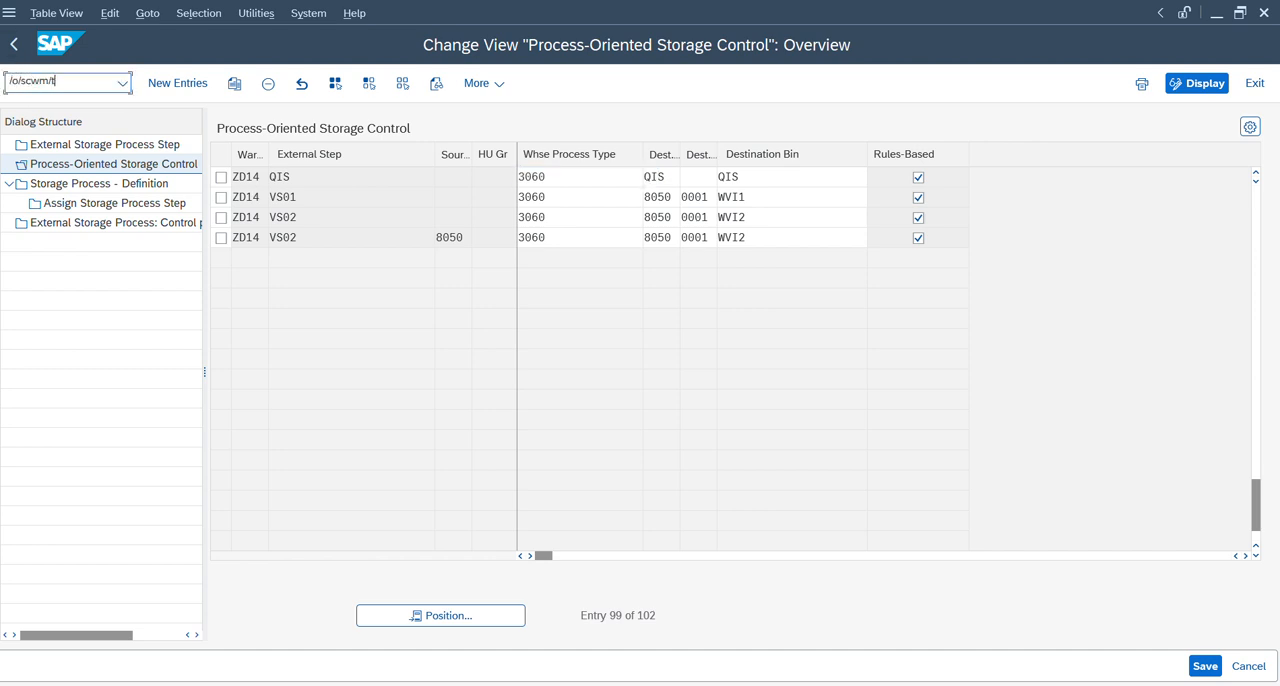
type("workst")
key("Return")
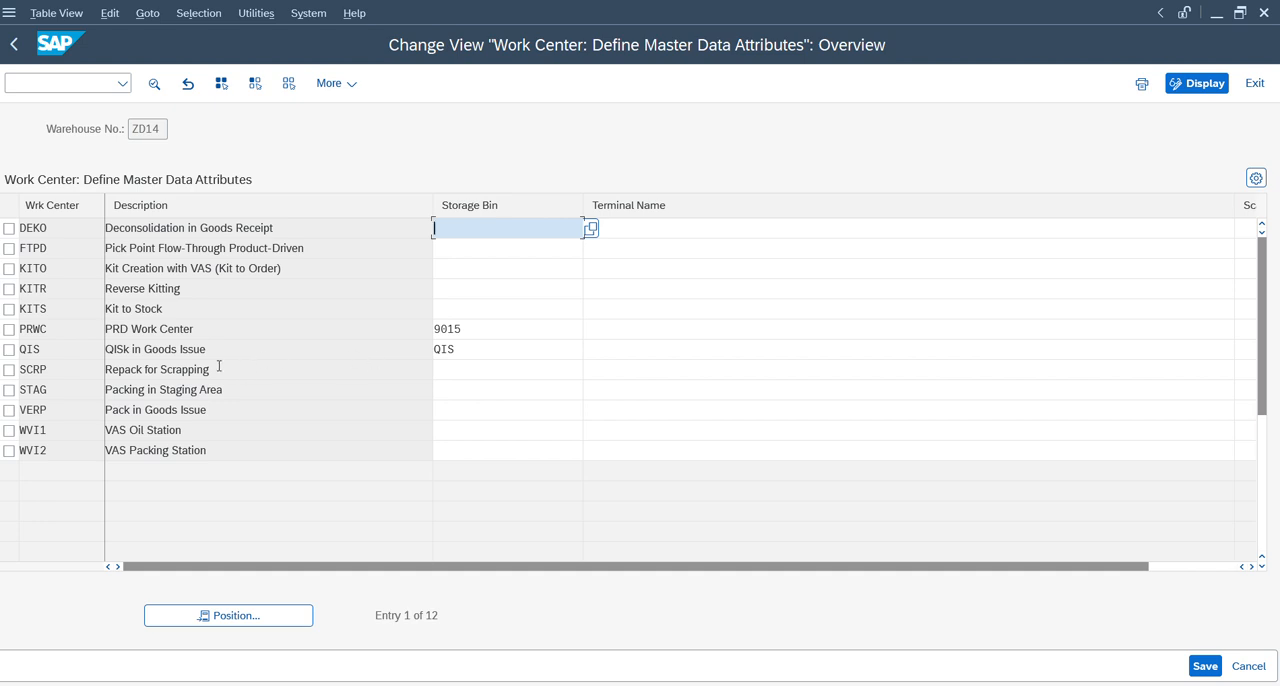
left_click(1264, 13)
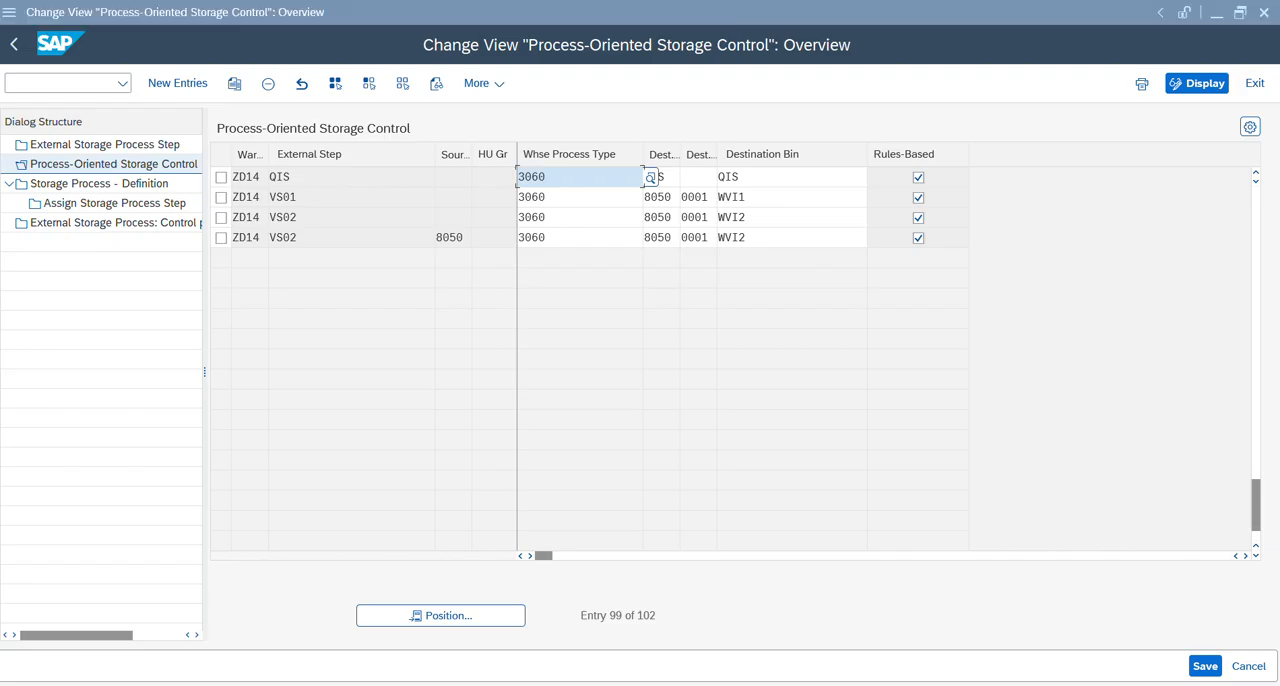
Switch to the QM EWM critical doc PDF in Acrobat and examine the decision code, inspection lot origin 17 and inspection type 17 settings.
key("alt+Tab")
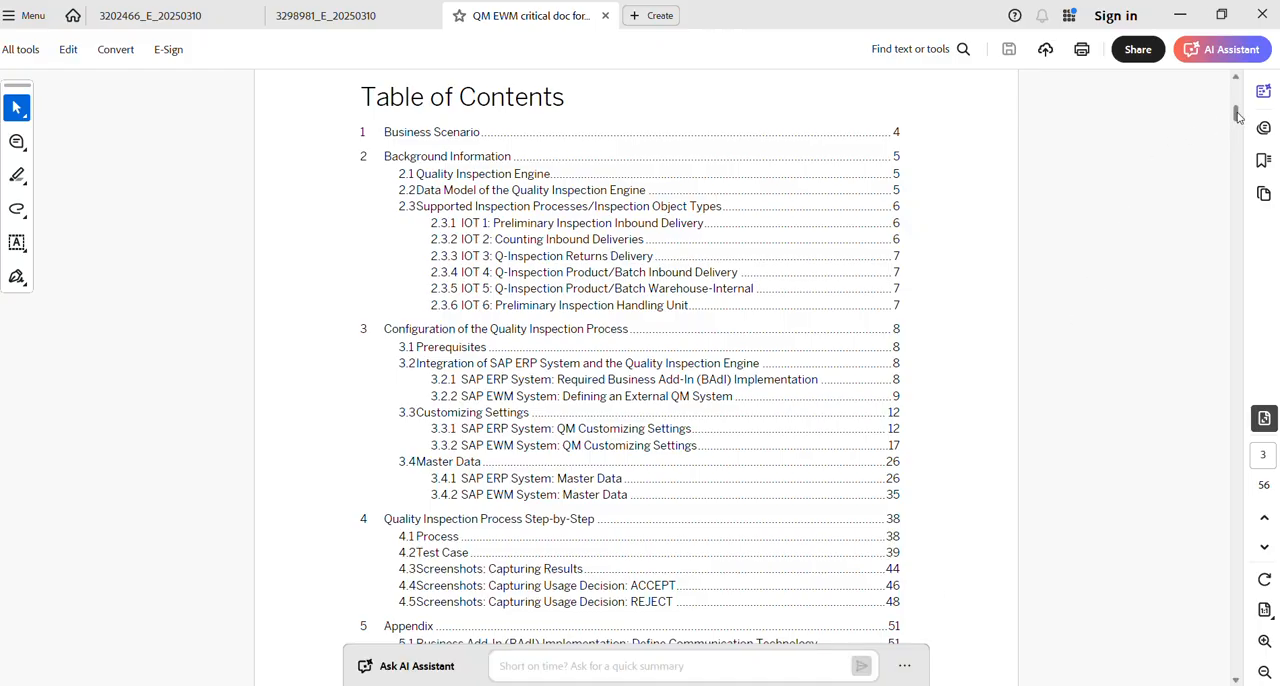
left_click_drag(1236, 114, 1259, 219)
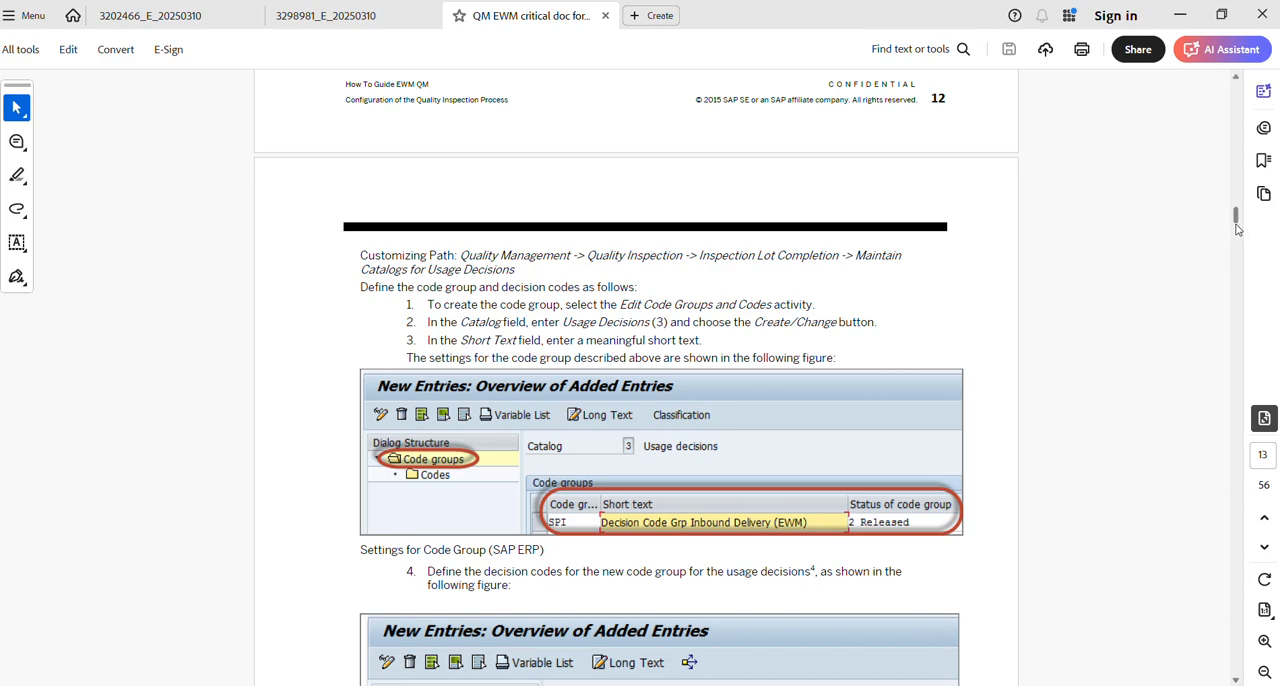
left_click_drag(1235, 220, 1238, 254)
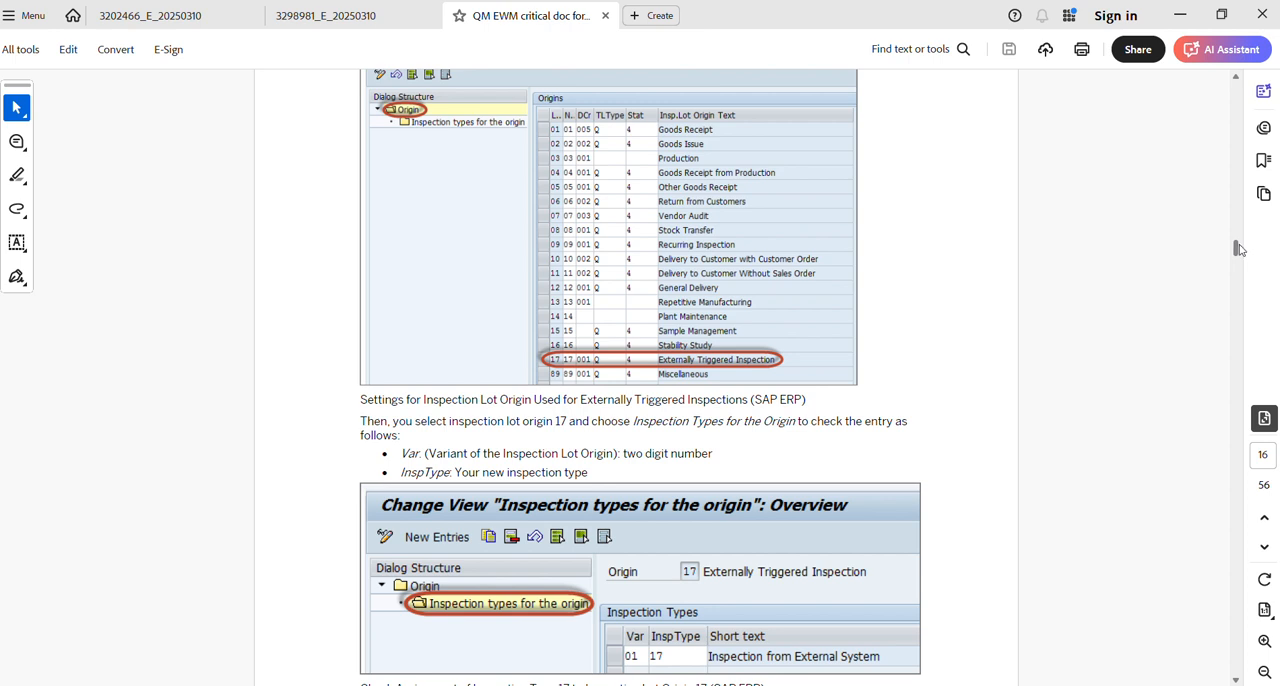
left_click_drag(1241, 252, 1241, 251)
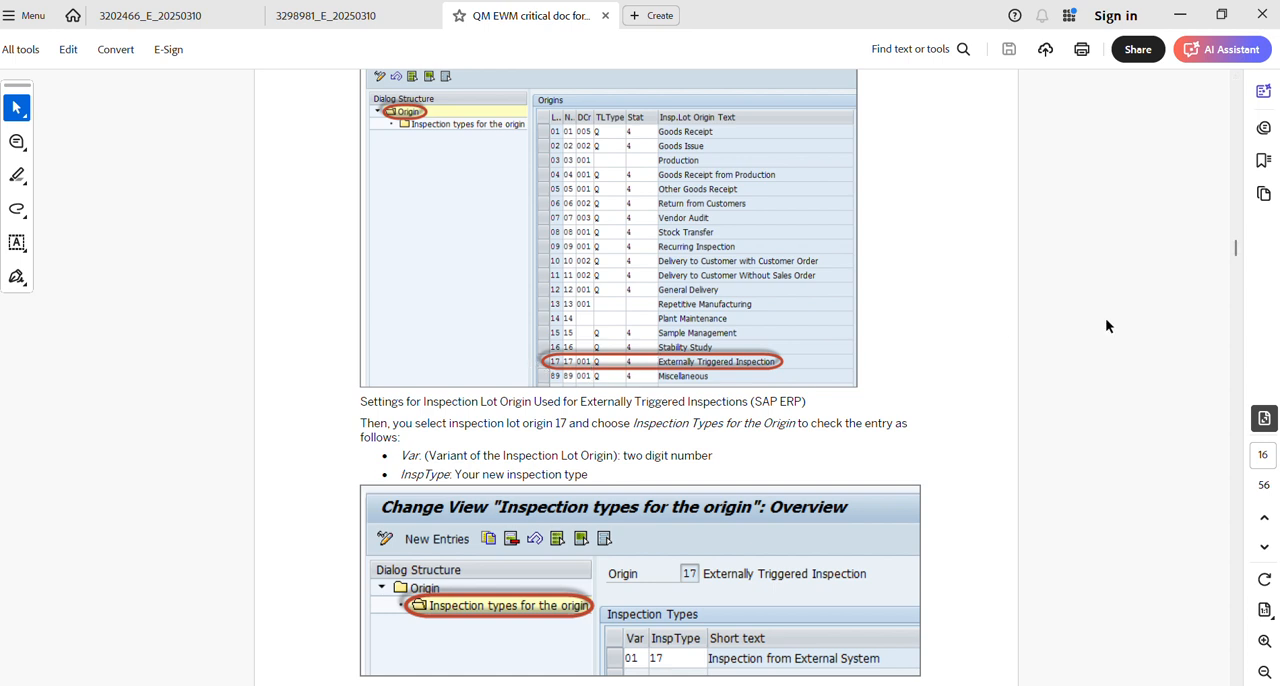
scroll(1237, 250, "down", 2)
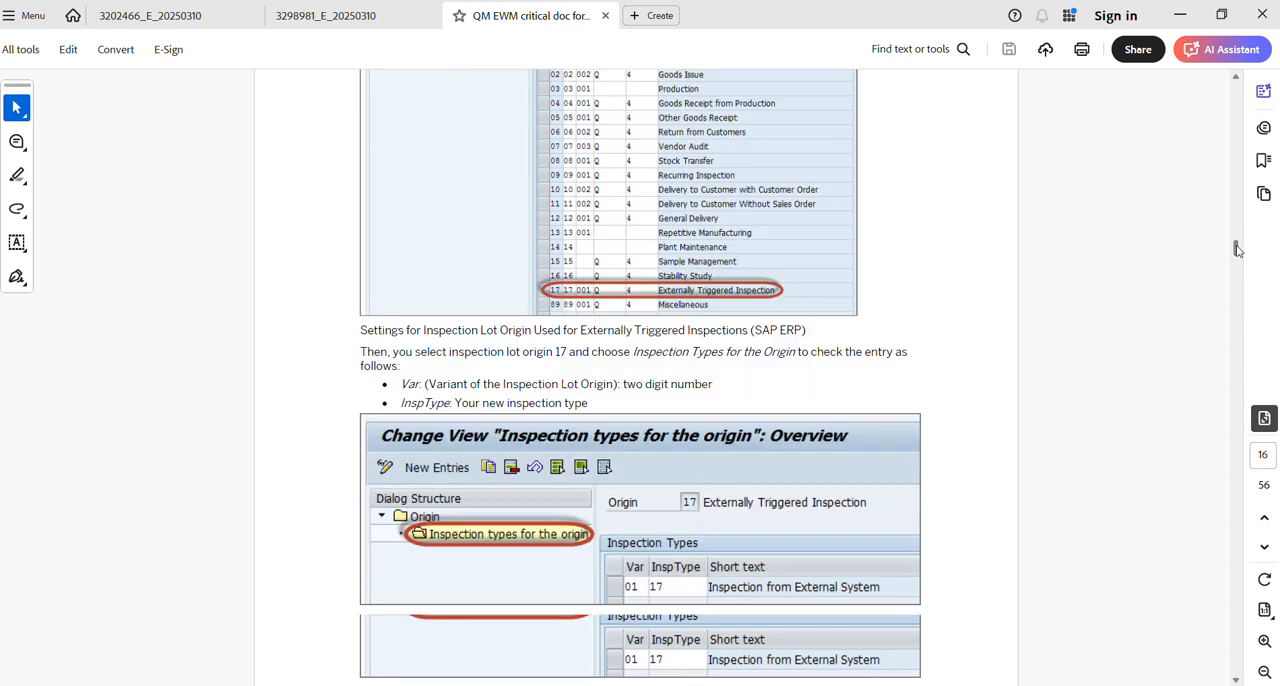
scroll(1237, 250, "down", 2)
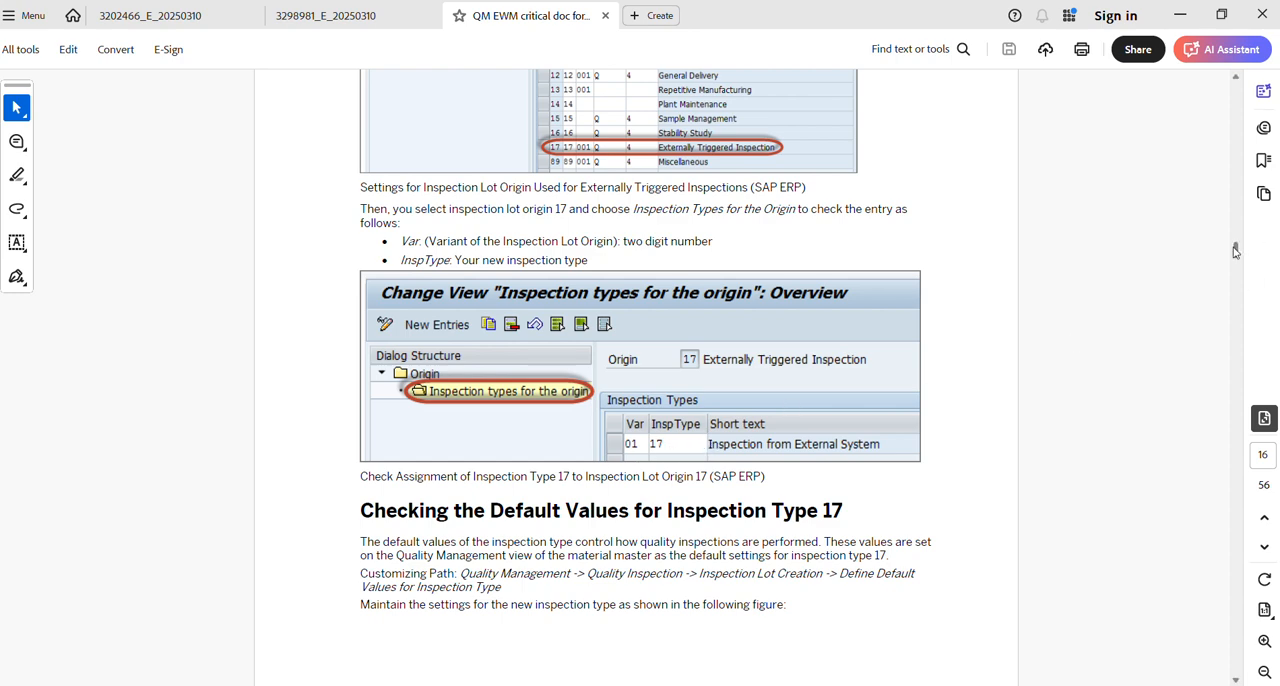
scroll(1236, 256, "down", 6)
left_click_drag(1236, 256, 1236, 248)
scroll(1235, 249, "down", 1)
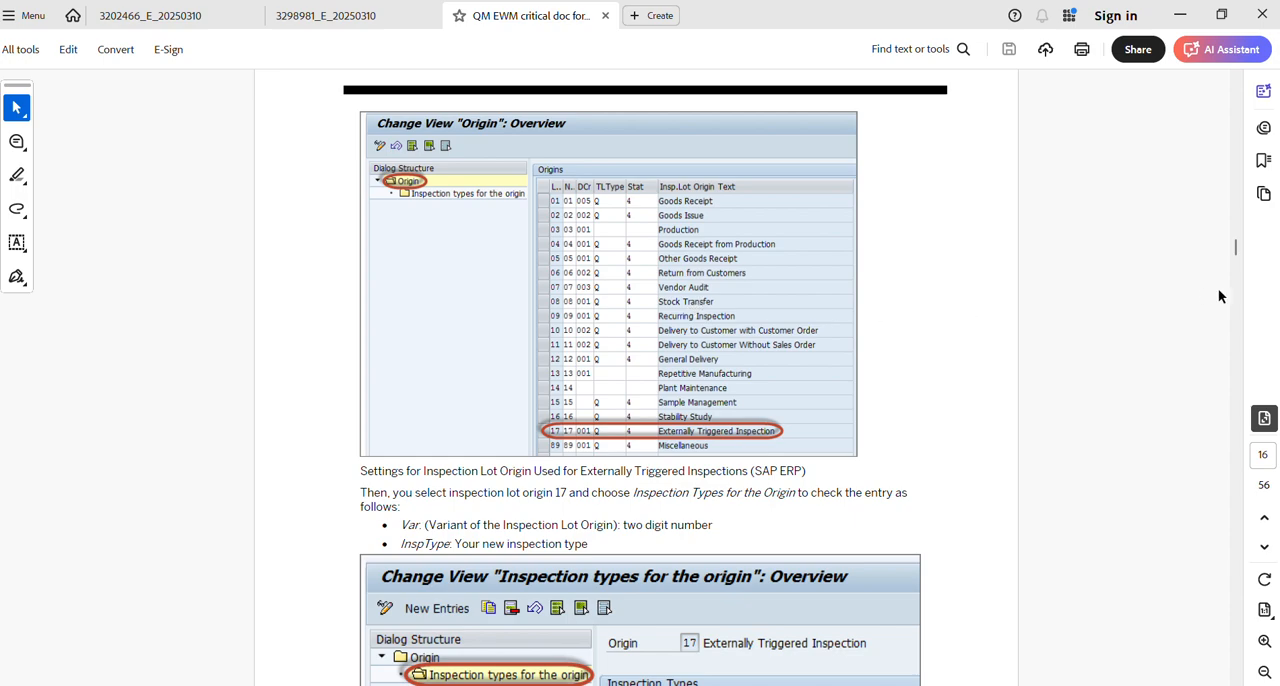
scroll(1238, 250, "down", 6)
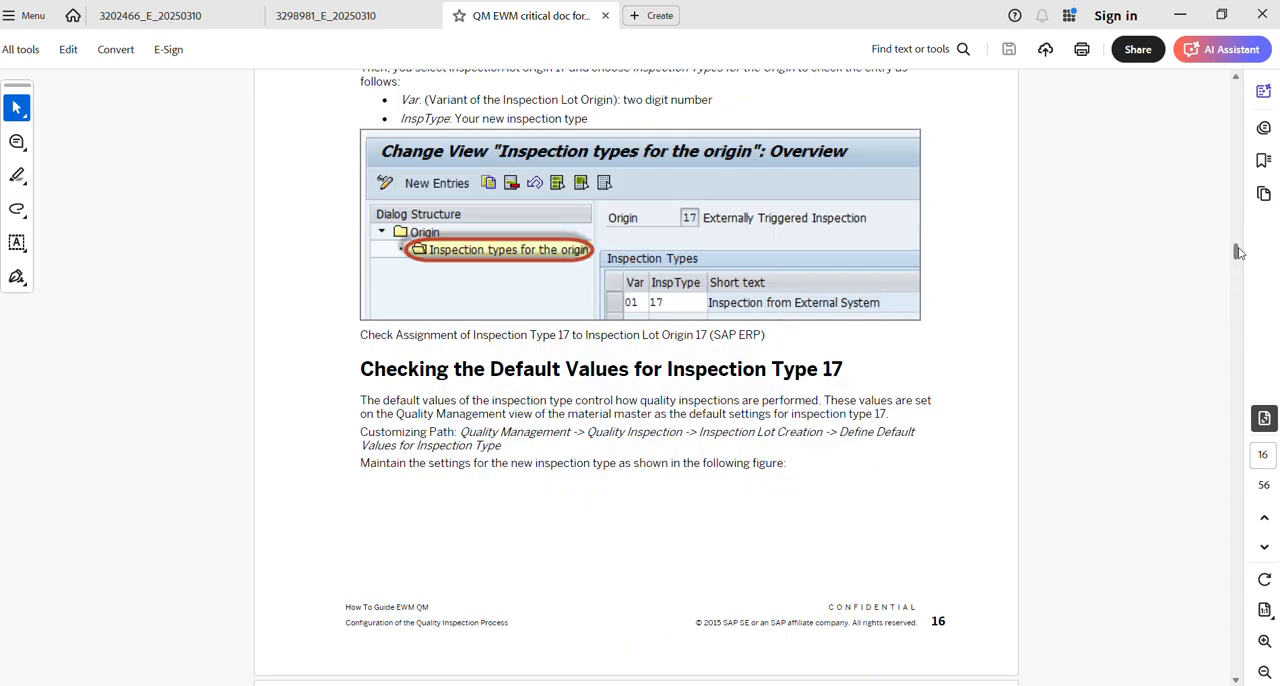
Read through the guide's search index, application log and SAP ERP master data sections up to the material master with active QM settings.
left_click_drag(1238, 251, 1245, 289)
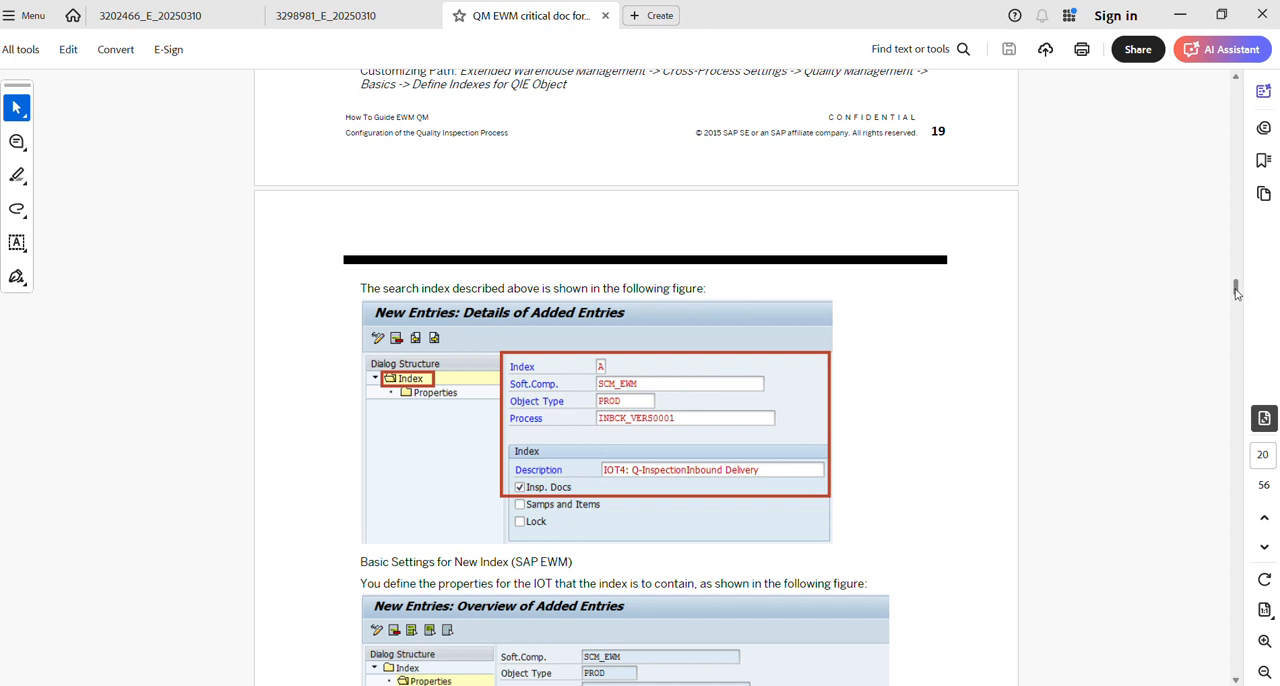
left_click_drag(1236, 289, 1238, 356)
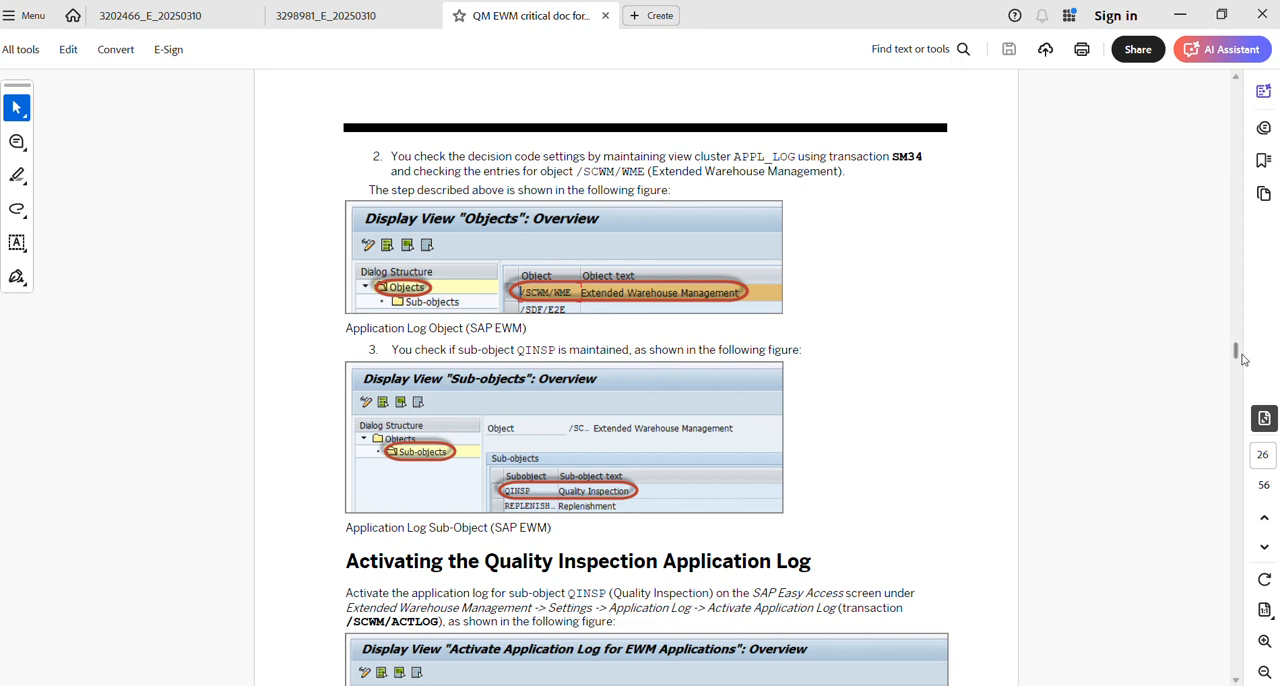
left_click_drag(1238, 354, 1239, 363)
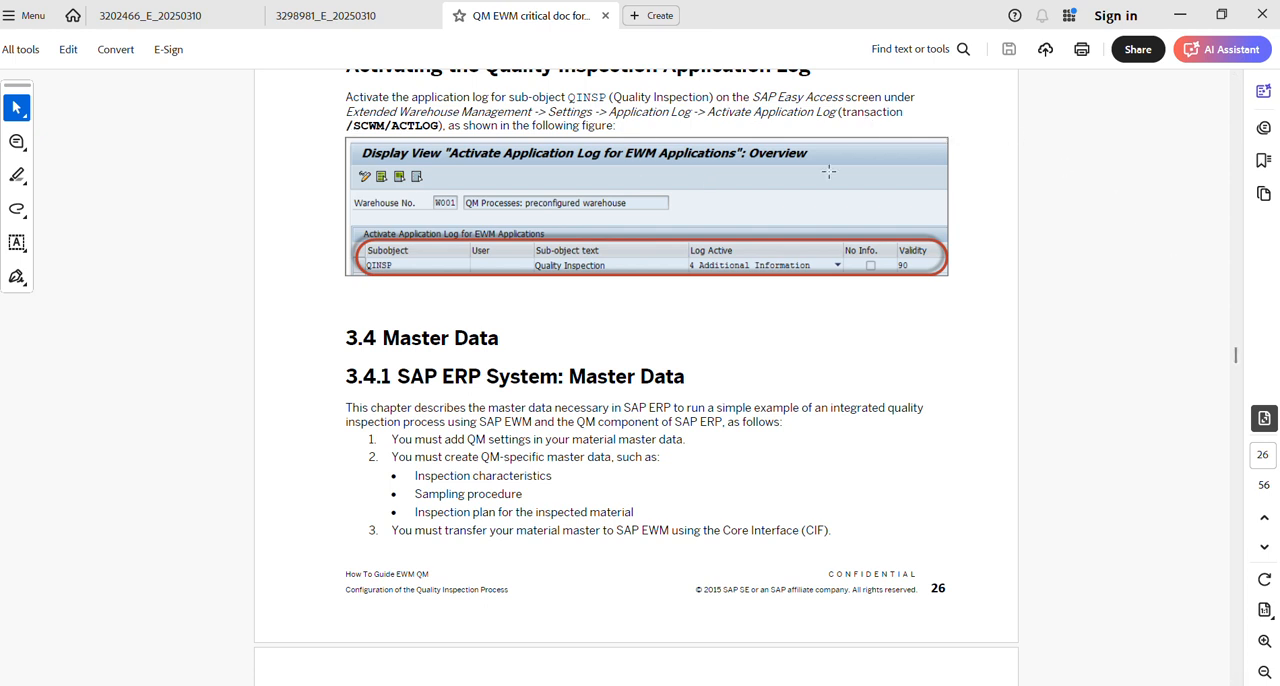
mouse_move(1237, 354)
left_mouse_down()
mouse_move(1243, 643)
mouse_move(1258, 493)
mouse_move(1226, 359)
left_mouse_up()
scroll(1244, 390, "down", 1)
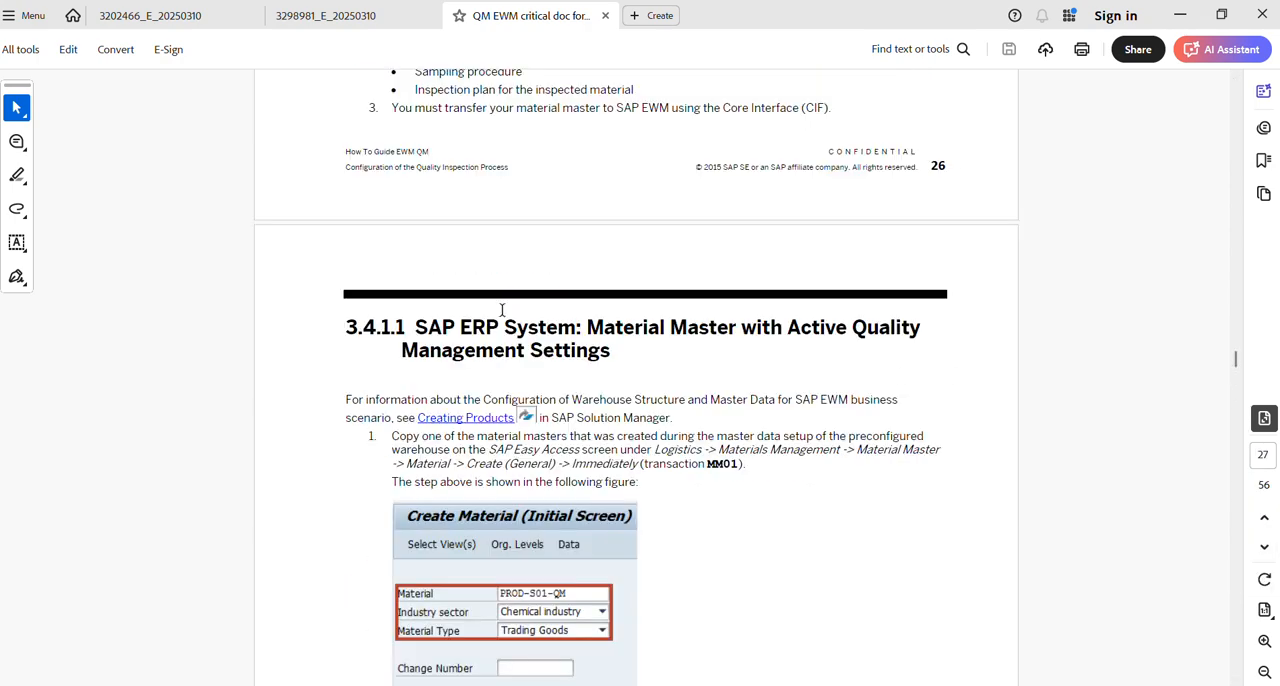
Open KBA document 3298981 and read its procedure for posting a partial usage decision in lot origin 17 inspections.
left_click(358, 15)
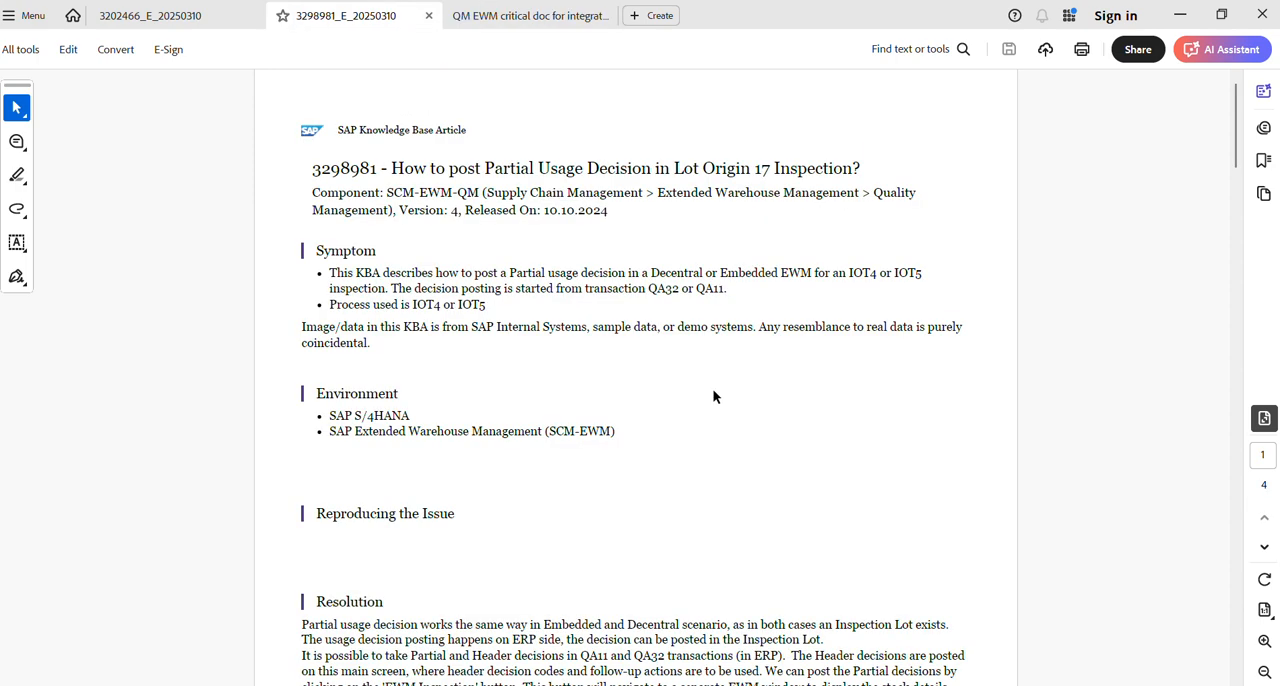
left_click_drag(1240, 155, 1256, 333)
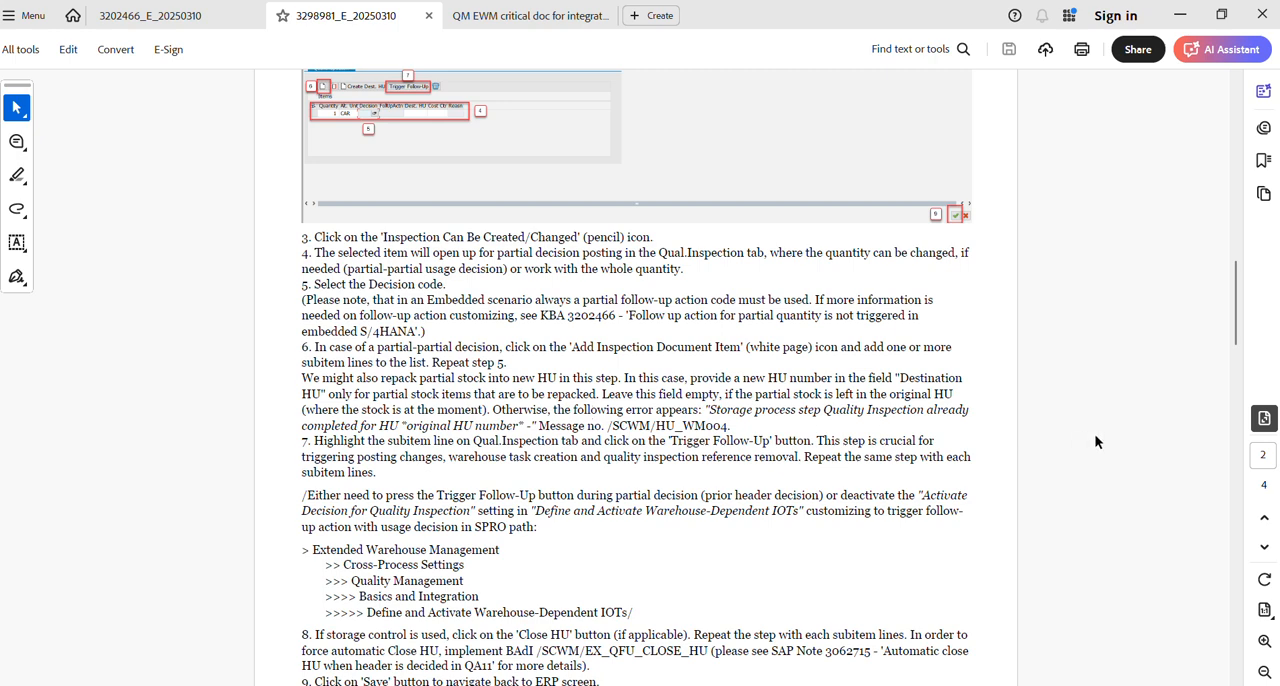
left_click_drag(1237, 320, 1238, 445)
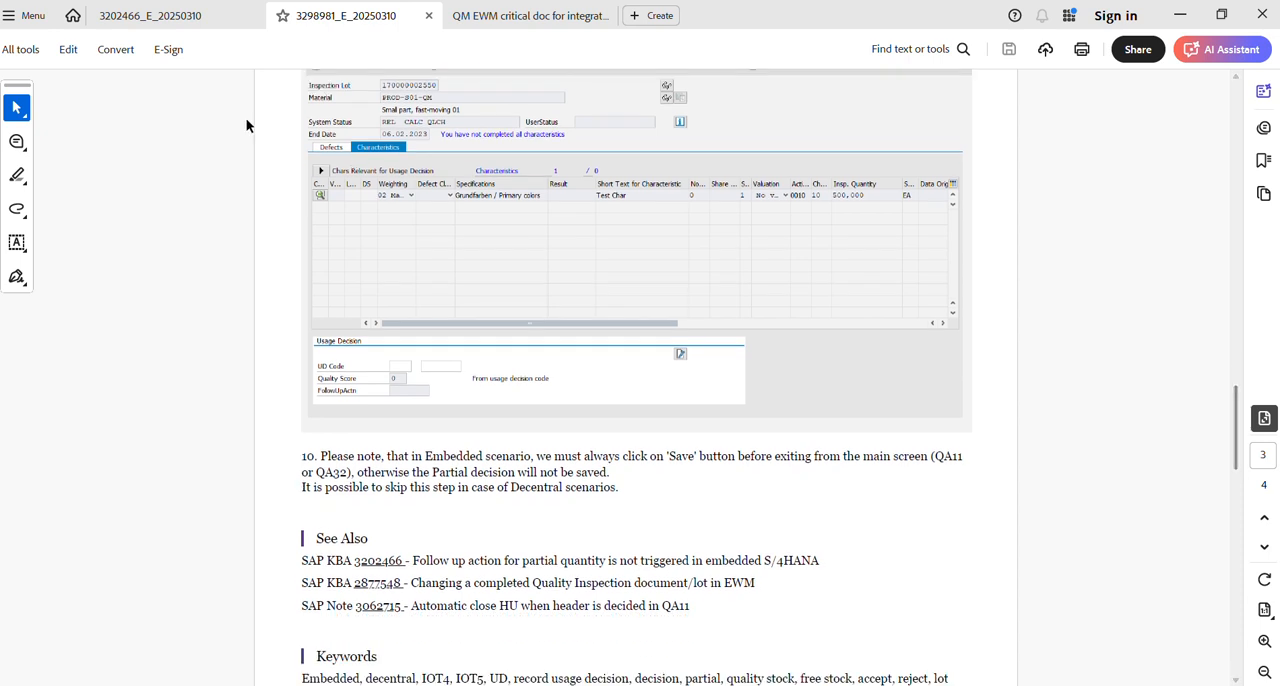
Open KBA document 3202466 and read its resolution for follow-up actions not triggered for partial quantities in embedded S/4HANA.
left_click(126, 24)
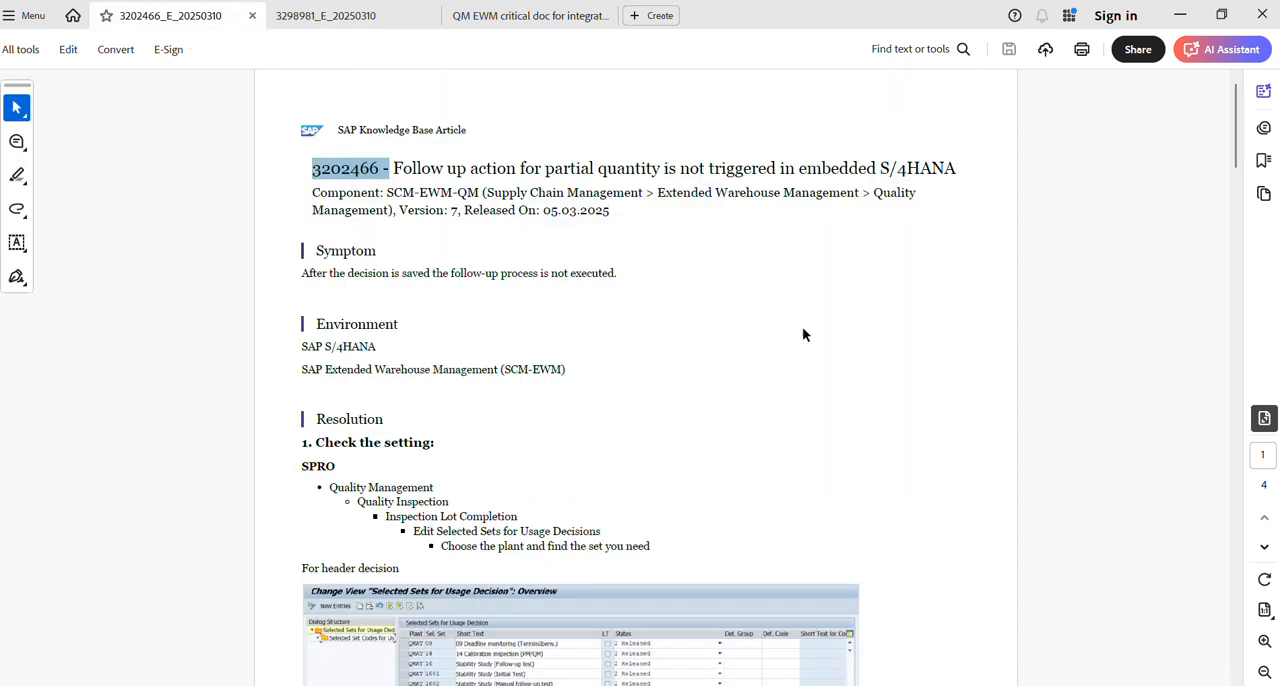
left_click_drag(1238, 150, 1234, 460)
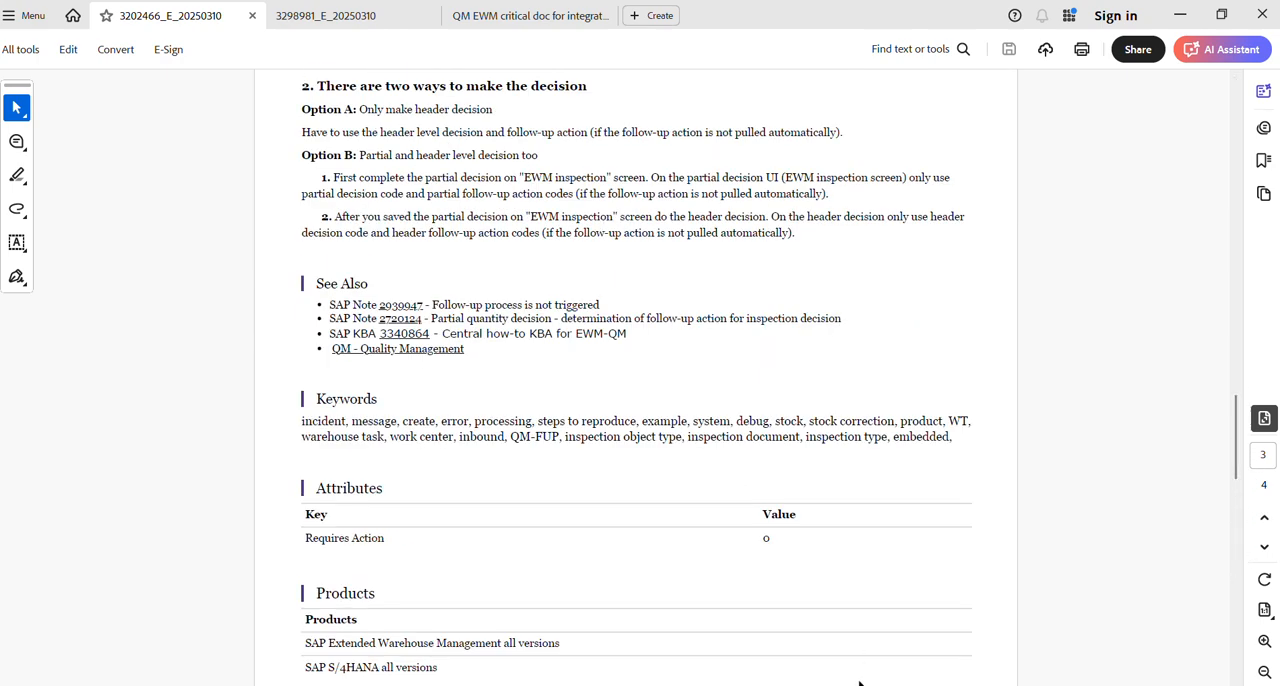
mouse_move(640, 684)
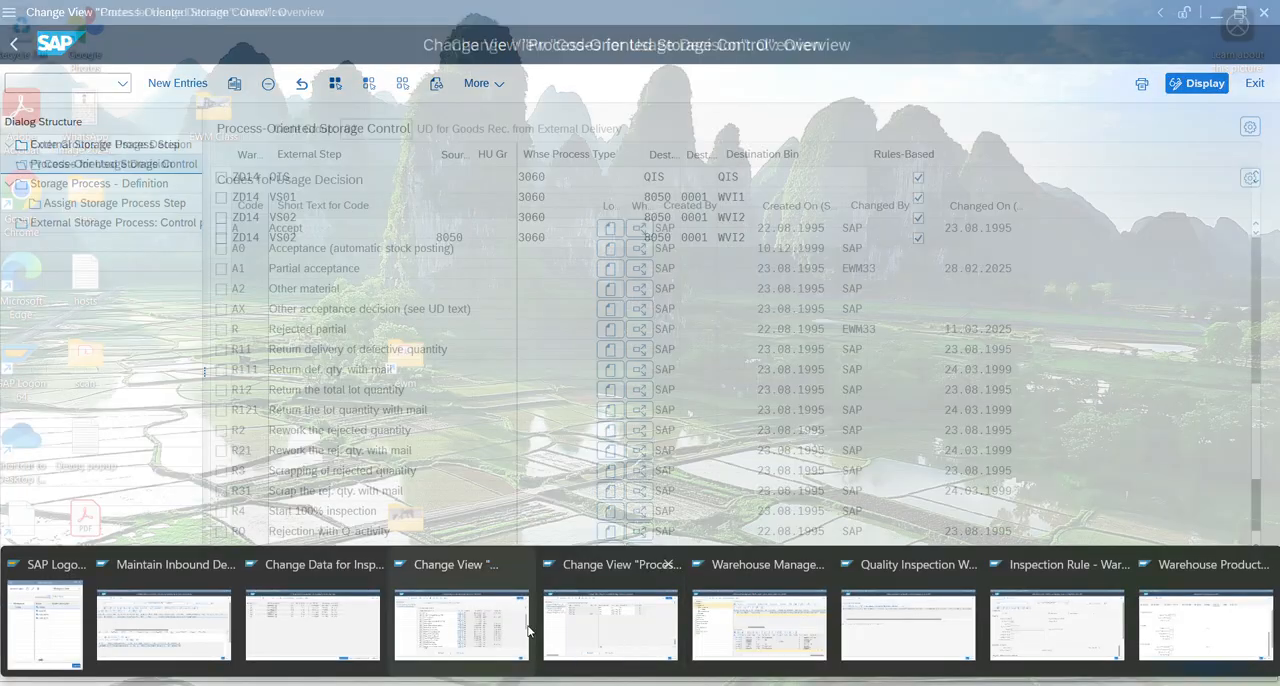
Switch to SAP's Maintain Inbound Delivery window and review the delivery's items and the available goods receipt actions.
mouse_move(490, 628)
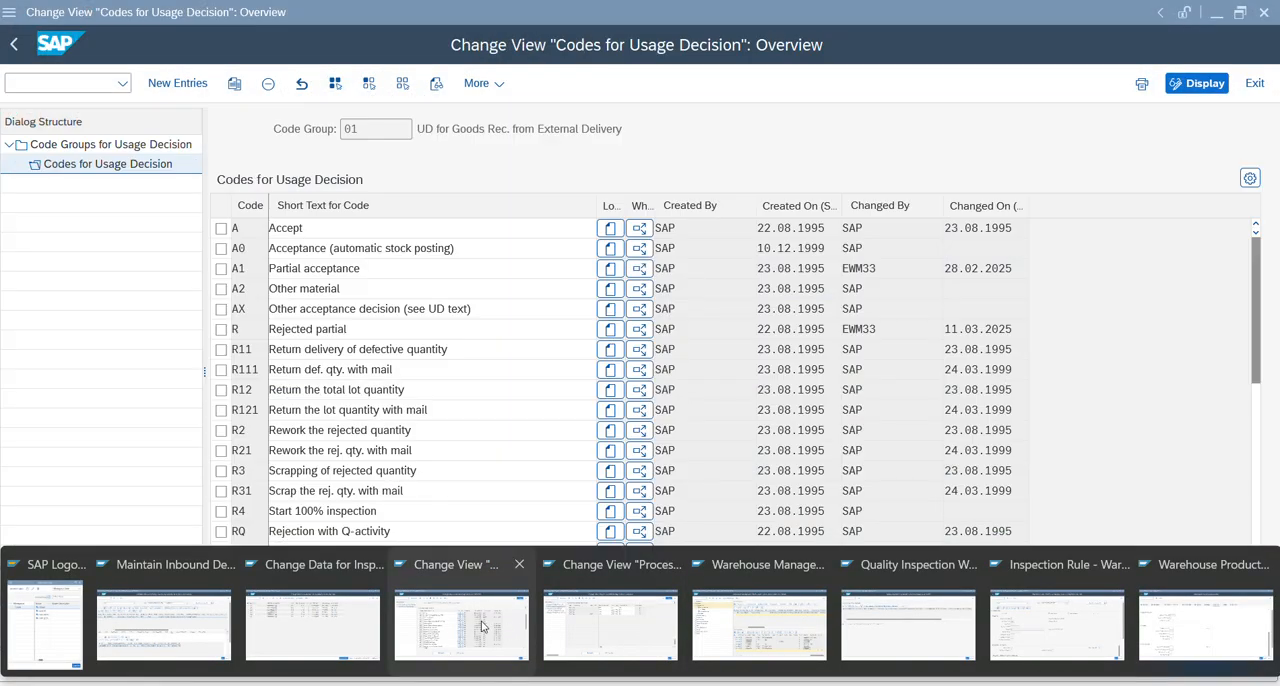
mouse_move(351, 622)
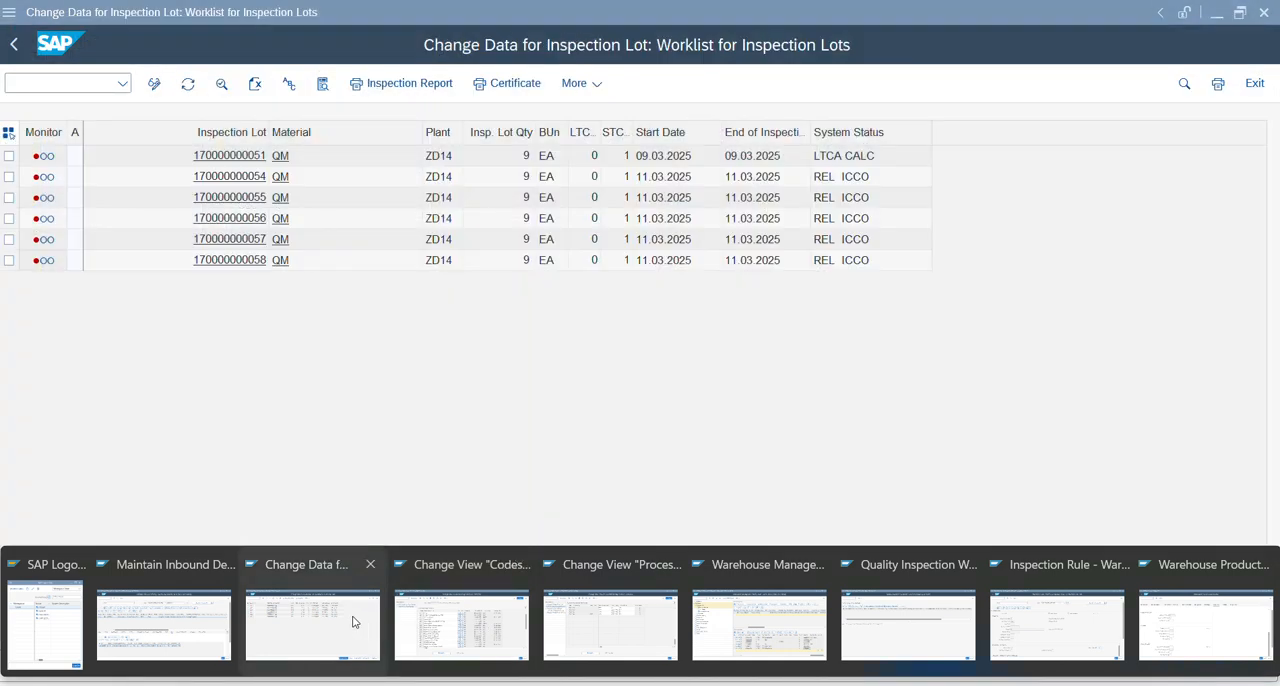
mouse_move(451, 628)
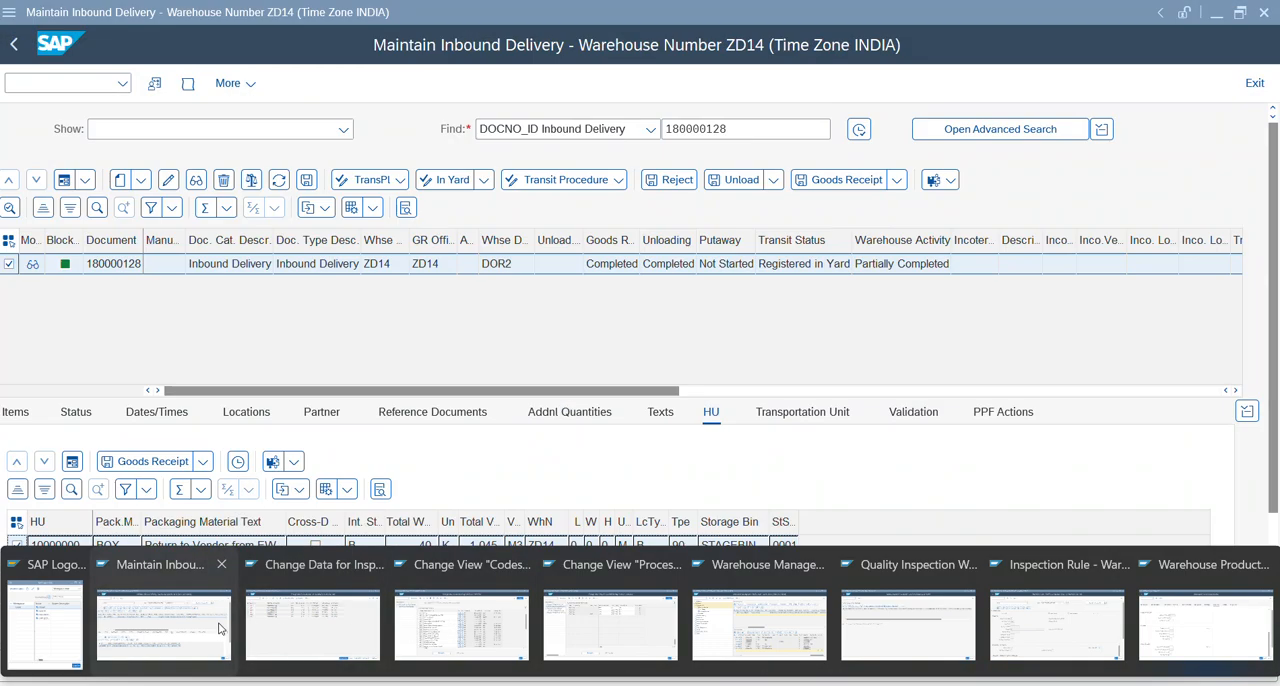
left_click(213, 626)
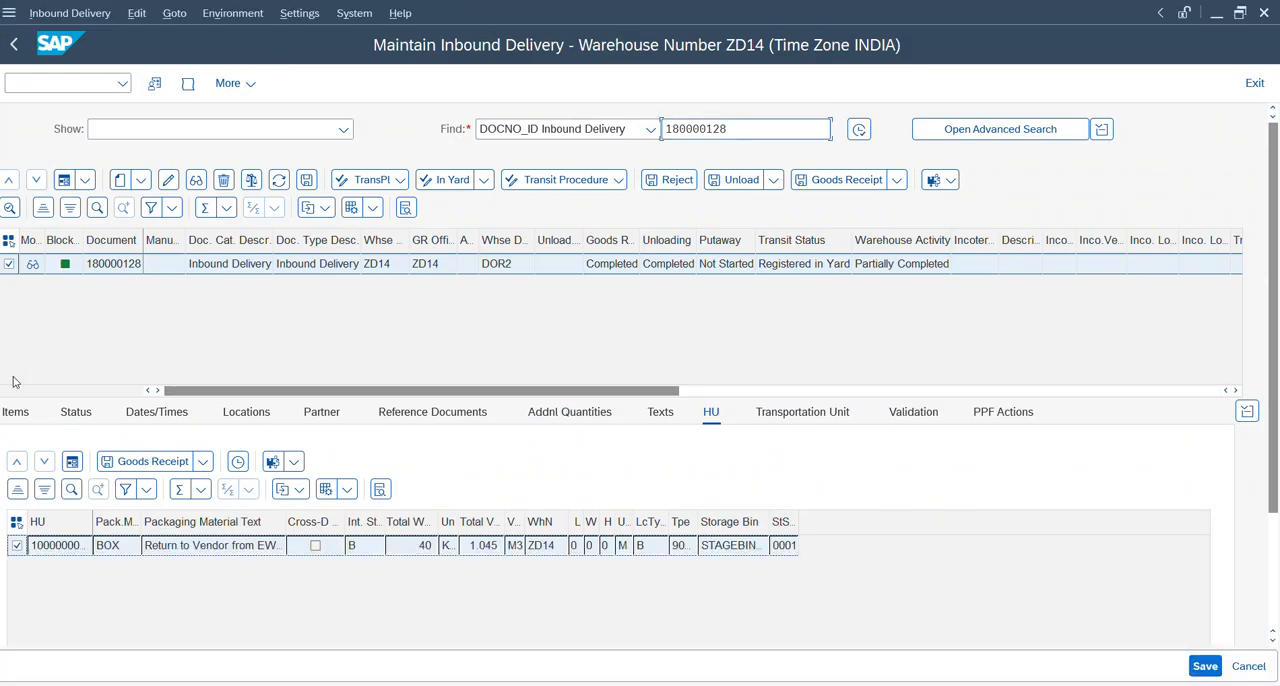
left_click(14, 417)
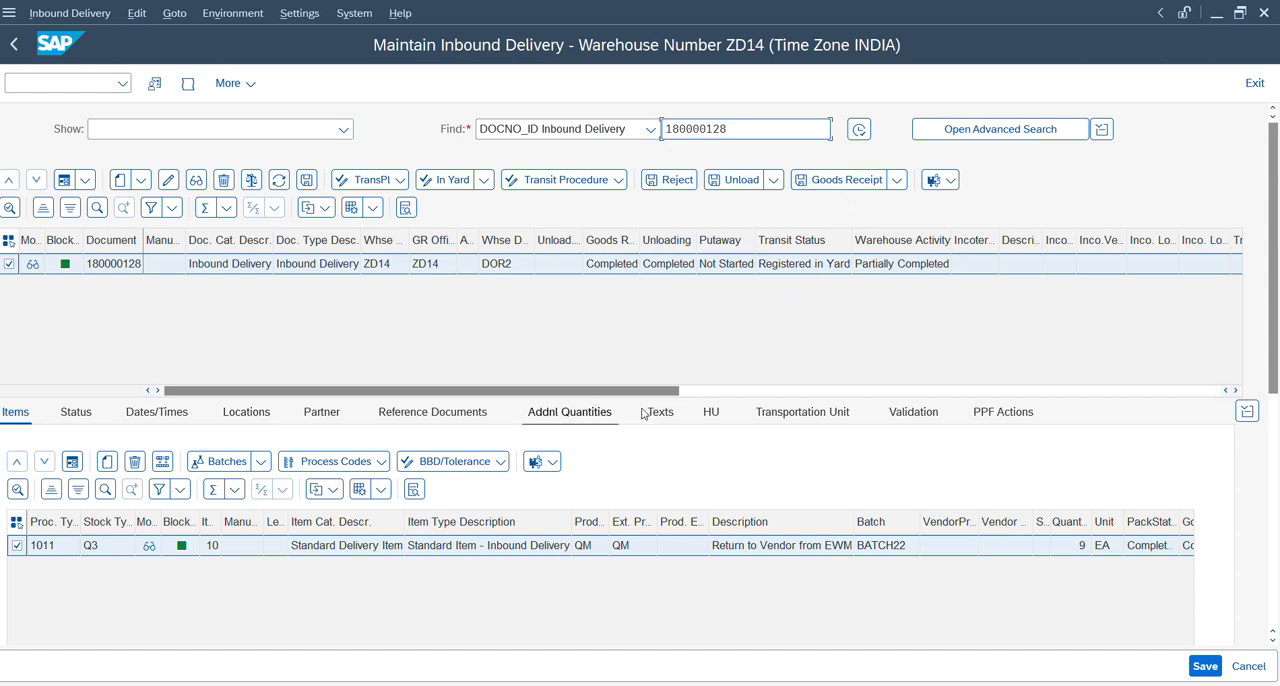
left_click(899, 186)
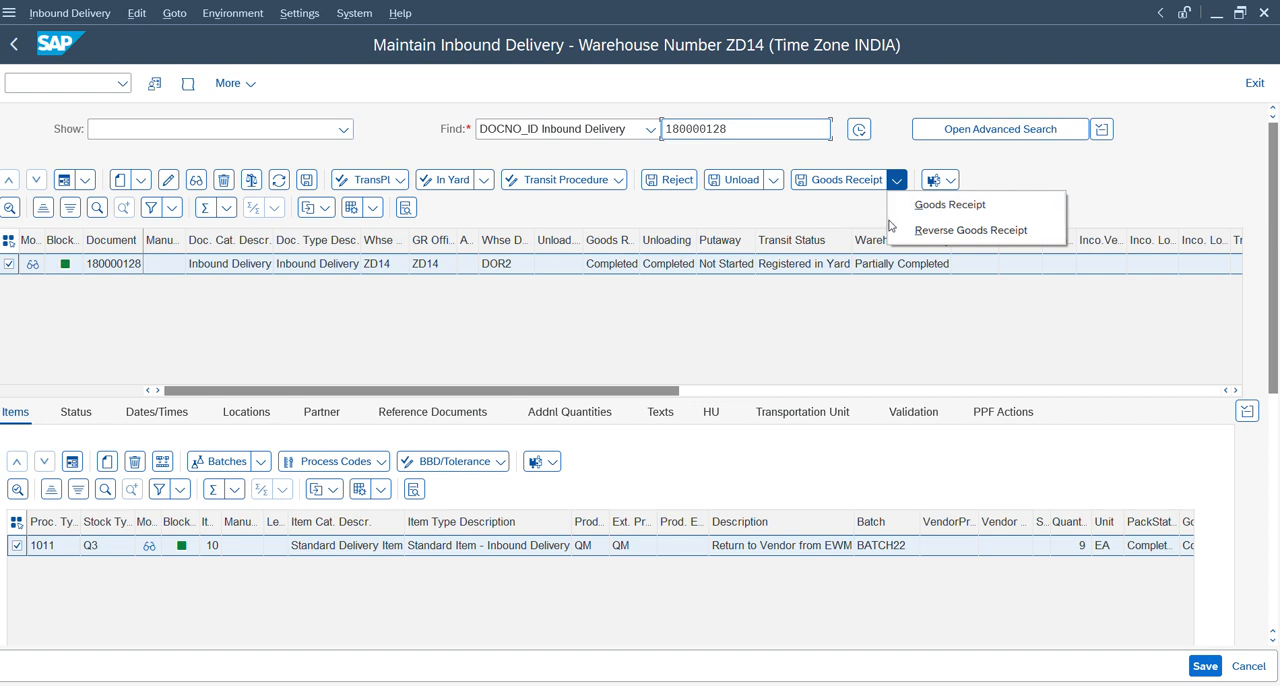
left_click(800, 325)
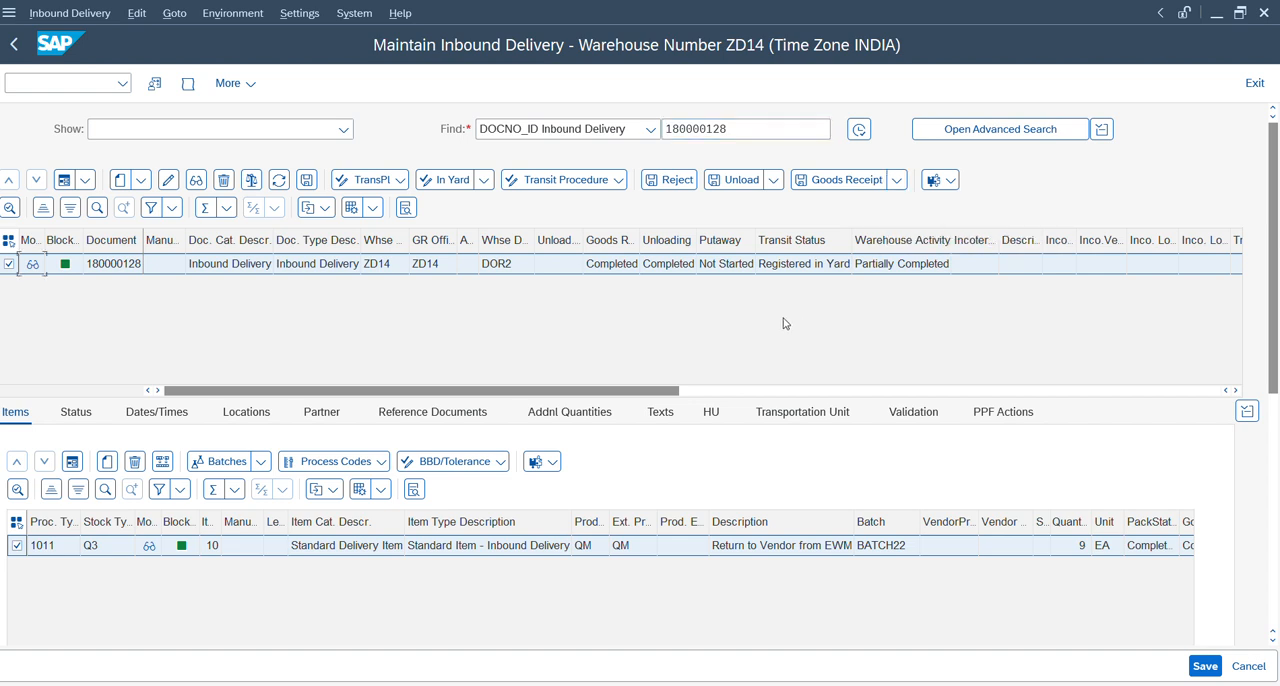